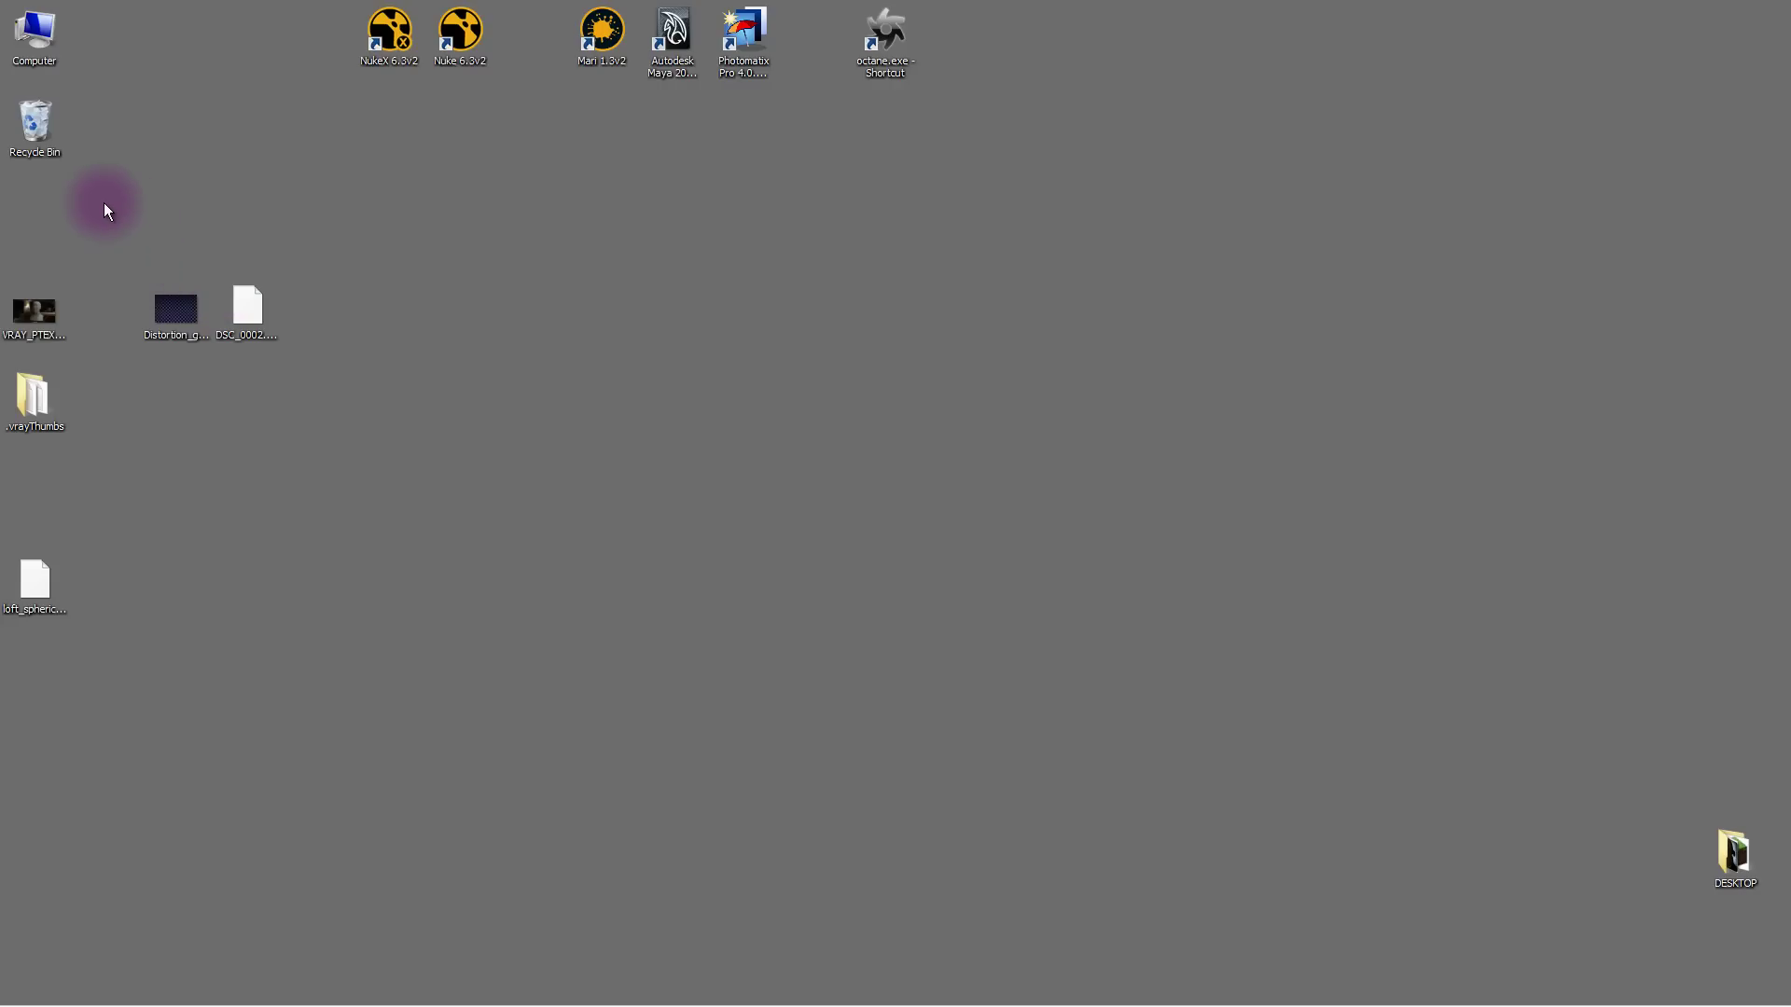
Switch to Maya and examine the room environment around the dome light from all sides, including kitchen, lamp wall and keyboards.
{"action": "mouse_move", "coordinate": [640, 992]}
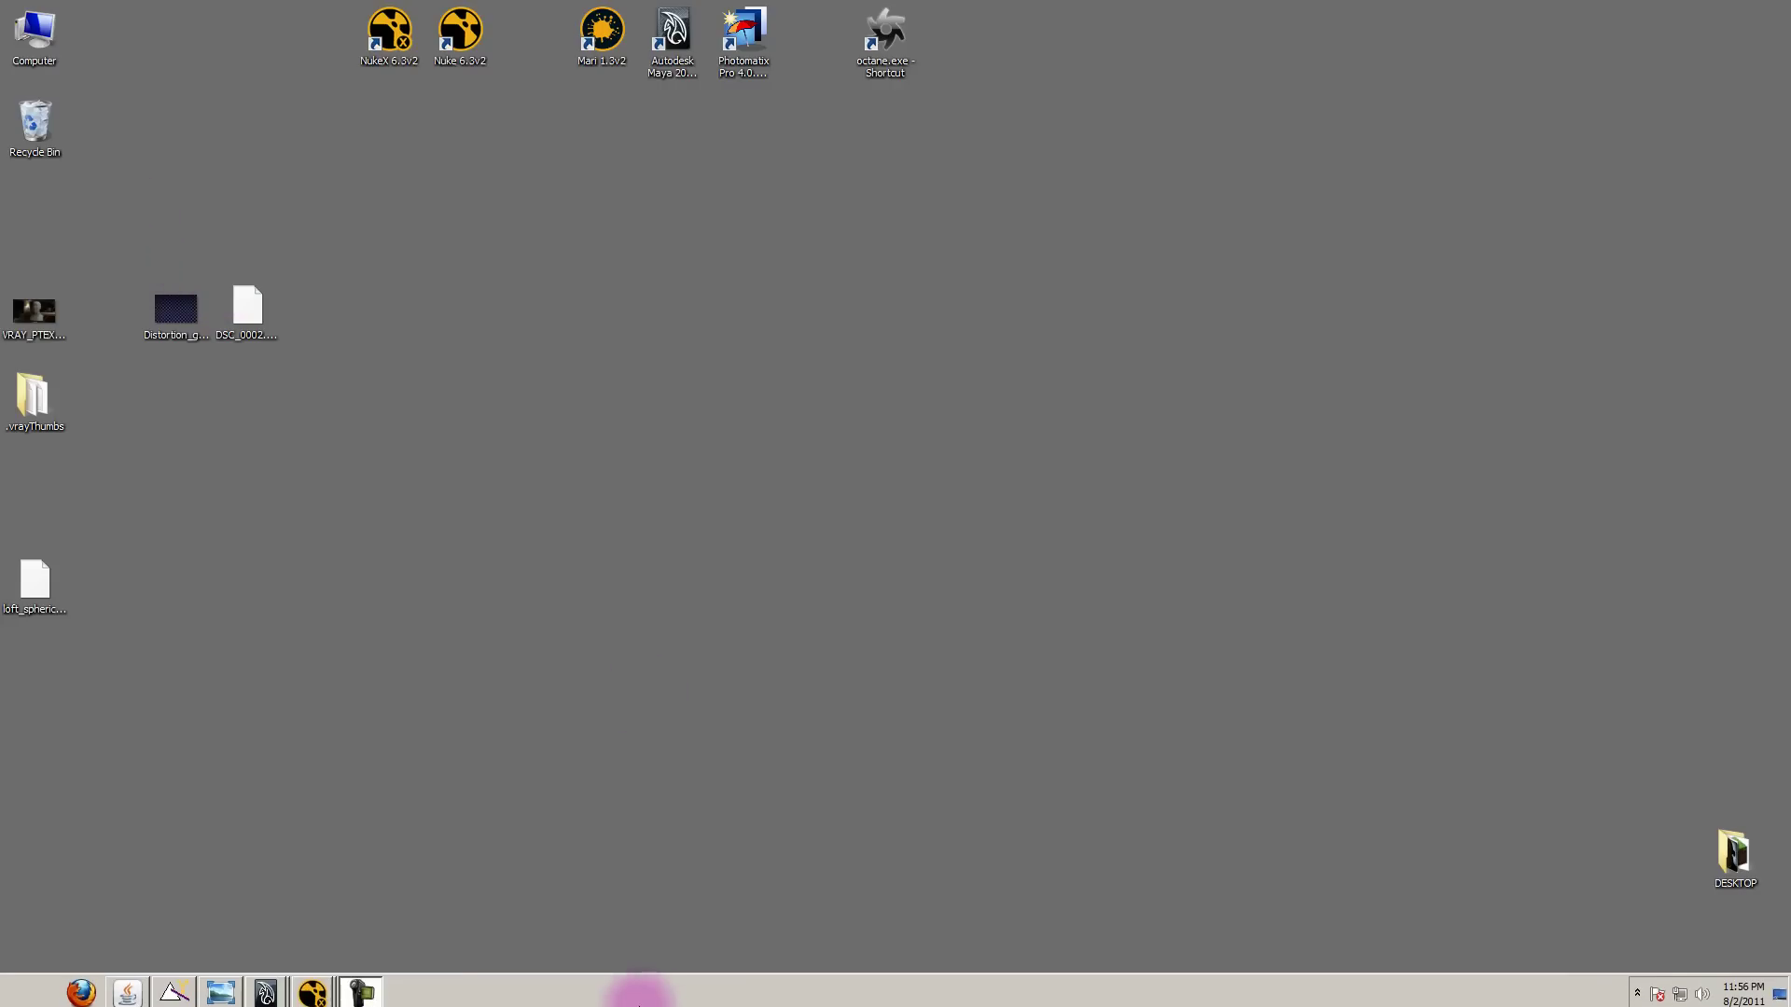
{"action": "left_click", "coordinate": [268, 989]}
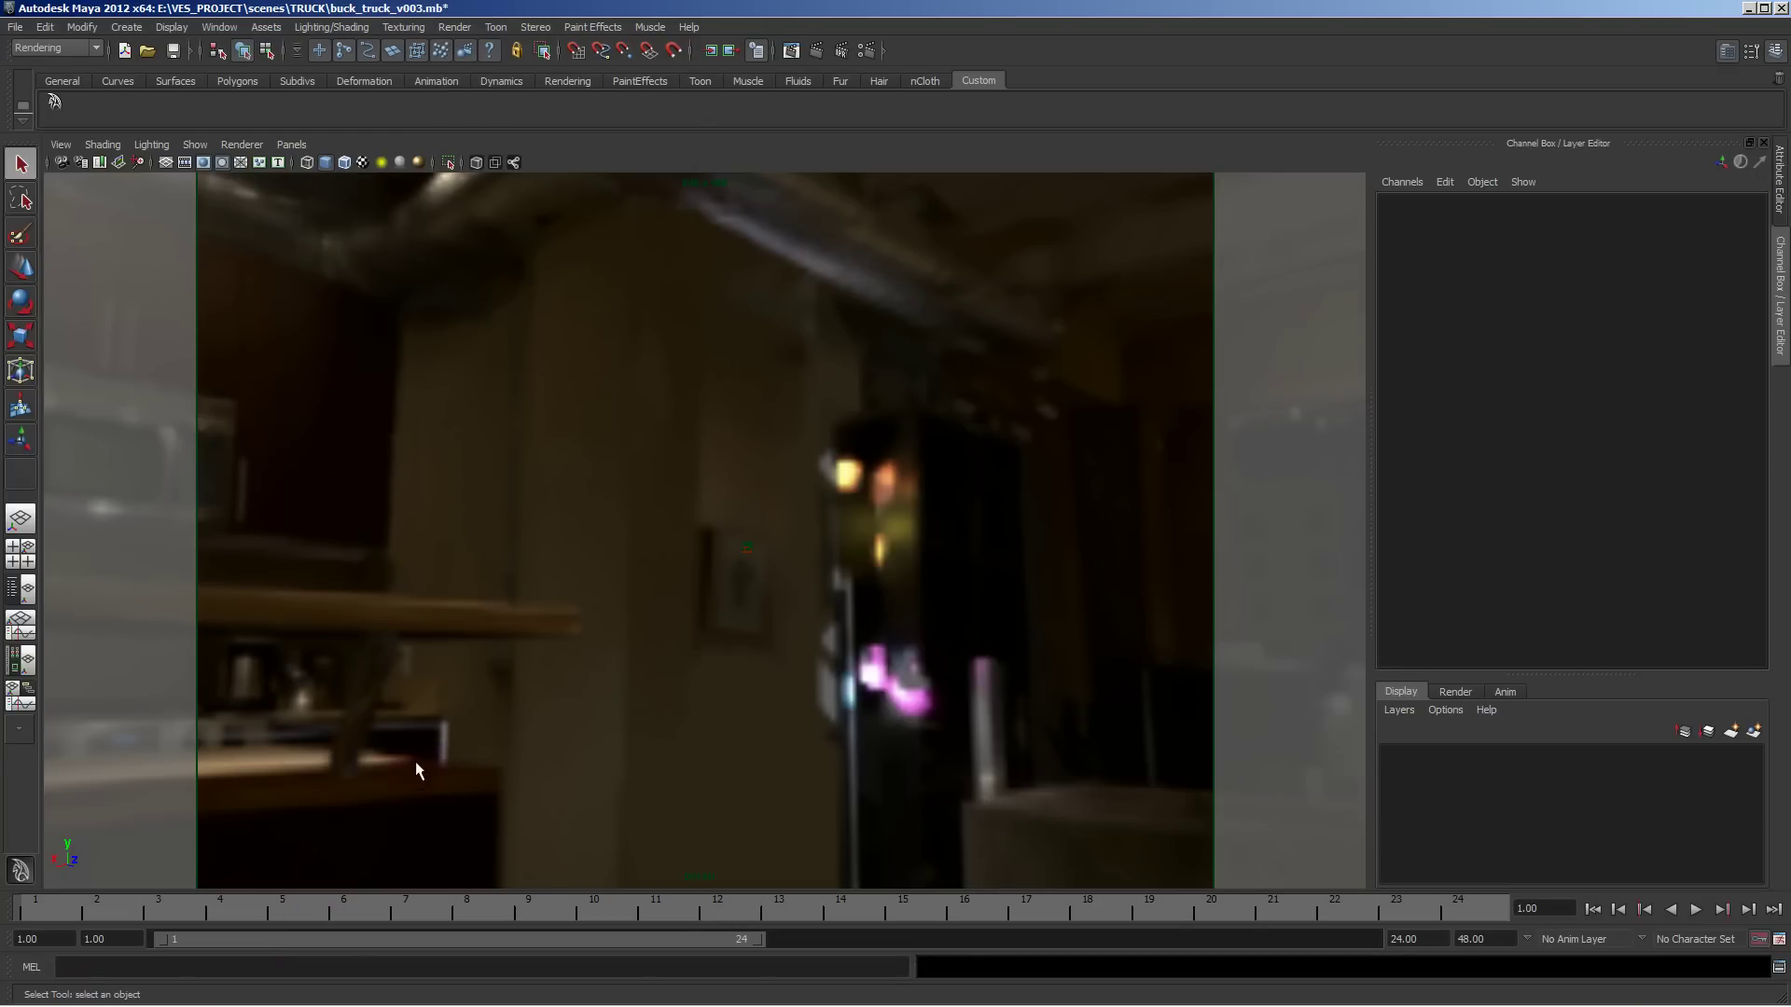
{"action": "left_click_drag", "start_coordinate": [643, 633], "coordinate": [1597, 650], "text": "alt"}
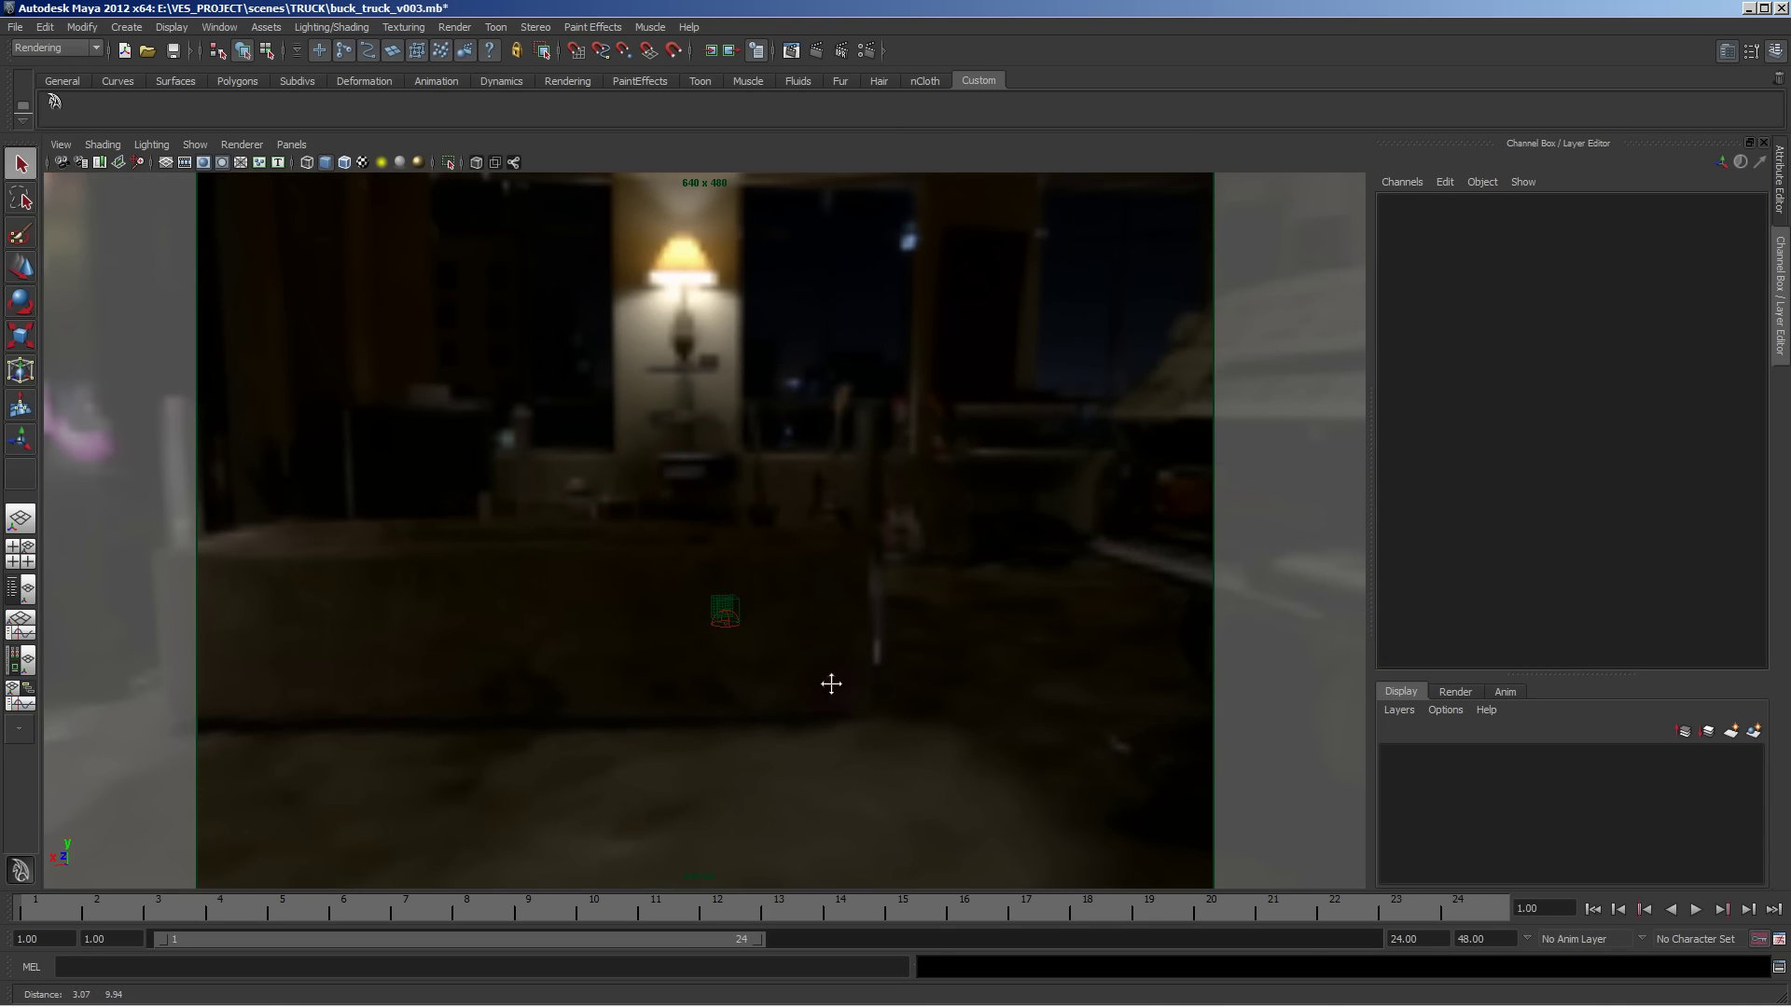
{"action": "left_click_drag", "start_coordinate": [831, 684], "coordinate": [559, 673], "text": "alt"}
{"action": "middle_click_drag", "start_coordinate": [829, 632], "coordinate": [935, 691], "text": "alt"}
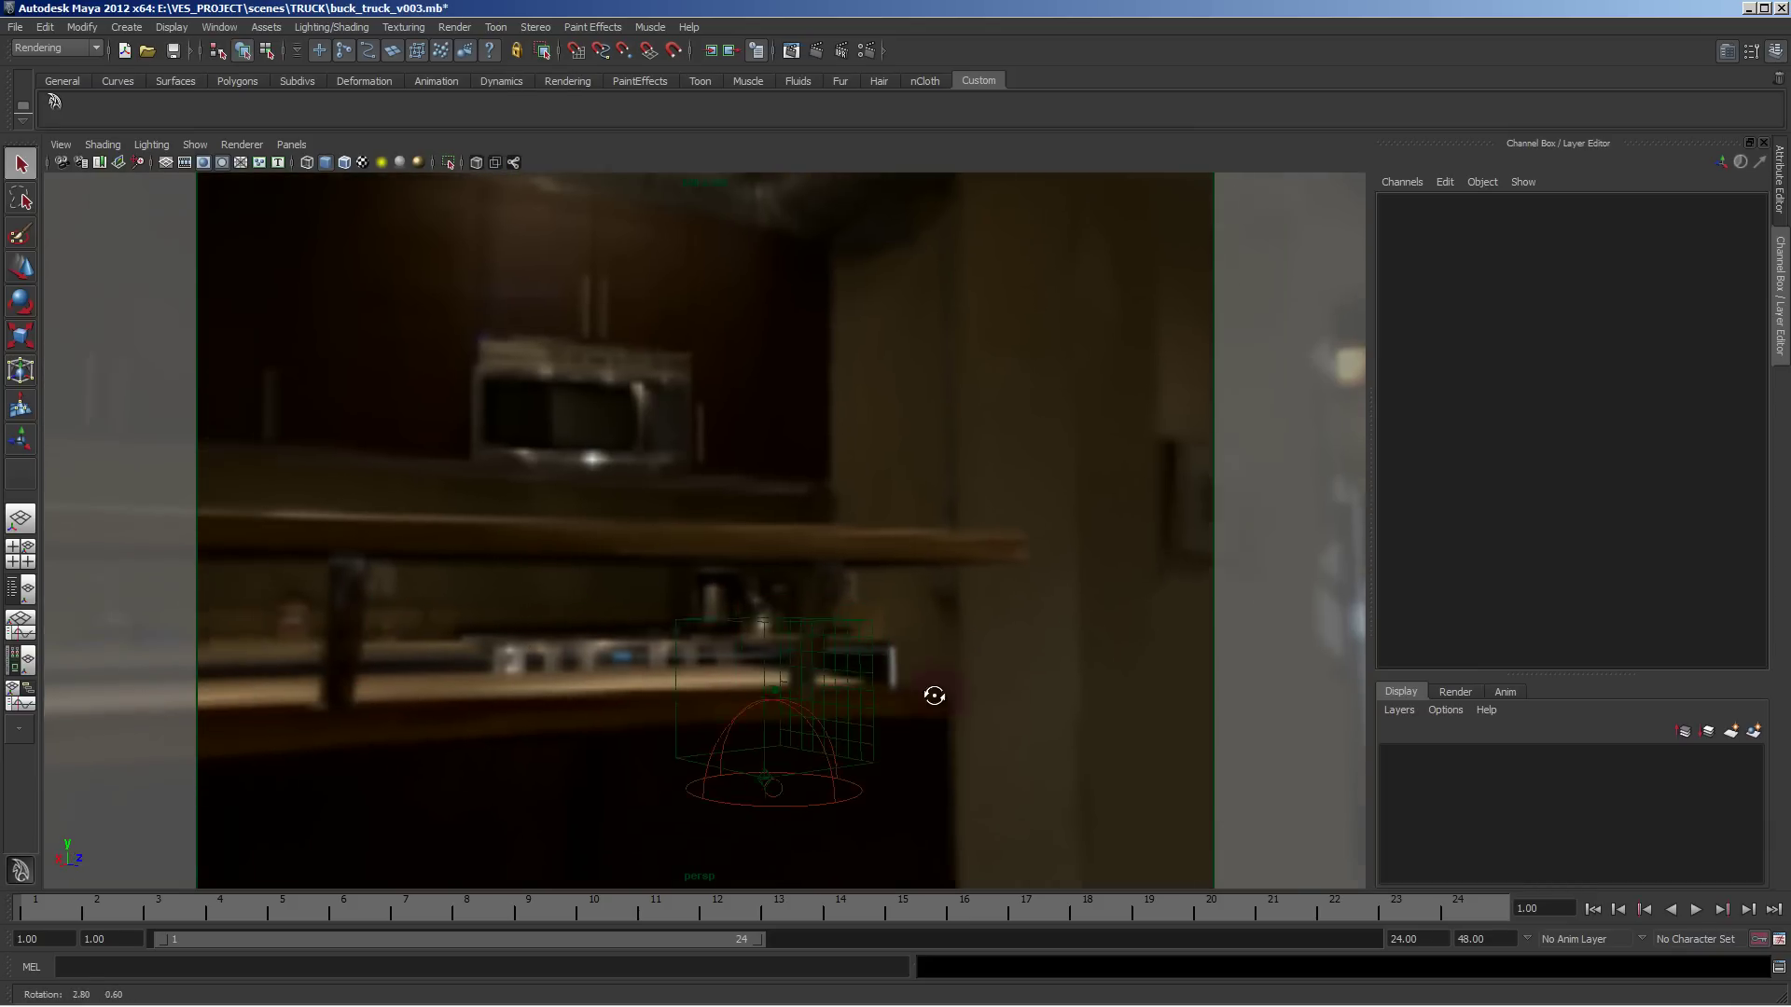
{"action": "left_click_drag", "start_coordinate": [936, 691], "coordinate": [895, 687], "text": "alt"}
{"action": "right_click_drag", "start_coordinate": [896, 688], "coordinate": [838, 679], "text": "alt"}
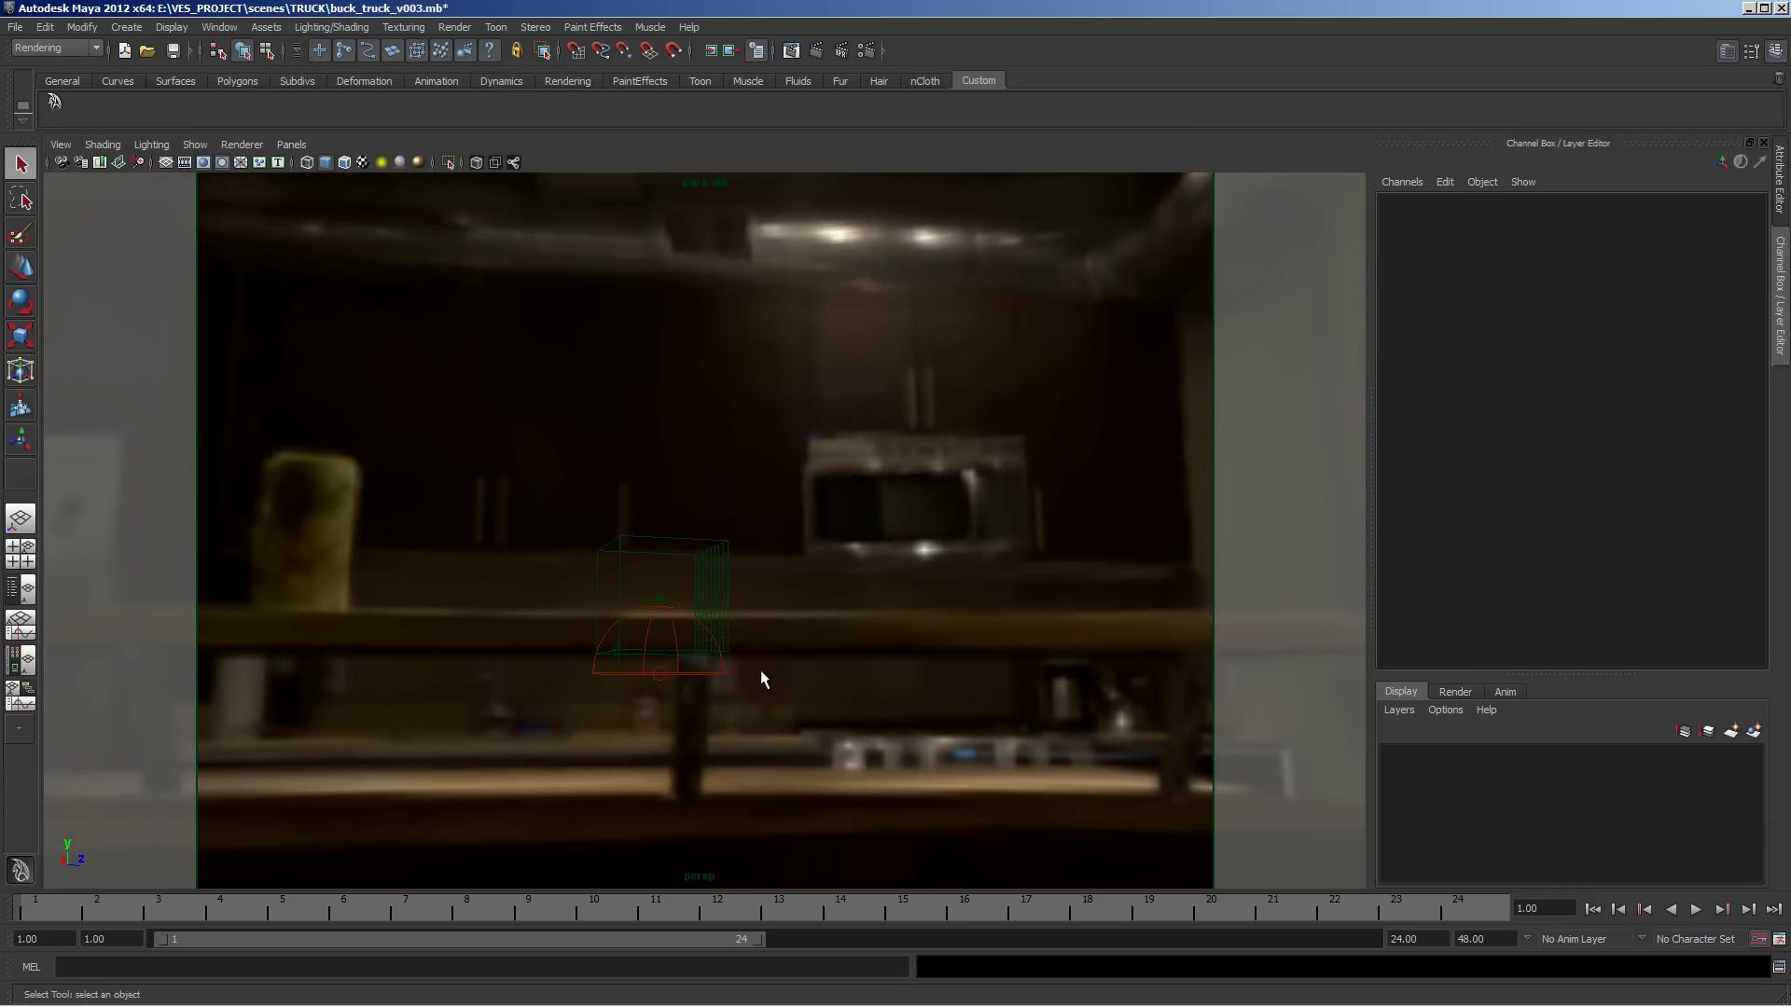
{"action": "mouse_move", "coordinate": [762, 679]}
{"action": "left_mouse_down", "text": "alt"}
{"action": "mouse_move", "coordinate": [887, 684]}
{"action": "mouse_move", "coordinate": [688, 687]}
{"action": "mouse_move", "coordinate": [747, 680]}
{"action": "left_mouse_up", "text": "alt"}
{"action": "middle_click_drag", "start_coordinate": [747, 680], "coordinate": [715, 700], "text": "alt"}
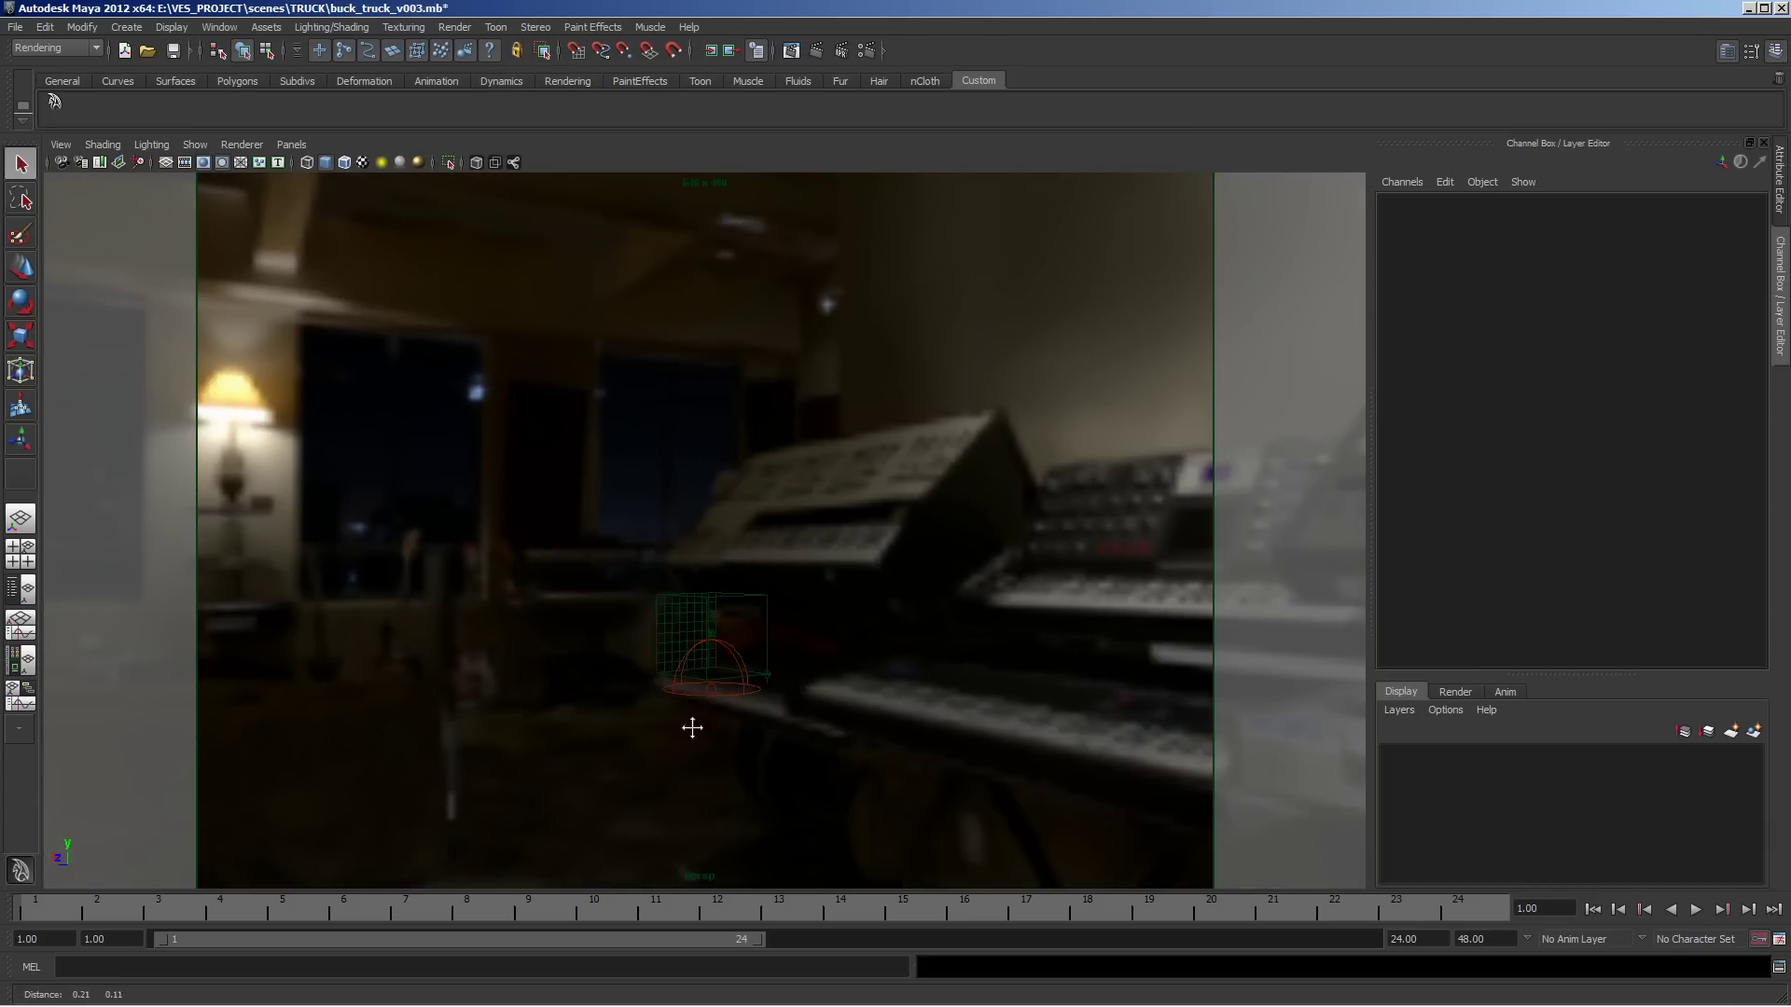
{"action": "left_click_drag", "start_coordinate": [651, 762], "coordinate": [535, 666], "text": "alt"}
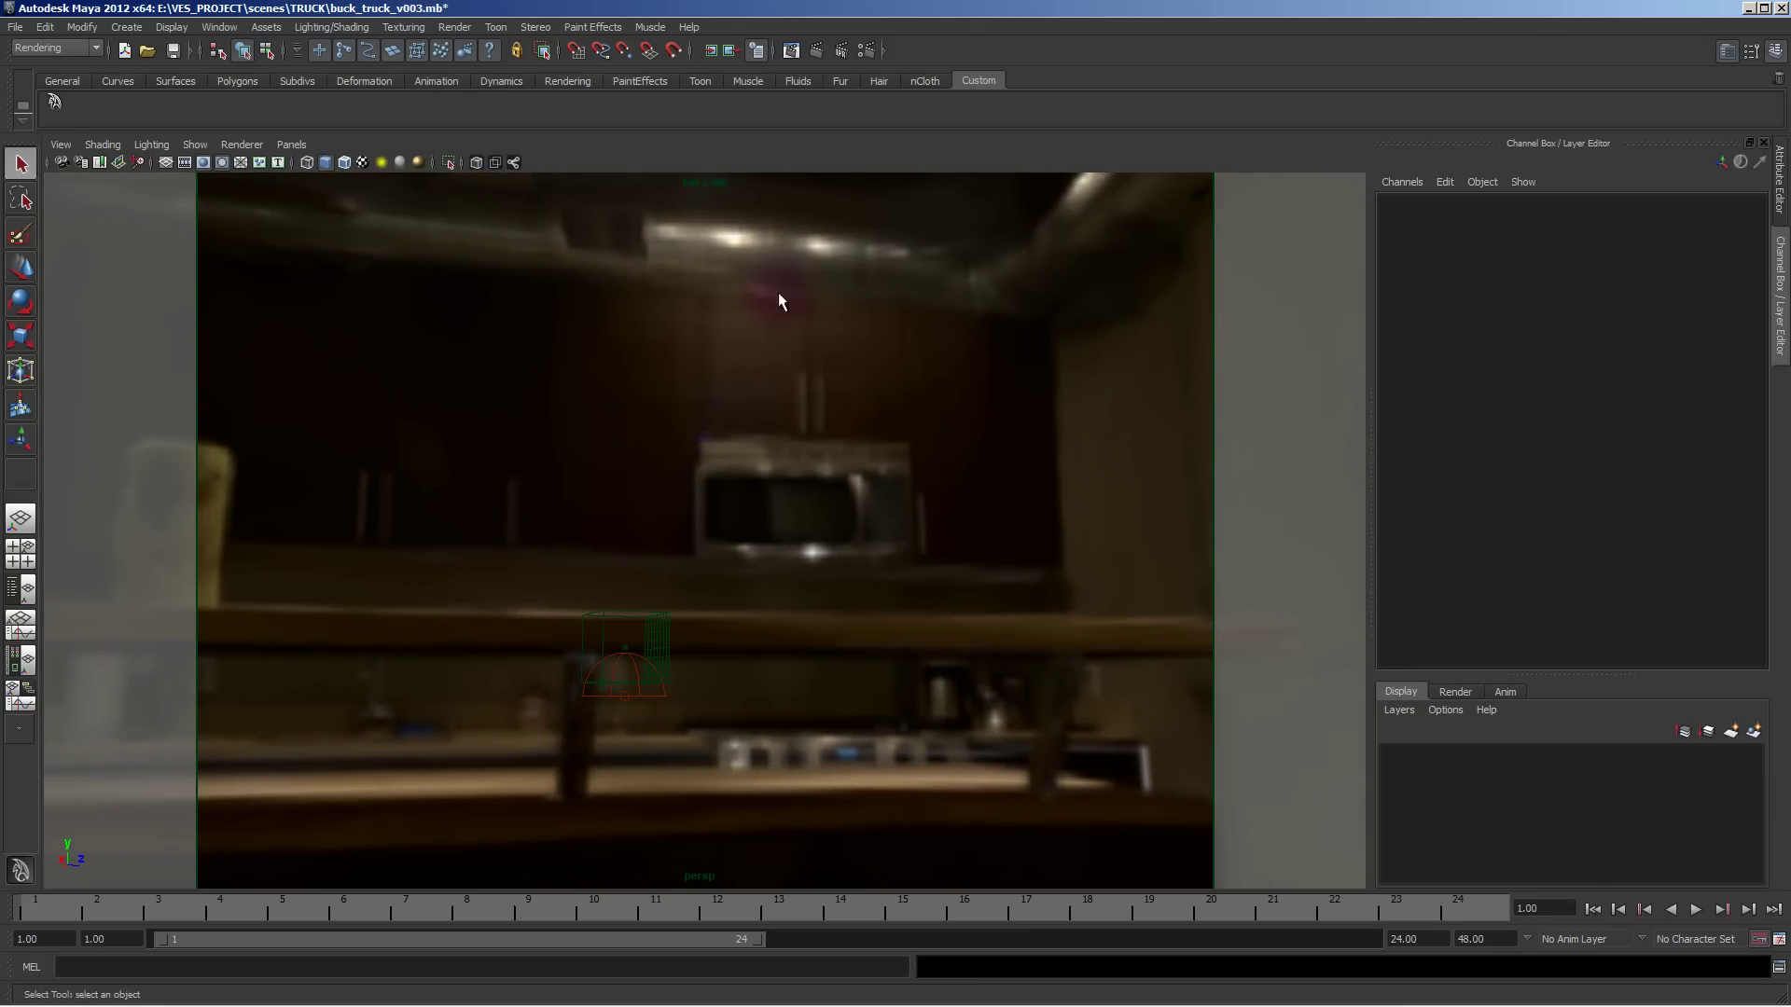
{"action": "left_click_drag", "start_coordinate": [781, 301], "coordinate": [441, 424], "text": "alt"}
{"action": "left_click_drag", "start_coordinate": [1155, 506], "coordinate": [657, 567], "text": "alt"}
{"action": "middle_click_drag", "start_coordinate": [729, 676], "coordinate": [786, 706], "text": "alt"}
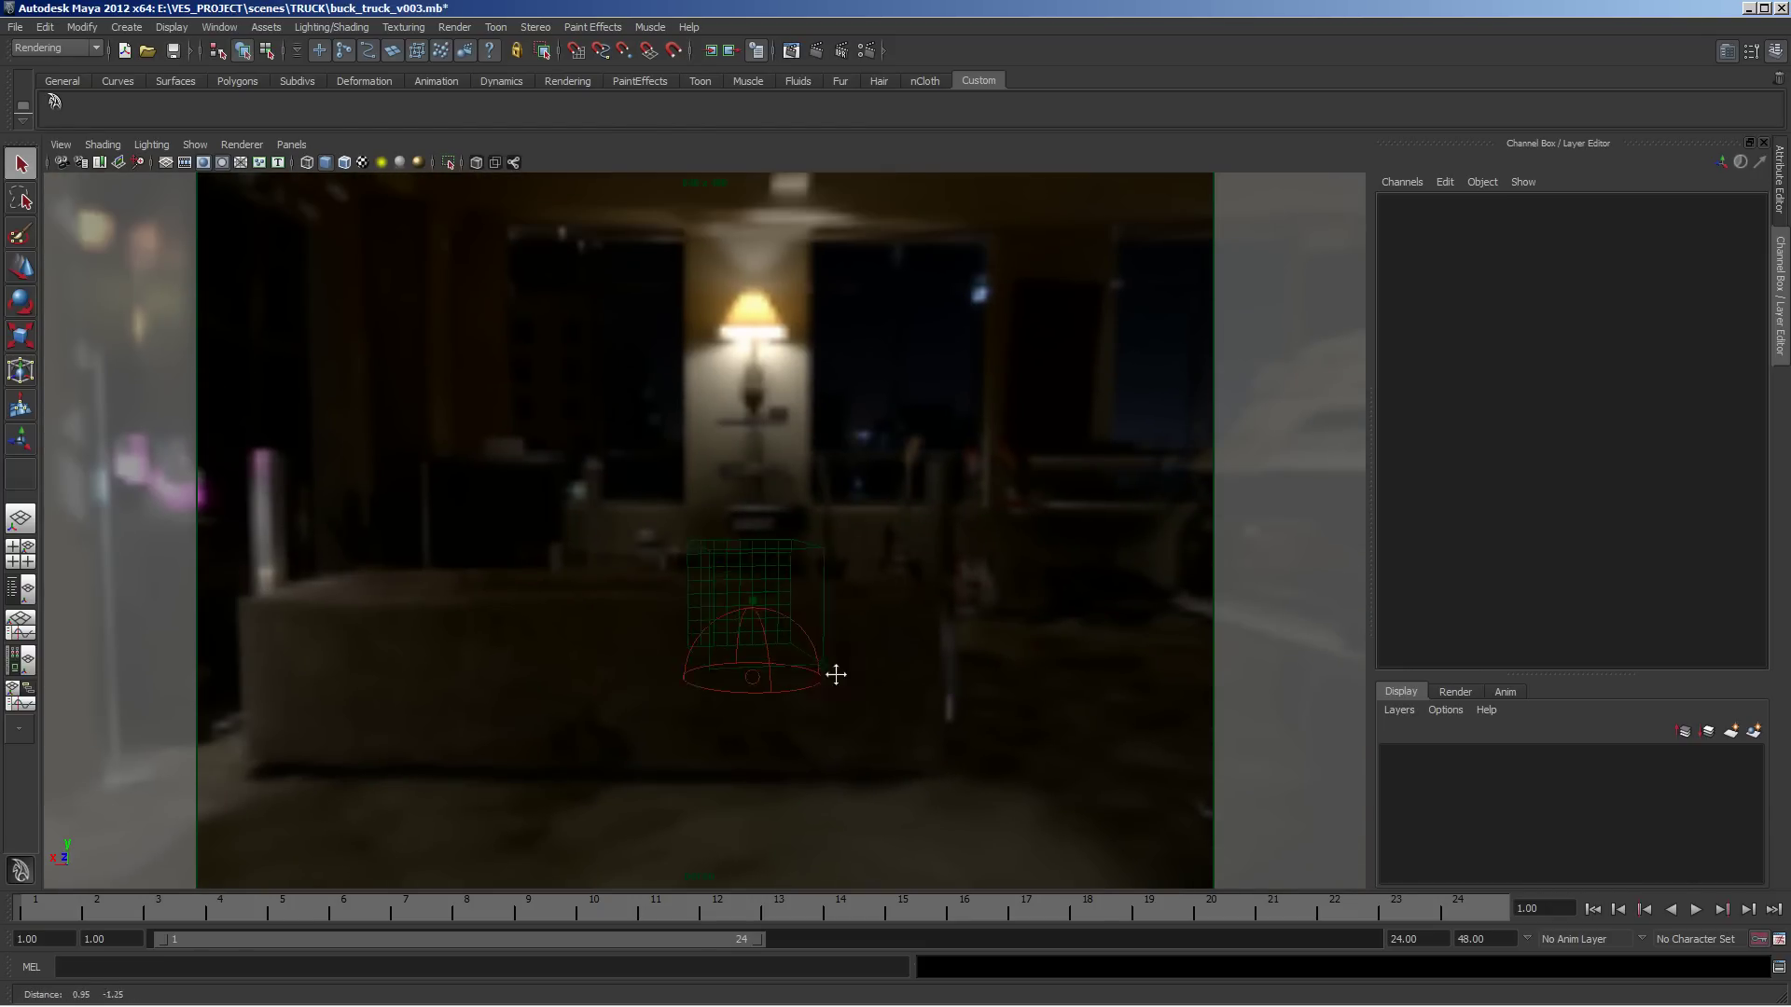
{"action": "left_click_drag", "start_coordinate": [731, 668], "coordinate": [652, 680], "text": "alt"}
{"action": "right_click_drag", "start_coordinate": [652, 680], "coordinate": [744, 724], "text": "alt"}
{"action": "middle_click_drag", "start_coordinate": [735, 761], "coordinate": [730, 744], "text": "alt"}
{"action": "left_click_drag", "start_coordinate": [729, 744], "coordinate": [771, 759], "text": "alt"}
{"action": "middle_click_drag", "start_coordinate": [772, 760], "coordinate": [771, 775], "text": "alt"}
{"action": "right_click_drag", "start_coordinate": [772, 775], "coordinate": [624, 688], "text": "alt"}
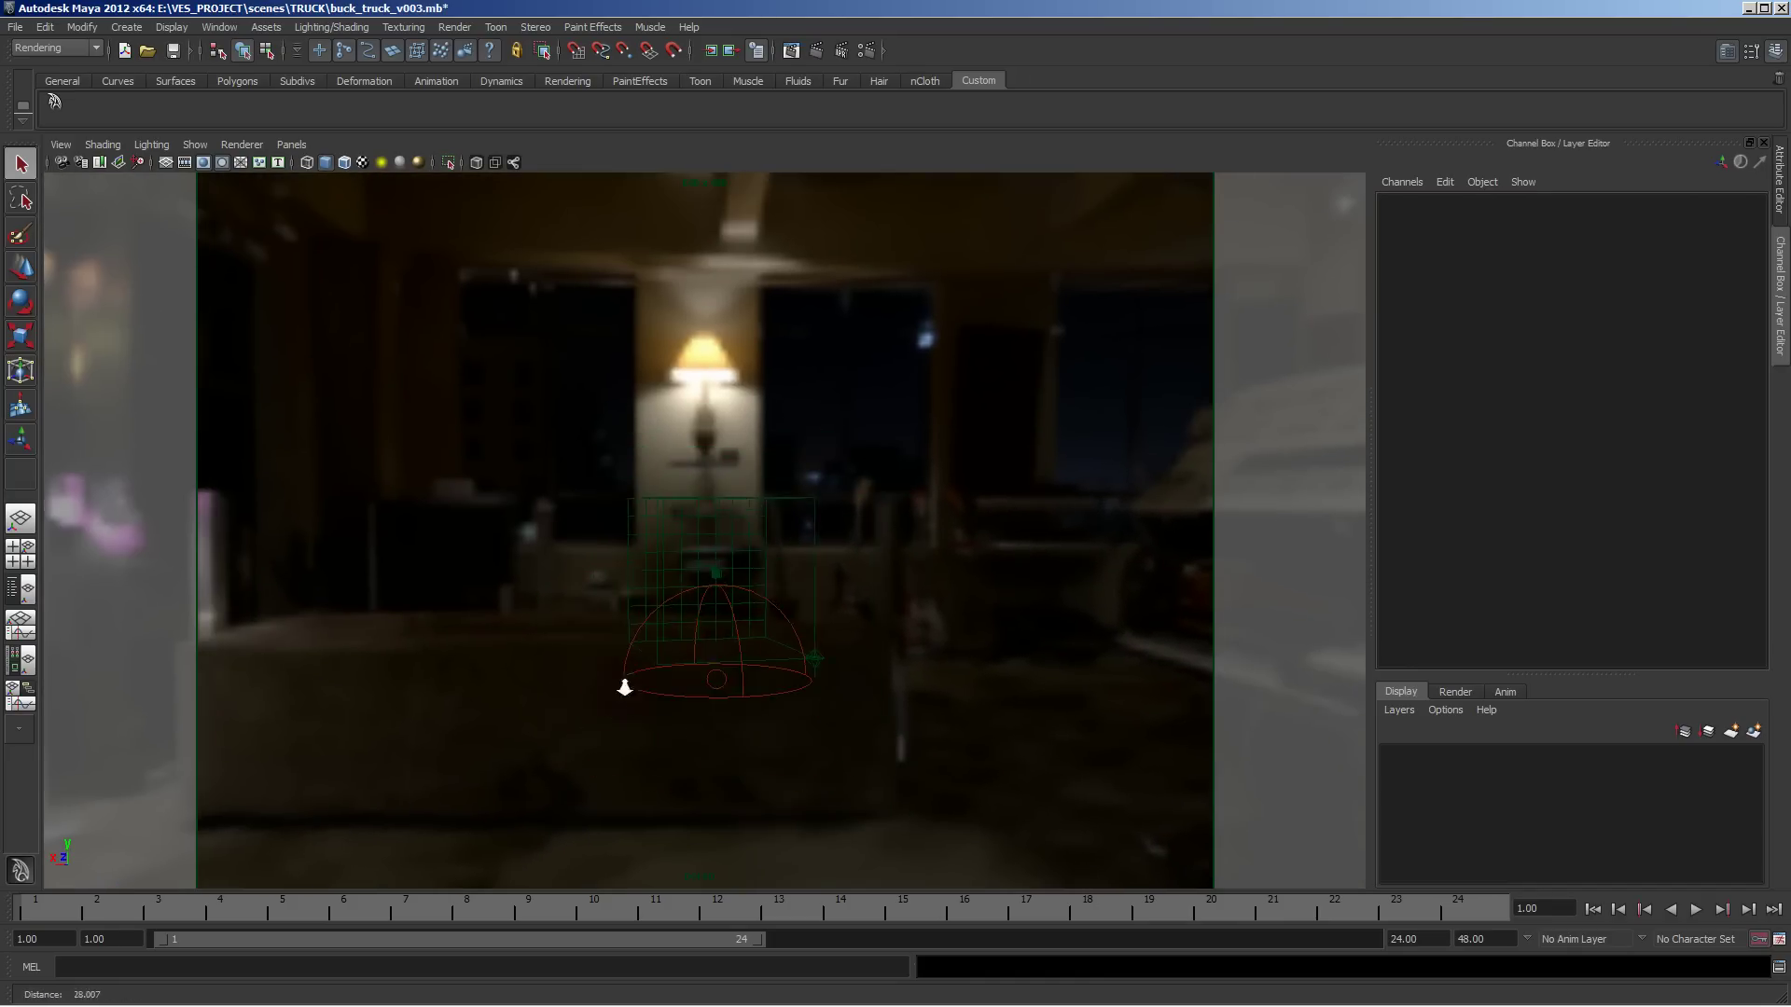
{"action": "left_click_drag", "start_coordinate": [624, 687], "coordinate": [659, 720], "text": "alt"}
{"action": "right_click_drag", "start_coordinate": [660, 720], "coordinate": [711, 755], "text": "alt"}
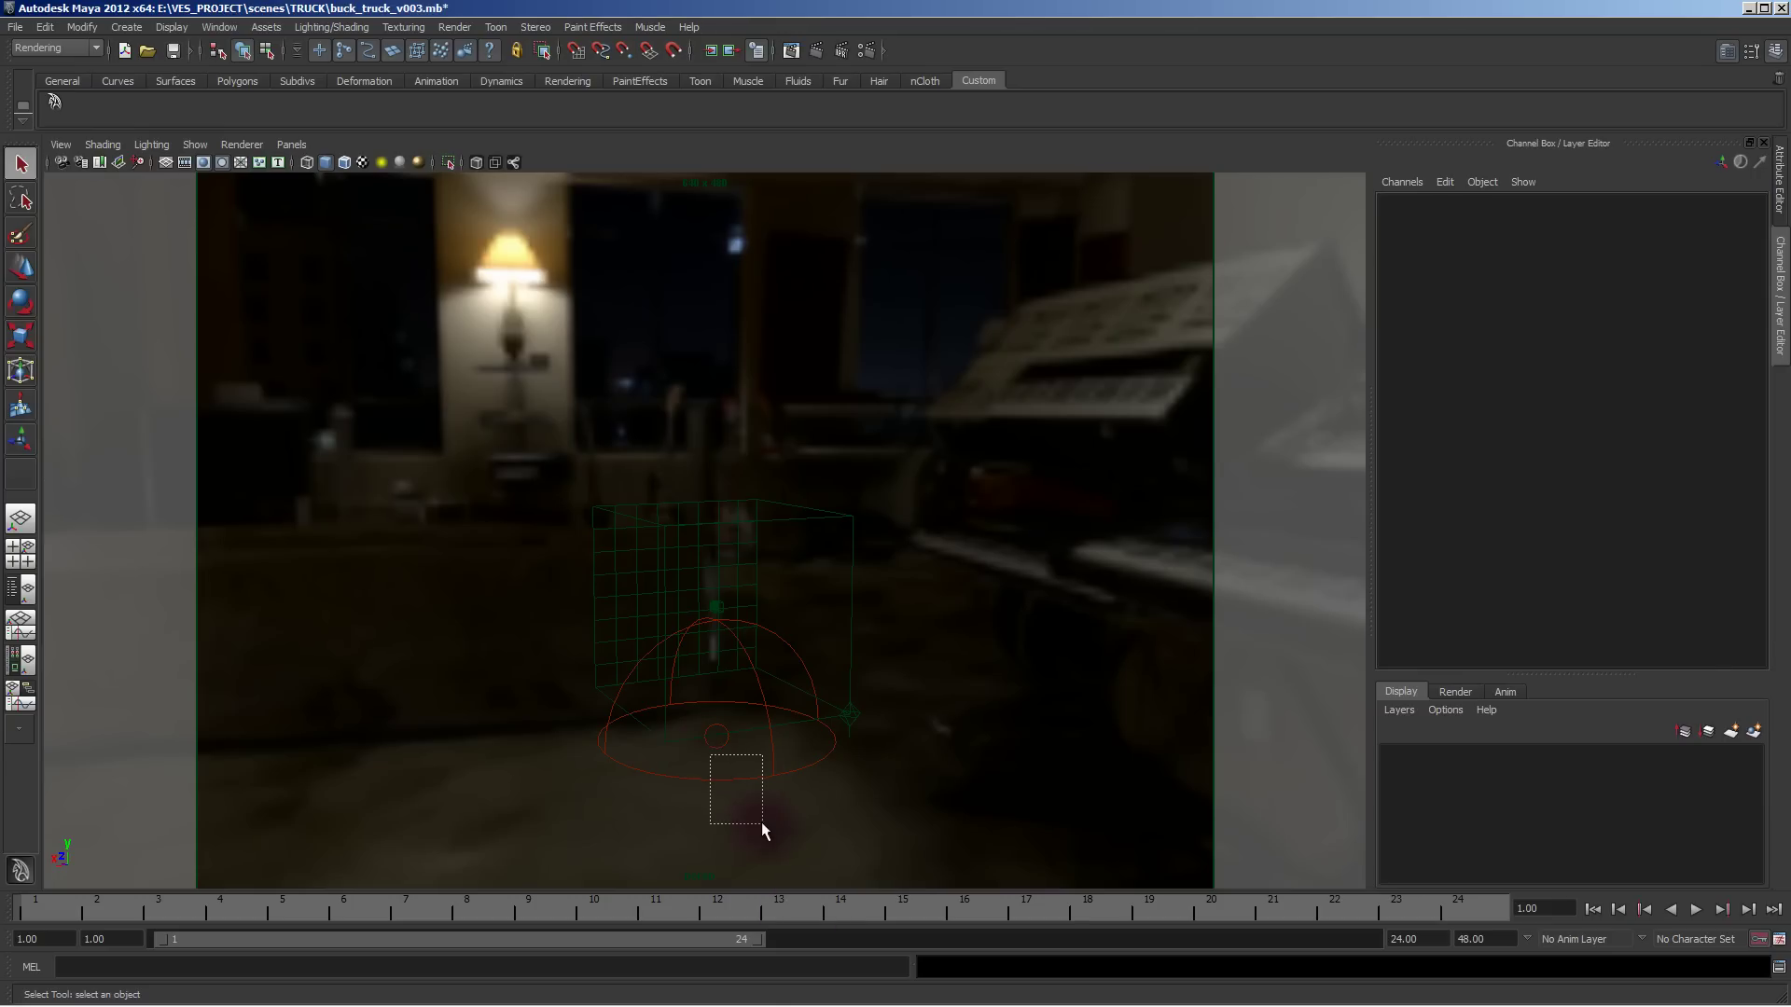
Select the V-Ray dome light to inspect its outline against the environment and its attributes, and clear the selection.
{"action": "left_click_drag", "start_coordinate": [761, 821], "coordinate": [761, 822]}
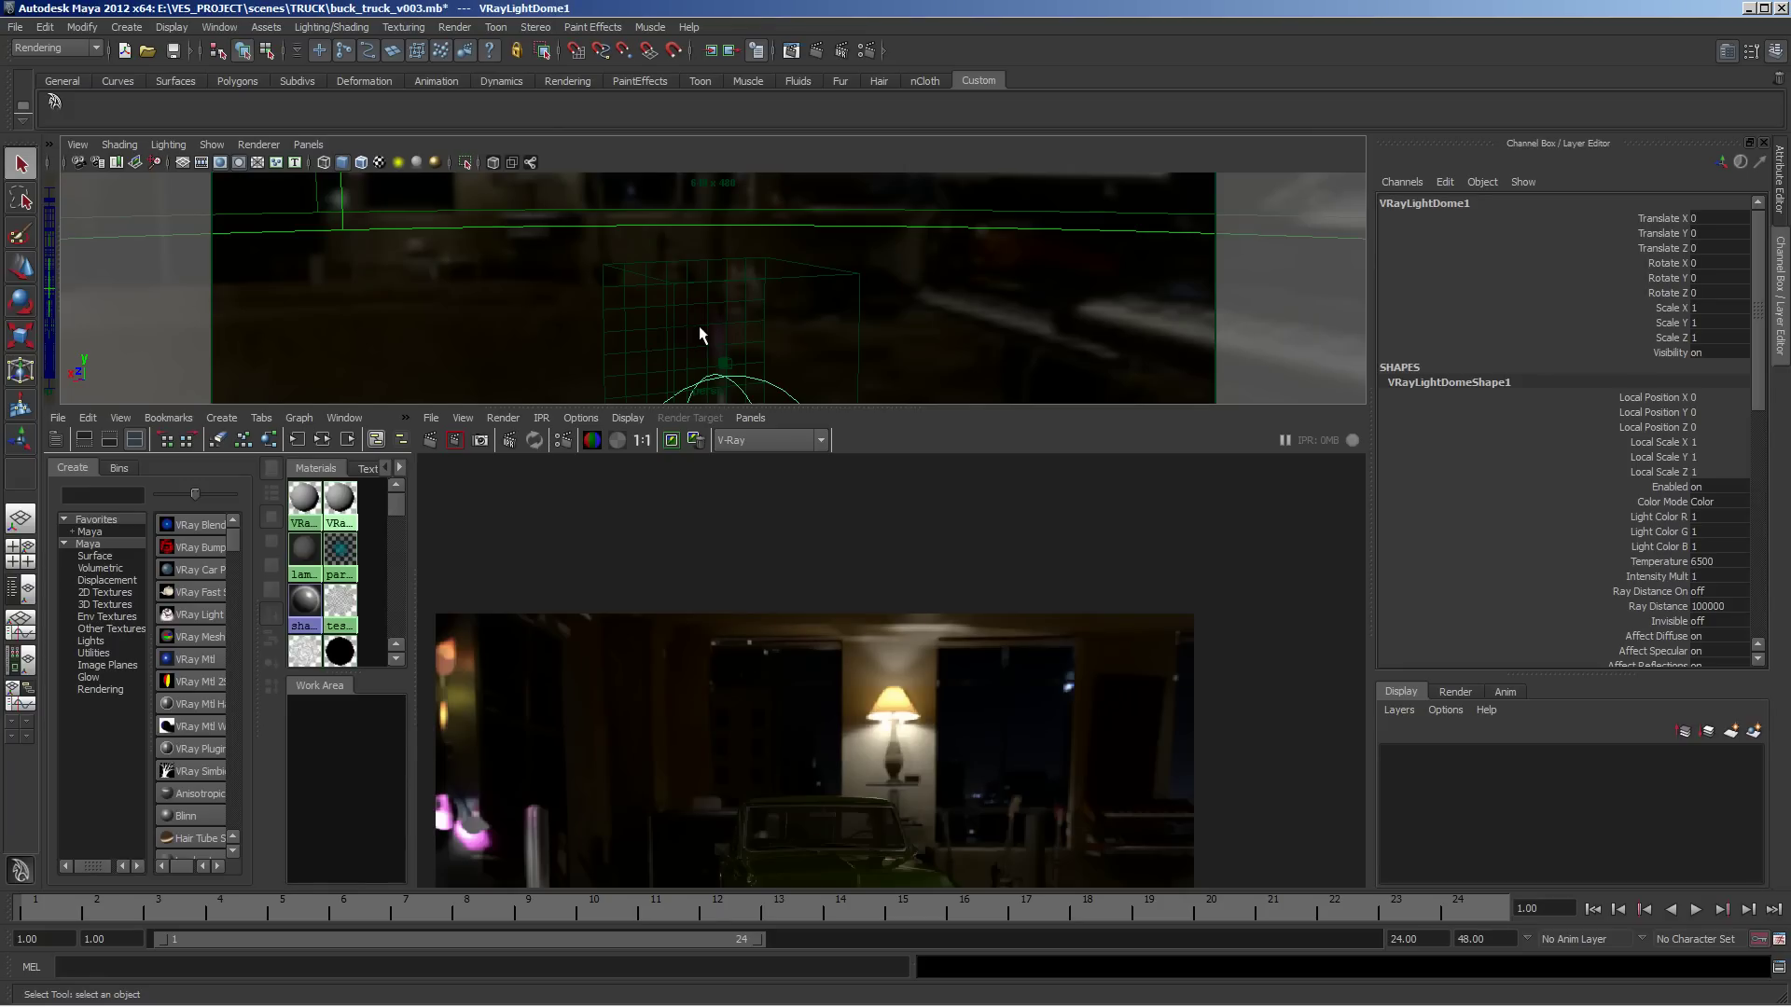
{"action": "key", "text": "space"}
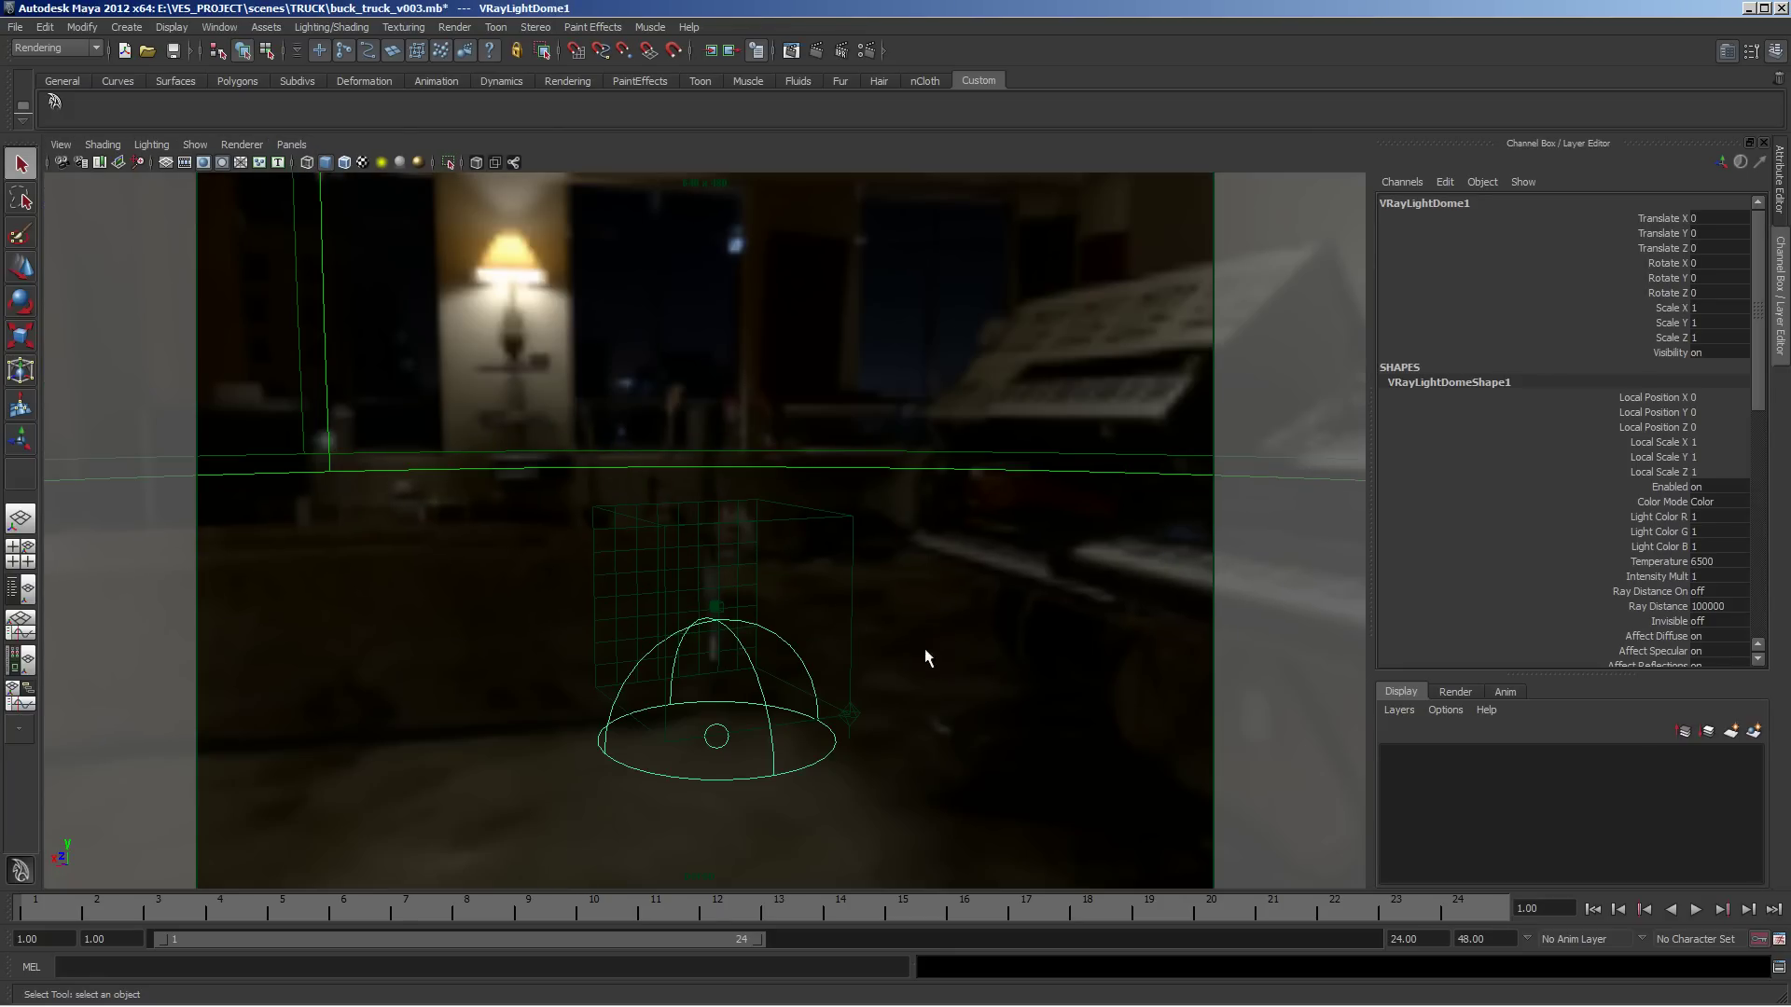
{"action": "left_click_drag", "start_coordinate": [844, 615], "coordinate": [752, 656], "text": "alt"}
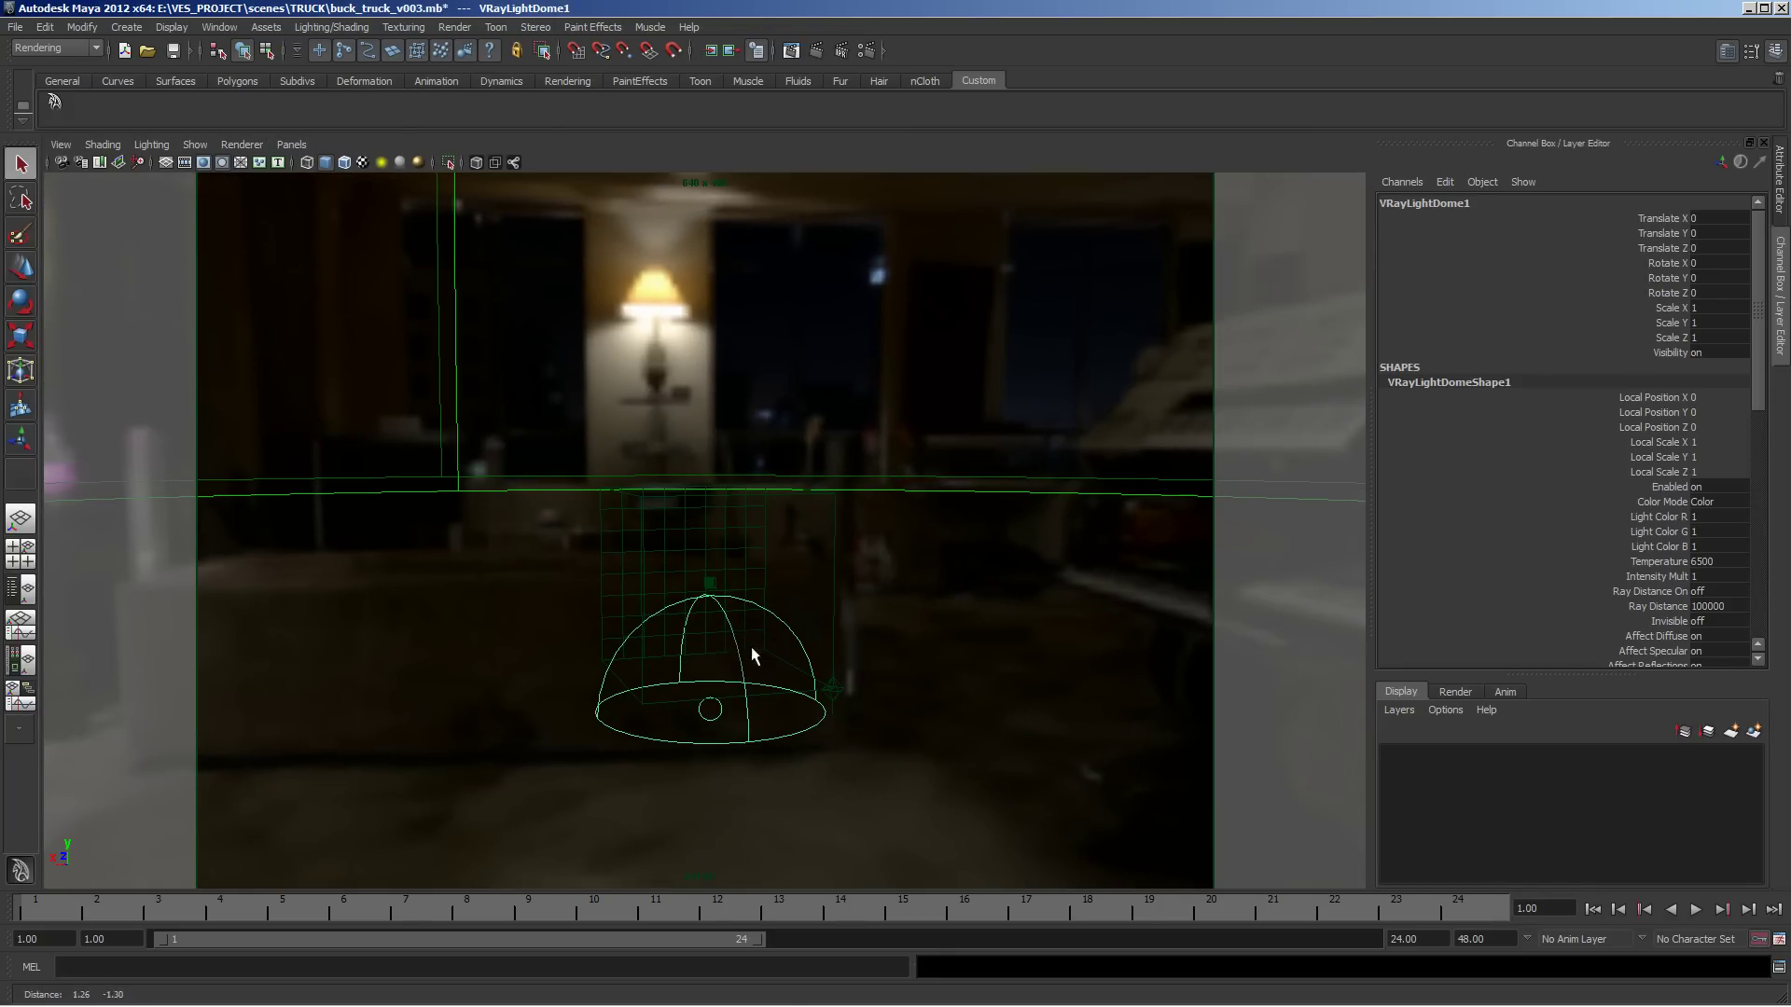
{"action": "left_click", "coordinate": [497, 620]}
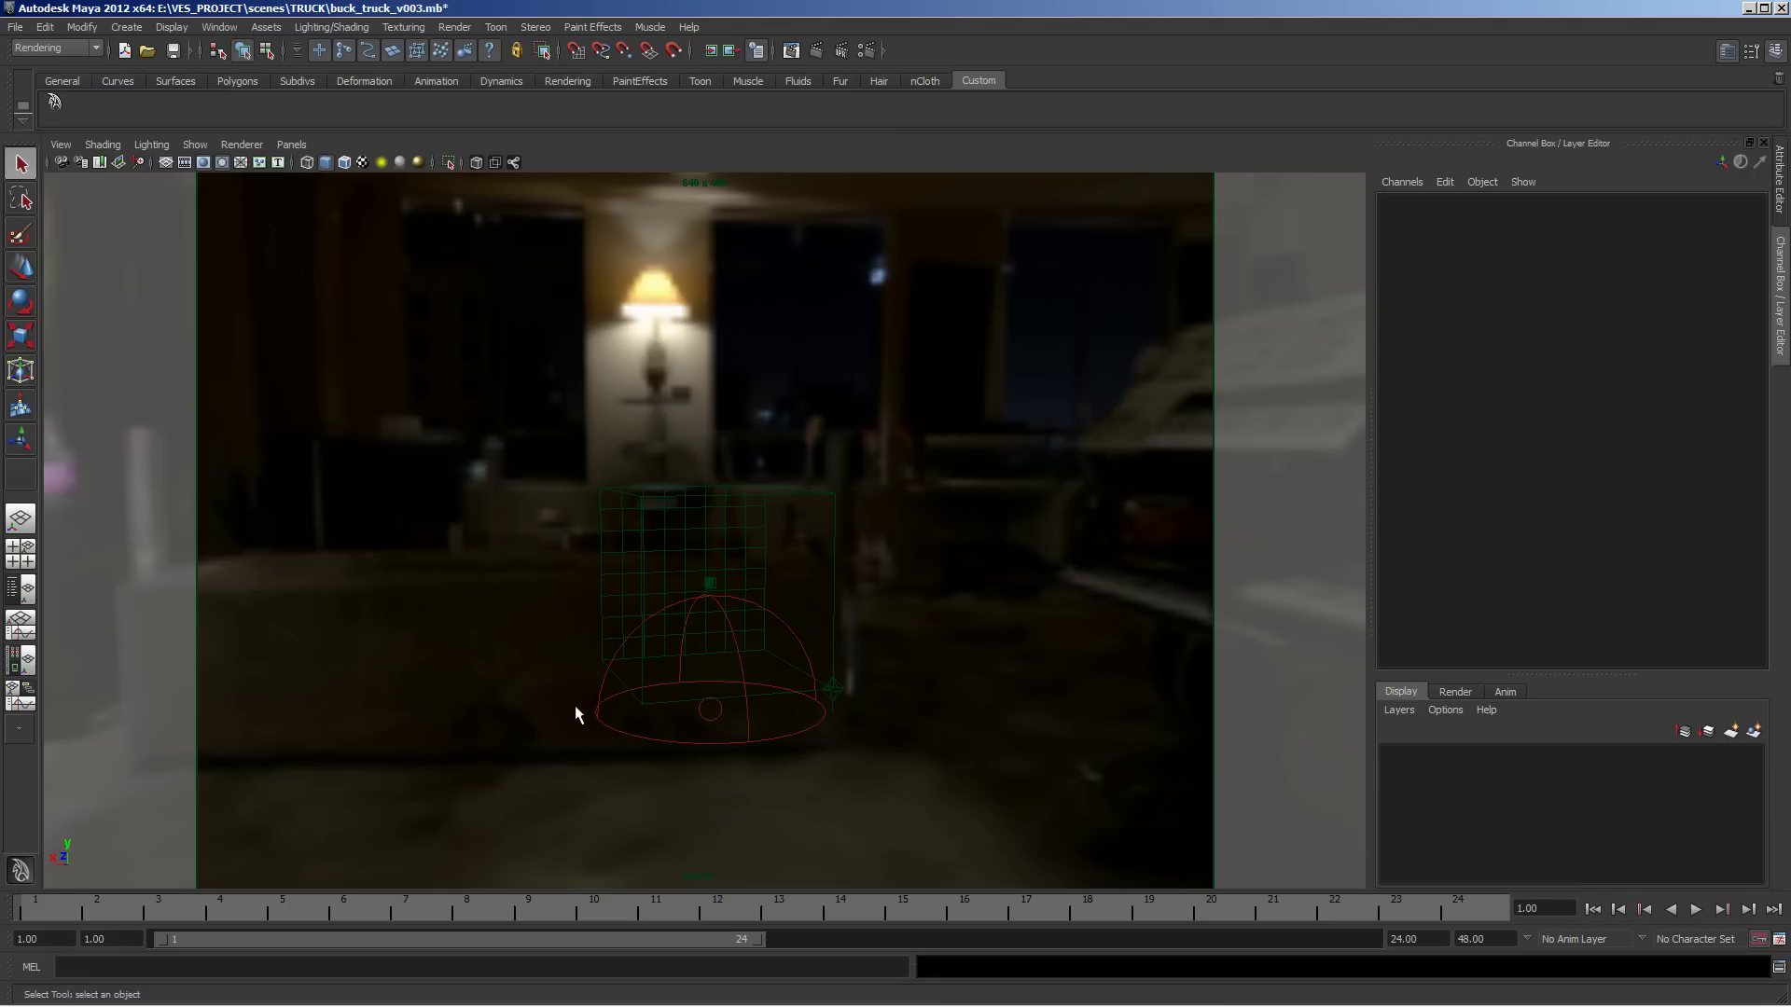
Turn on the display of polygons in the perspective view and enlarge that view around the truck.
{"action": "key", "text": "space"}
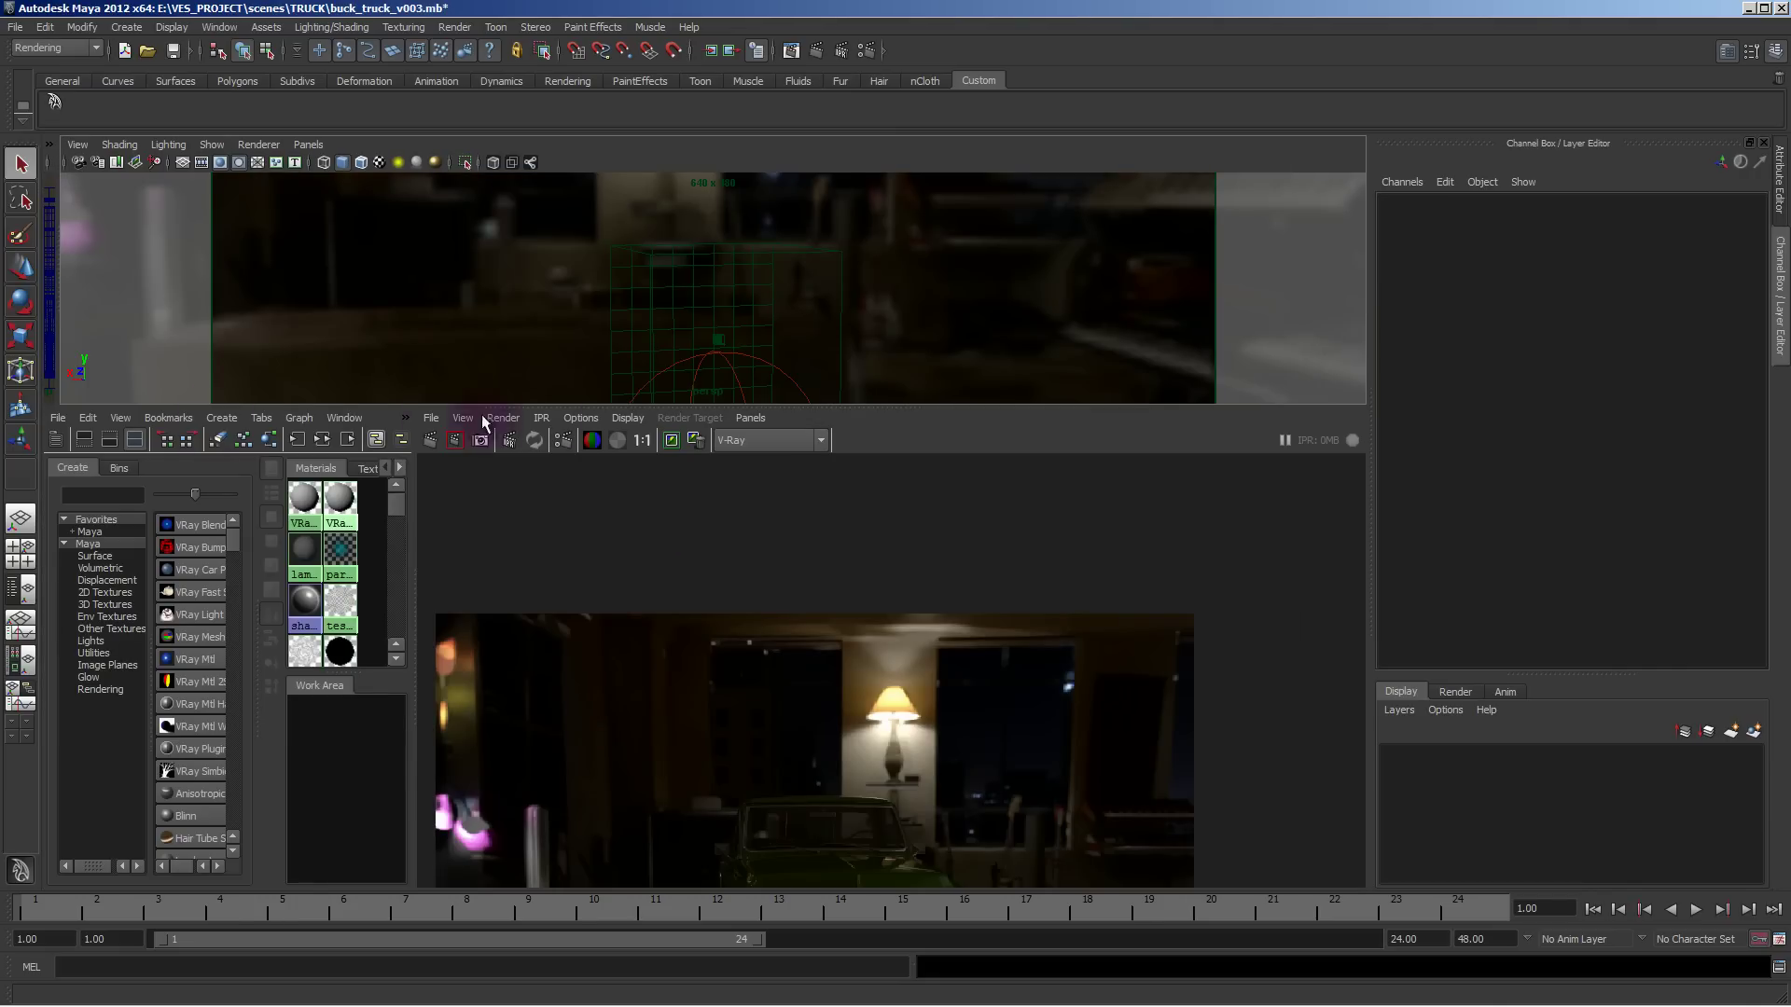
{"action": "left_click", "coordinate": [595, 420]}
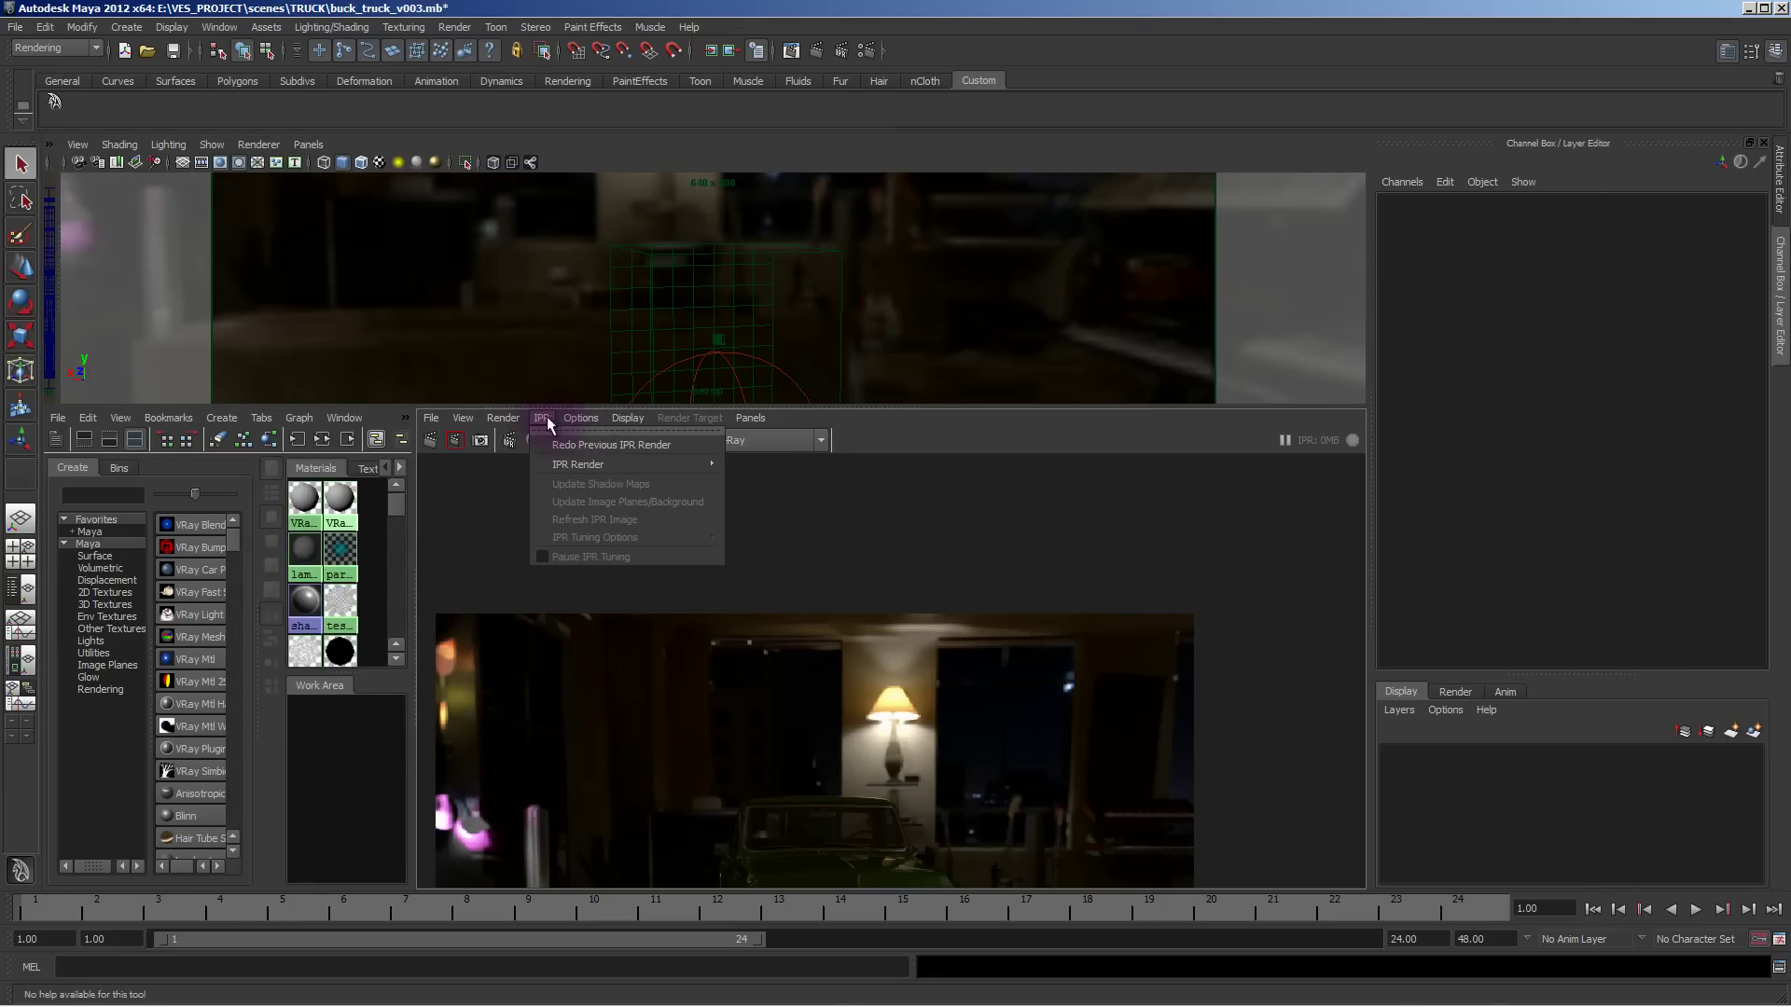
{"action": "left_click", "coordinate": [215, 143]}
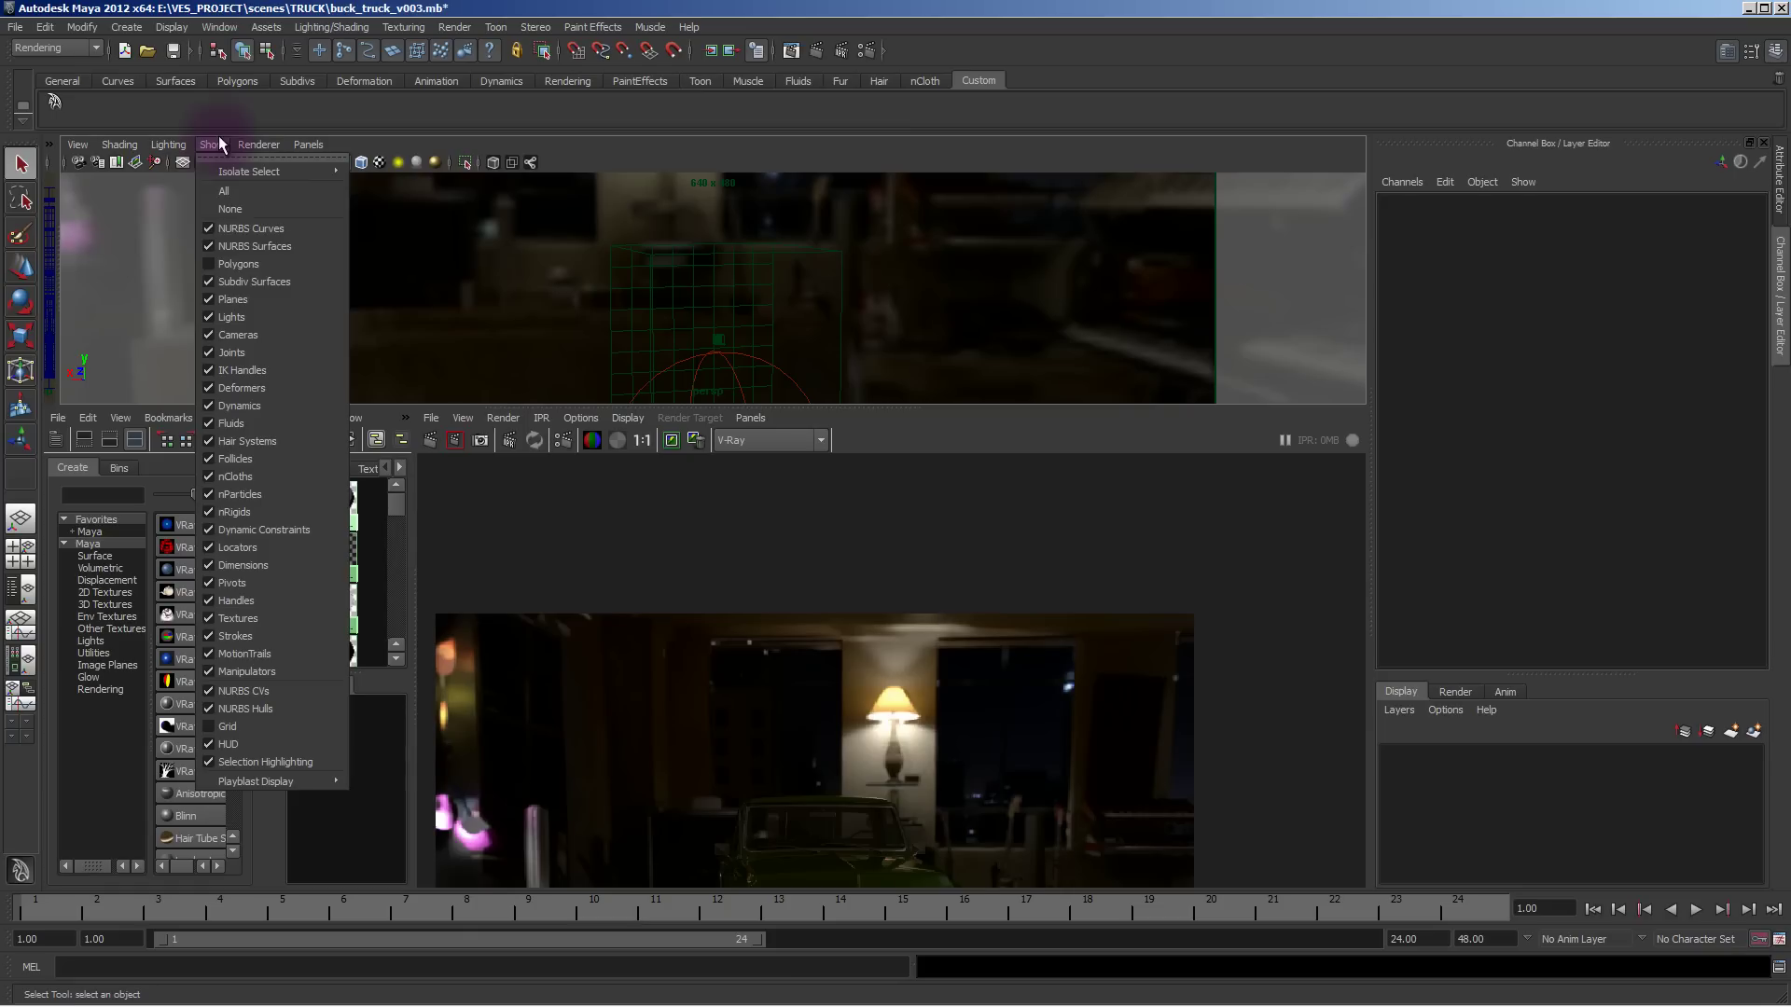
{"action": "left_click", "coordinate": [238, 270]}
{"action": "right_click_drag", "start_coordinate": [791, 316], "coordinate": [515, 227], "text": "alt"}
{"action": "key", "text": "space"}
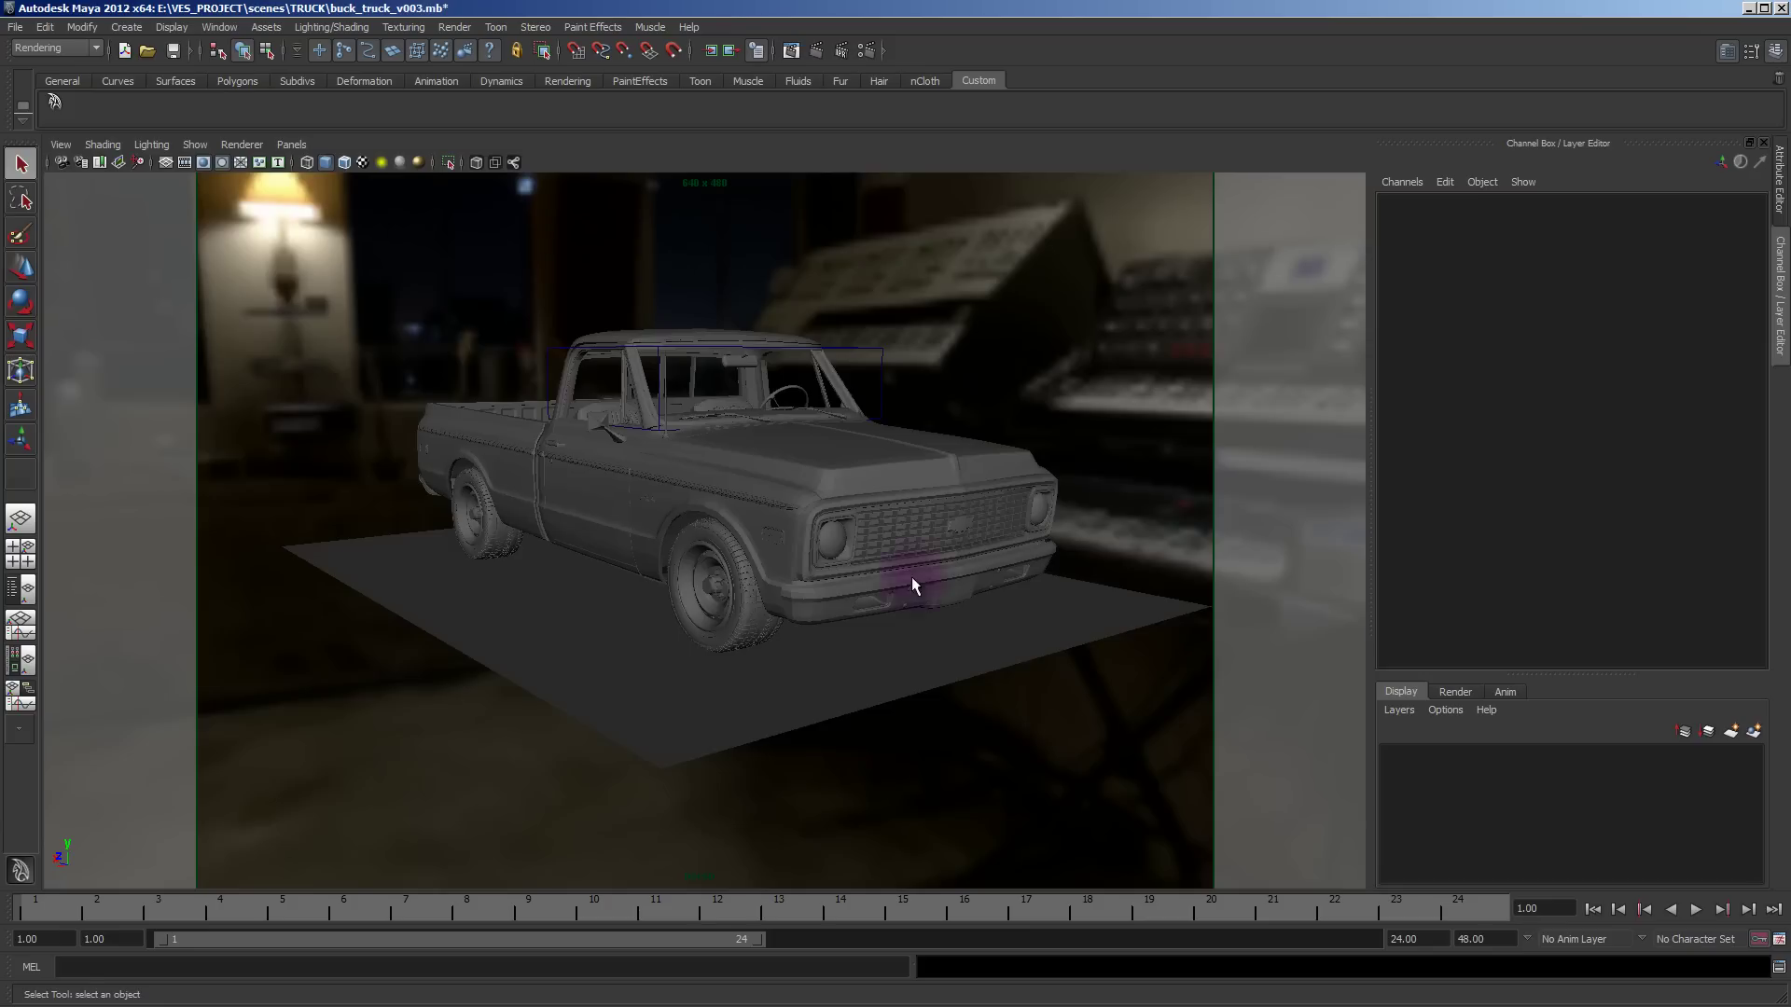
Frame the truck from its front corner and start a V-Ray IPR render of the current persp camera.
{"action": "left_click_drag", "start_coordinate": [915, 584], "coordinate": [771, 525], "text": "alt"}
{"action": "right_click_drag", "start_coordinate": [771, 524], "coordinate": [787, 562], "text": "alt"}
{"action": "left_click_drag", "start_coordinate": [788, 563], "coordinate": [791, 569], "text": "alt"}
{"action": "right_click_drag", "start_coordinate": [791, 569], "coordinate": [854, 625], "text": "alt"}
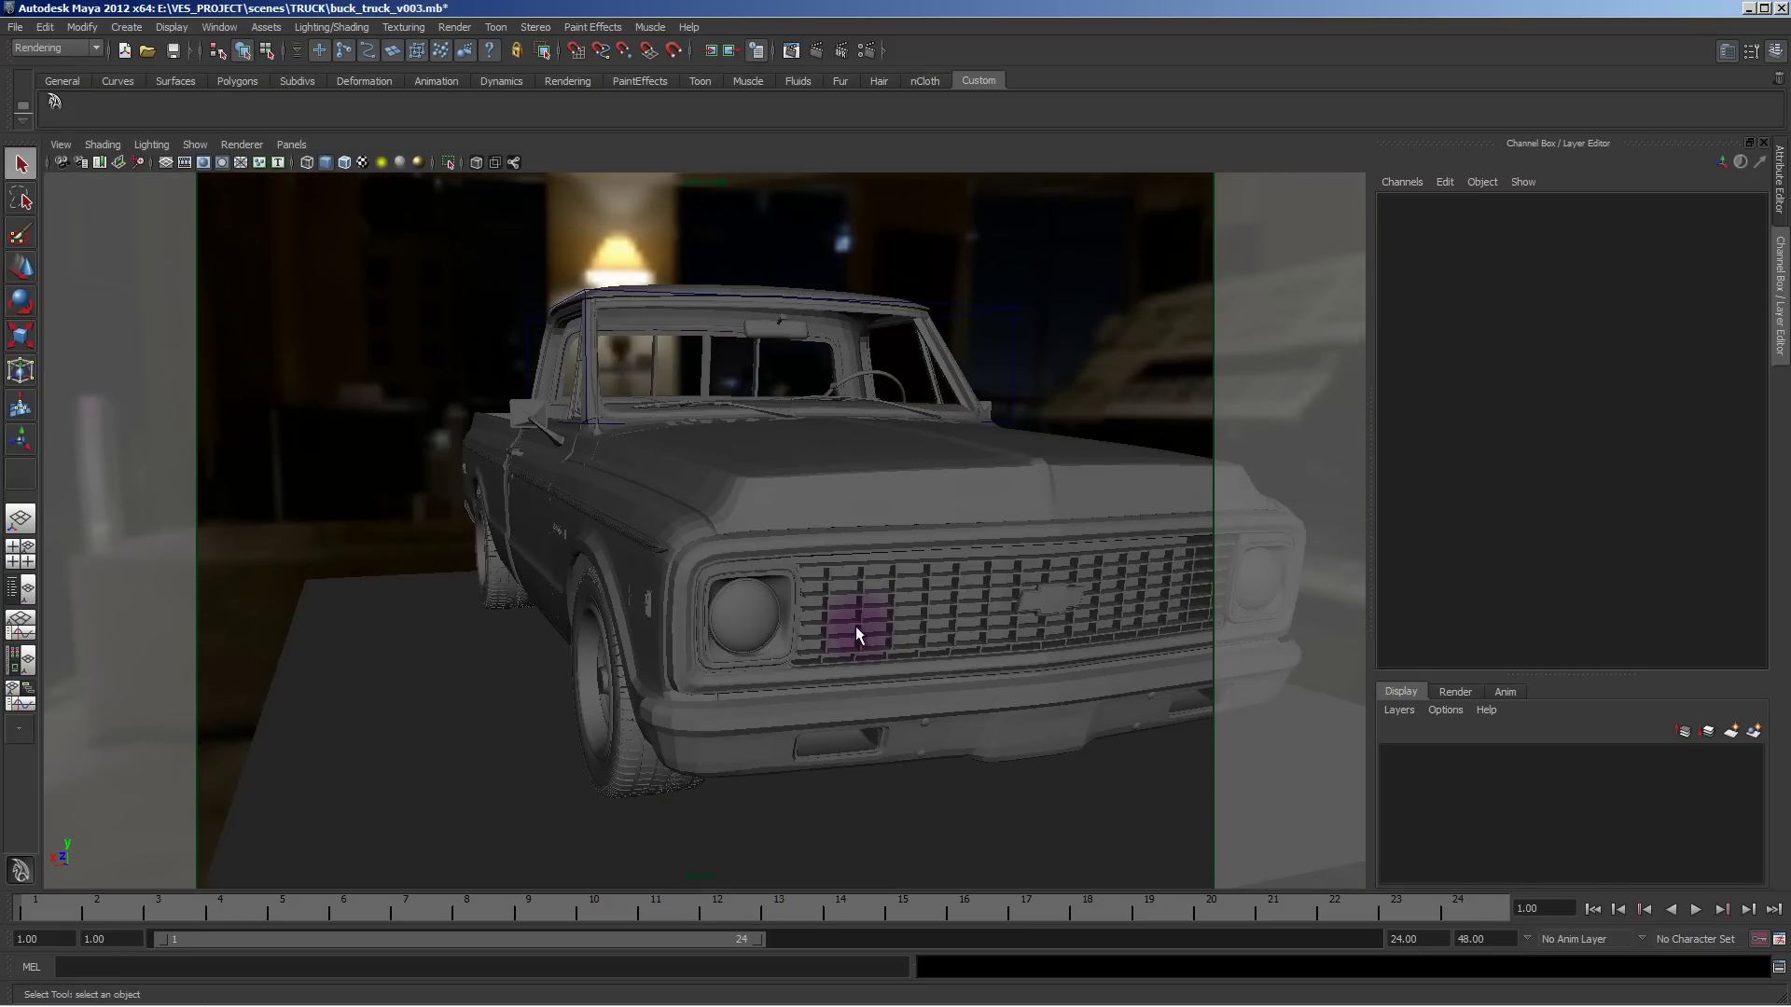
{"action": "key", "text": "space"}
{"action": "right_click_drag", "start_coordinate": [607, 260], "coordinate": [522, 317], "text": "alt"}
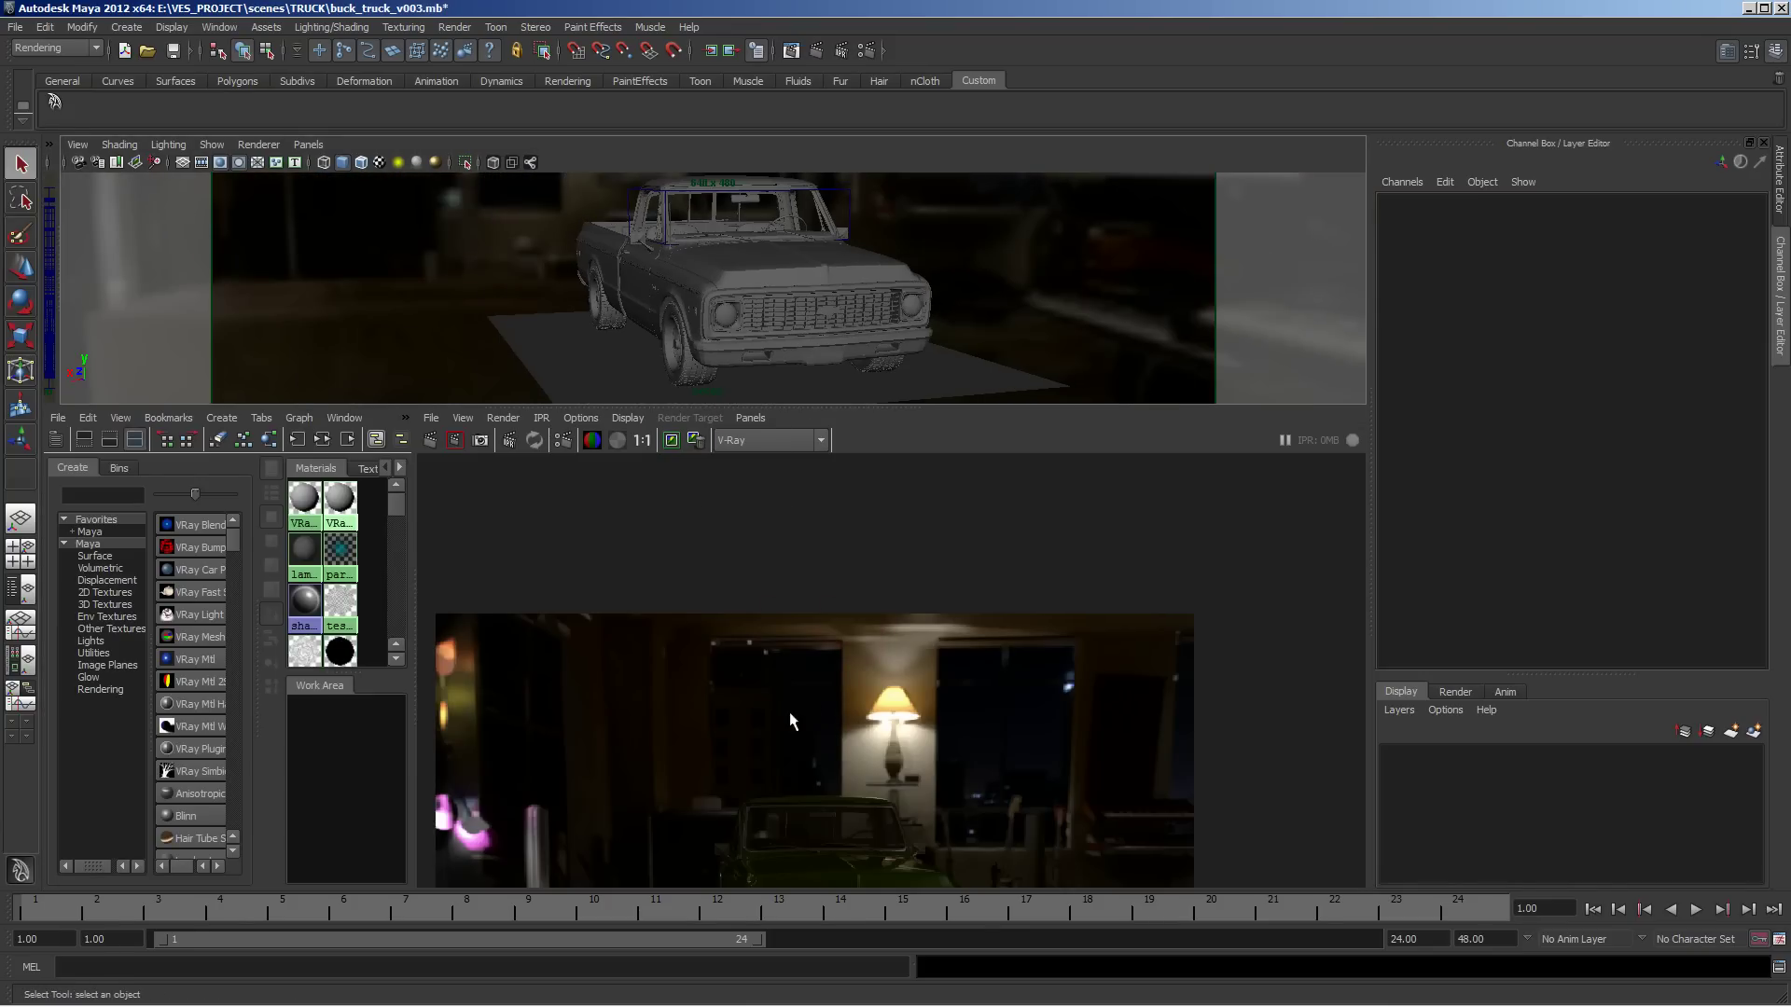
{"action": "left_click", "coordinate": [541, 417]}
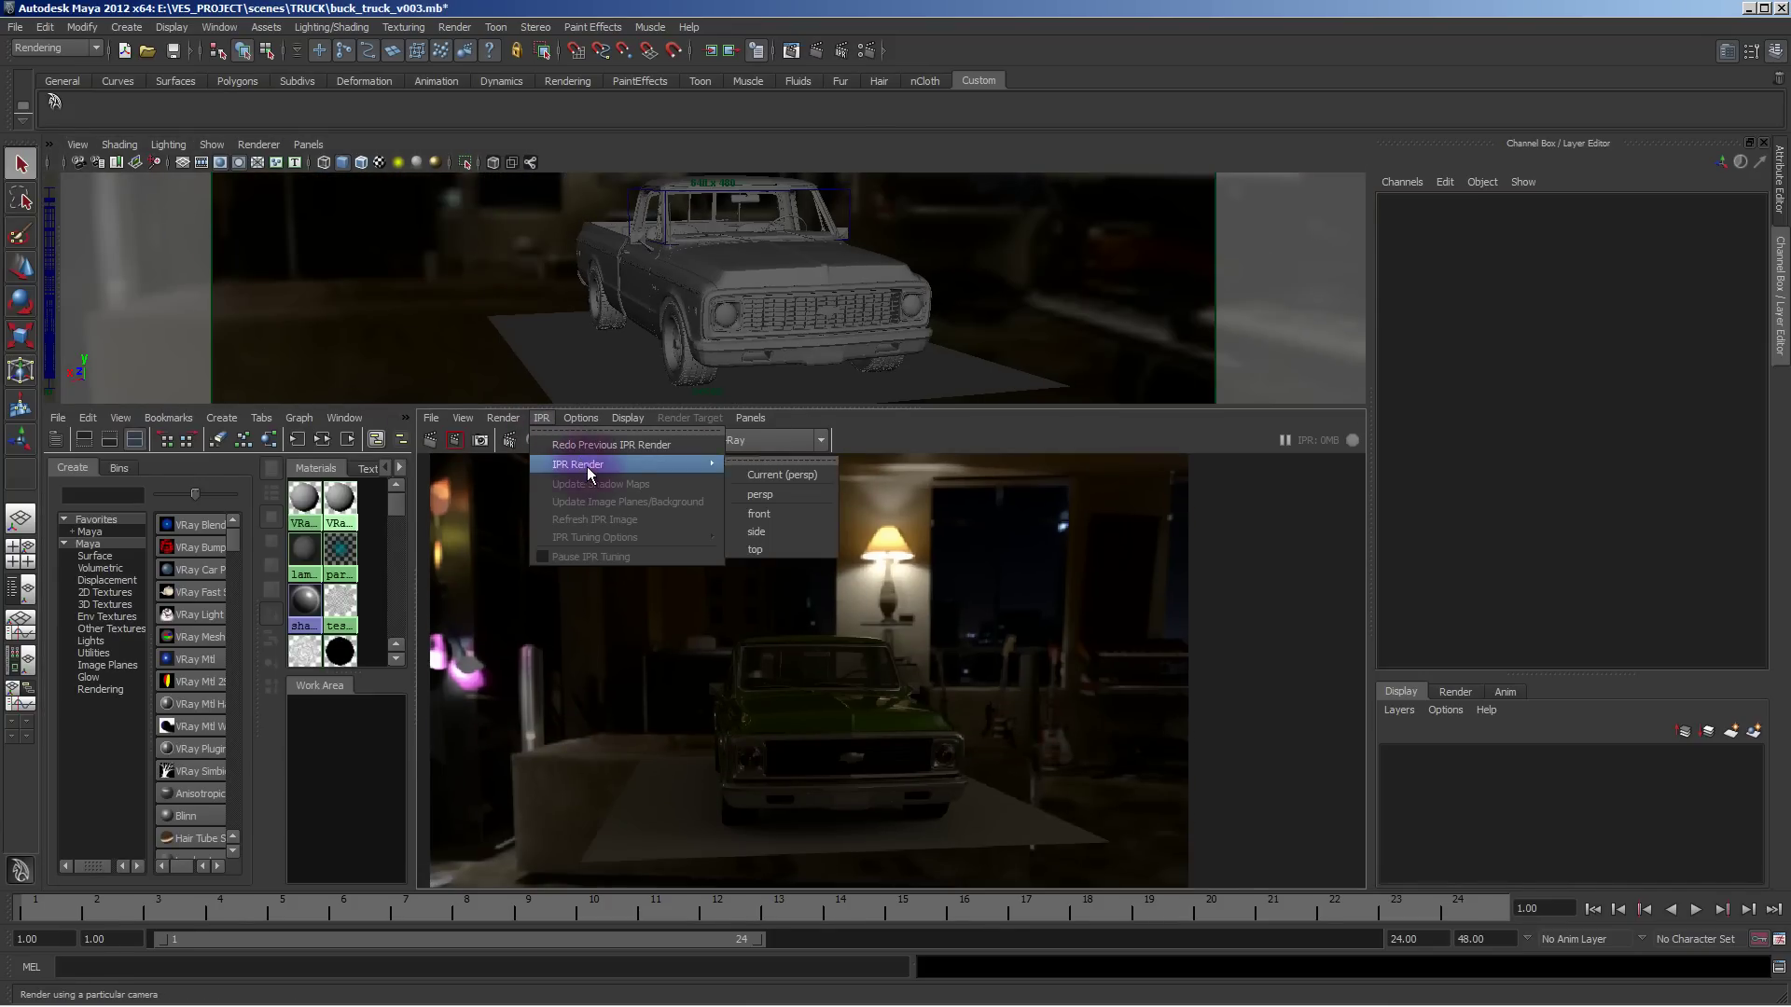
{"action": "mouse_move", "coordinate": [702, 465]}
{"action": "left_click", "coordinate": [782, 475]}
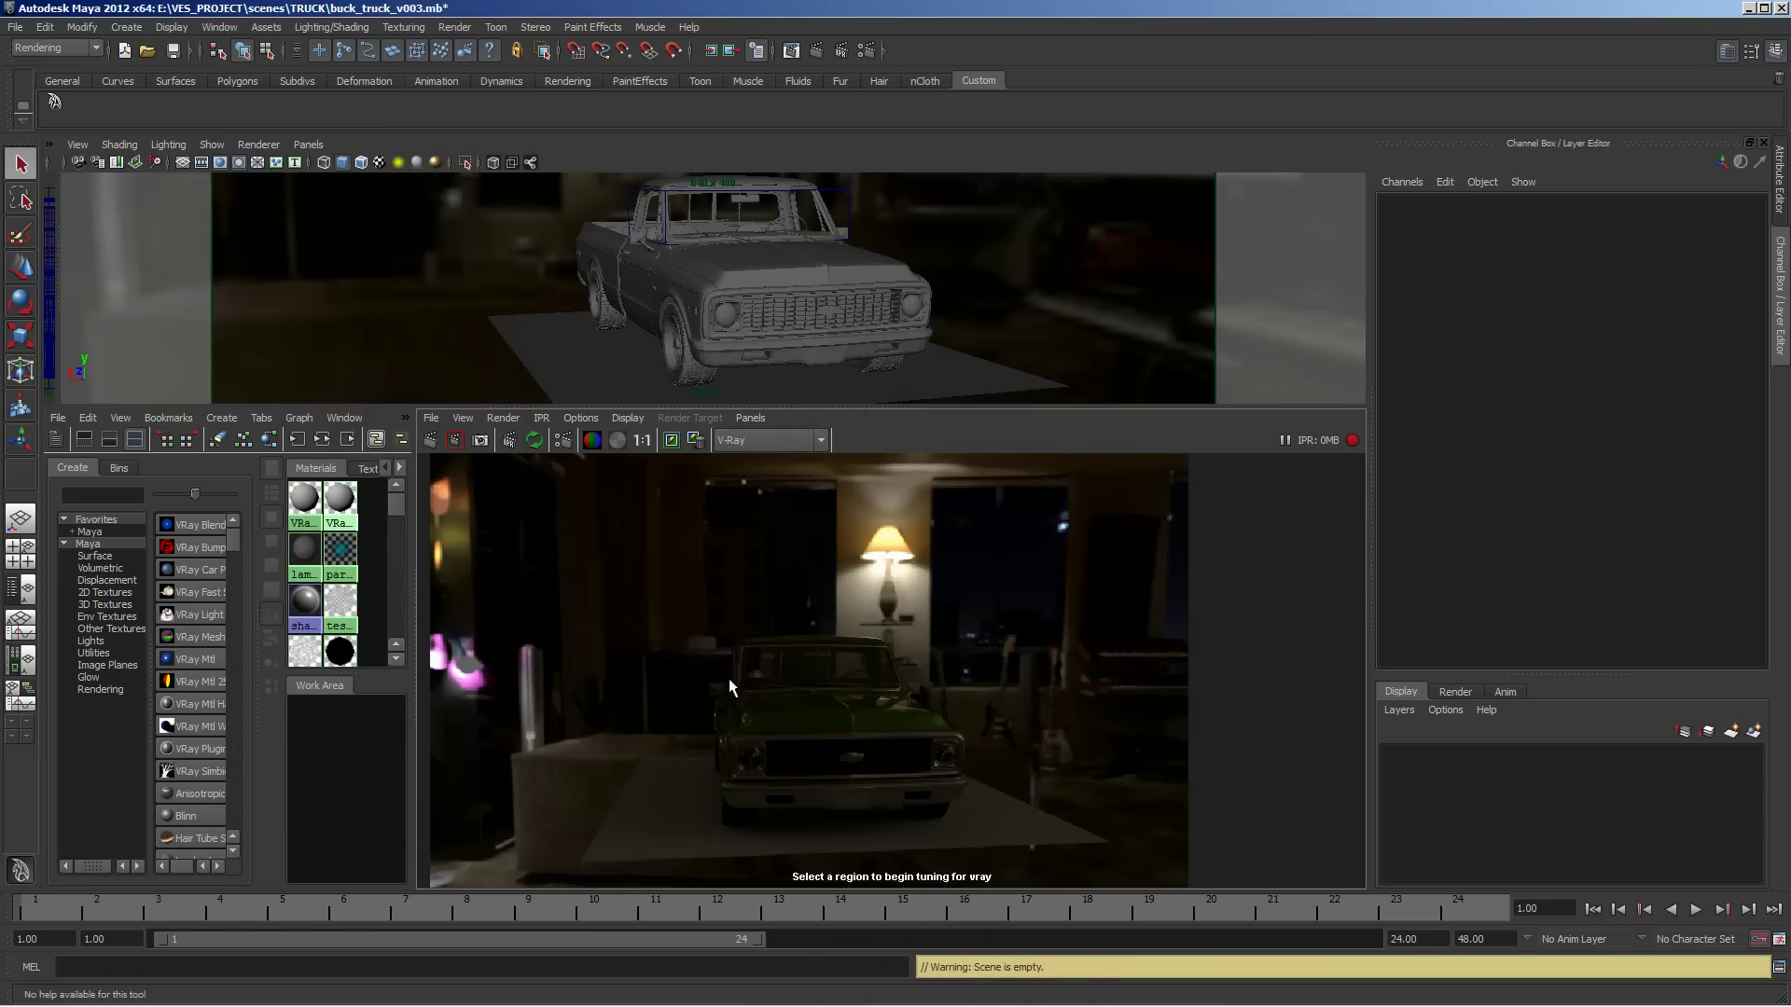
Orbit and zoom the perspective camera to the truck's opposite front corner and watch the IPR render update.
{"action": "mouse_move", "coordinate": [232, 997]}
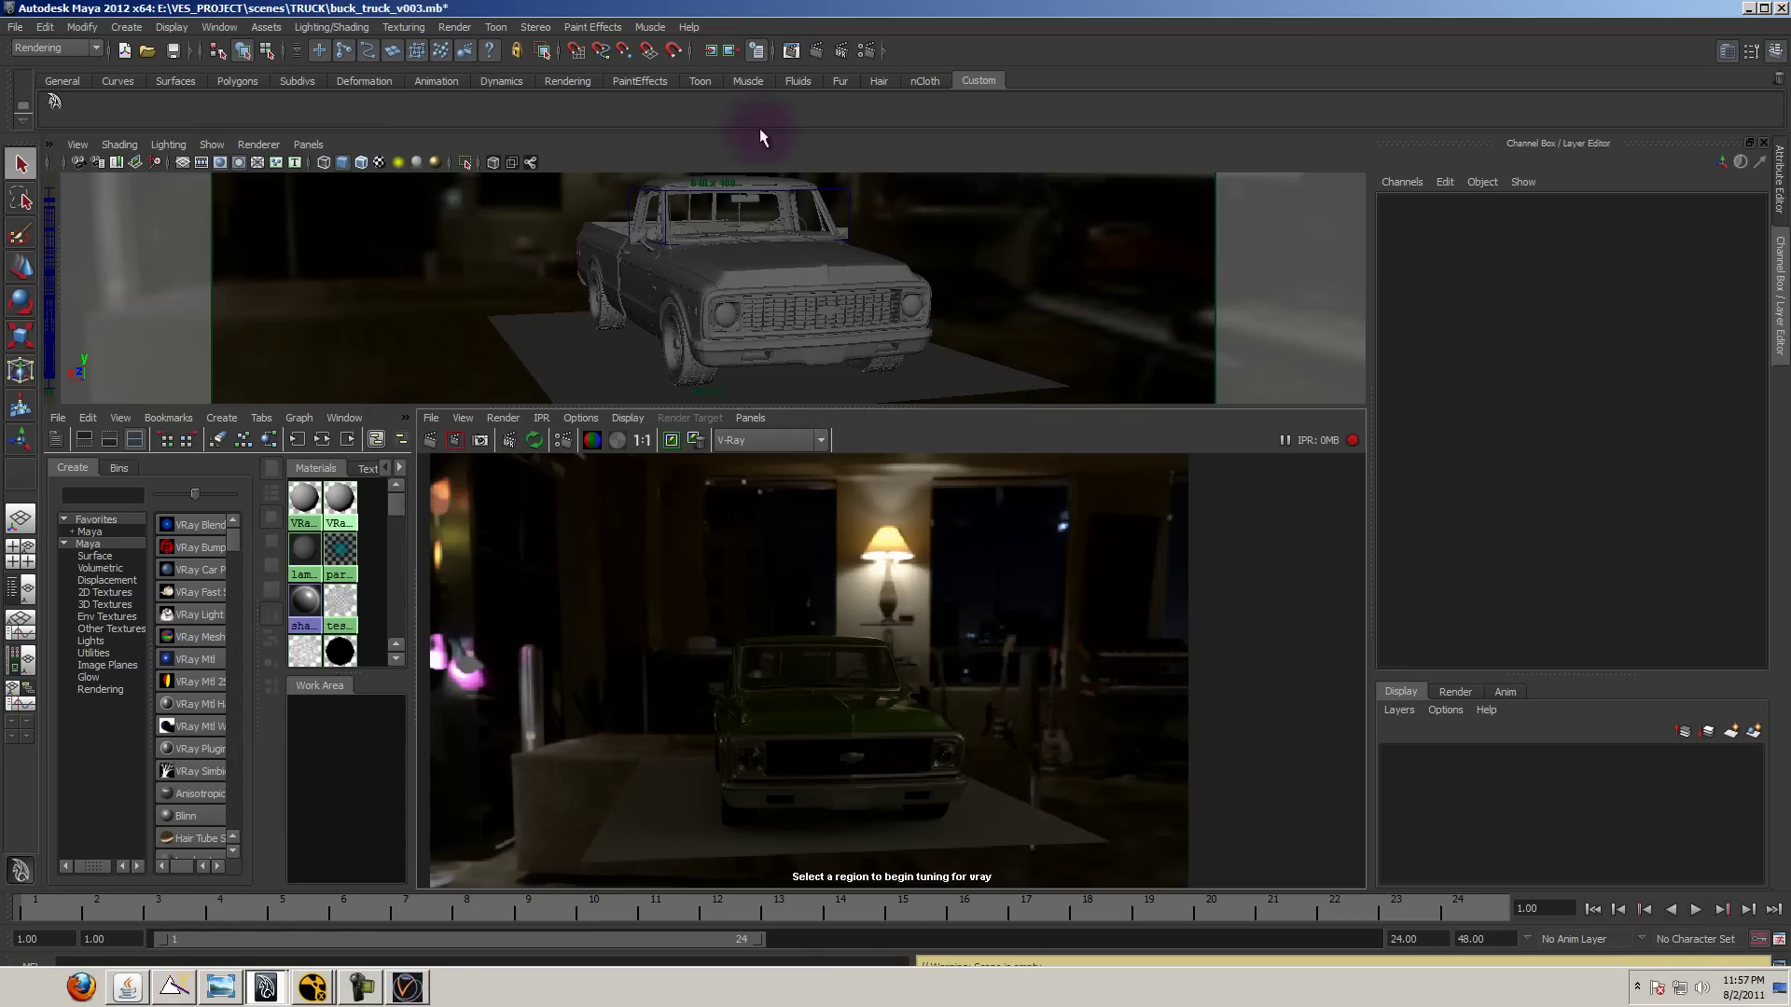
{"action": "mouse_move", "coordinate": [709, 283]}
{"action": "left_mouse_down", "text": "alt"}
{"action": "mouse_move", "coordinate": [732, 280]}
{"action": "mouse_move", "coordinate": [705, 308]}
{"action": "left_mouse_up", "text": "alt"}
{"action": "mouse_move", "coordinate": [582, 993]}
{"action": "right_click_drag", "start_coordinate": [706, 309], "coordinate": [859, 327], "text": "alt"}
{"action": "middle_click_drag", "start_coordinate": [859, 328], "coordinate": [815, 292], "text": "alt"}
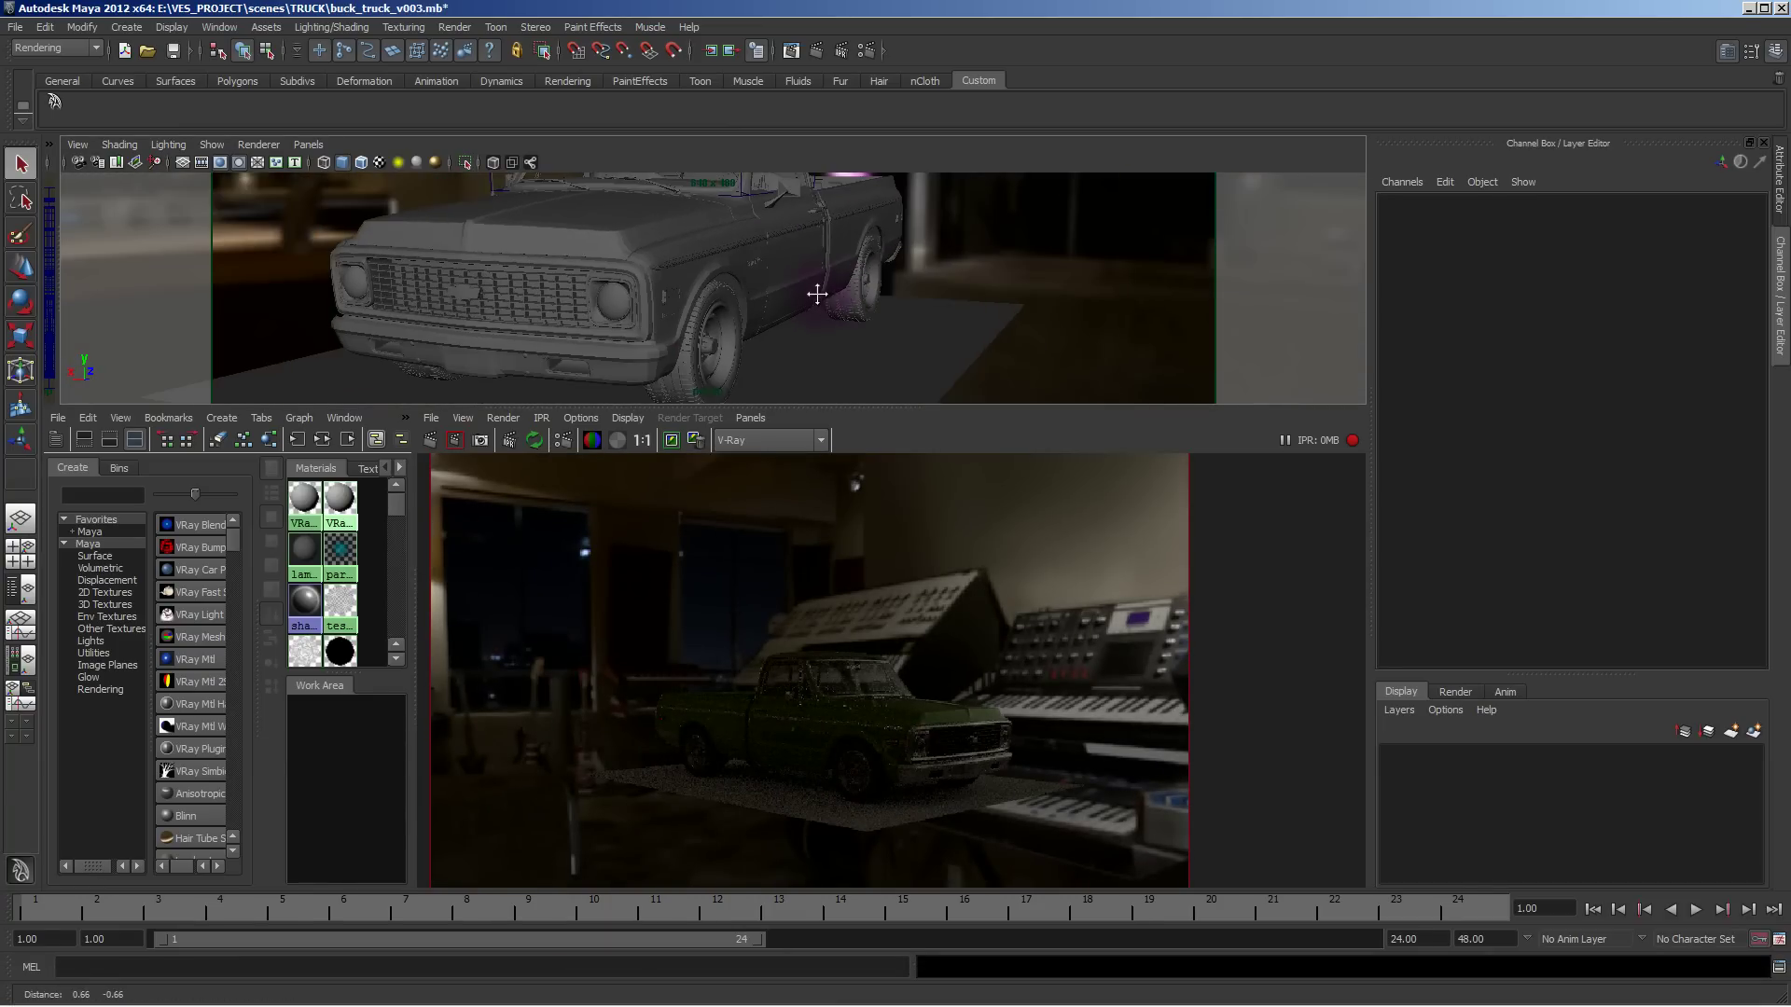
{"action": "left_click_drag", "start_coordinate": [816, 292], "coordinate": [824, 296], "text": "alt"}
{"action": "middle_click_drag", "start_coordinate": [824, 296], "coordinate": [784, 310], "text": "alt"}
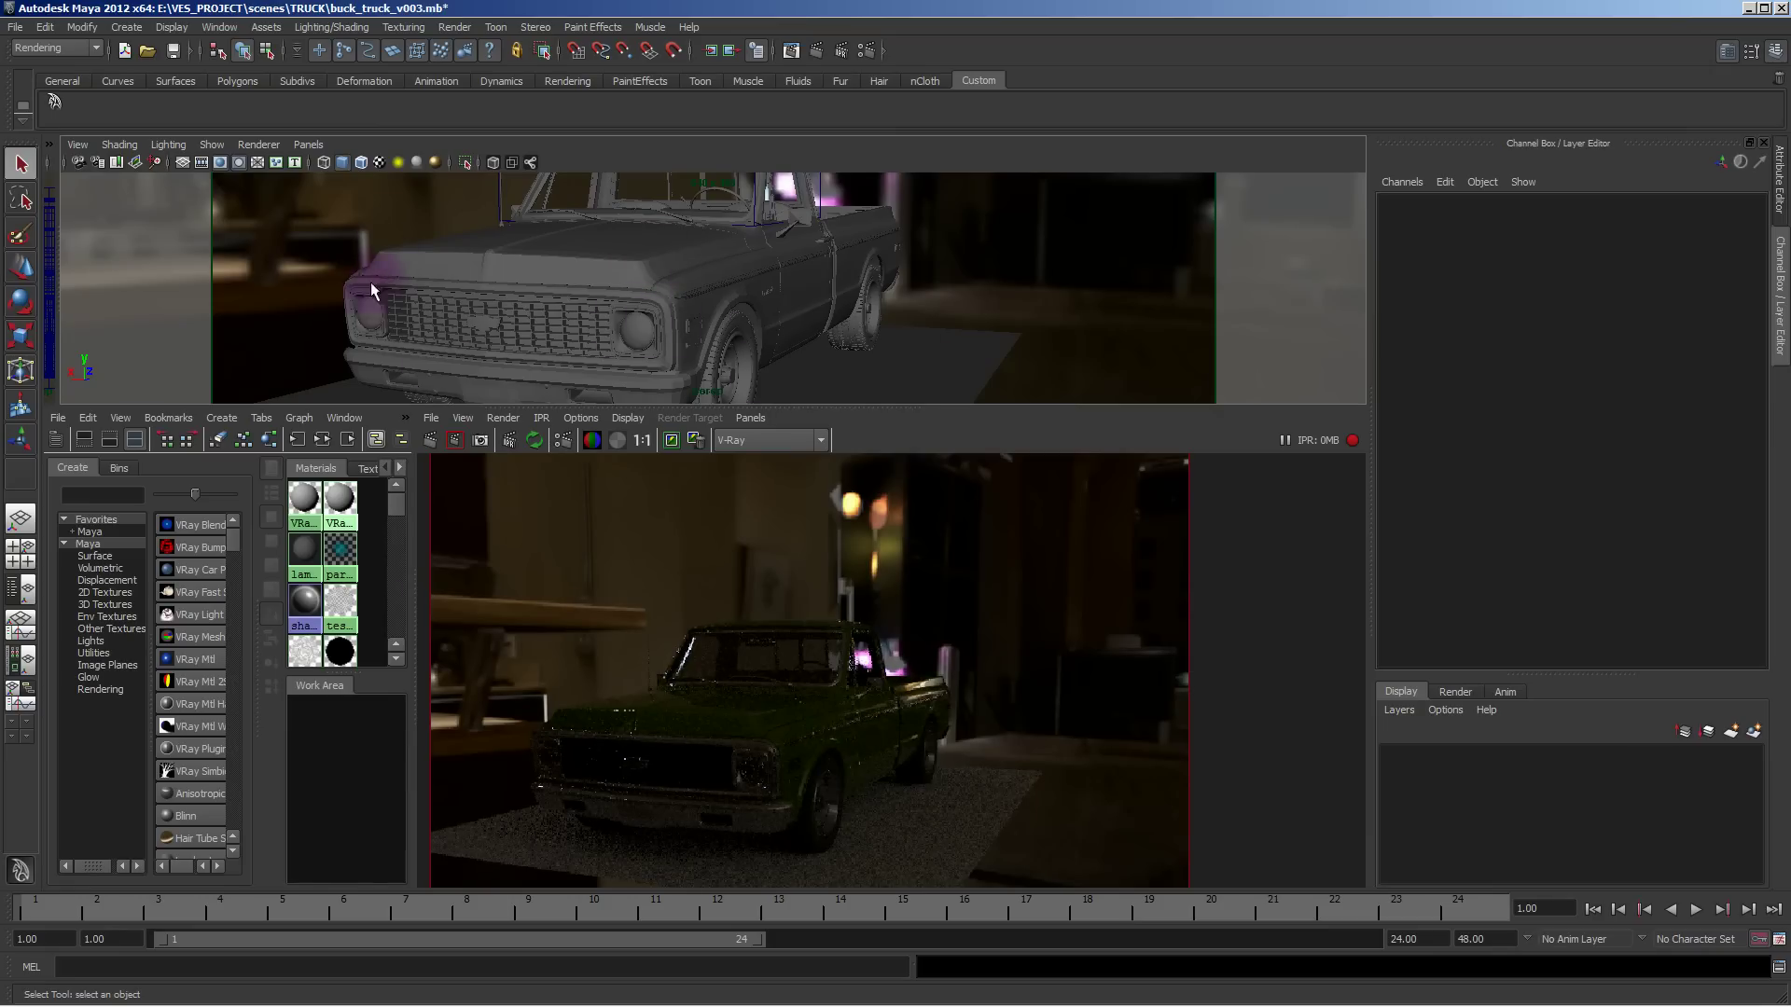
Reveal the Outliner beside the perspective view and select the camera of that view.
{"action": "left_click_drag", "start_coordinate": [57, 317], "coordinate": [428, 307]}
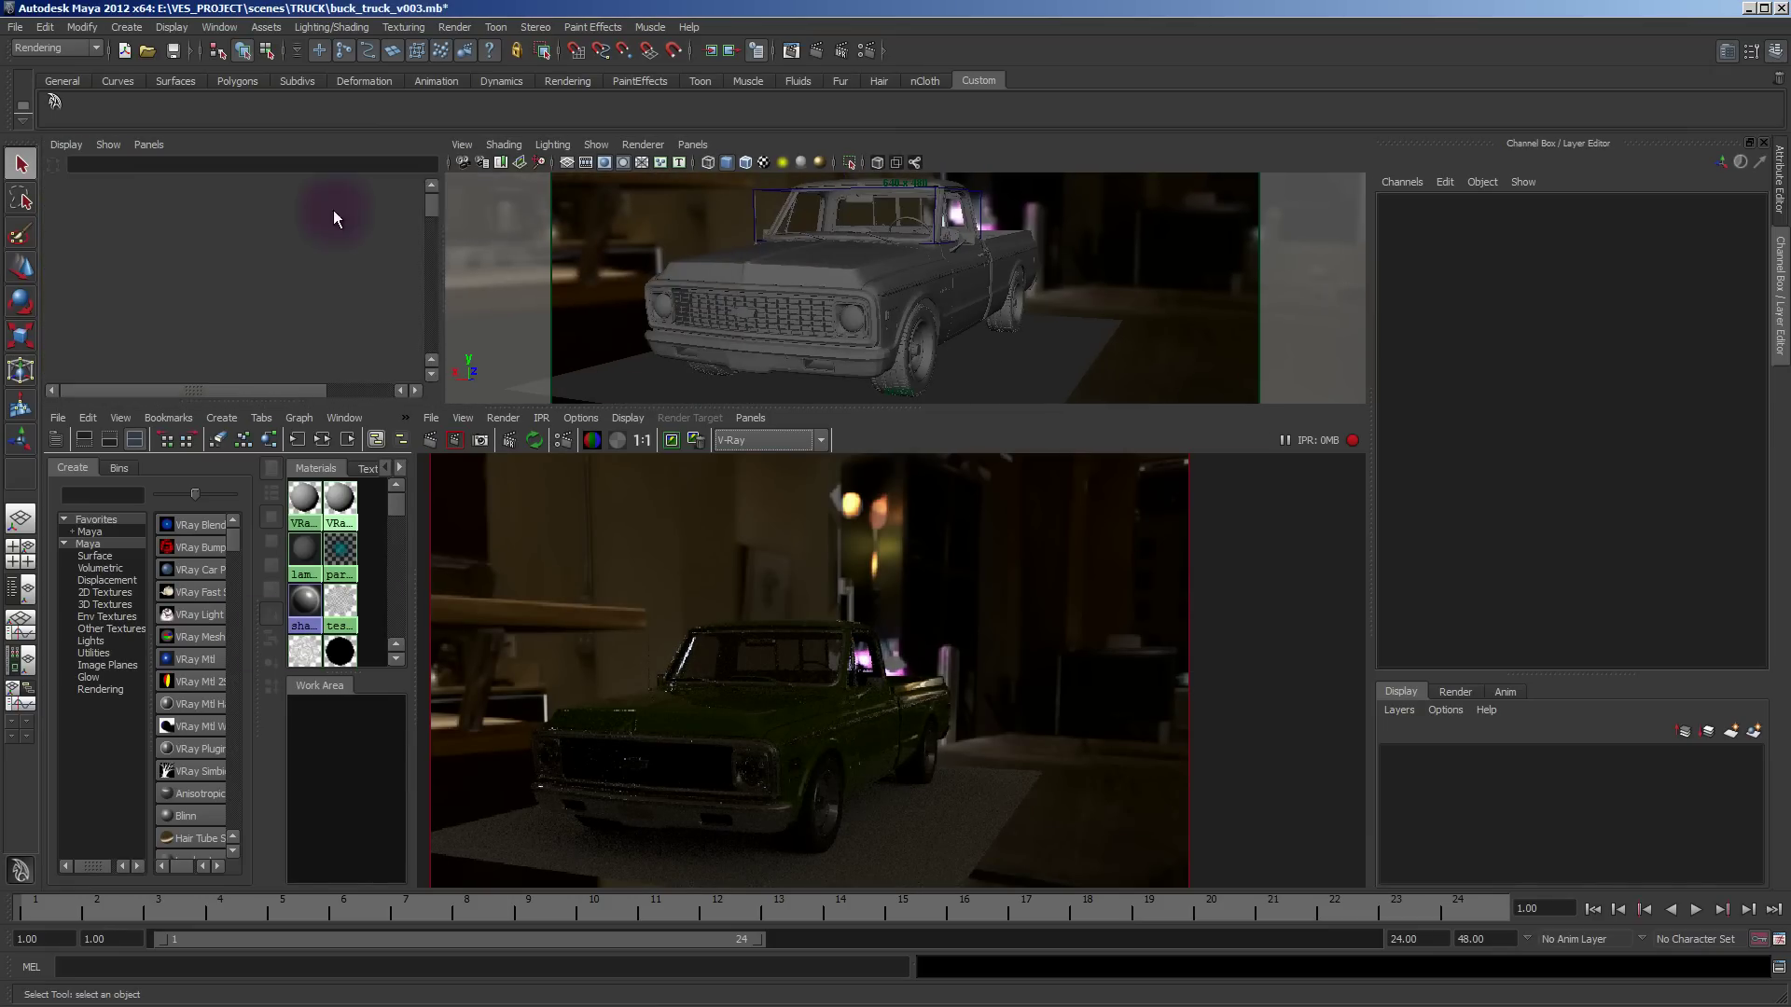
{"action": "left_click", "coordinate": [136, 320]}
{"action": "left_click", "coordinate": [145, 338]}
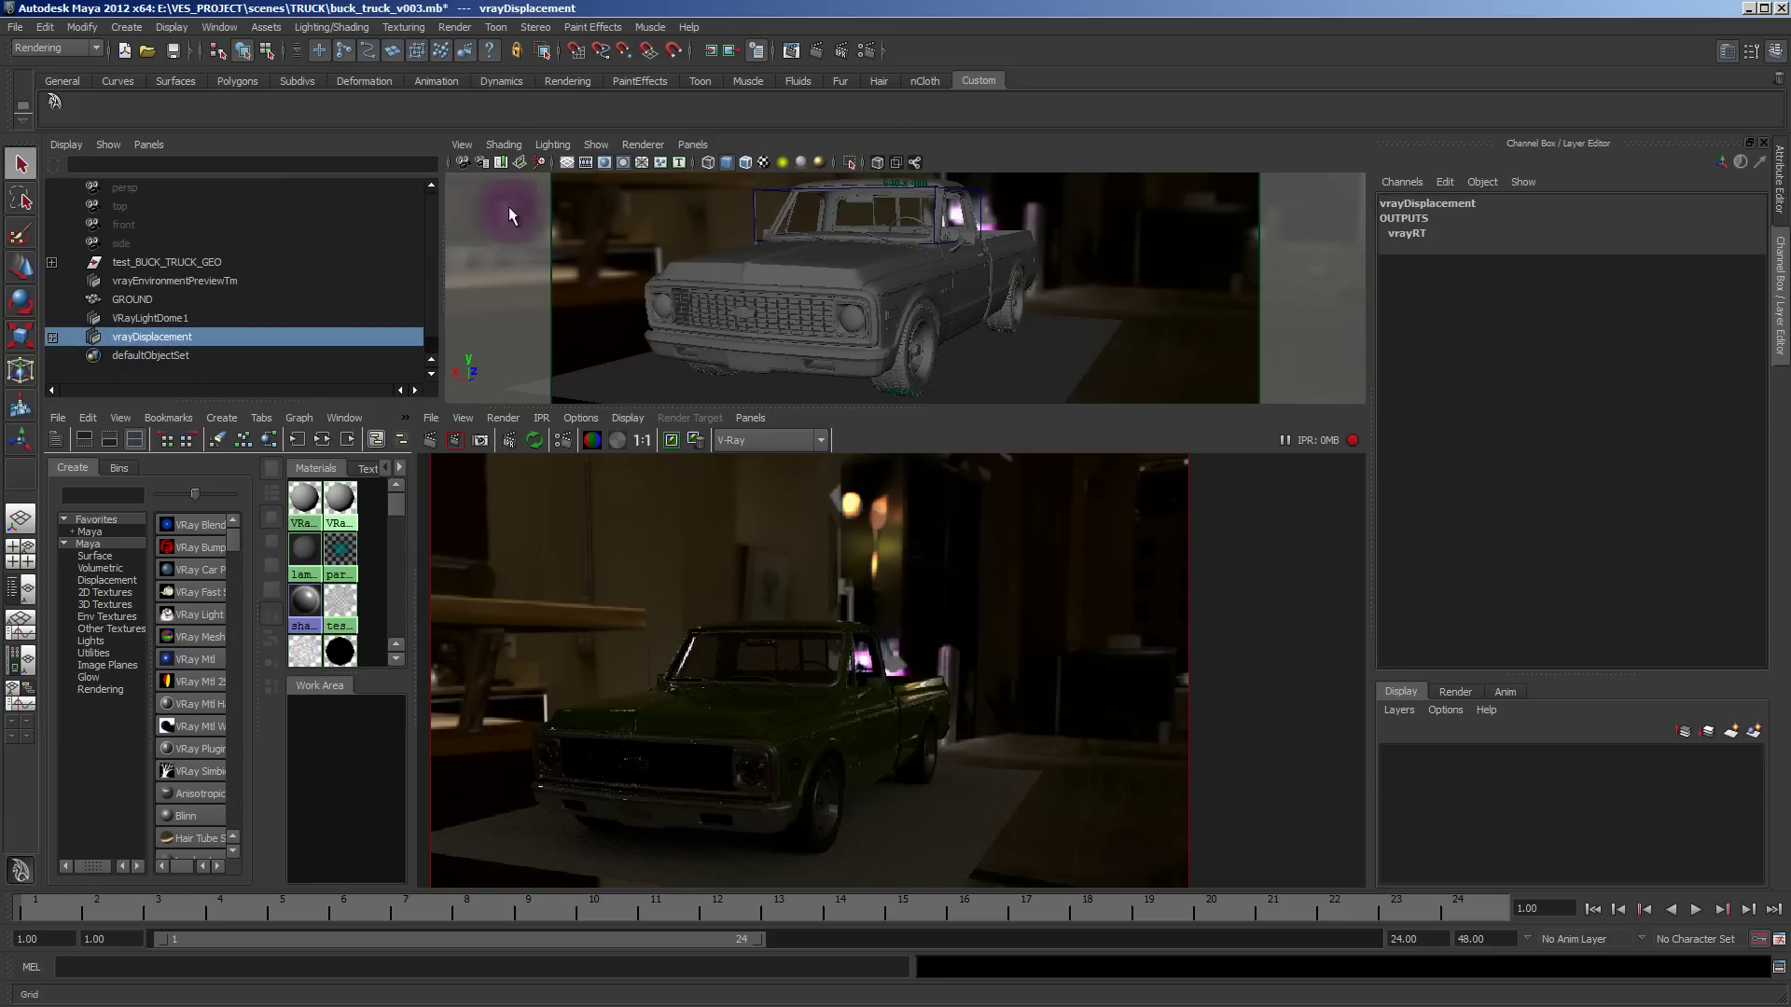
{"action": "left_click", "coordinate": [462, 144]}
{"action": "left_click", "coordinate": [495, 167]}
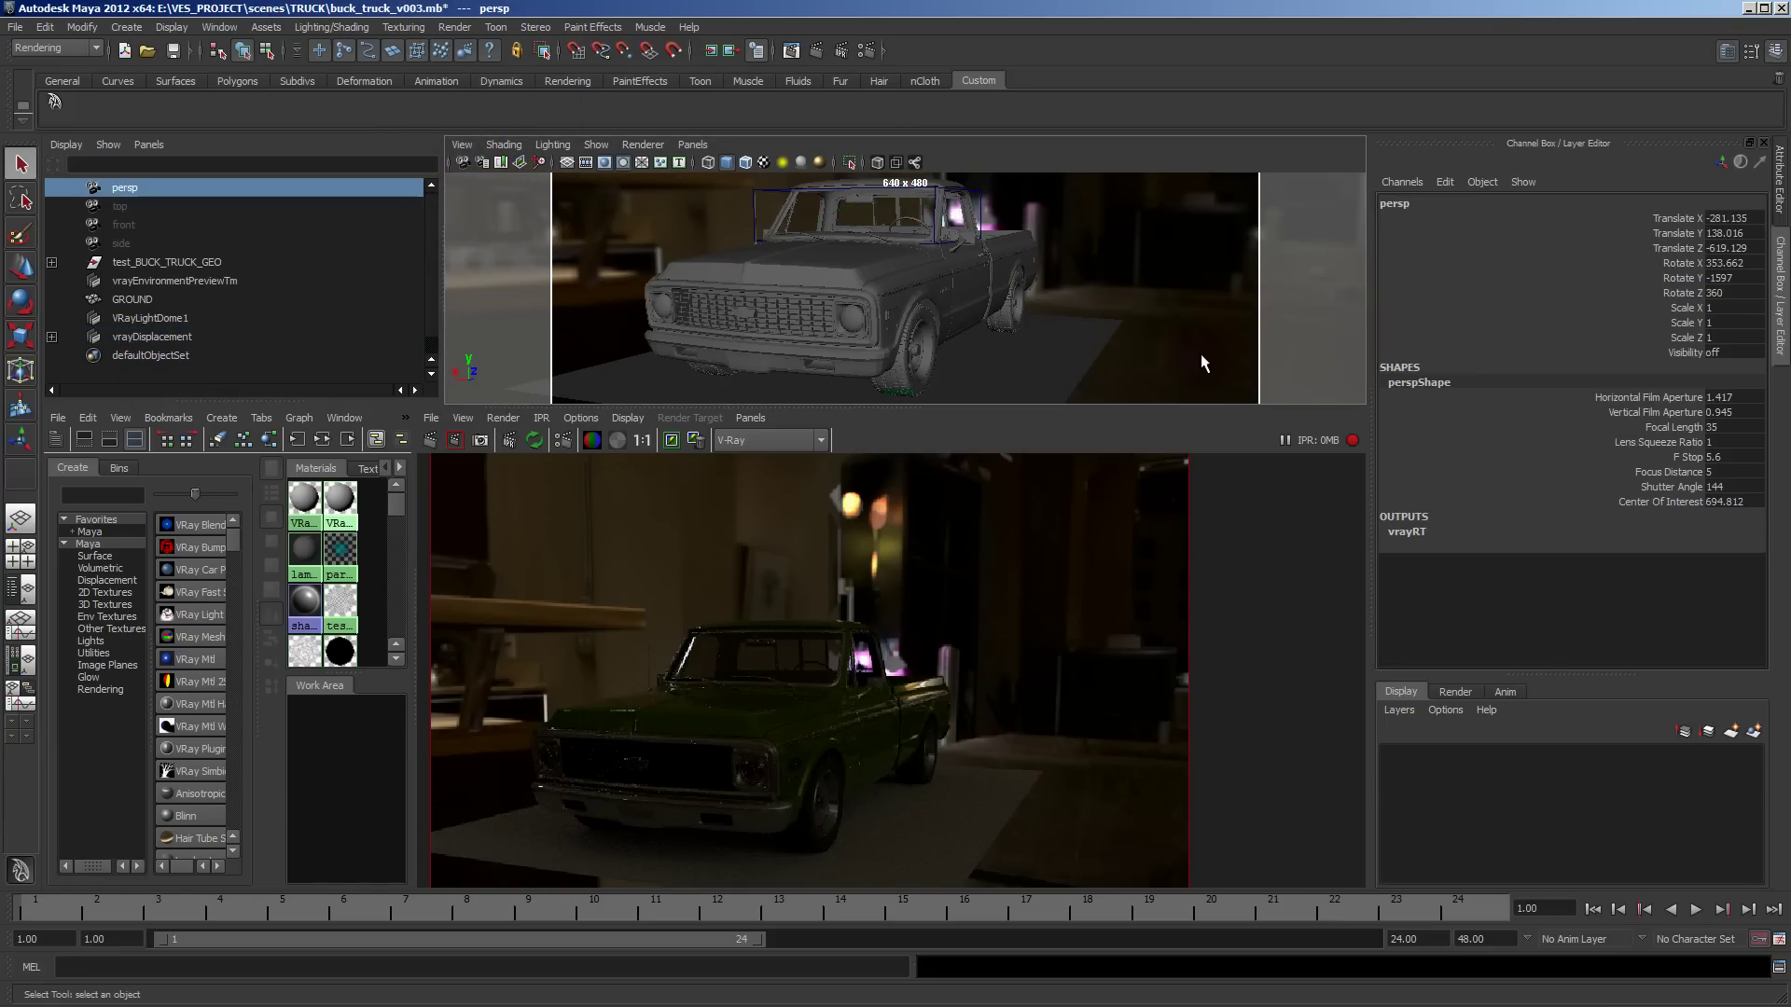
Open the attributes of the persp camera's shape and expand its Extra Attributes section.
{"action": "key", "text": "ctrl+a"}
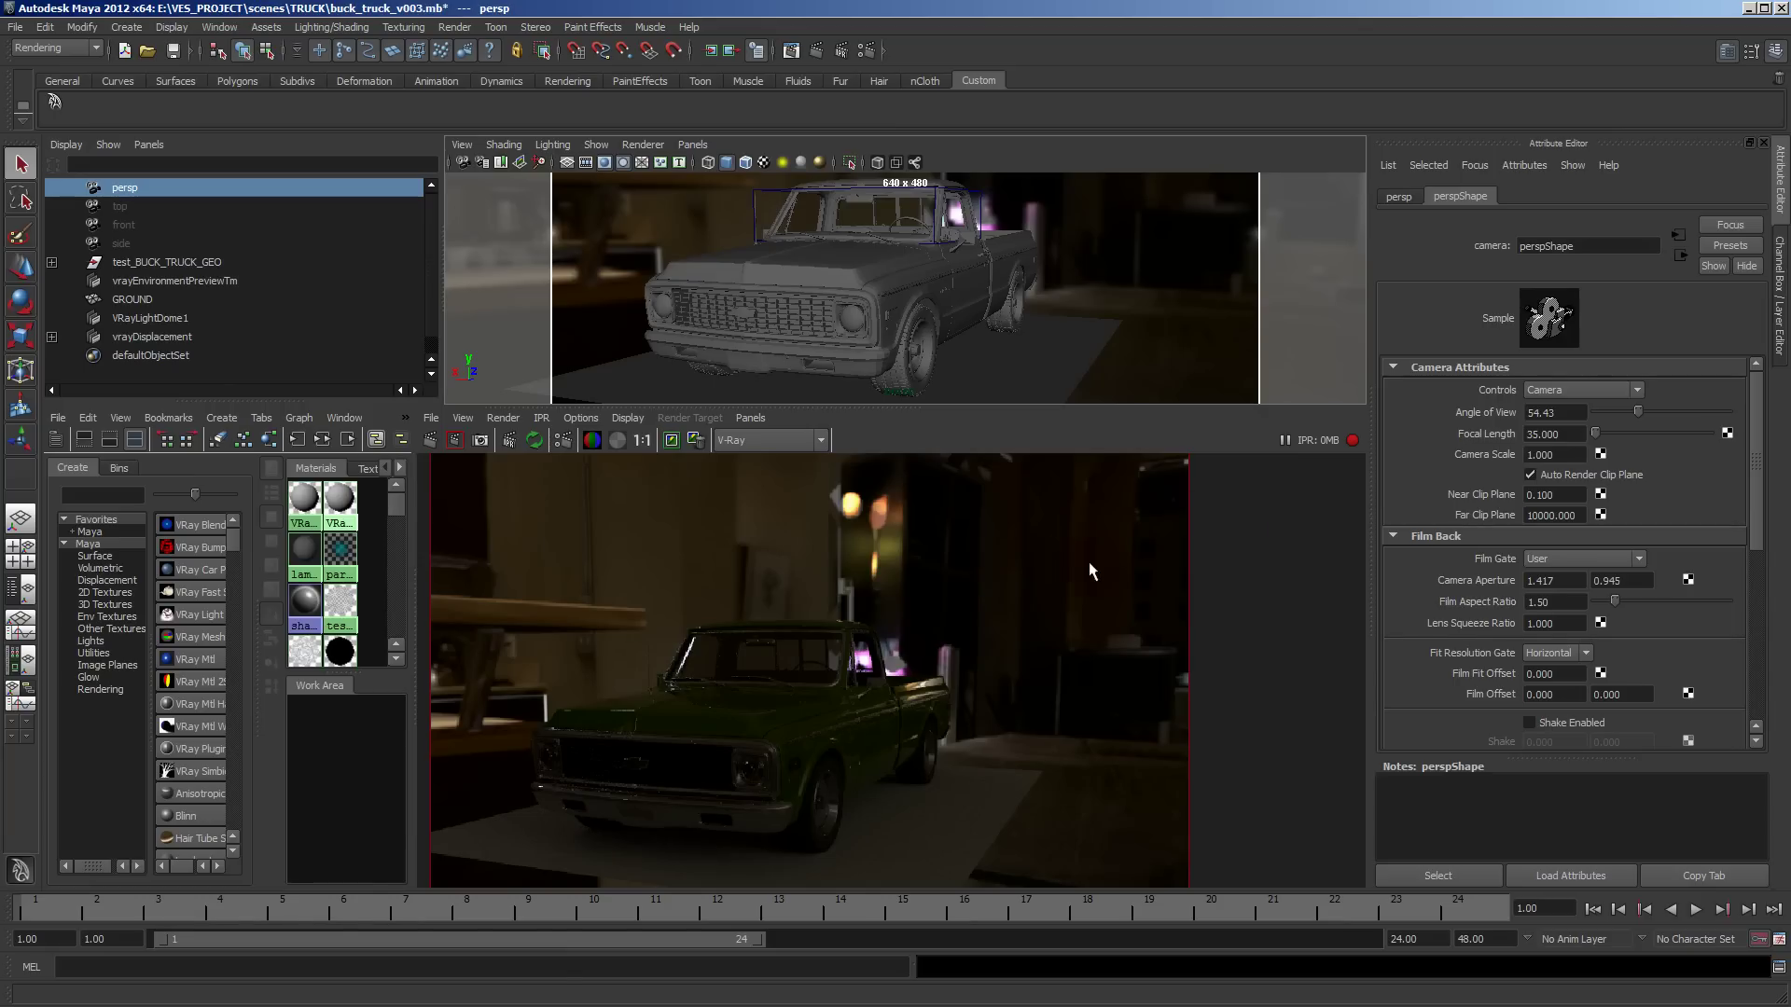
{"action": "scroll", "coordinate": [1430, 589], "scroll_direction": "down", "scroll_amount": 5}
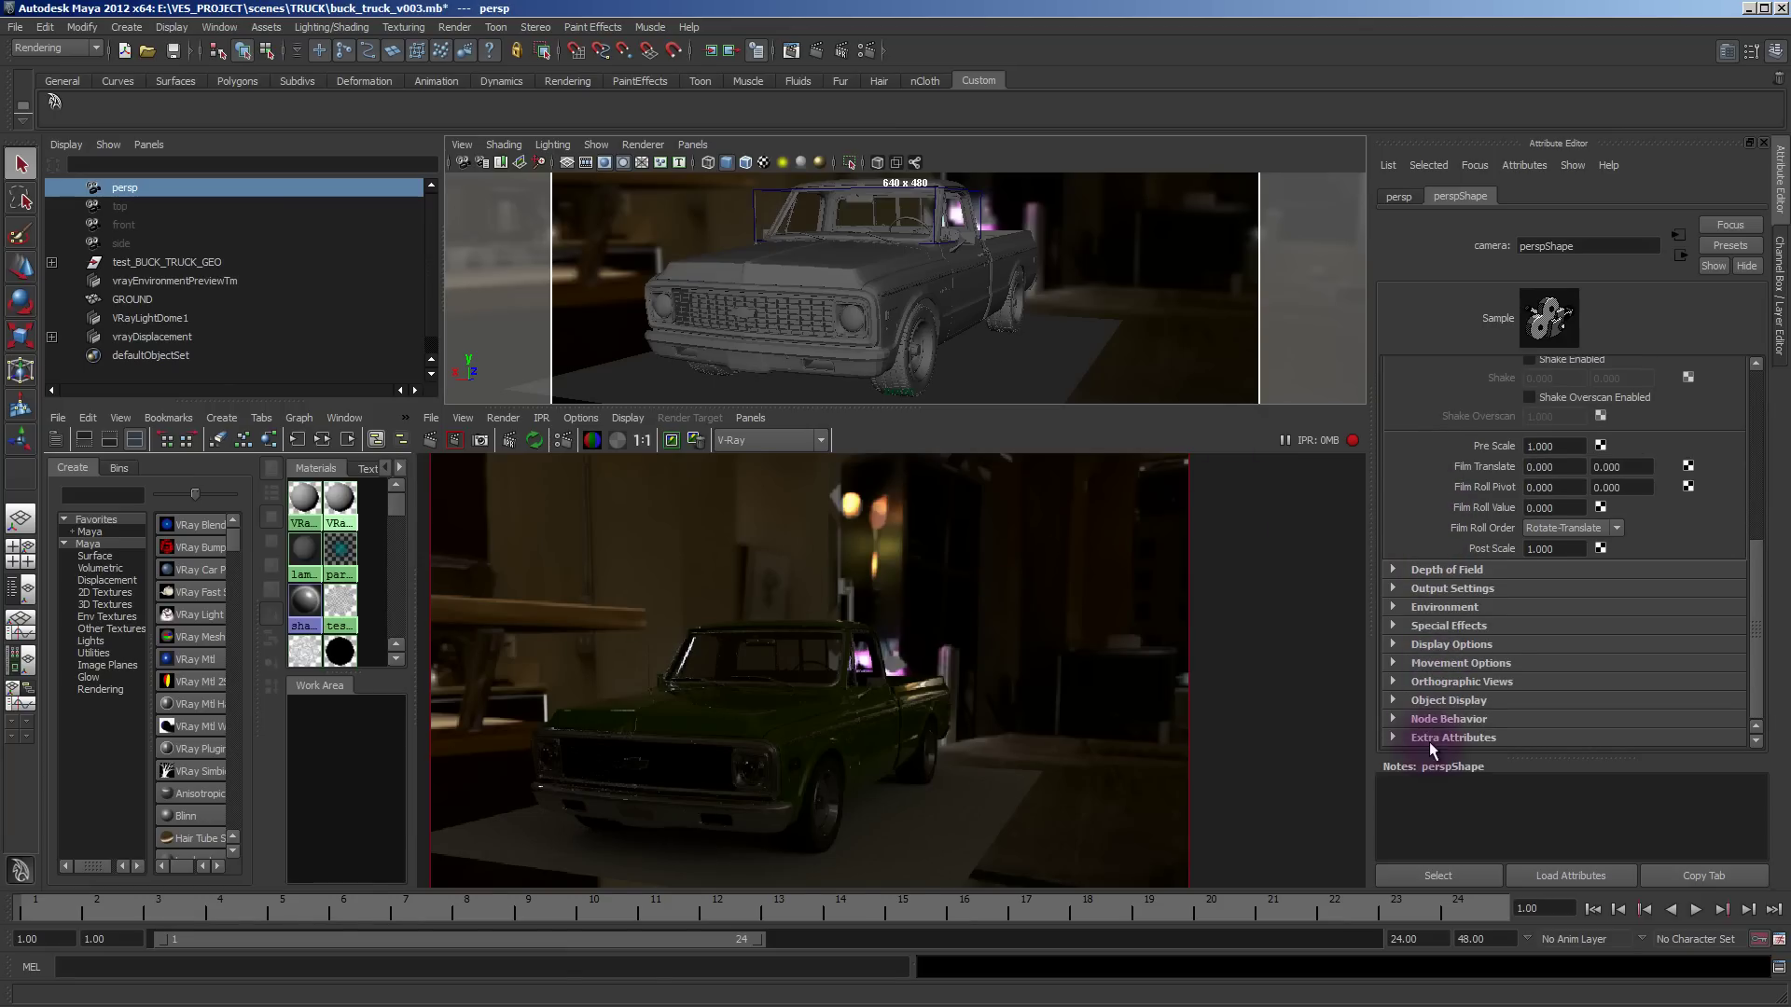
{"action": "left_click", "coordinate": [462, 144]}
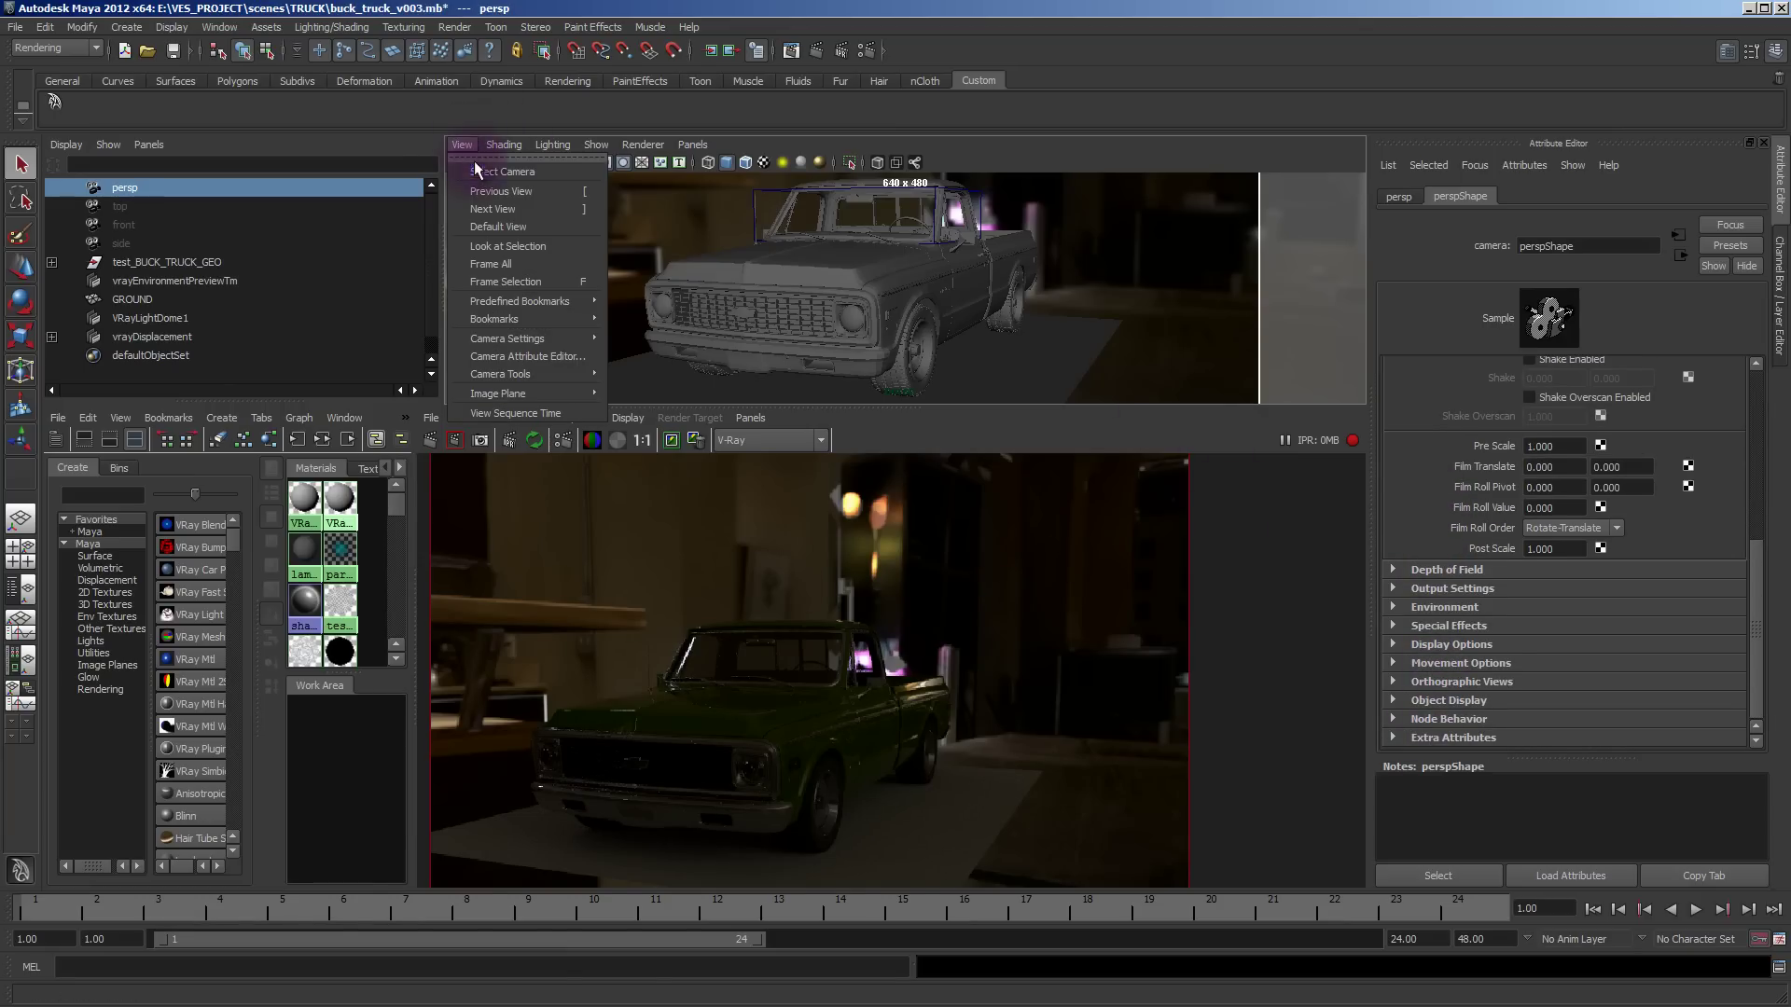
{"action": "left_click", "coordinate": [481, 171]}
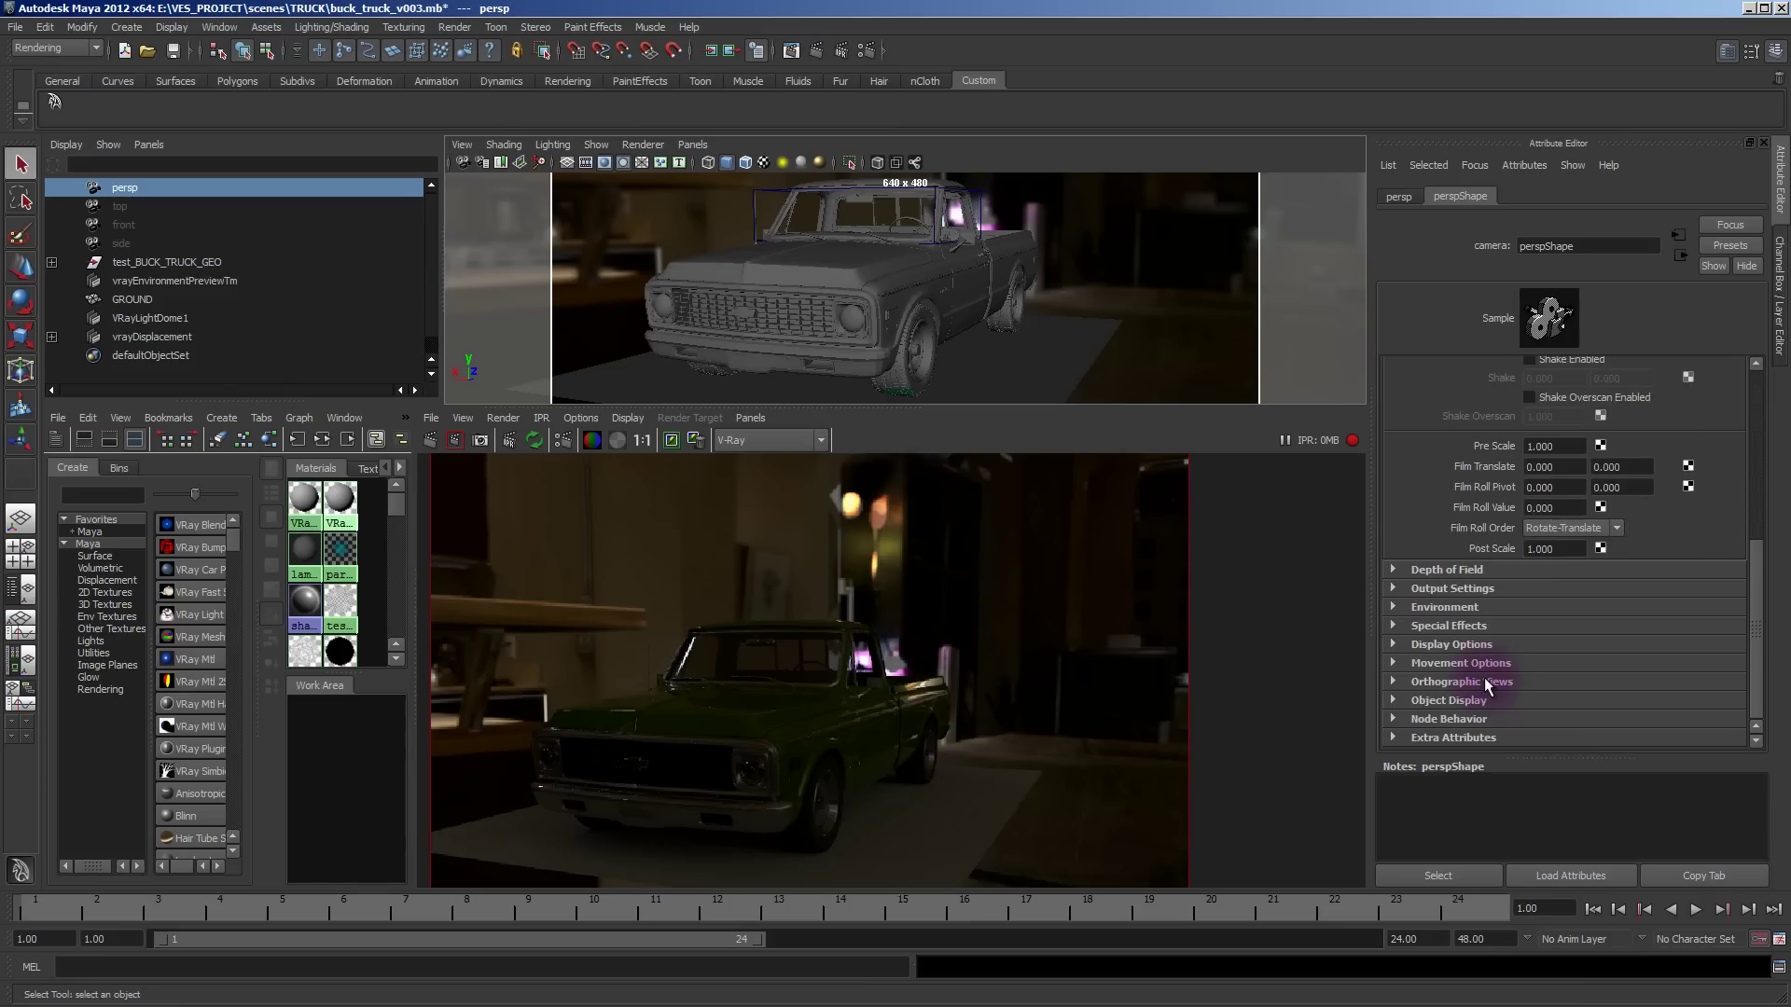
{"action": "scroll", "coordinate": [1430, 708], "scroll_direction": "down", "scroll_amount": 1}
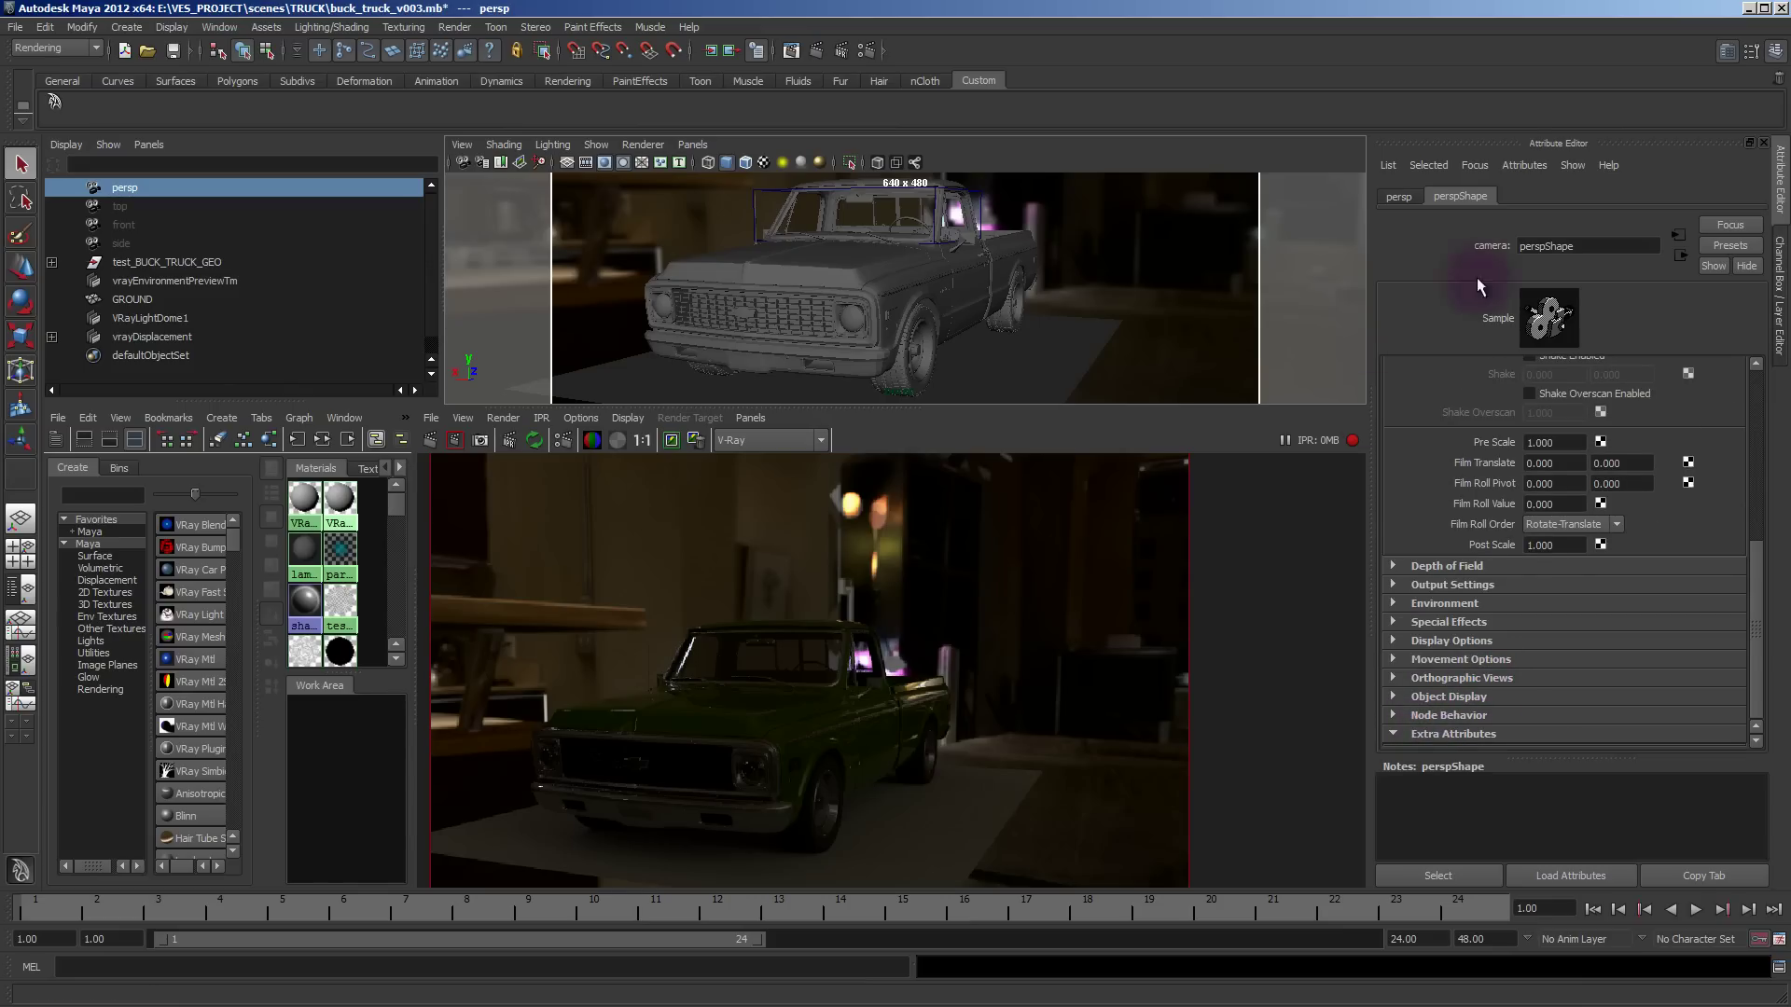
Add the V-Ray physical camera attributes to perspShape and go to its Extra VRay Attributes.
{"action": "left_click", "coordinate": [1536, 169]}
{"action": "mouse_move", "coordinate": [1582, 233]}
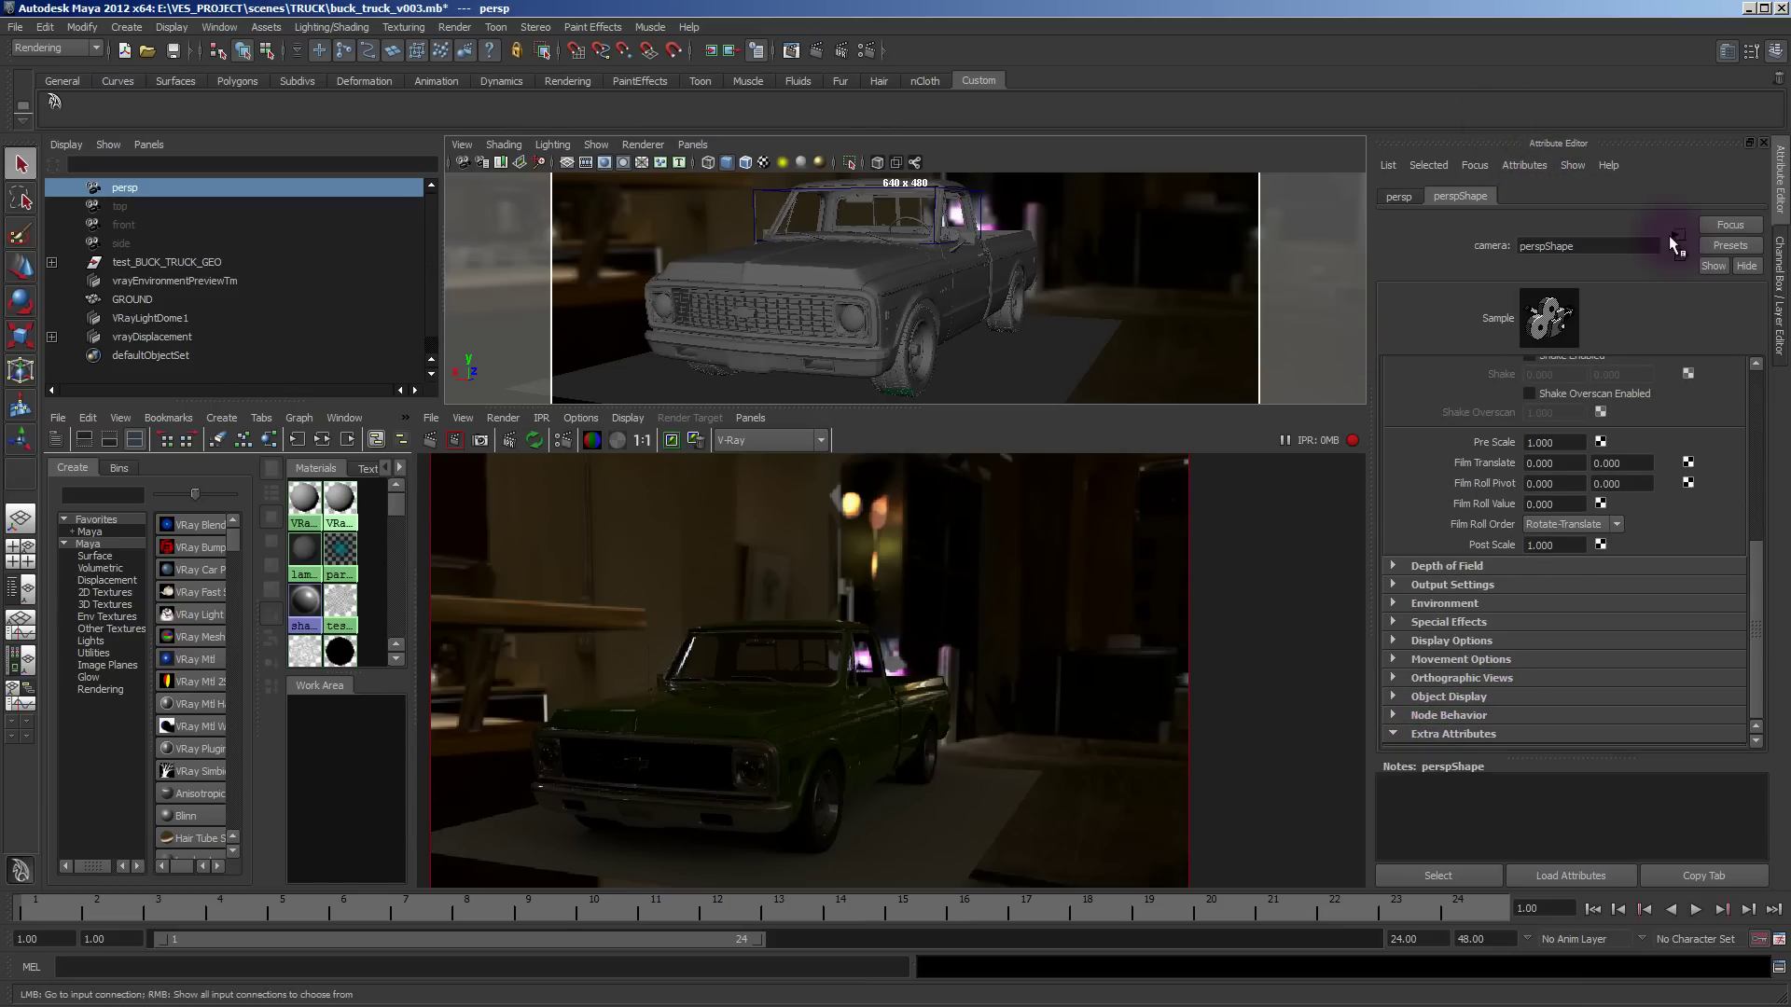
{"action": "left_click", "coordinate": [1669, 238]}
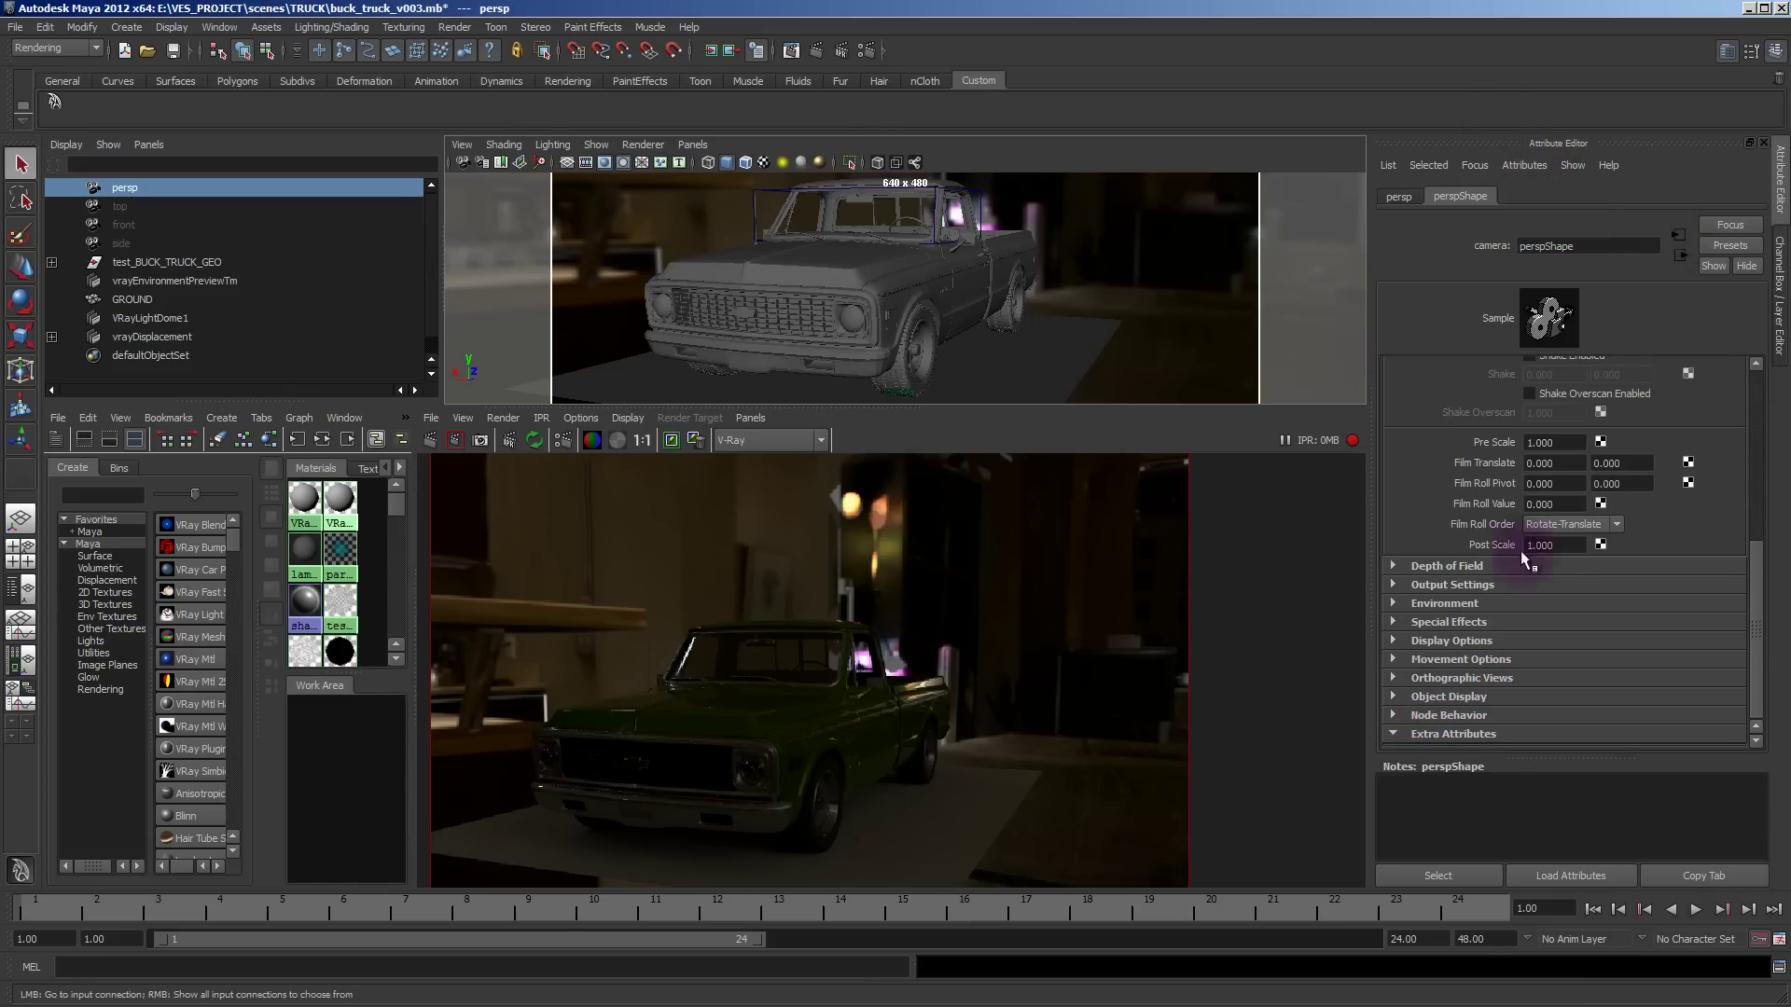
{"action": "left_click_drag", "start_coordinate": [1760, 525], "coordinate": [1758, 673]}
{"action": "left_click", "coordinate": [1449, 737]}
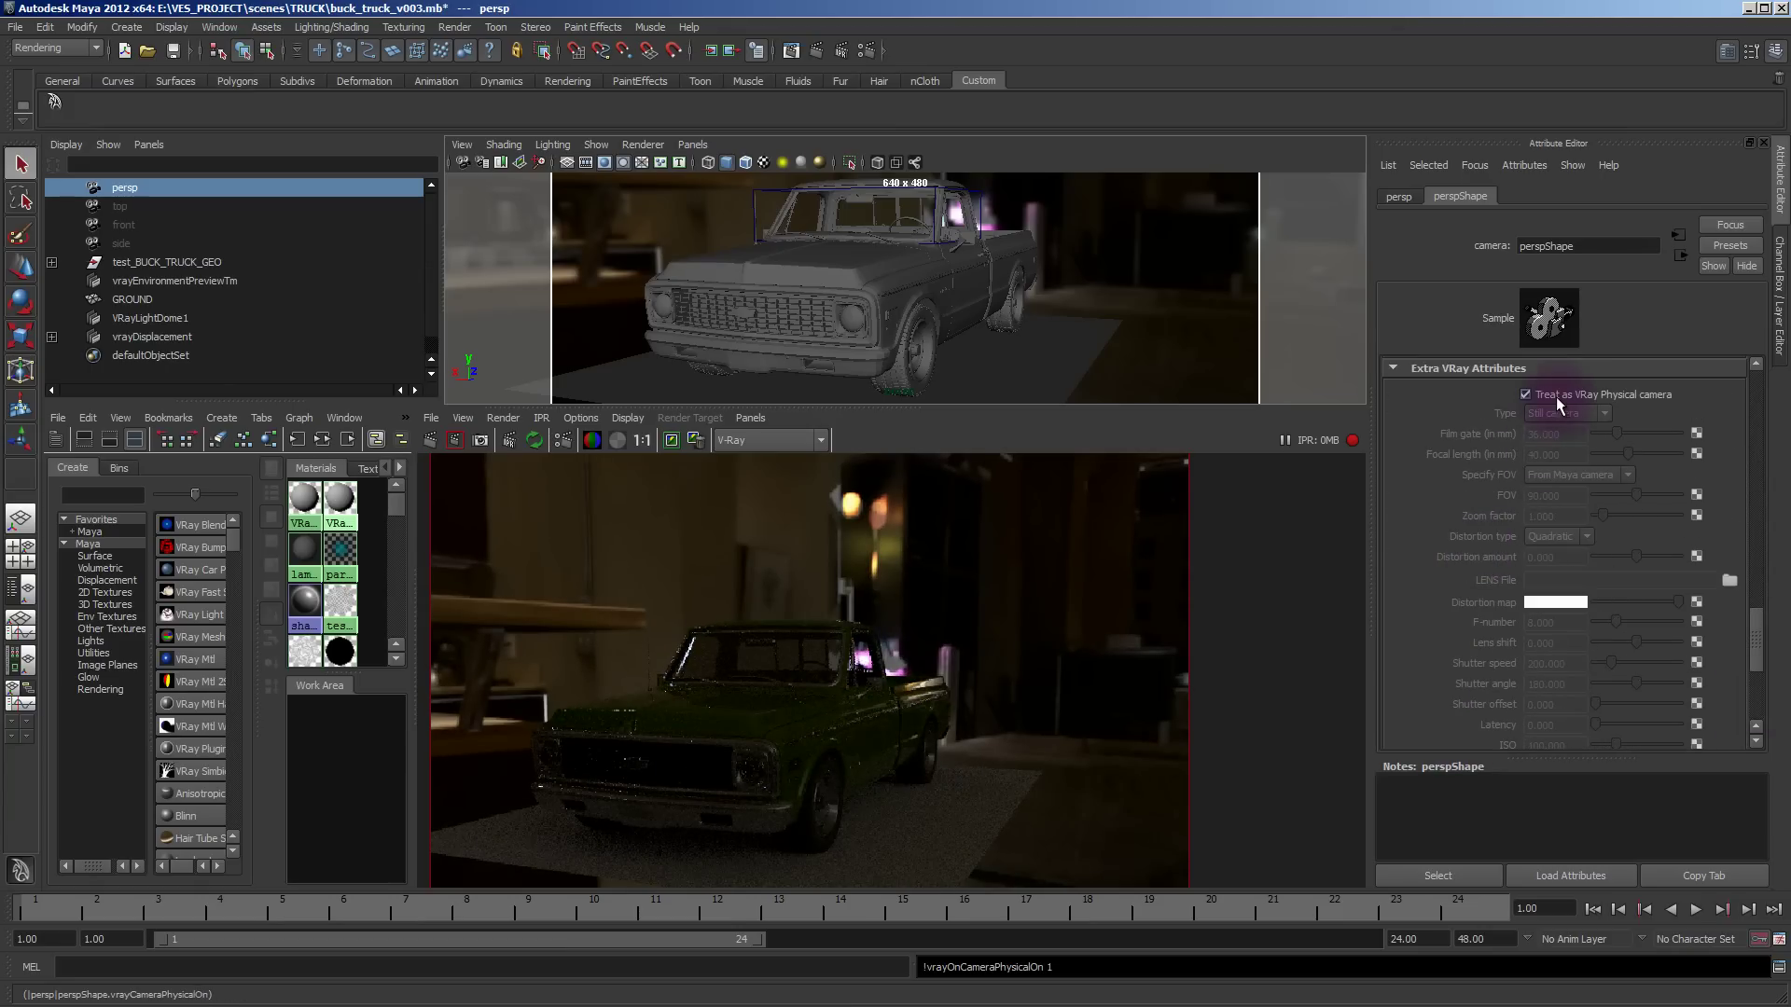
Treat perspShape as a V-Ray physical camera and set its type to Movie camera.
{"action": "left_click", "coordinate": [1556, 395]}
{"action": "left_click", "coordinate": [1560, 411]}
{"action": "left_click", "coordinate": [1569, 437]}
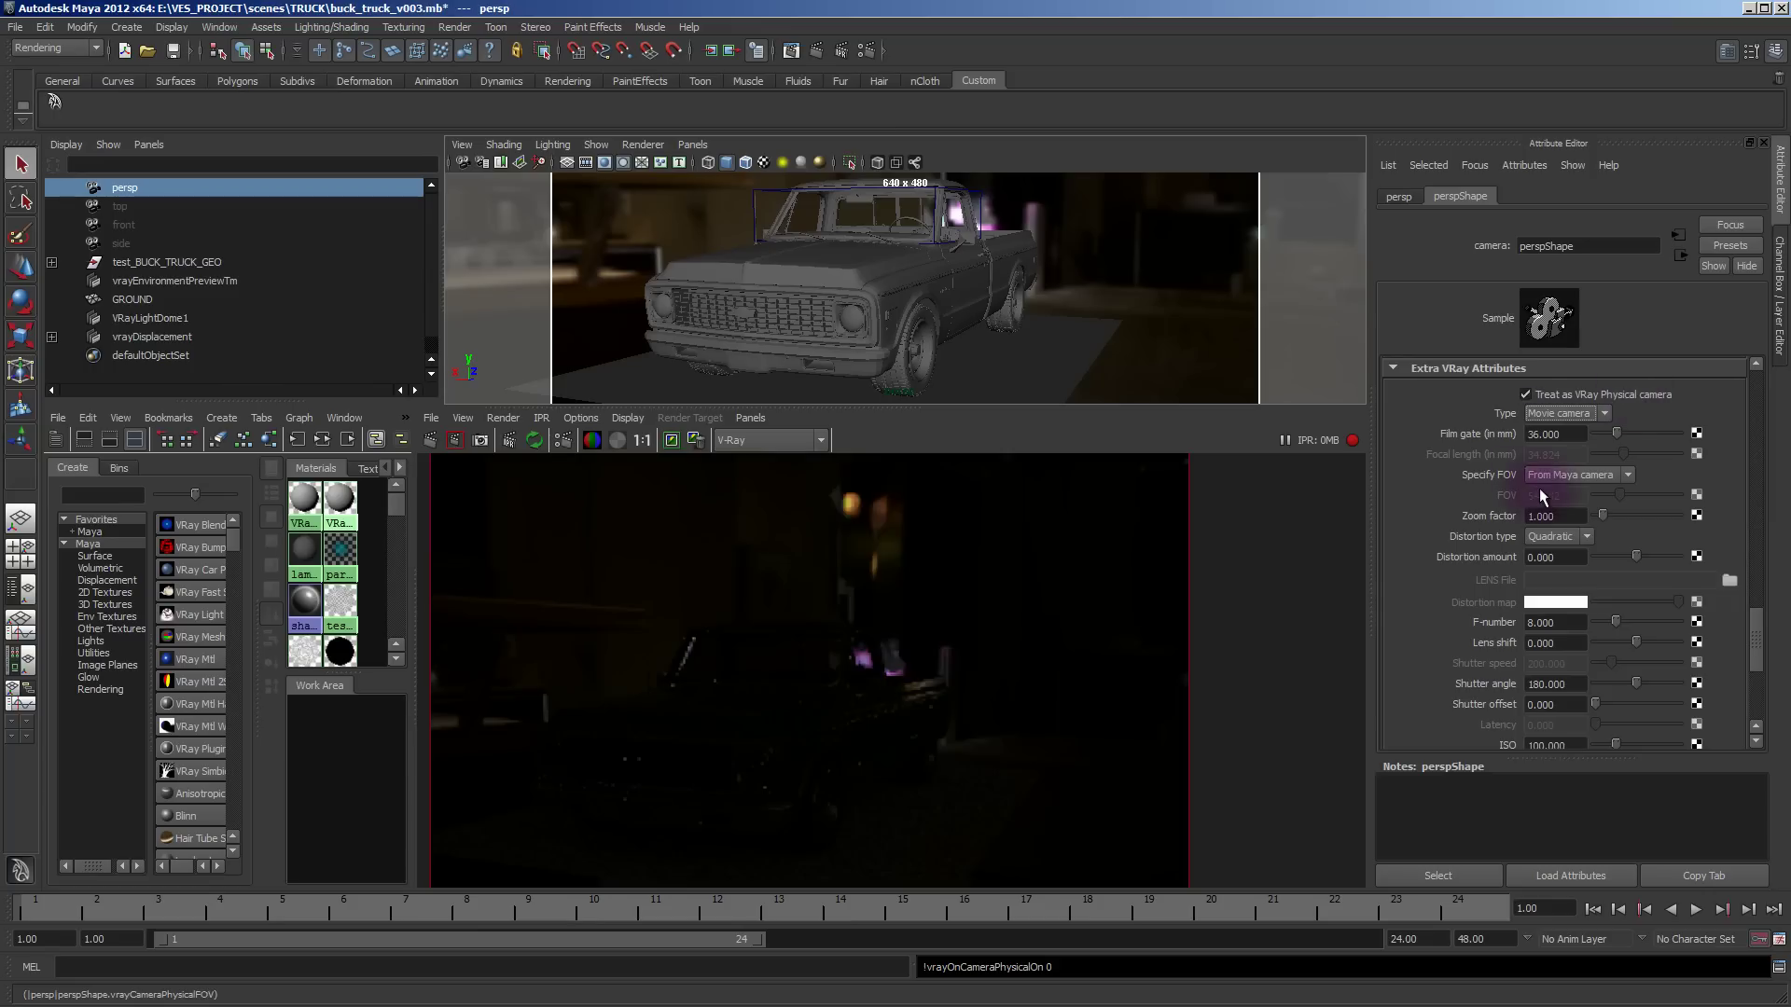
Turn off exposure color correction and the vignetting effect for the V-Ray physical camera.
{"action": "scroll", "coordinate": [1539, 489], "scroll_direction": "down", "scroll_amount": 3}
{"action": "left_click", "coordinate": [1567, 691]}
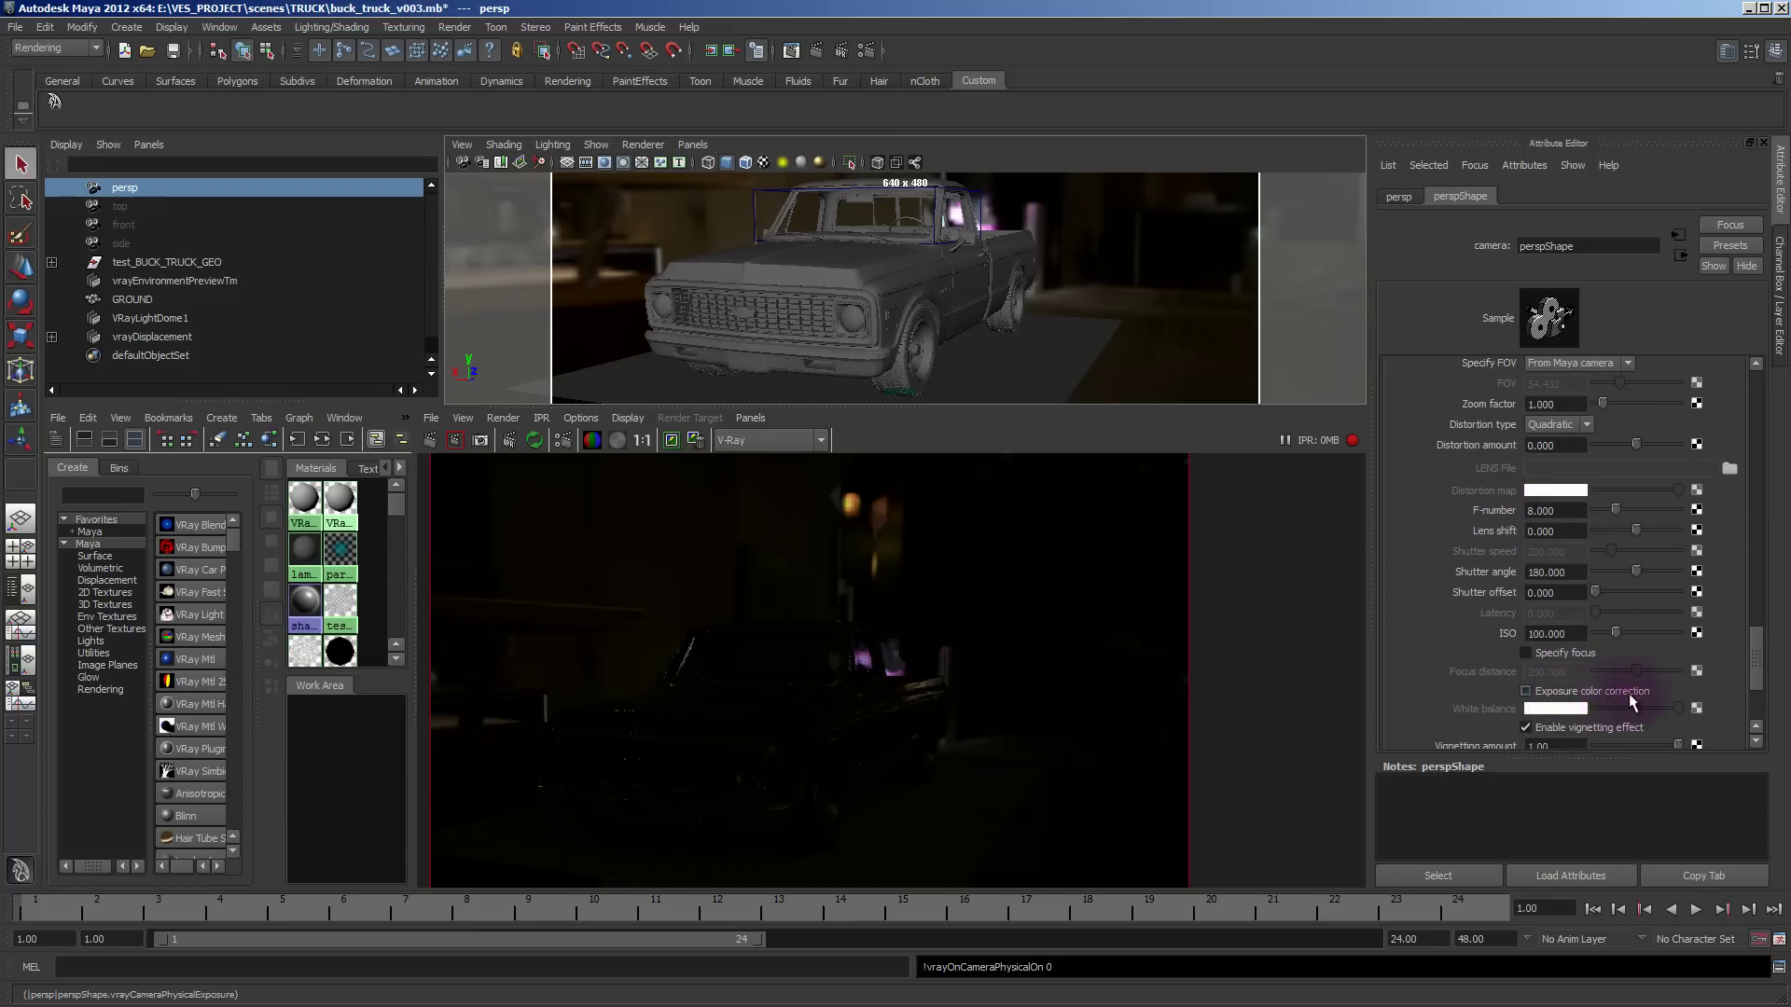
{"action": "left_click", "coordinate": [1564, 730]}
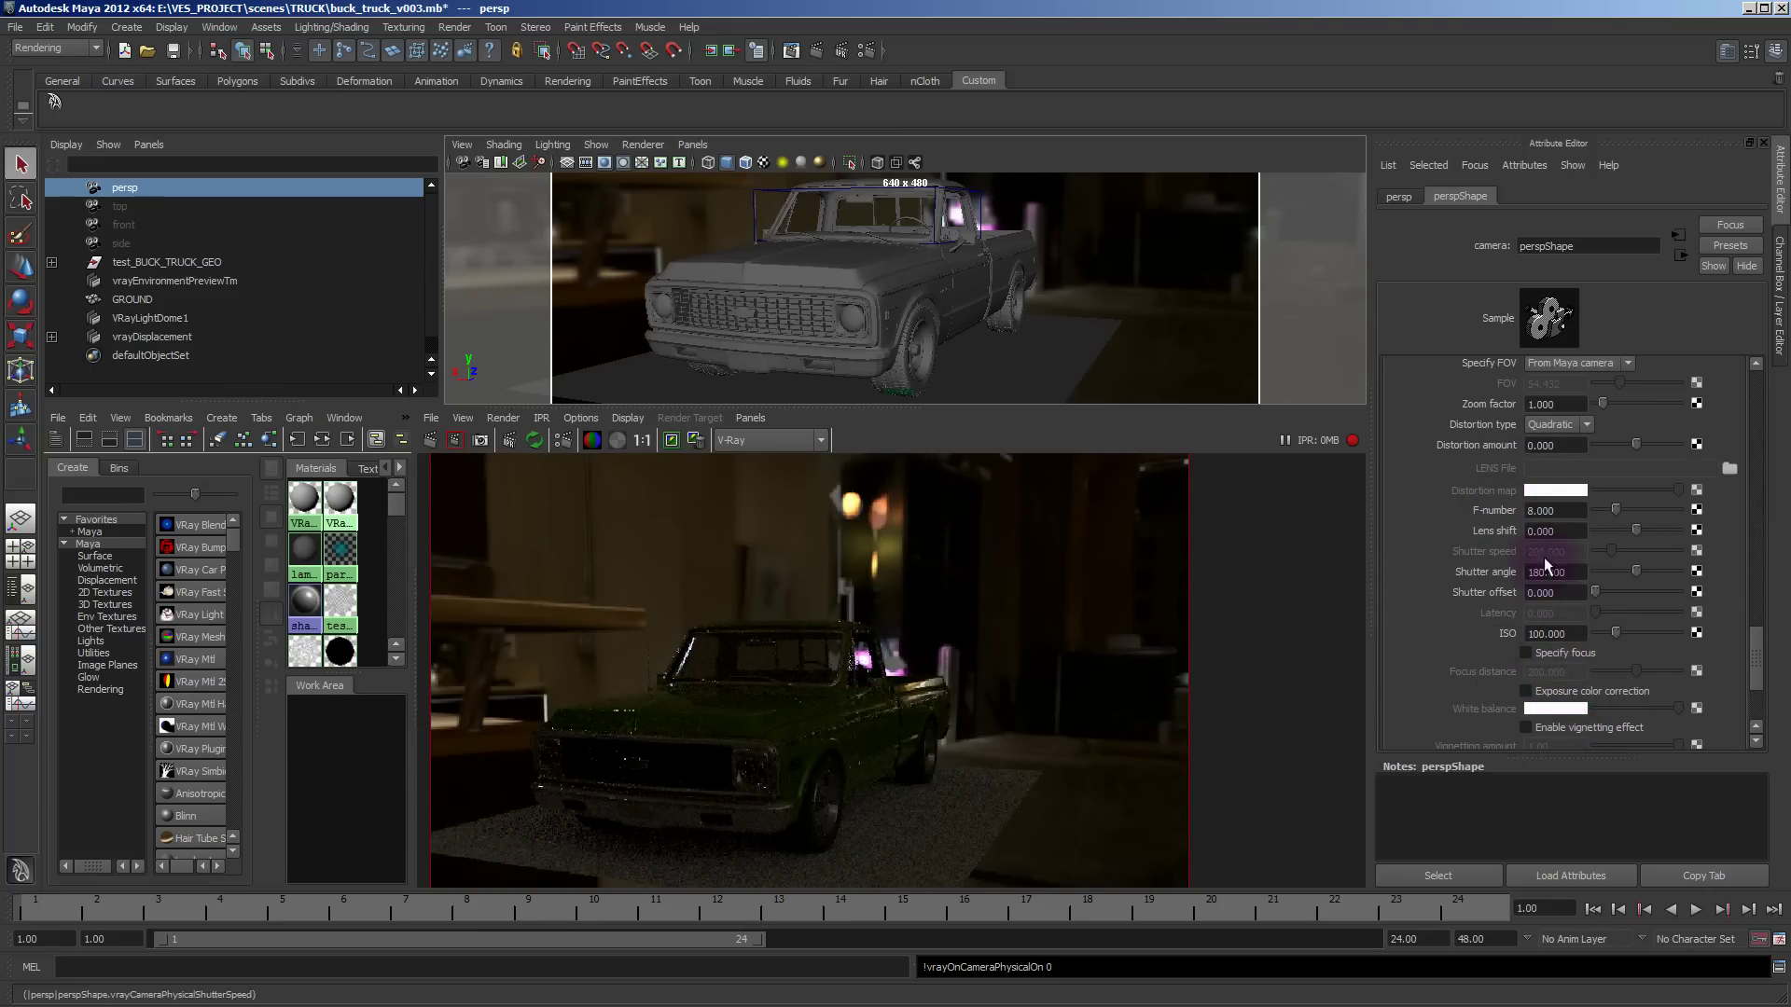
Set the persp camera's focal length to 70 in its Camera Attributes.
{"action": "scroll", "coordinate": [1554, 499], "scroll_direction": "up", "scroll_amount": 3}
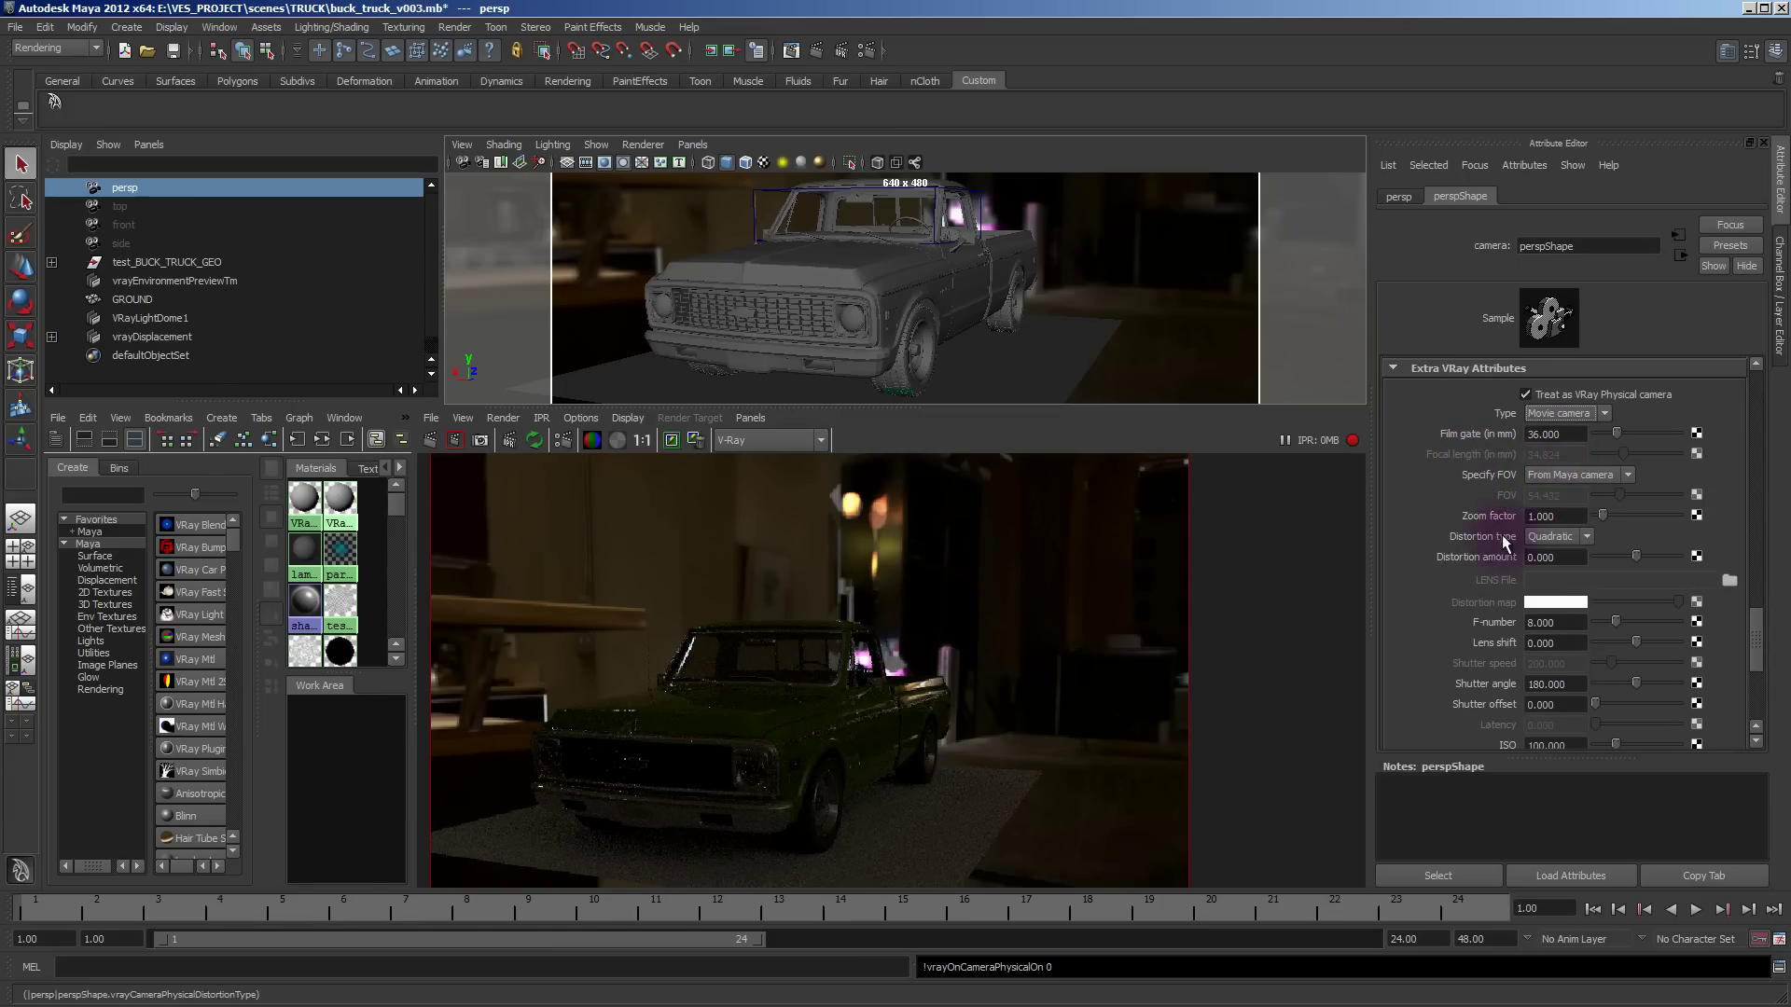
{"action": "scroll", "coordinate": [1502, 534], "scroll_direction": "up", "scroll_amount": 10}
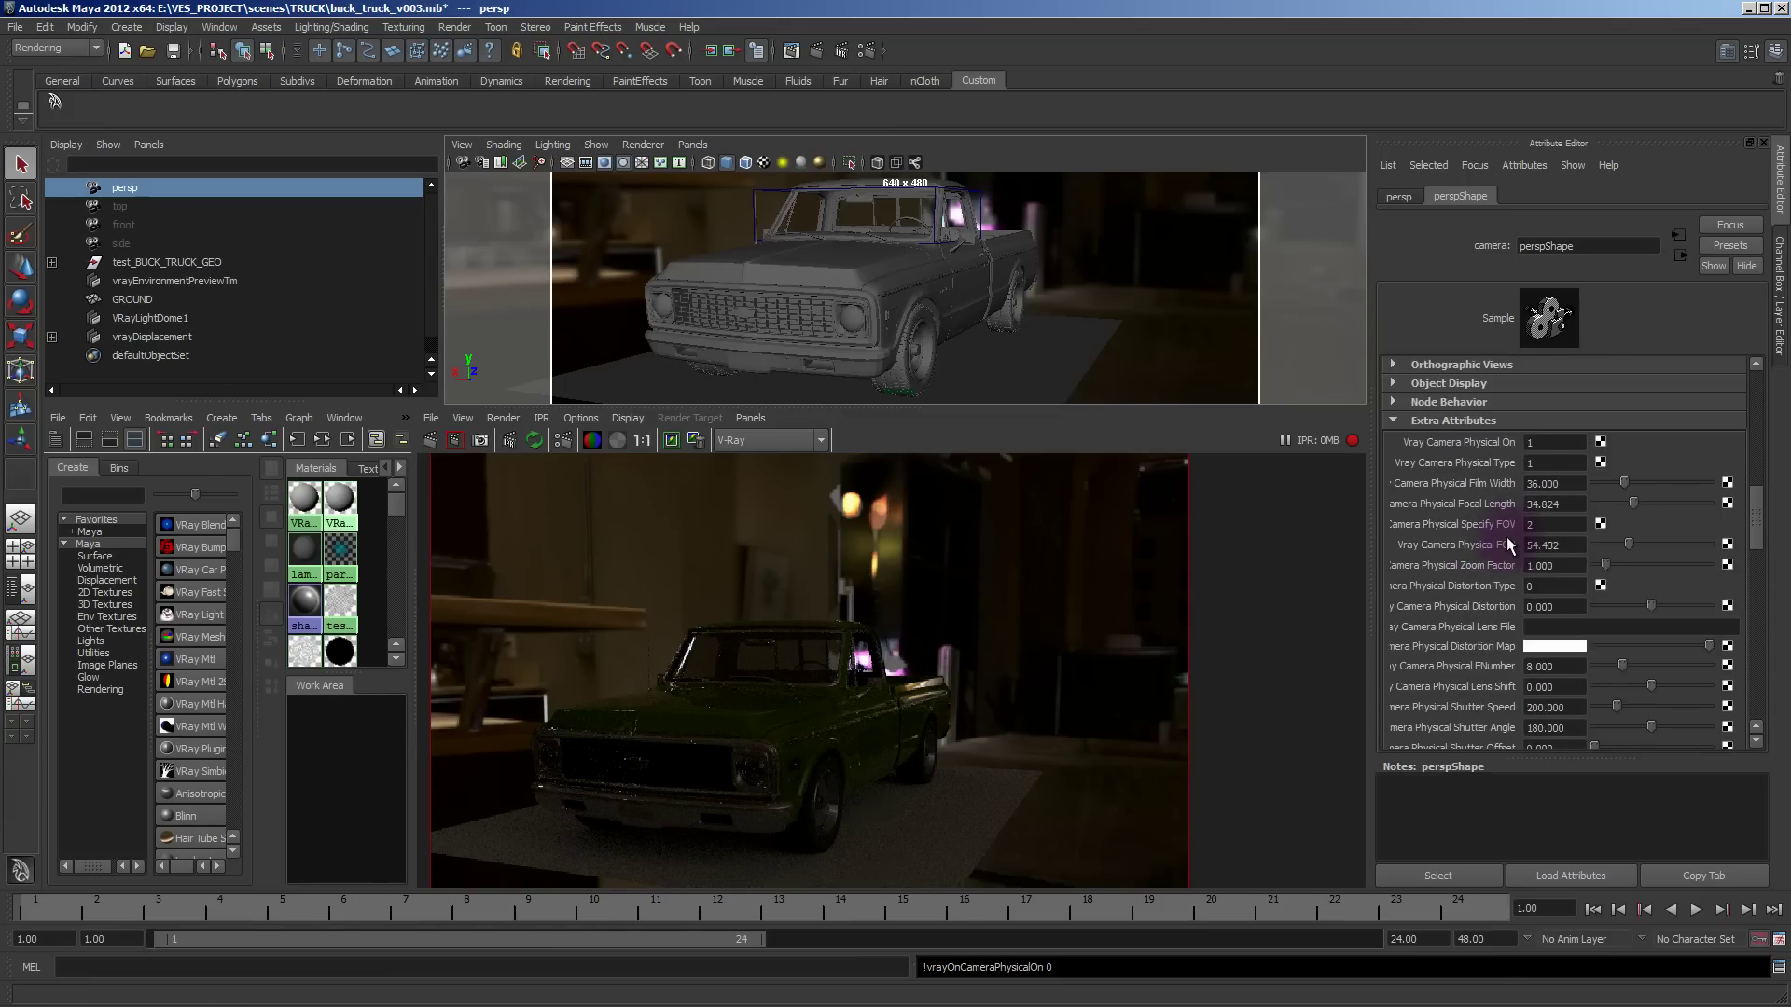
{"action": "scroll", "coordinate": [1507, 538], "scroll_direction": "up", "scroll_amount": 10}
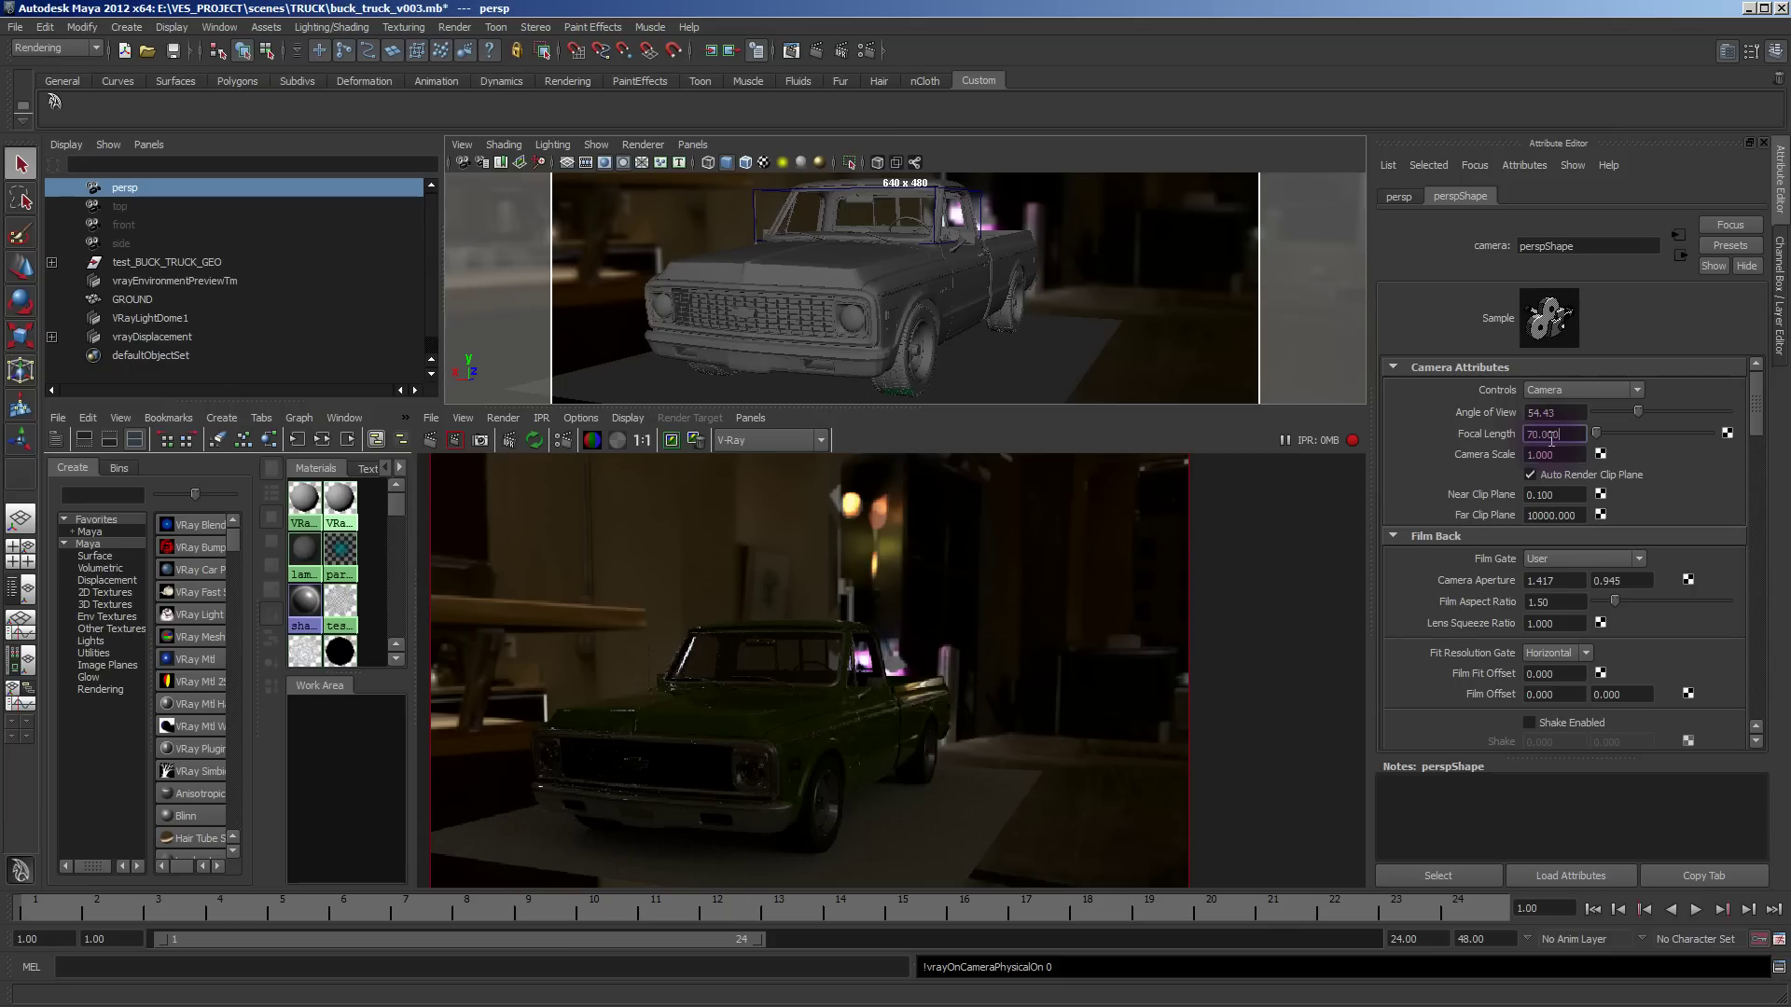
{"action": "key", "text": "Return"}
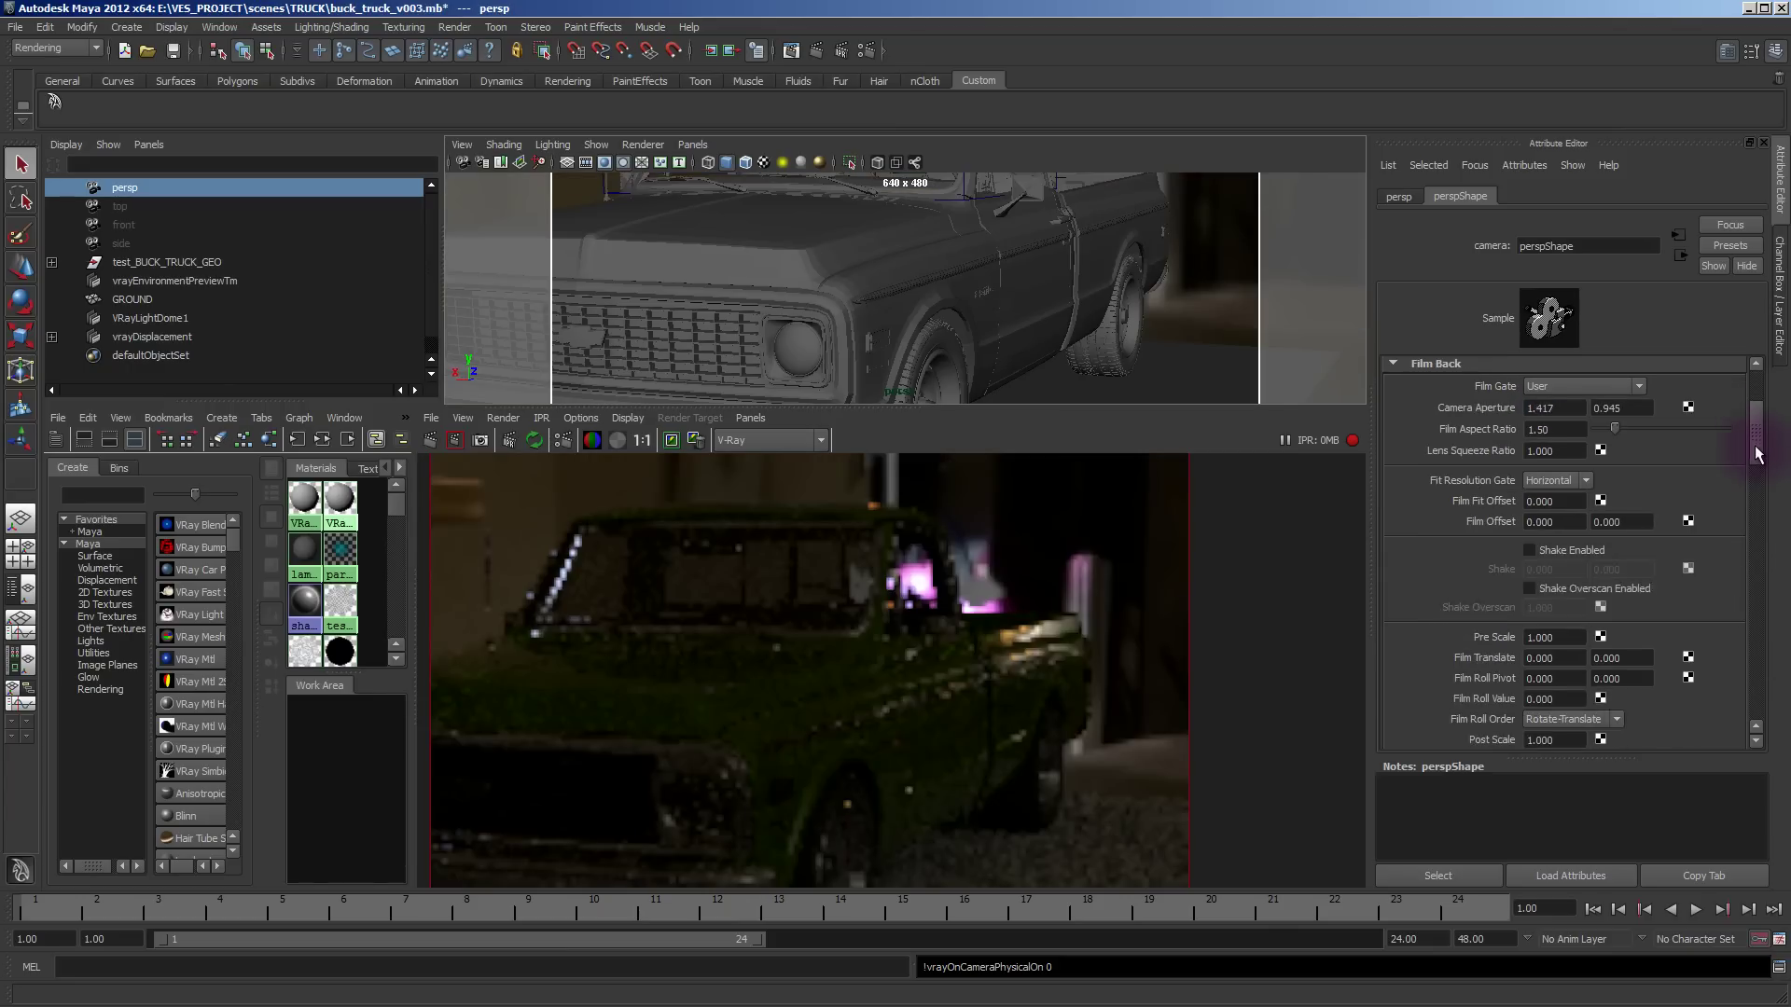
Set the physical camera's F-number to 1.4 and orbit the persp view to the truck's opposite front corner.
{"action": "left_click_drag", "start_coordinate": [1758, 425], "coordinate": [1781, 711]}
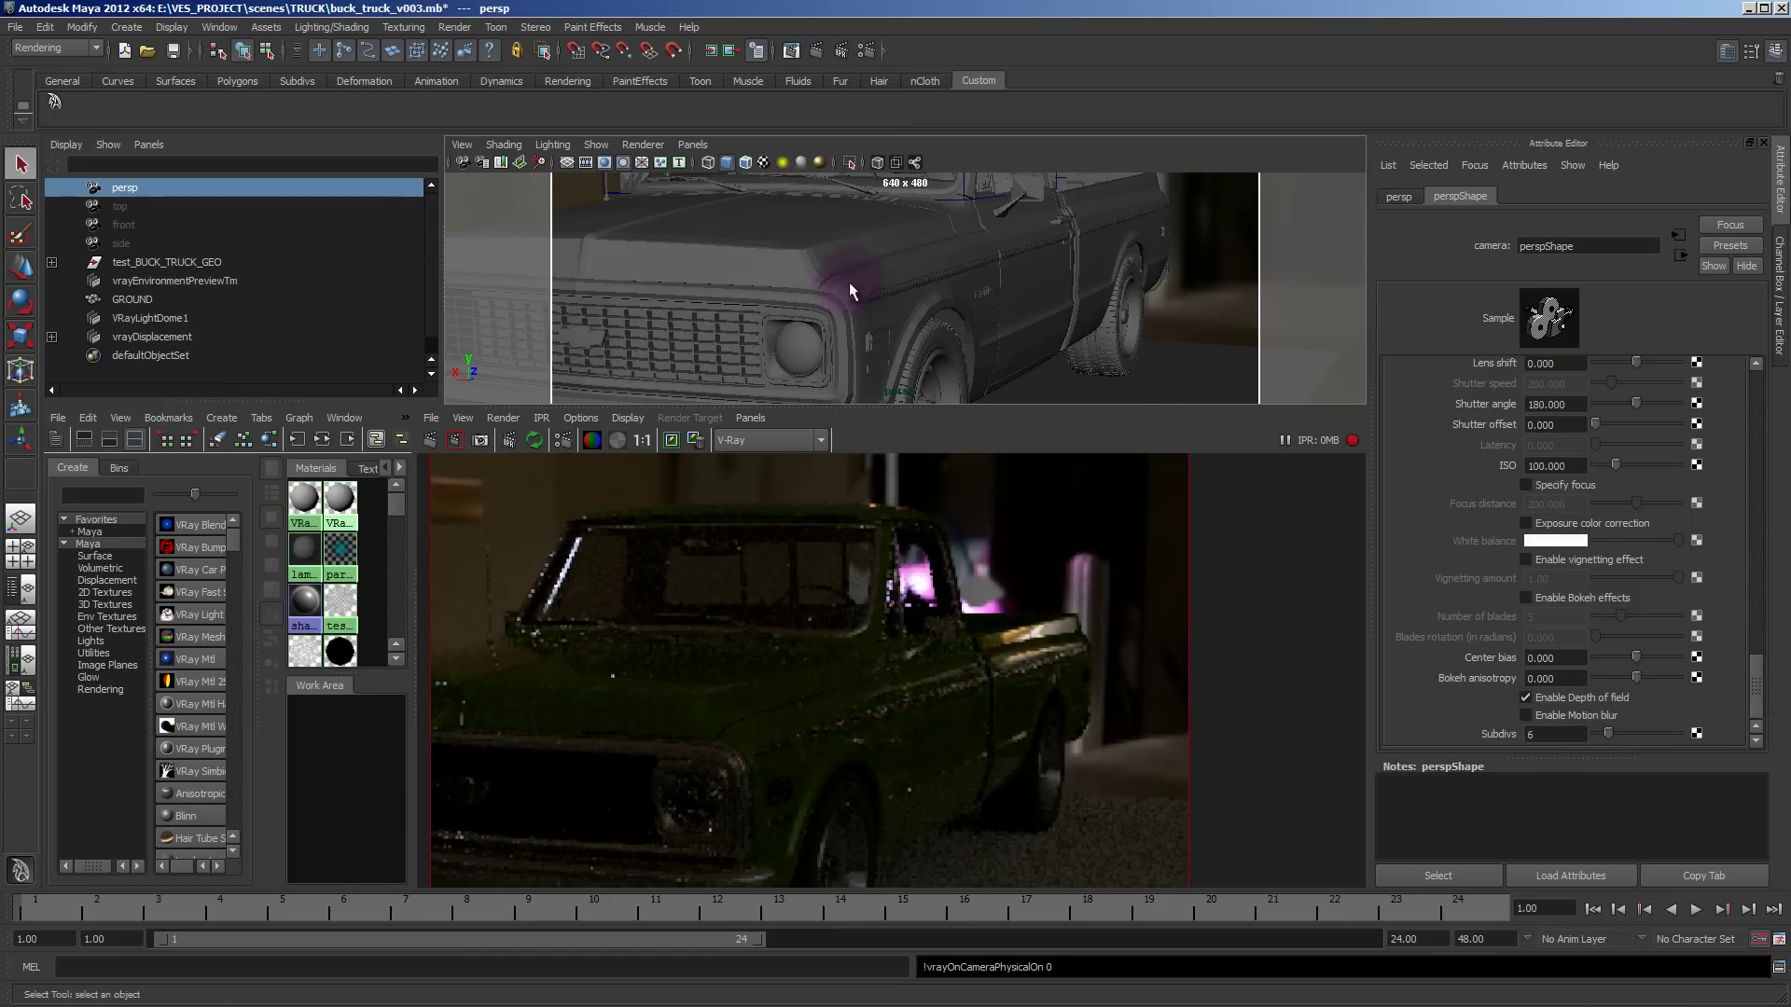
{"action": "scroll", "coordinate": [1464, 472], "scroll_direction": "up", "scroll_amount": 5}
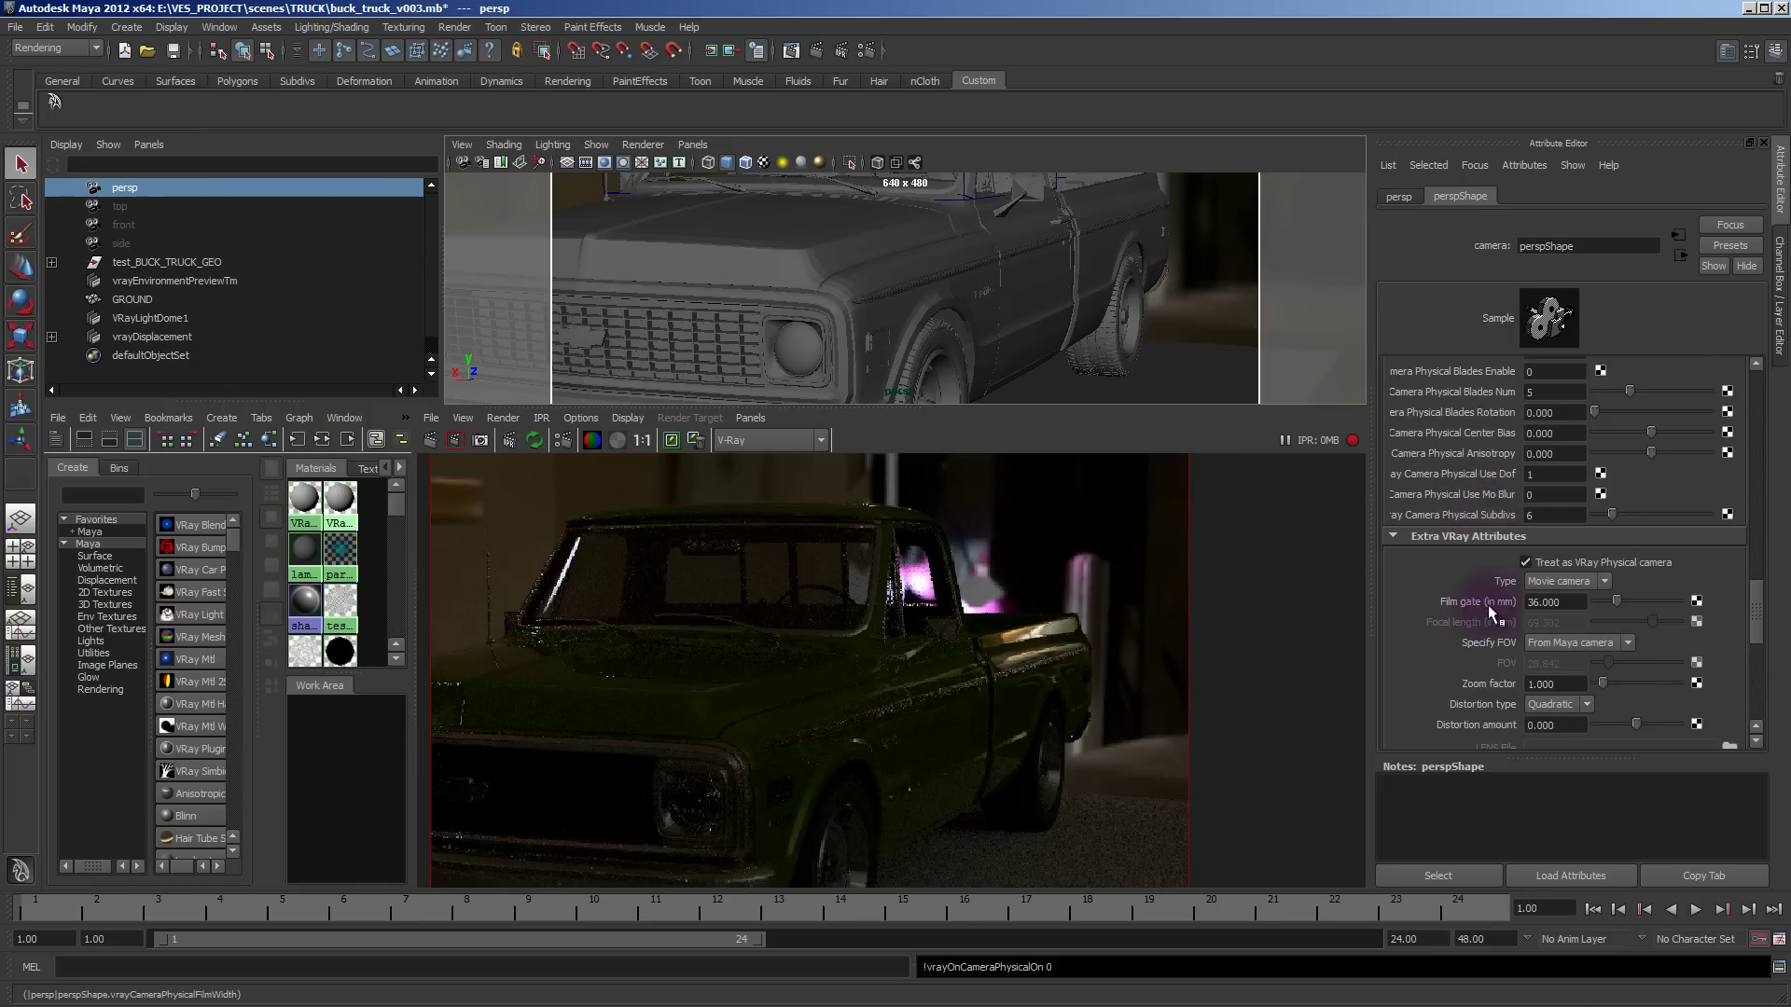
{"action": "scroll", "coordinate": [1489, 608], "scroll_direction": "down", "scroll_amount": 5}
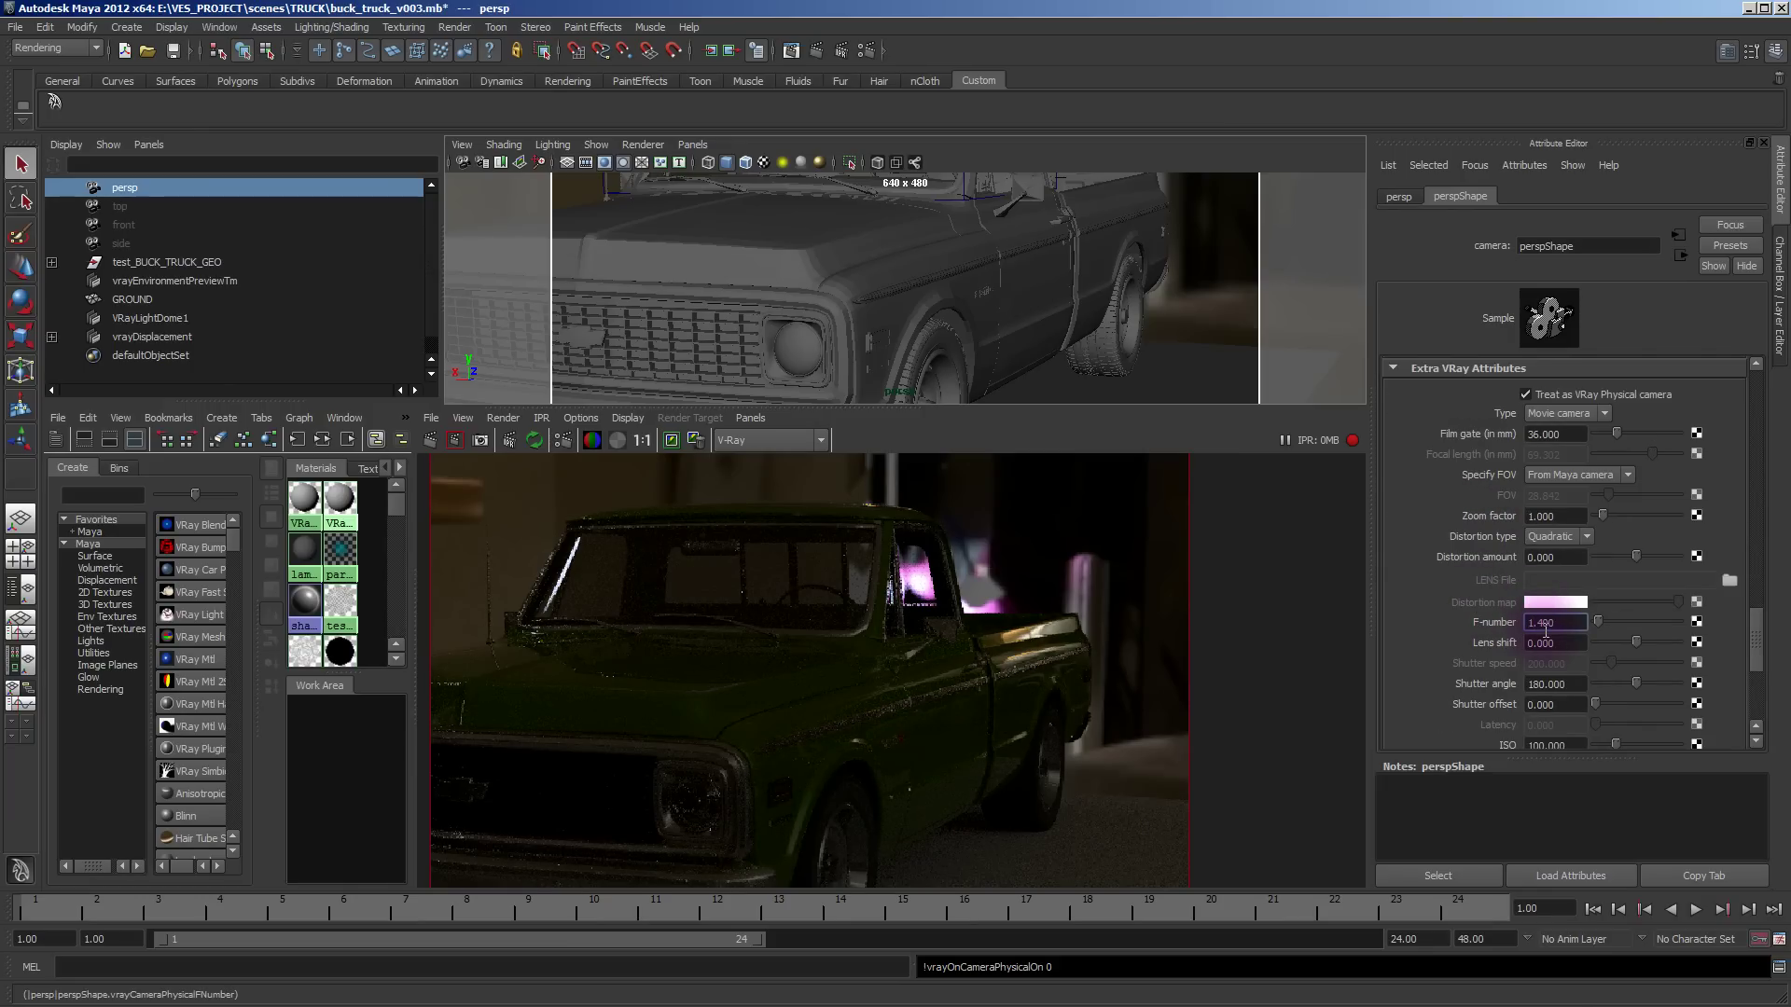
{"action": "key", "text": "Return"}
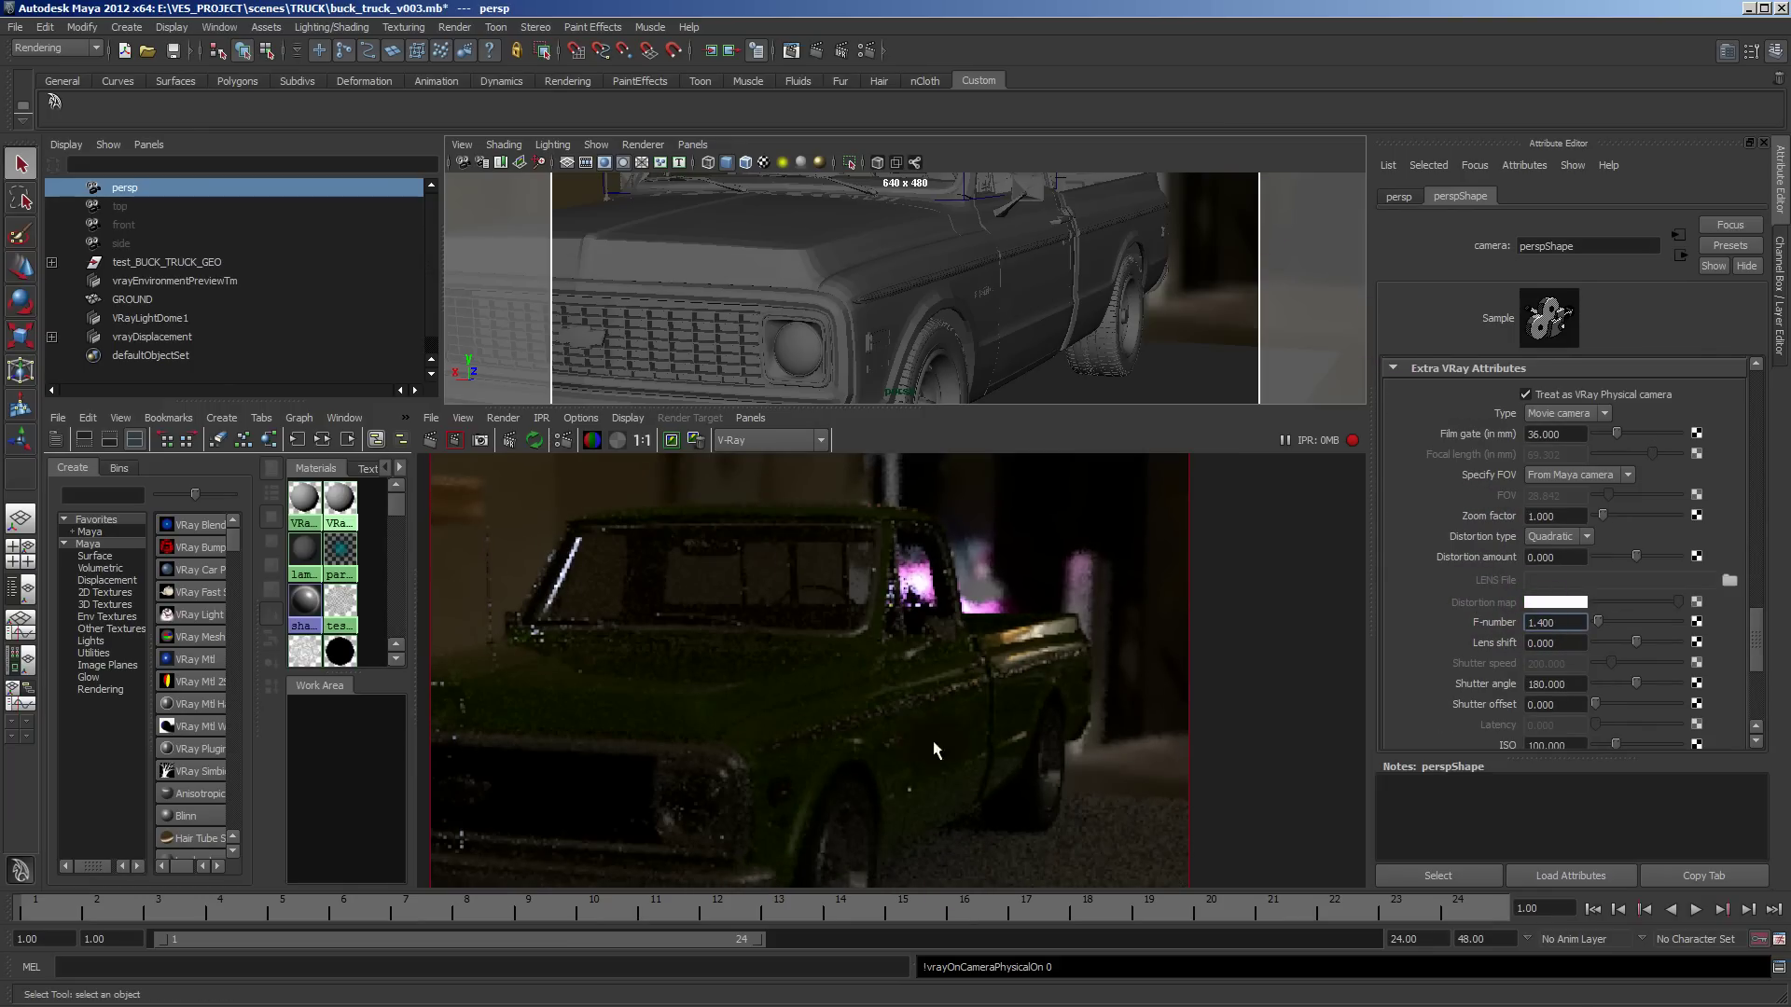
{"action": "left_click_drag", "start_coordinate": [886, 269], "coordinate": [965, 265], "text": "alt"}
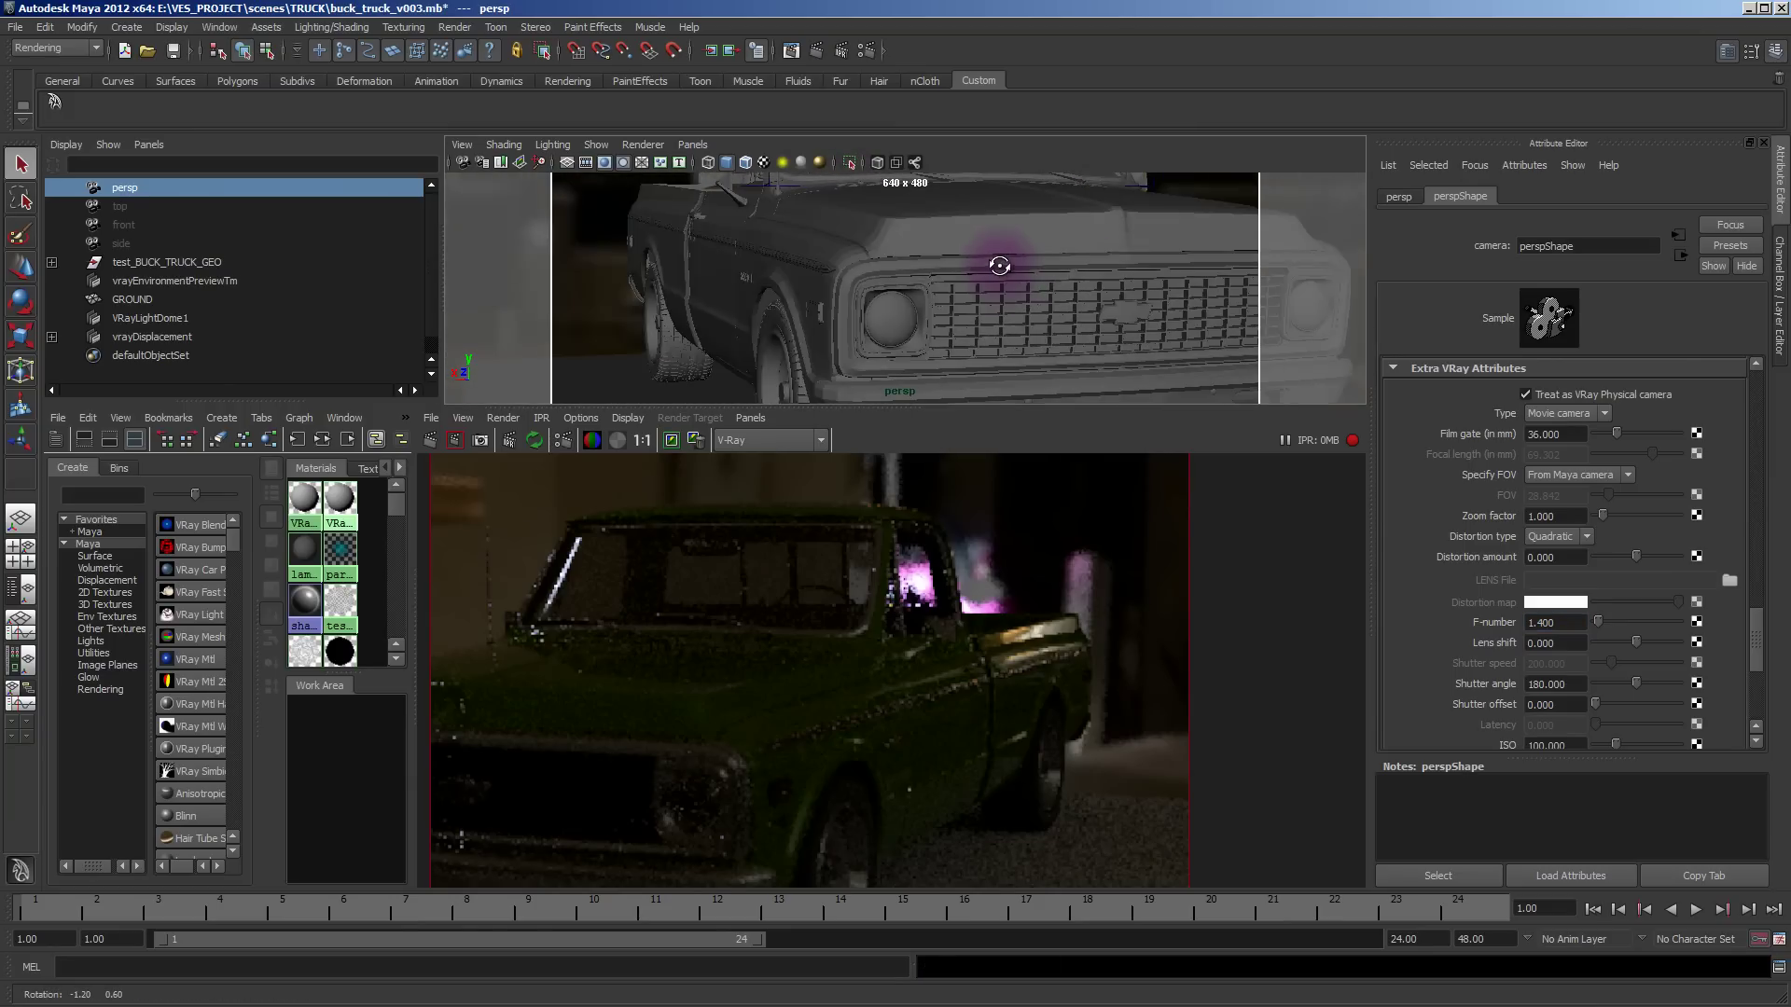
{"action": "left_click_drag", "start_coordinate": [999, 266], "coordinate": [975, 266], "text": "alt"}
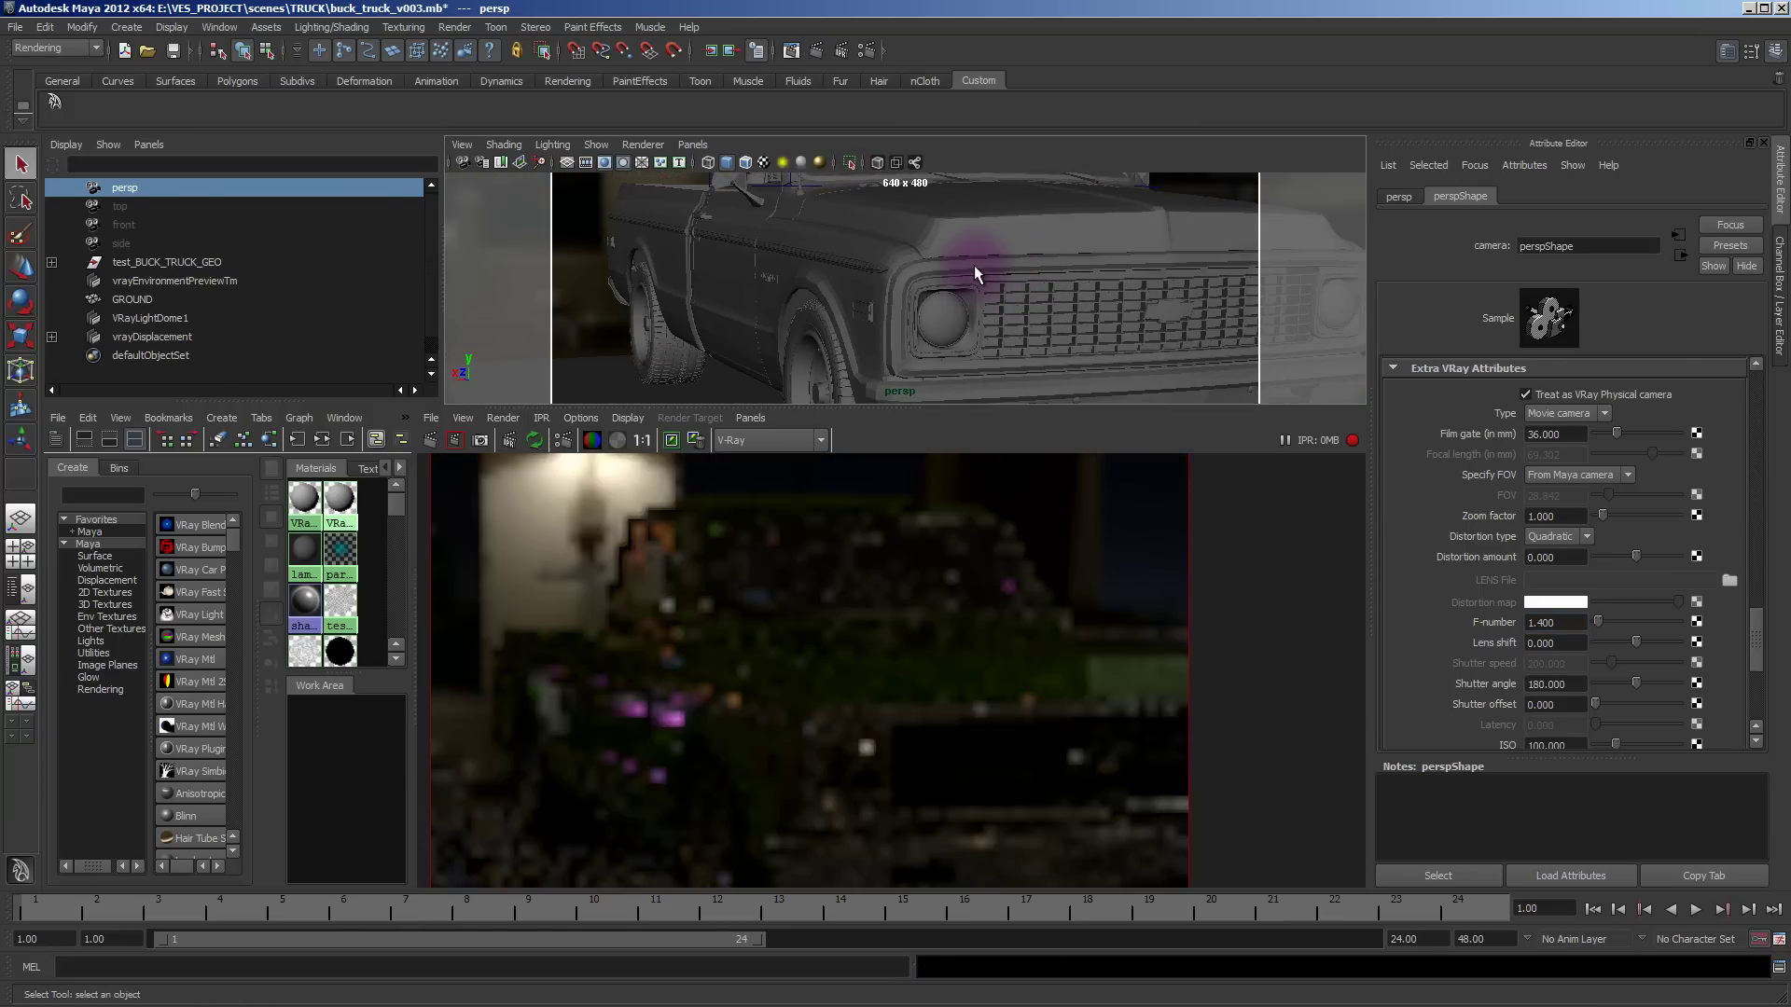
Create a distance measurement with the Distance Tool by placing two locators in the perspective view of the truck.
{"action": "left_click", "coordinate": [127, 28]}
{"action": "mouse_move", "coordinate": [208, 226]}
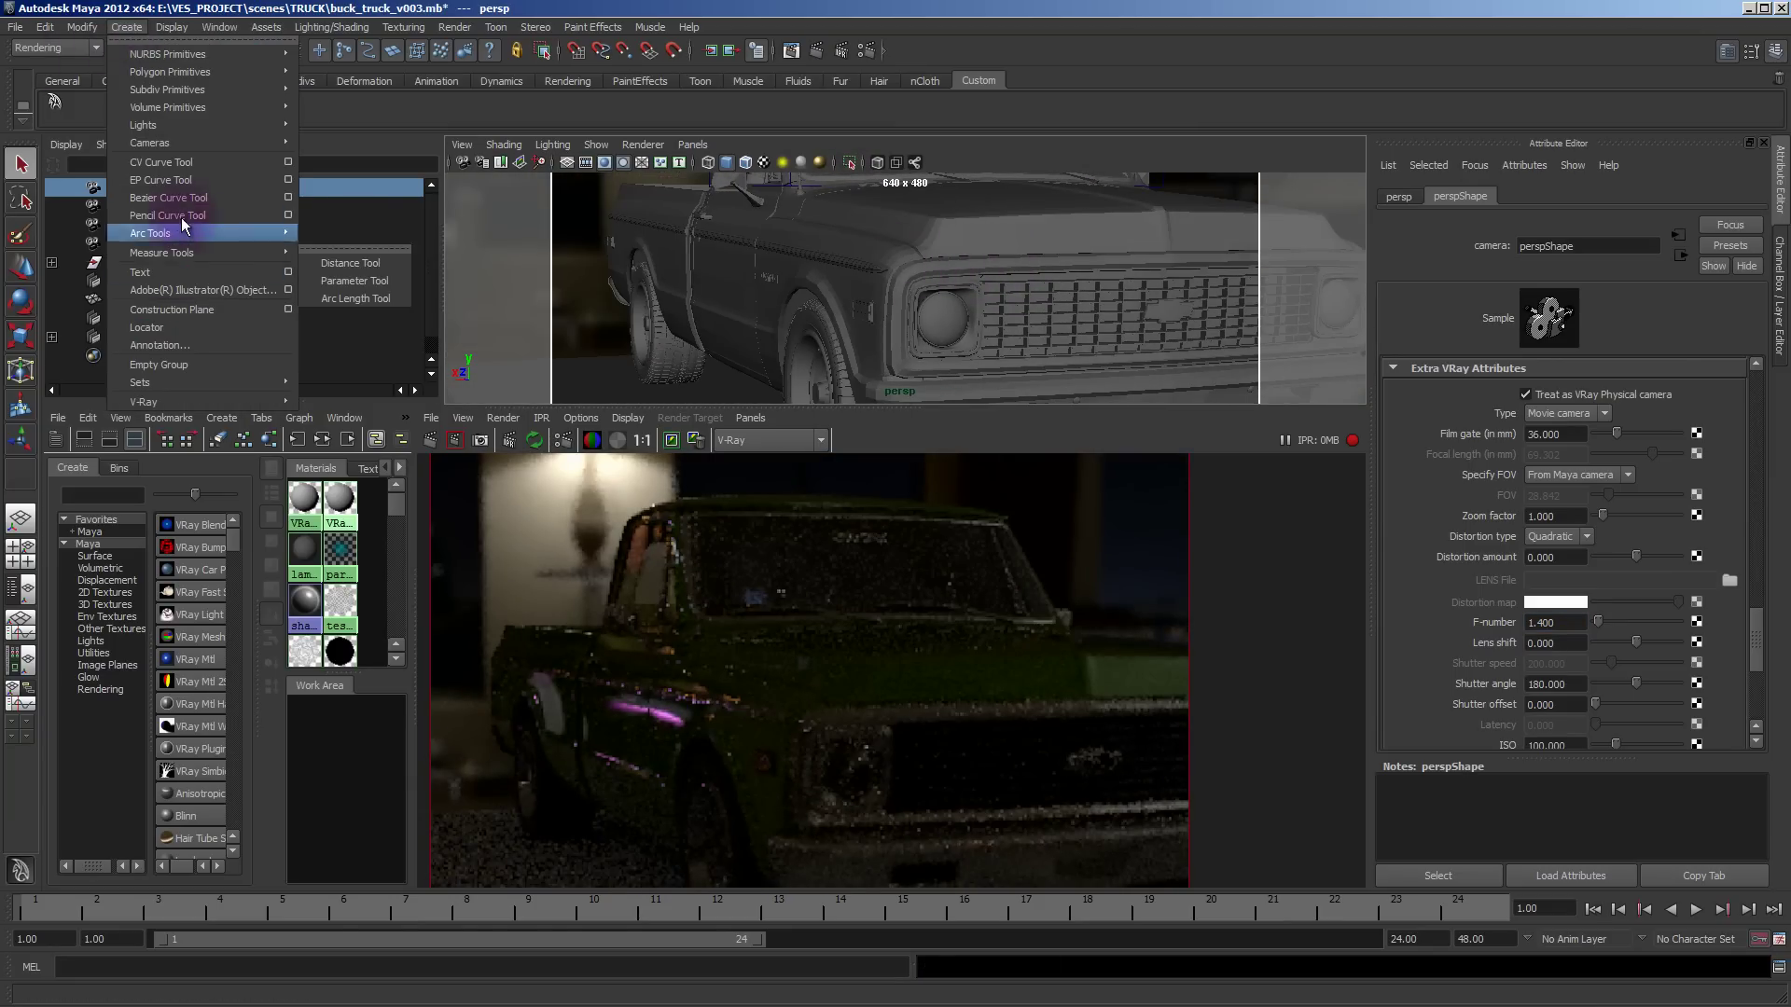
{"action": "left_click", "coordinate": [359, 272]}
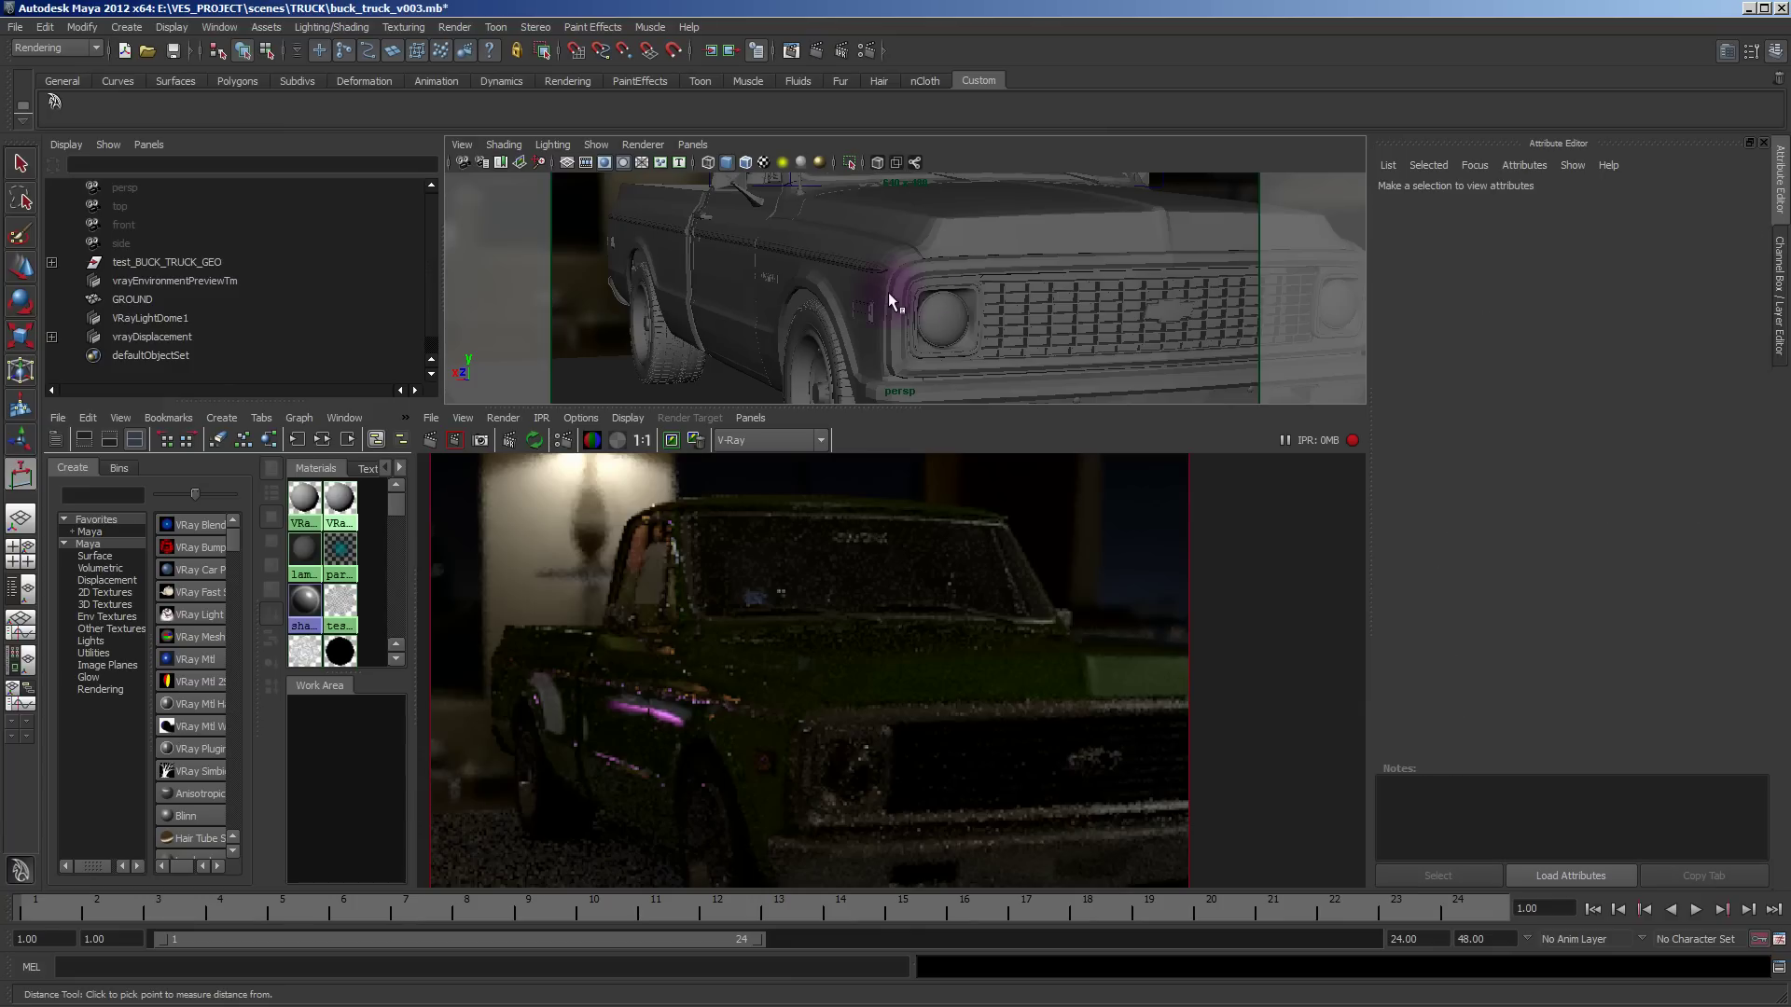
{"action": "key", "text": "w"}
{"action": "left_click", "coordinate": [877, 281]}
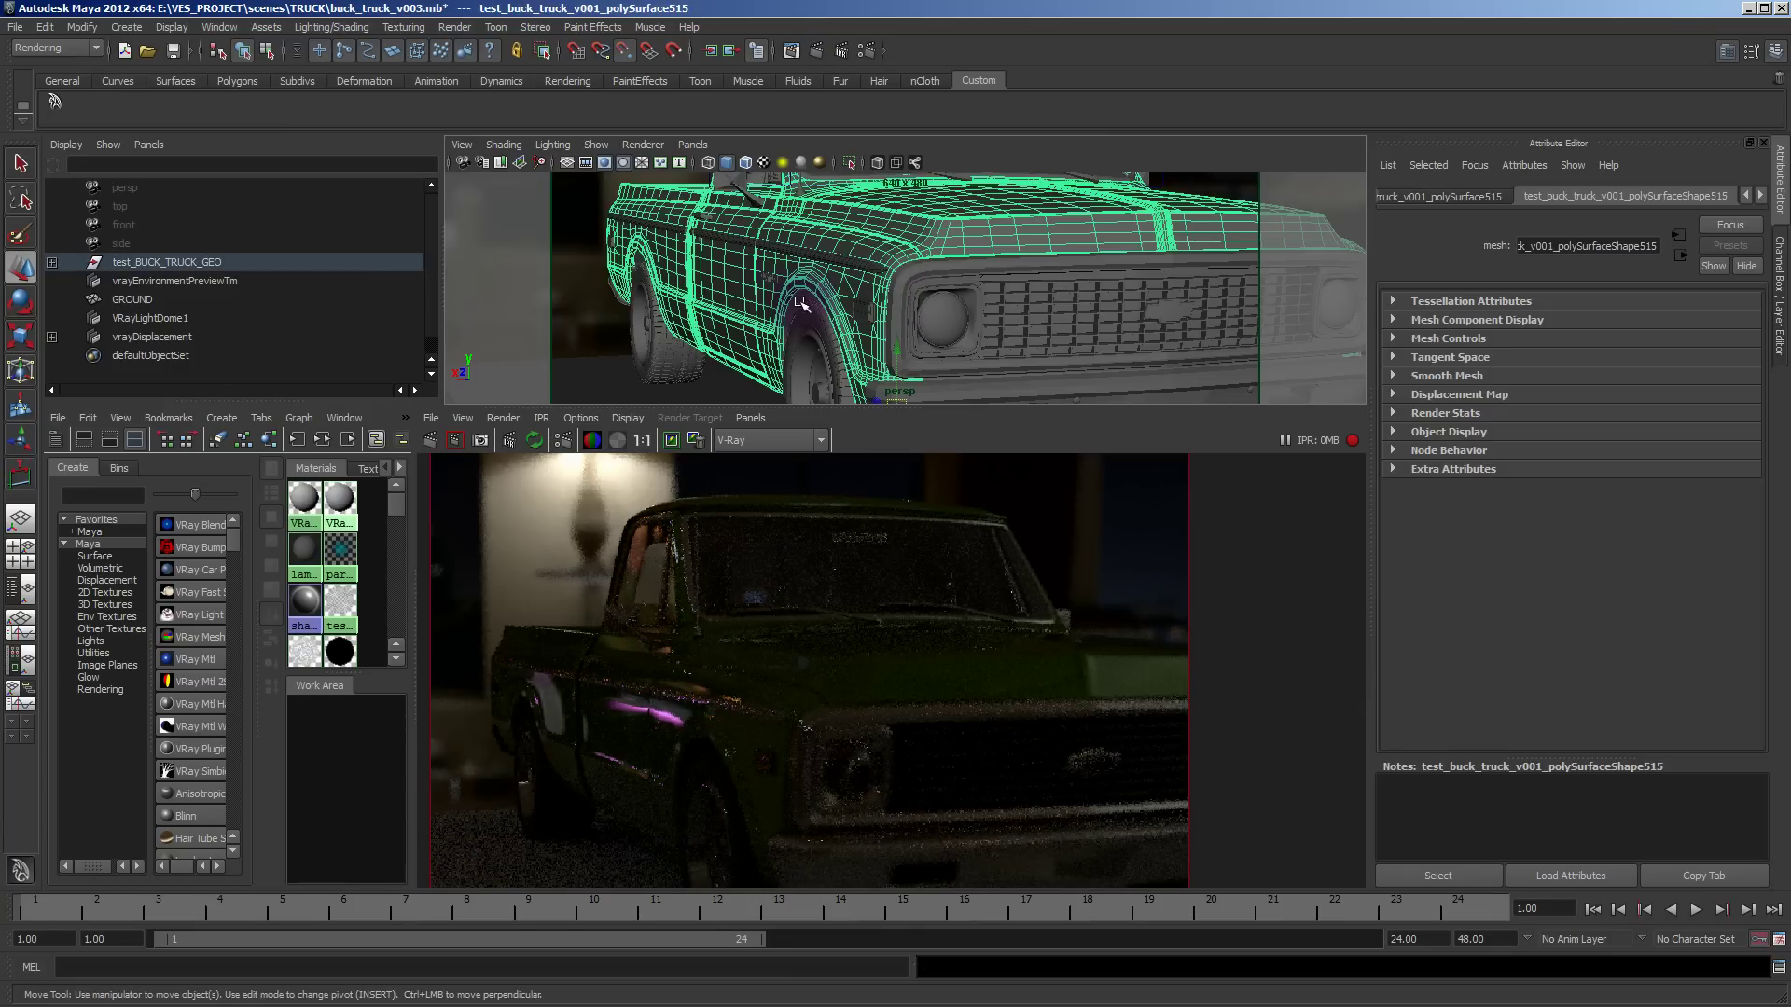
{"action": "key", "text": "y"}
{"action": "left_click", "coordinate": [981, 238]}
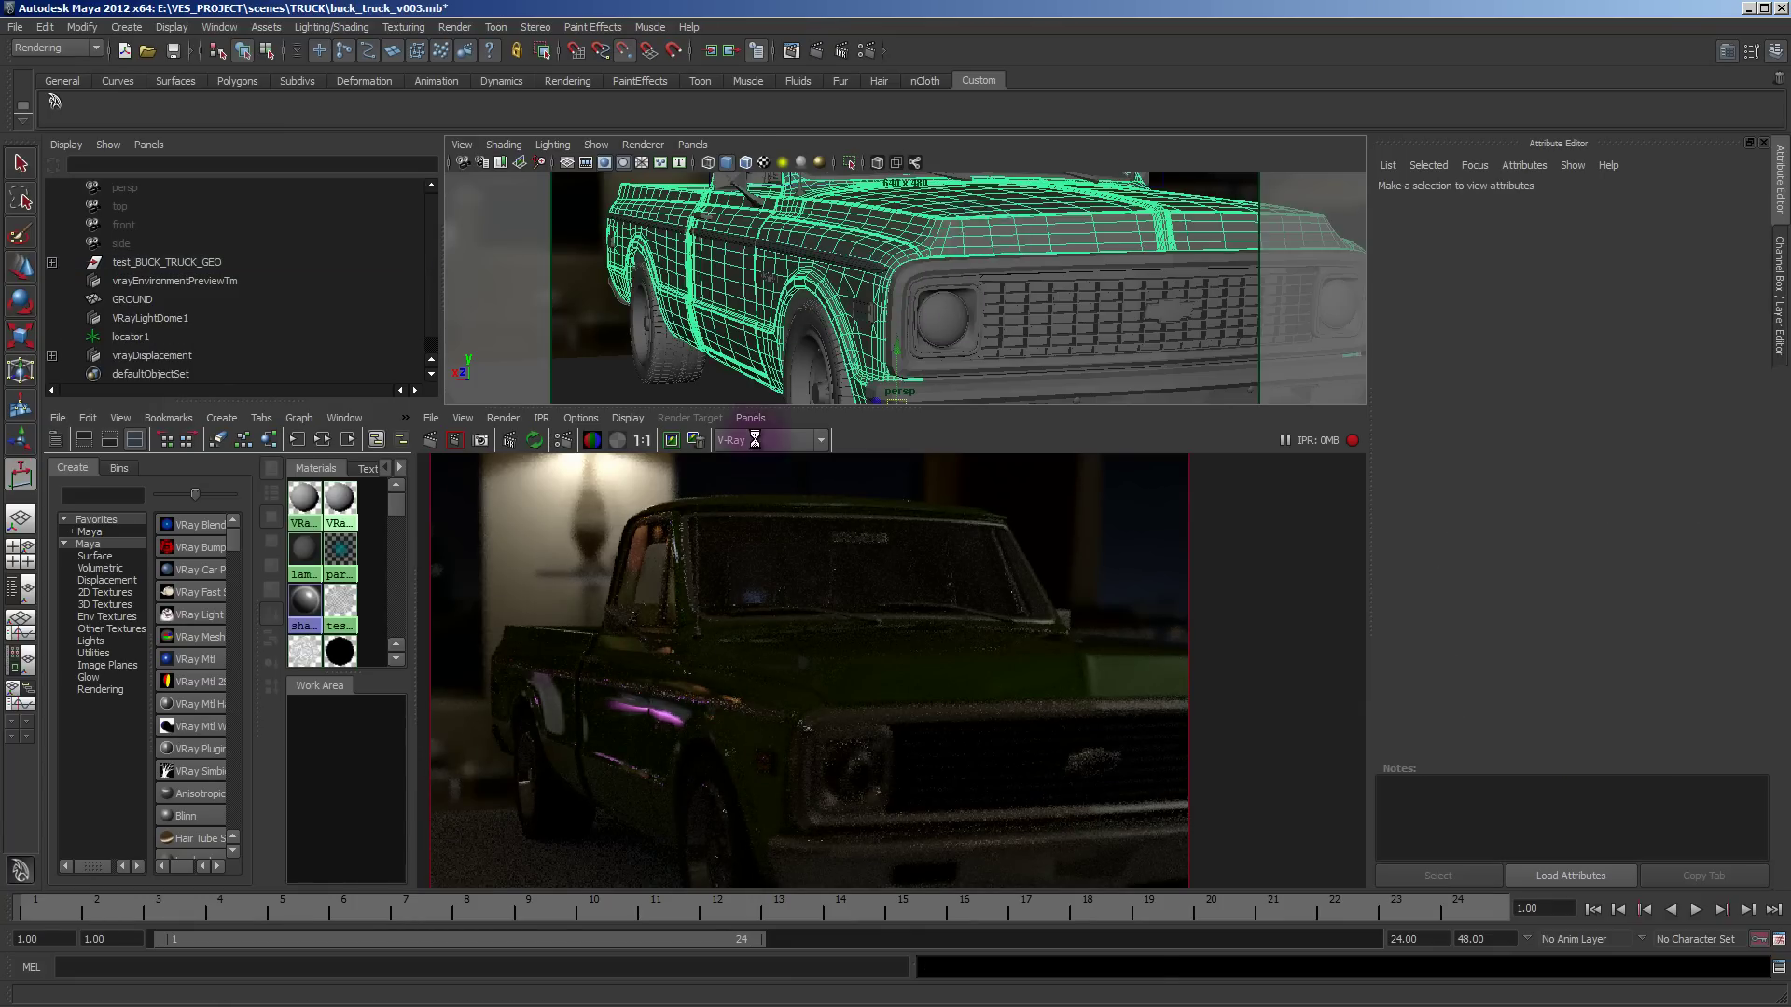
{"action": "left_click", "coordinate": [767, 392]}
Parent locator1 under the persp camera and set its translate and rotate values to 0.
{"action": "left_click", "coordinate": [128, 340]}
{"action": "middle_click_drag", "start_coordinate": [128, 339], "coordinate": [103, 188]}
{"action": "left_click", "coordinate": [53, 187]}
{"action": "key", "text": "ctrl+a"}
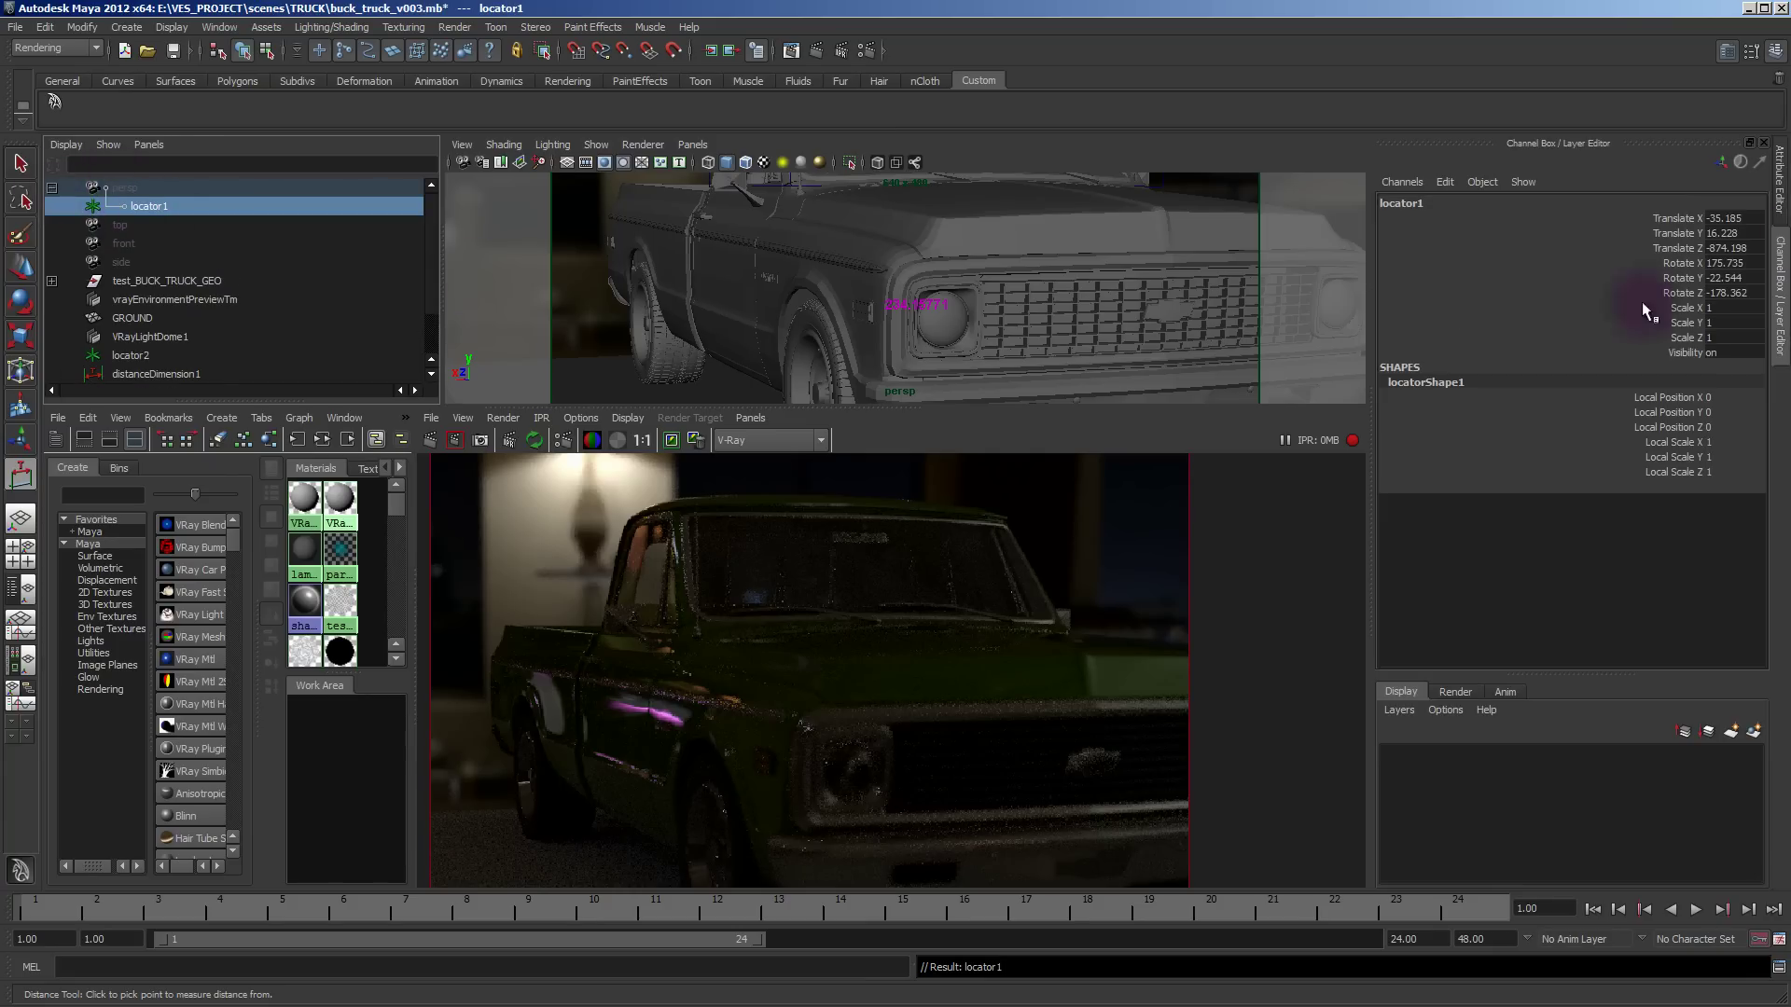
{"action": "left_click_drag", "start_coordinate": [1752, 295], "coordinate": [1745, 239]}
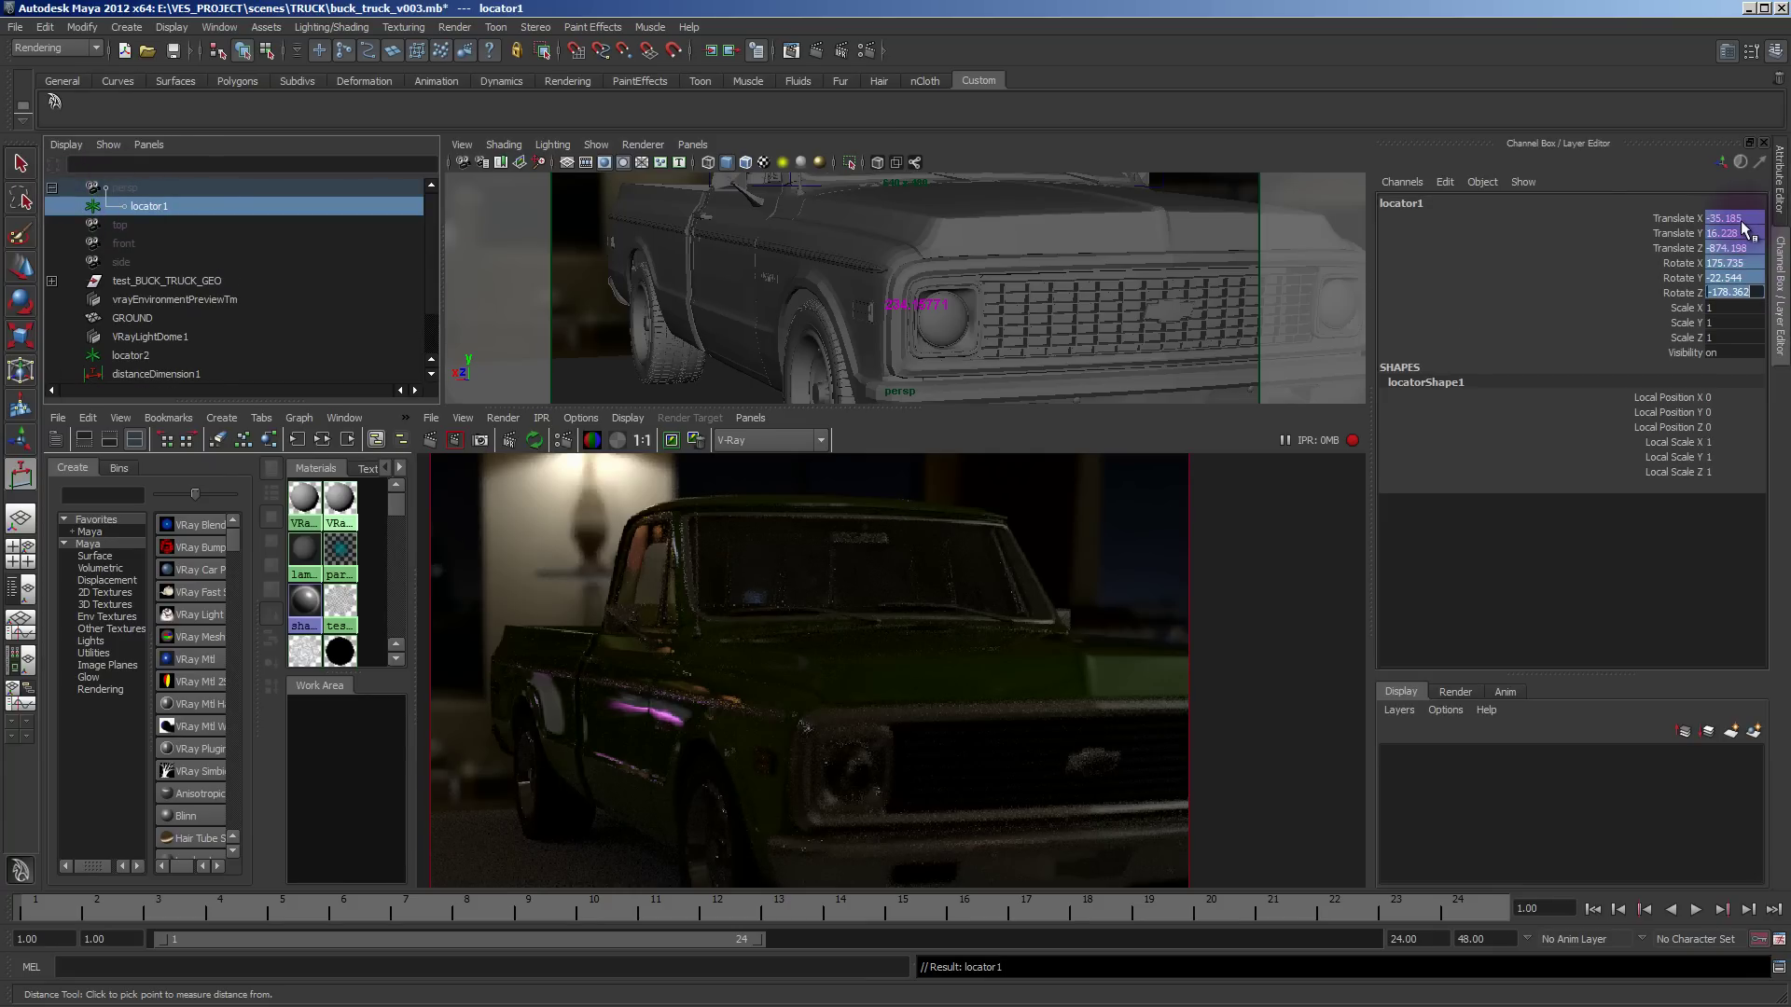
Move locator2 to the truck's front corner beside the headlight and graph distanceDimension1's connections in the Hypershade work area.
{"action": "left_click", "coordinate": [130, 355]}
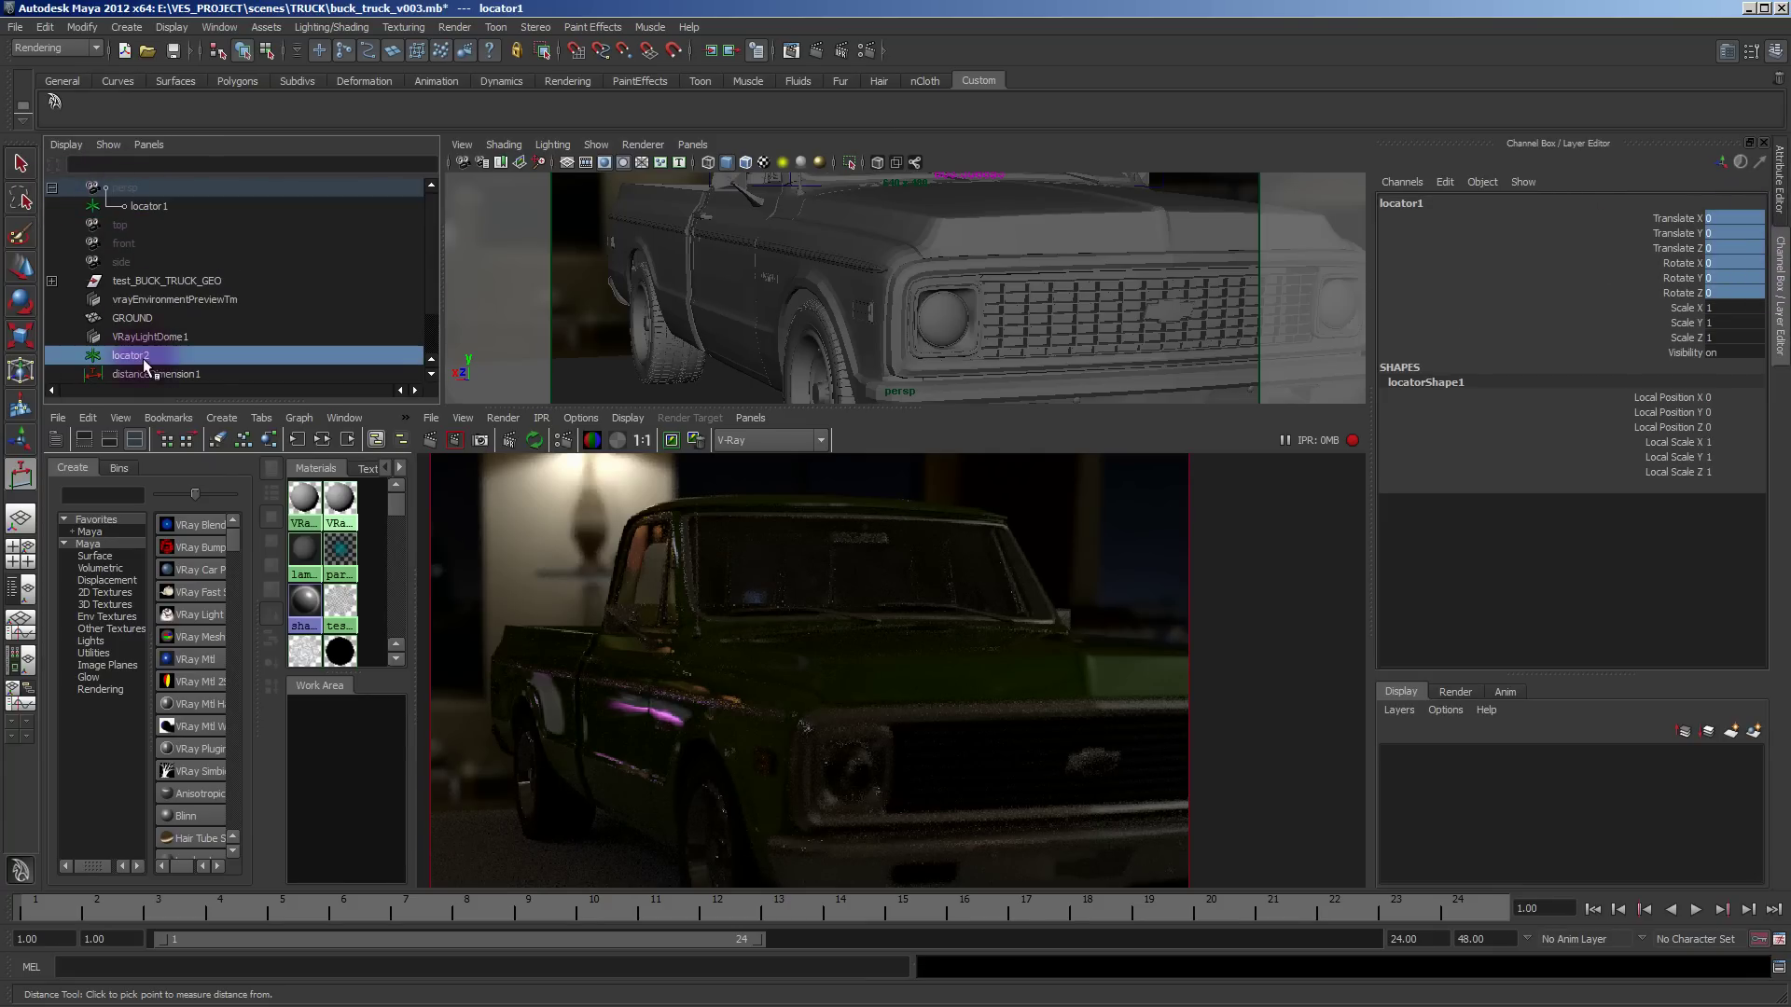
{"action": "key", "text": "w"}
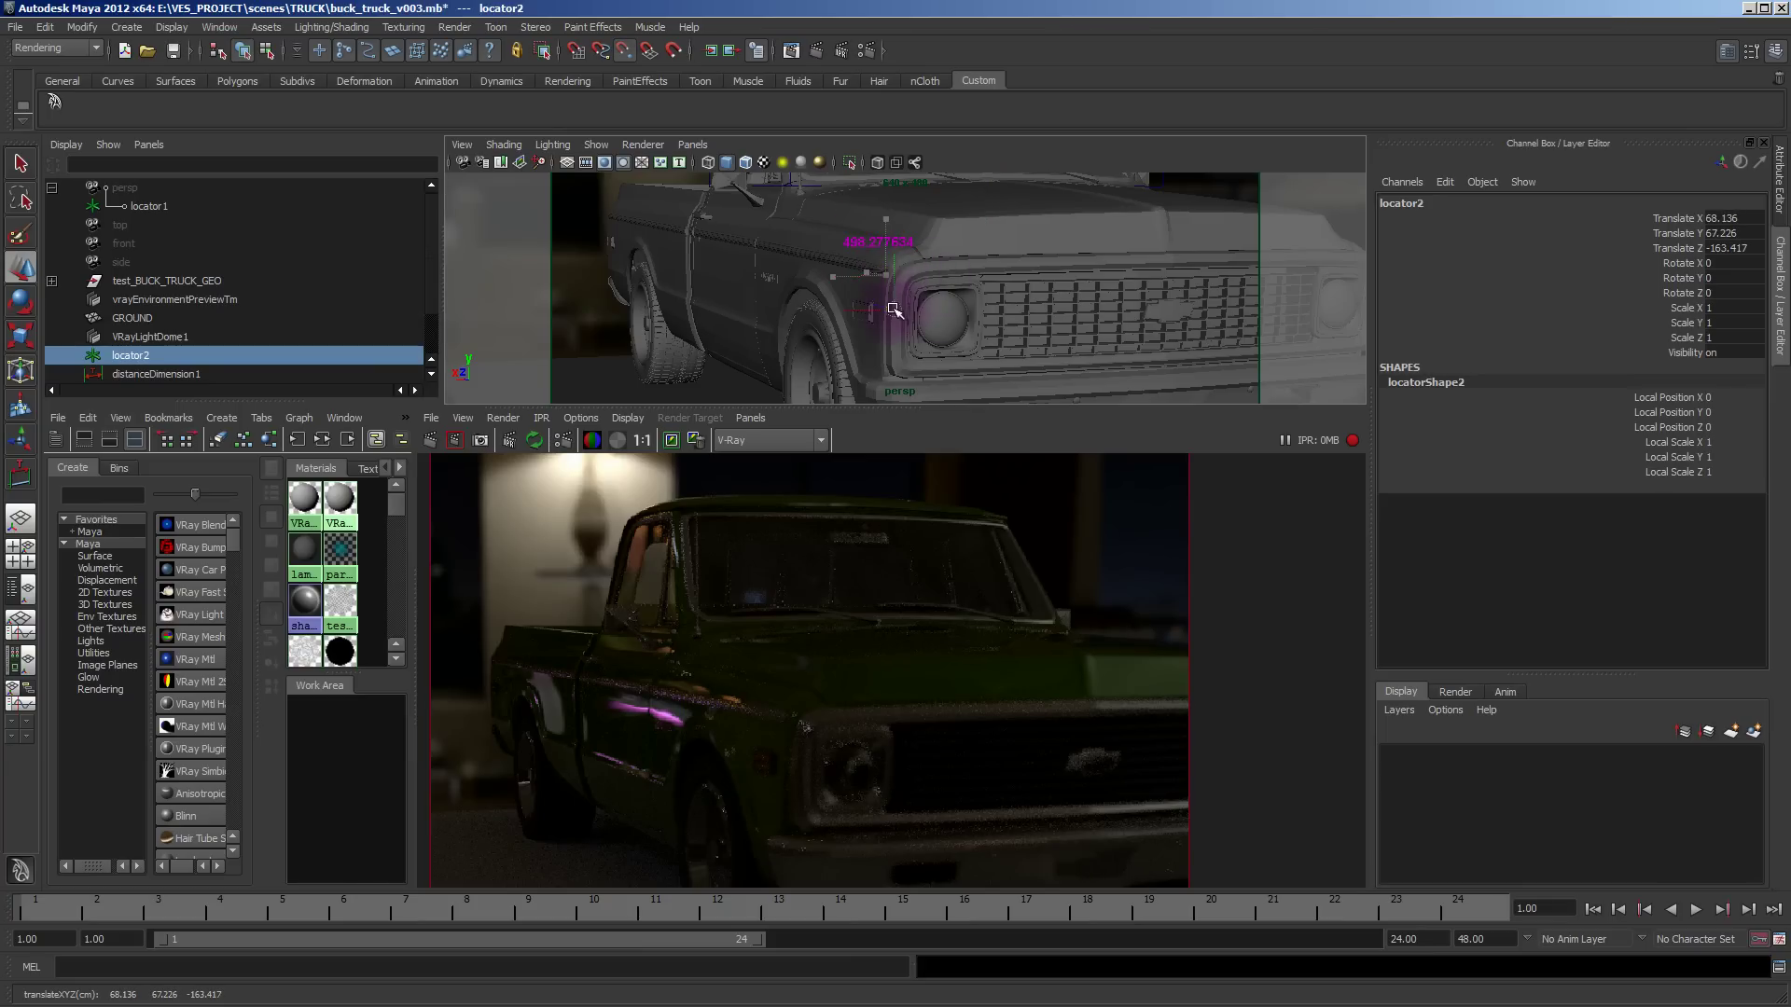
{"action": "left_click", "coordinate": [152, 374]}
{"action": "left_click", "coordinate": [293, 440]}
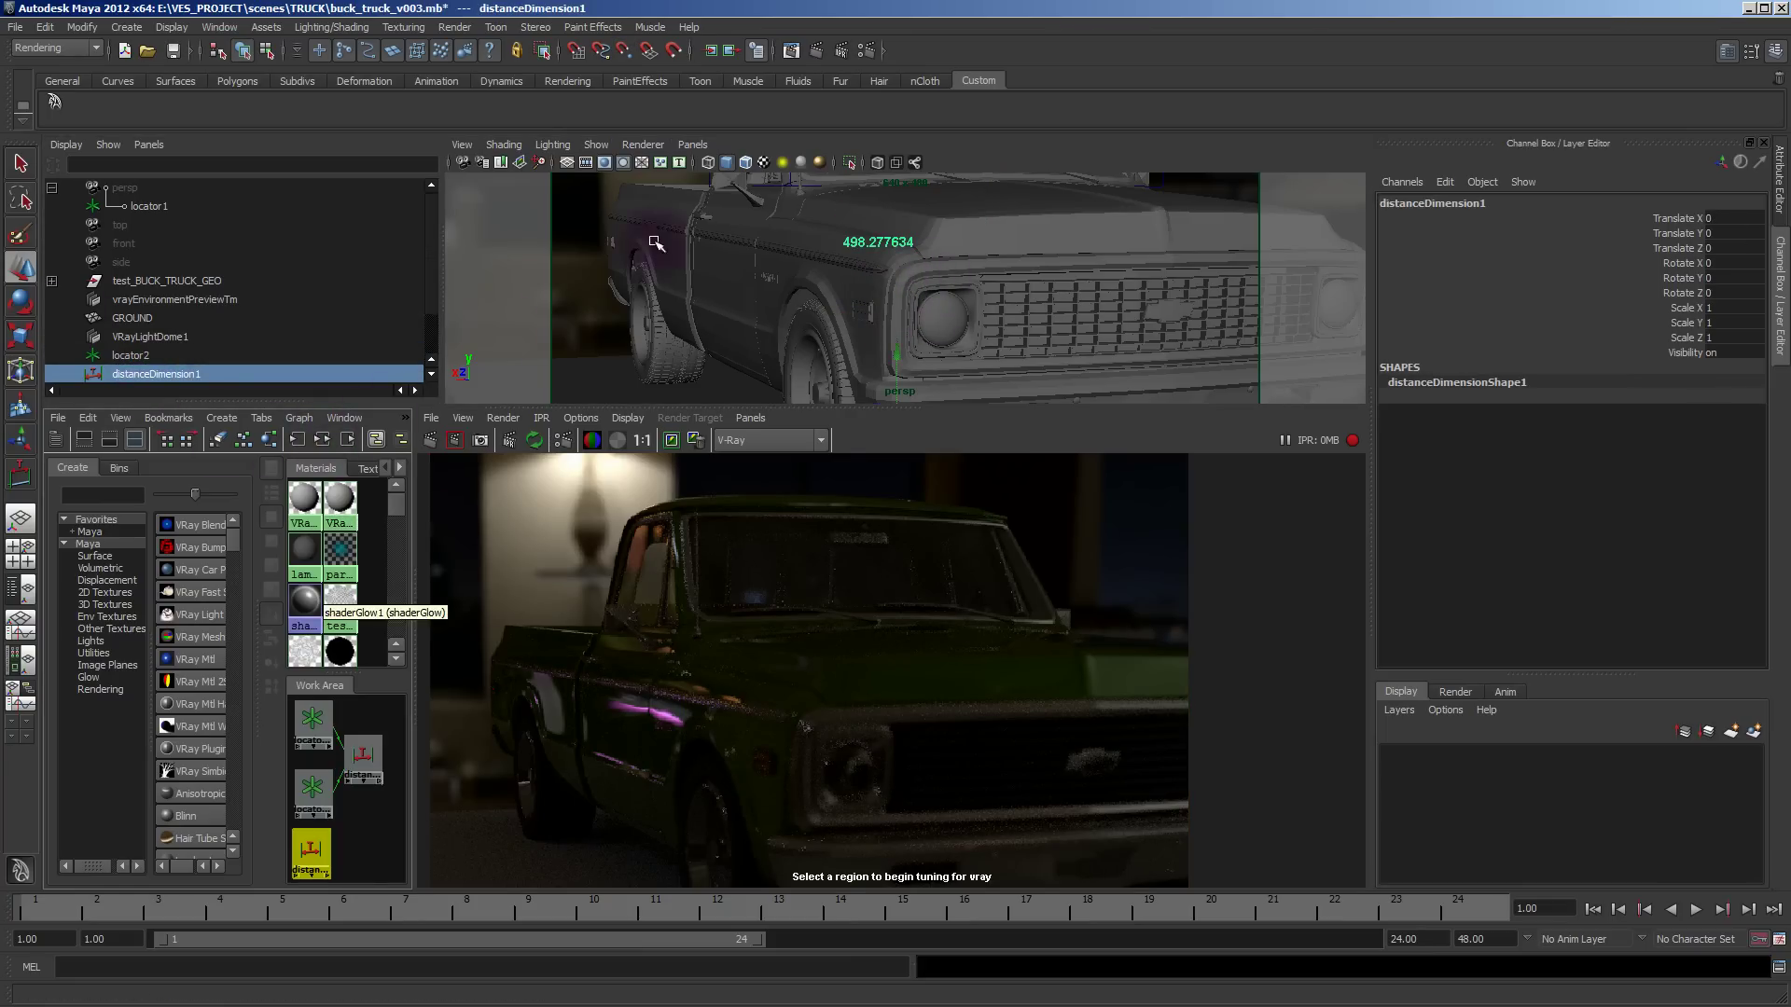
Enable Specify focus on the persp camera and connect distanceDimensionShape1's distance to its focus distance.
{"action": "left_click", "coordinate": [462, 144]}
{"action": "left_click", "coordinate": [491, 169]}
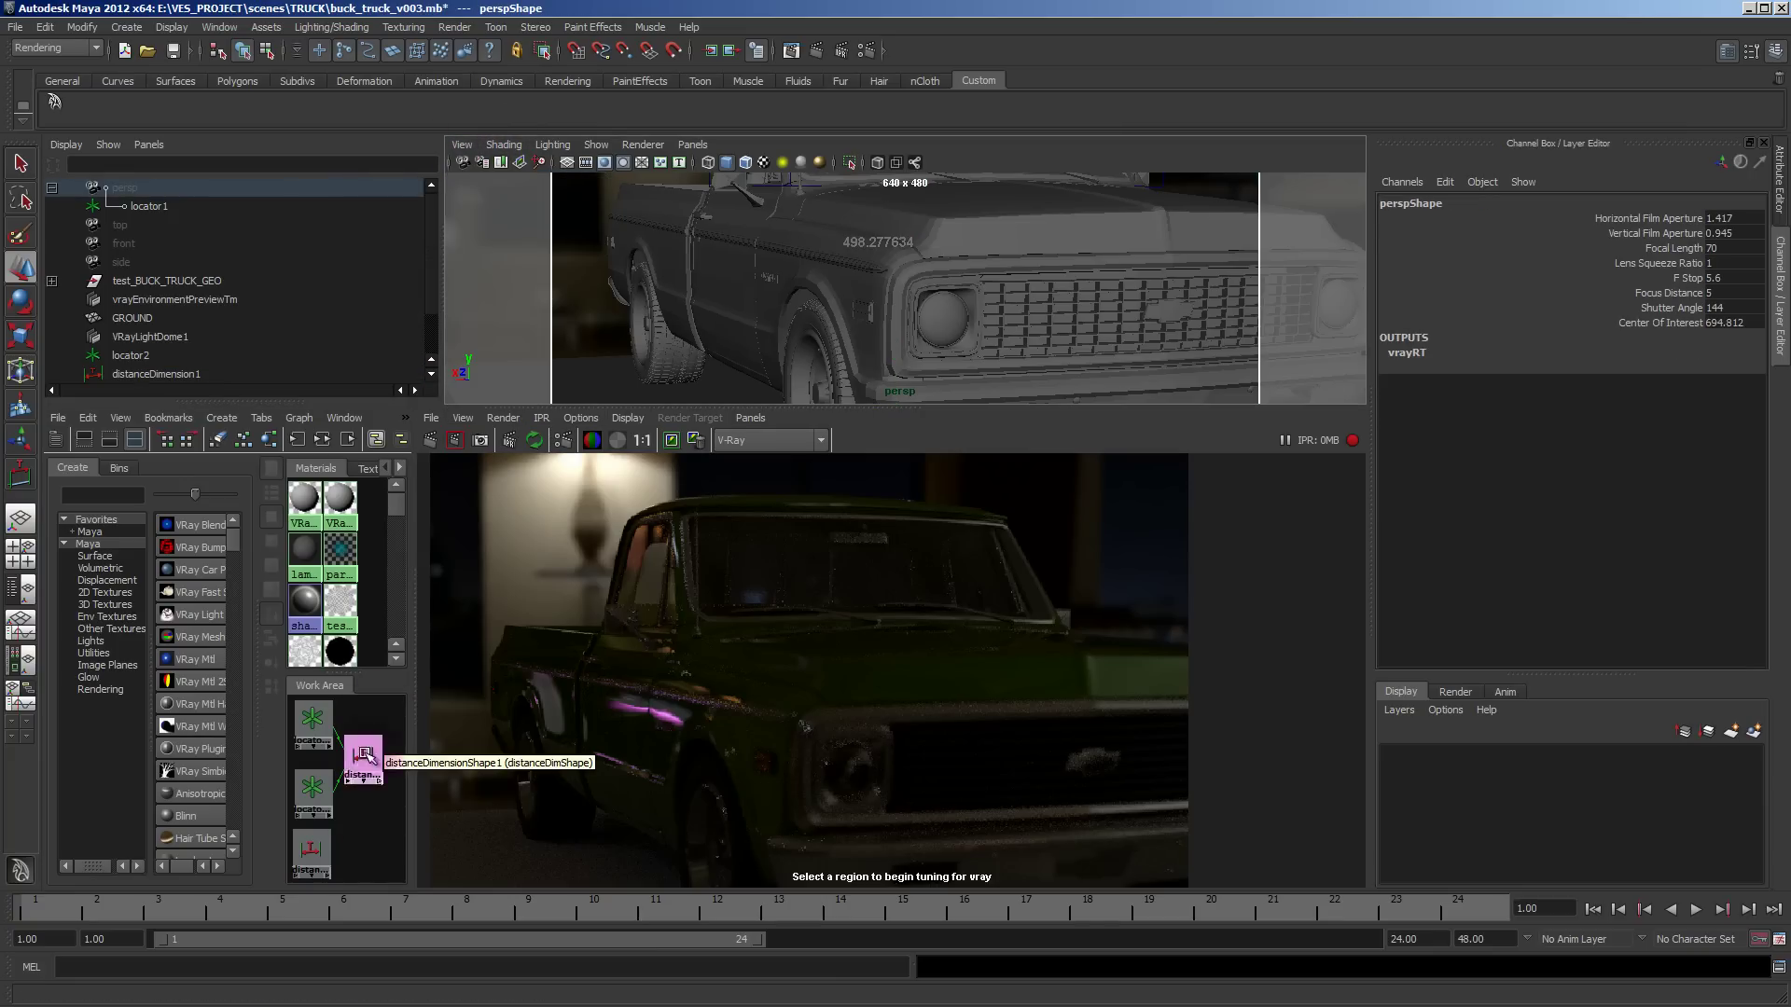
{"action": "key", "text": "ctrl+a"}
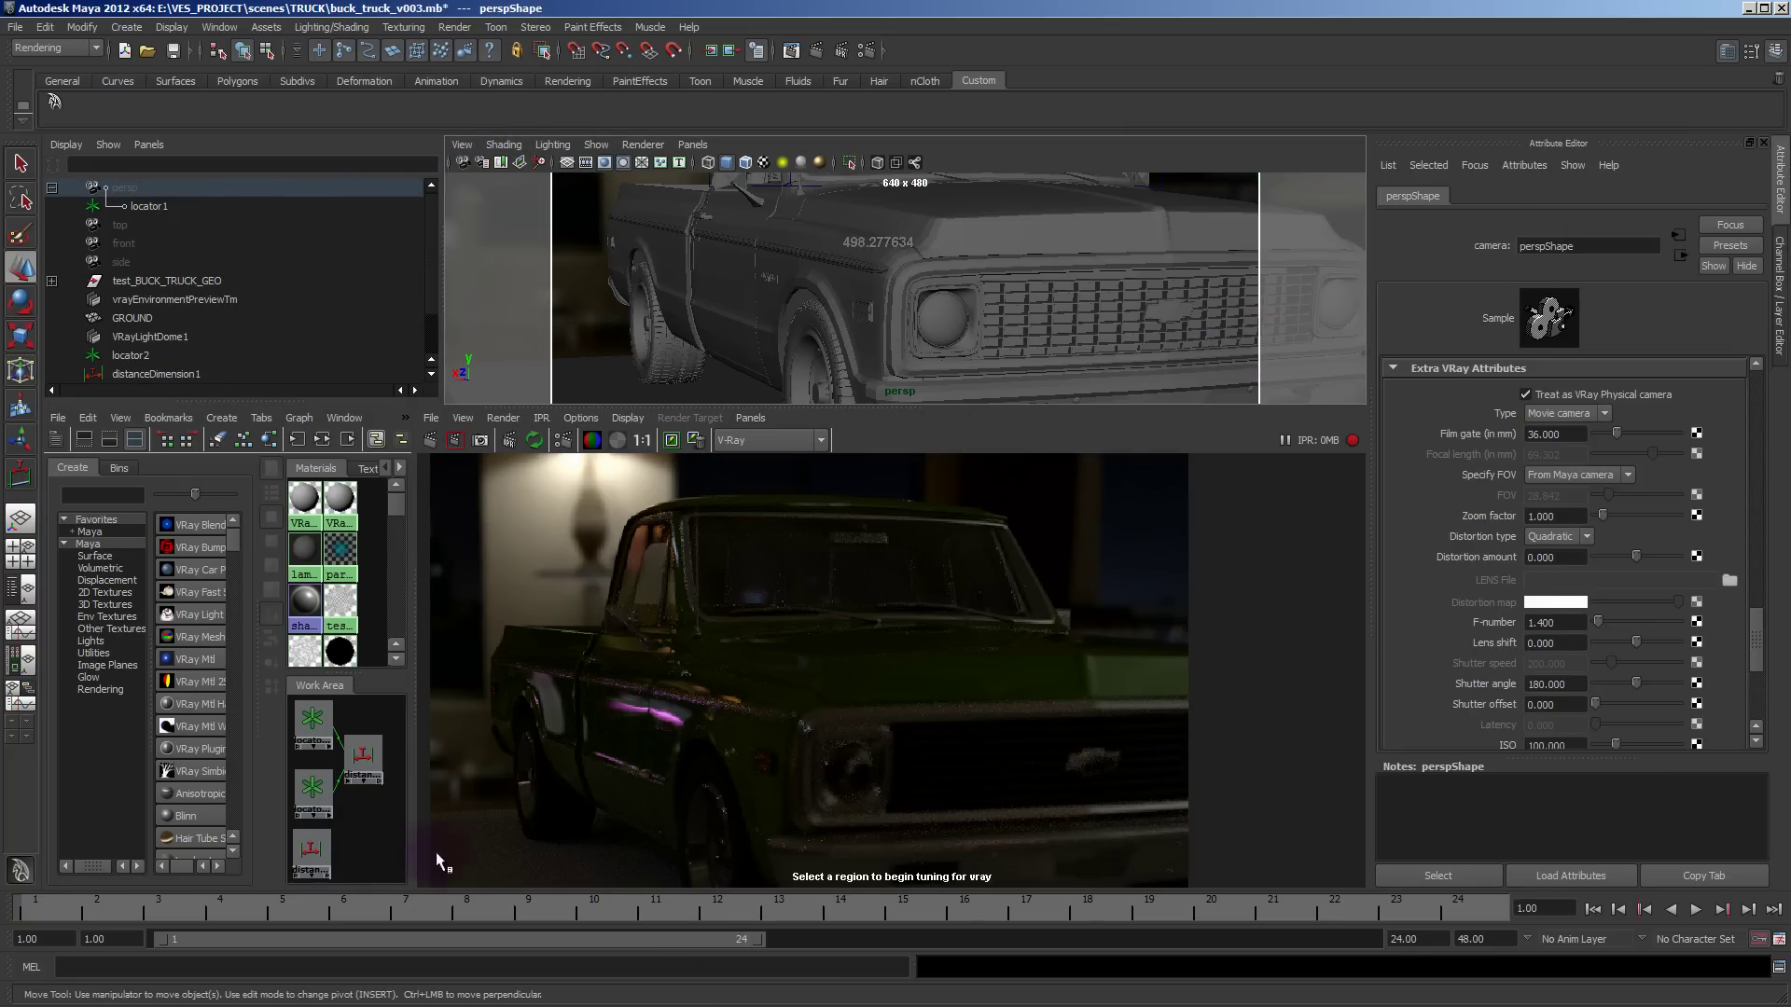
{"action": "scroll", "coordinate": [1489, 616], "scroll_direction": "down", "scroll_amount": 3}
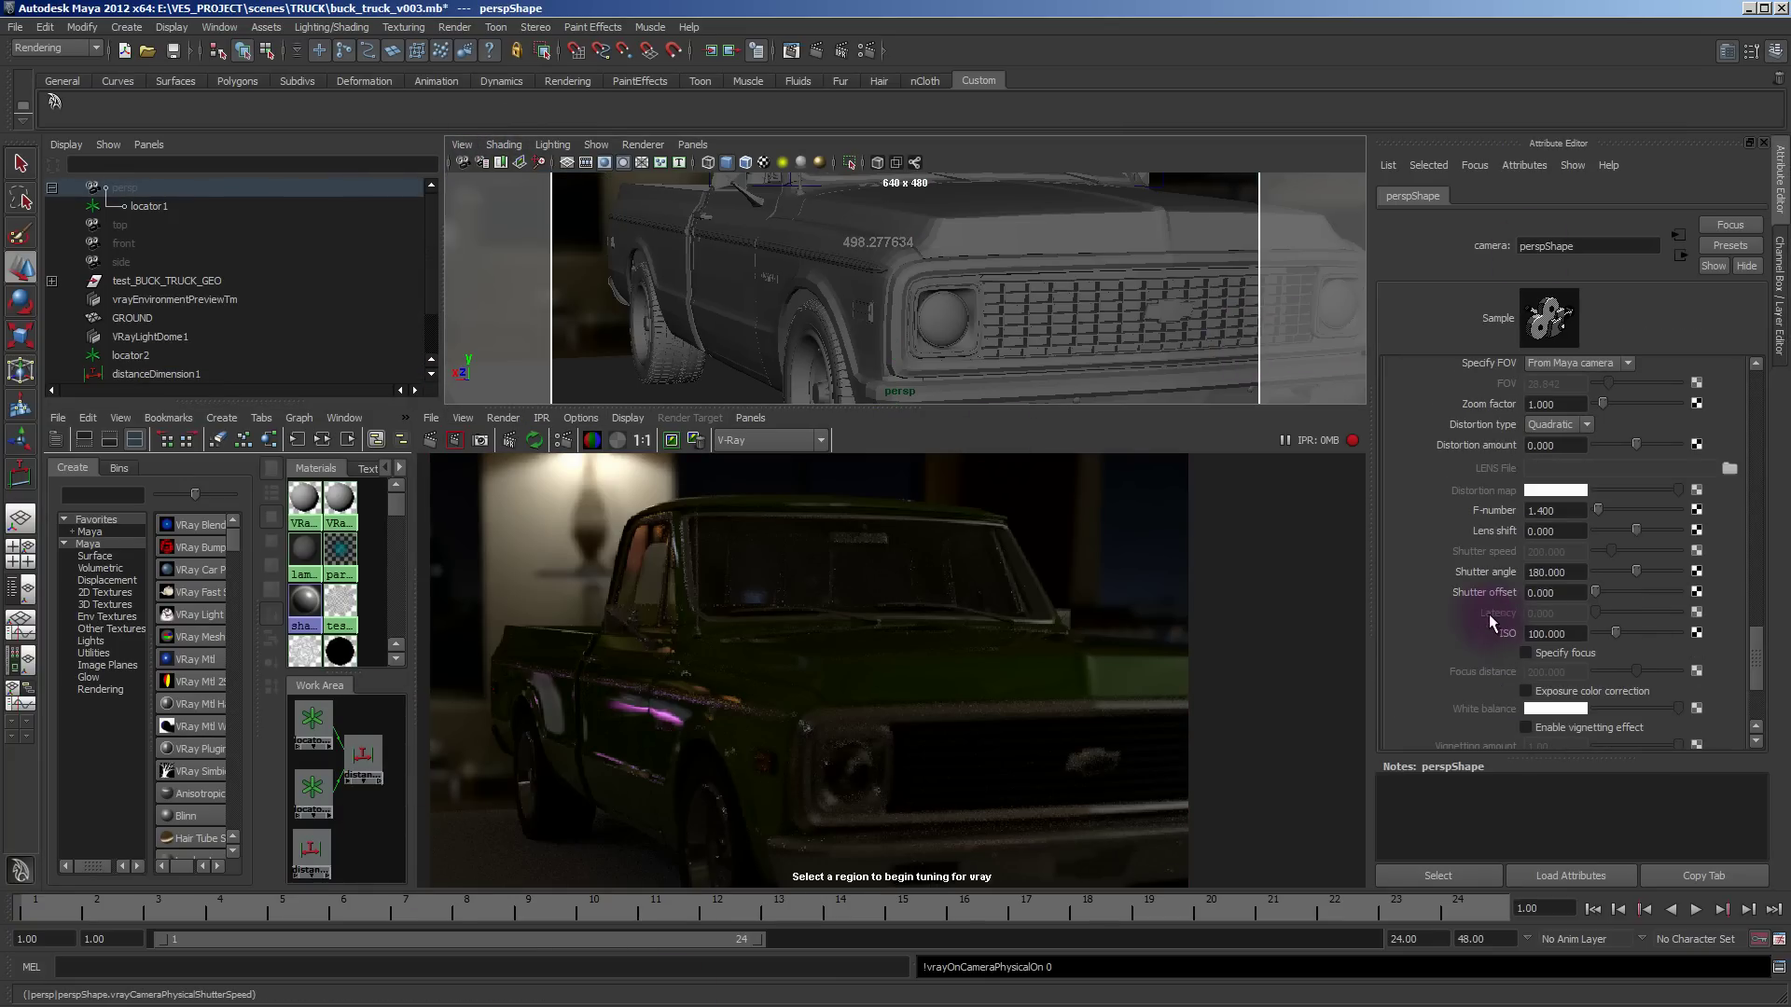
{"action": "left_click", "coordinate": [1556, 656]}
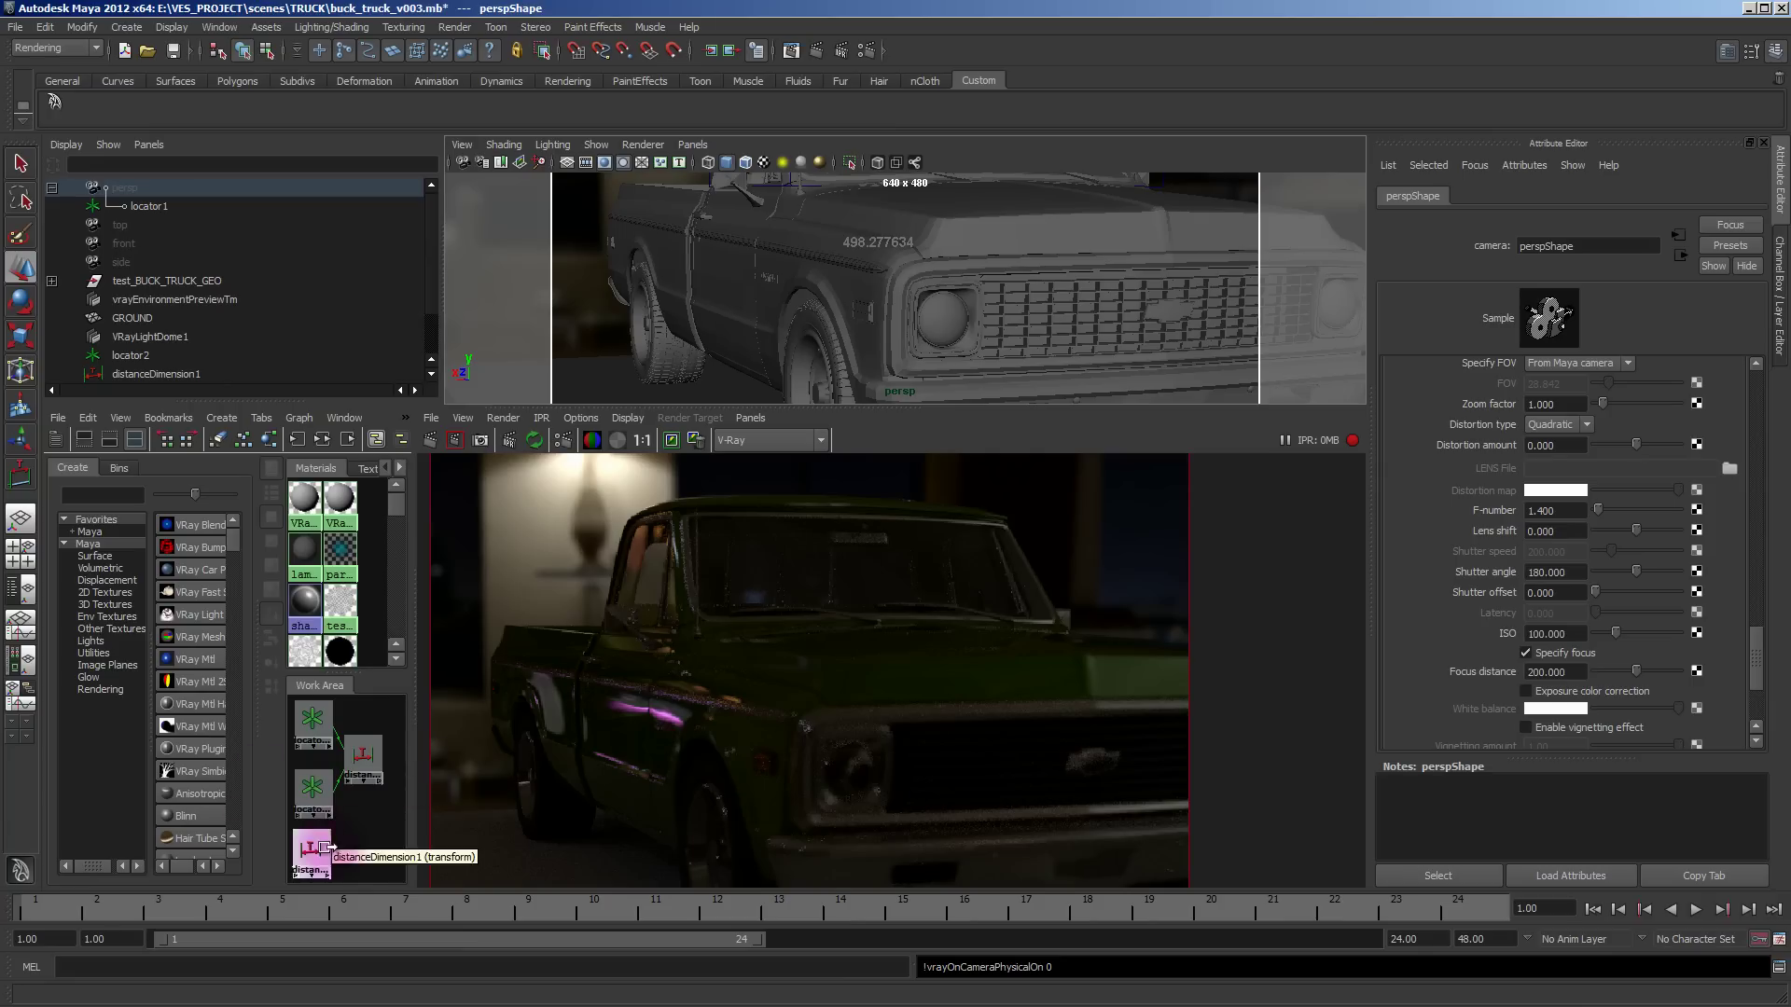
{"action": "middle_click_drag", "start_coordinate": [362, 763], "coordinate": [1498, 672]}
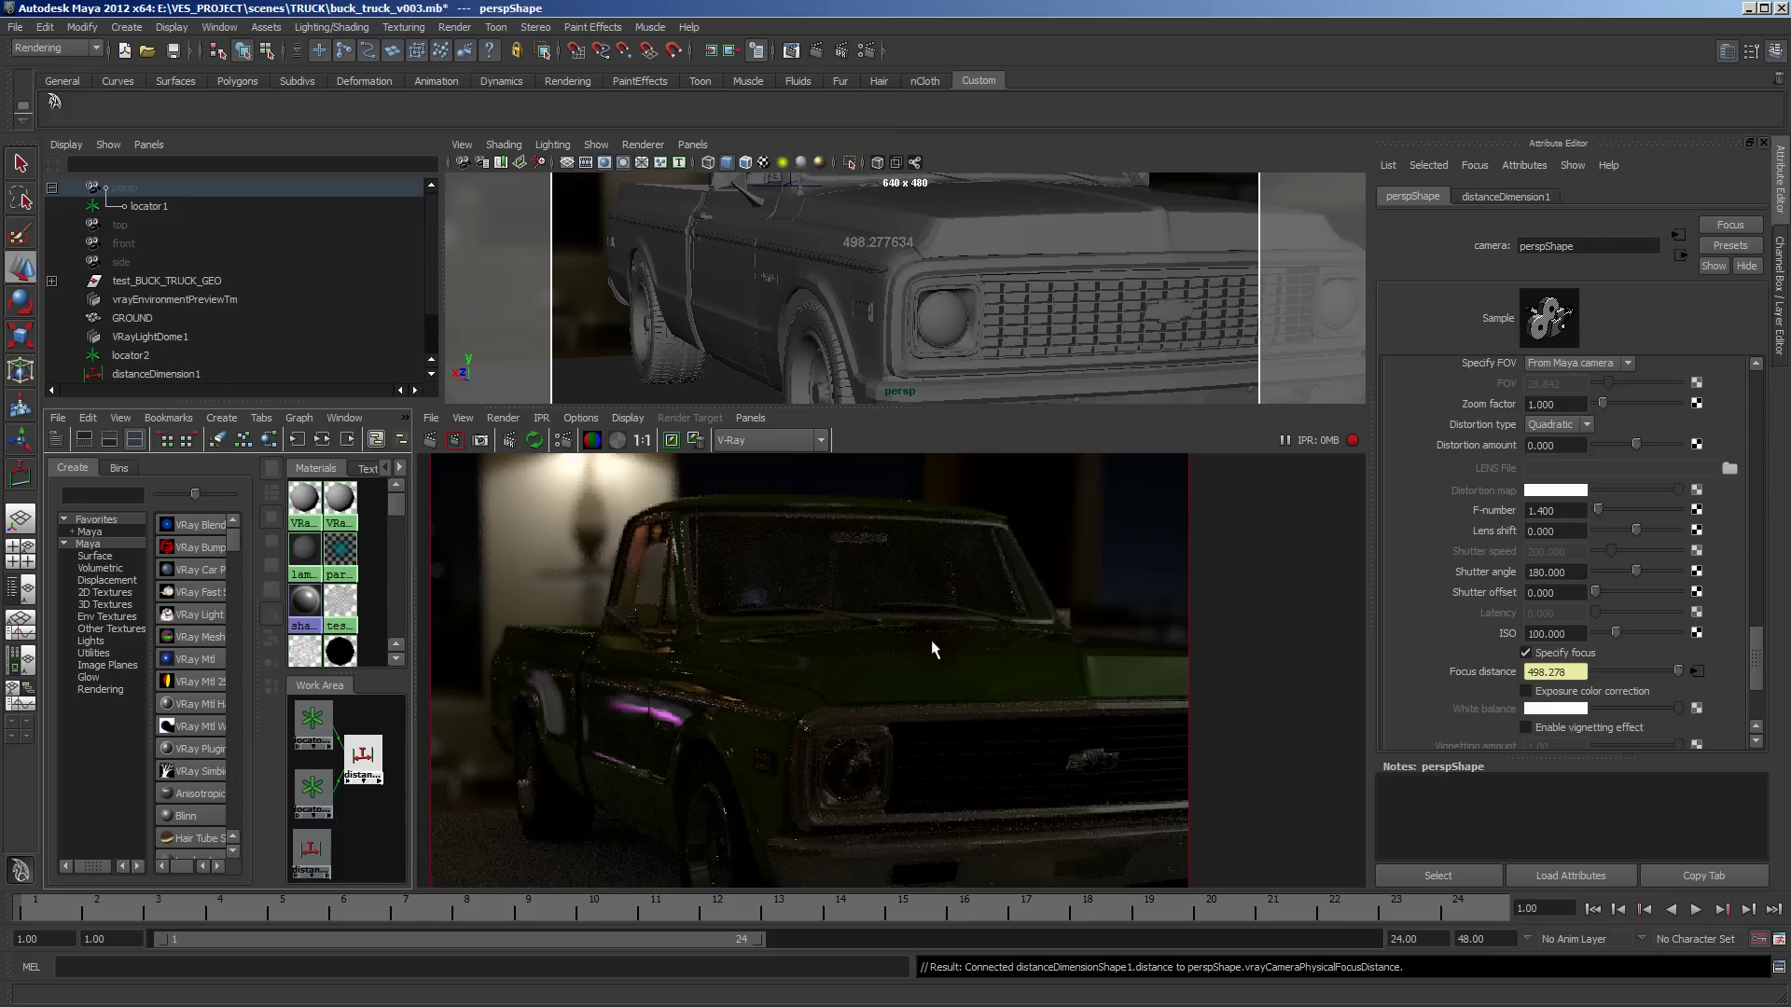
Reframe the persp camera from several angles and distances around the truck's front and examine focus and depth of field in the IPR render.
{"action": "middle_click_drag", "start_coordinate": [808, 720], "coordinate": [792, 624], "text": "alt"}
{"action": "right_click_drag", "start_coordinate": [792, 624], "coordinate": [933, 780], "text": "alt"}
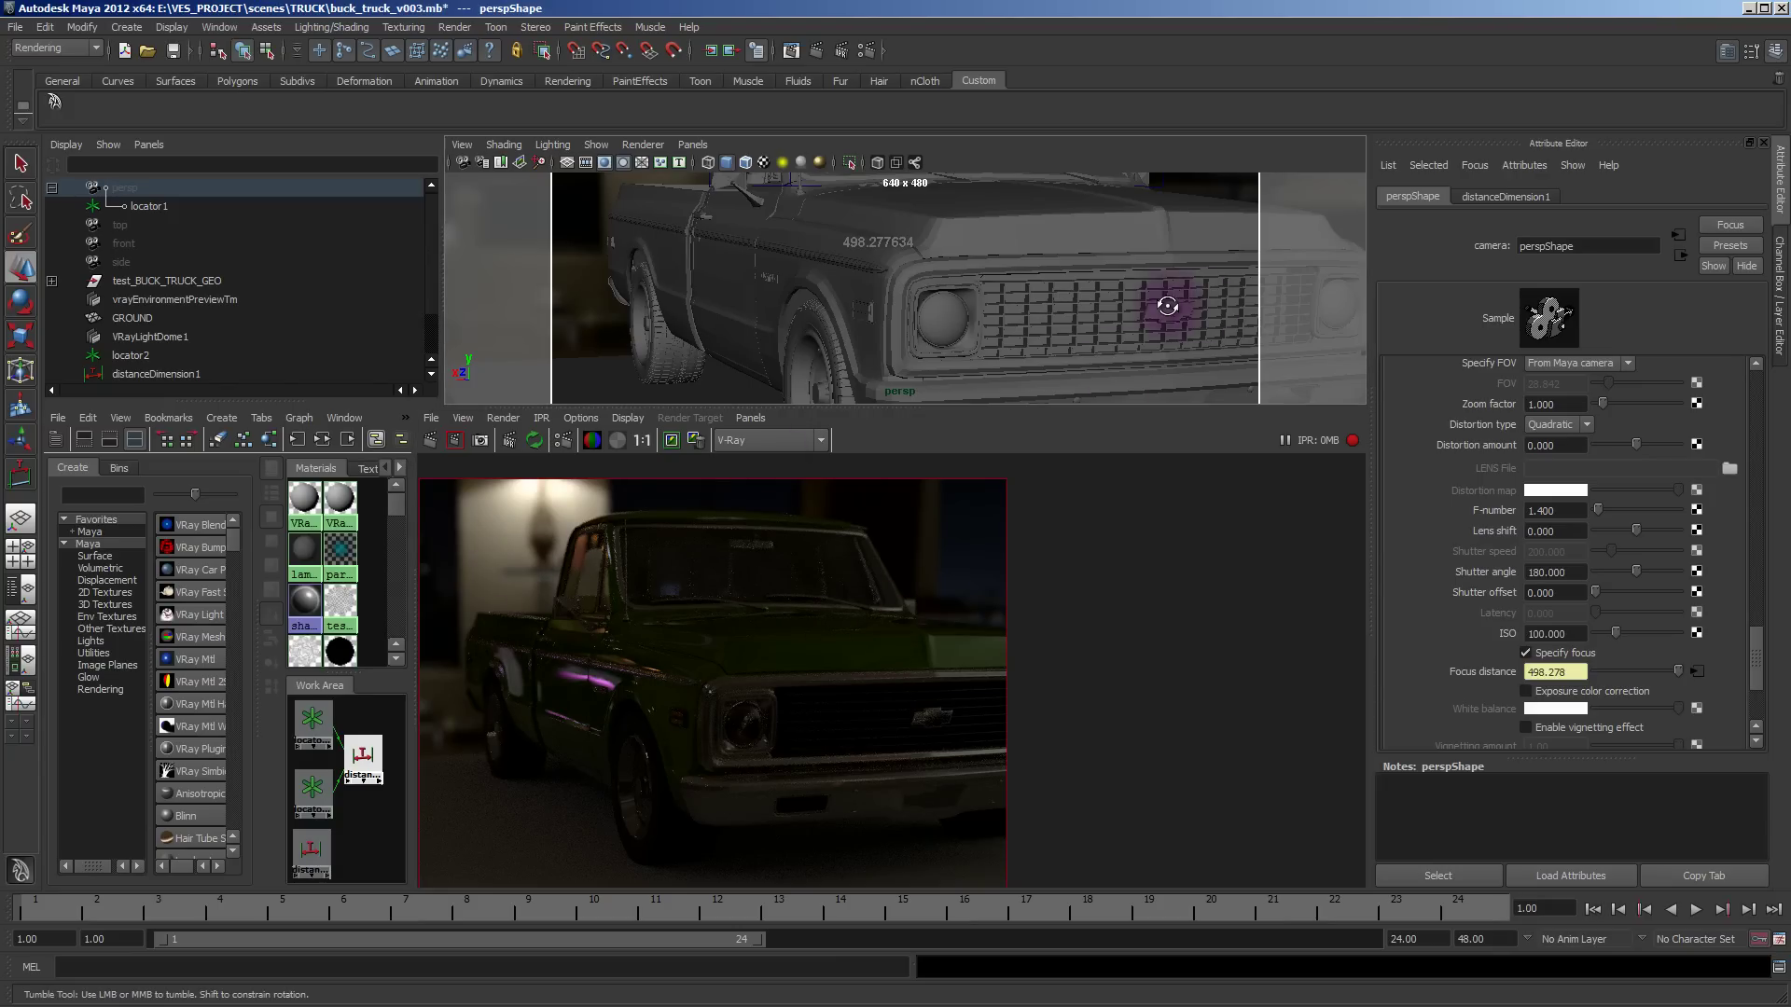
{"action": "left_click_drag", "start_coordinate": [1119, 308], "coordinate": [1022, 282], "text": "alt"}
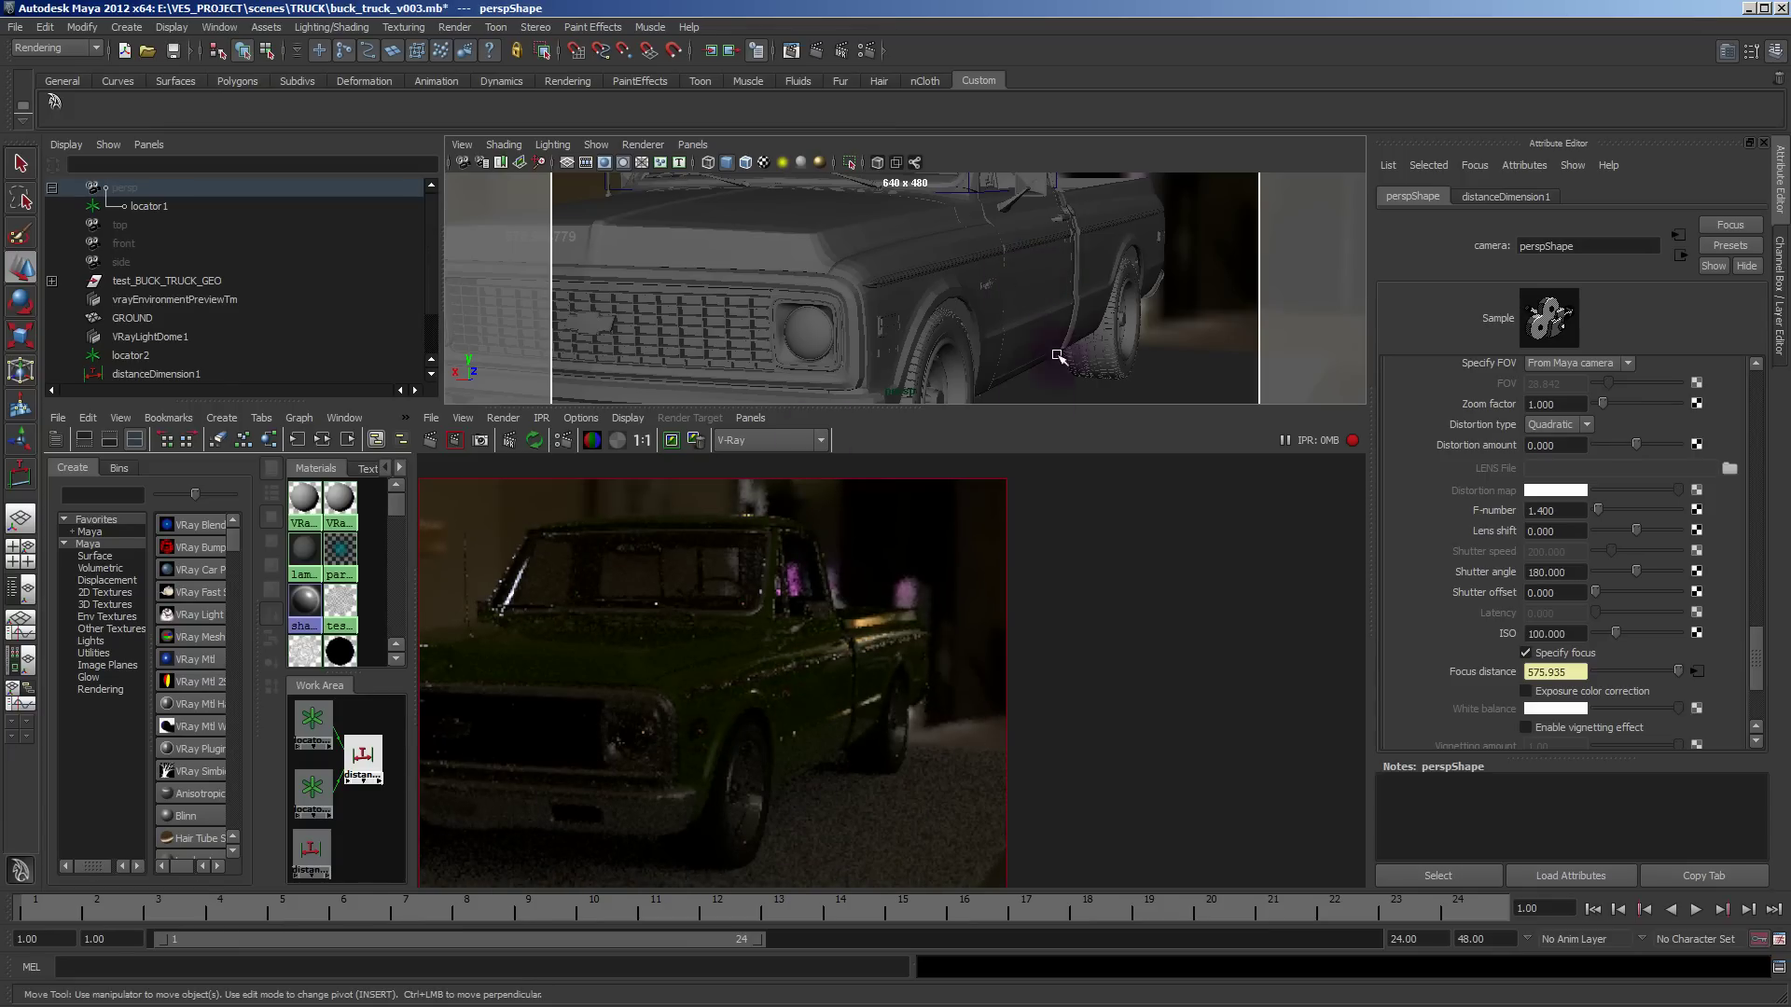
{"action": "right_click_drag", "start_coordinate": [1066, 359], "coordinate": [1012, 325], "text": "alt"}
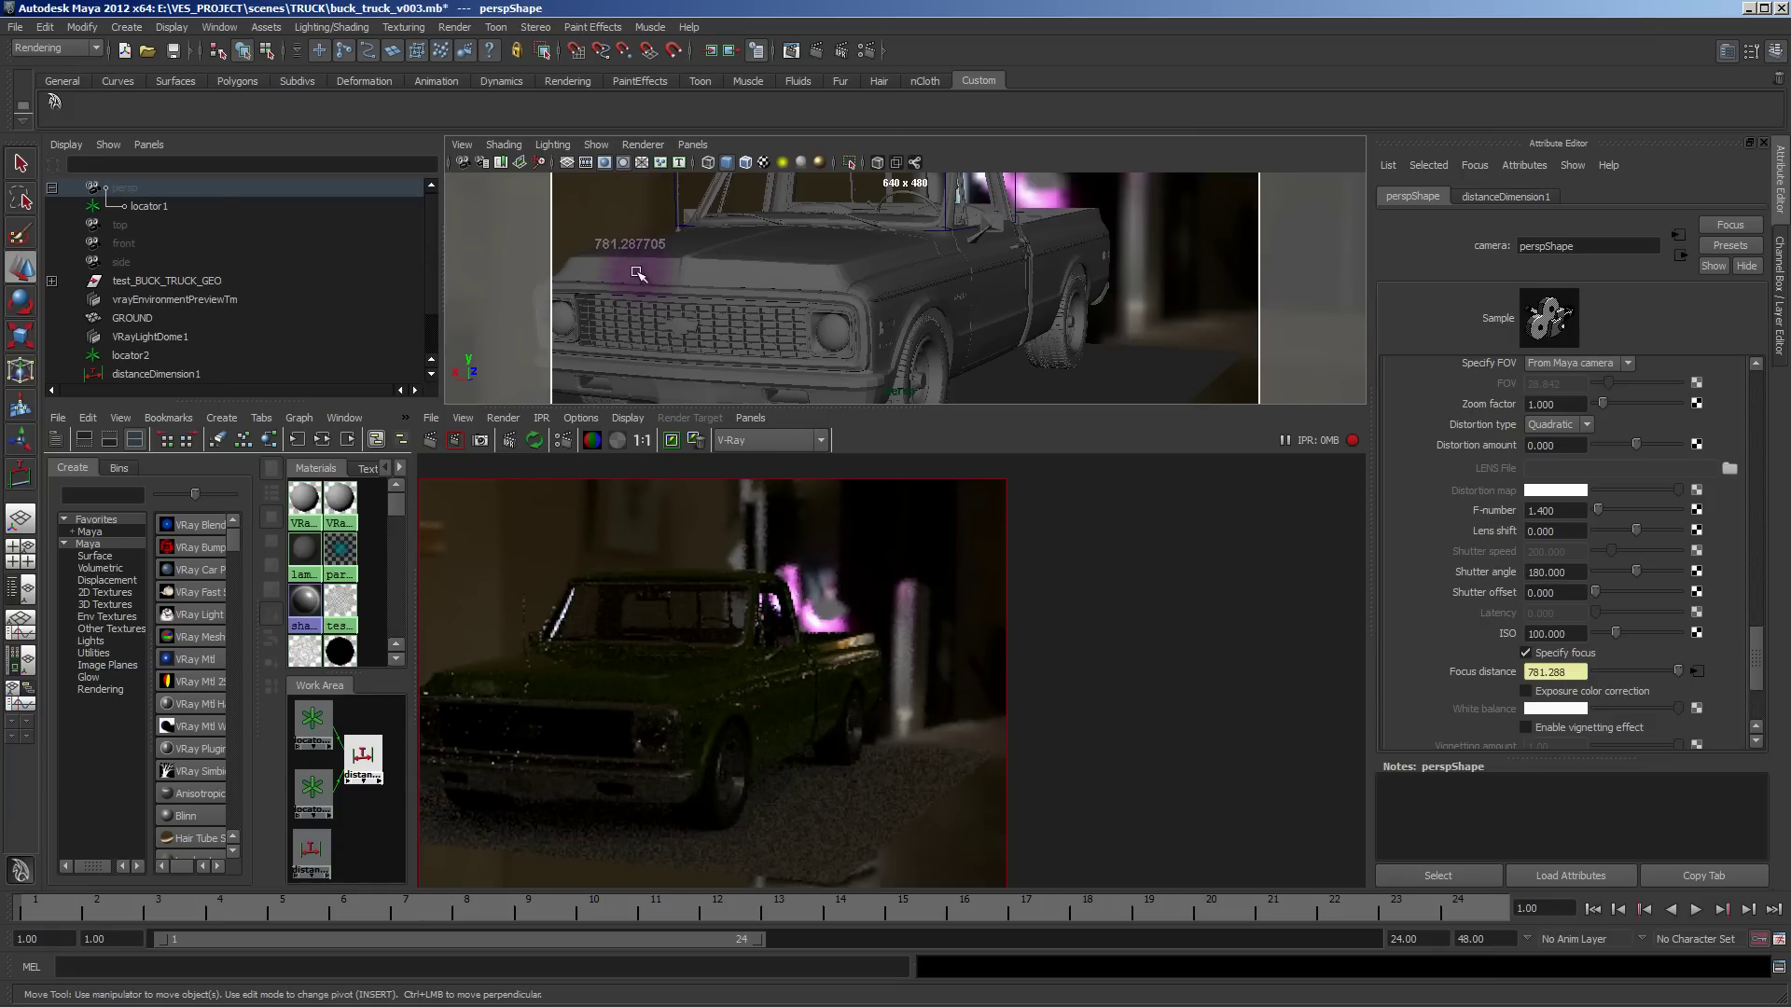
{"action": "left_click_drag", "start_coordinate": [628, 252], "coordinate": [971, 303], "text": "alt"}
{"action": "left_click_drag", "start_coordinate": [1082, 270], "coordinate": [1008, 283], "text": "alt"}
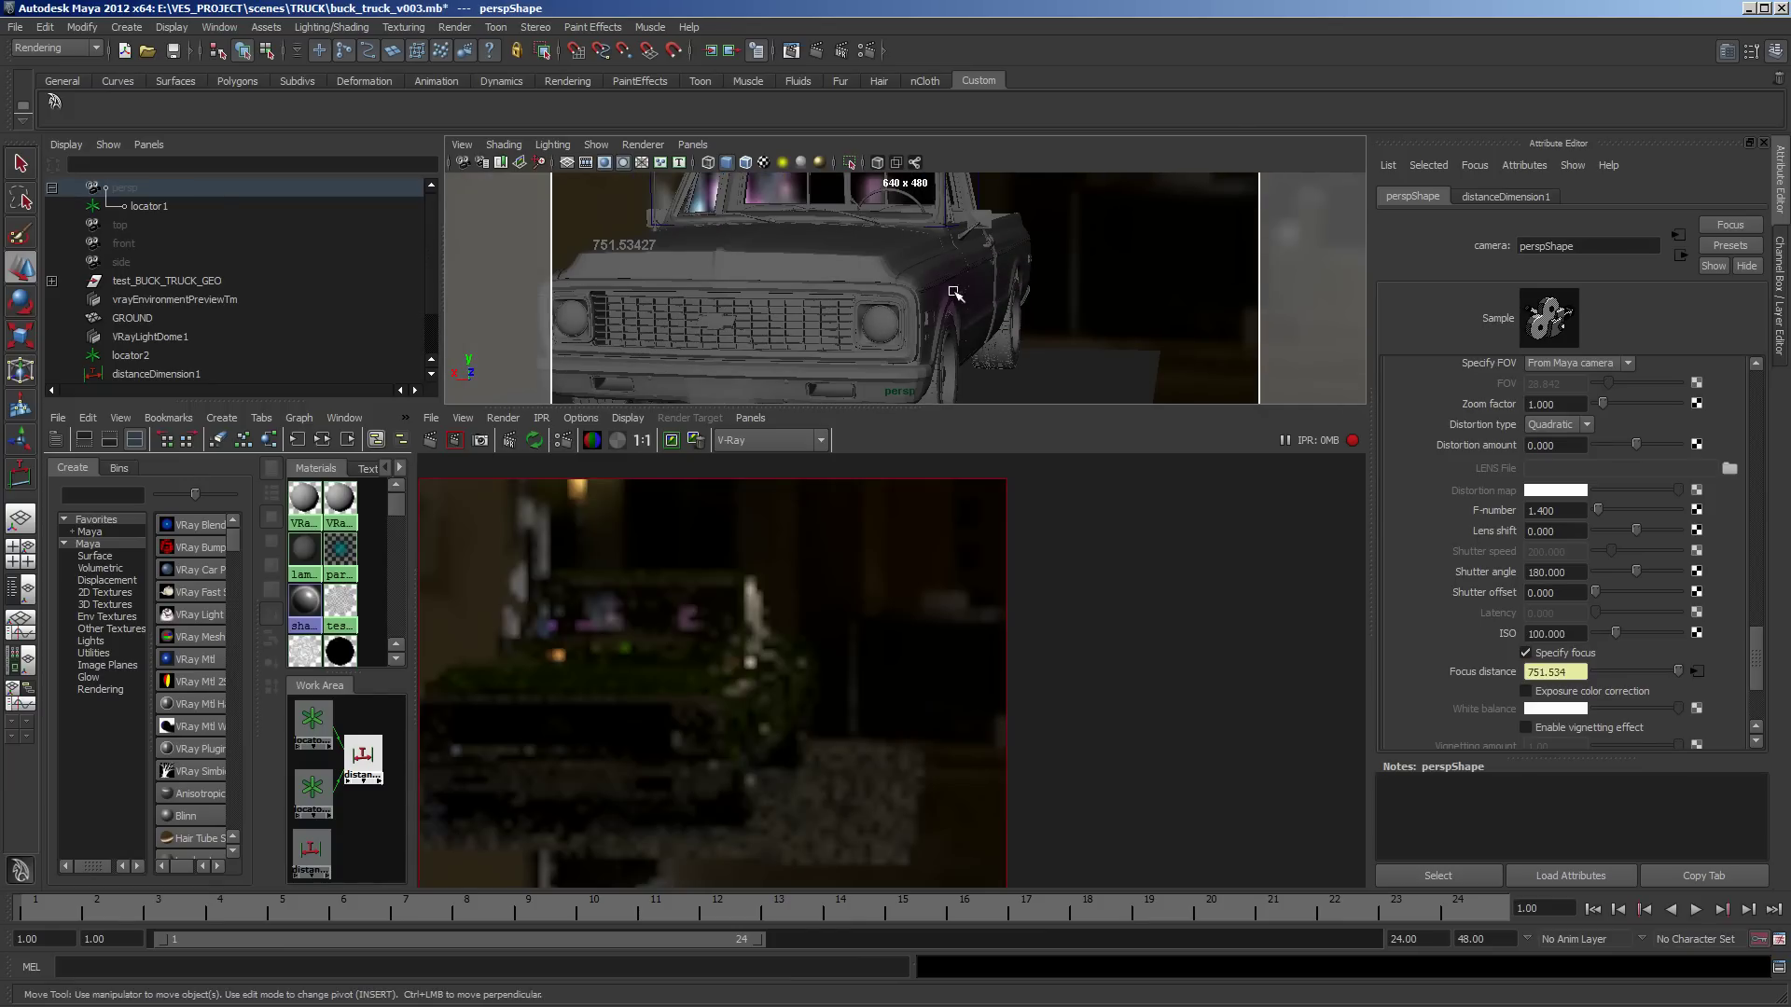
{"action": "left_click_drag", "start_coordinate": [1104, 248], "coordinate": [1015, 257], "text": "alt"}
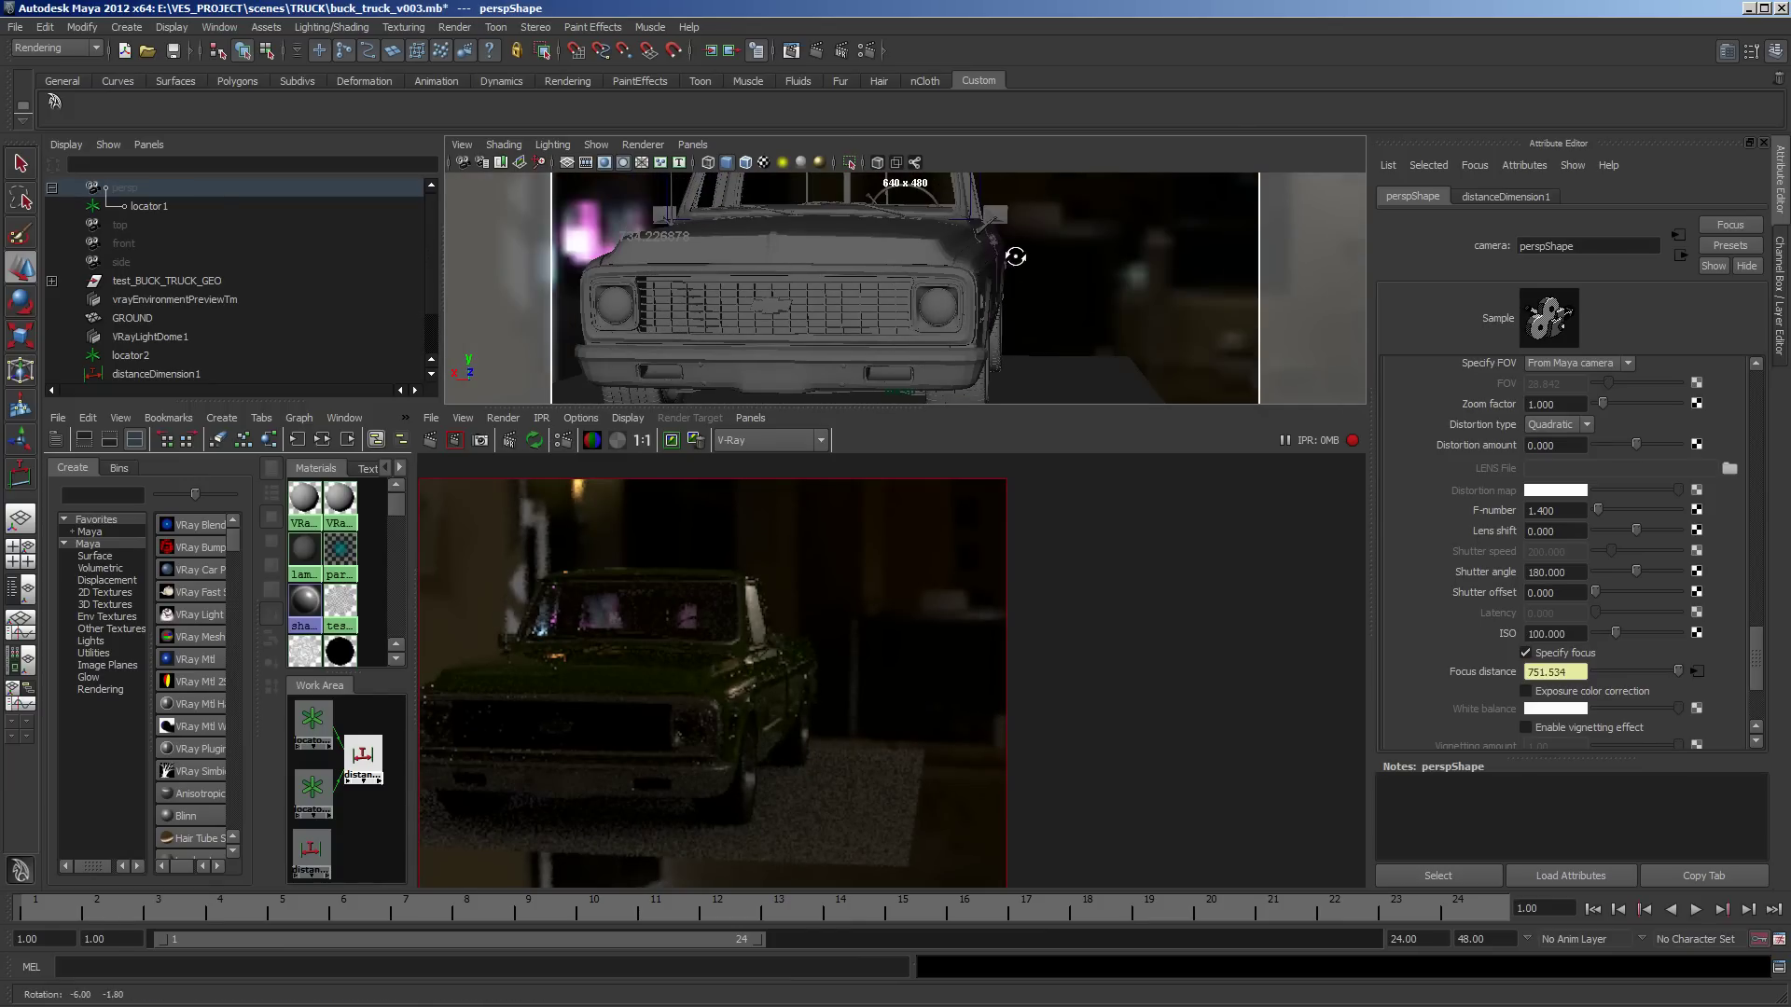
{"action": "middle_click_drag", "start_coordinate": [1013, 262], "coordinate": [915, 268], "text": "alt"}
{"action": "right_click_drag", "start_coordinate": [915, 267], "coordinate": [969, 278], "text": "alt"}
{"action": "left_click_drag", "start_coordinate": [968, 278], "coordinate": [1000, 253], "text": "alt"}
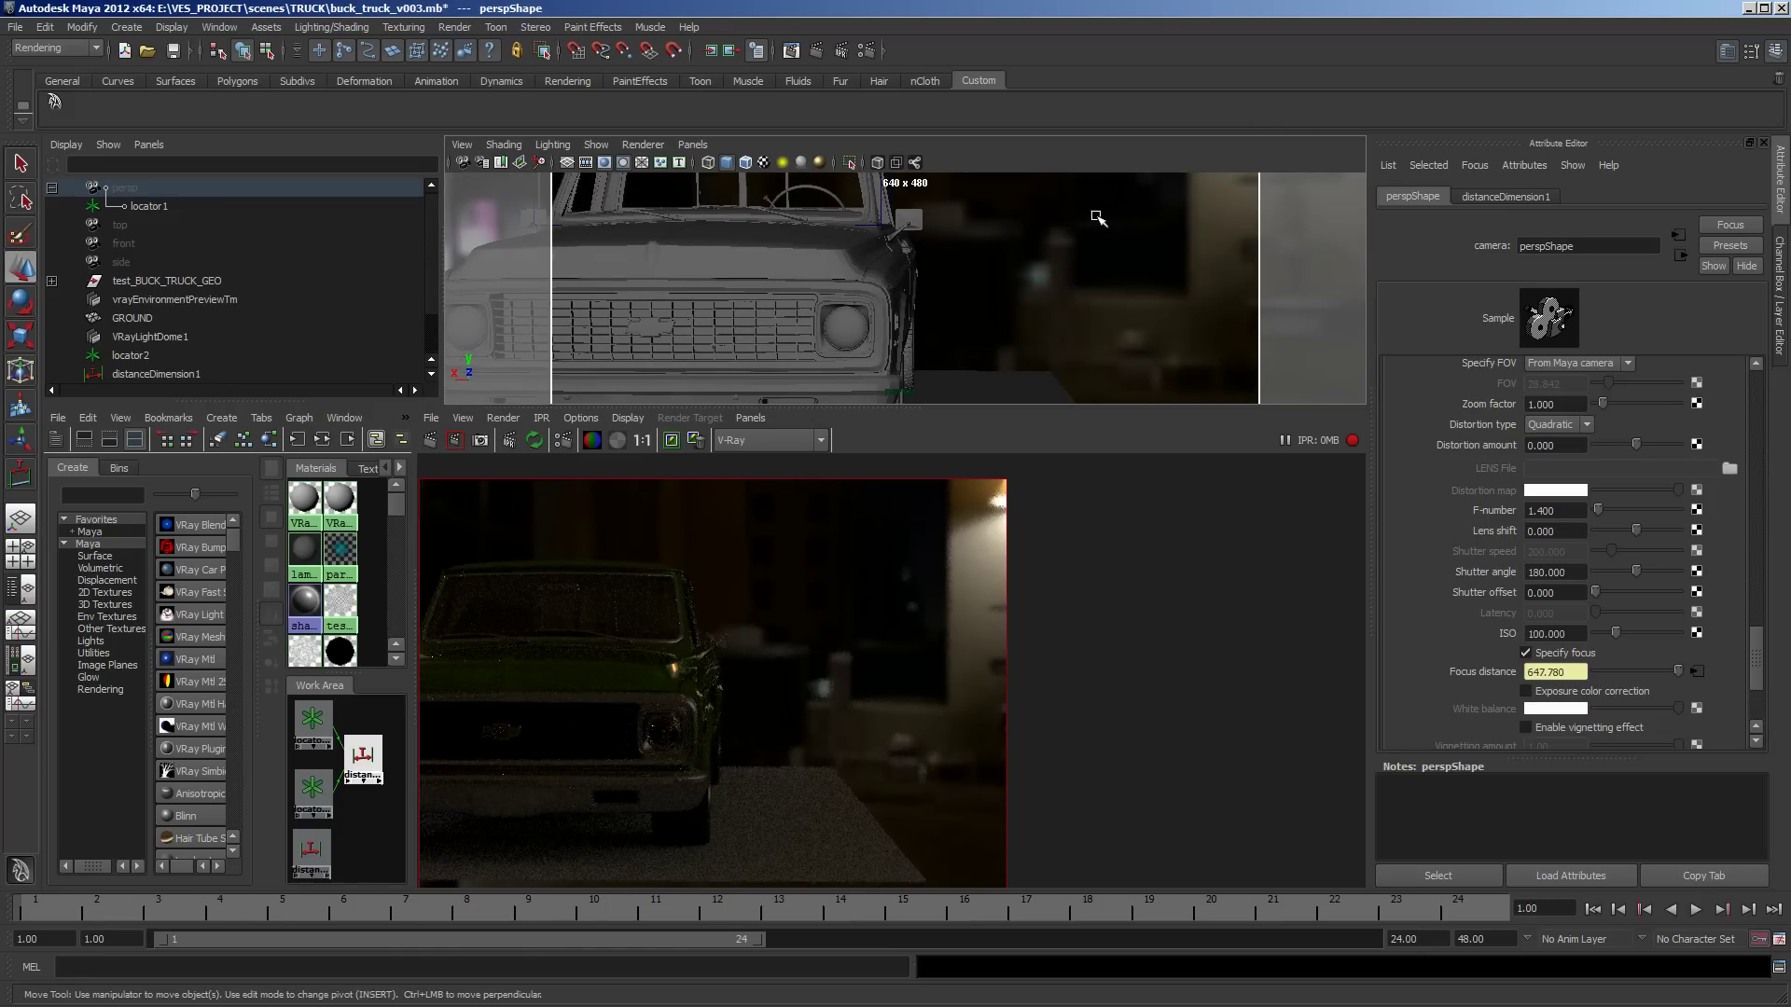
{"action": "middle_click_drag", "start_coordinate": [1098, 217], "coordinate": [1108, 276], "text": "alt"}
{"action": "left_click_drag", "start_coordinate": [1108, 277], "coordinate": [1119, 244], "text": "alt"}
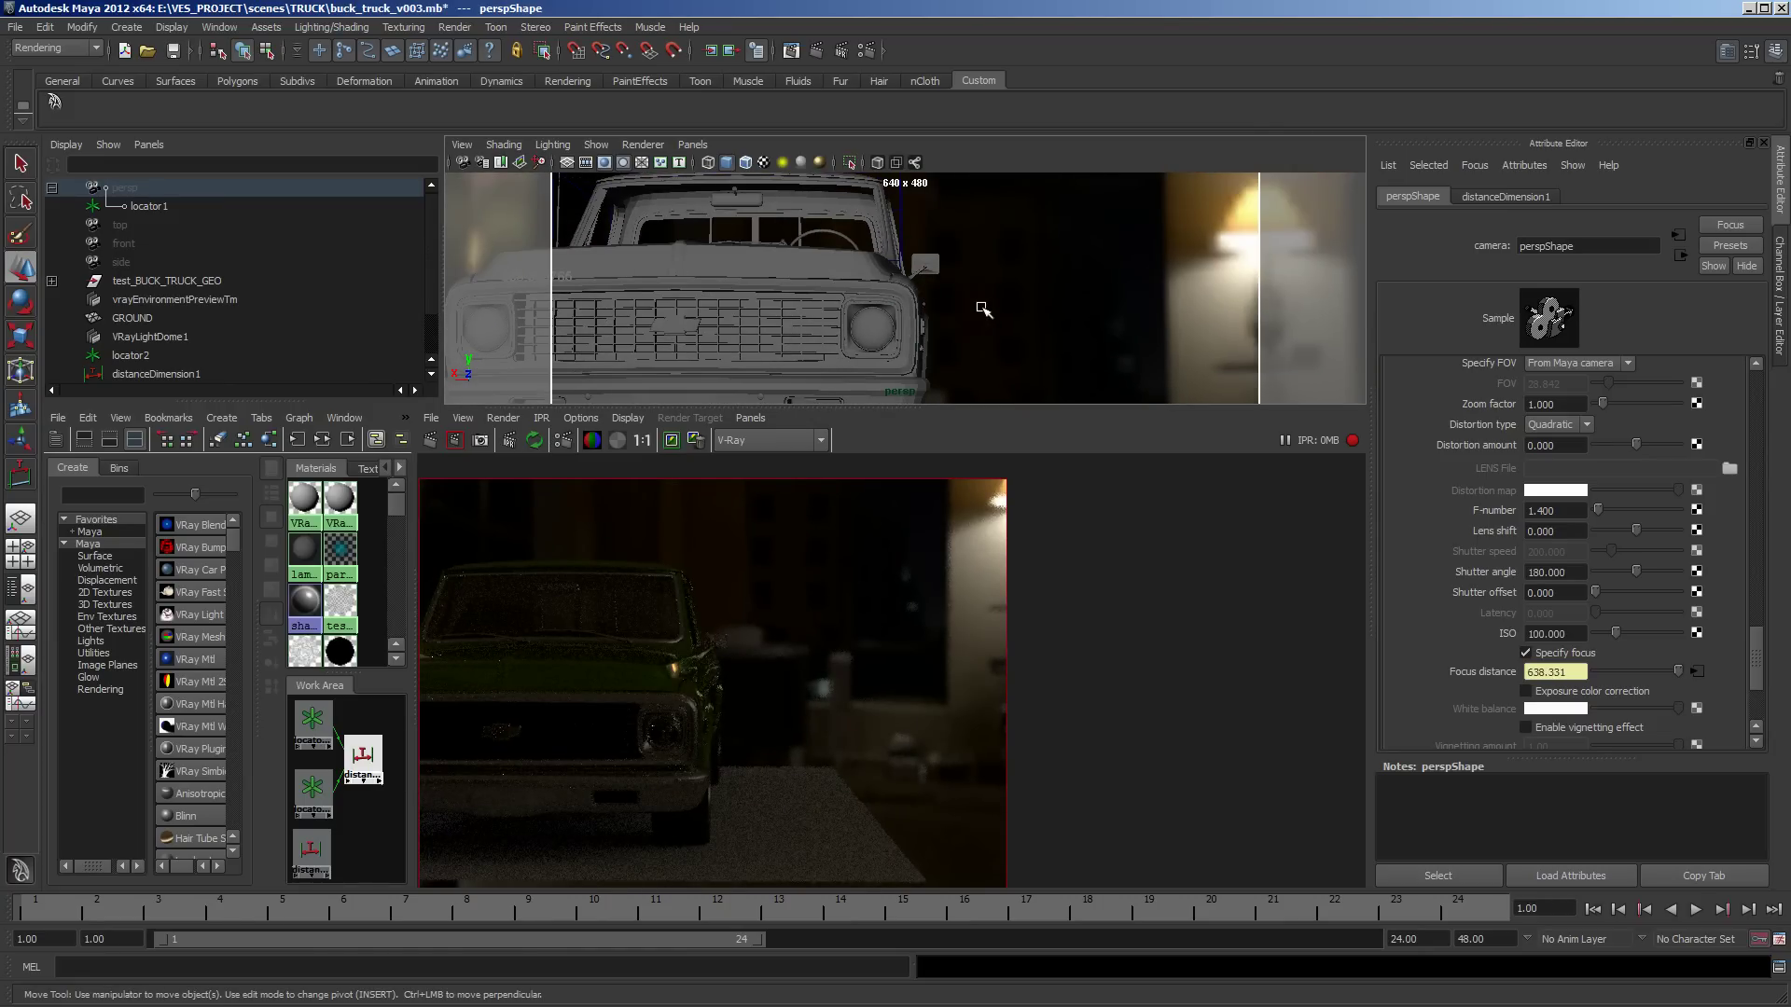
{"action": "left_click_drag", "start_coordinate": [1031, 336], "coordinate": [912, 305], "text": "alt"}
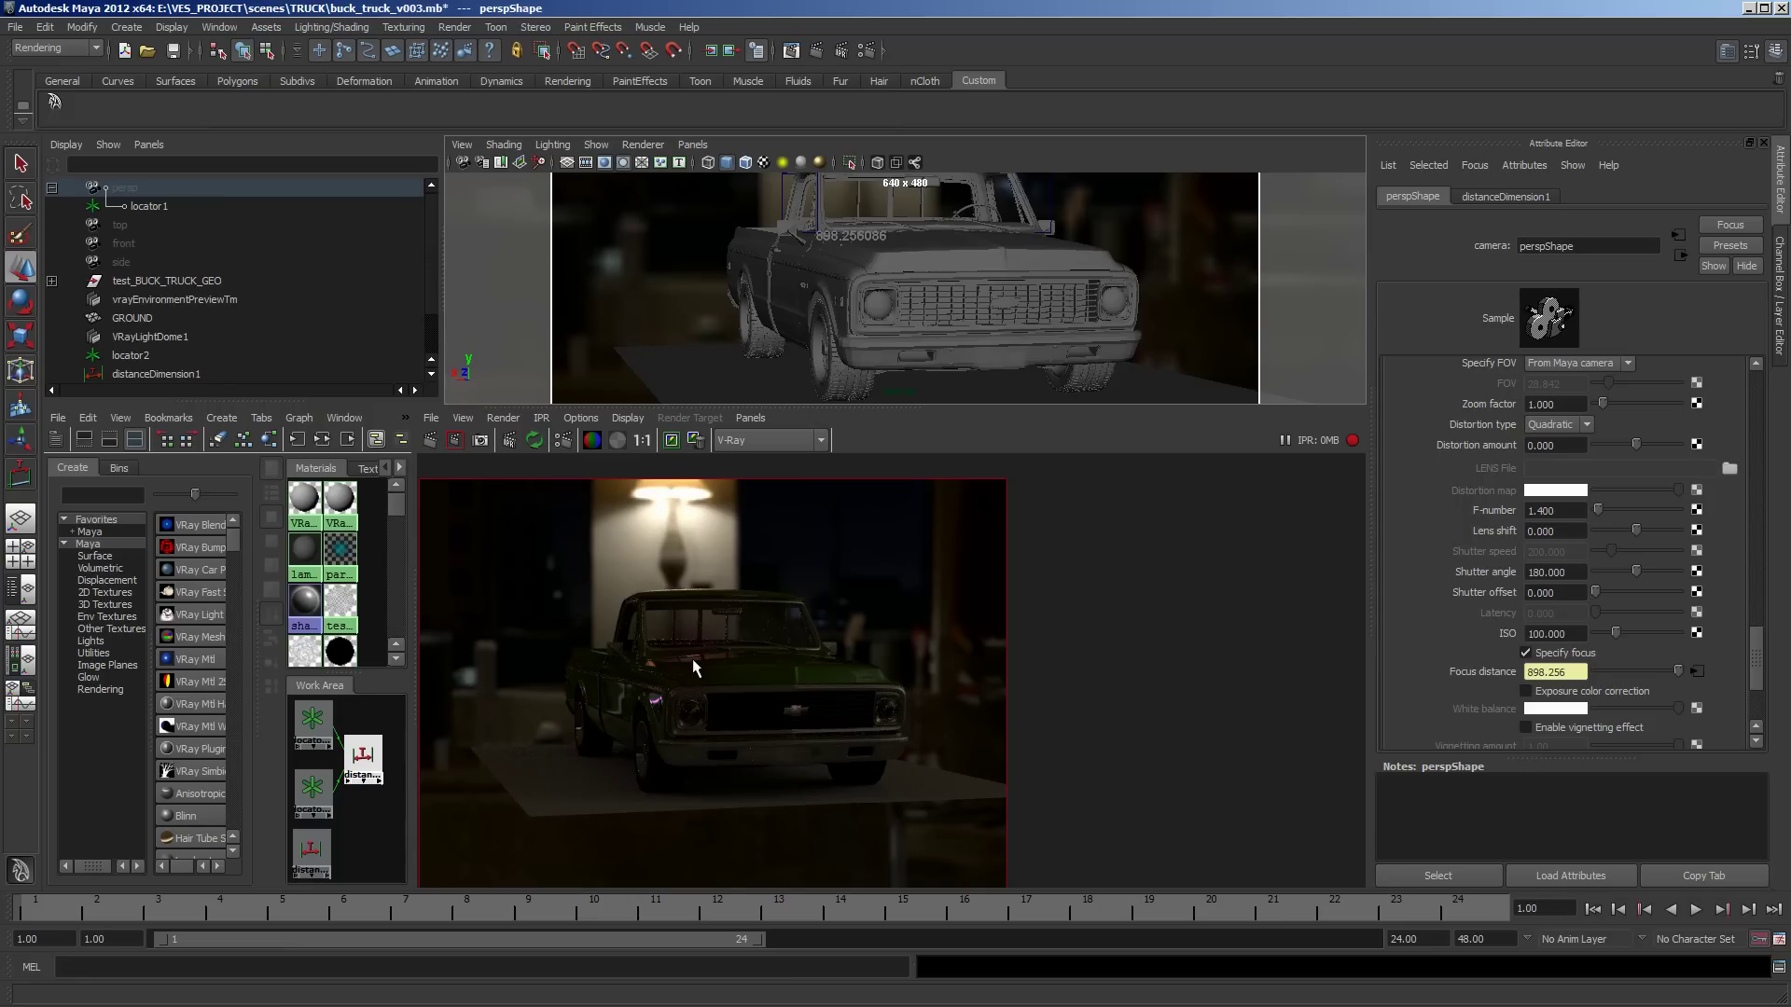
{"action": "middle_click_drag", "start_coordinate": [728, 765], "coordinate": [862, 658], "text": "alt"}
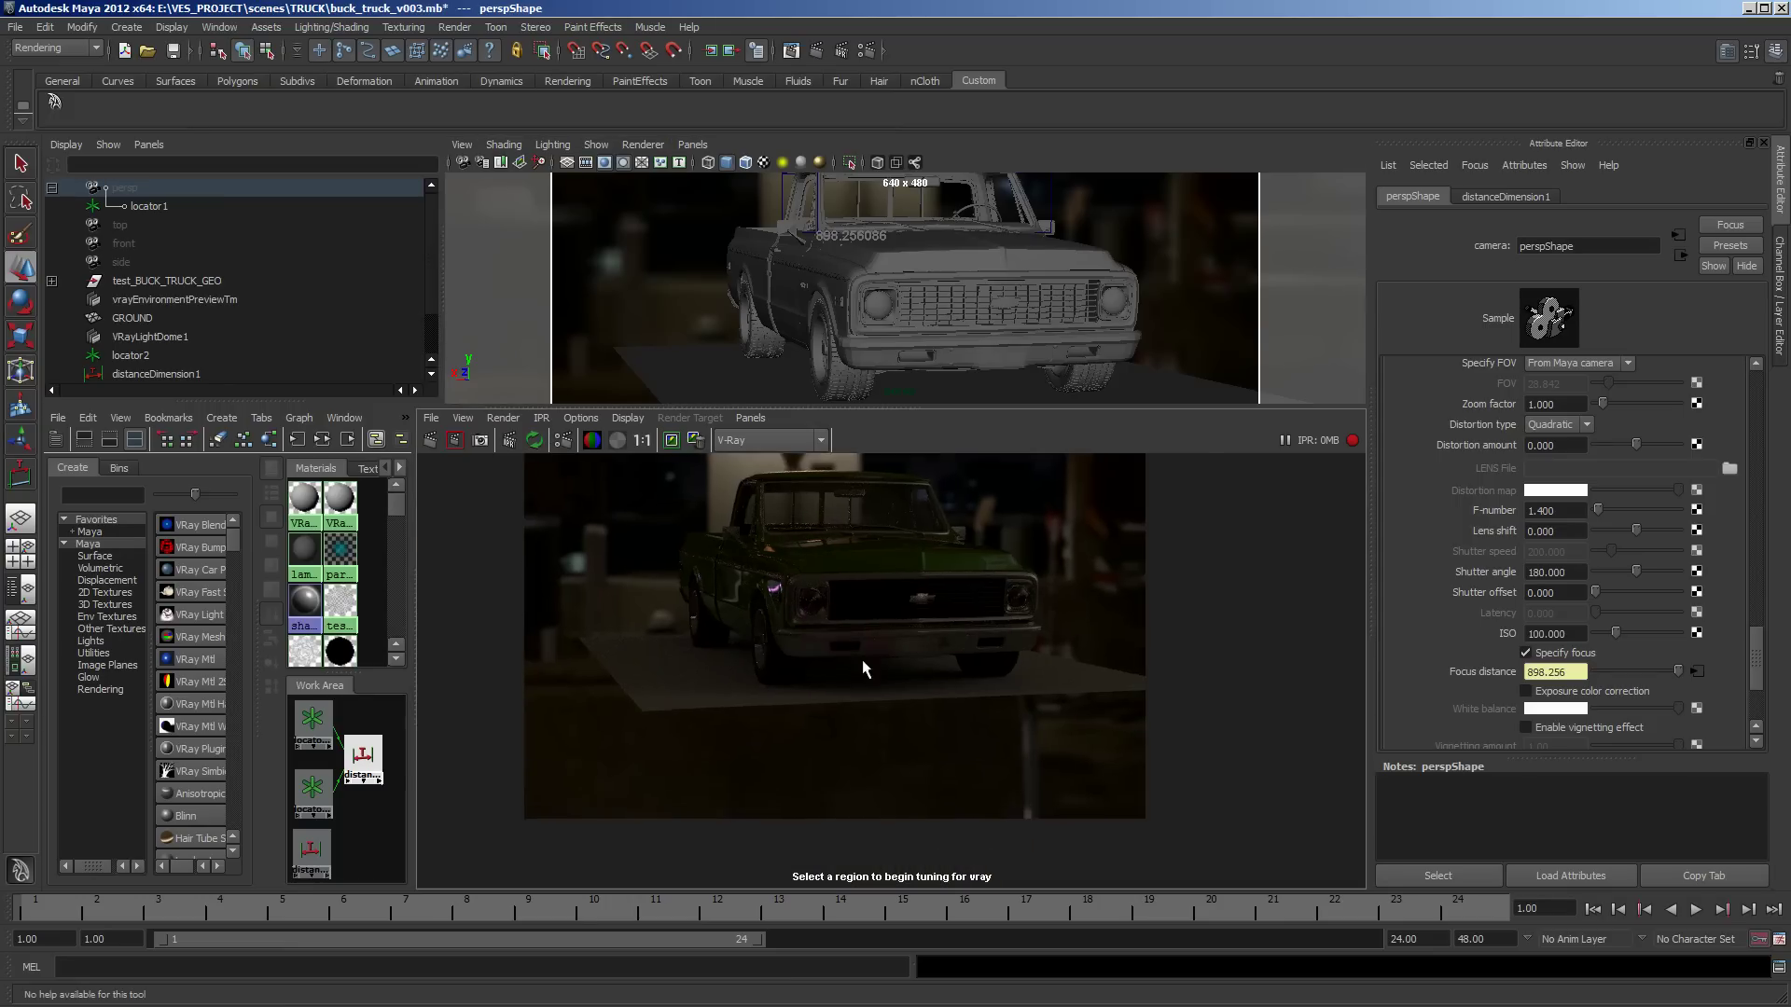
{"action": "right_click_drag", "start_coordinate": [862, 659], "coordinate": [989, 658], "text": "alt"}
{"action": "middle_click_drag", "start_coordinate": [796, 616], "coordinate": [836, 746], "text": "alt"}
{"action": "right_click_drag", "start_coordinate": [836, 746], "coordinate": [1103, 742], "text": "alt"}
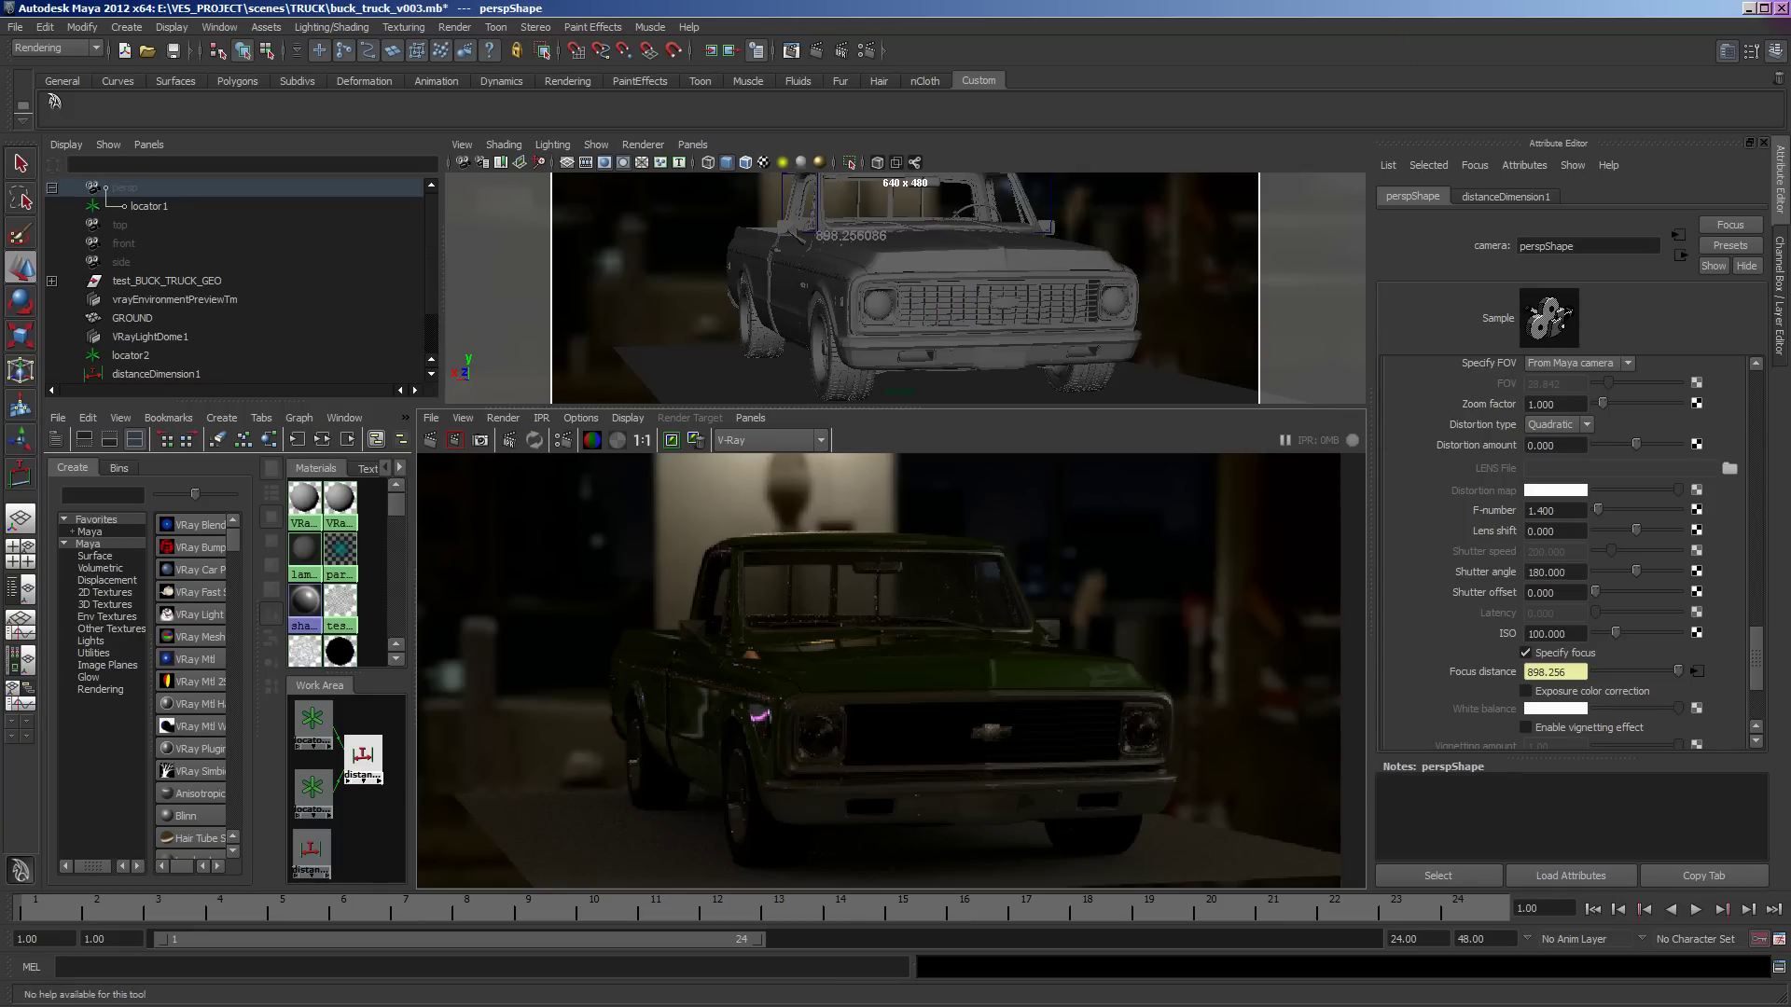
Switch to the NukeX composition COMP_OF_HDRS_v001.nk and find the first HDR read nodes in the node graph.
{"action": "left_click", "coordinate": [1748, 7]}
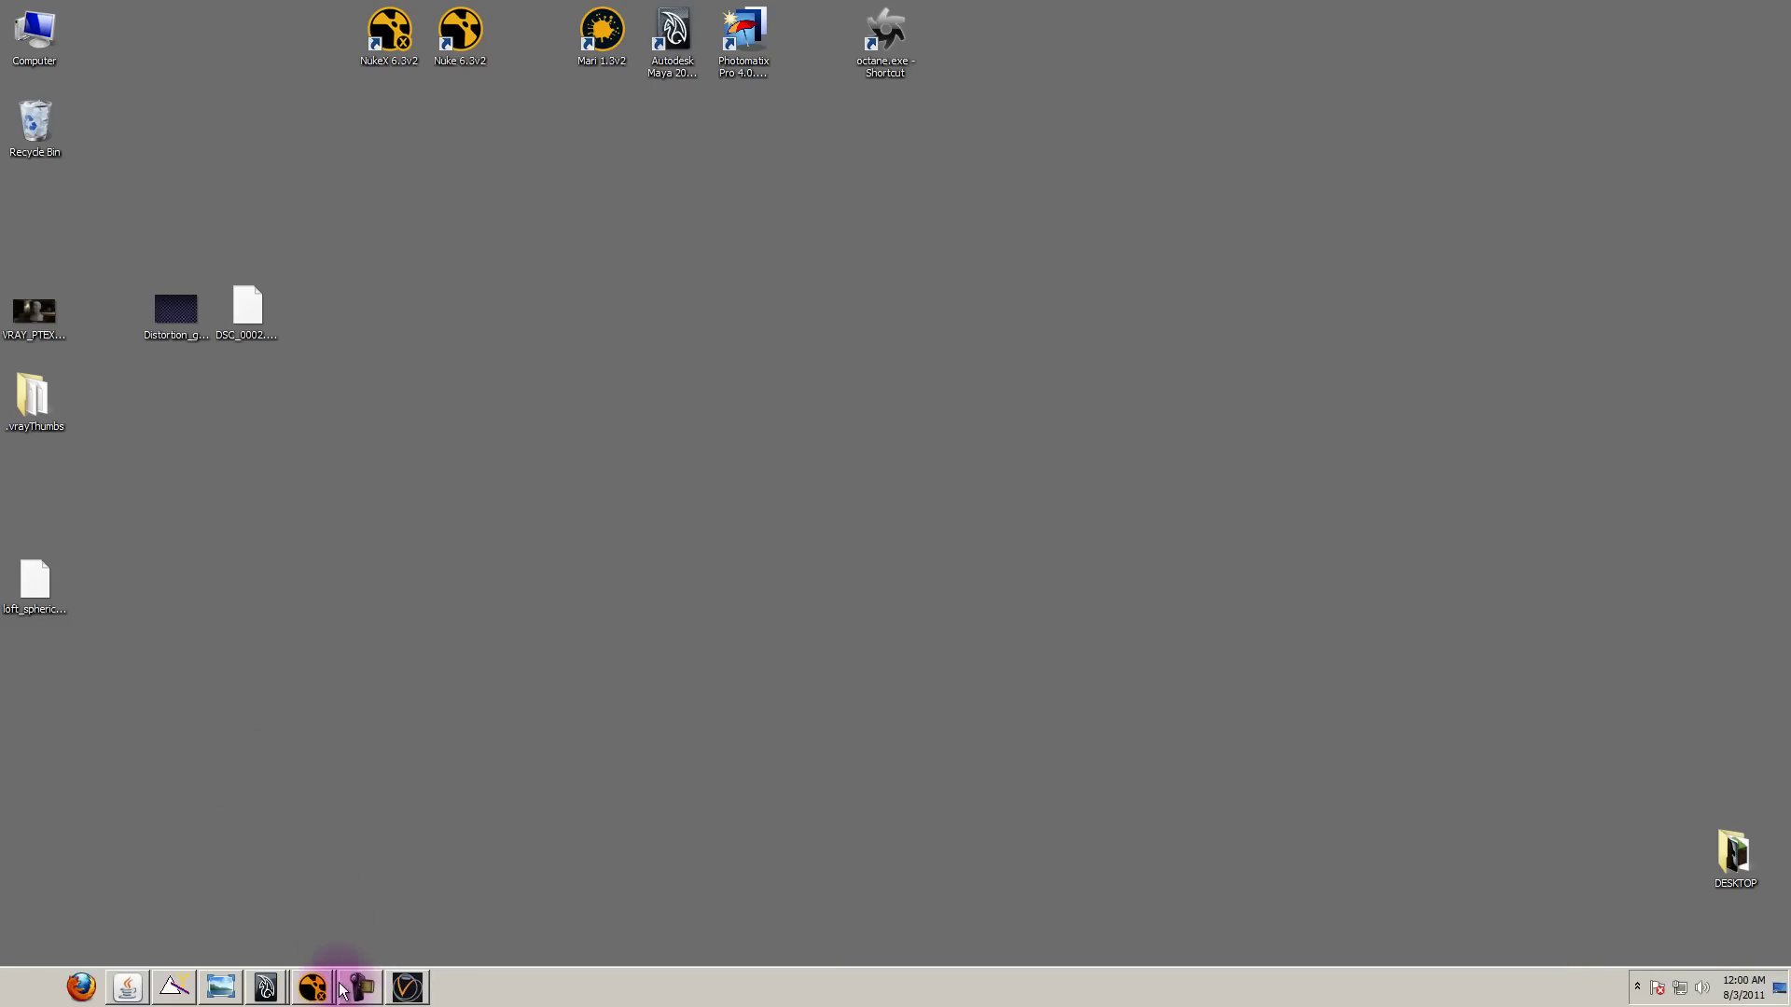
{"action": "left_click", "coordinate": [315, 990]}
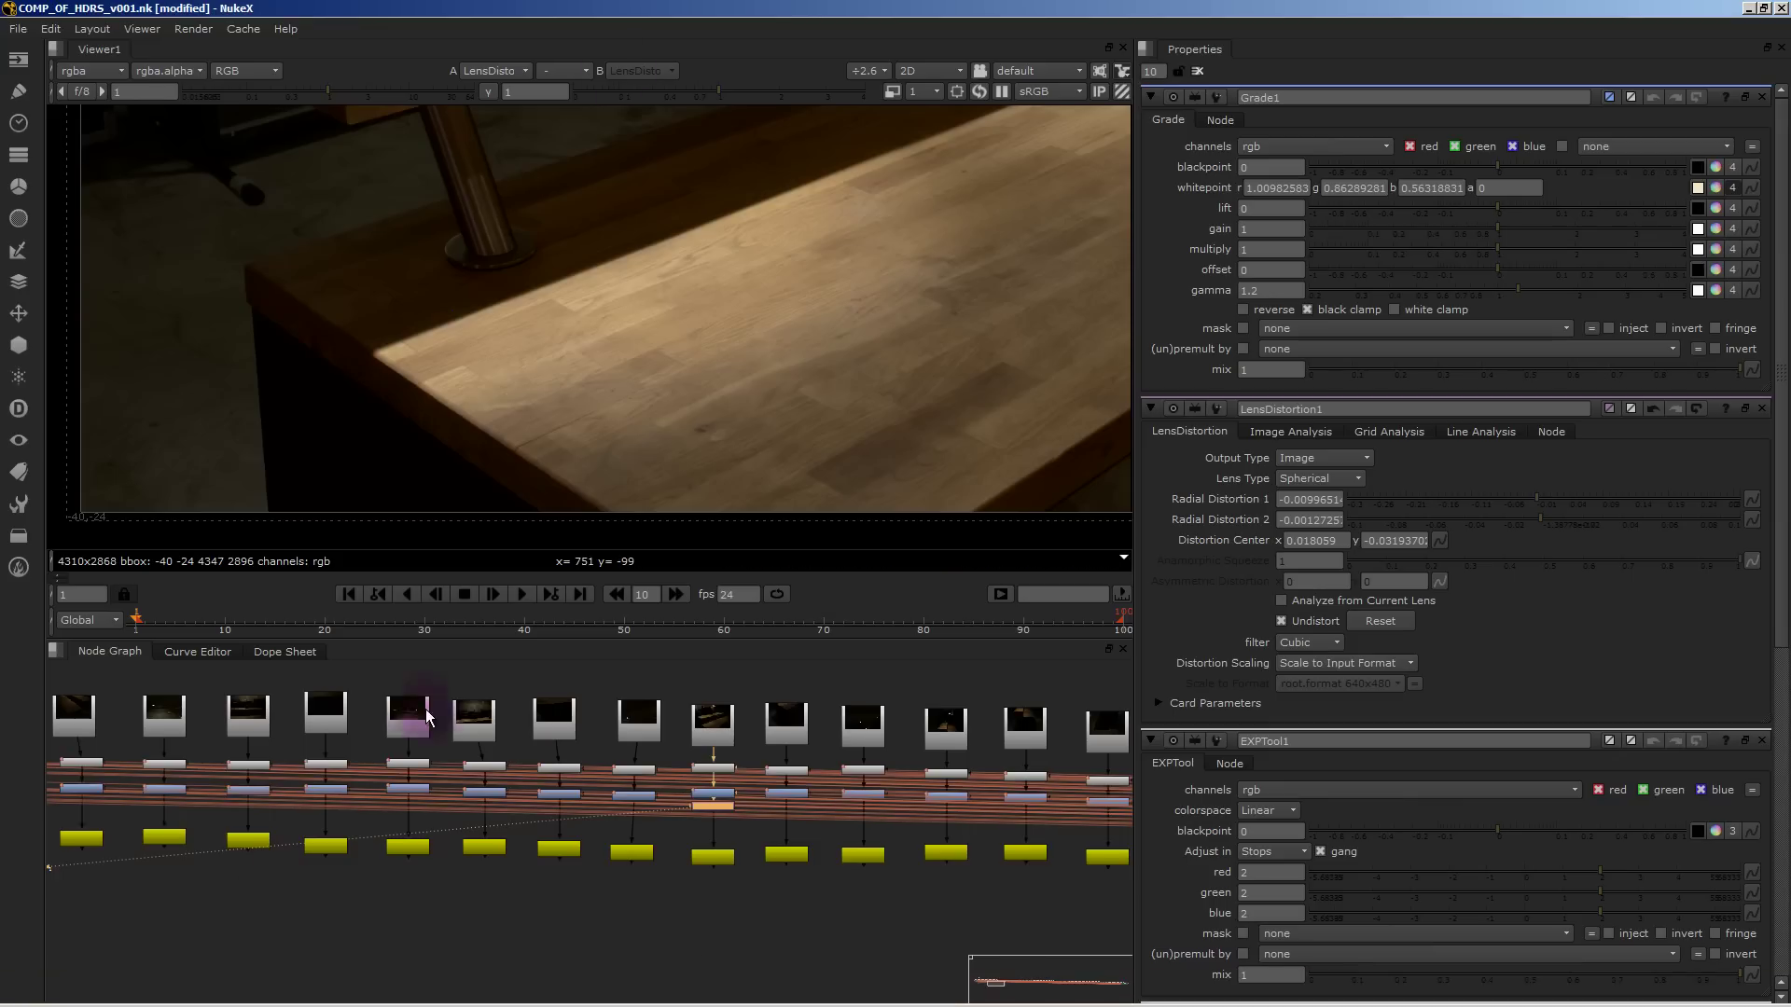
{"action": "mouse_move", "coordinate": [308, 762]}
{"action": "middle_mouse_down"}
{"action": "mouse_move", "coordinate": [743, 771]}
{"action": "mouse_move", "coordinate": [1048, 844]}
{"action": "middle_mouse_up"}
{"action": "middle_click_drag", "start_coordinate": [812, 896], "coordinate": [772, 728]}
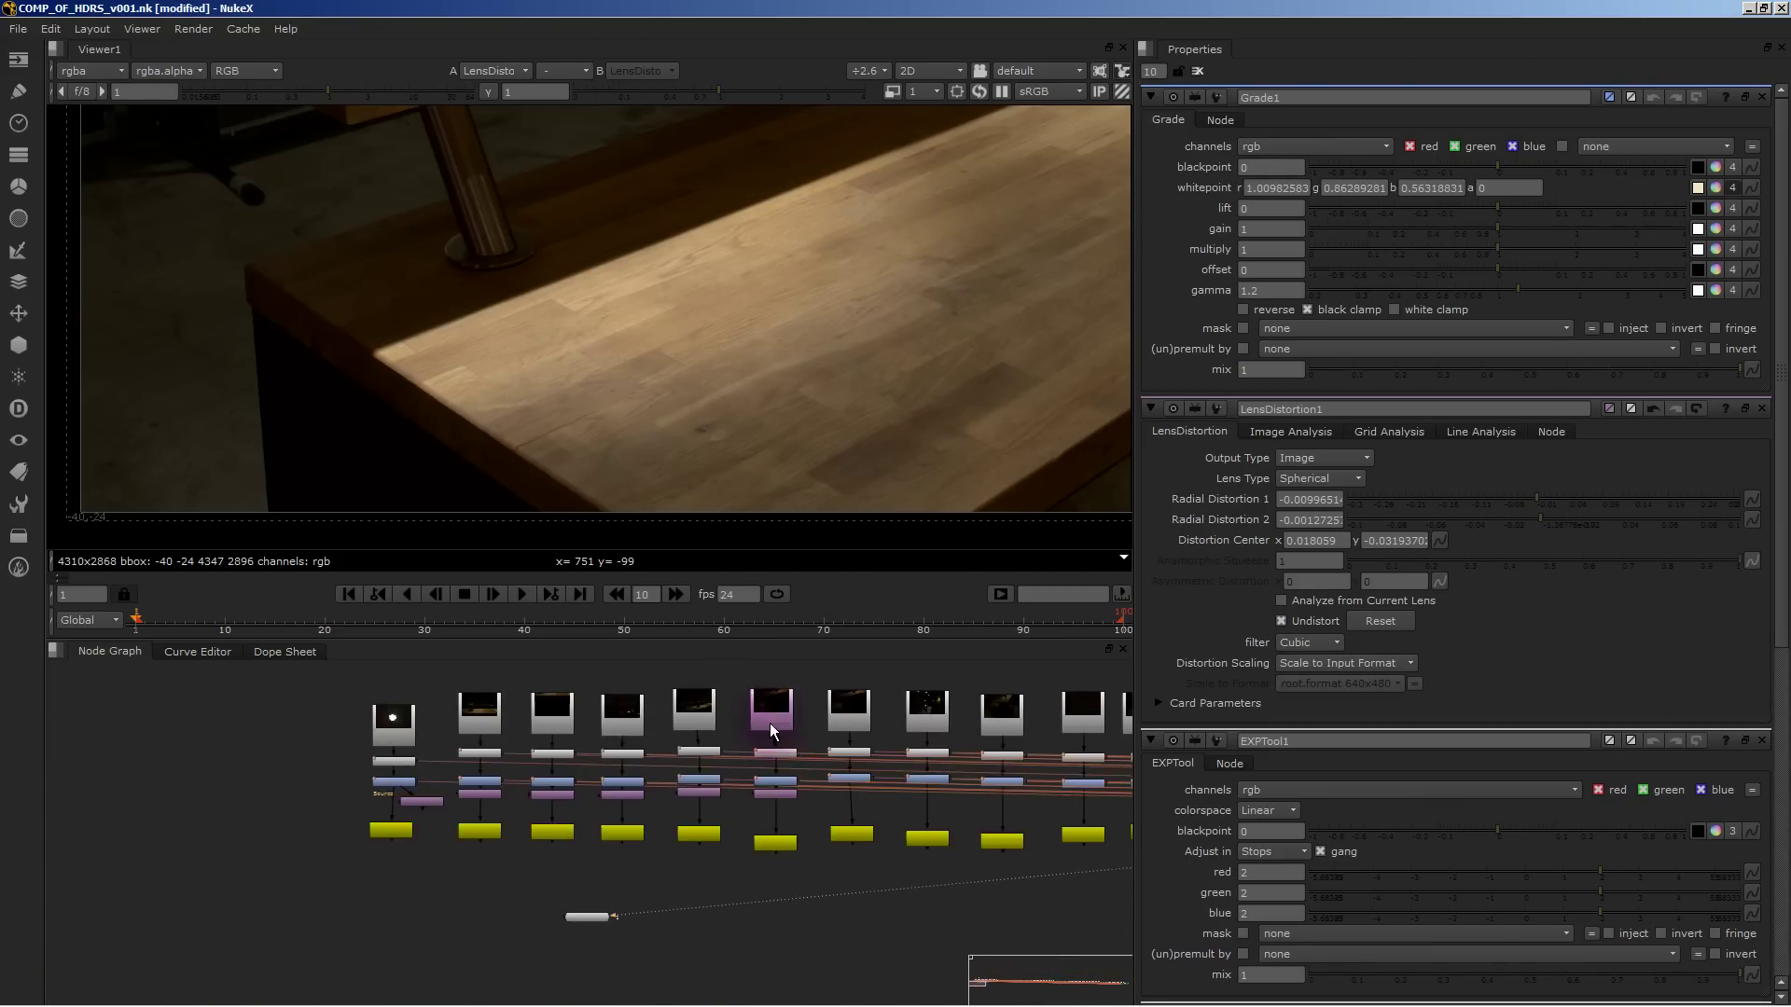
{"action": "middle_click_drag", "start_coordinate": [566, 715], "coordinate": [699, 813]}
{"action": "middle_click_drag", "start_coordinate": [808, 771], "coordinate": [417, 914]}
{"action": "middle_click_drag", "start_coordinate": [235, 930], "coordinate": [476, 819]}
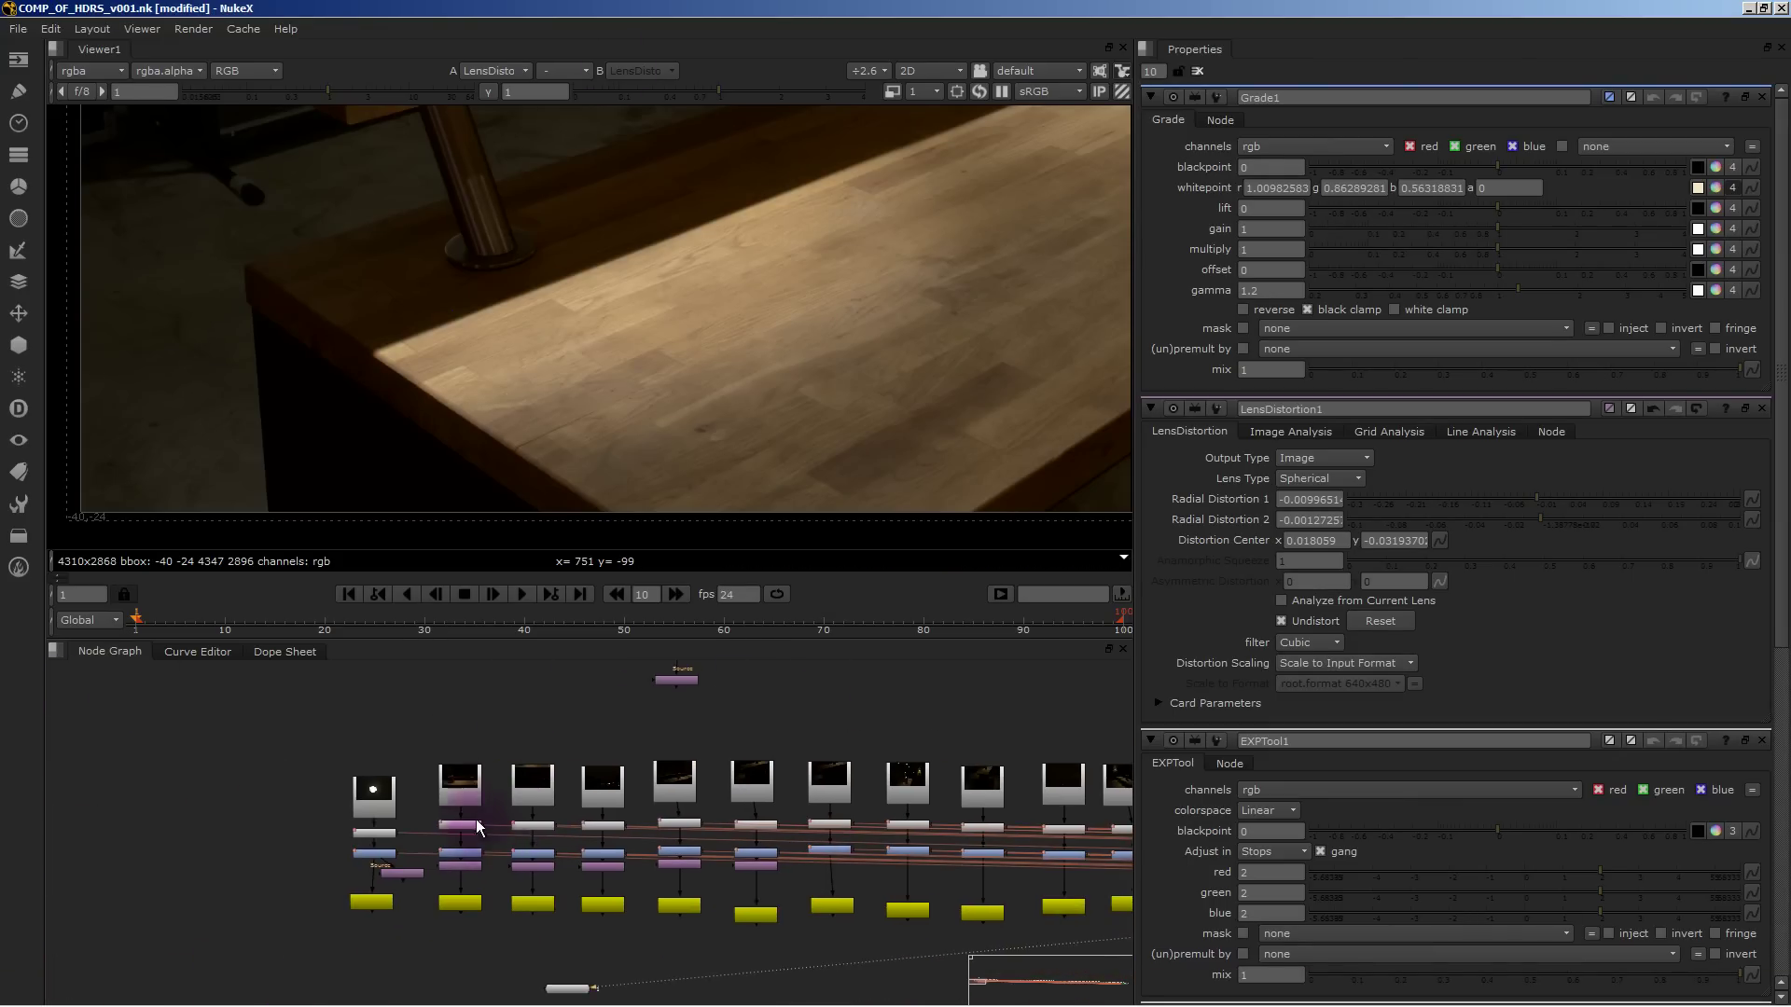
Show the Read2 HDR image in the viewer and move the Read2 node higher above its EXPTool1 node.
{"action": "left_click", "coordinate": [448, 786]}
{"action": "key", "text": "1"}
{"action": "scroll", "coordinate": [602, 341], "scroll_direction": "down", "scroll_amount": 4}
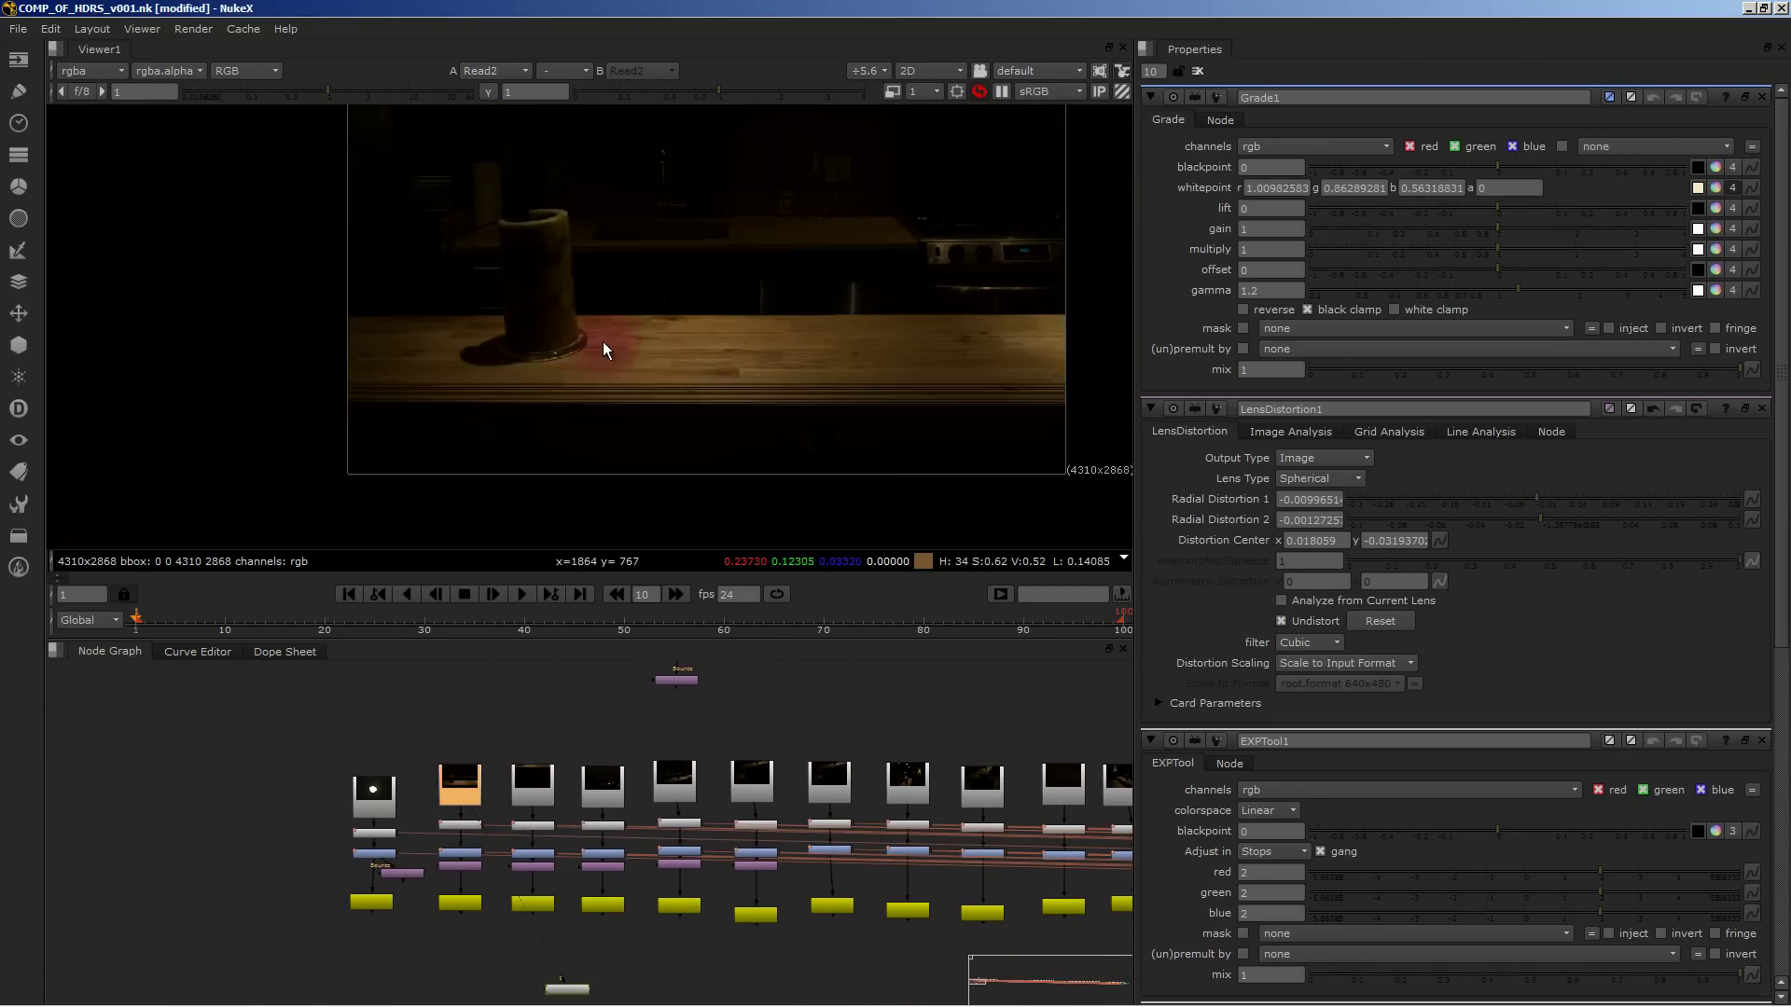
{"action": "middle_click_drag", "start_coordinate": [528, 369], "coordinate": [597, 414]}
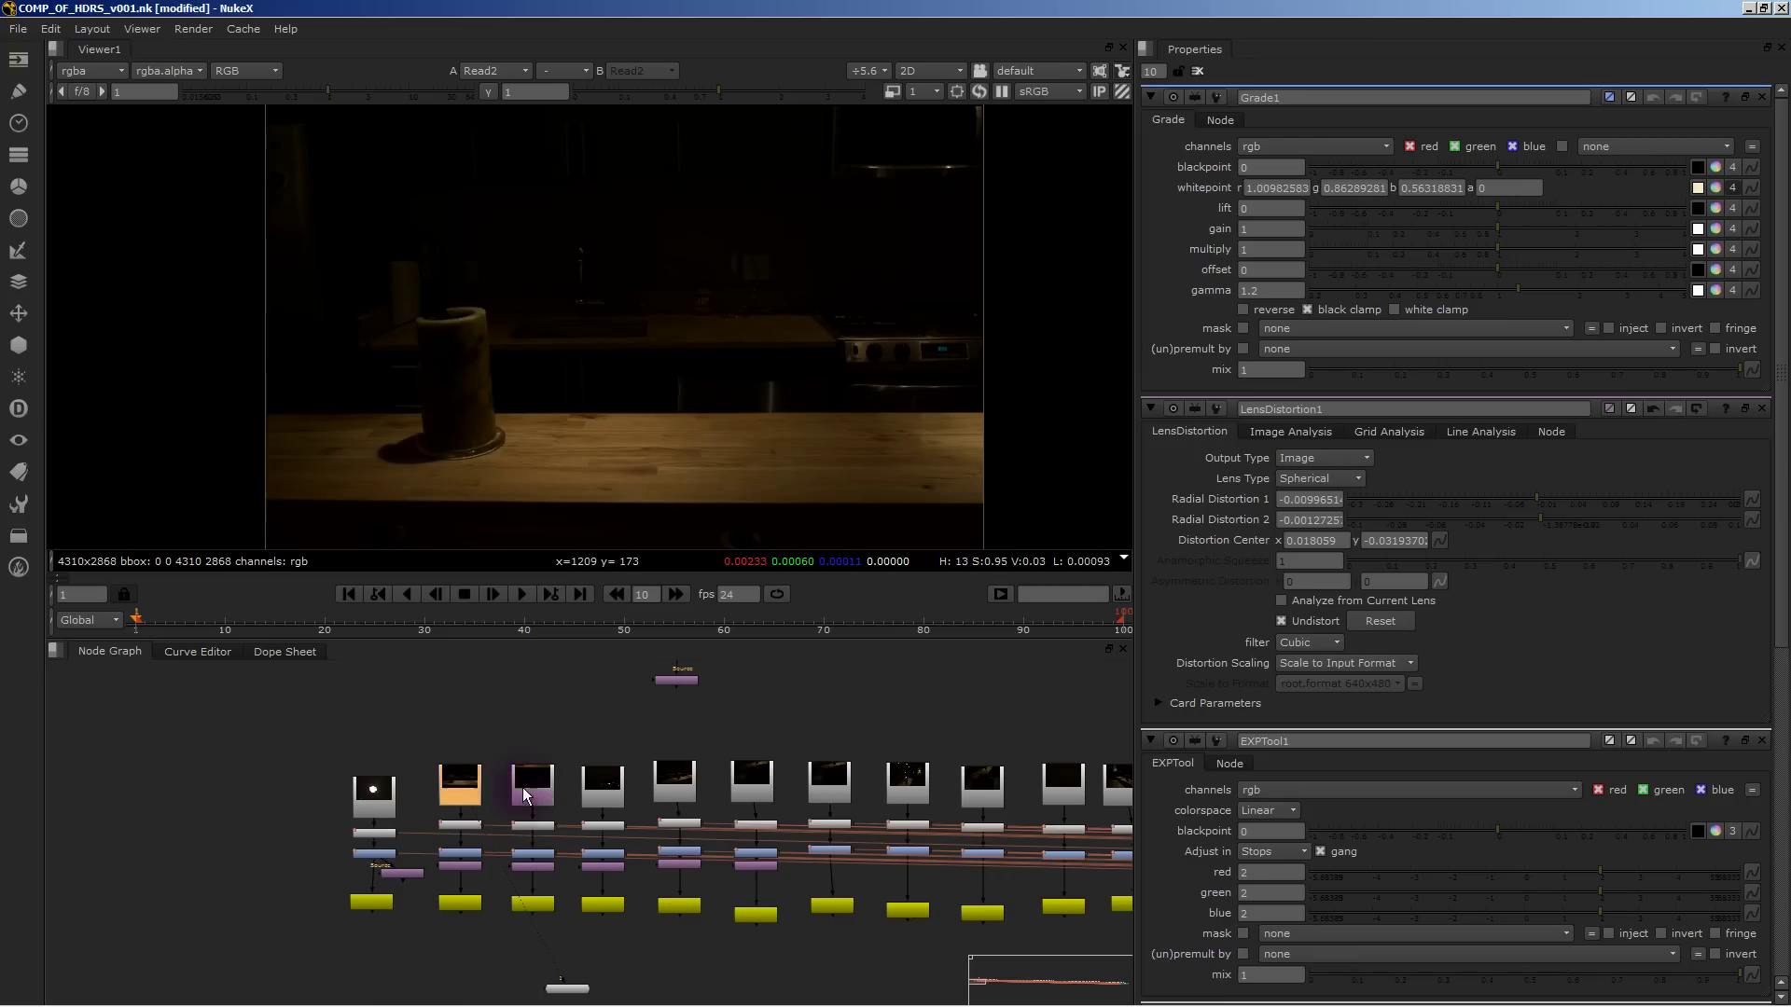
{"action": "scroll", "coordinate": [579, 813], "scroll_direction": "up", "scroll_amount": 5}
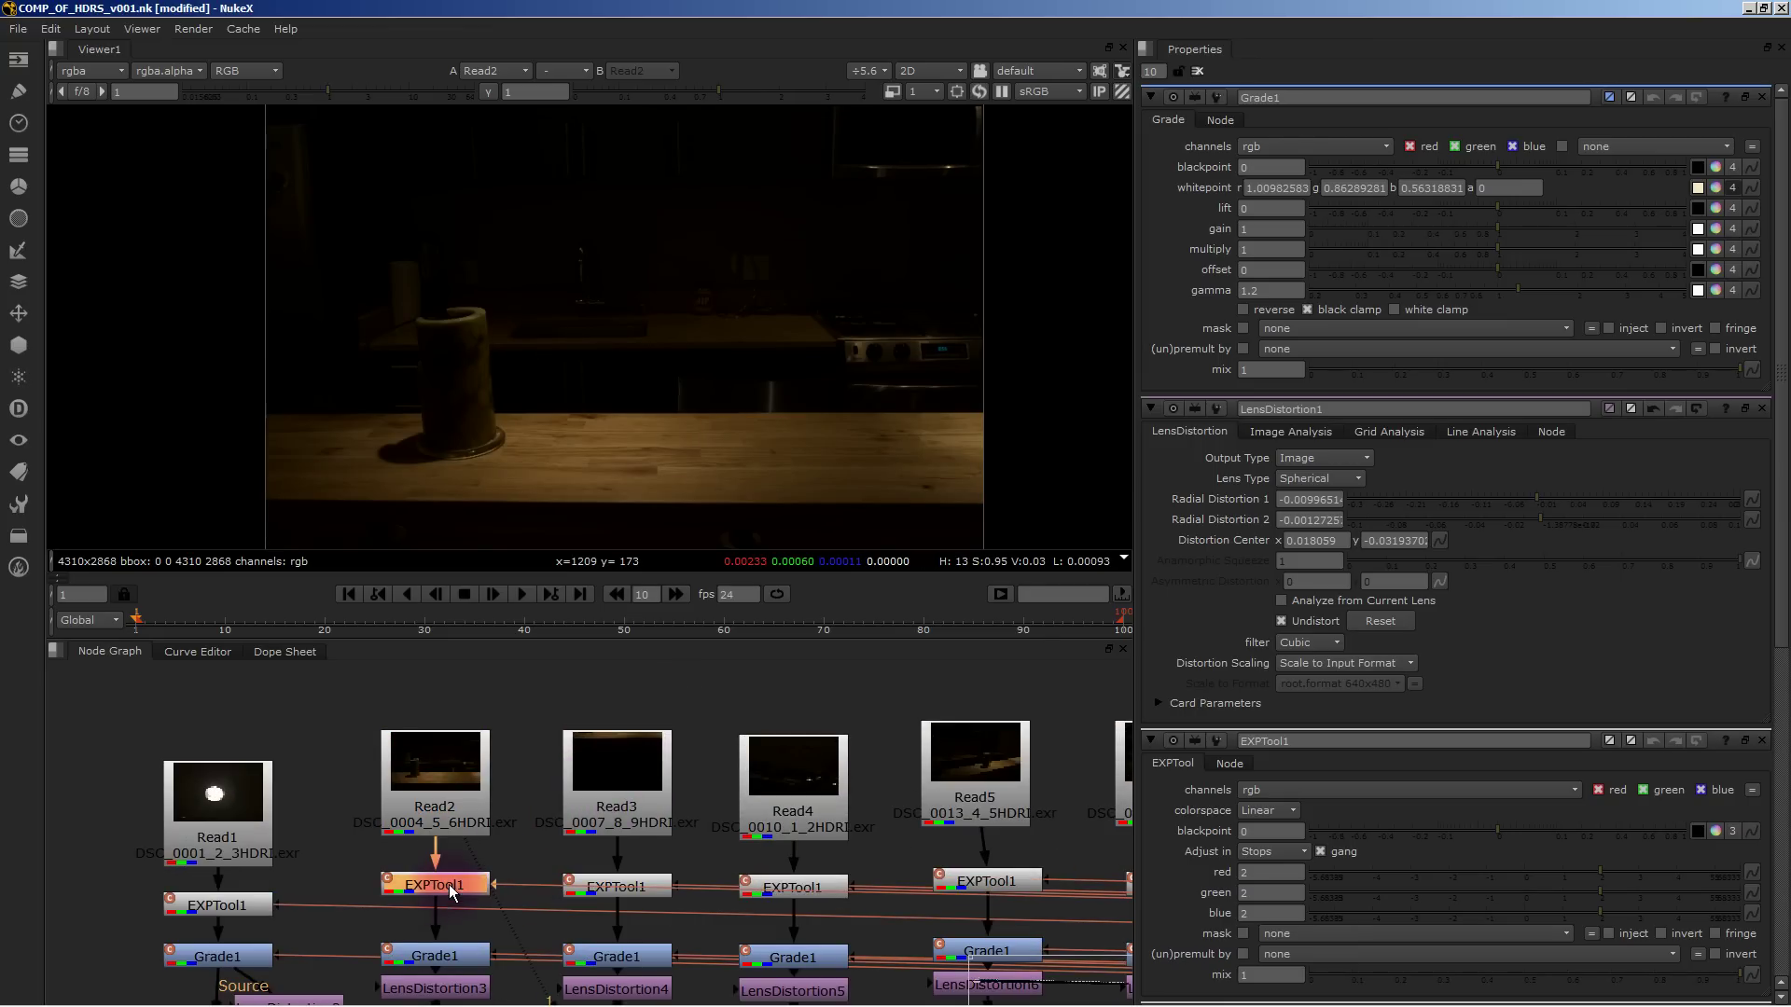
{"action": "left_click_drag", "start_coordinate": [440, 822], "coordinate": [440, 778]}
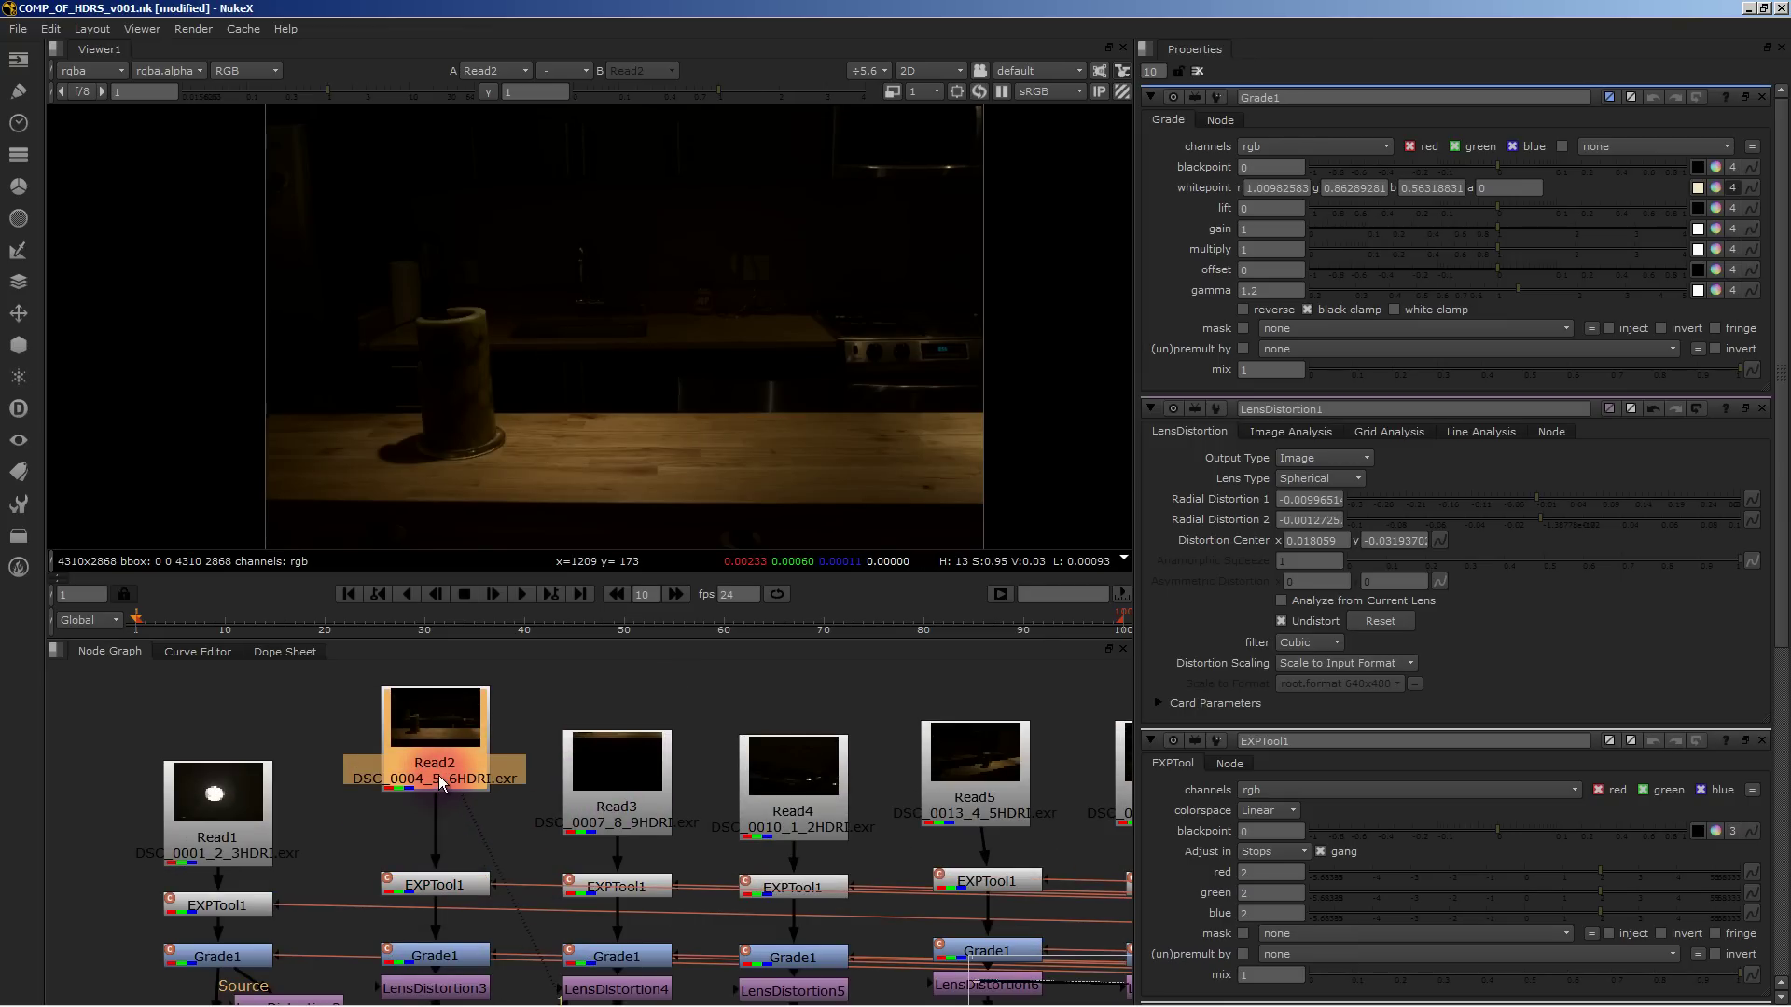
View the EXPTool1 and Grade1 outputs of the Read2 branch, plus the Grade1 output of the Read3 branch.
{"action": "left_click", "coordinate": [435, 884]}
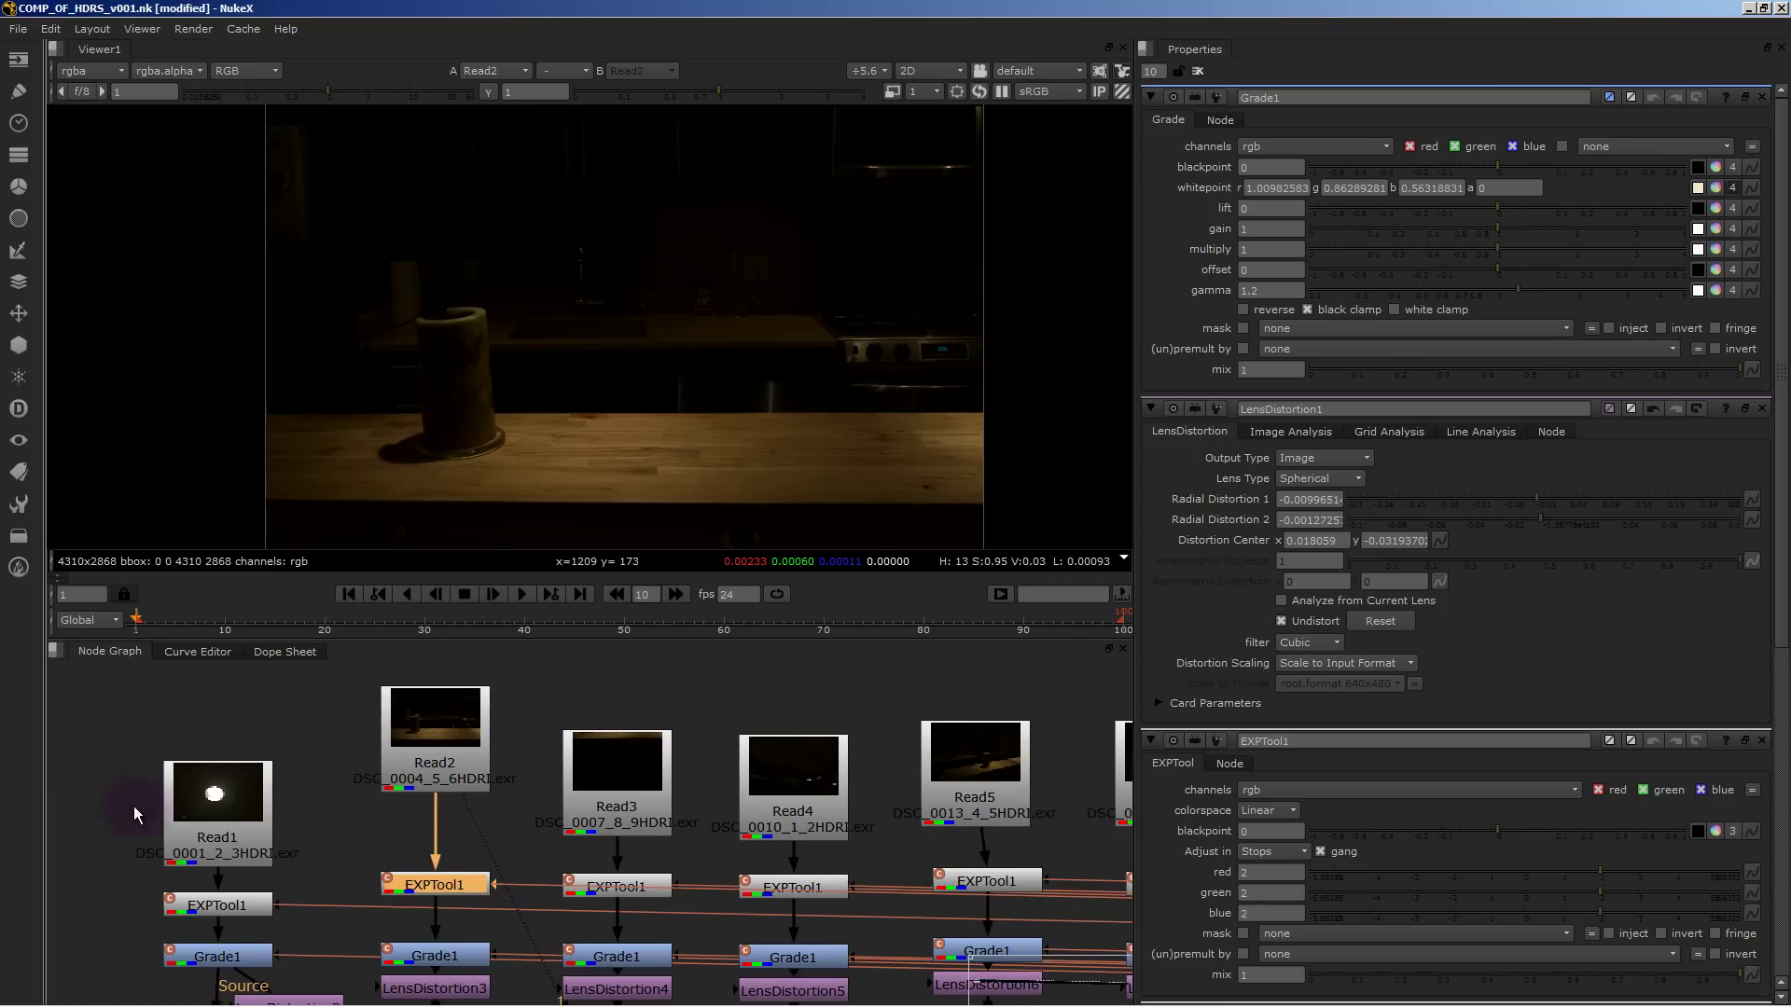
{"action": "scroll", "coordinate": [513, 843], "scroll_direction": "down", "scroll_amount": 3}
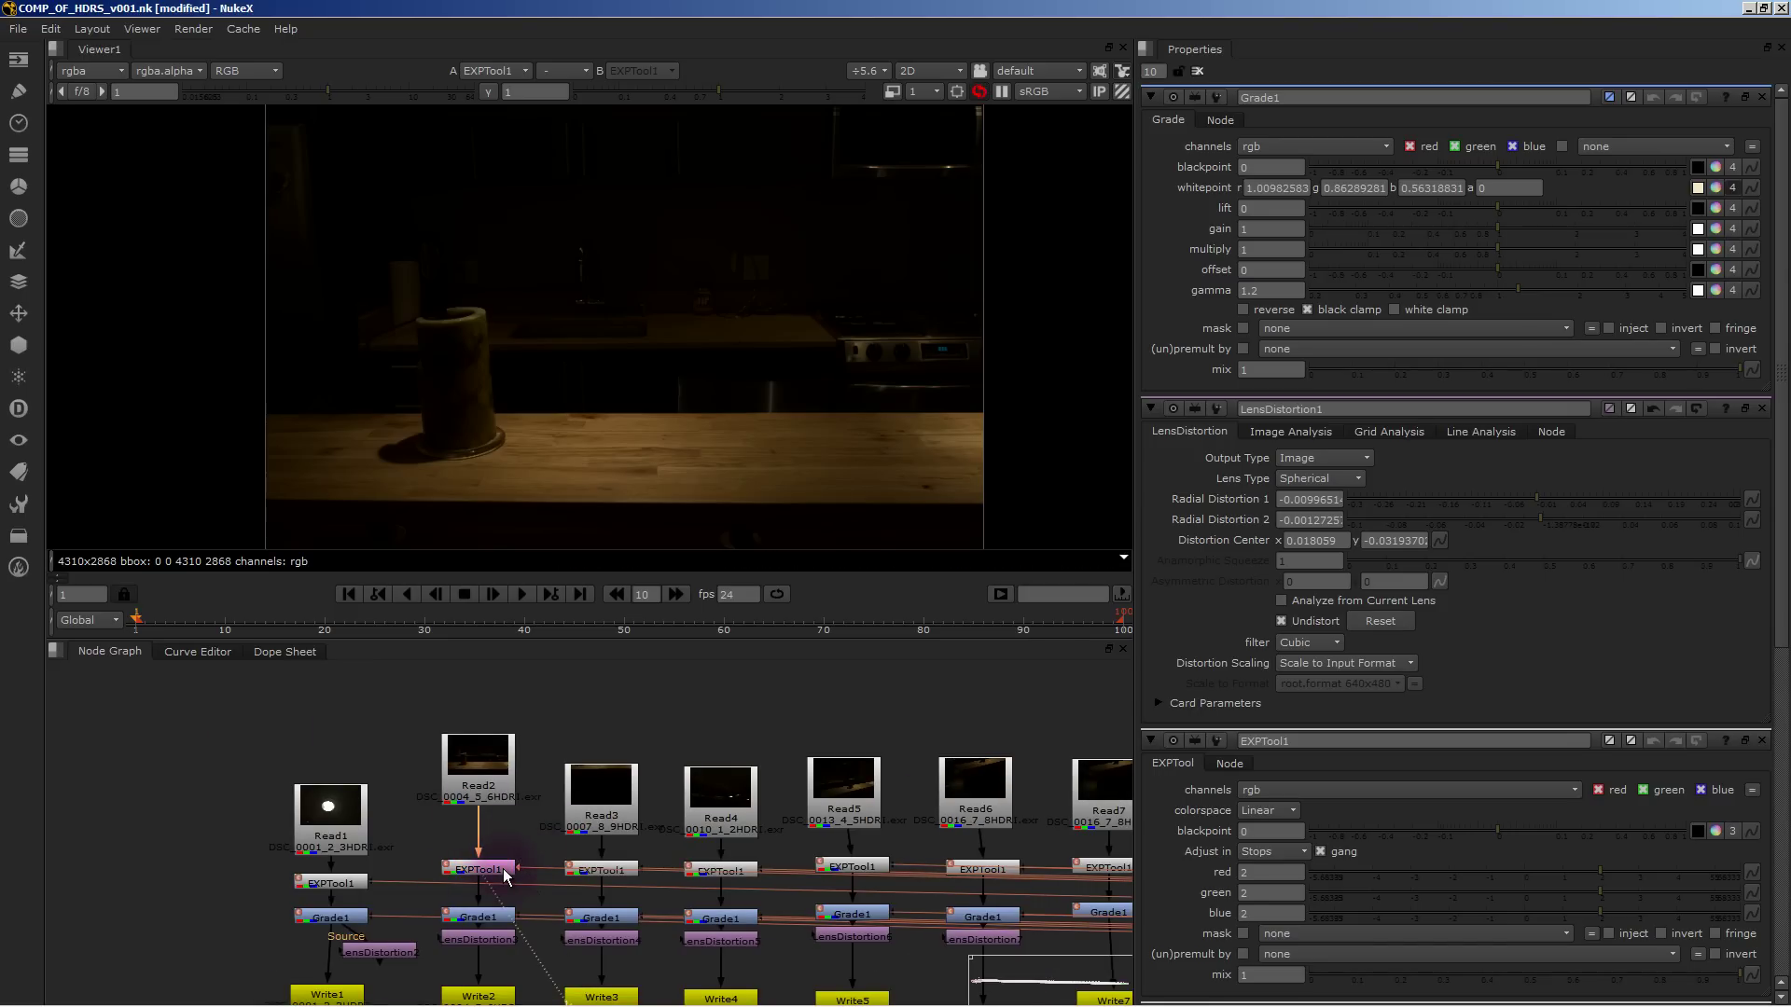
{"action": "key", "text": "1"}
{"action": "left_click", "coordinate": [490, 918]}
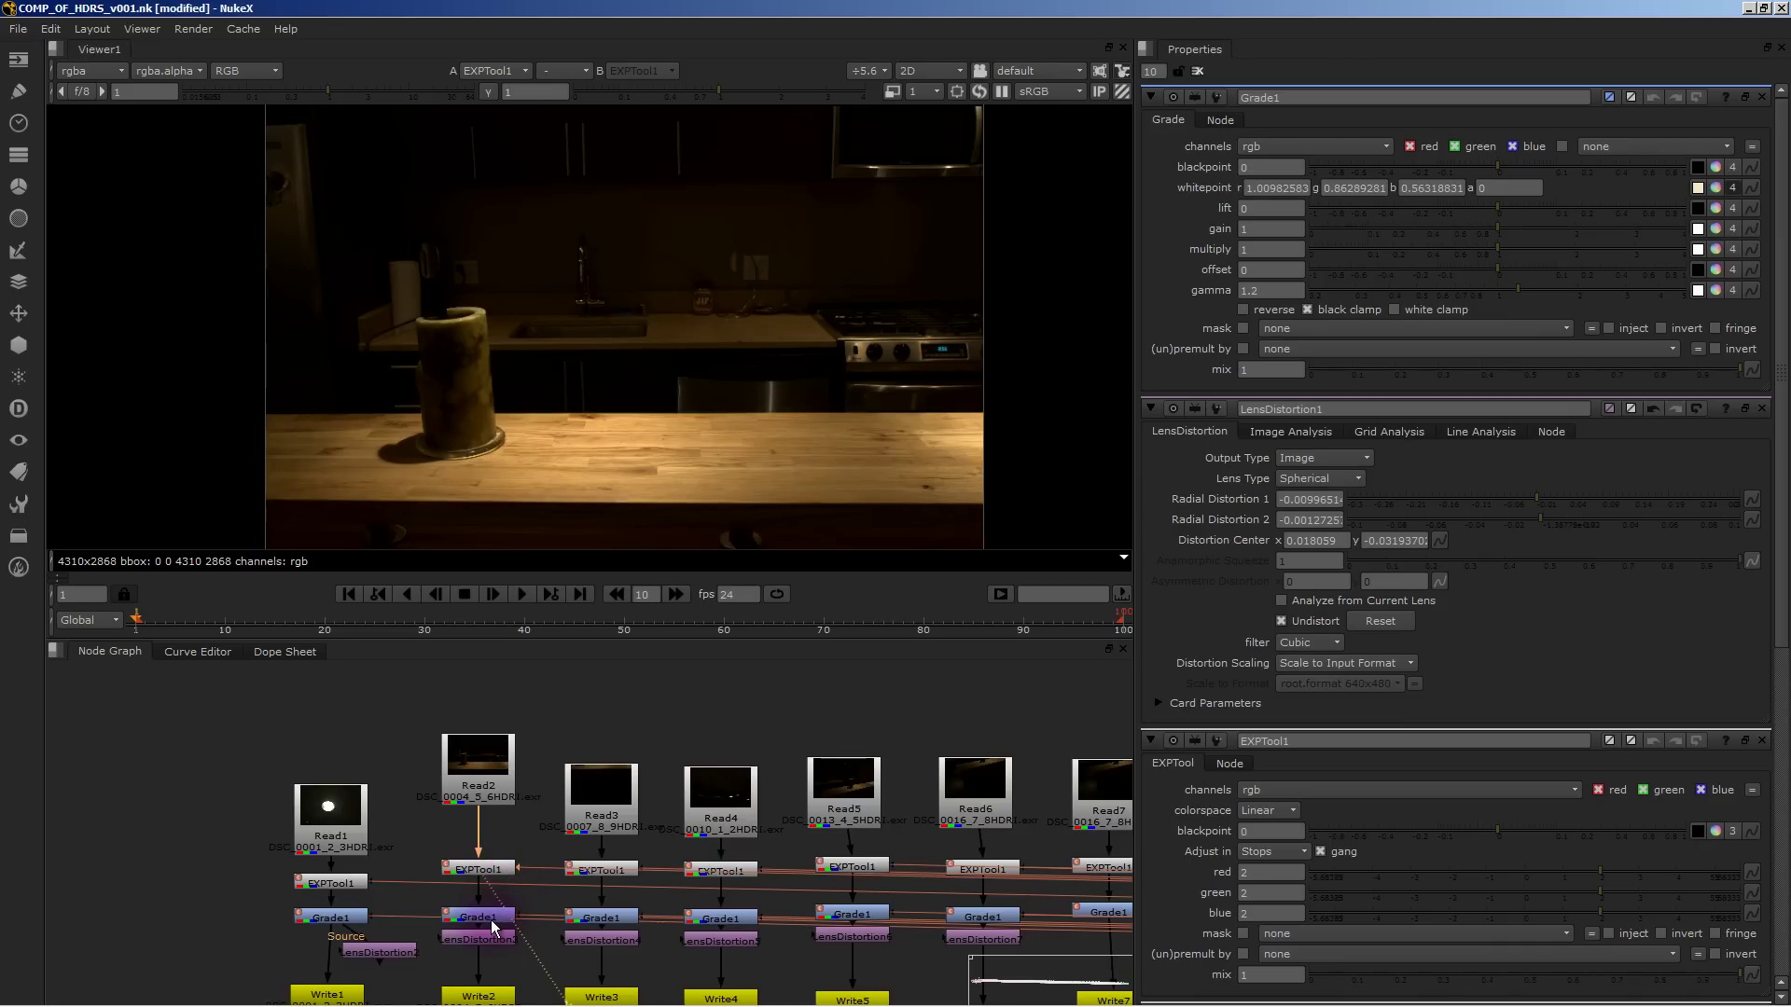
{"action": "key", "text": "1"}
{"action": "left_click", "coordinate": [592, 921]}
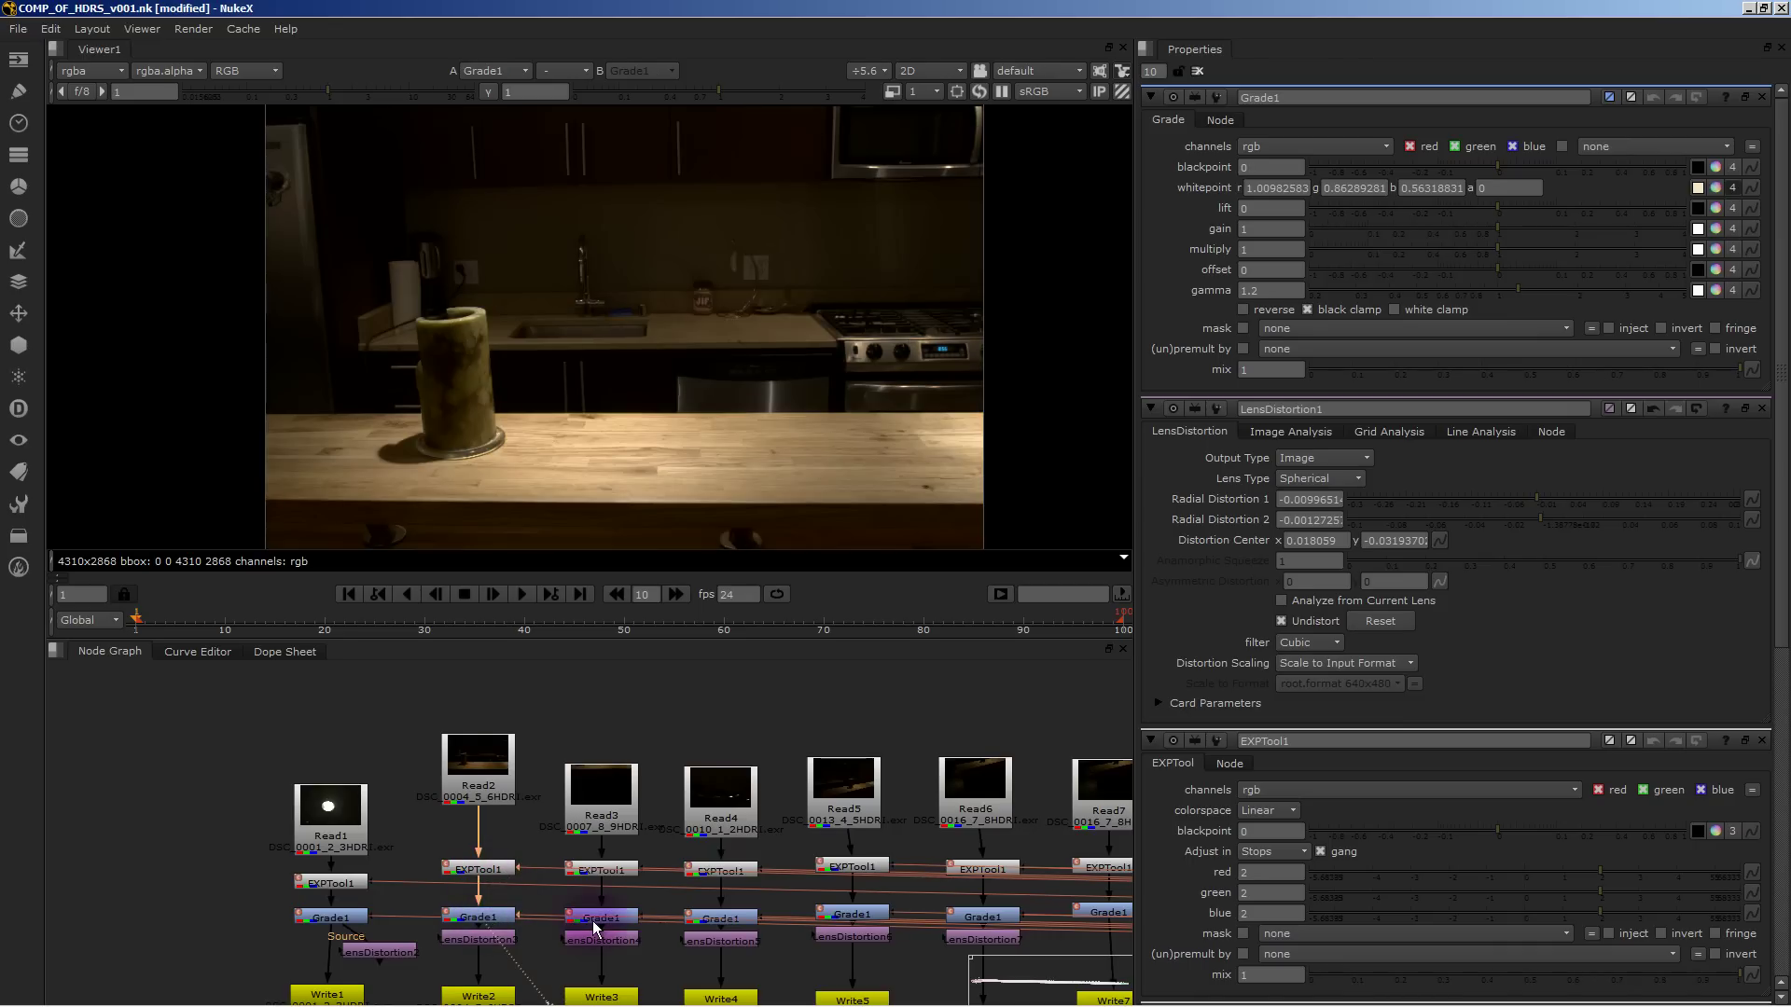
{"action": "key", "text": "1"}
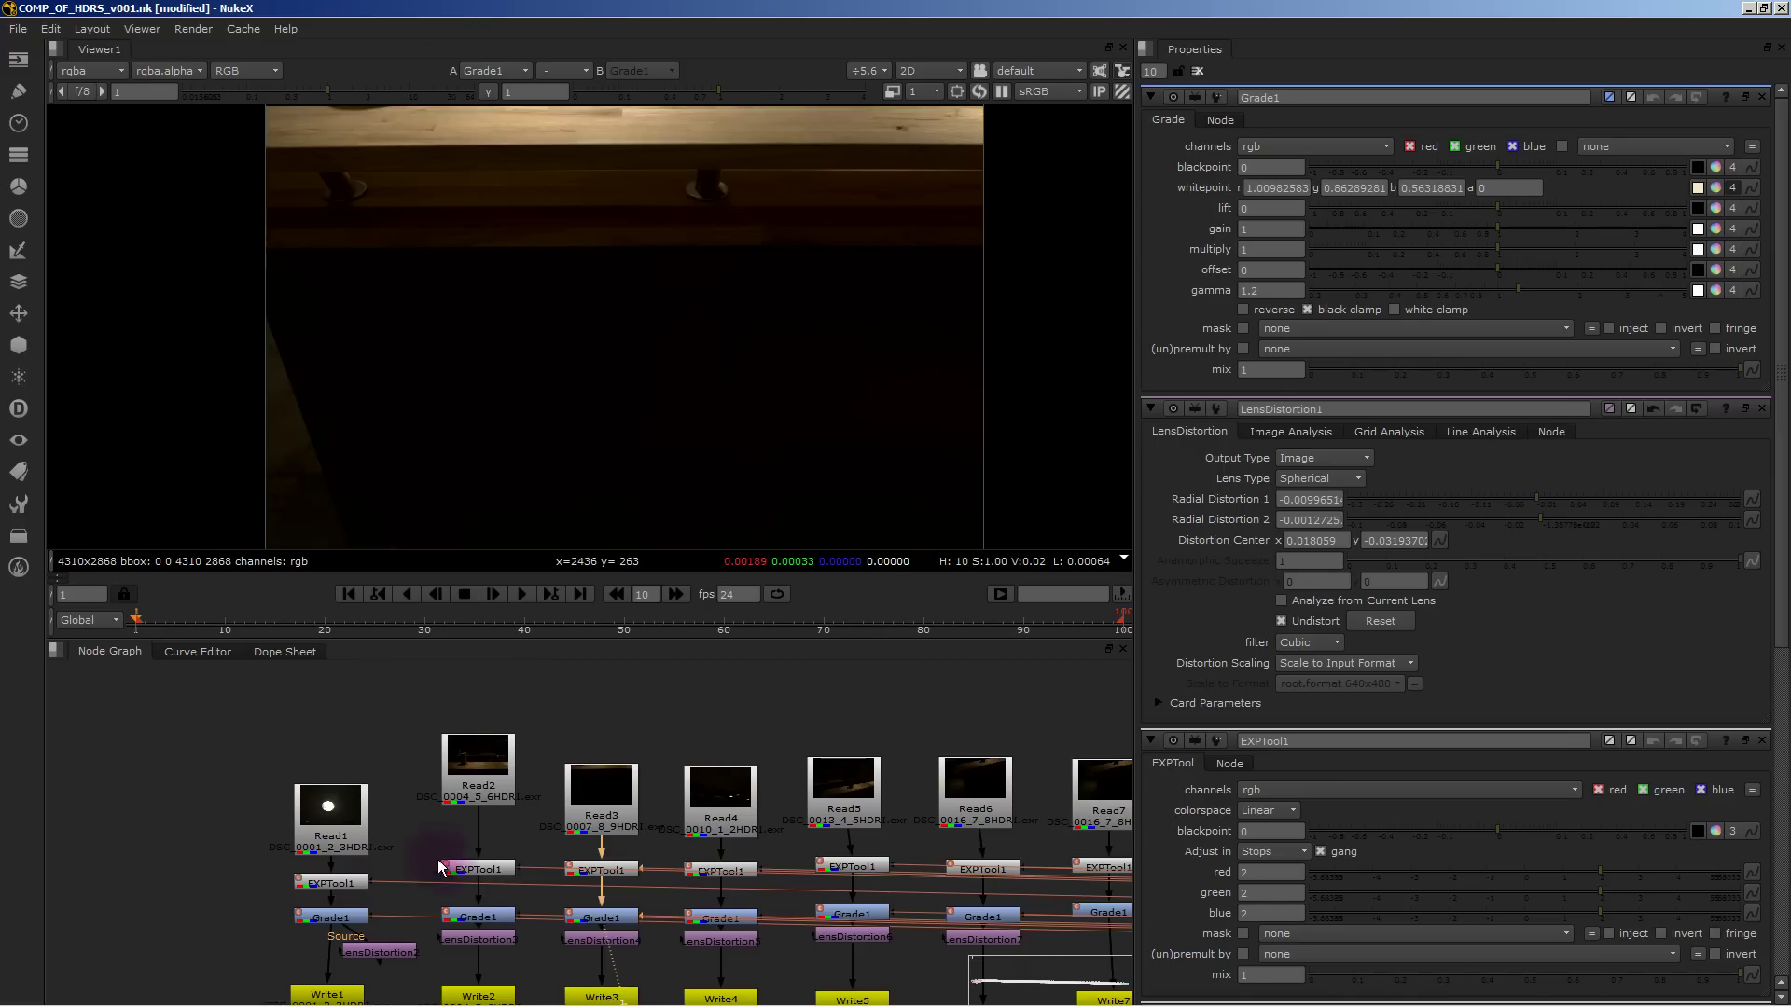
View the Grade1 outputs of the Read9, Read10 and Read12 branches in turn.
{"action": "middle_click_drag", "start_coordinate": [712, 731], "coordinate": [645, 863]}
{"action": "scroll", "coordinate": [712, 764], "scroll_direction": "down", "scroll_amount": 3}
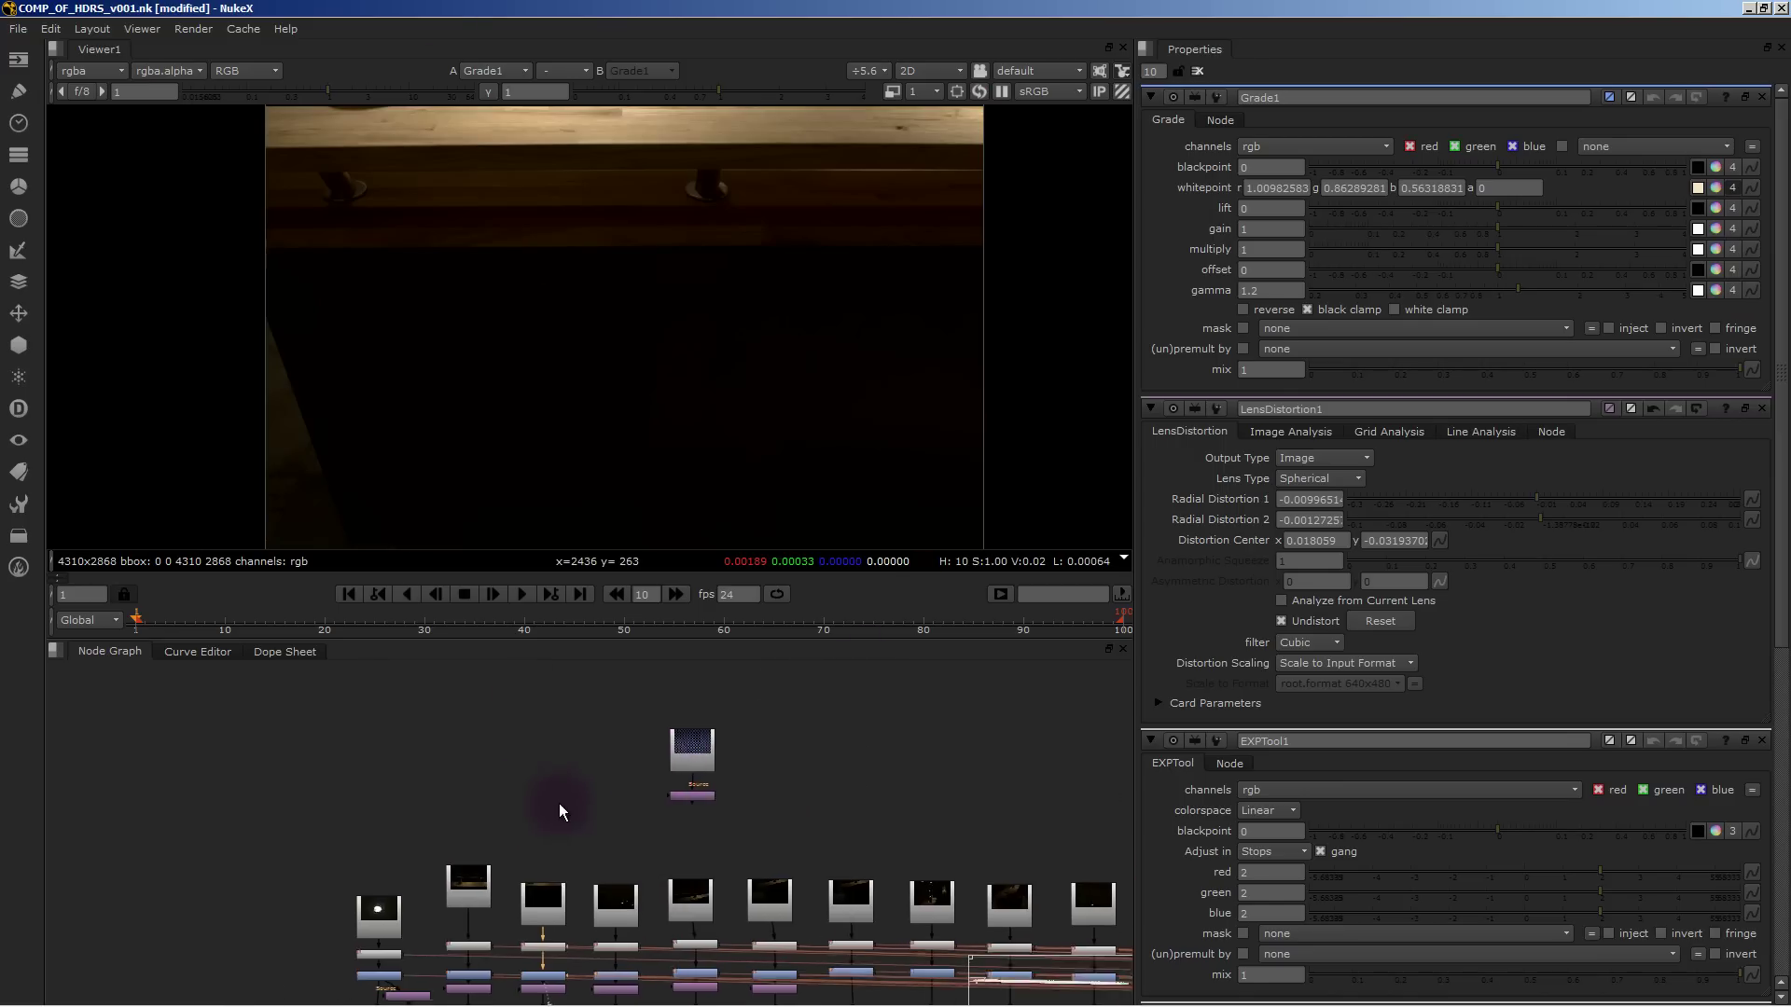
{"action": "scroll", "coordinate": [557, 811], "scroll_direction": "up", "scroll_amount": 4}
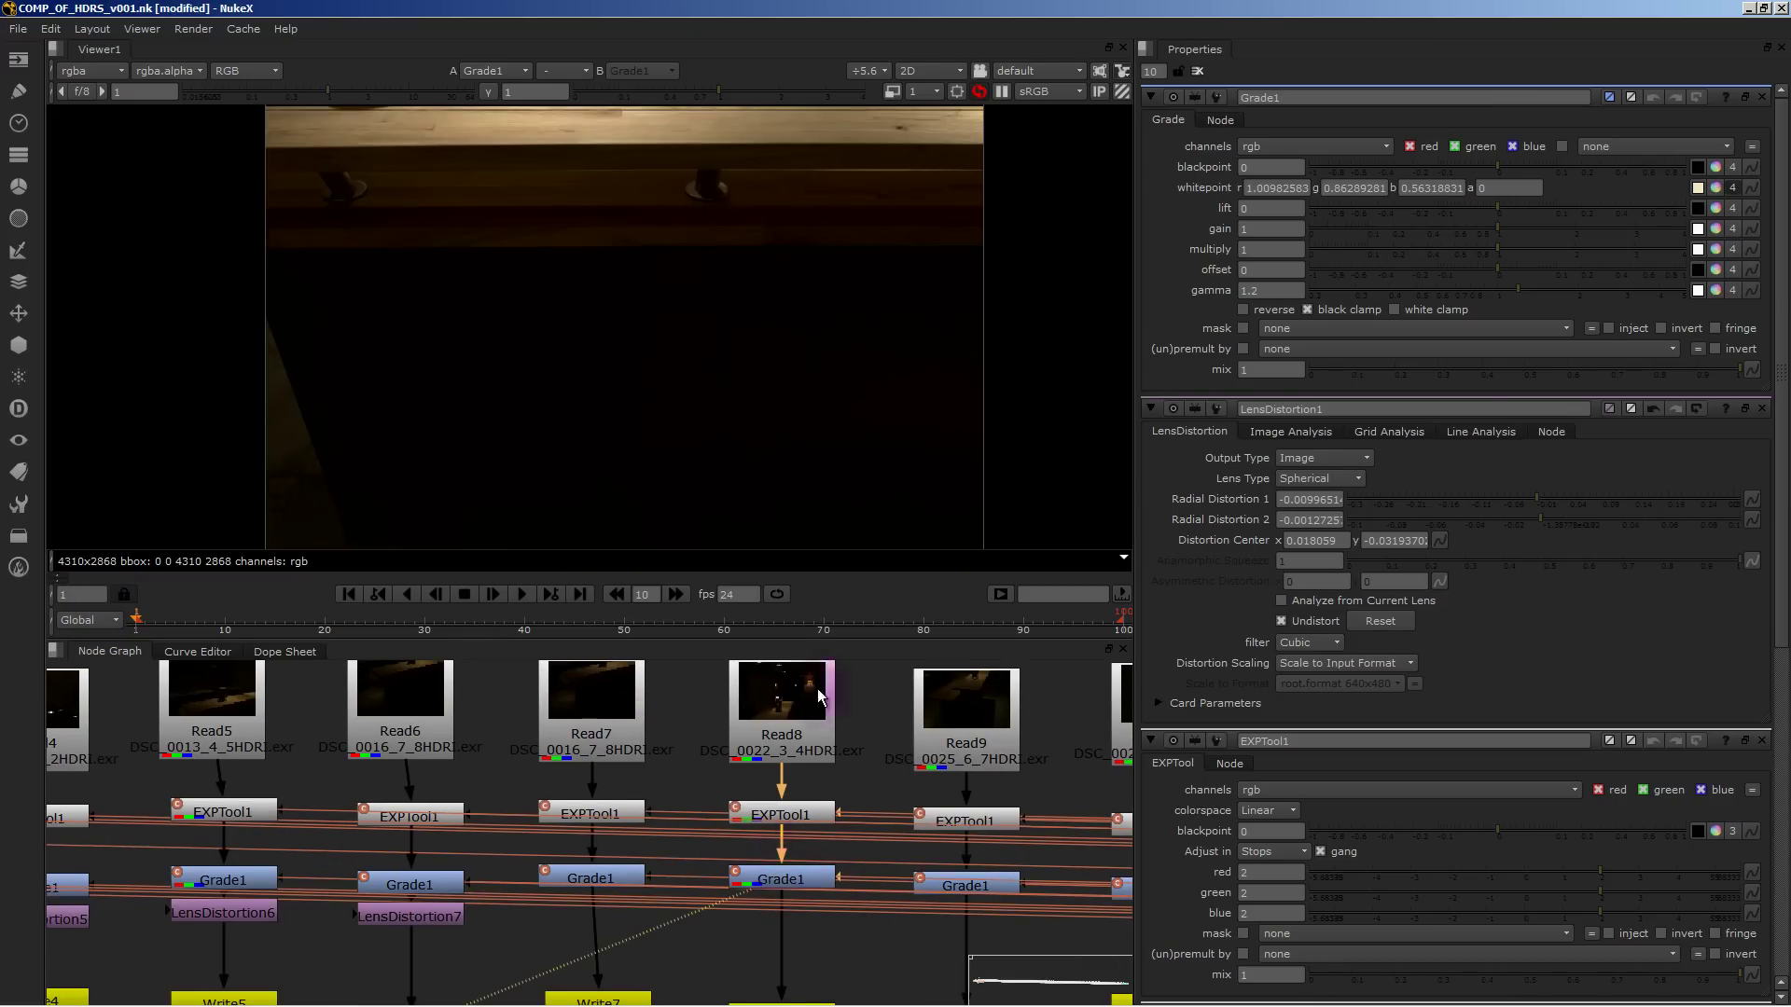
{"action": "middle_click_drag", "start_coordinate": [759, 914], "coordinate": [335, 869]}
{"action": "left_click", "coordinate": [576, 842]}
{"action": "key", "text": "1"}
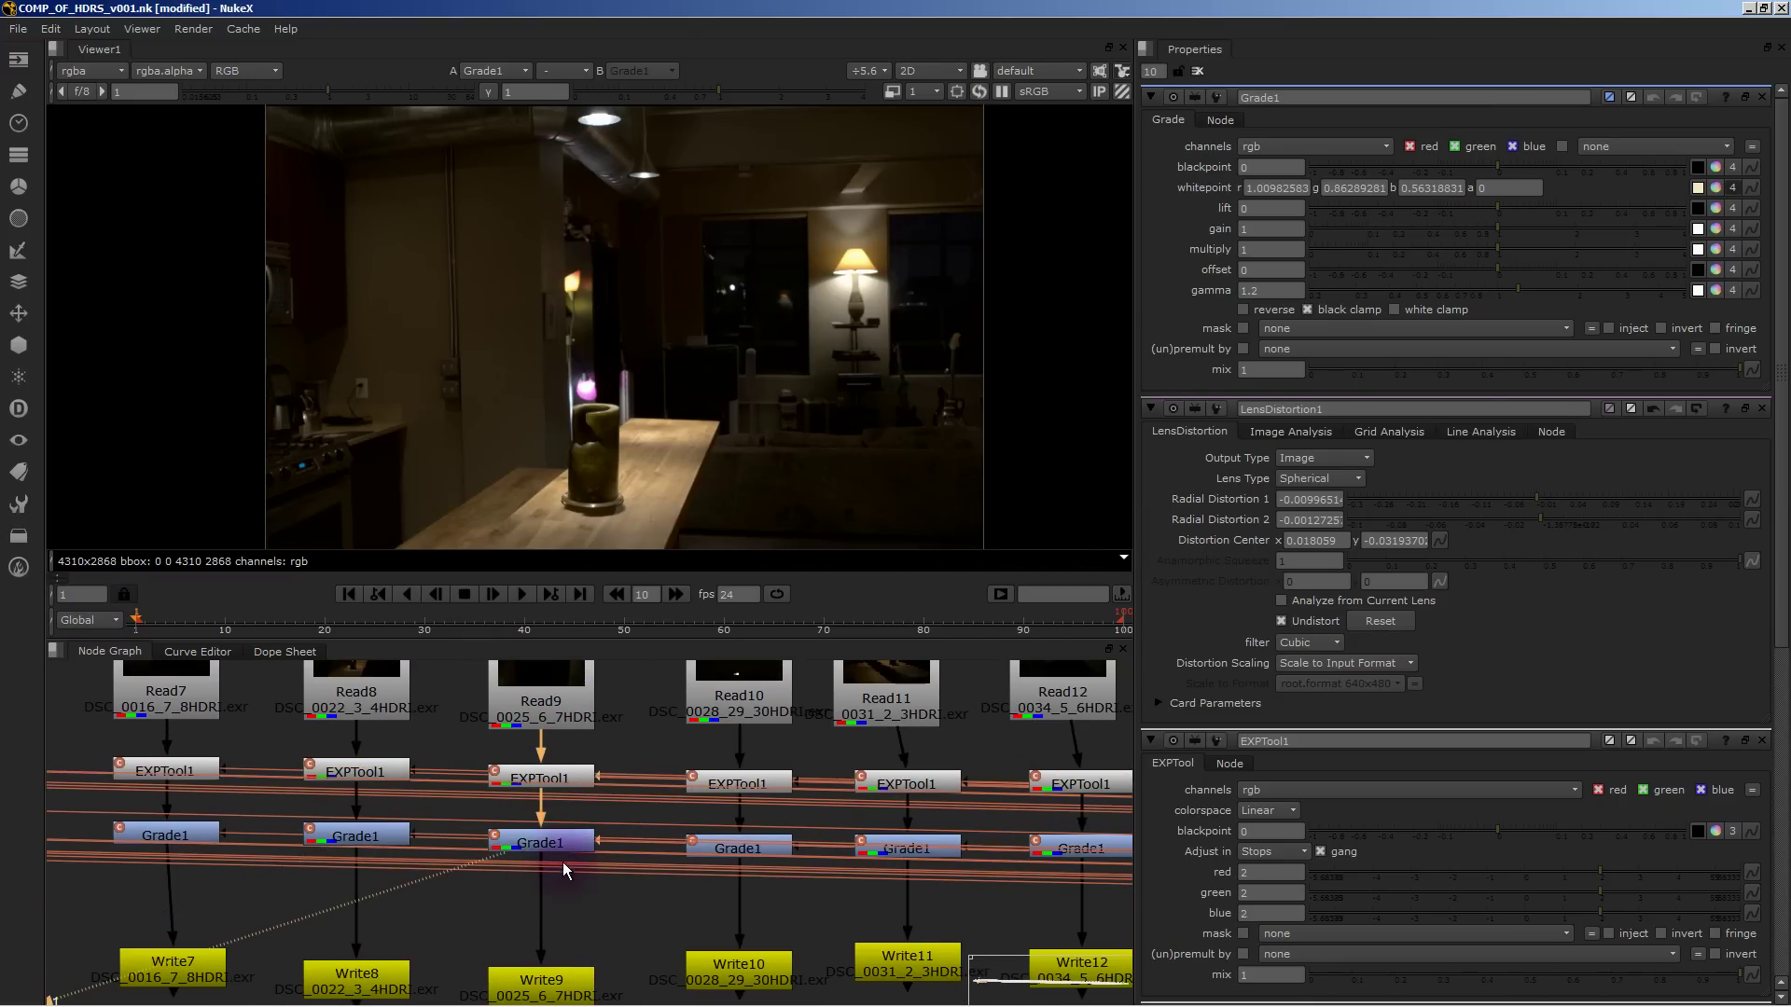
{"action": "left_click", "coordinate": [746, 849]}
{"action": "key", "text": "1"}
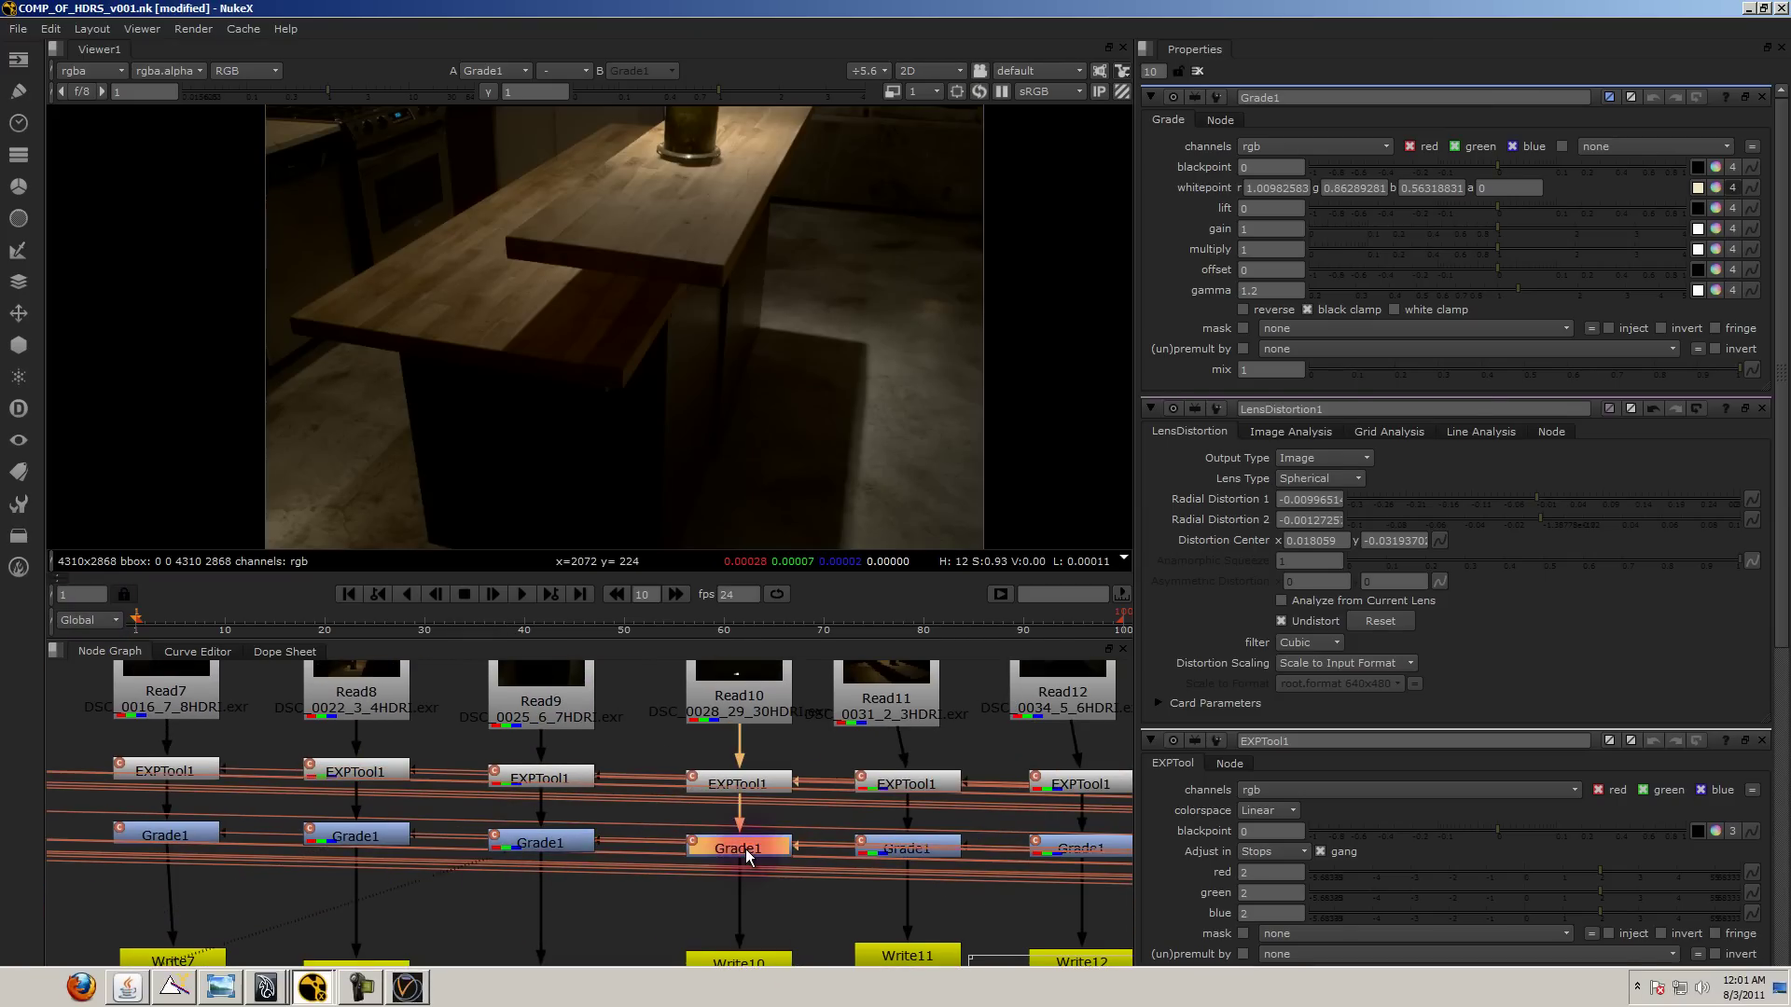
{"action": "left_click", "coordinate": [1078, 850]}
{"action": "key", "text": "1"}
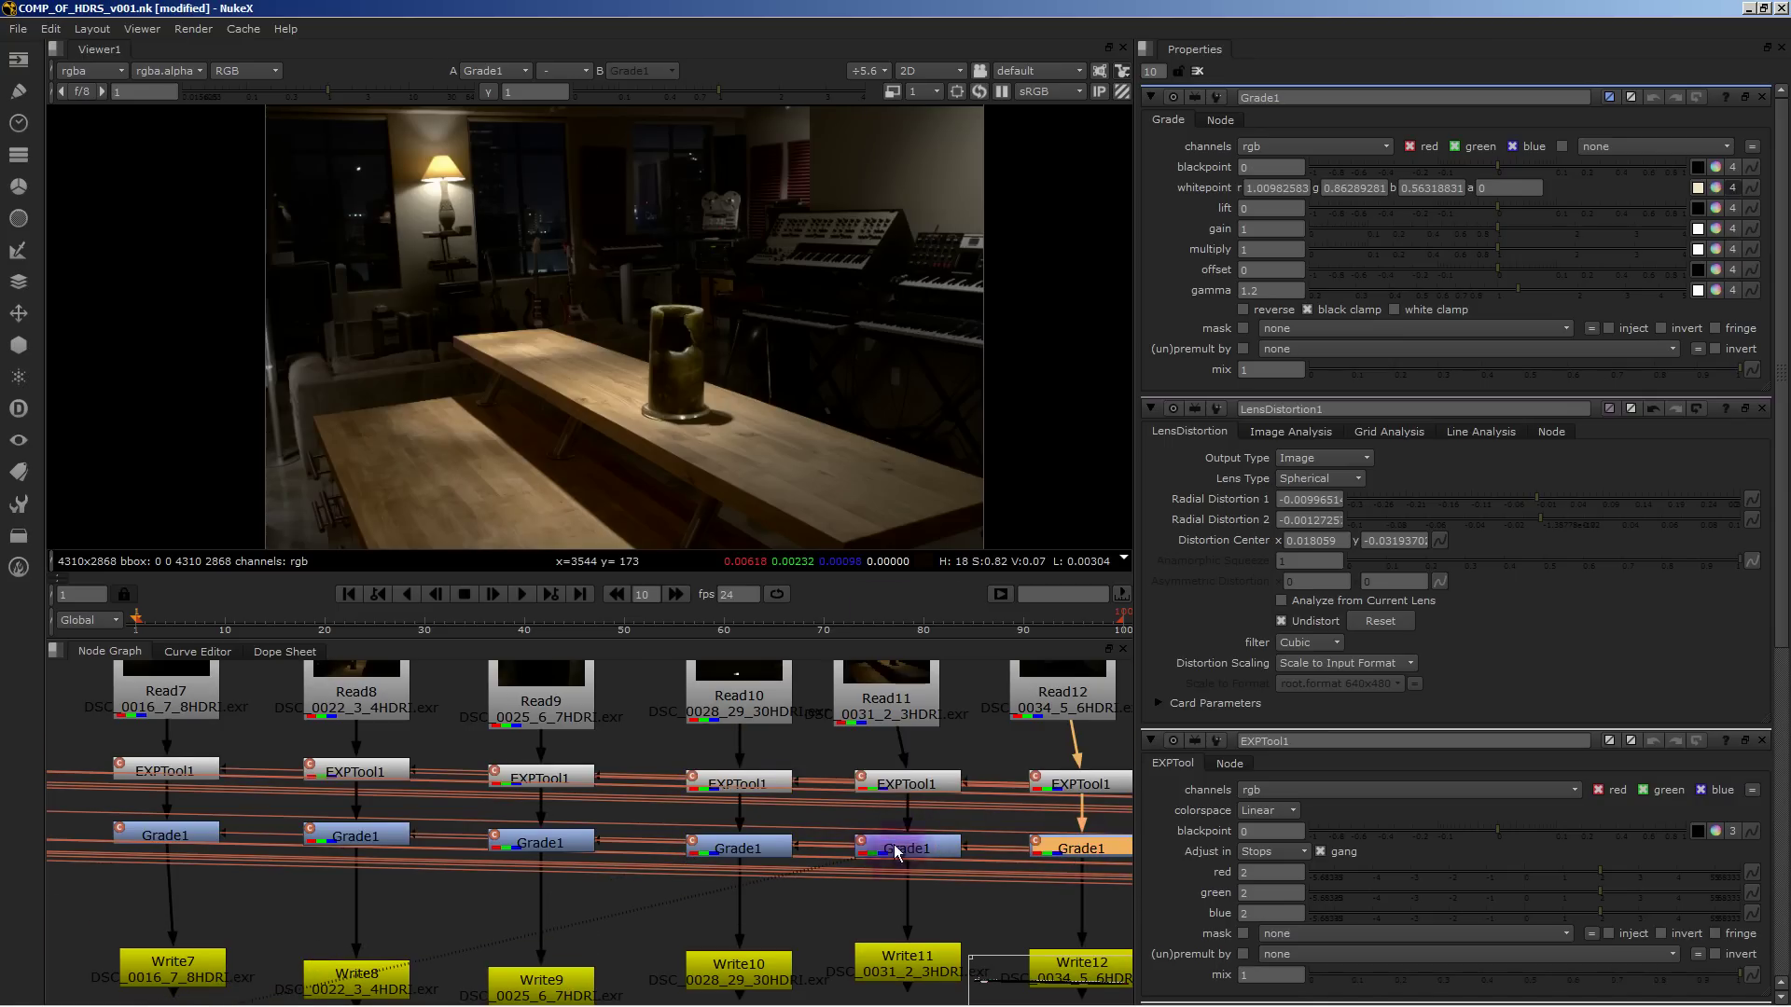
View the Grade1 outputs of the branches that feed Write13 and Write14.
{"action": "middle_click_drag", "start_coordinate": [894, 849], "coordinate": [287, 806]}
{"action": "left_click", "coordinate": [676, 816]}
{"action": "left_click", "coordinate": [676, 816]}
{"action": "key", "text": "1"}
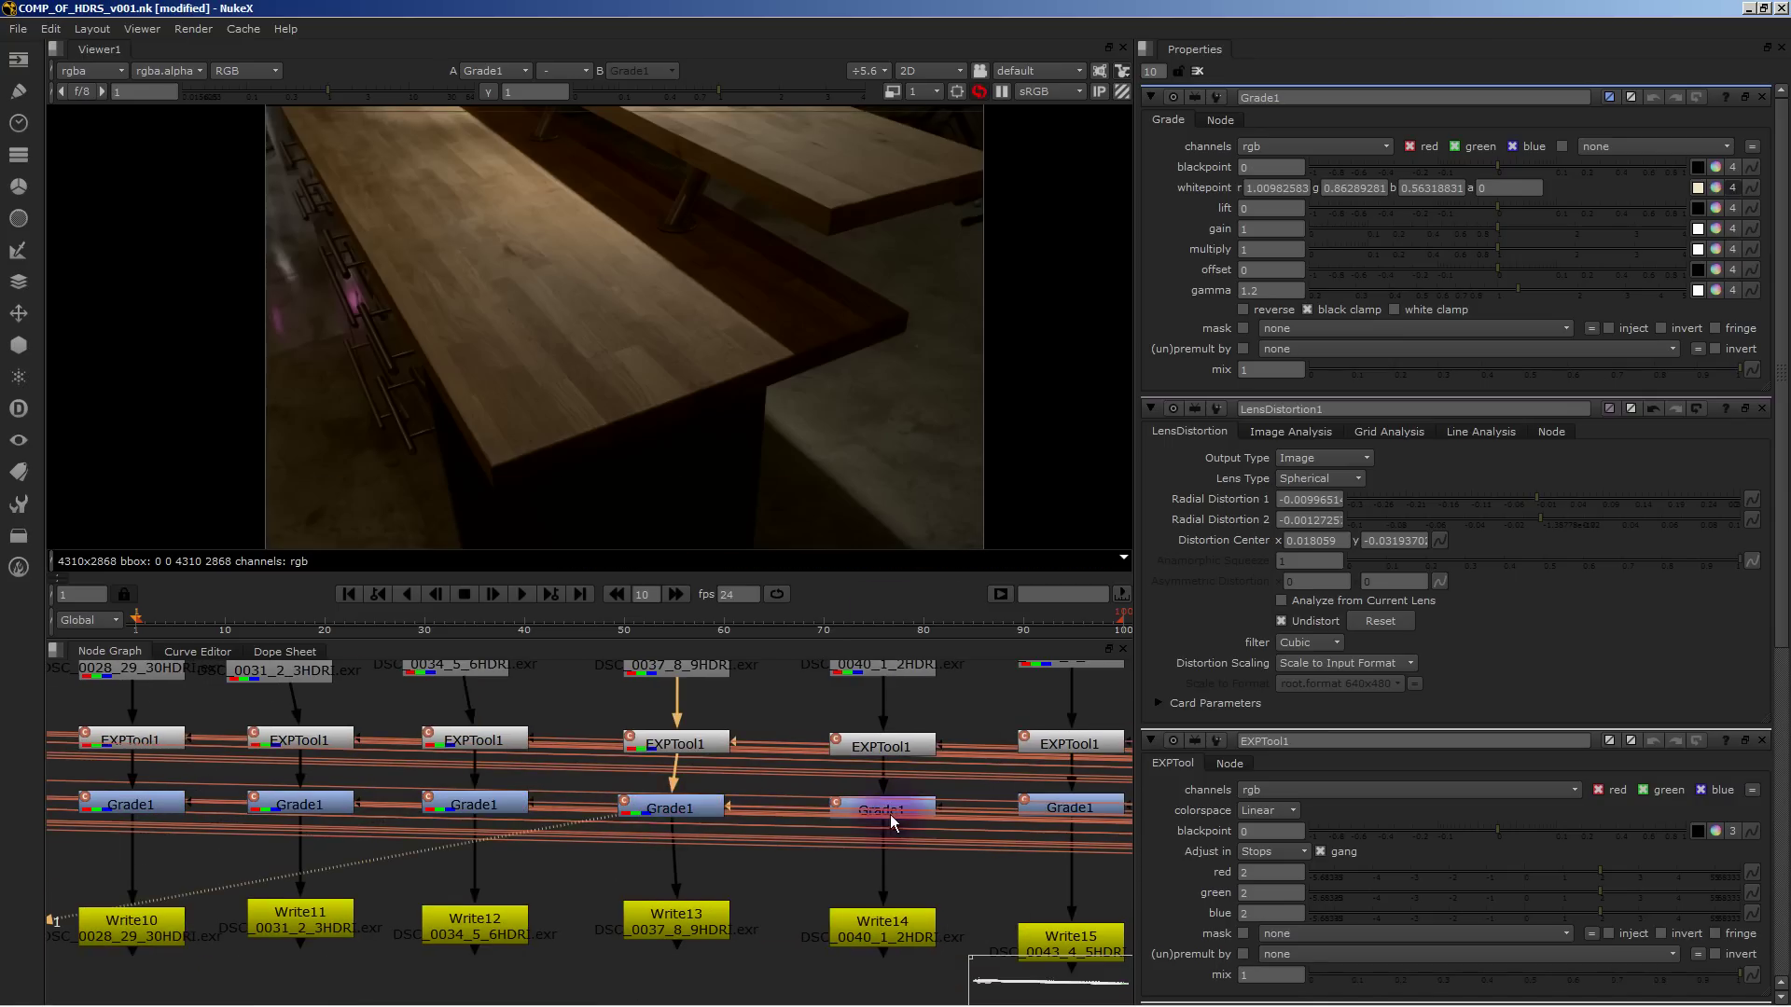
{"action": "left_click", "coordinate": [890, 814]}
{"action": "key", "text": "1"}
Add a new LensDistortion node beside the distortion grid setup and connect its Source input to Read119.
{"action": "scroll", "coordinate": [392, 810], "scroll_direction": "down", "scroll_amount": 4}
{"action": "middle_click_drag", "start_coordinate": [392, 810], "coordinate": [579, 938]}
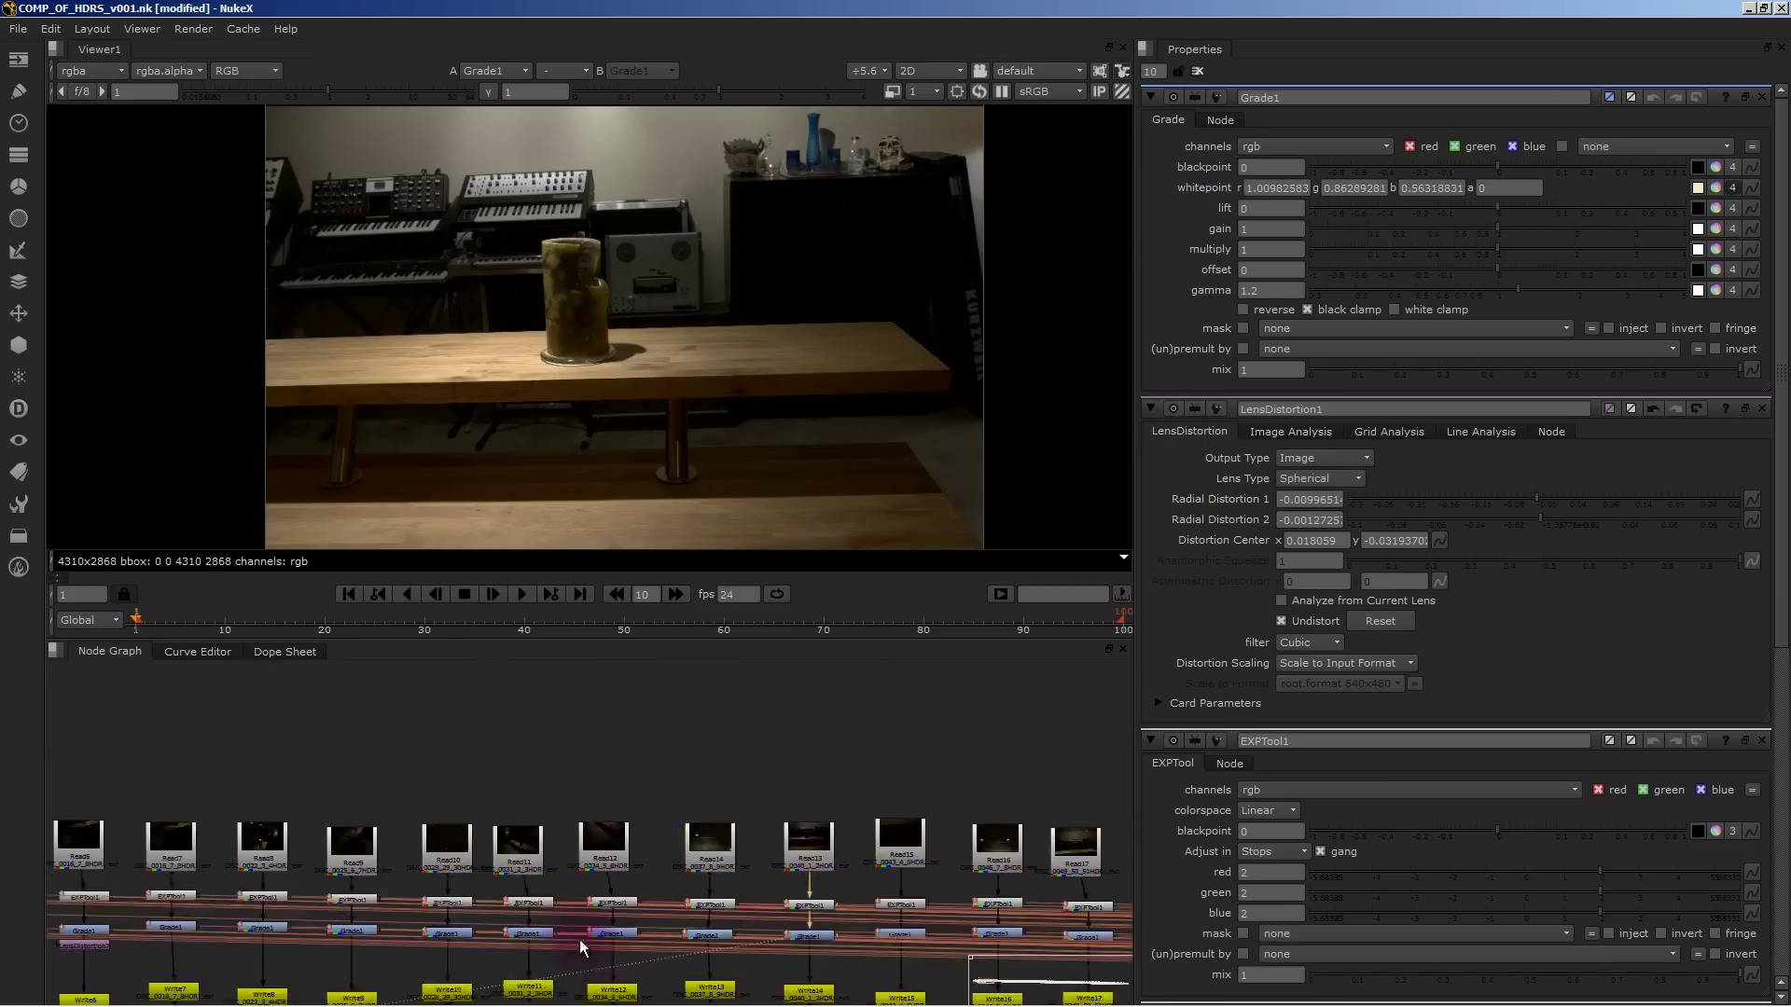
{"action": "middle_click_drag", "start_coordinate": [140, 725], "coordinate": [686, 850]}
{"action": "scroll", "coordinate": [554, 808], "scroll_direction": "up", "scroll_amount": 4}
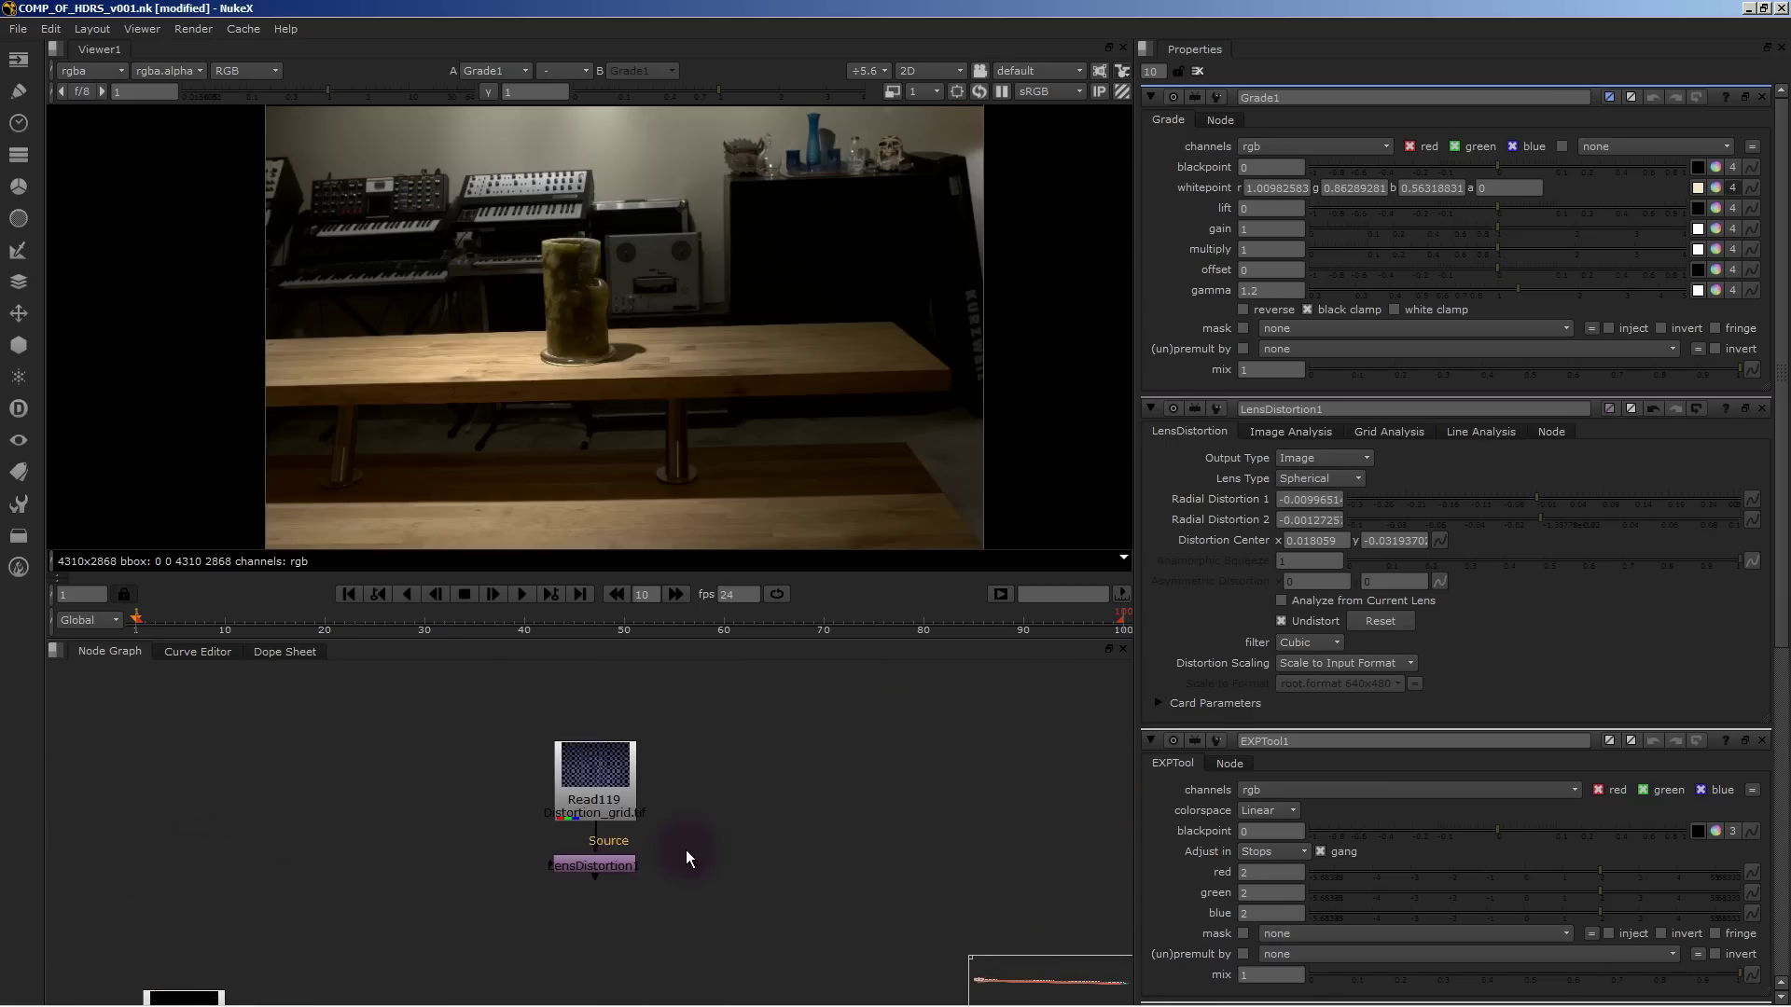
{"action": "right_click", "coordinate": [675, 841]}
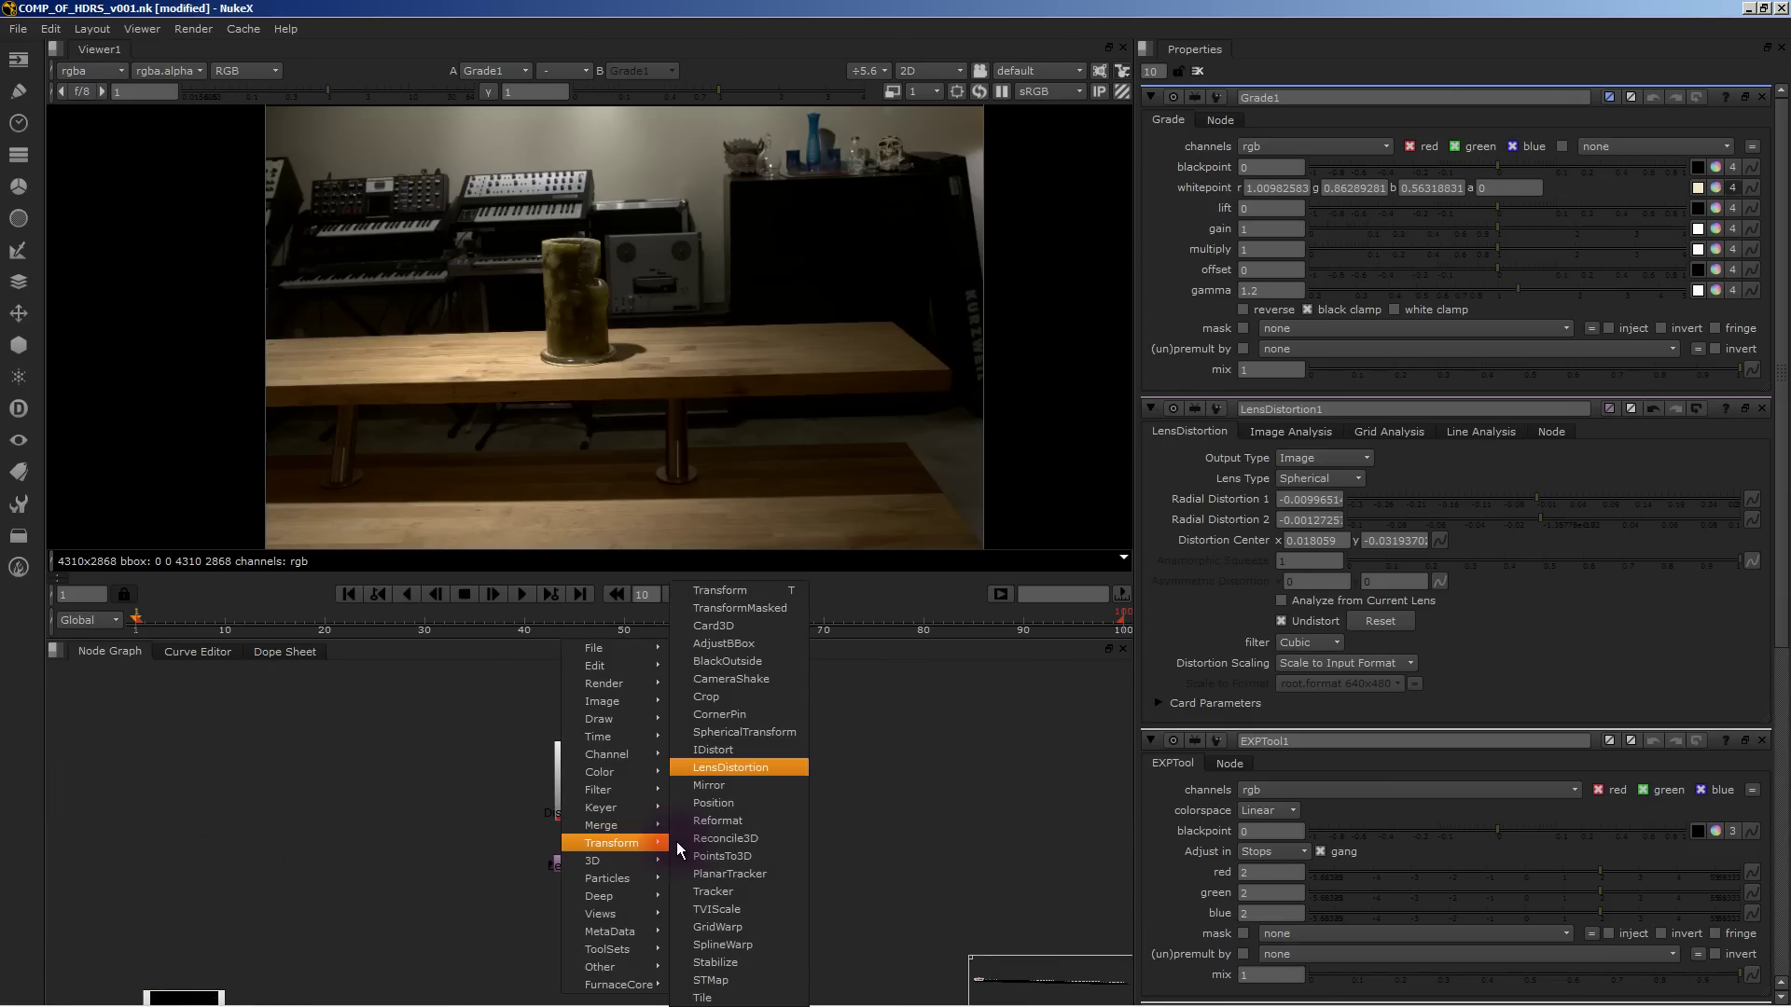
{"action": "left_click", "coordinate": [725, 767]}
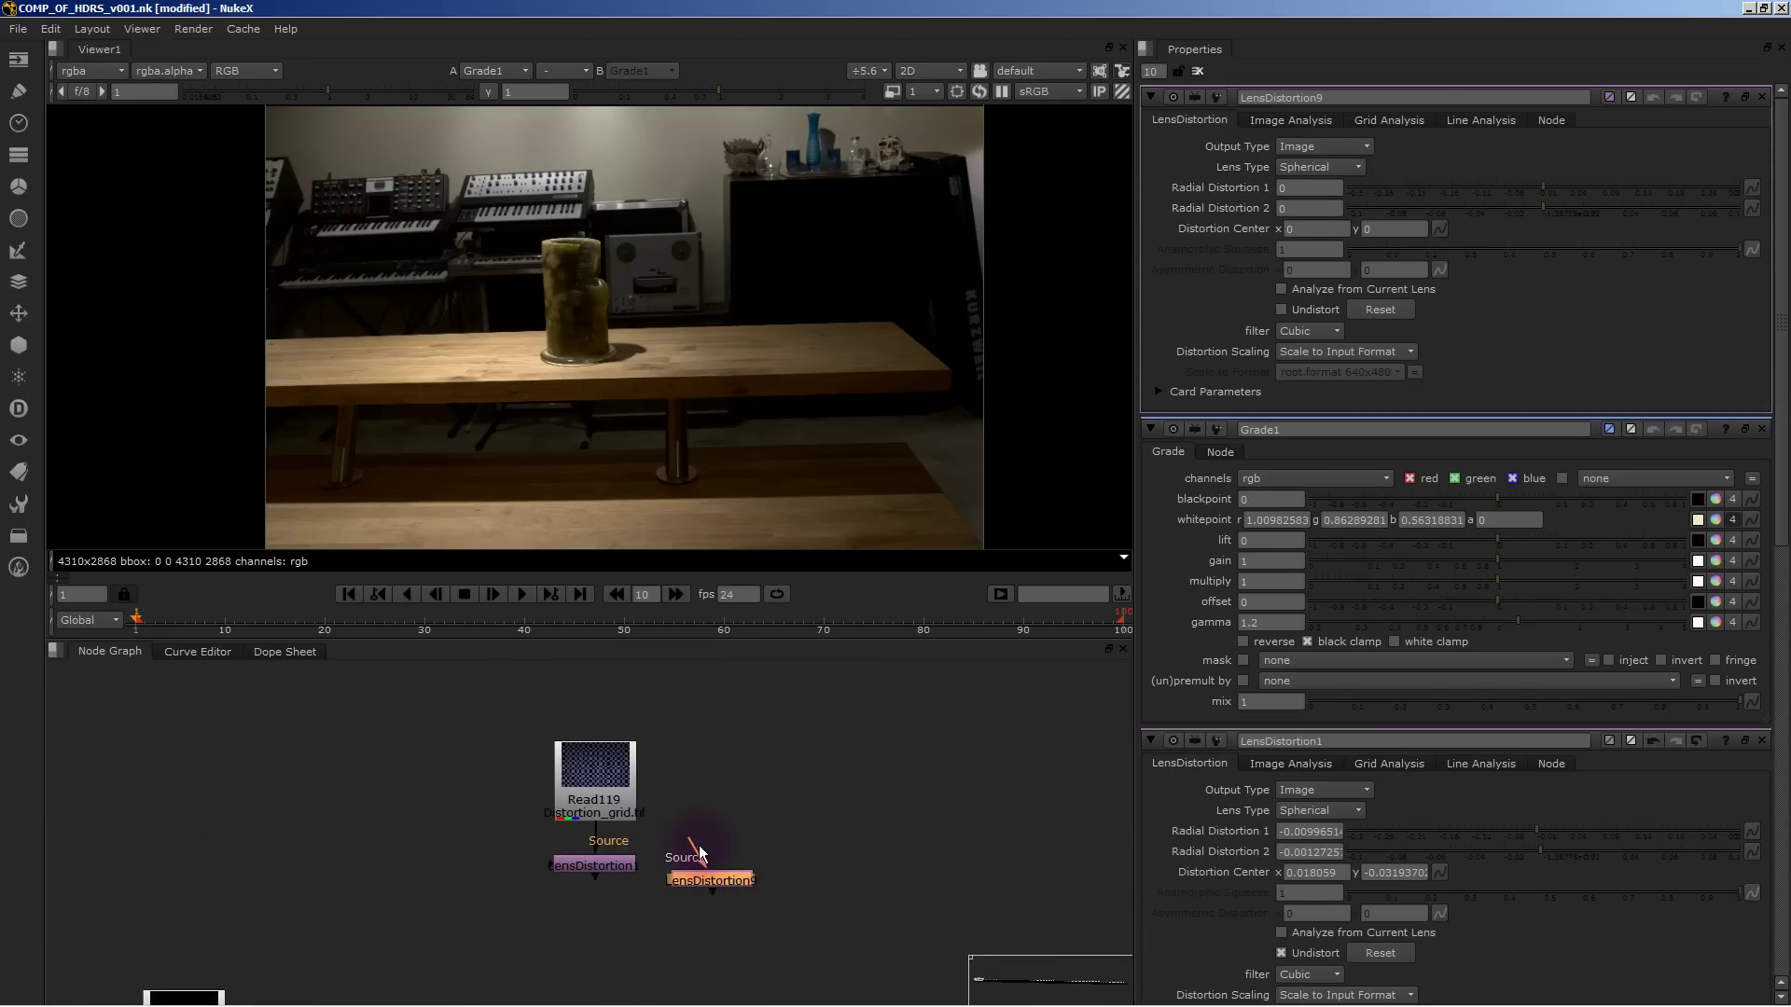
{"action": "left_click_drag", "start_coordinate": [698, 846], "coordinate": [611, 772]}
Delete the old LensDistortion node under Read119 and align the new one directly beneath the grid image.
{"action": "left_click_drag", "start_coordinate": [620, 862], "coordinate": [517, 871]}
{"action": "key", "text": "Delete"}
{"action": "left_click_drag", "start_coordinate": [725, 878], "coordinate": [629, 882]}
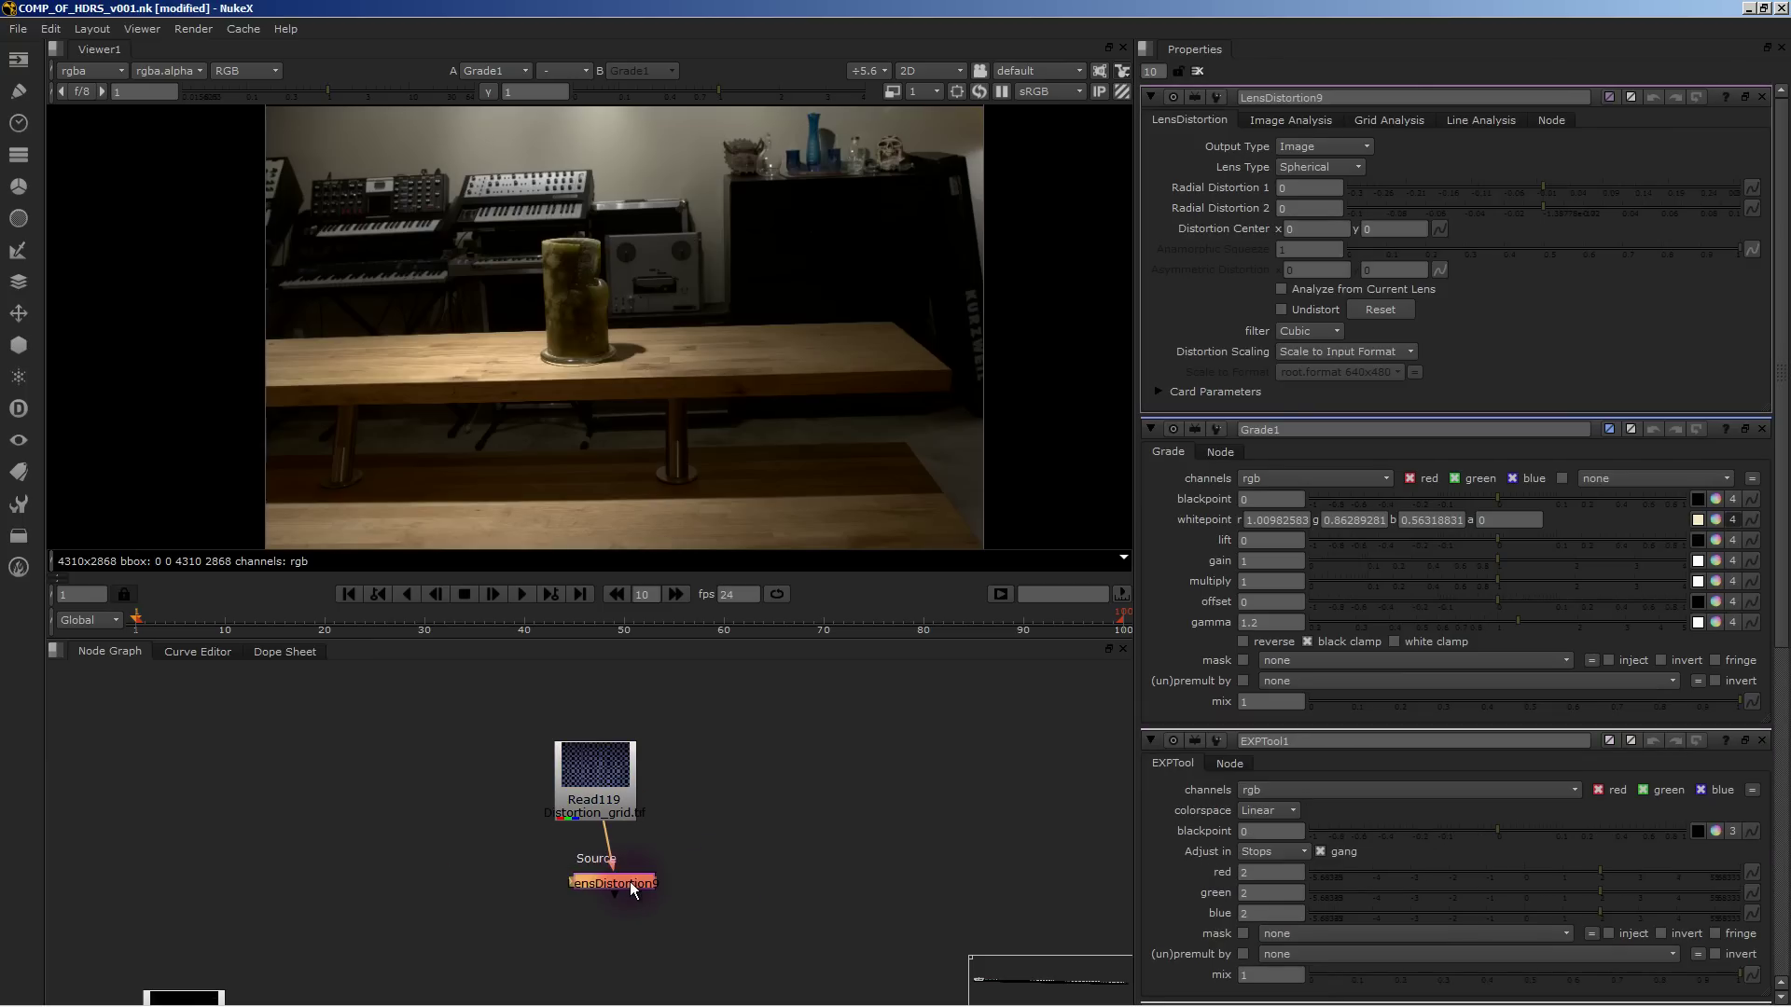
{"action": "left_click_drag", "start_coordinate": [595, 774], "coordinate": [613, 769]}
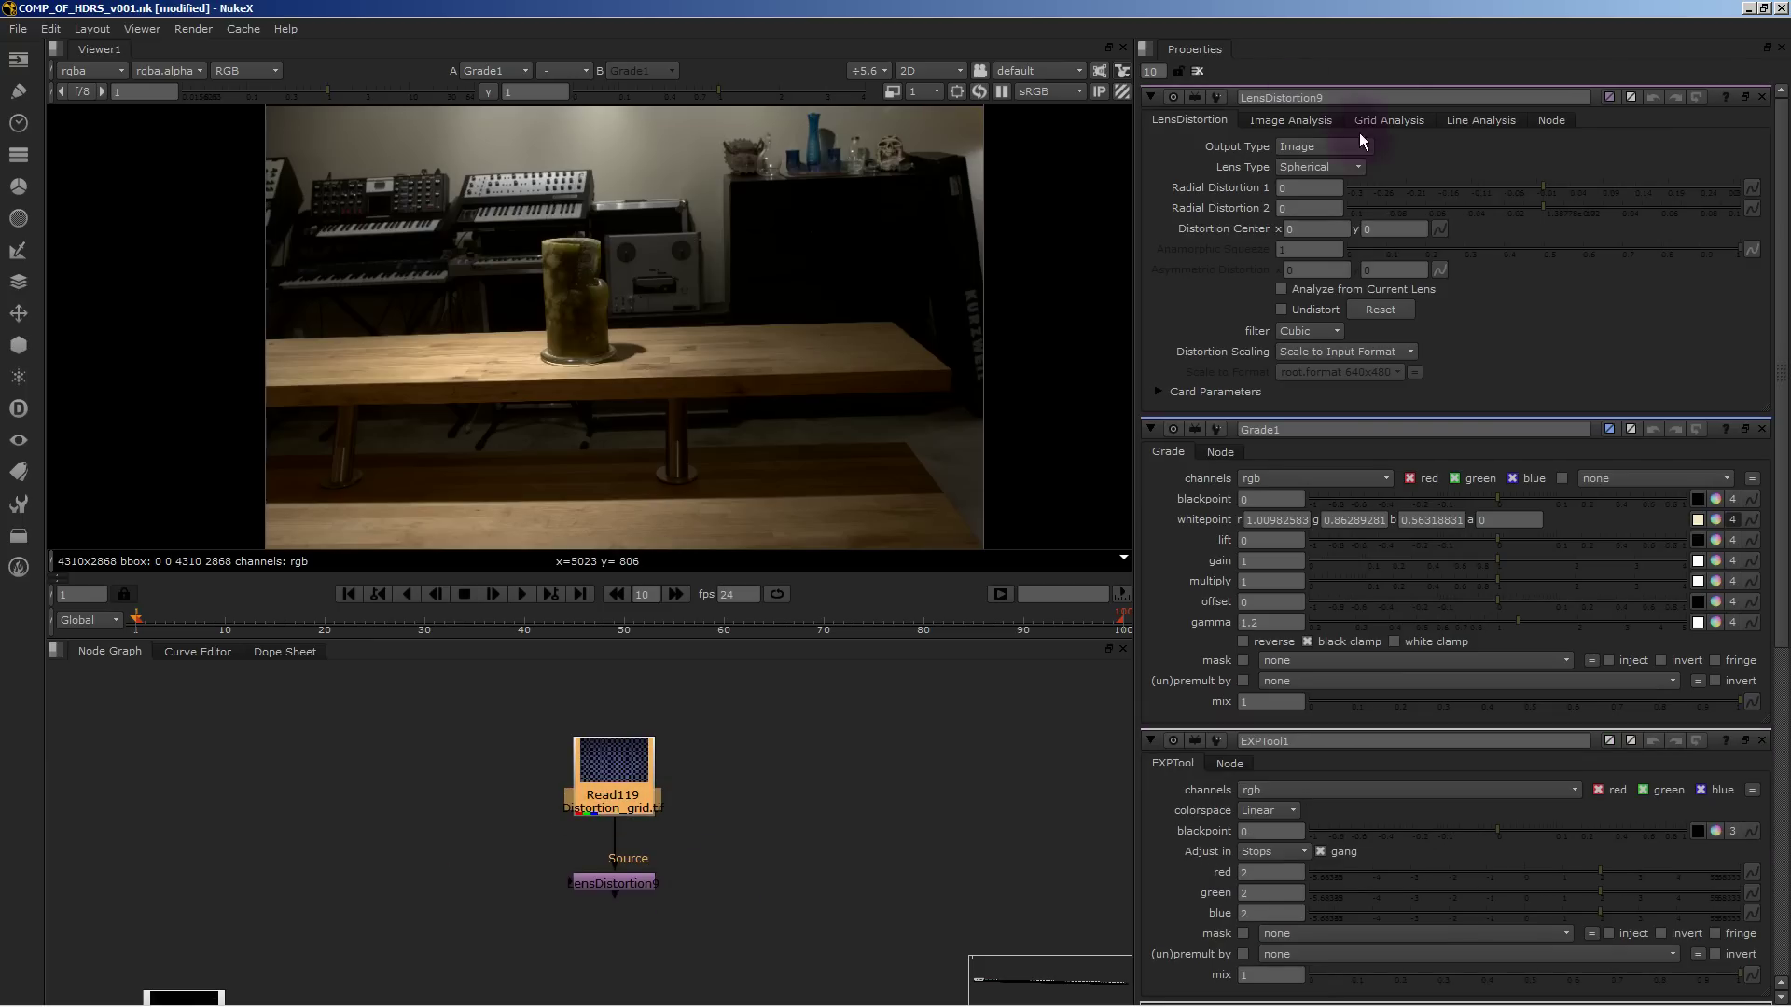
Run the Checkerboard grid analysis on the LensDistortion node under Read119 and view its output.
{"action": "left_click", "coordinate": [1391, 121]}
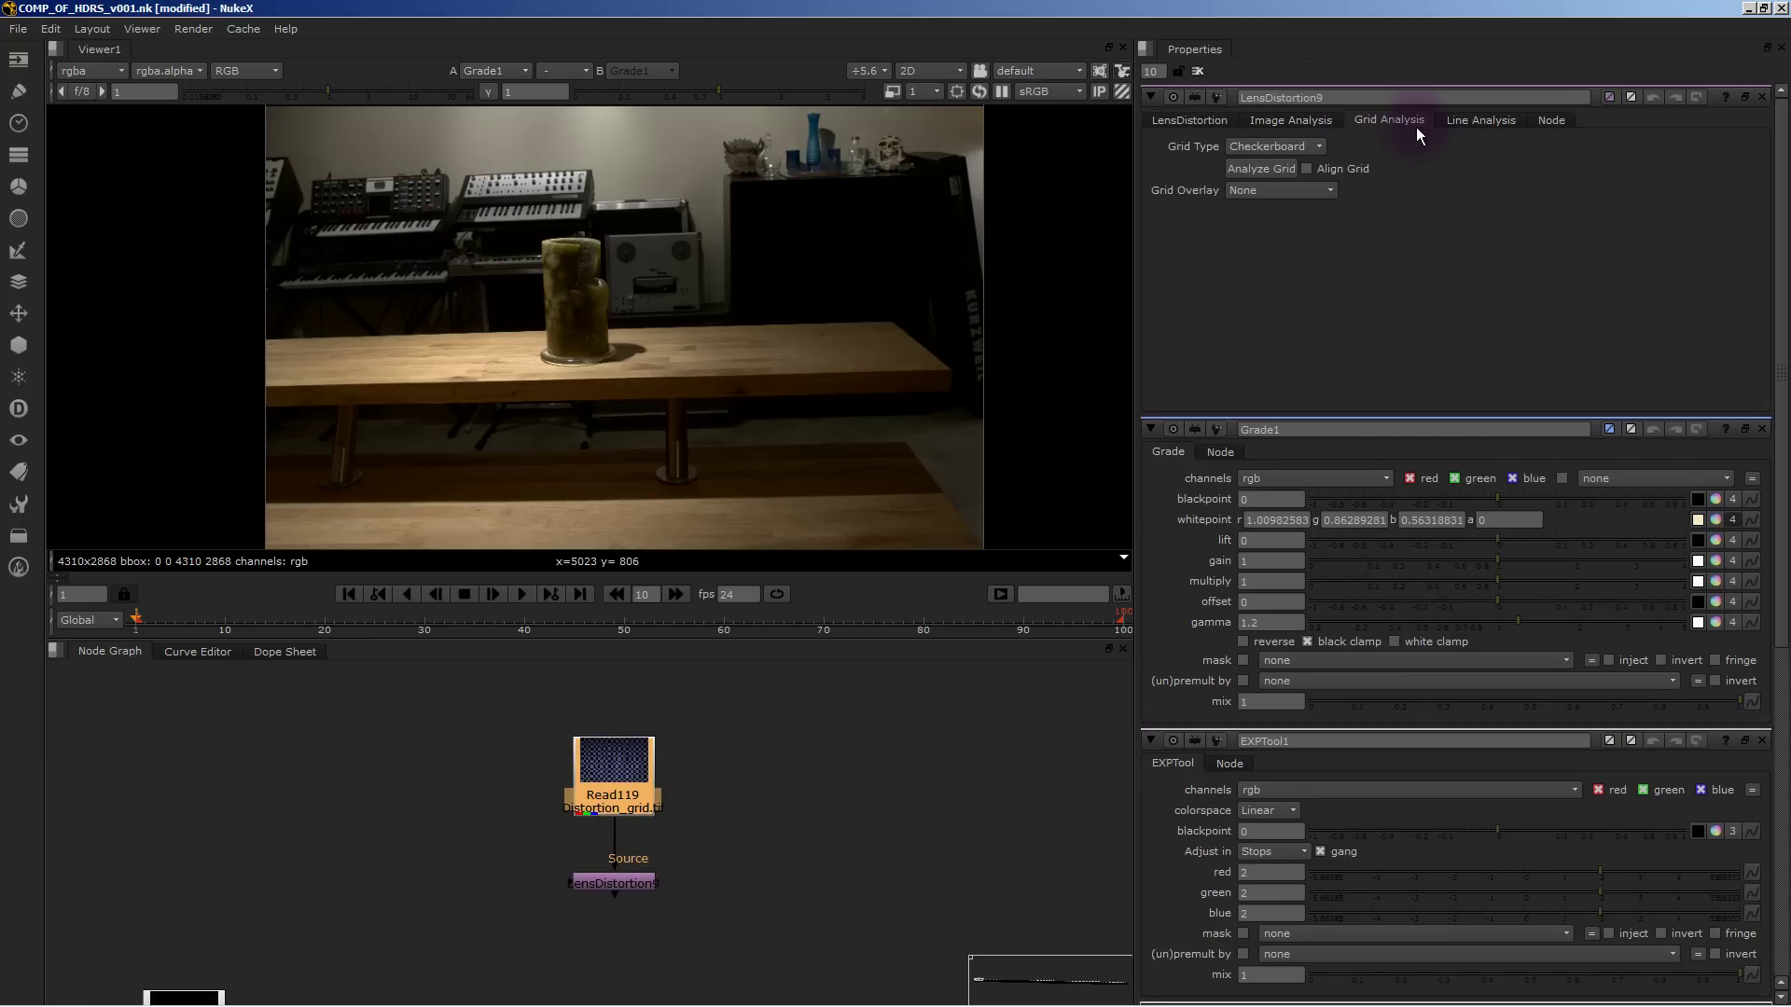
{"action": "left_click", "coordinate": [1309, 150]}
{"action": "left_click", "coordinate": [627, 886]}
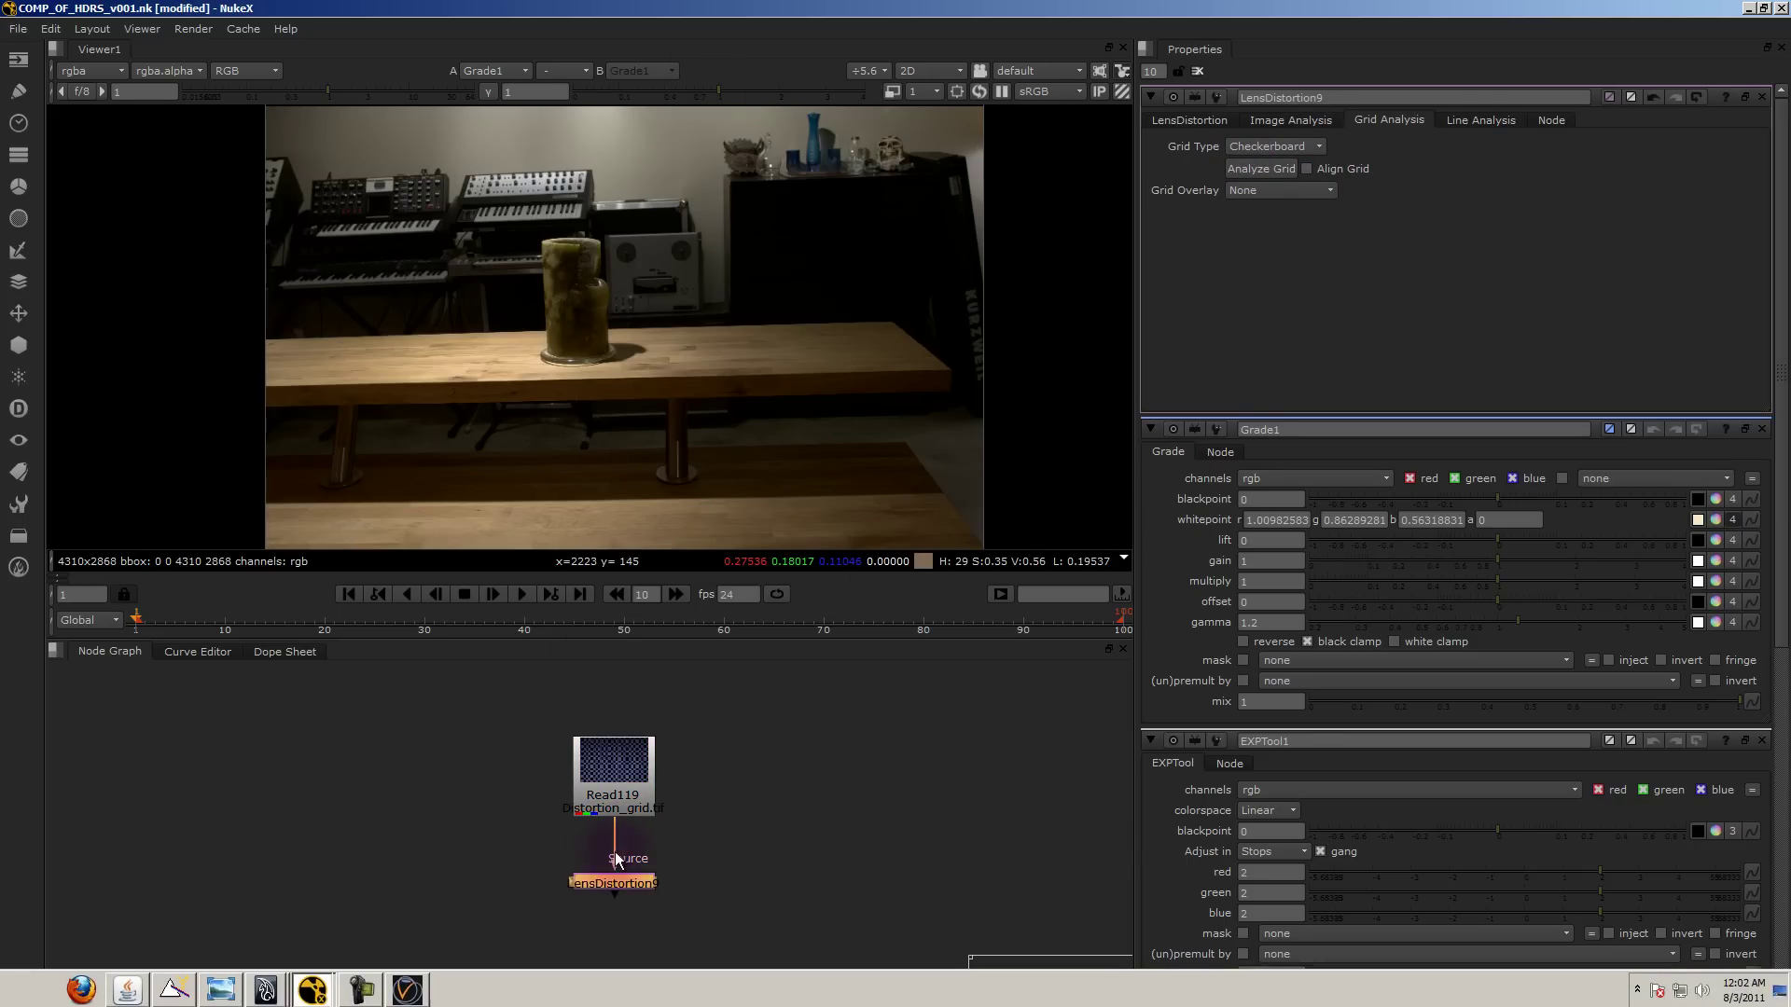
{"action": "key", "text": "1"}
Compare the original Read119 grid image with the LensDistortion output, including the frame borders.
{"action": "left_click", "coordinate": [631, 770]}
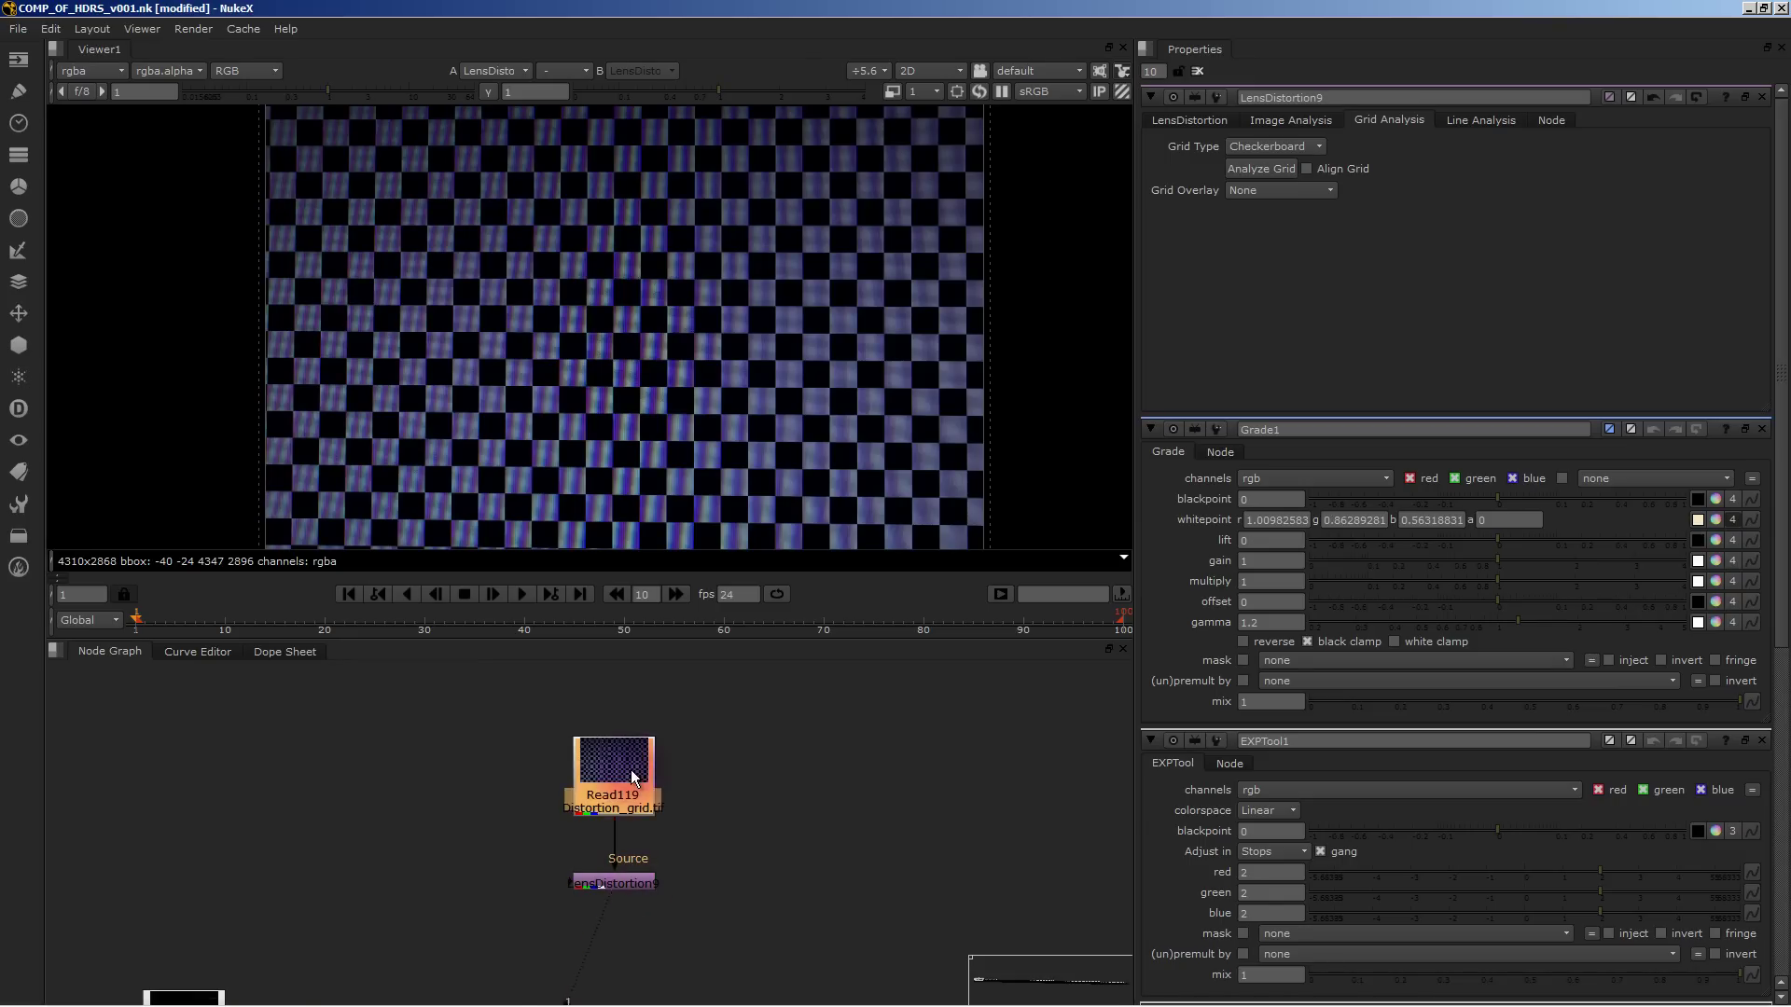
{"action": "key", "text": "1"}
{"action": "left_click", "coordinate": [646, 882]}
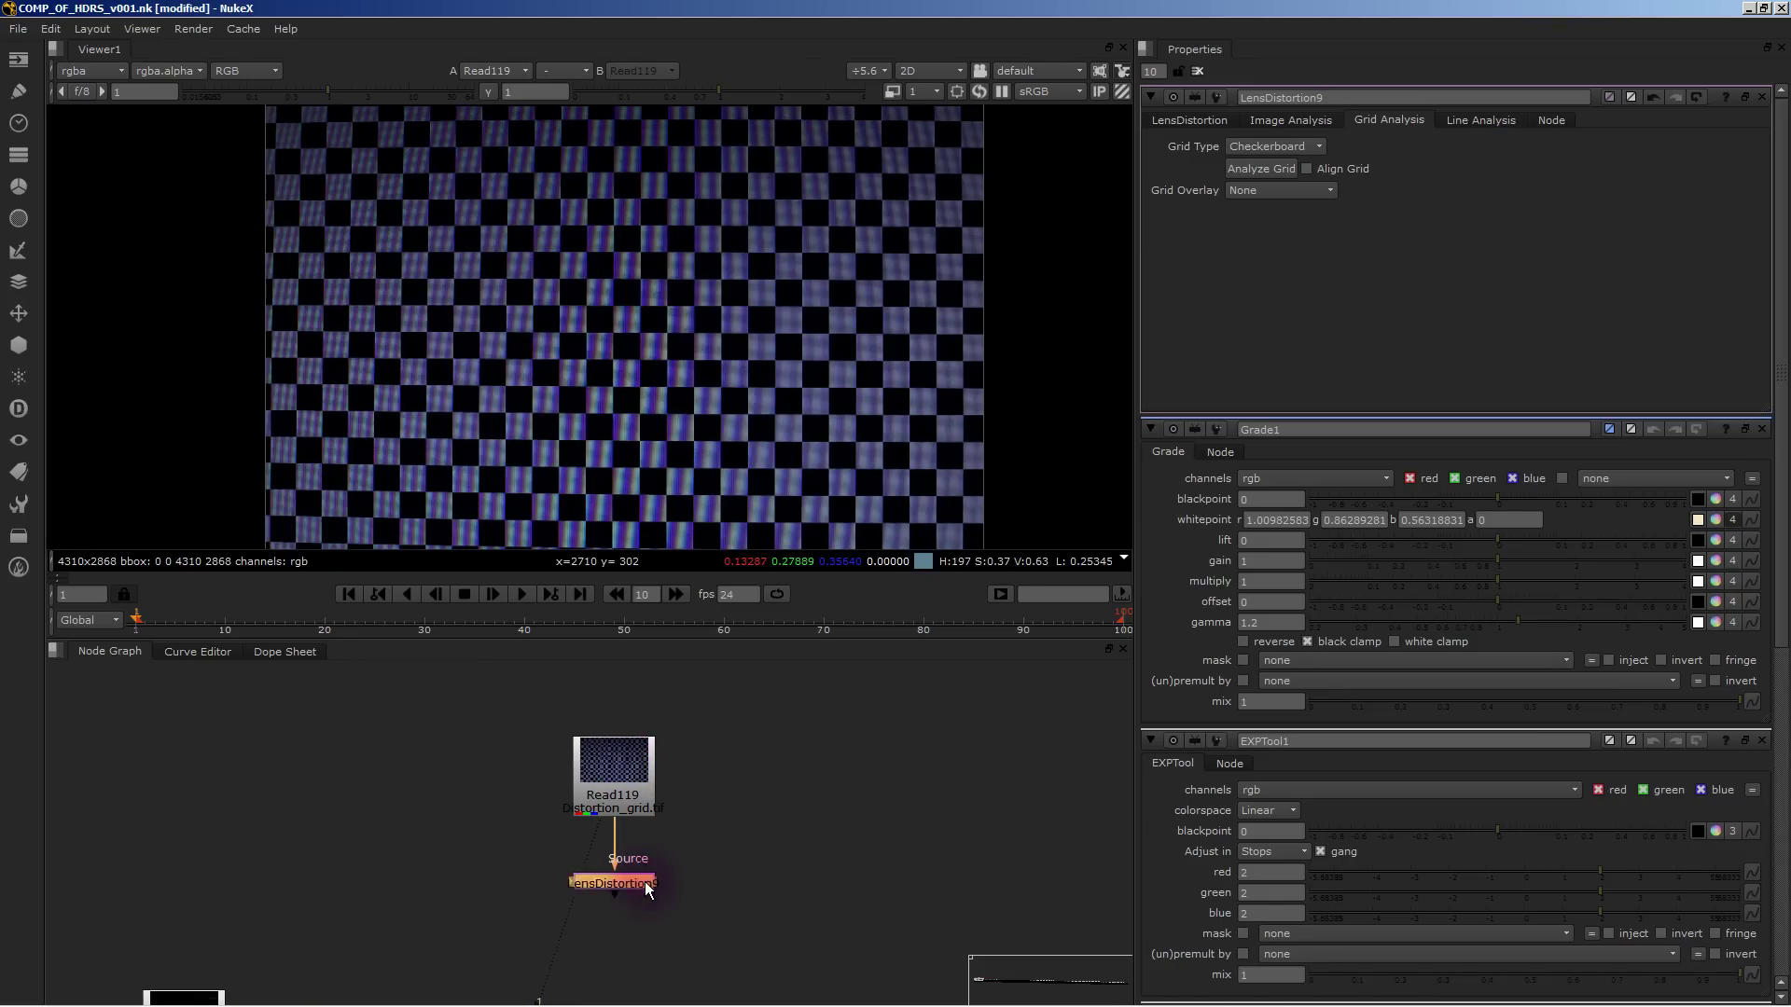
{"action": "key", "text": "1"}
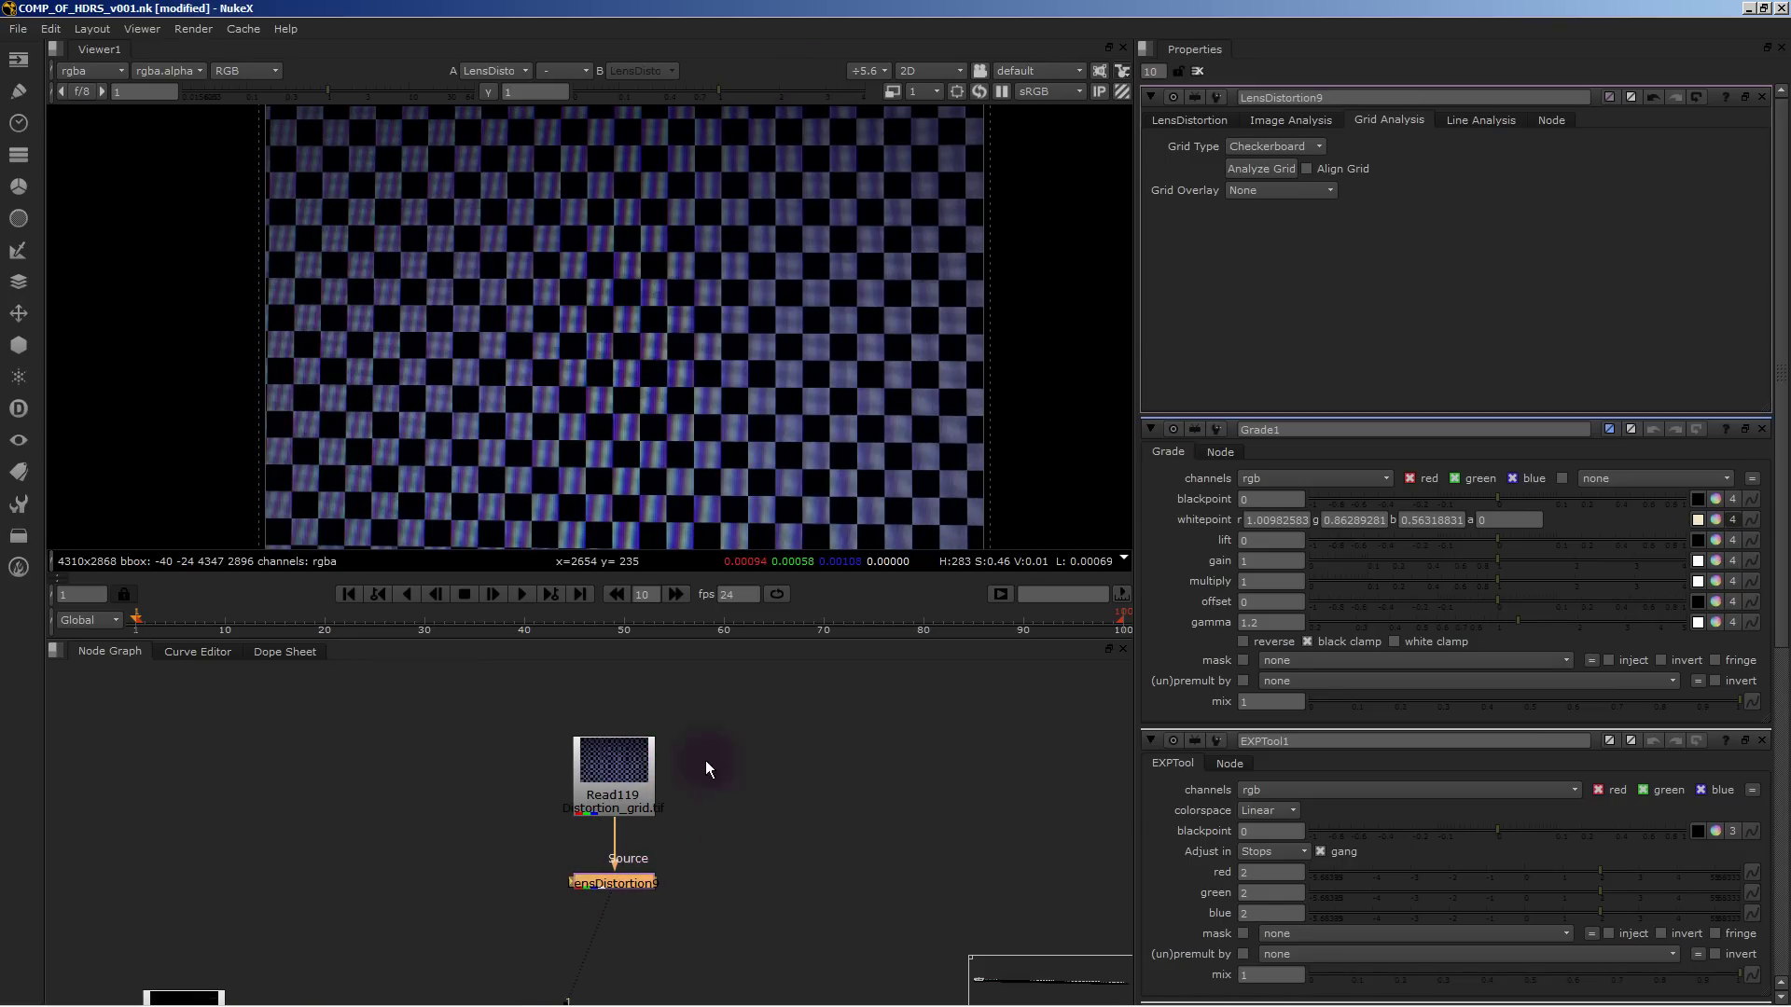
{"action": "scroll", "coordinate": [854, 345], "scroll_direction": "down", "scroll_amount": 3}
{"action": "middle_click_drag", "start_coordinate": [839, 341], "coordinate": [908, 196]}
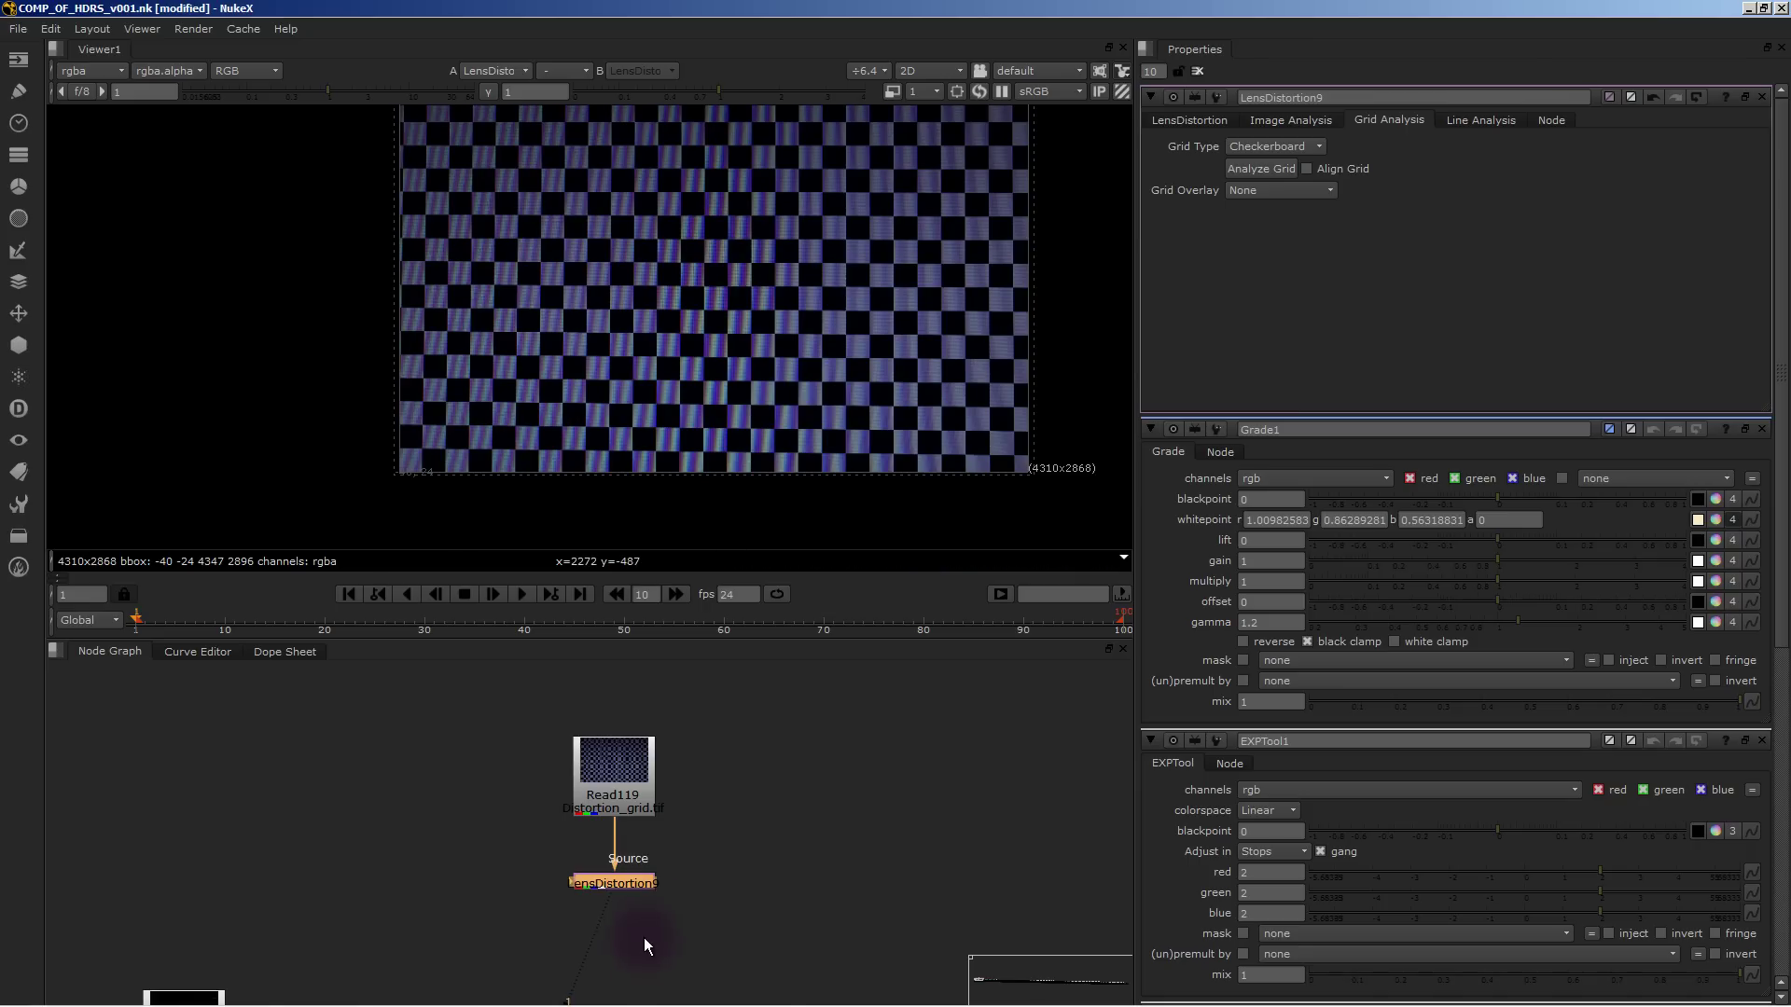
Copy the grid's LensDistortion node and paste it below Grade1 in the Read9, Read10 and Read11 branches.
{"action": "middle_click_drag", "start_coordinate": [632, 892], "coordinate": [646, 808]}
{"action": "left_click", "coordinate": [645, 808]}
{"action": "left_click", "coordinate": [644, 798]}
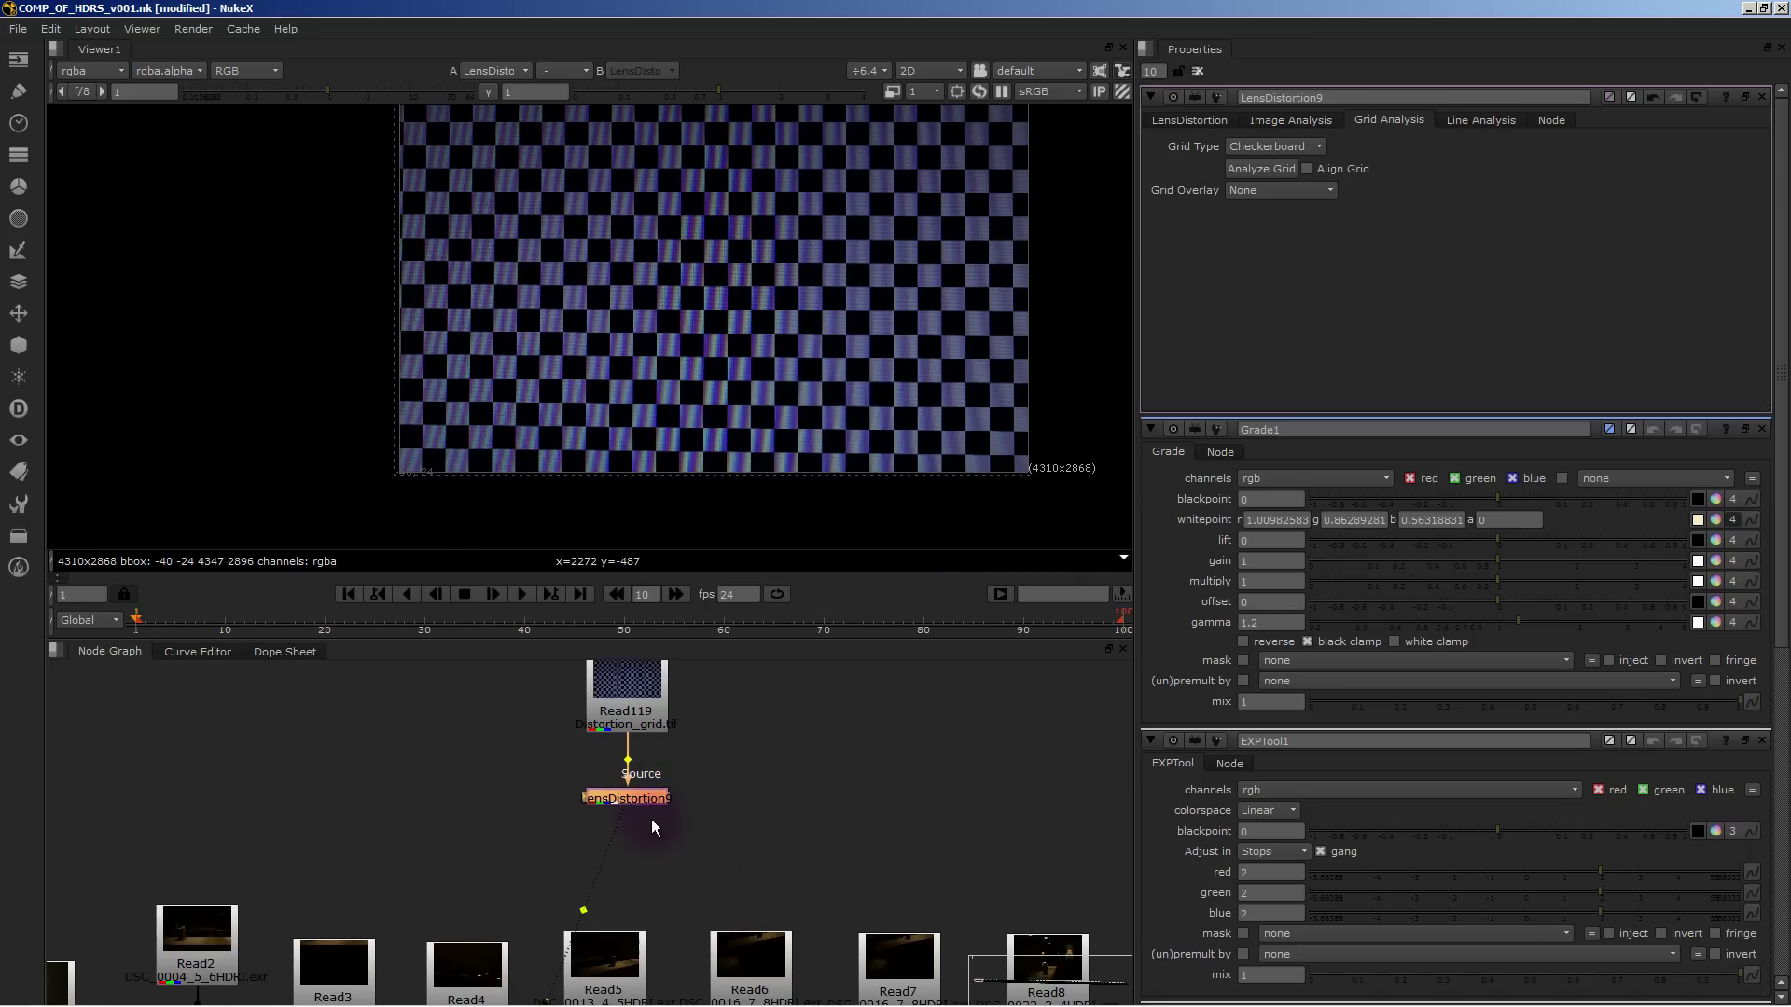
{"action": "middle_click_drag", "start_coordinate": [336, 860], "coordinate": [622, 580]}
{"action": "scroll", "coordinate": [623, 849], "scroll_direction": "down", "scroll_amount": 2}
{"action": "middle_click_drag", "start_coordinate": [641, 845], "coordinate": [11, 854]}
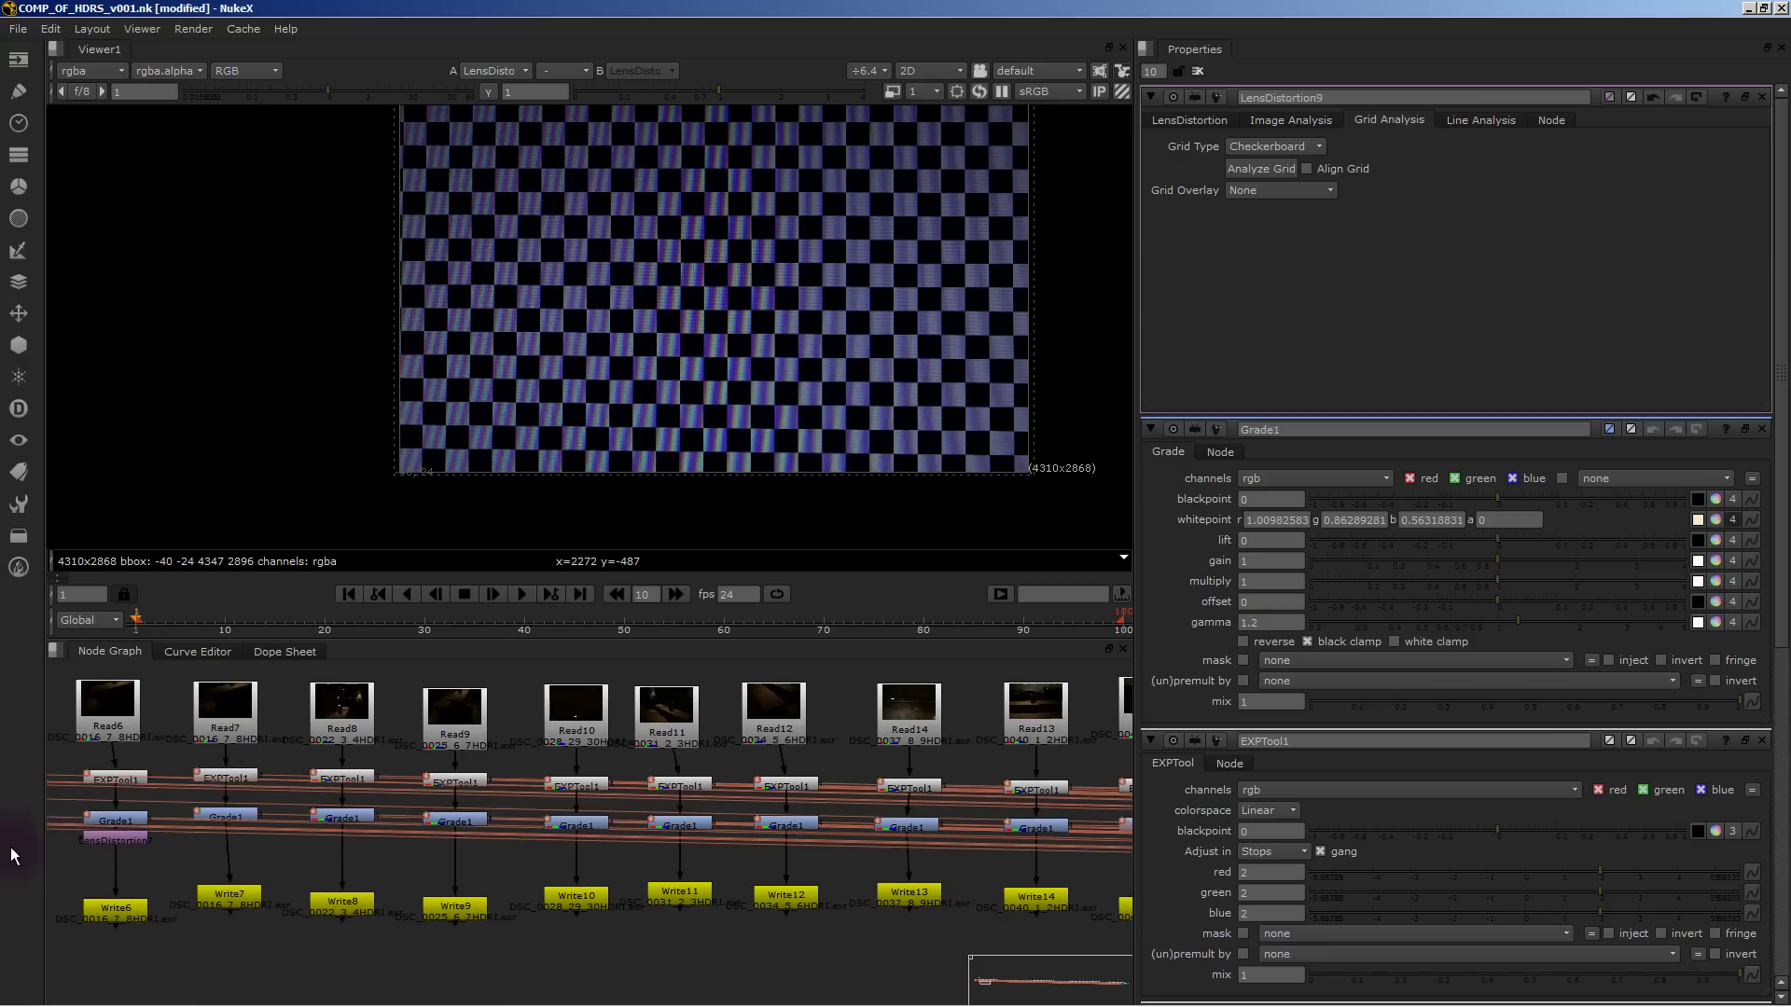
{"action": "left_click", "coordinate": [457, 826]}
{"action": "key", "text": "ctrl+v"}
{"action": "left_click", "coordinate": [569, 822]}
{"action": "key", "text": "ctrl+v"}
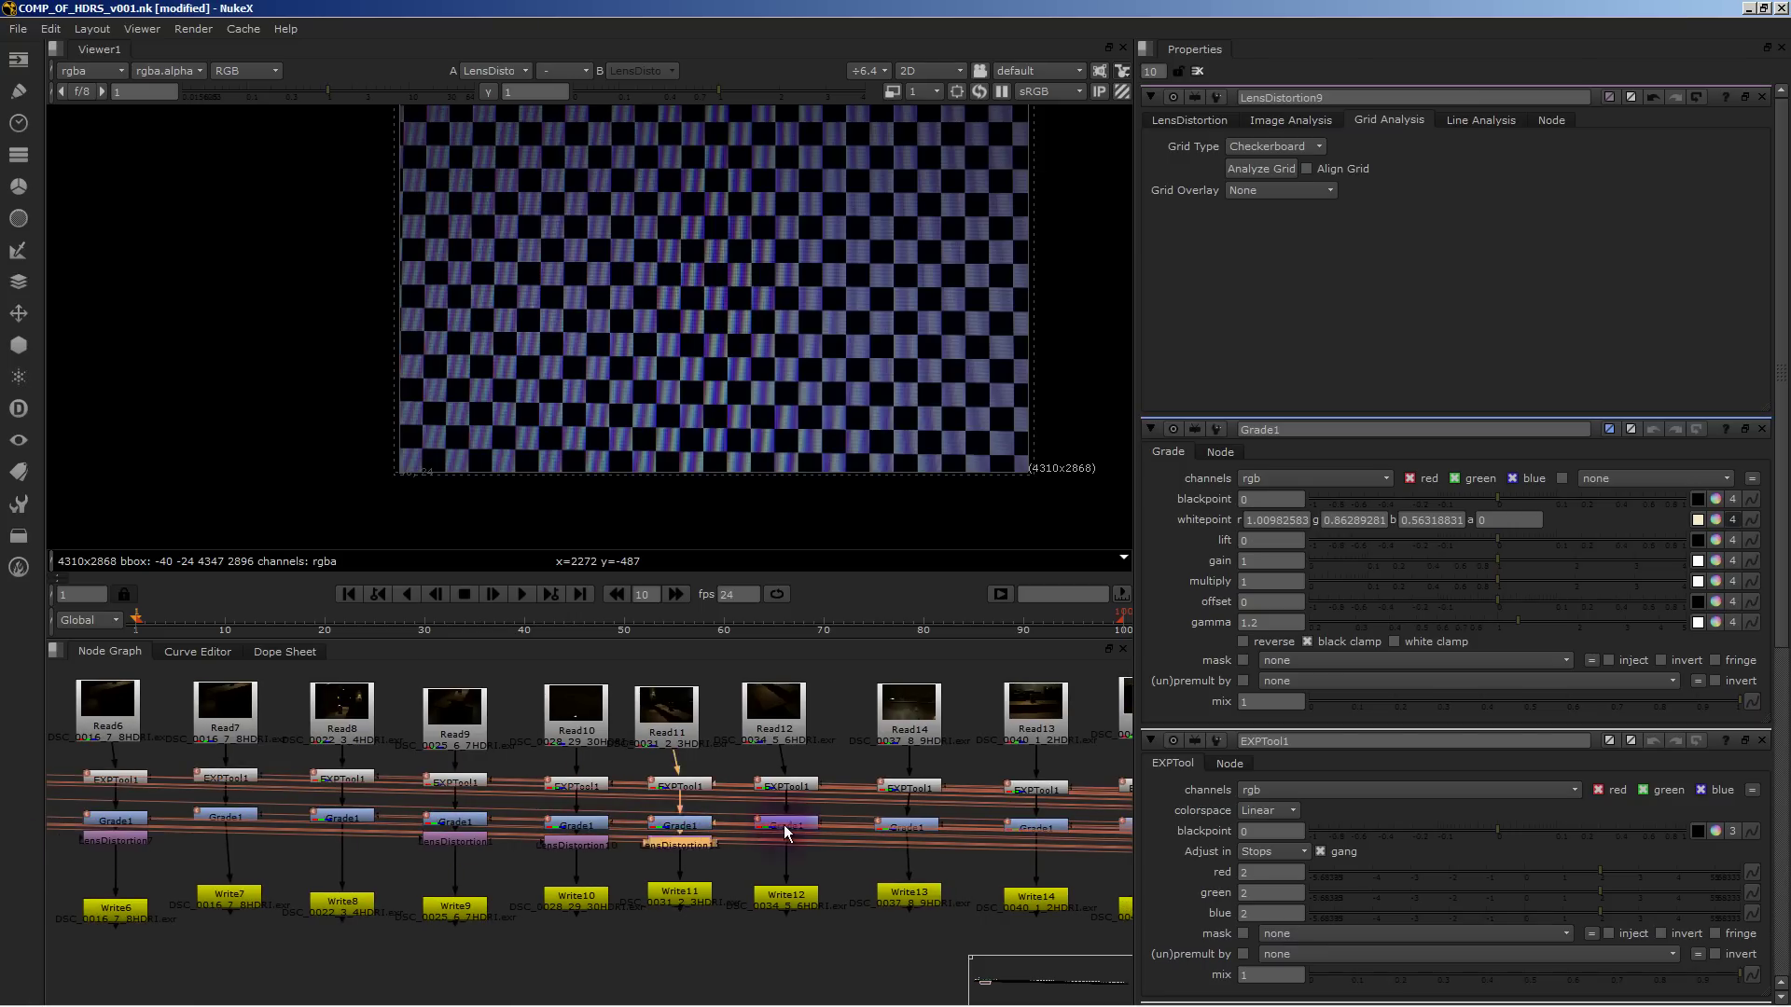
Paste the copied LensDistortion node below Grade1 in the Read12, Read14 and Read13 branches.
{"action": "left_click", "coordinate": [784, 825]}
{"action": "key", "text": "ctrl+v"}
{"action": "left_click", "coordinate": [890, 825]}
{"action": "key", "text": "ctrl+v"}
{"action": "left_click", "coordinate": [1030, 824]}
{"action": "key", "text": "ctrl+v"}
View the output of the LensDistortion node pasted into the Read9 branch.
{"action": "middle_click_drag", "start_coordinate": [1017, 849], "coordinate": [875, 847]}
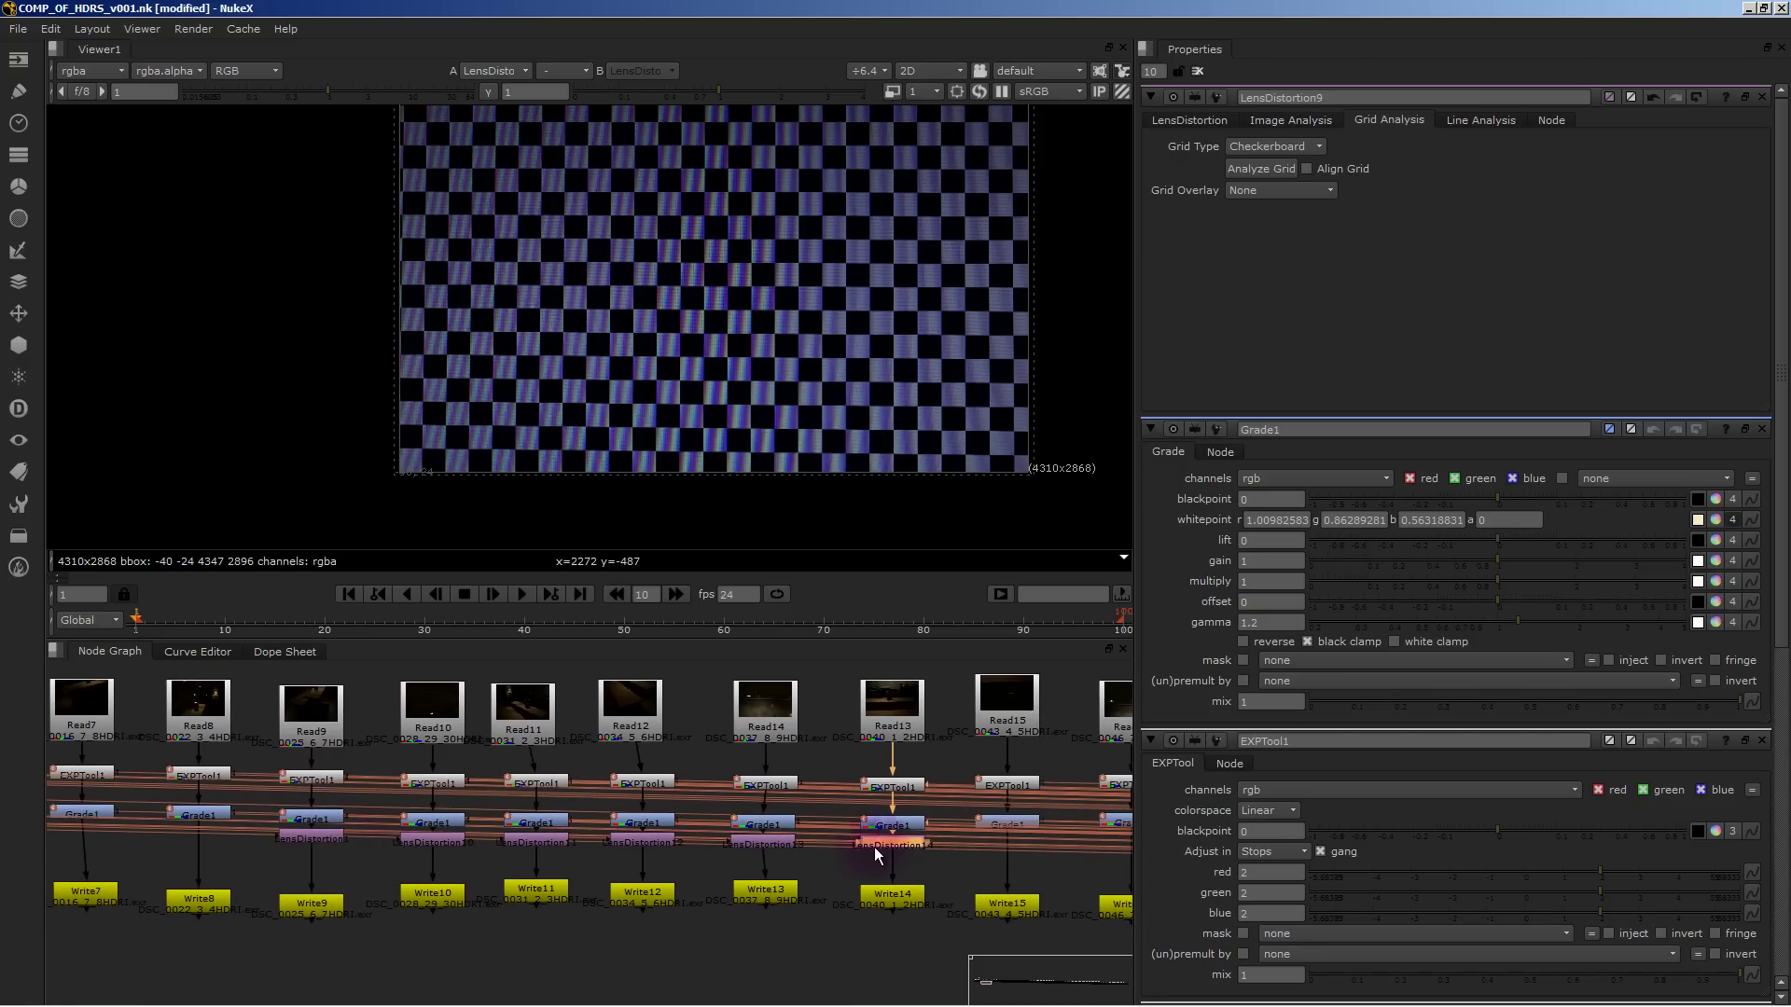
{"action": "left_click", "coordinate": [317, 837], "text": "ctrl"}
{"action": "key", "text": "1"}
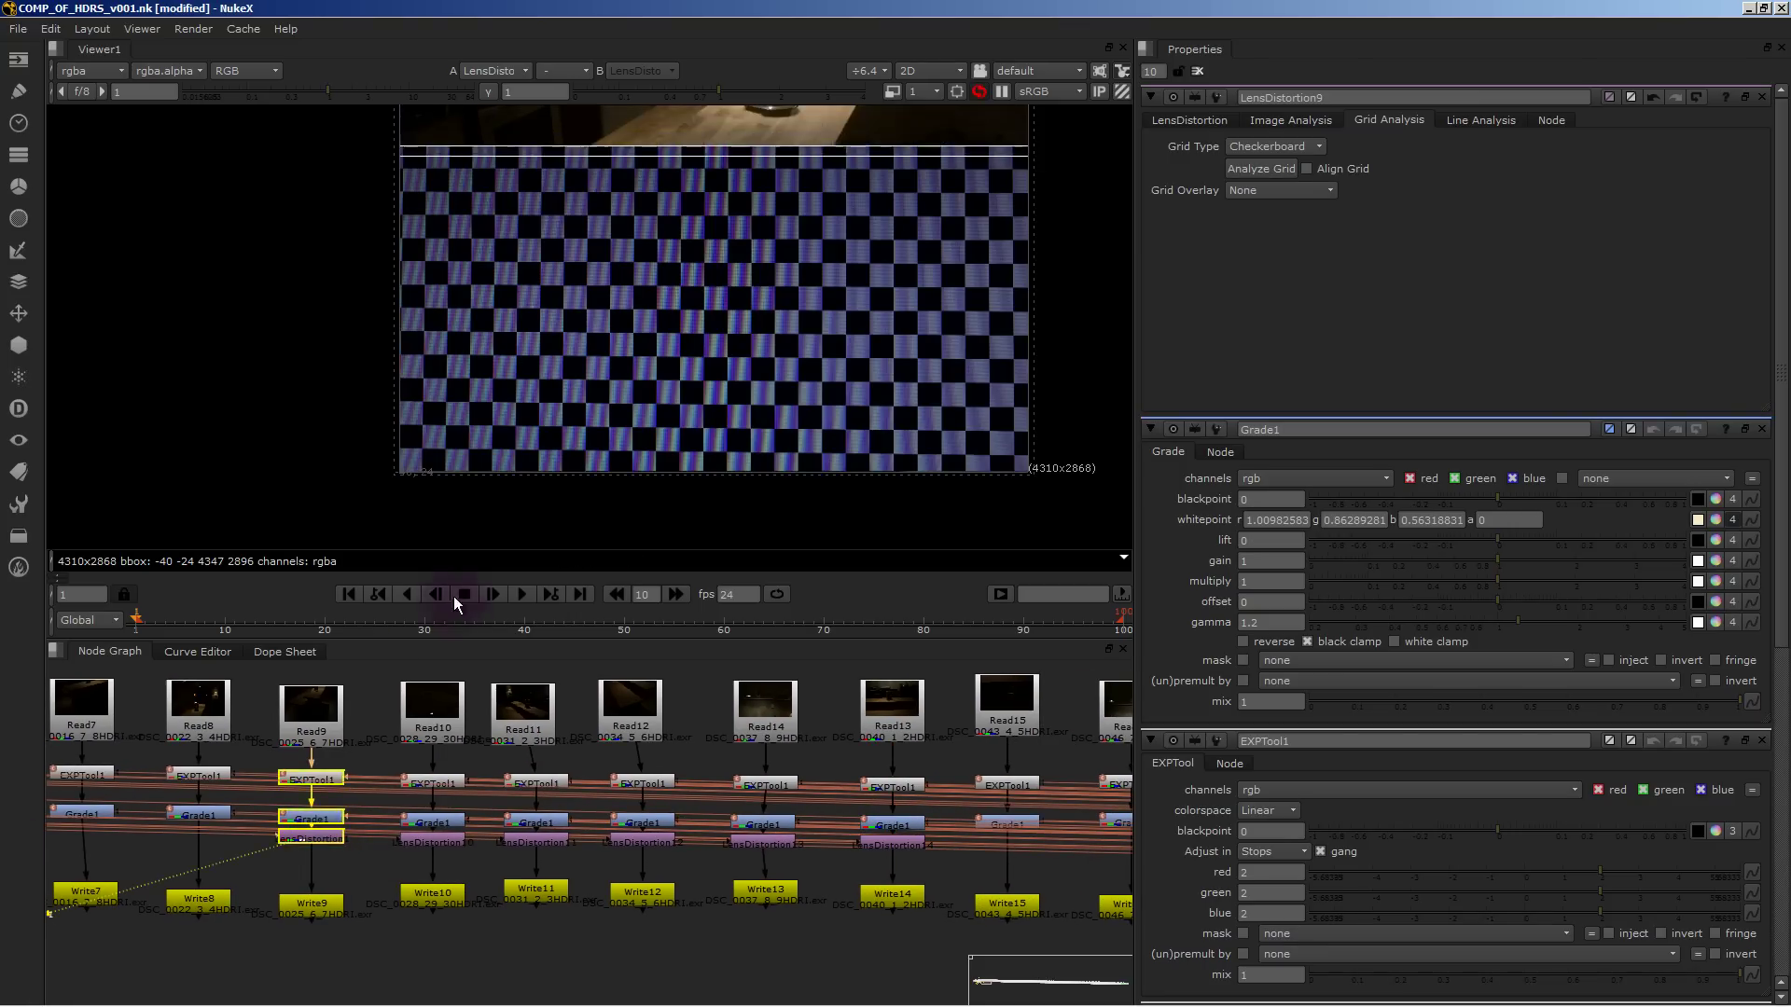
{"action": "middle_click_drag", "start_coordinate": [716, 282], "coordinate": [690, 348]}
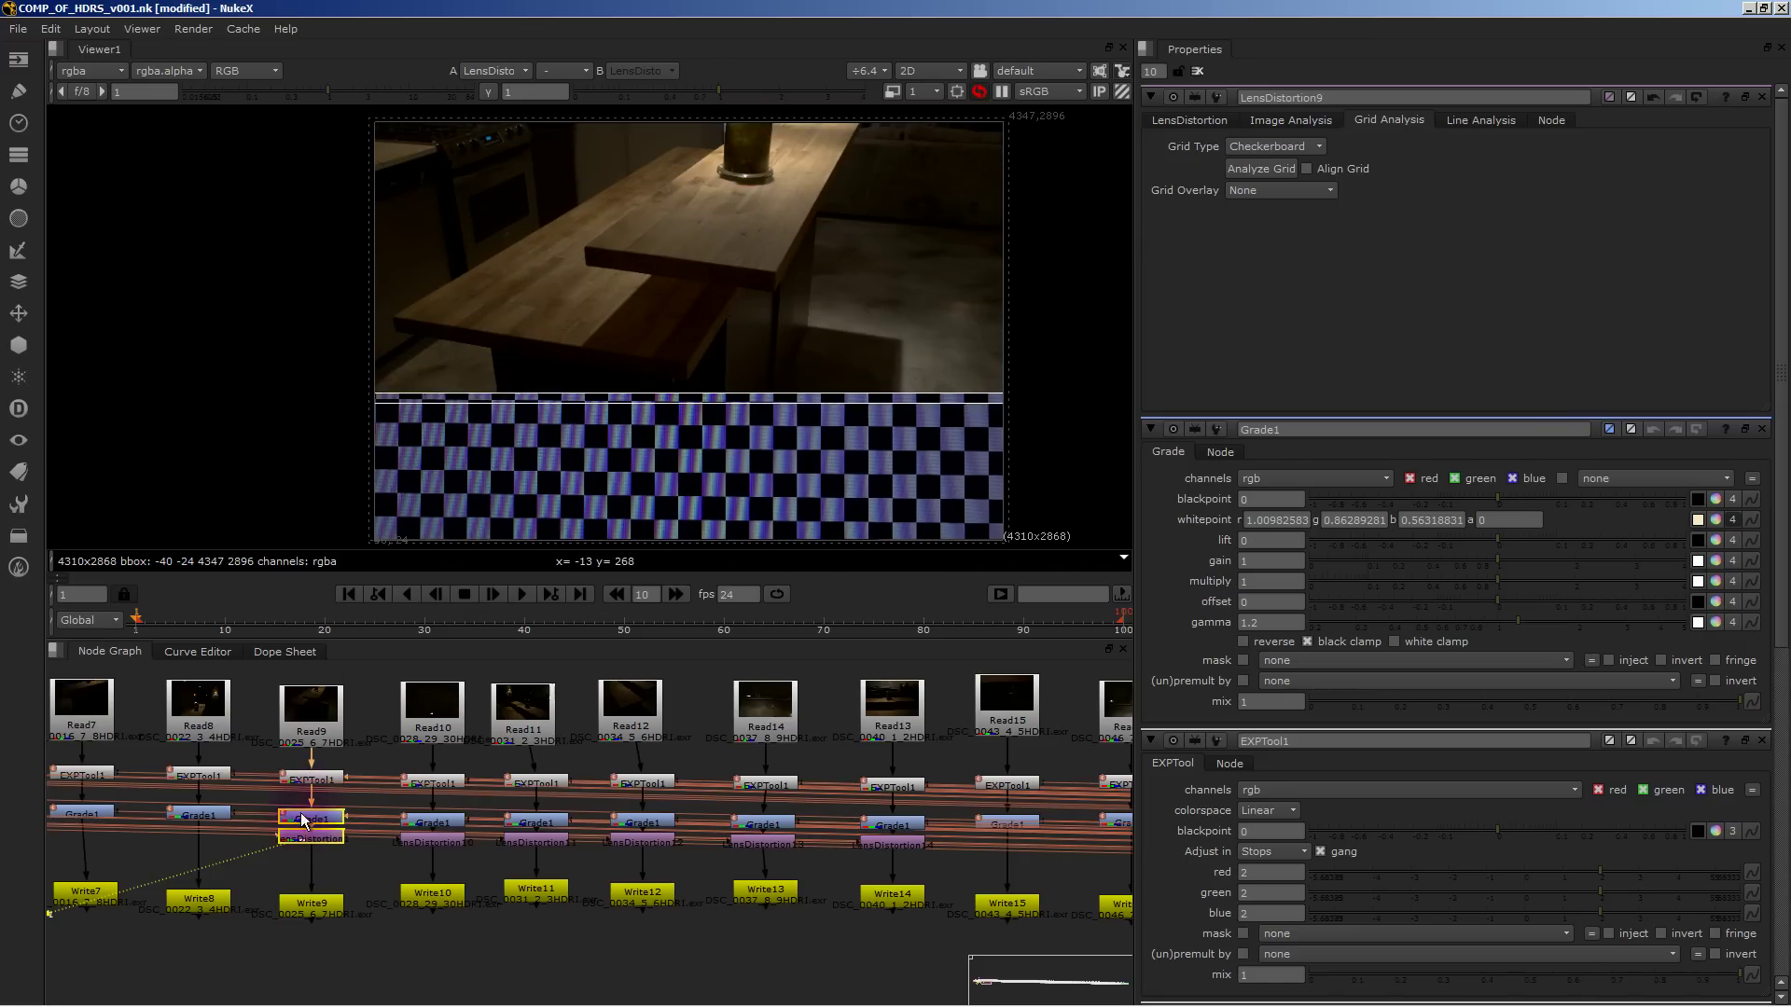
{"action": "left_click", "coordinate": [324, 837]}
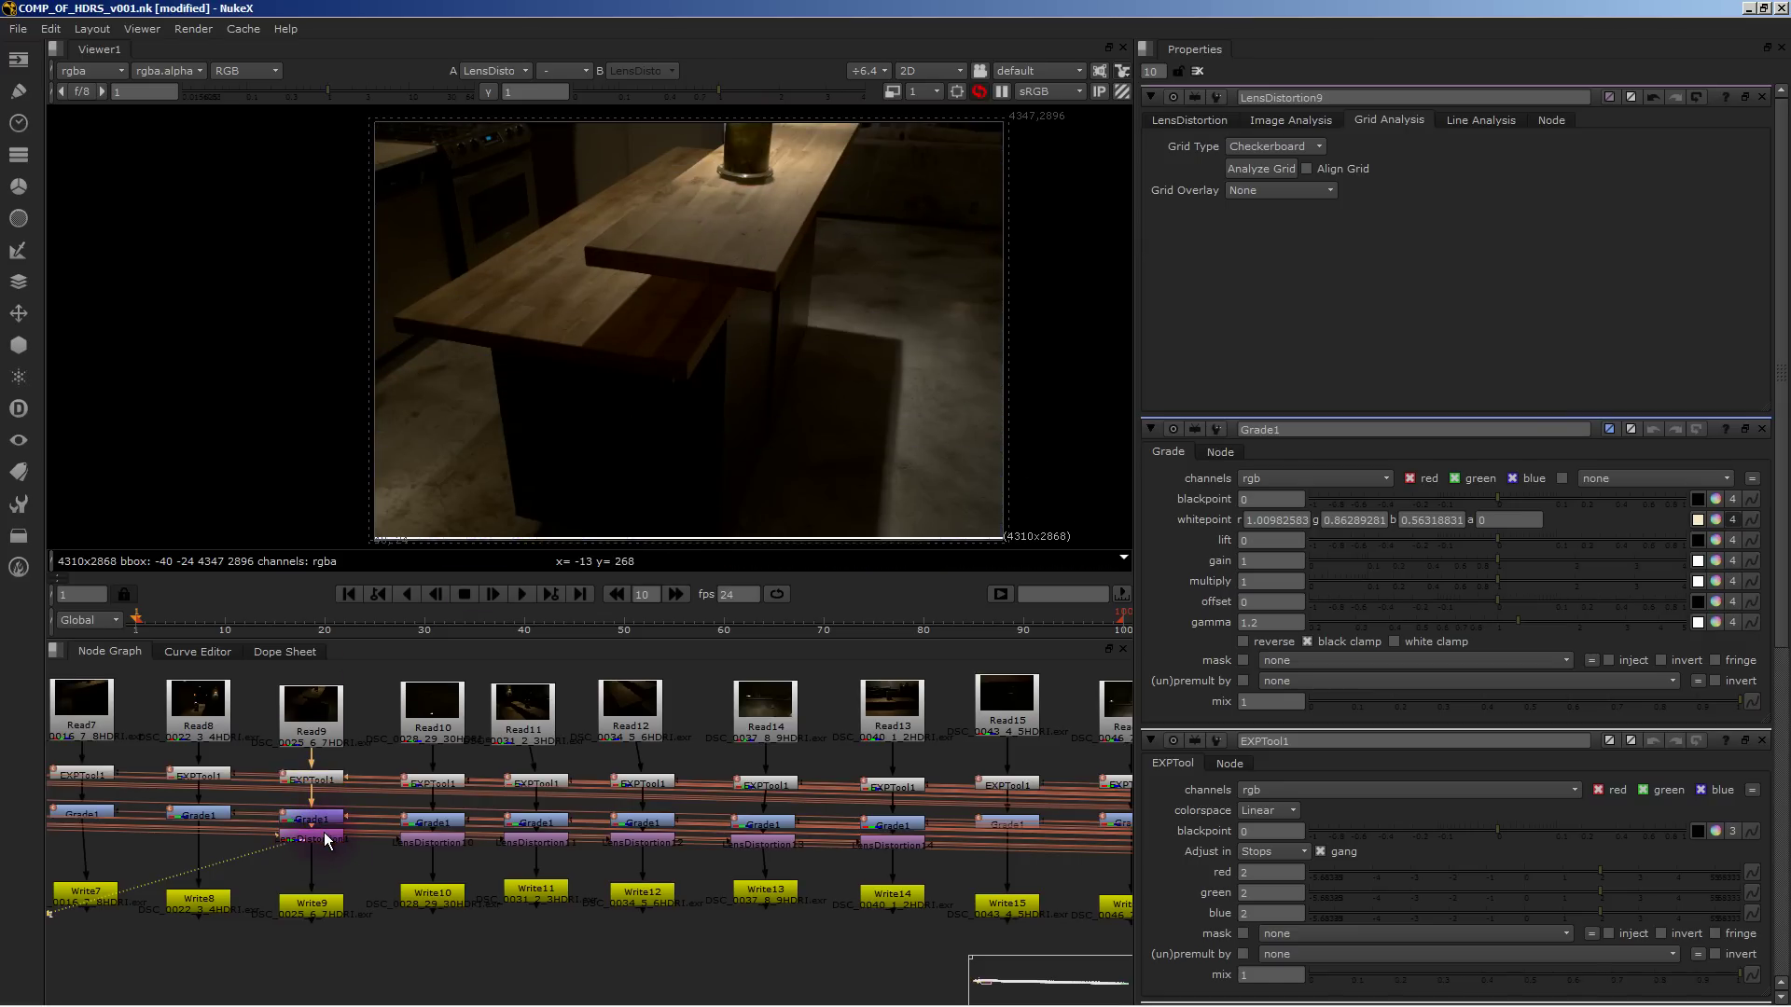
Toggle the Read9 branch's LensDistortion node off and on repeatedly to compare the table's edges up close, ending with it disabled.
{"action": "key", "text": "d"}
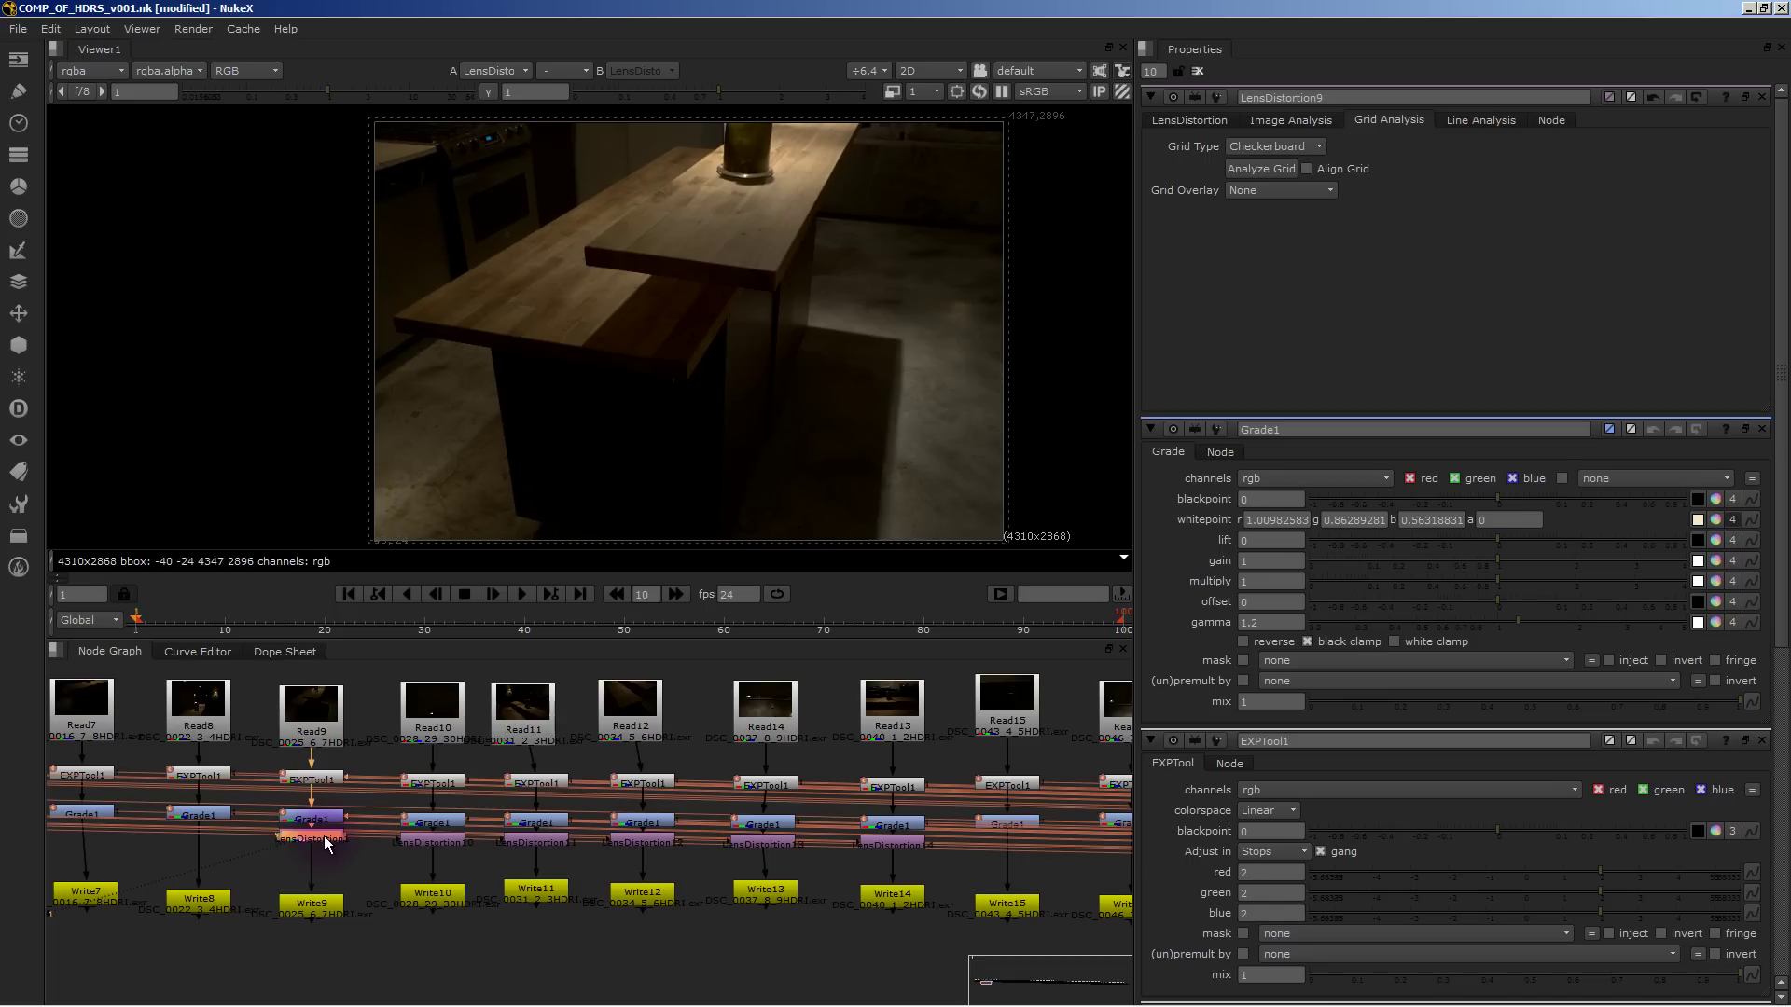
{"action": "left_click", "coordinate": [324, 839]}
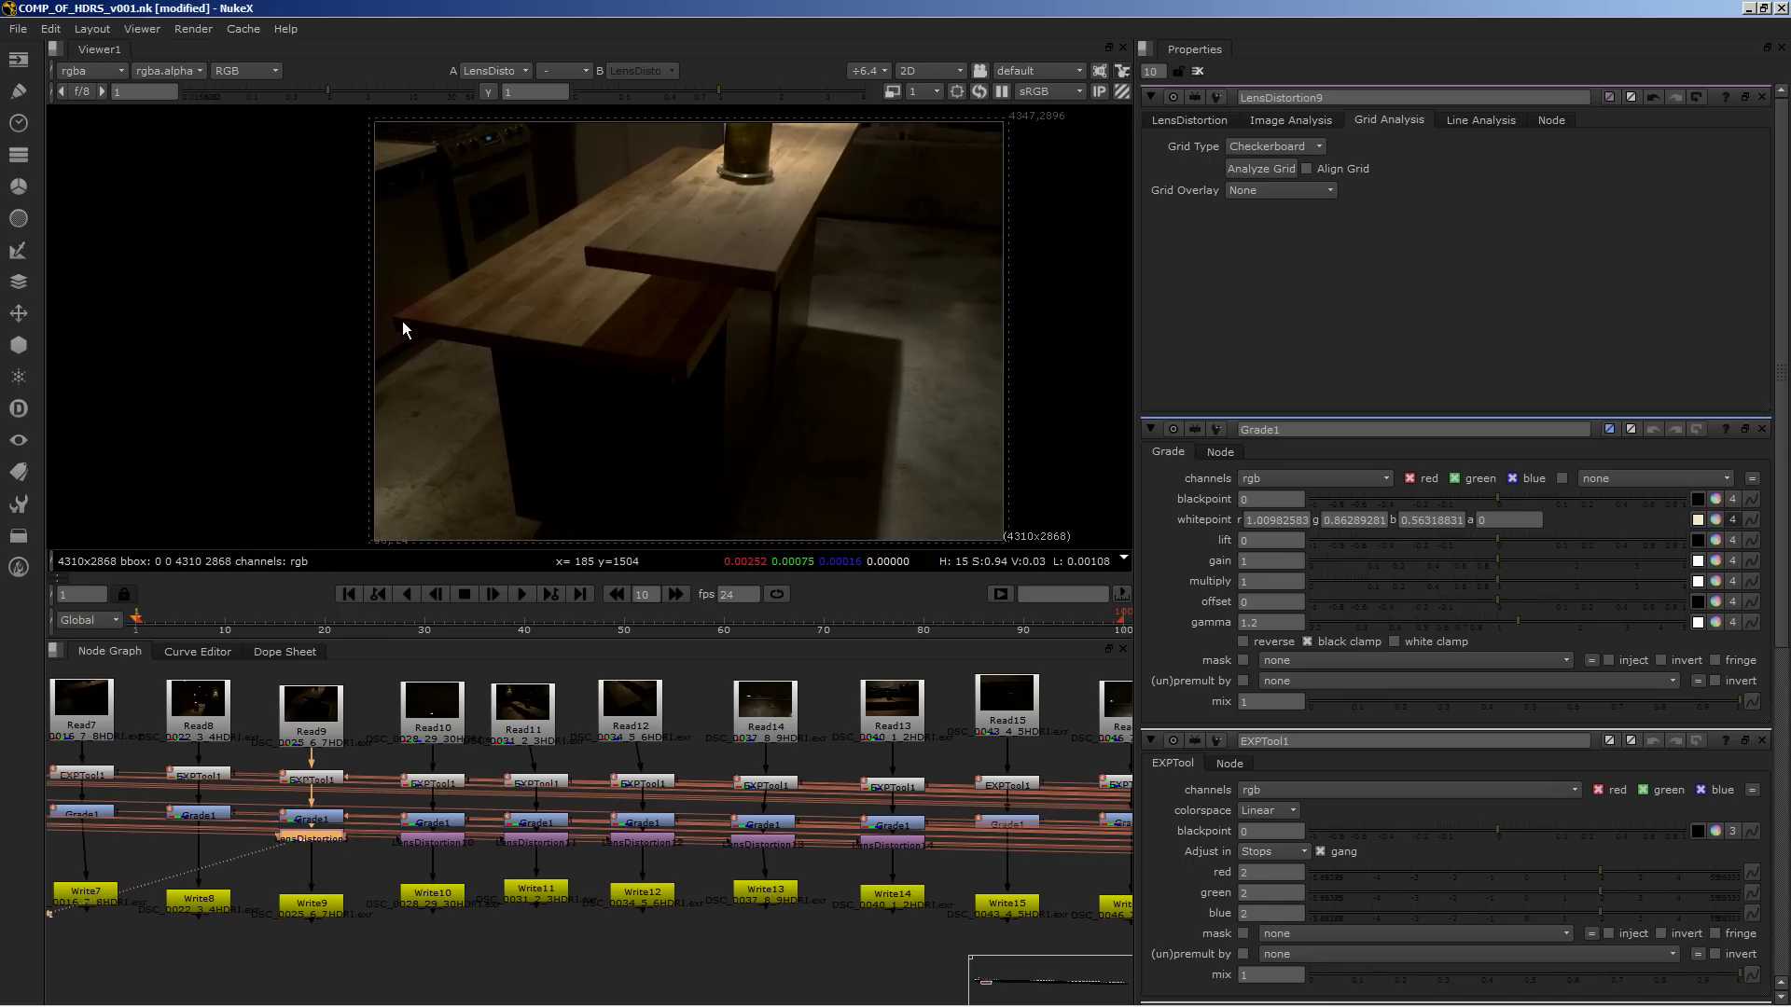
{"action": "key", "text": "d"}
{"action": "scroll", "coordinate": [399, 321], "scroll_direction": "up", "scroll_amount": 4}
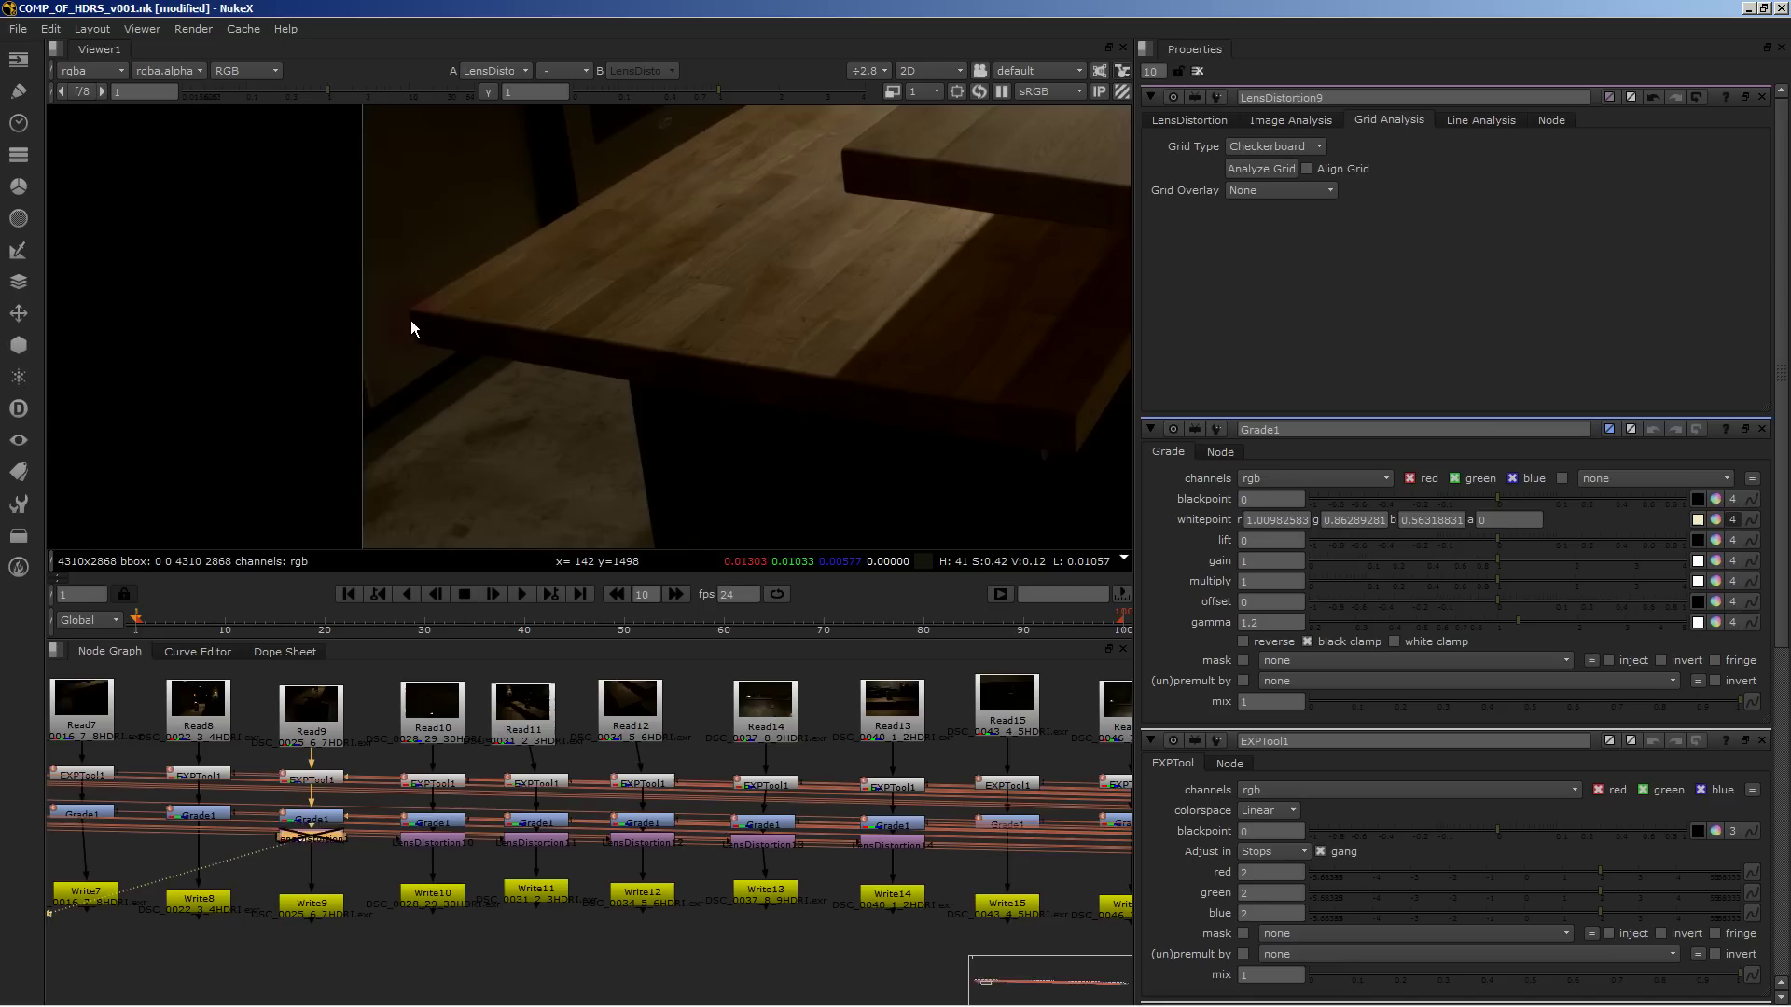
{"action": "key", "text": "d"}
{"action": "key", "text": "d"}
{"action": "key", "text": "d"}
{"action": "key", "text": "d"}
{"action": "key", "text": "d"}
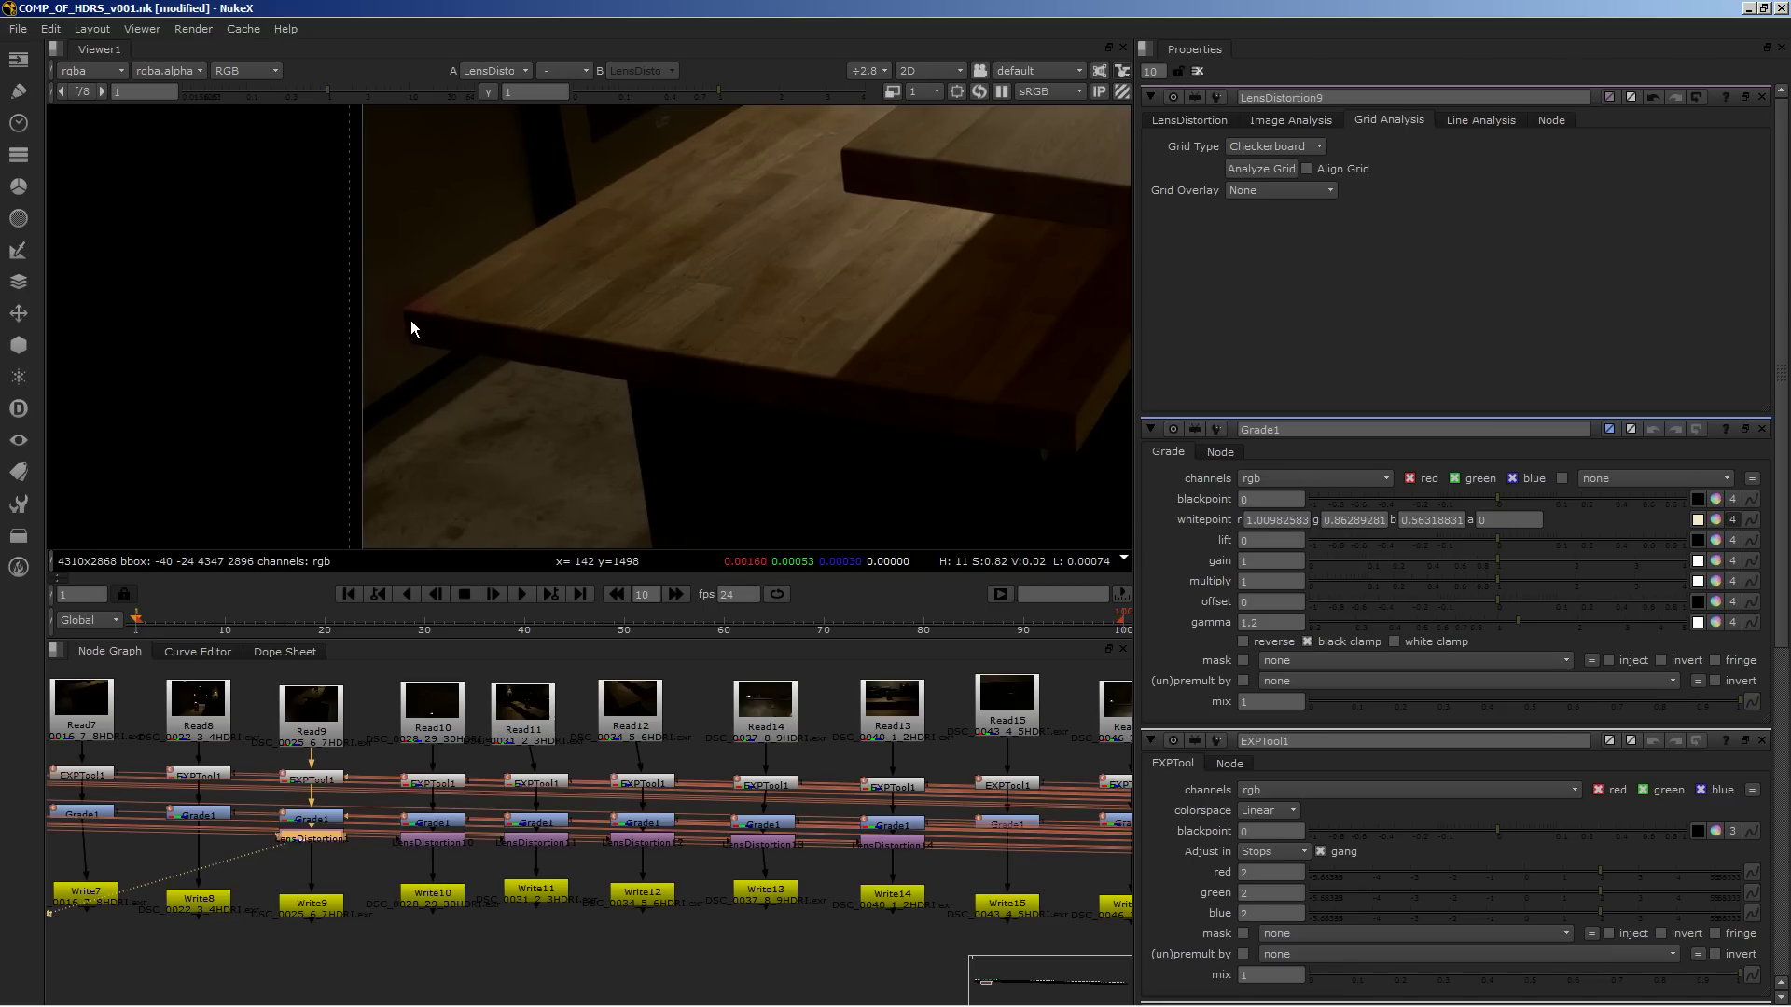
{"action": "key", "text": "d"}
{"action": "key", "text": "d"}
{"action": "key", "text": "d"}
{"action": "key", "text": "d"}
{"action": "key", "text": "d"}
{"action": "key", "text": "d"}
{"action": "key", "text": "d"}
{"action": "key", "text": "d"}
{"action": "key", "text": "d"}
View the LensDistortion output of the Read11 branch with the full image in frame.
{"action": "scroll", "coordinate": [426, 338], "scroll_direction": "down", "scroll_amount": 5}
{"action": "middle_click_drag", "start_coordinate": [955, 327], "coordinate": [724, 397]}
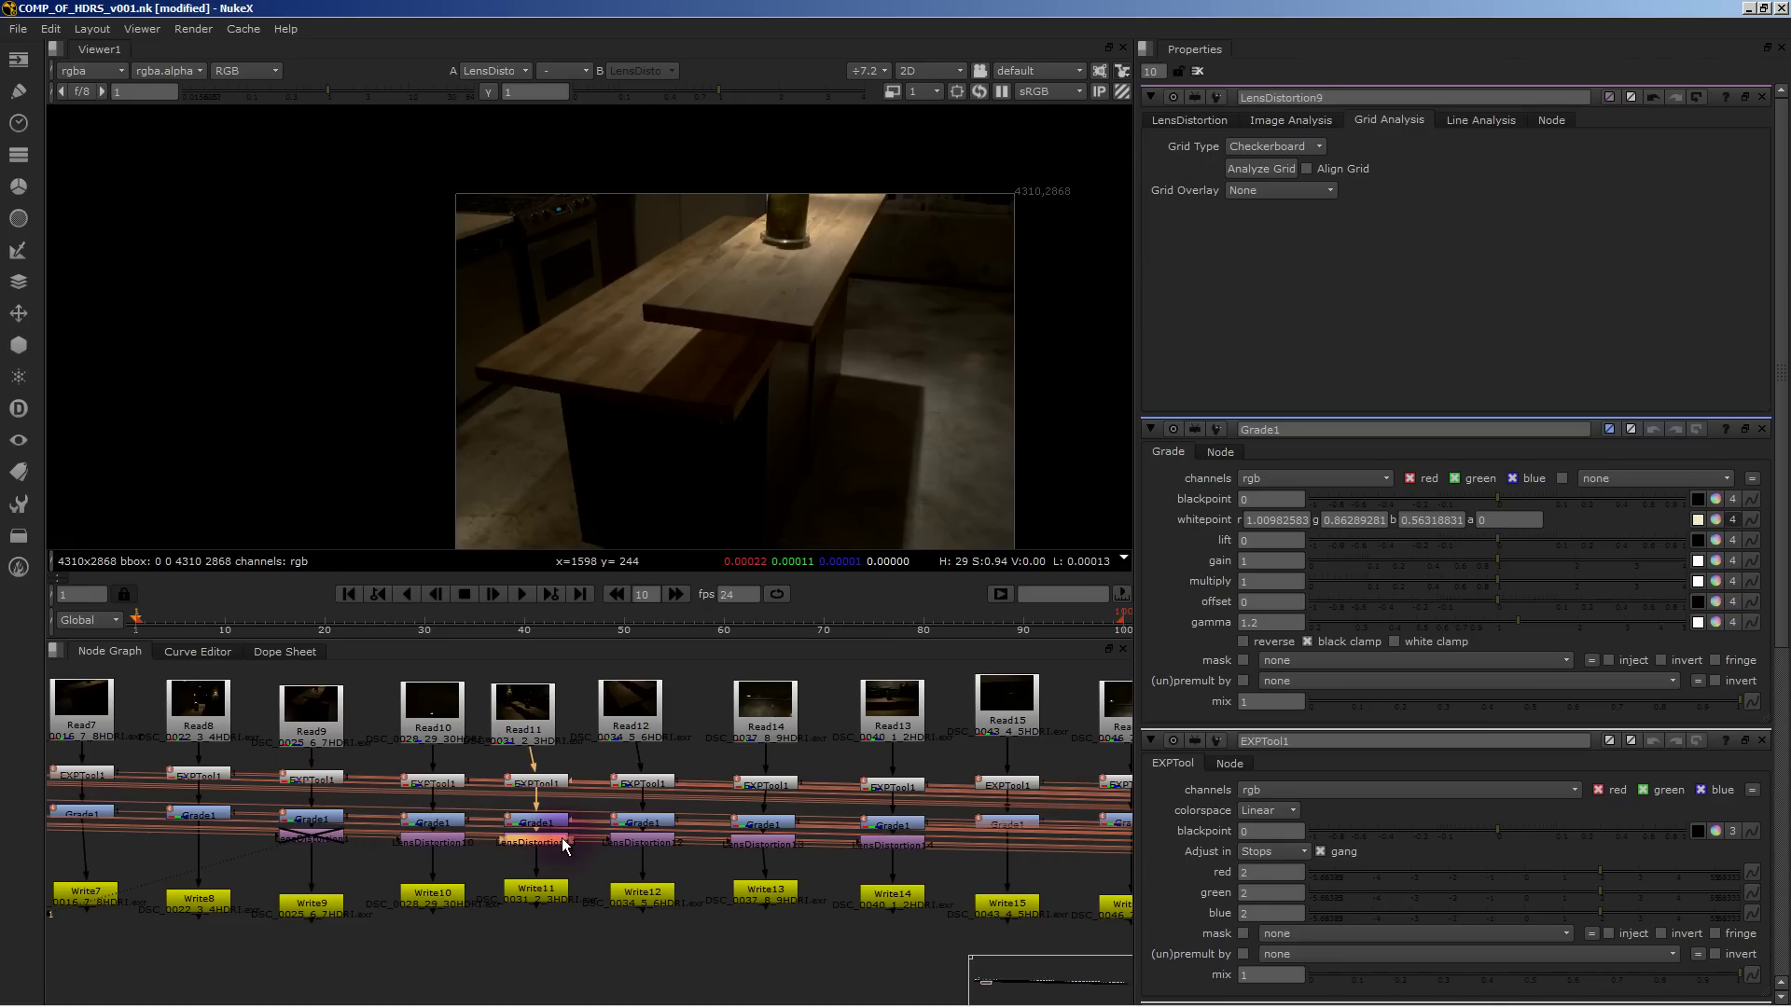
{"action": "key", "text": "d"}
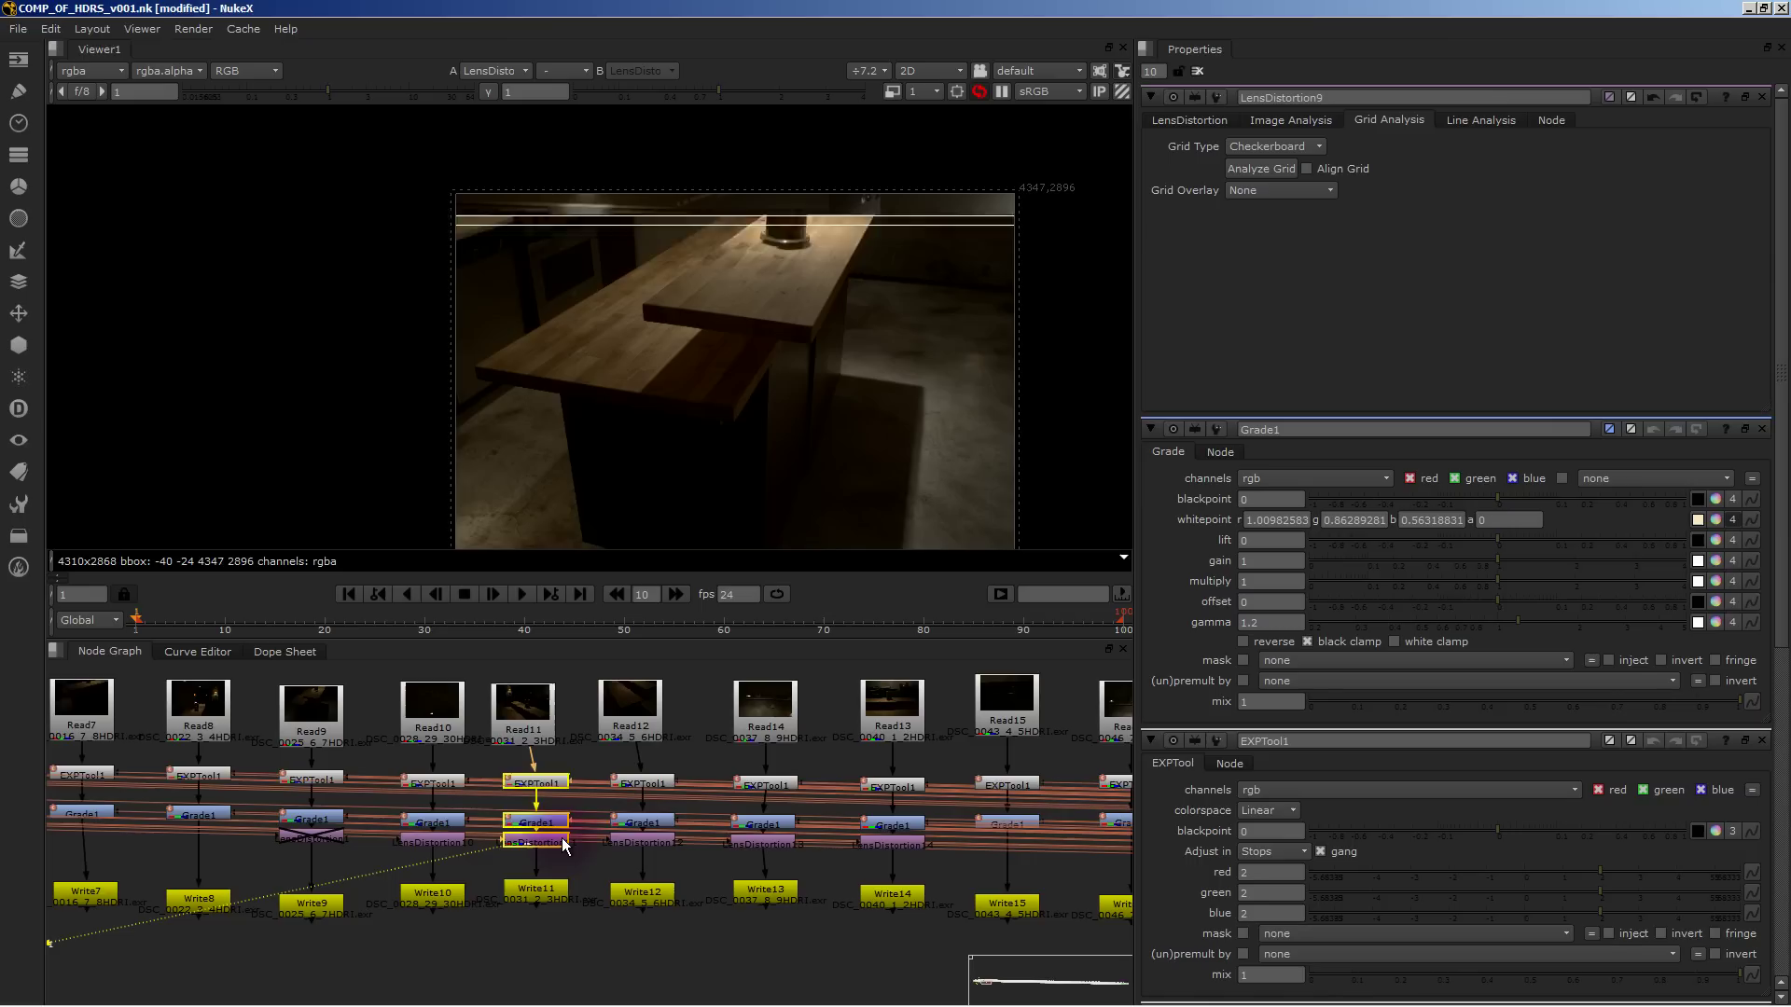
{"action": "scroll", "coordinate": [579, 856], "scroll_direction": "down", "scroll_amount": 3}
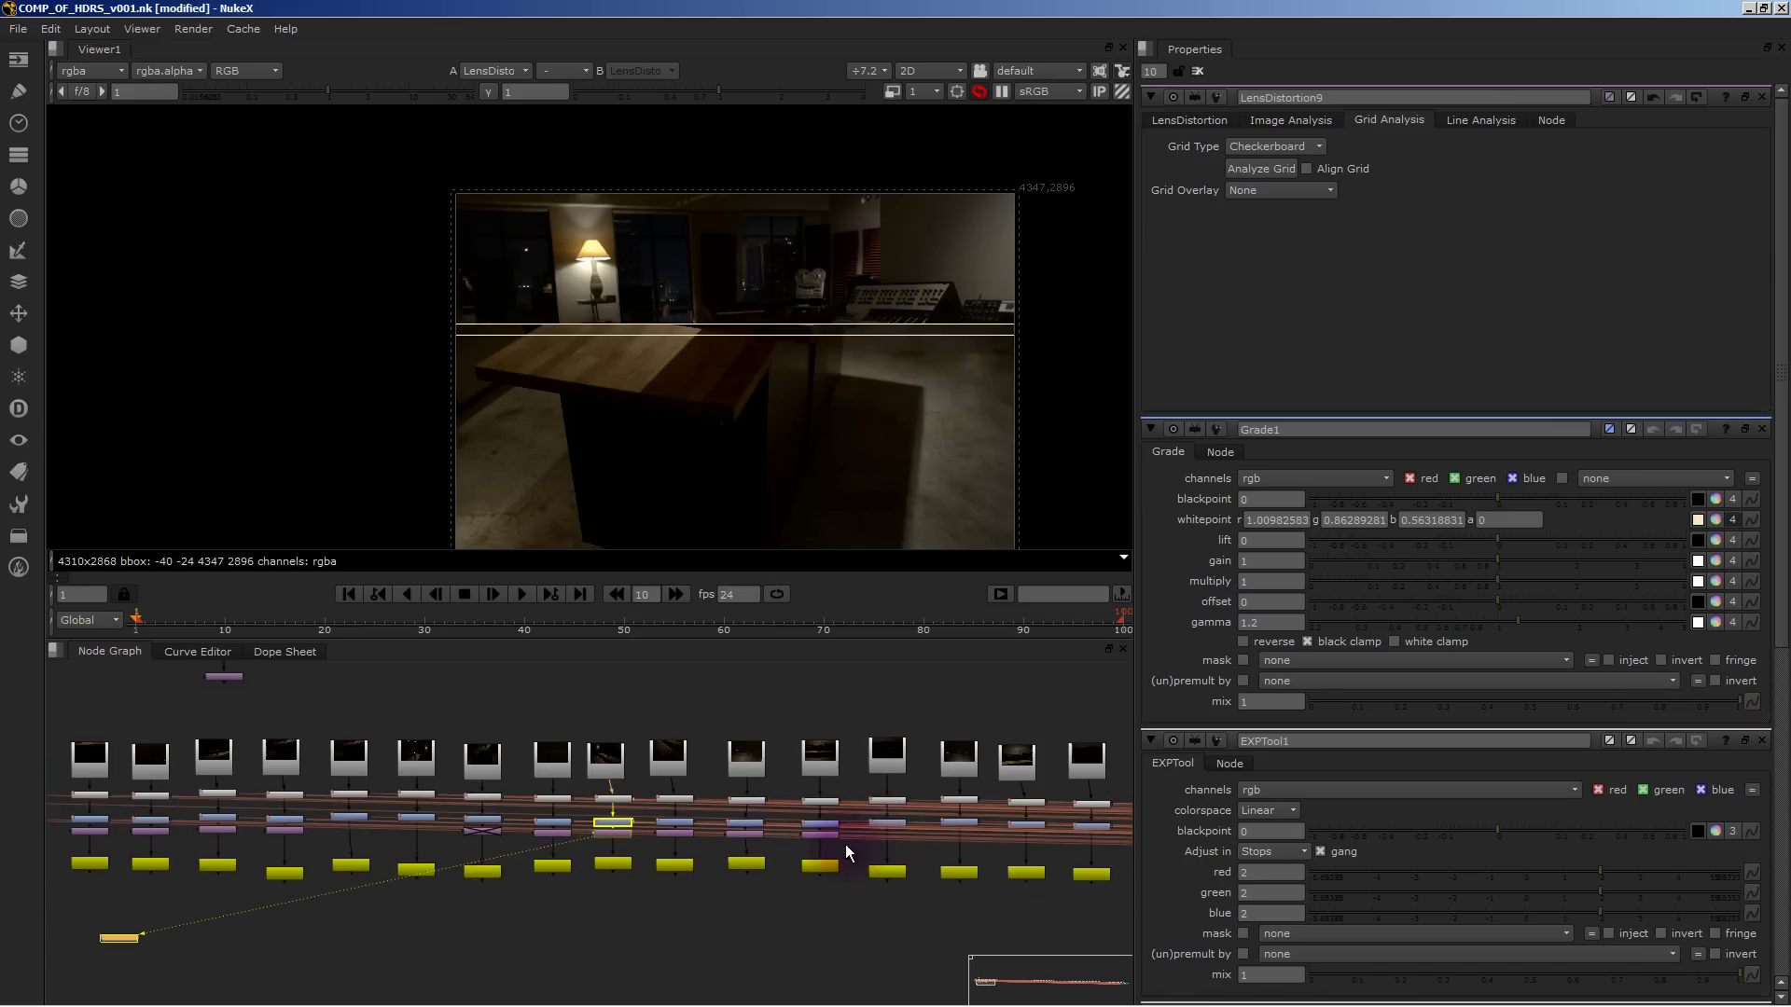
{"action": "middle_click_drag", "start_coordinate": [934, 825], "coordinate": [623, 776]}
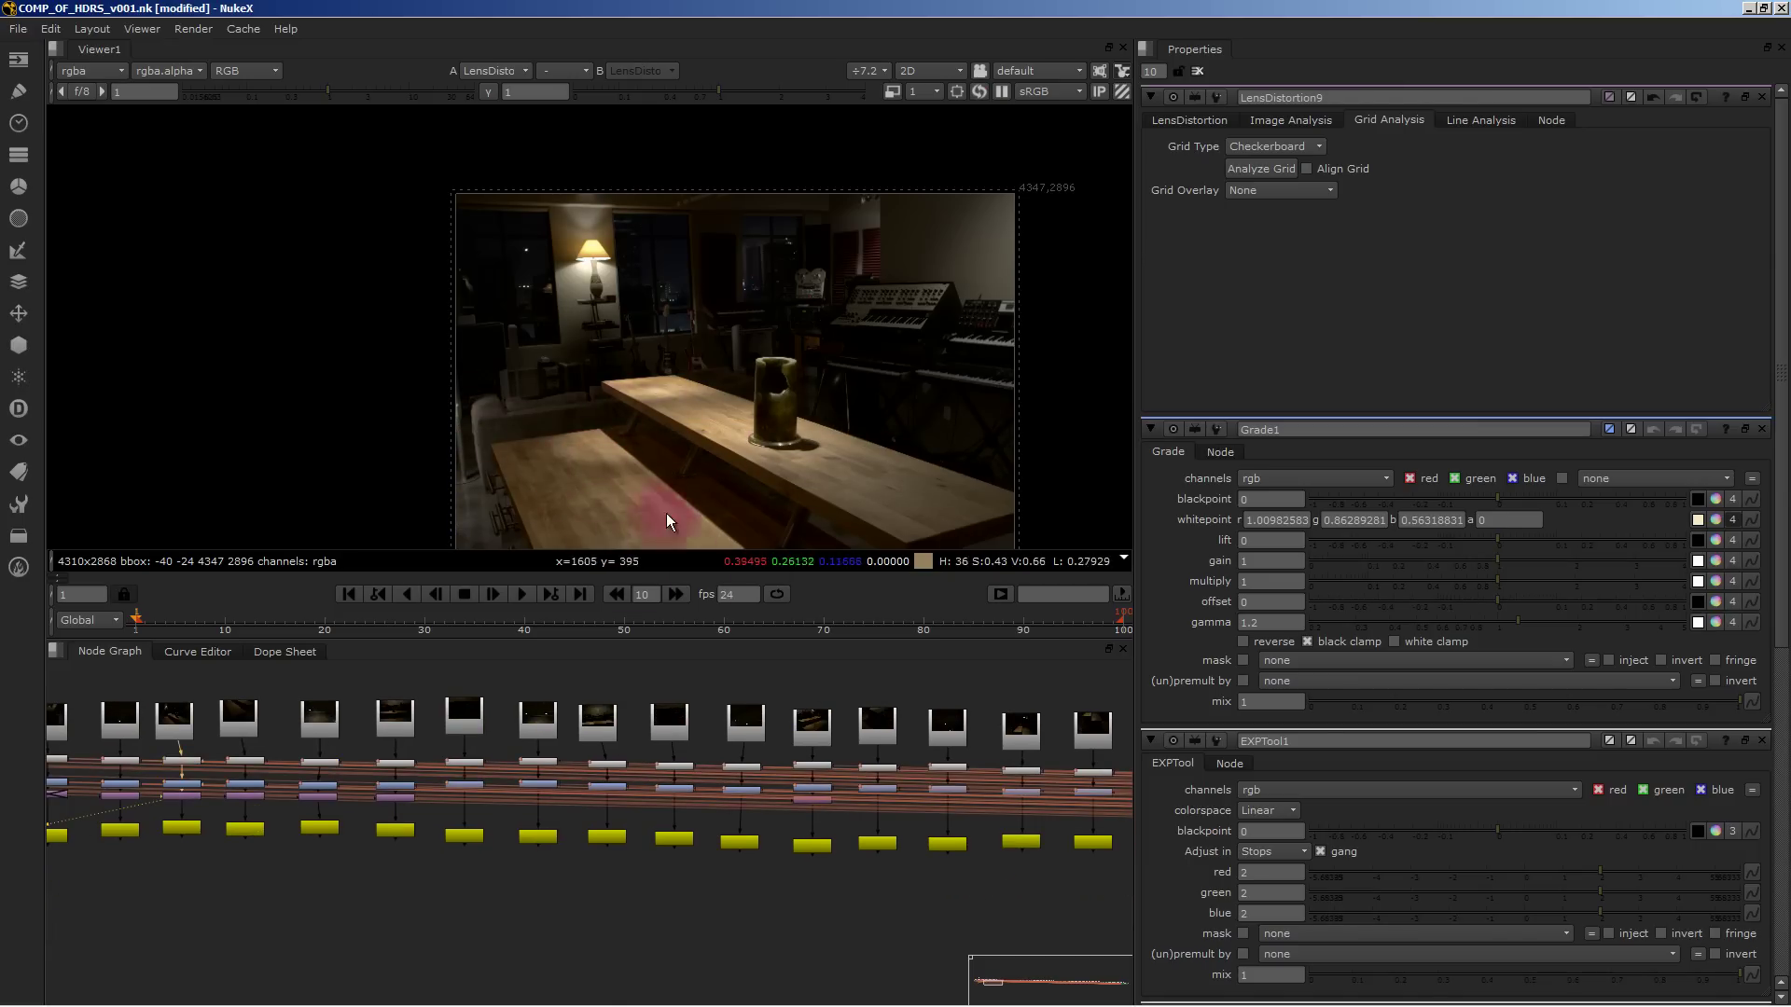
{"action": "middle_click_drag", "start_coordinate": [598, 539], "coordinate": [589, 452]}
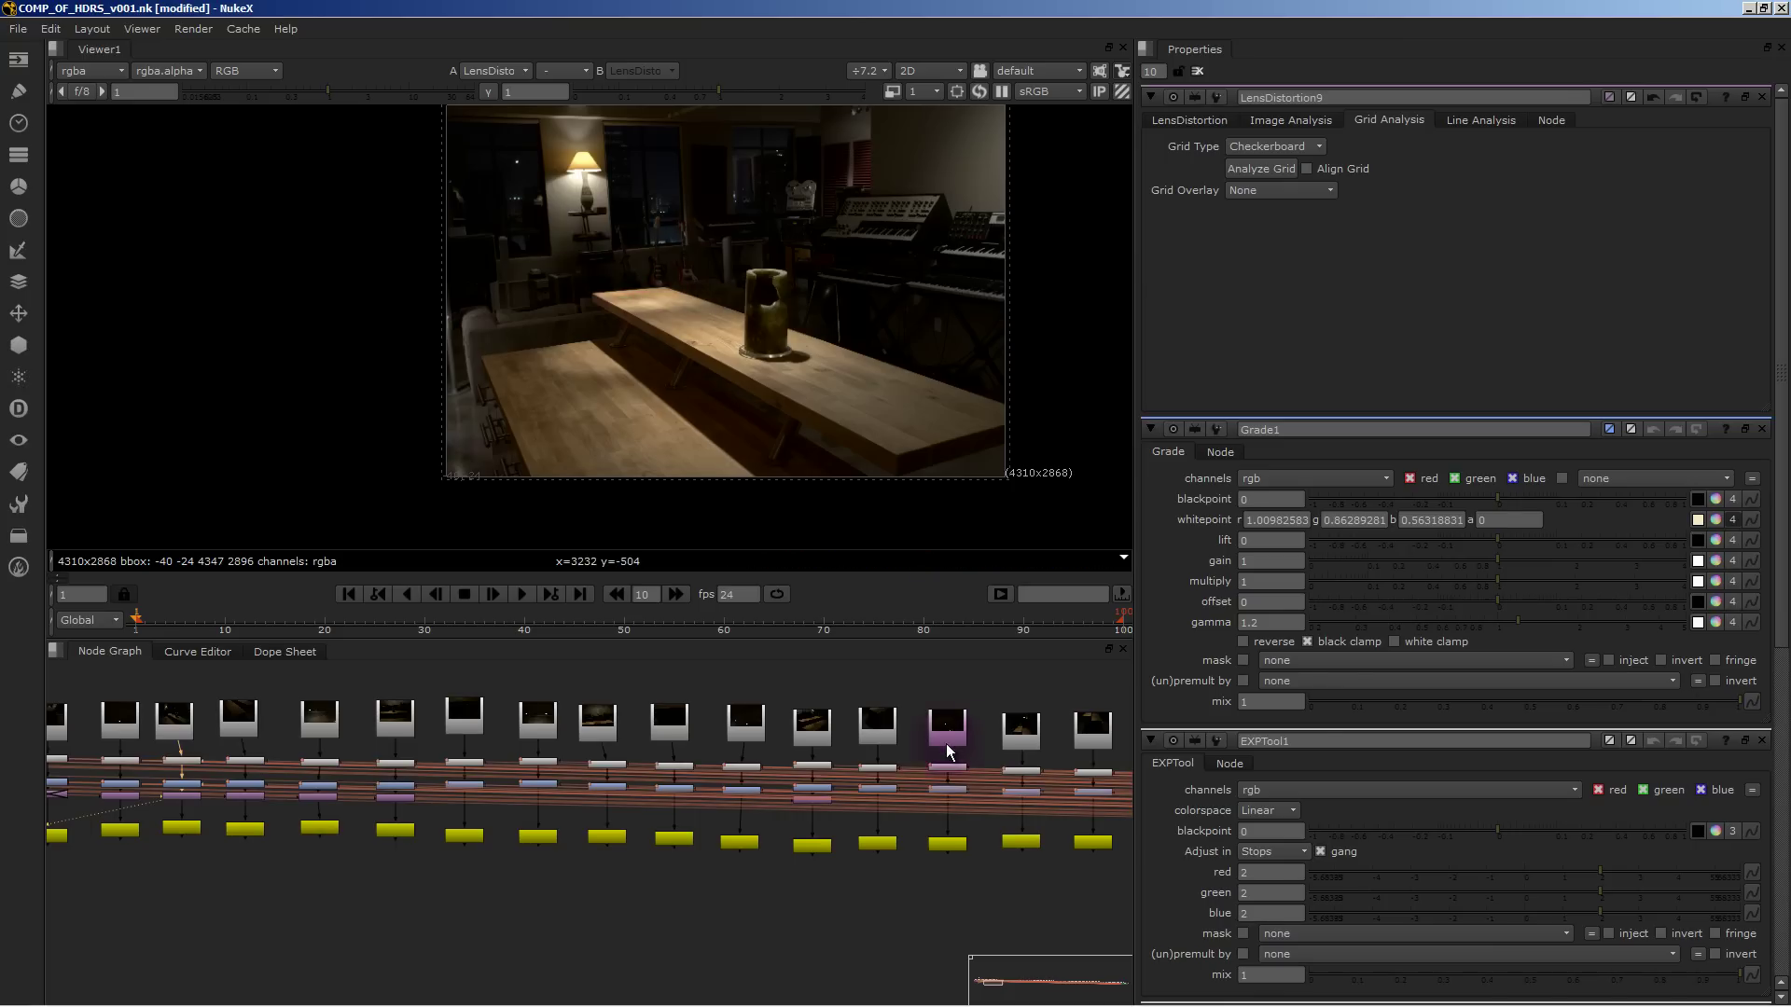
View the Grade1 outputs of three branches farther along the node row in turn.
{"action": "left_click", "coordinate": [746, 791]}
{"action": "key", "text": "1"}
{"action": "left_click", "coordinate": [955, 787]}
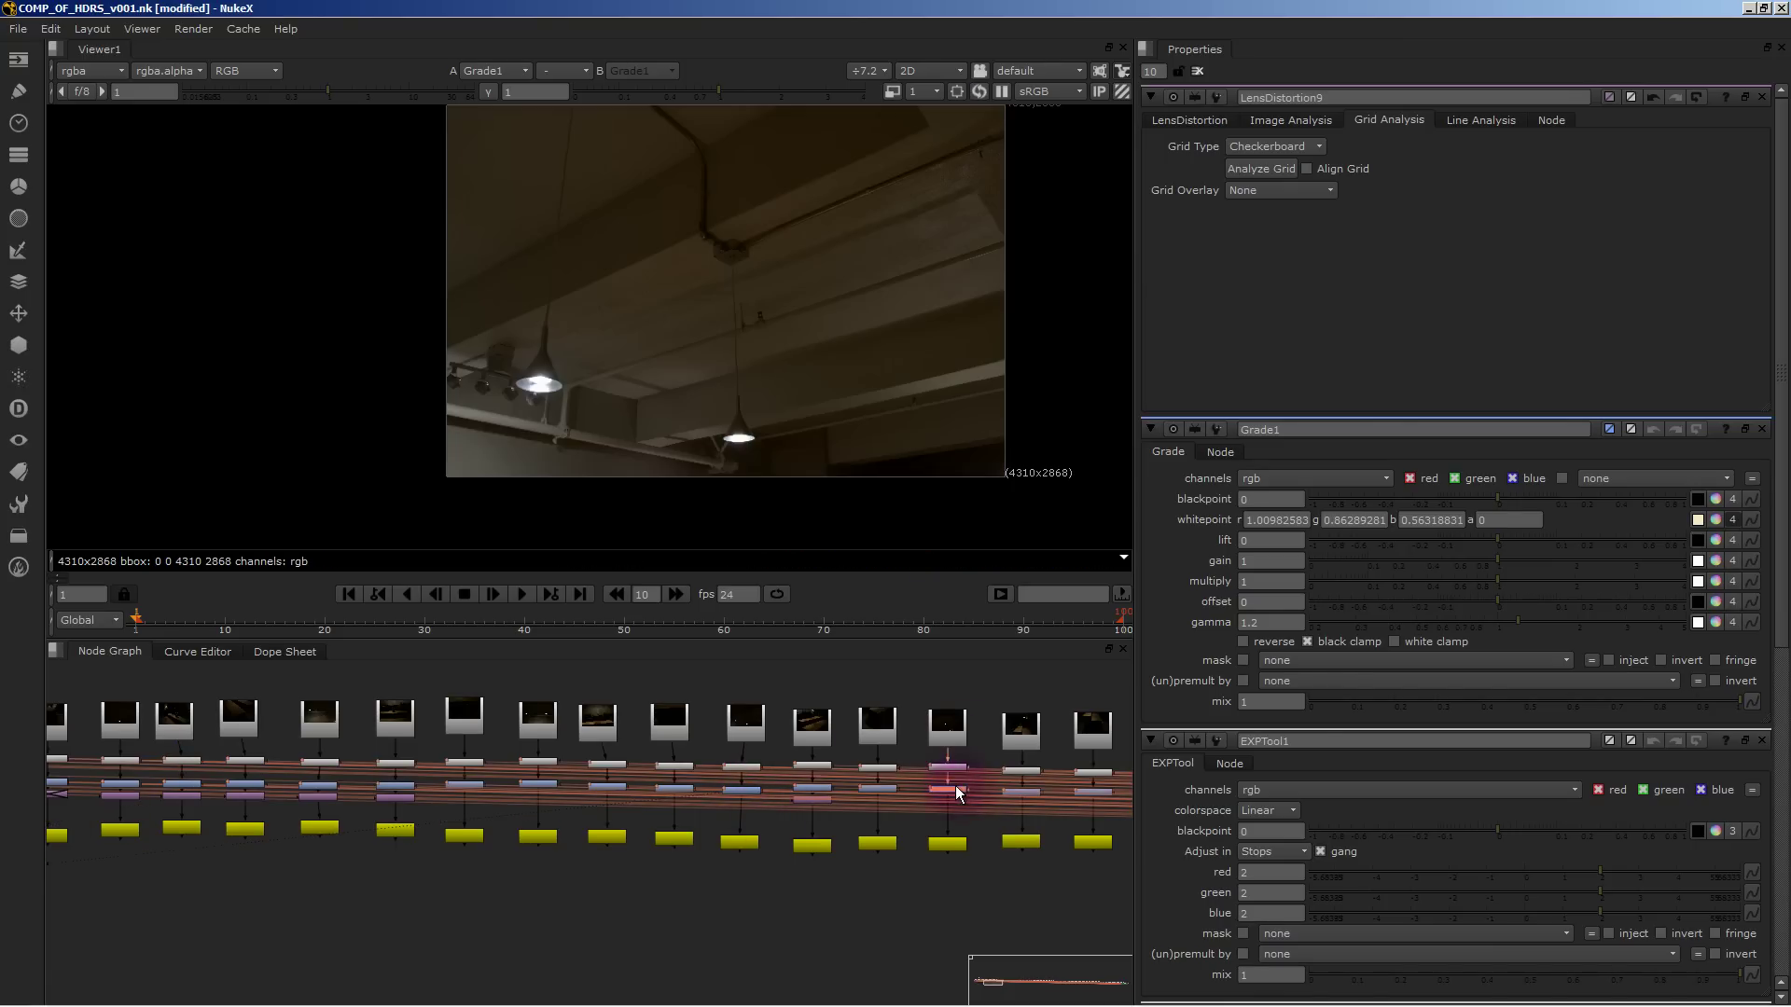
{"action": "key", "text": "1"}
{"action": "left_click", "coordinate": [1027, 793]}
{"action": "key", "text": "1"}
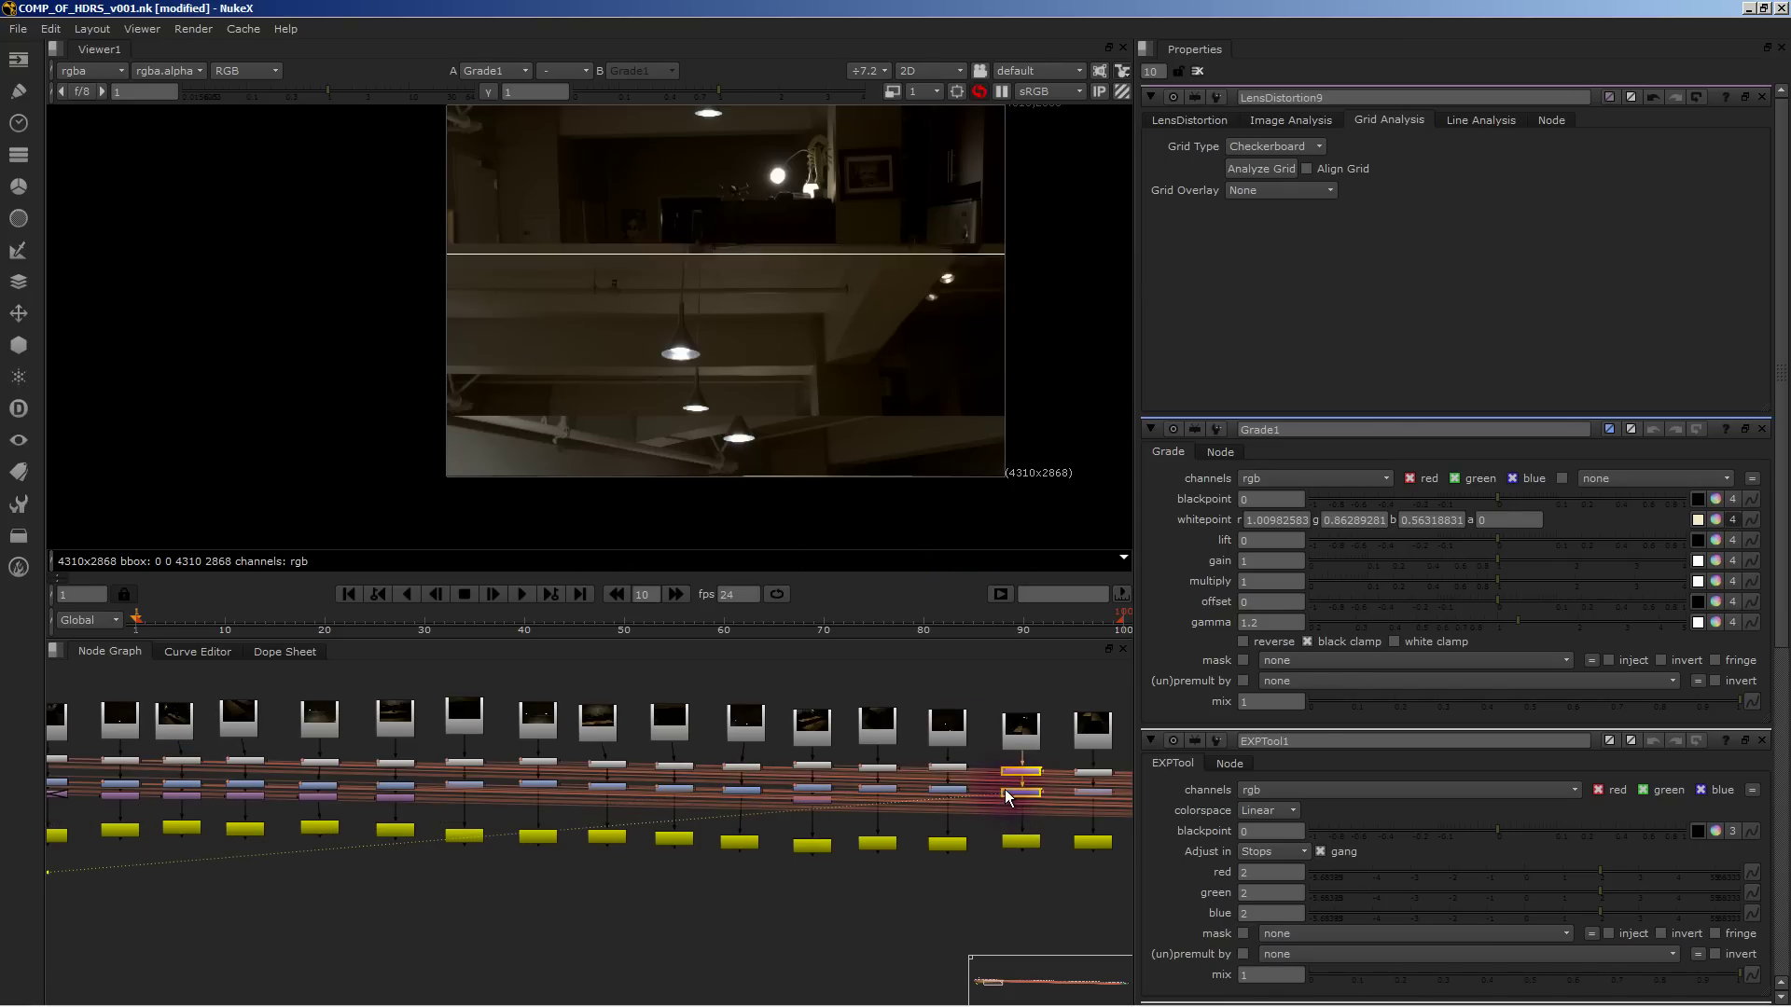
View the Grade1 outputs of two more branches farther along the row, trying the viewer gain and resetting it to 1.
{"action": "middle_click_drag", "start_coordinate": [1110, 774], "coordinate": [676, 823]}
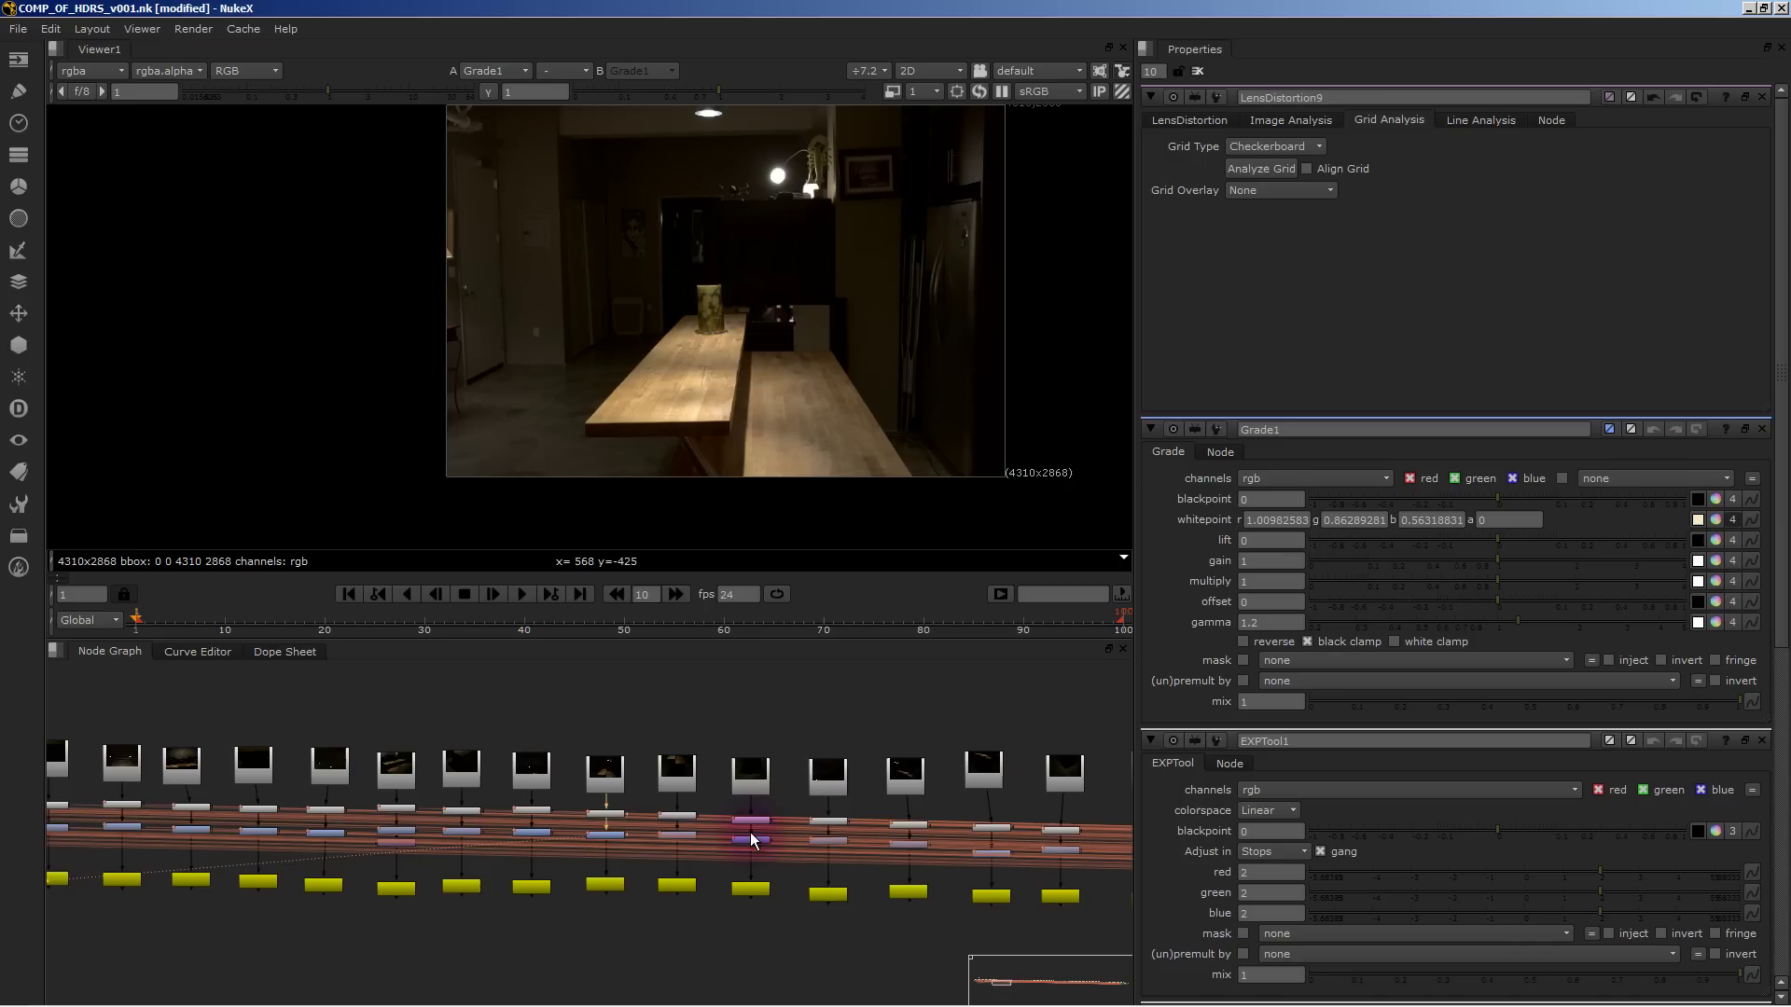
{"action": "left_click", "coordinate": [829, 839]}
{"action": "key", "text": "1"}
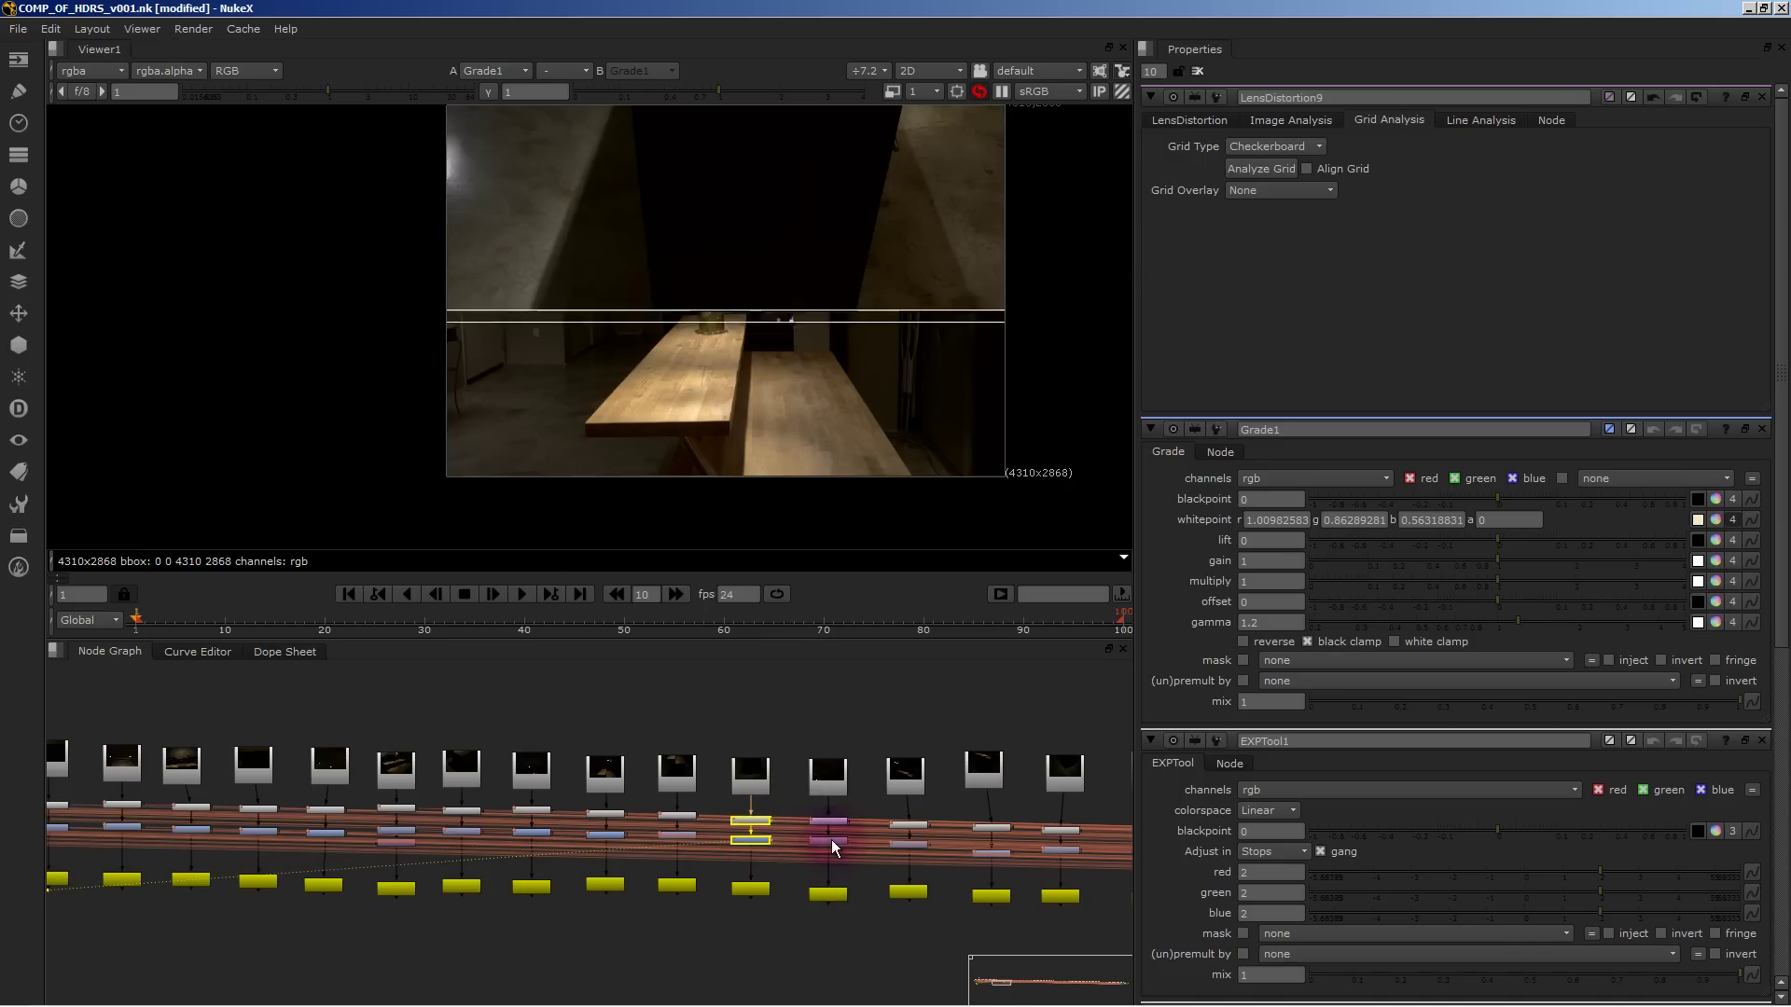
{"action": "left_click", "coordinate": [910, 845]}
{"action": "key", "text": "1"}
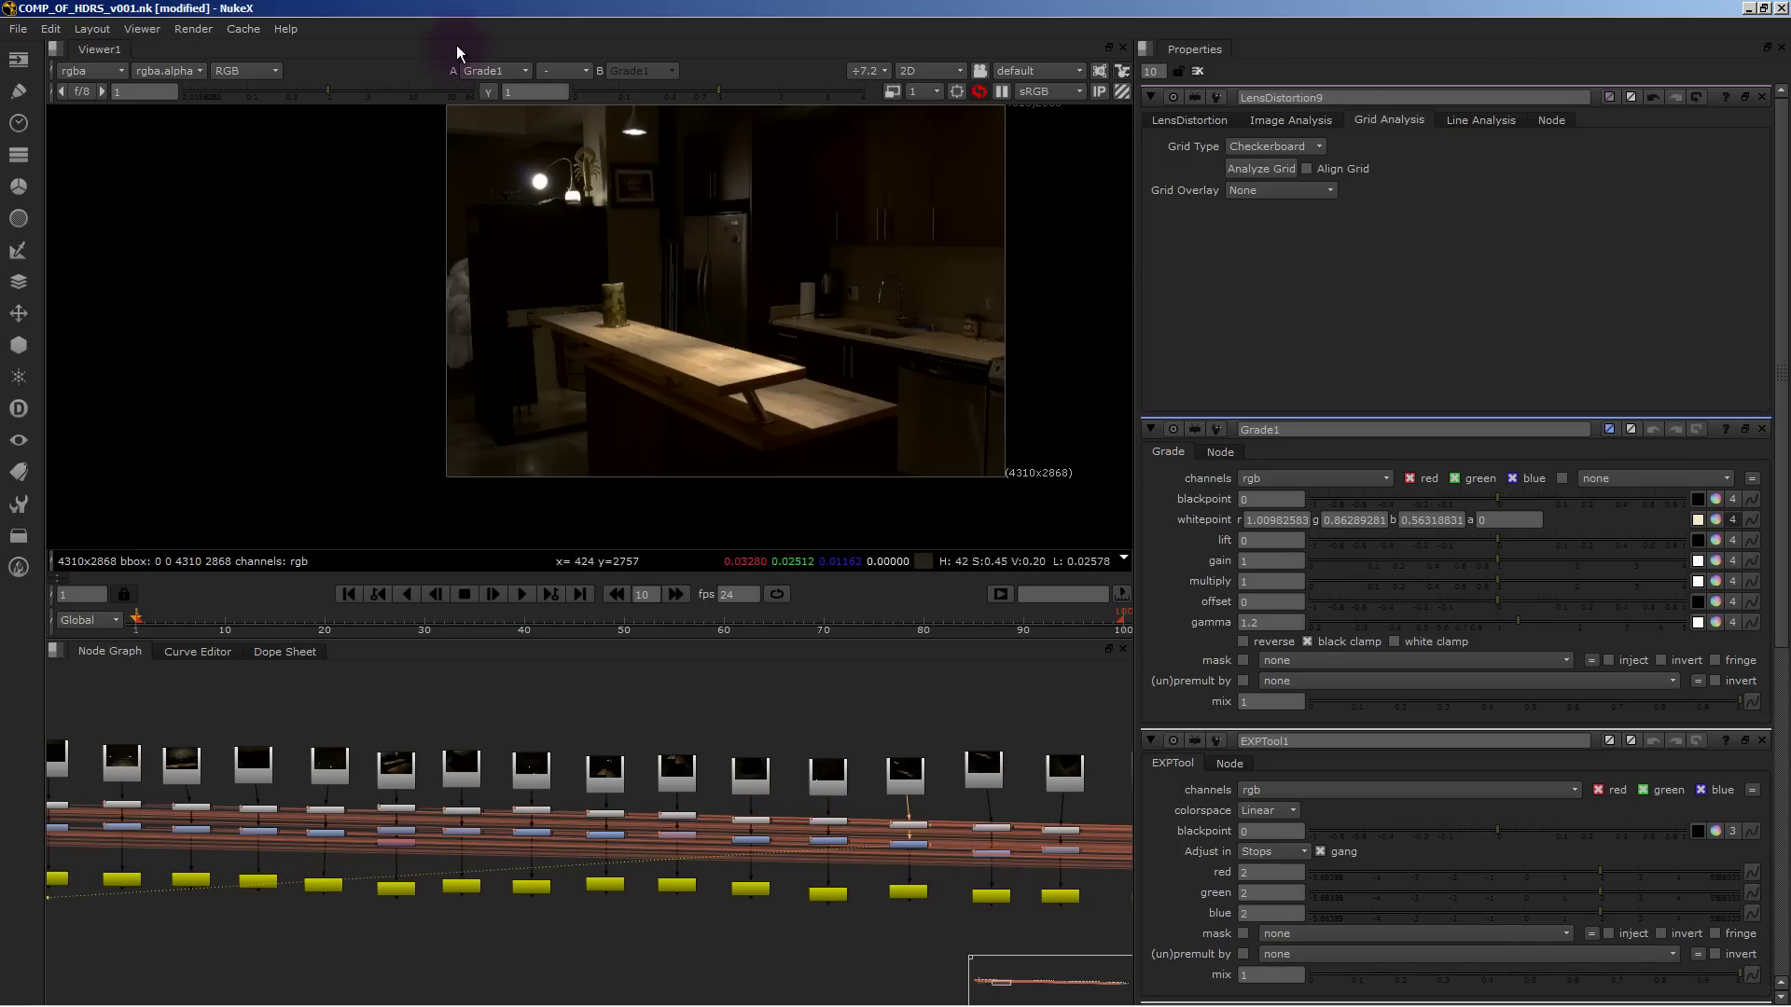
{"action": "mouse_move", "coordinate": [329, 91]}
{"action": "left_mouse_down"}
{"action": "mouse_move", "coordinate": [298, 92]}
{"action": "mouse_move", "coordinate": [360, 95]}
{"action": "mouse_move", "coordinate": [284, 105]}
{"action": "mouse_move", "coordinate": [328, 110]}
{"action": "left_mouse_up"}
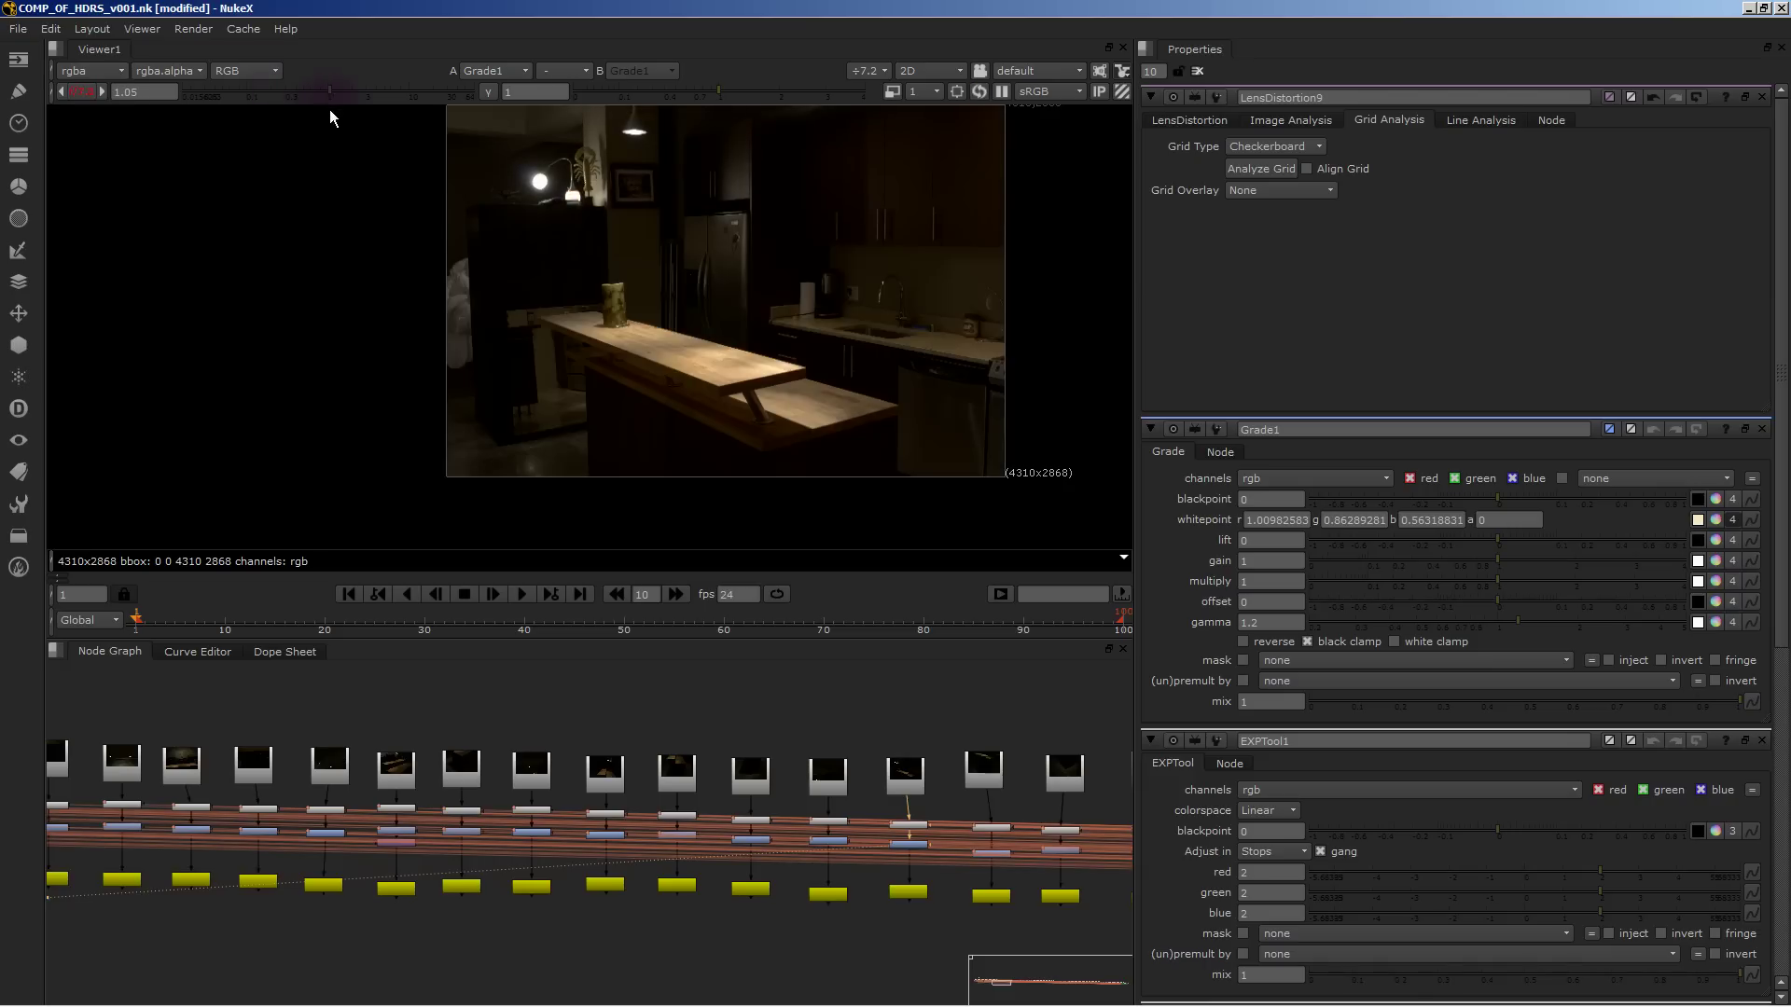
{"action": "left_click", "coordinate": [82, 93]}
View the unprocessed Read120 image in the separate branch at the far end of the node row.
{"action": "scroll", "coordinate": [668, 876], "scroll_direction": "down", "scroll_amount": 8}
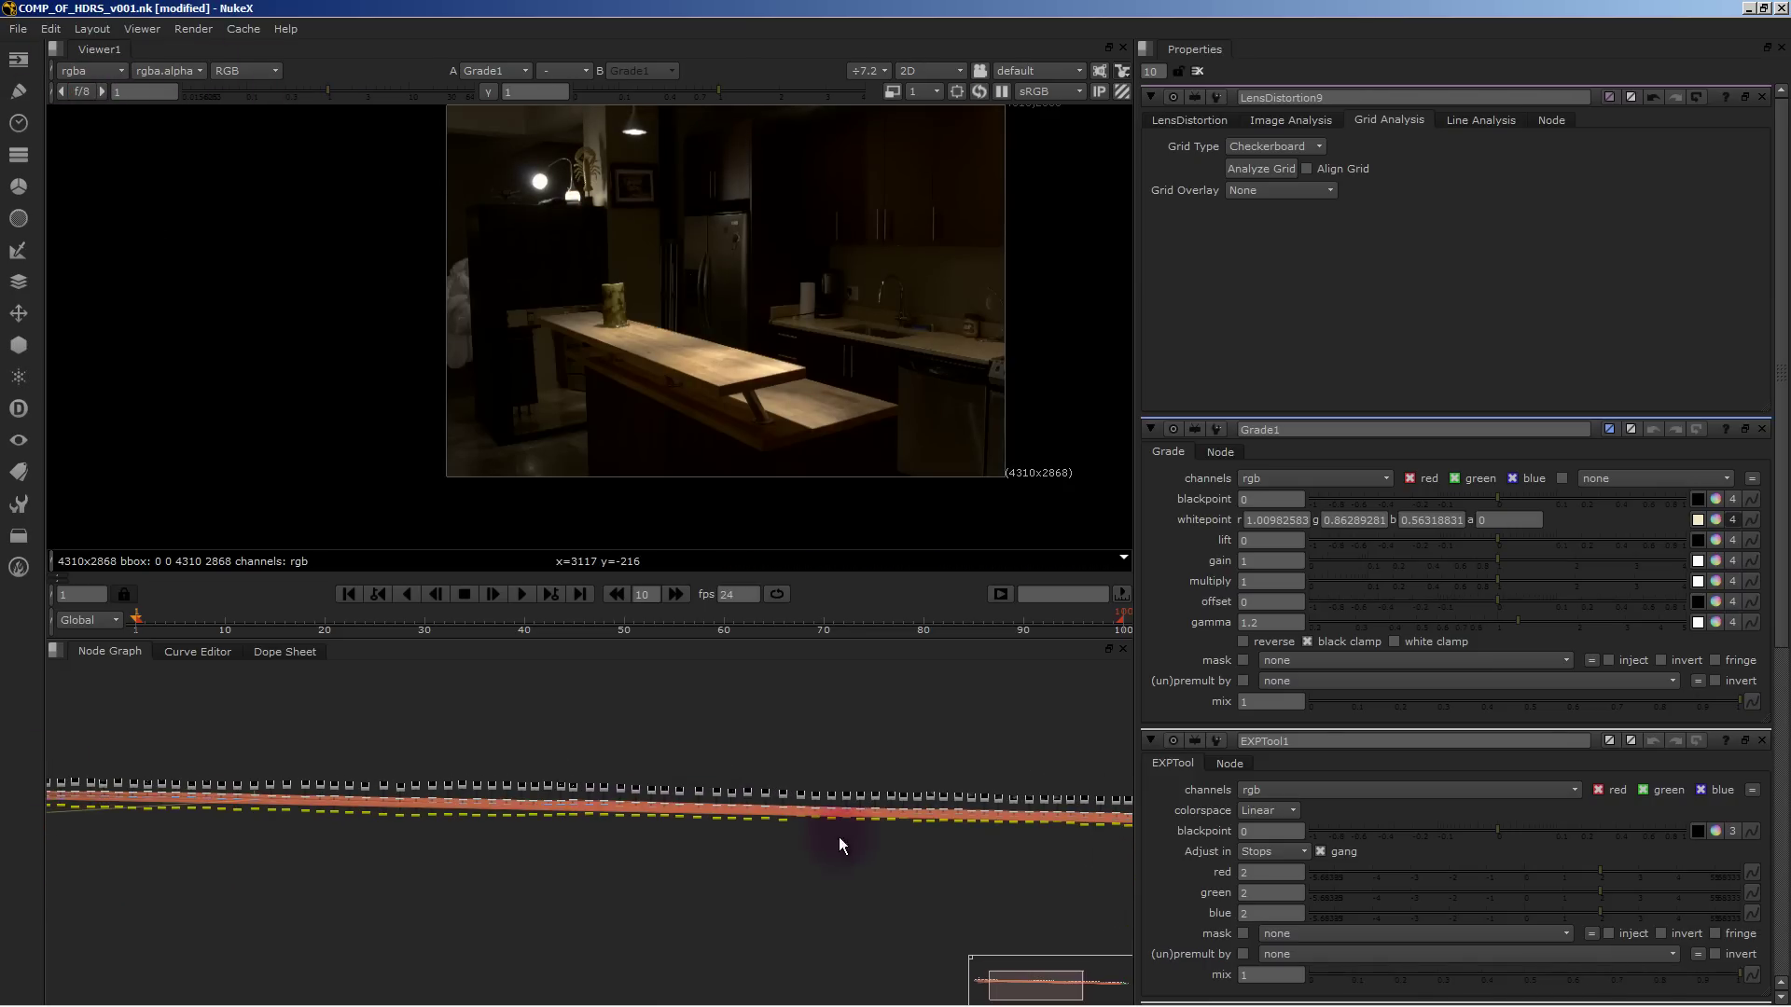
{"action": "scroll", "coordinate": [891, 810], "scroll_direction": "down", "scroll_amount": 2}
{"action": "middle_click_drag", "start_coordinate": [843, 843], "coordinate": [138, 822]}
{"action": "scroll", "coordinate": [754, 830], "scroll_direction": "up", "scroll_amount": 9}
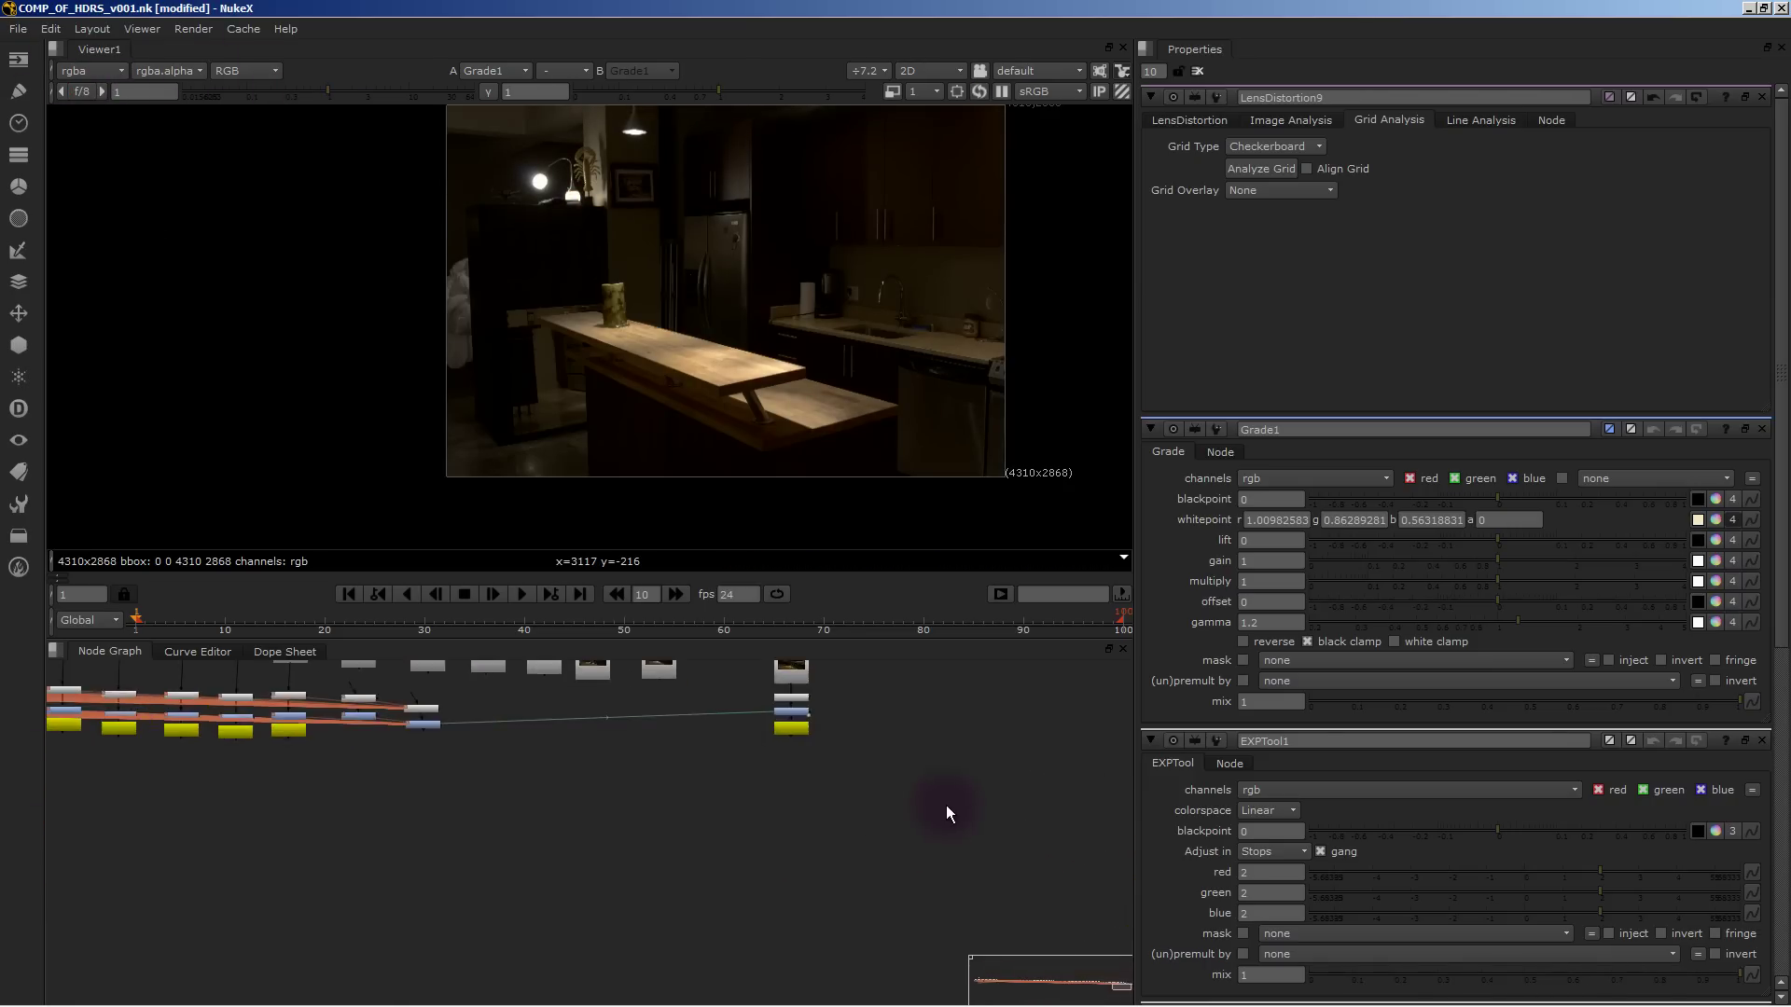
{"action": "middle_click_drag", "start_coordinate": [659, 743], "coordinate": [835, 899]}
{"action": "scroll", "coordinate": [832, 893], "scroll_direction": "up", "scroll_amount": 2}
{"action": "middle_click_drag", "start_coordinate": [796, 829], "coordinate": [512, 887]}
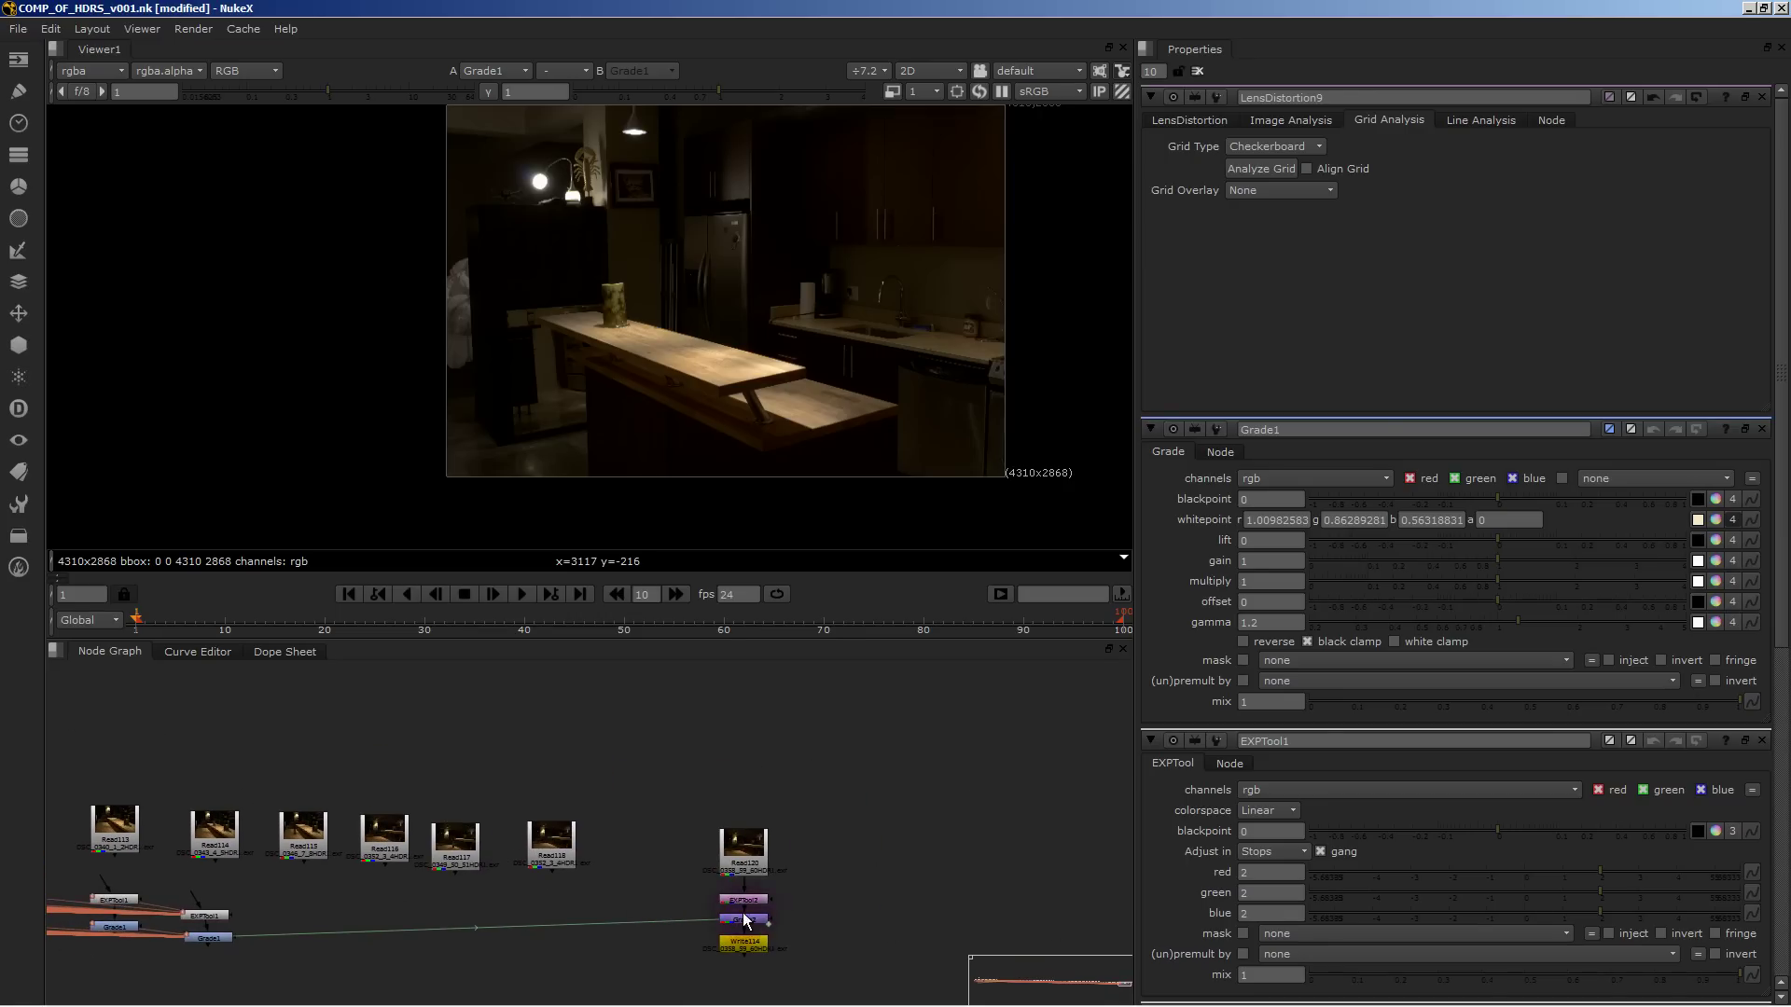
{"action": "key", "text": "1"}
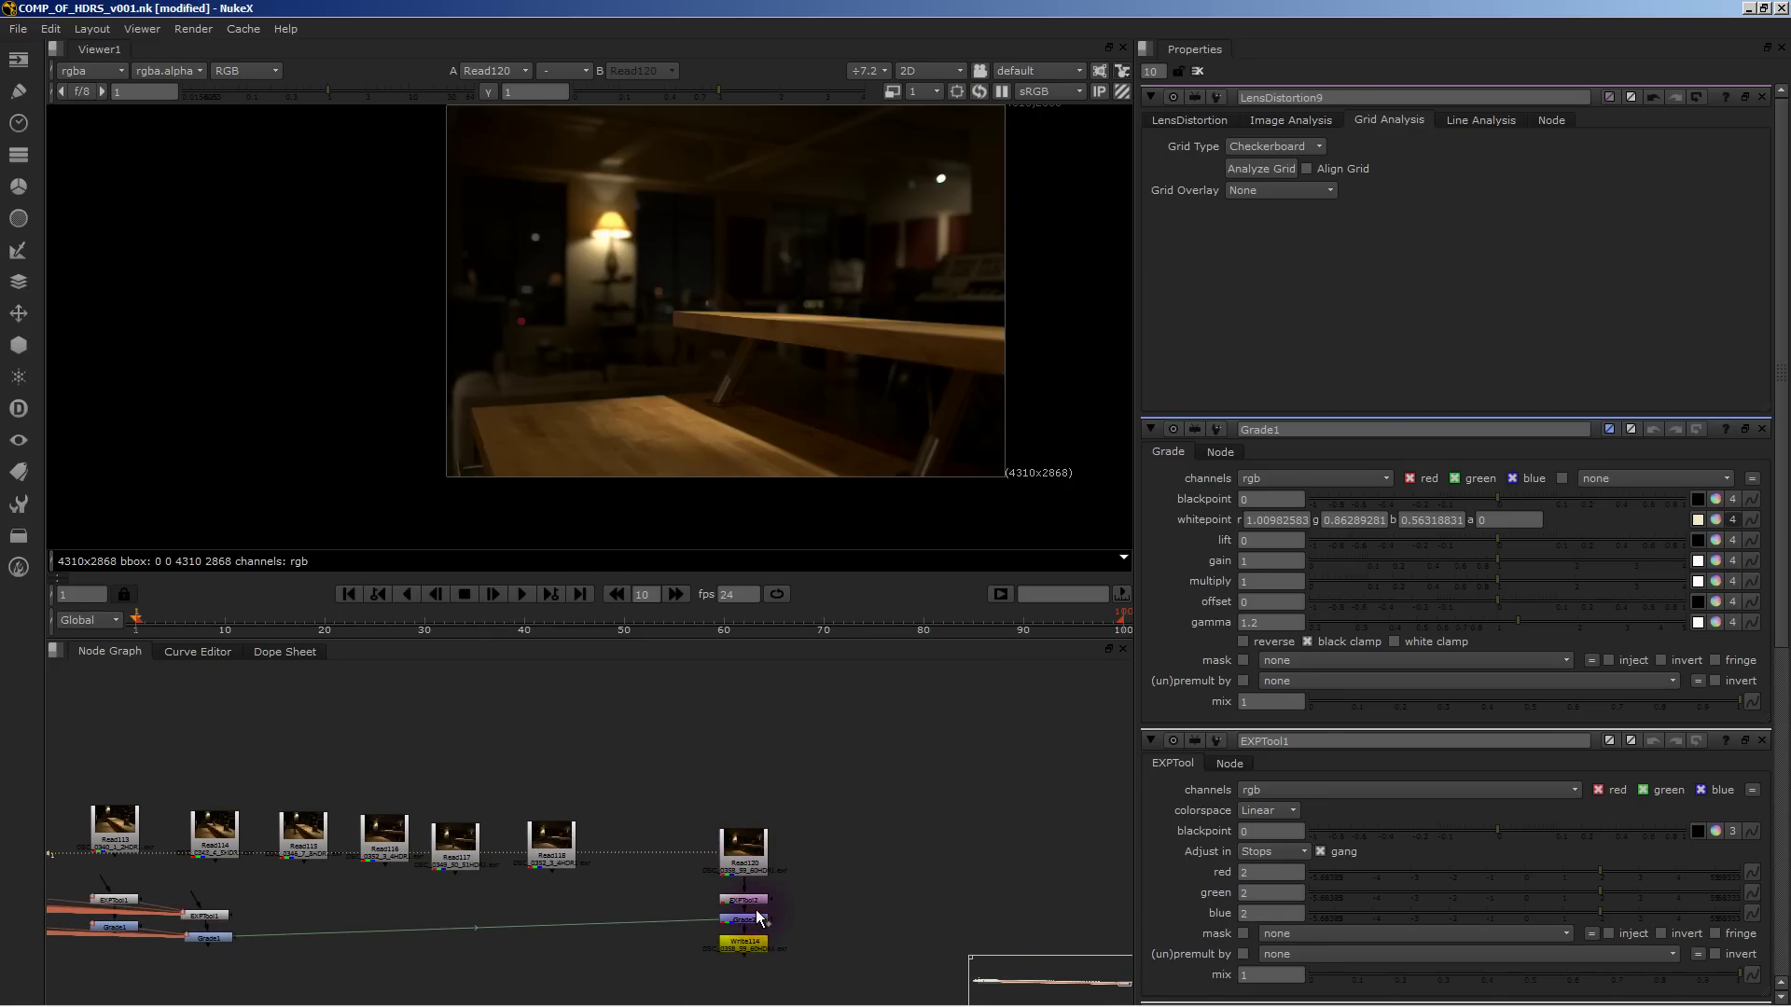
View the Grade2 output below Read120 and examine the lamp, background and tables up close.
{"action": "left_click", "coordinate": [754, 914]}
{"action": "key", "text": "1"}
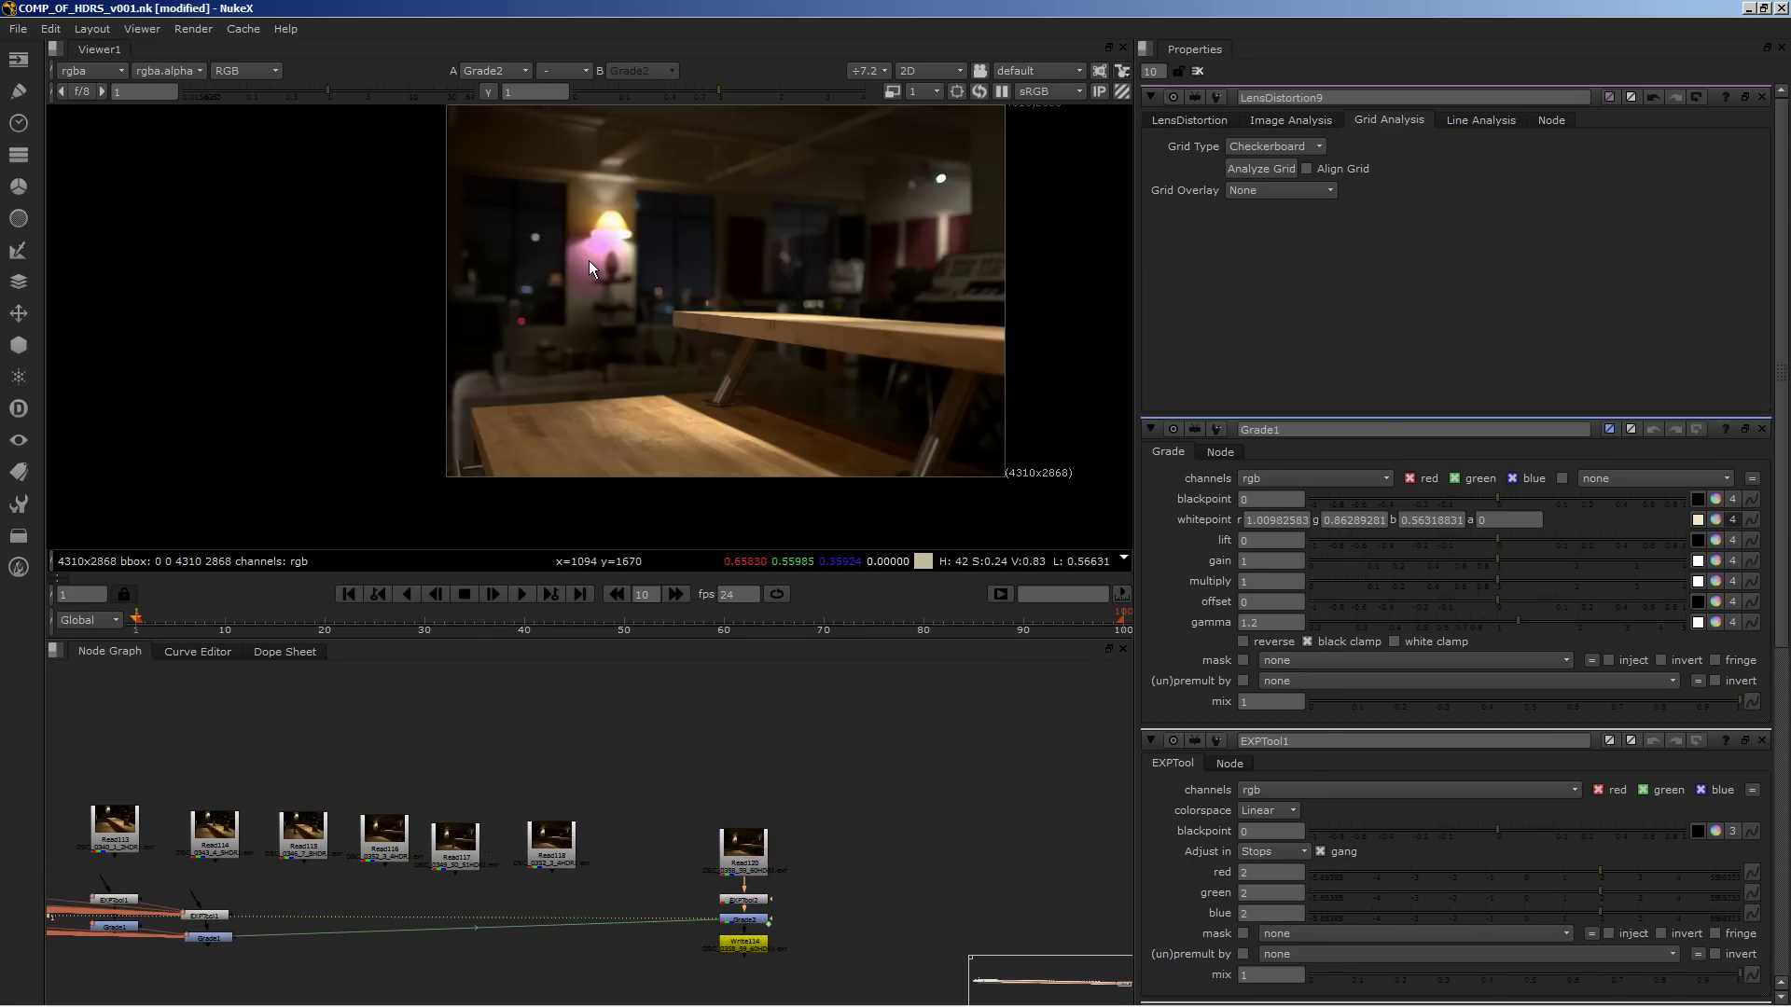
{"action": "scroll", "coordinate": [664, 293], "scroll_direction": "up", "scroll_amount": 3}
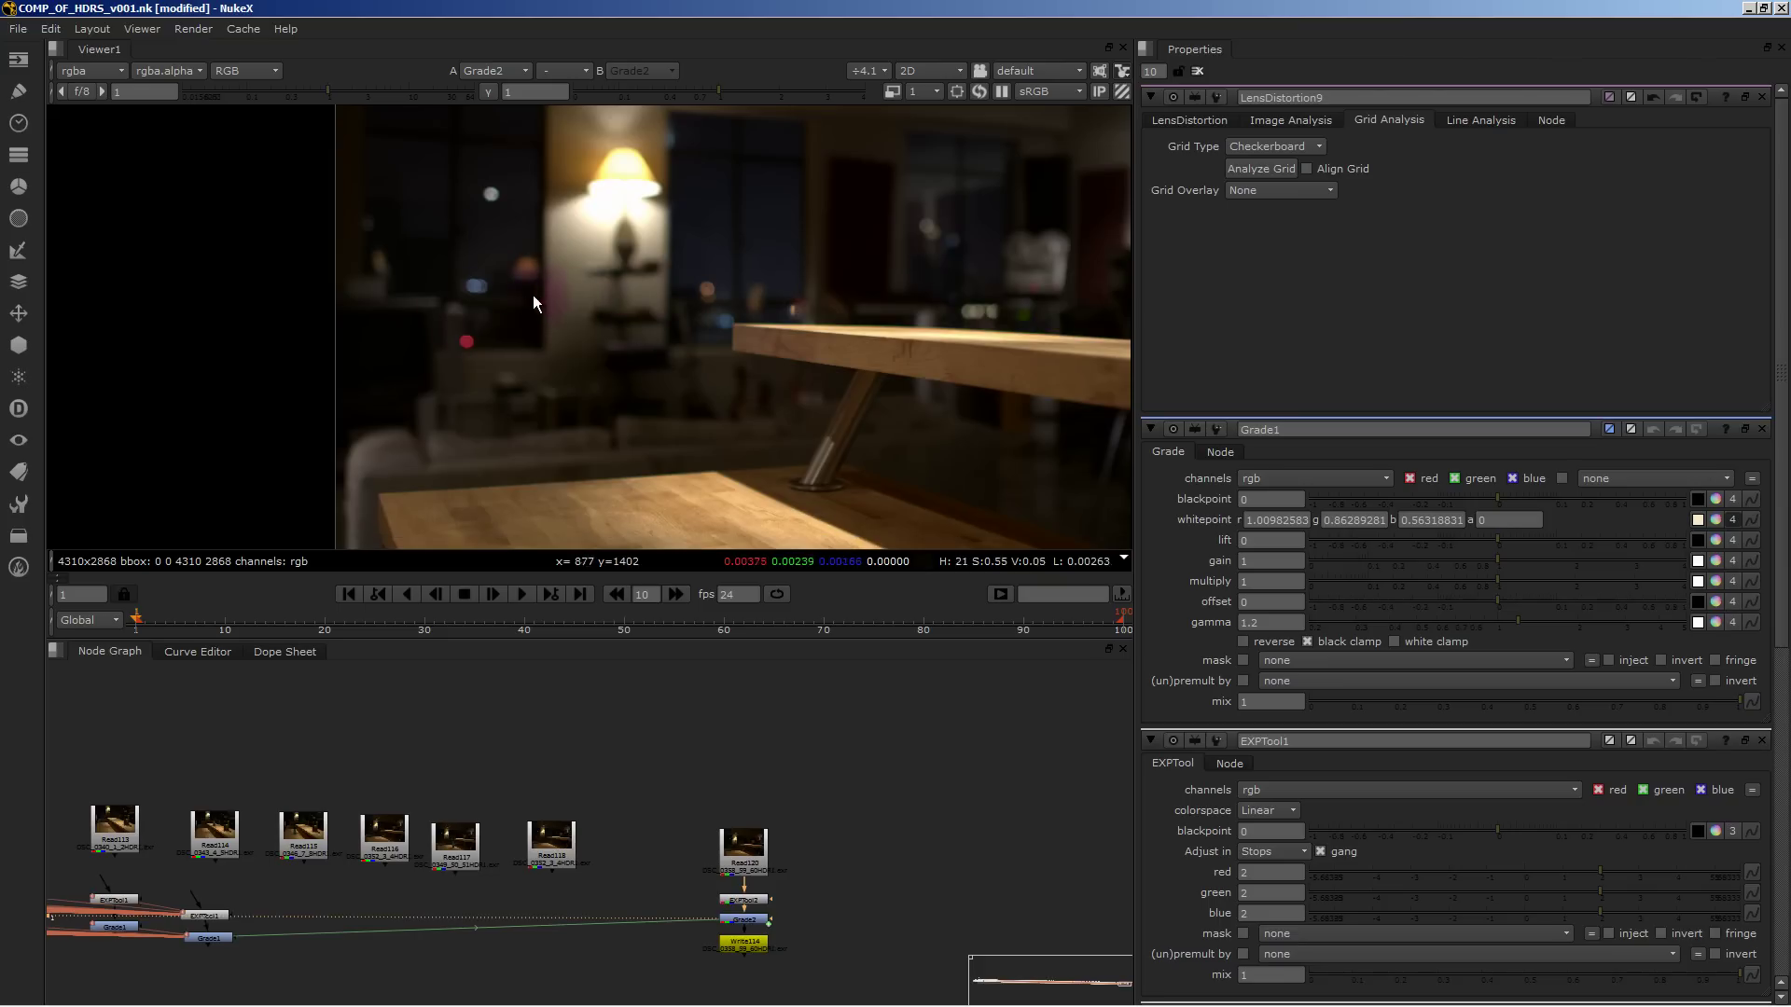
{"action": "middle_click_drag", "start_coordinate": [458, 342], "coordinate": [484, 383]}
{"action": "middle_click_drag", "start_coordinate": [939, 337], "coordinate": [685, 405]}
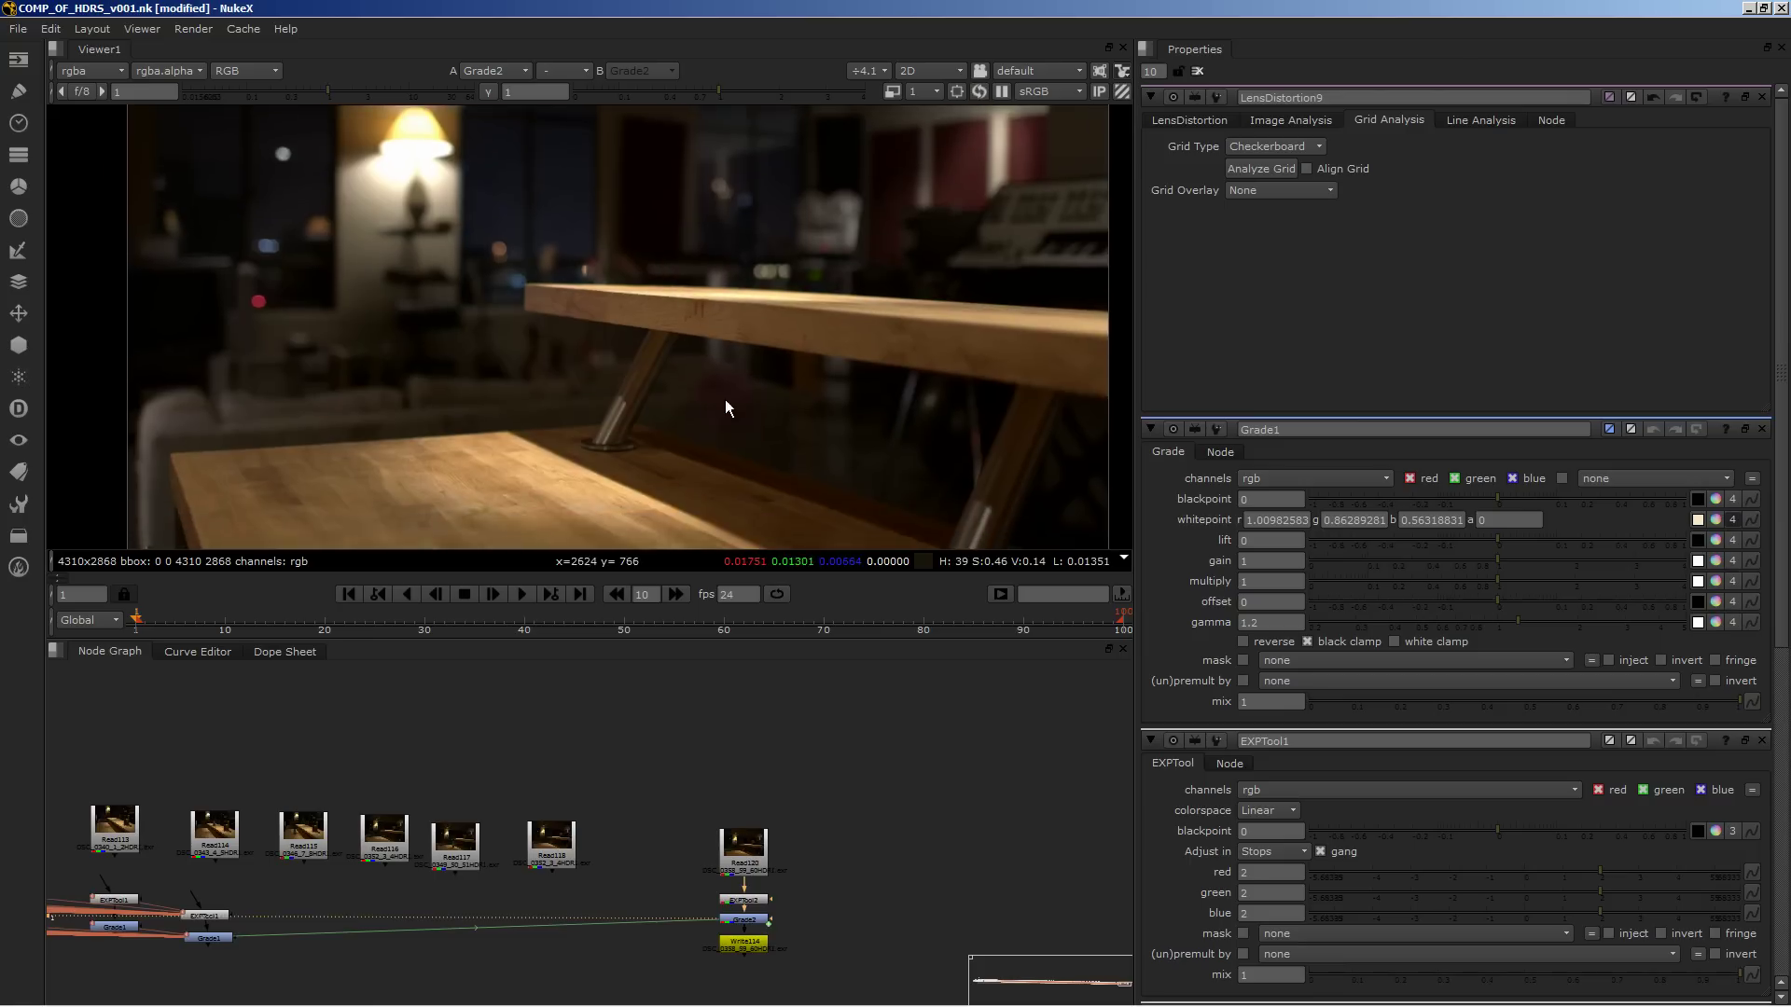
Examine the table edge and its metal support in the Grade2 image, and look back over the whole row of photo branches.
{"action": "scroll", "coordinate": [653, 373], "scroll_direction": "down", "scroll_amount": 3}
{"action": "scroll", "coordinate": [502, 334], "scroll_direction": "up", "scroll_amount": 5}
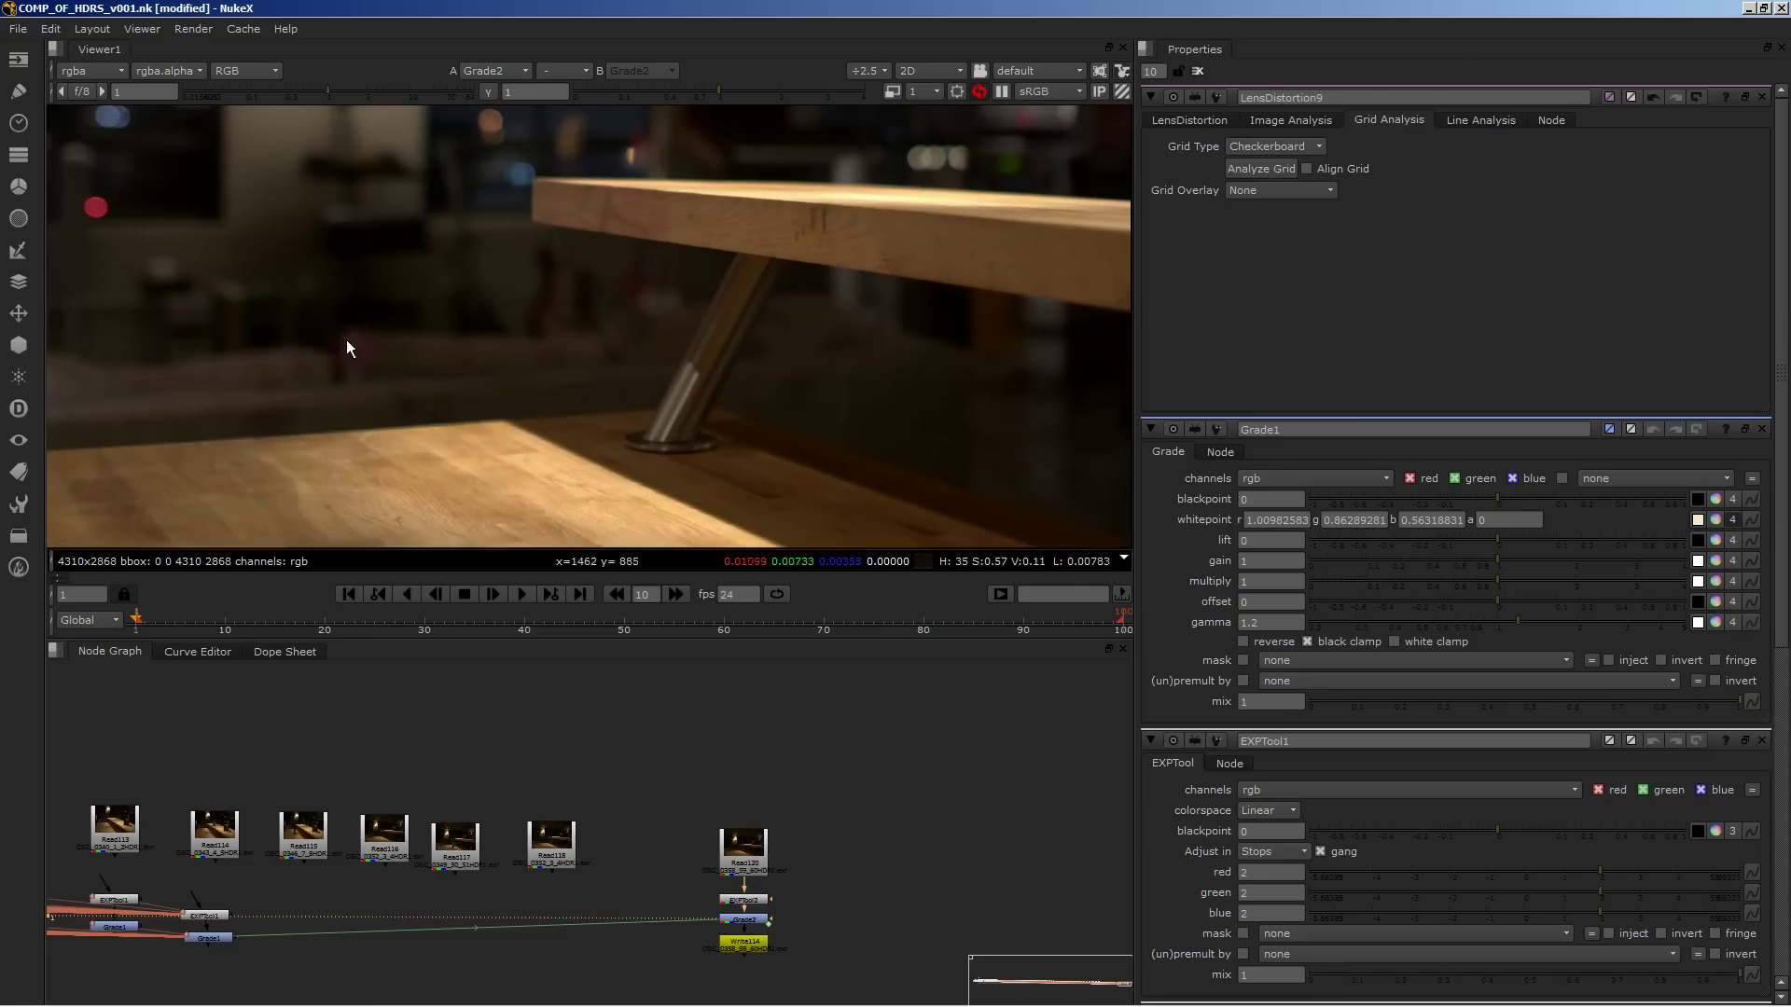
{"action": "scroll", "coordinate": [679, 470], "scroll_direction": "down", "scroll_amount": 5}
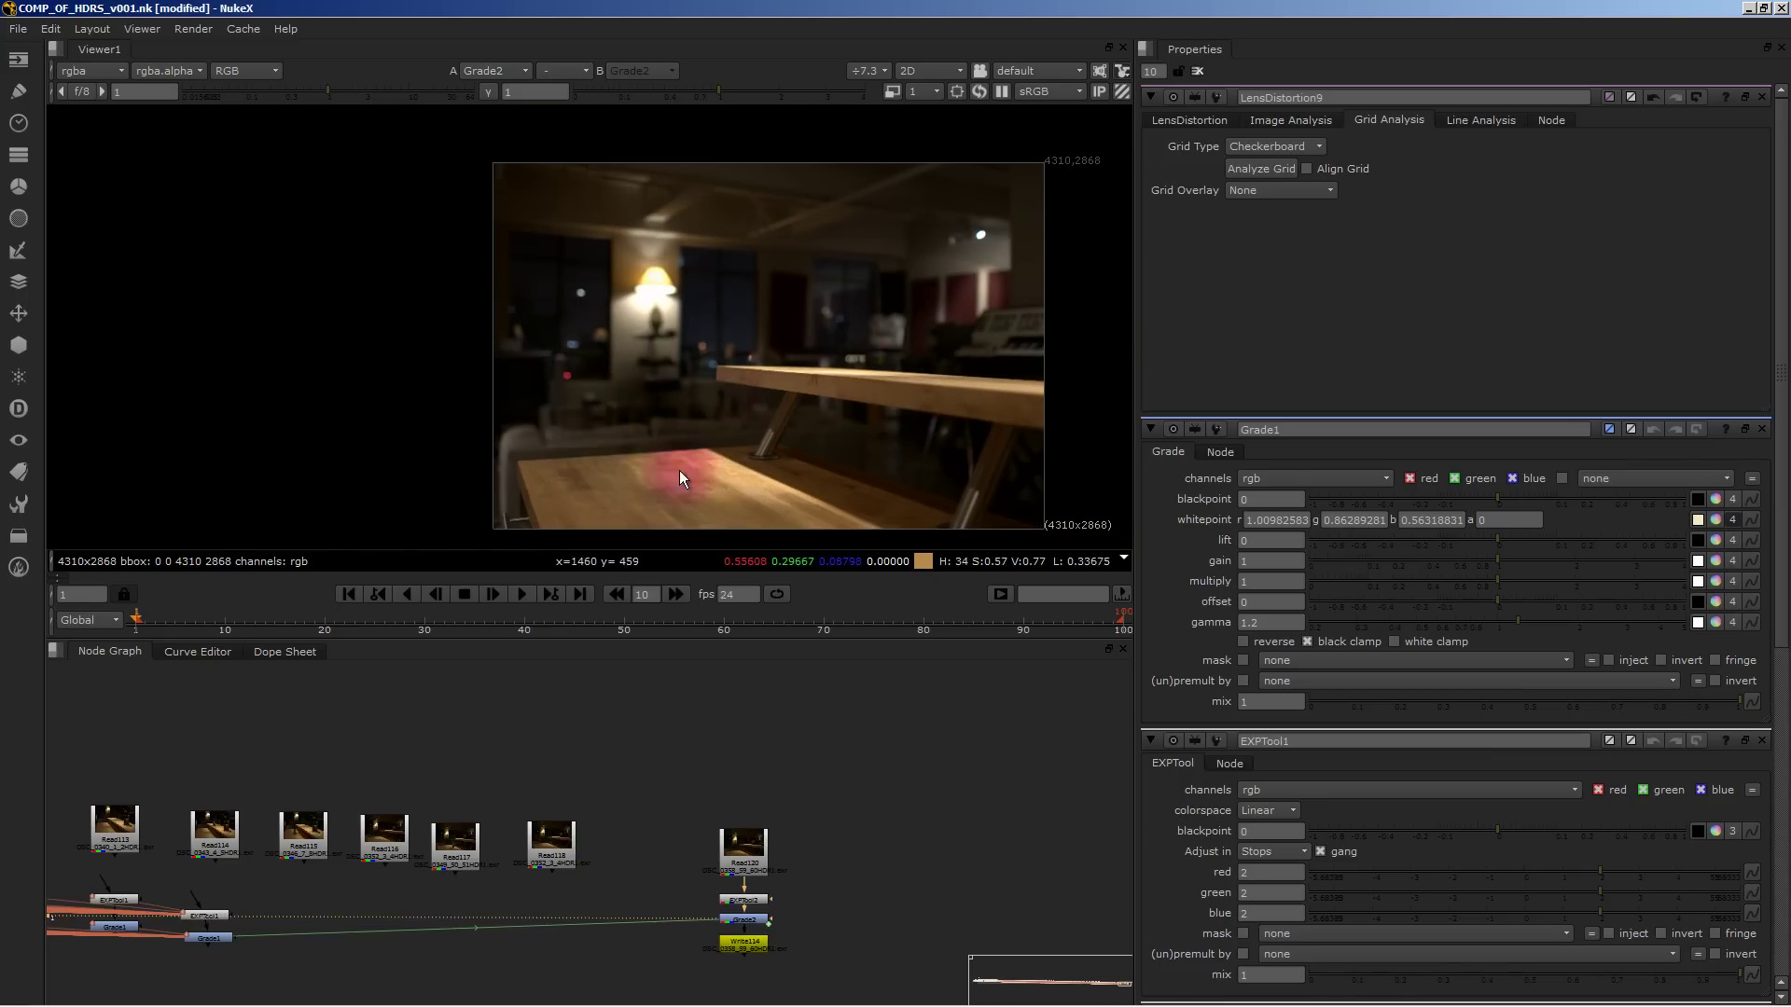
{"action": "scroll", "coordinate": [856, 362], "scroll_direction": "down", "scroll_amount": 1}
{"action": "middle_click_drag", "start_coordinate": [597, 948], "coordinate": [943, 880]}
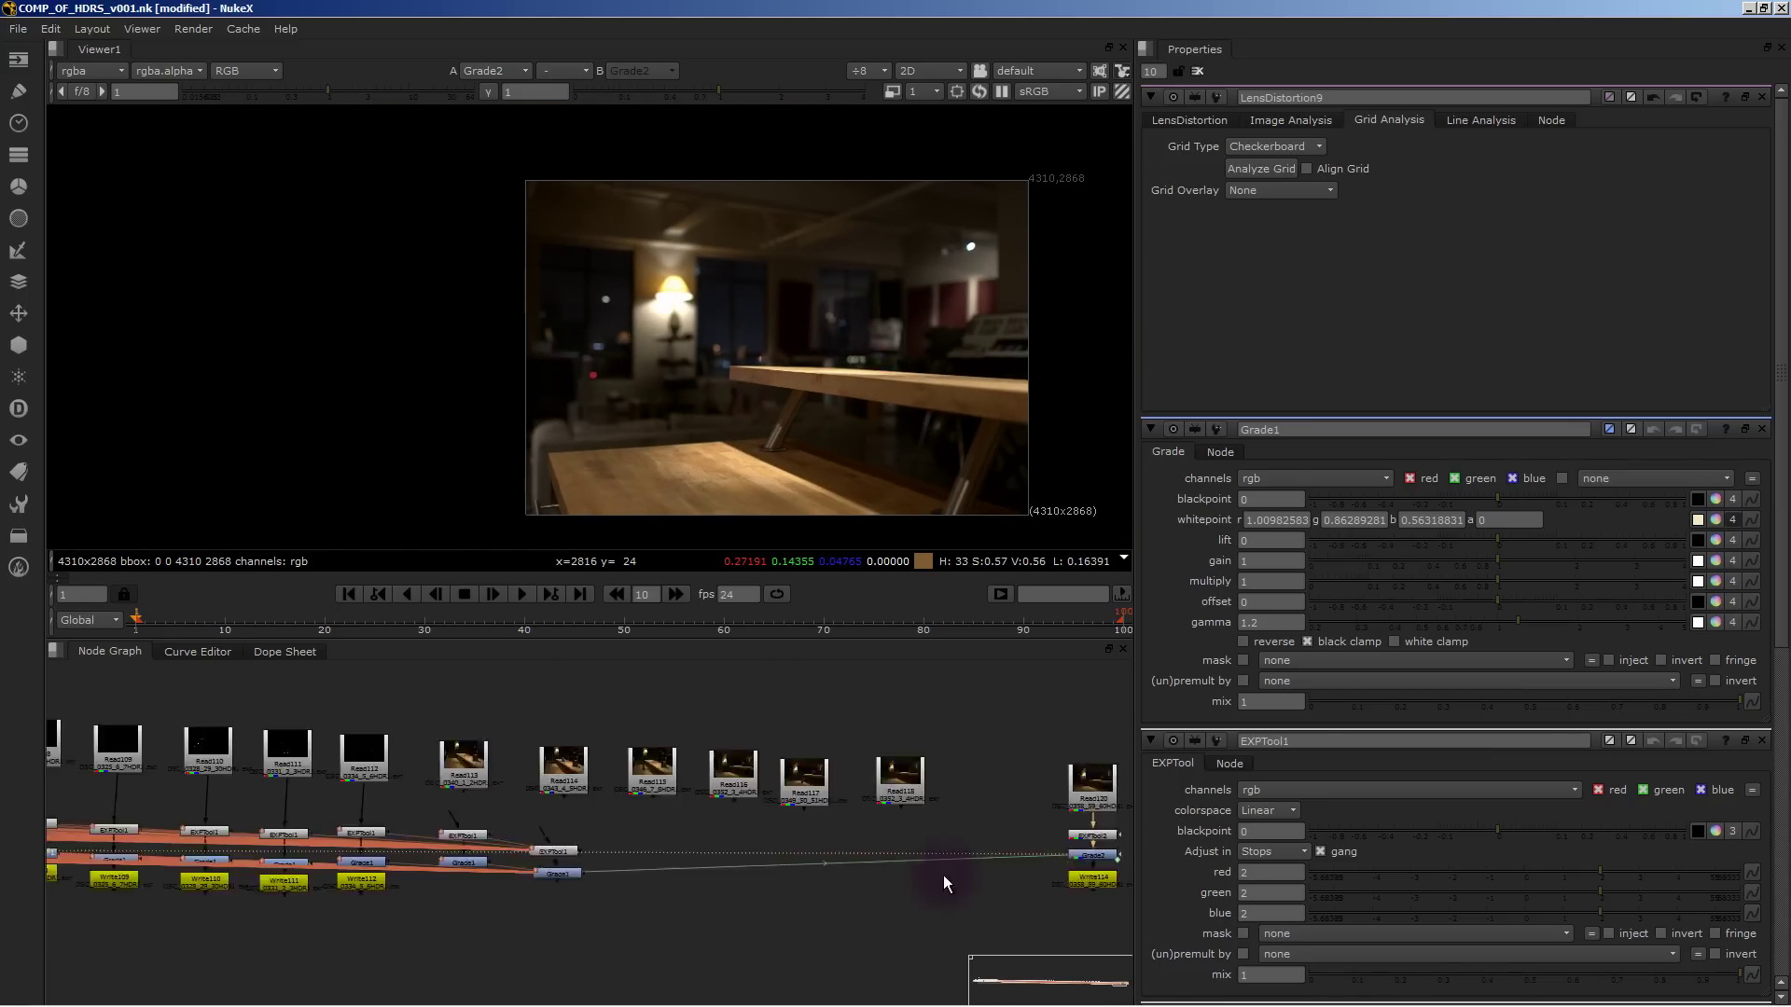
{"action": "scroll", "coordinate": [831, 868], "scroll_direction": "down", "scroll_amount": 6}
{"action": "middle_click_drag", "start_coordinate": [504, 911], "coordinate": [1073, 832]}
{"action": "middle_click_drag", "start_coordinate": [201, 845], "coordinate": [856, 907]}
{"action": "middle_click_drag", "start_coordinate": [70, 933], "coordinate": [618, 950]}
{"action": "middle_click_drag", "start_coordinate": [588, 954], "coordinate": [657, 875], "text": "alt"}
{"action": "middle_click_drag", "start_coordinate": [657, 875], "coordinate": [105, 919]}
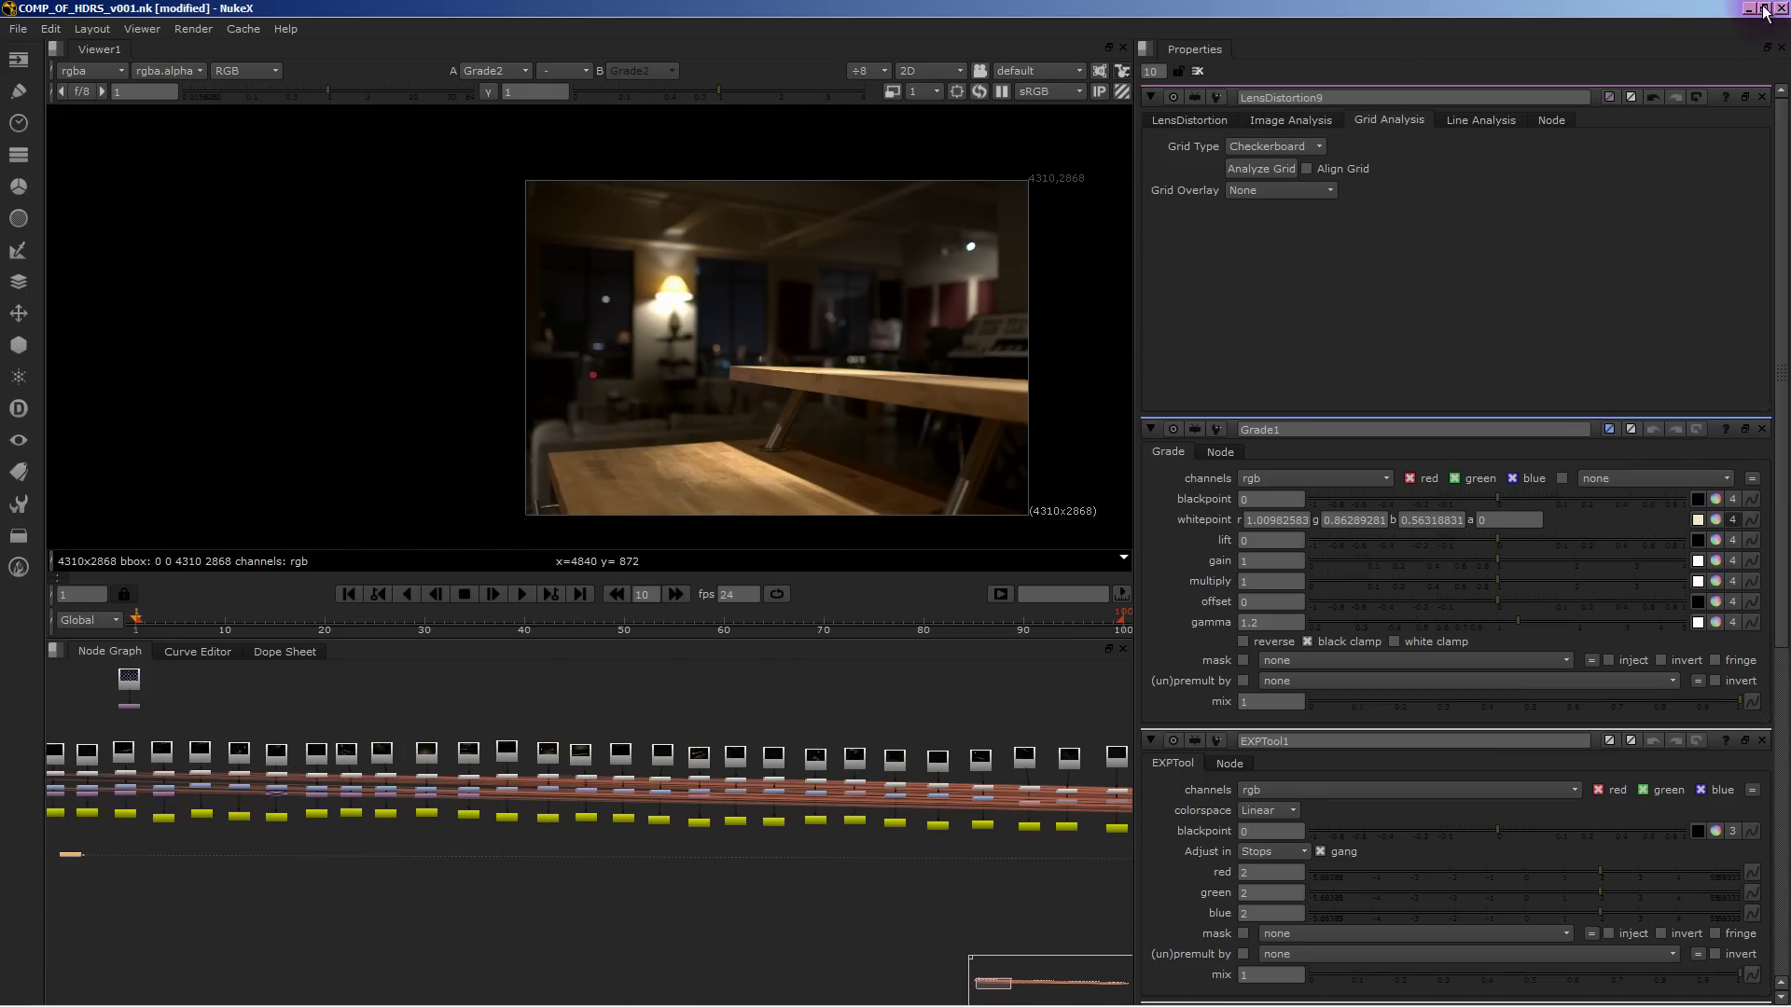
Switch to Maya and open the LOFT_MODEL_DEMO_V029.mb scene from the LOFT_PTEX folder, discarding the changes to the truck scene.
{"action": "key", "text": "super+d"}
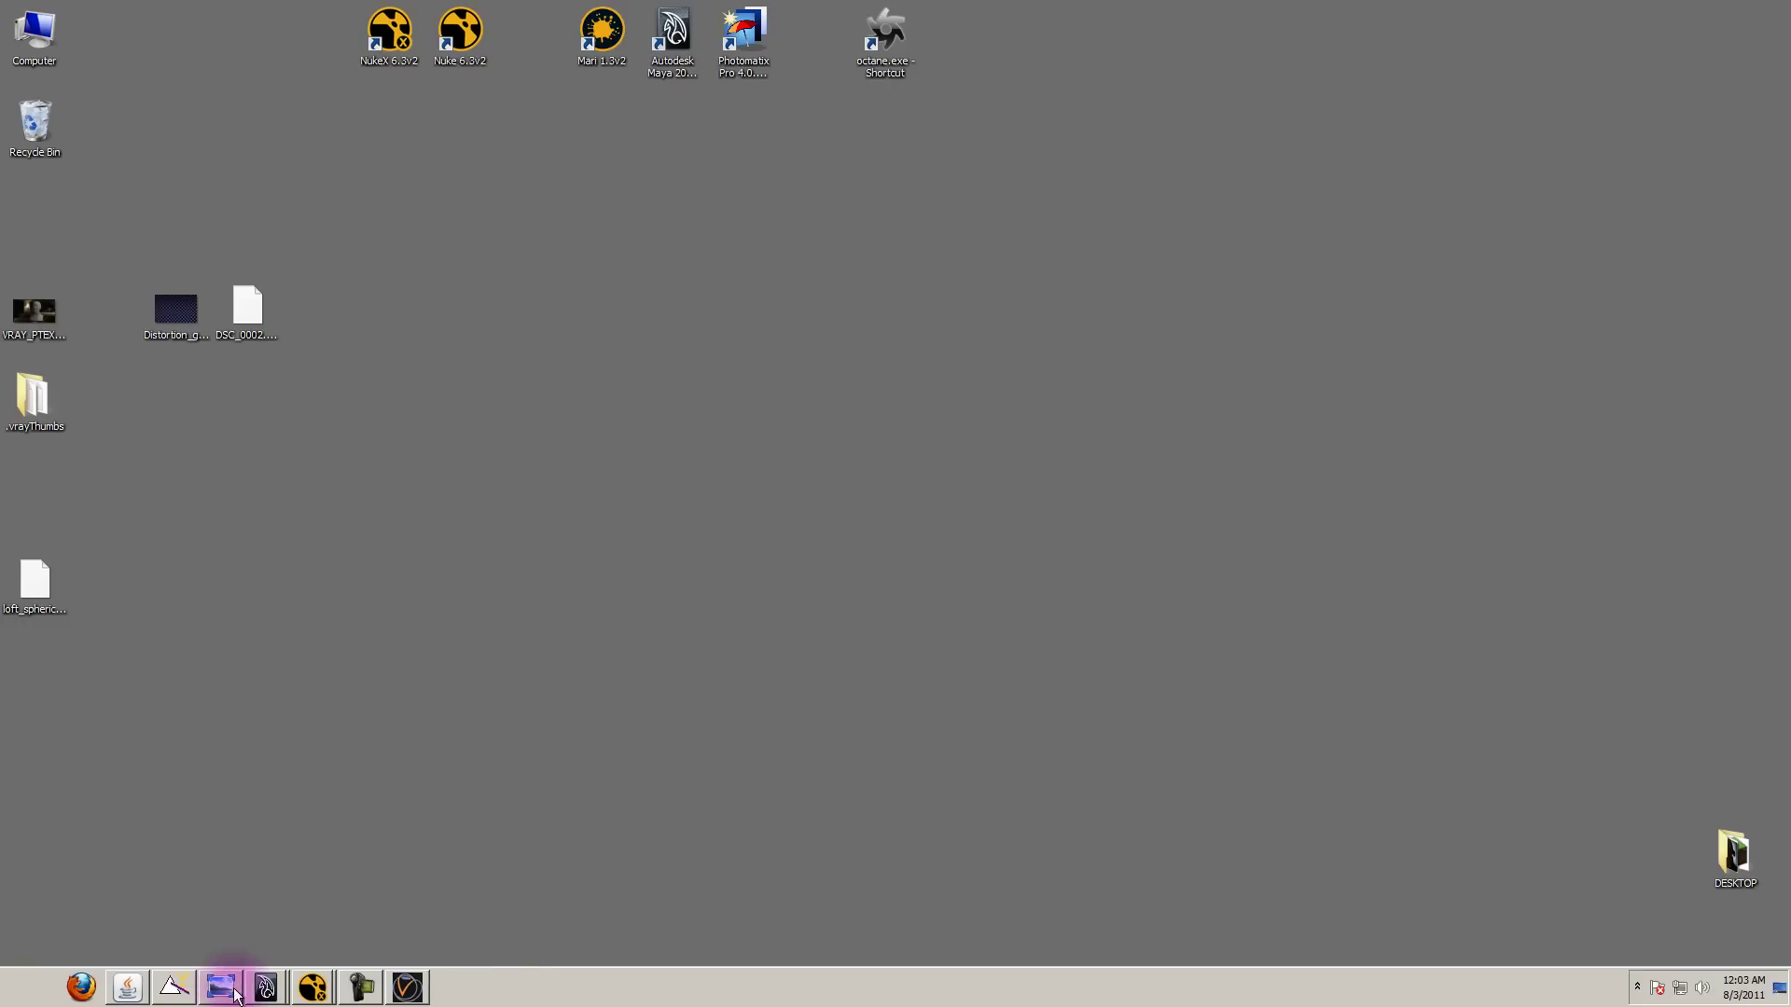
{"action": "left_click", "coordinate": [277, 991]}
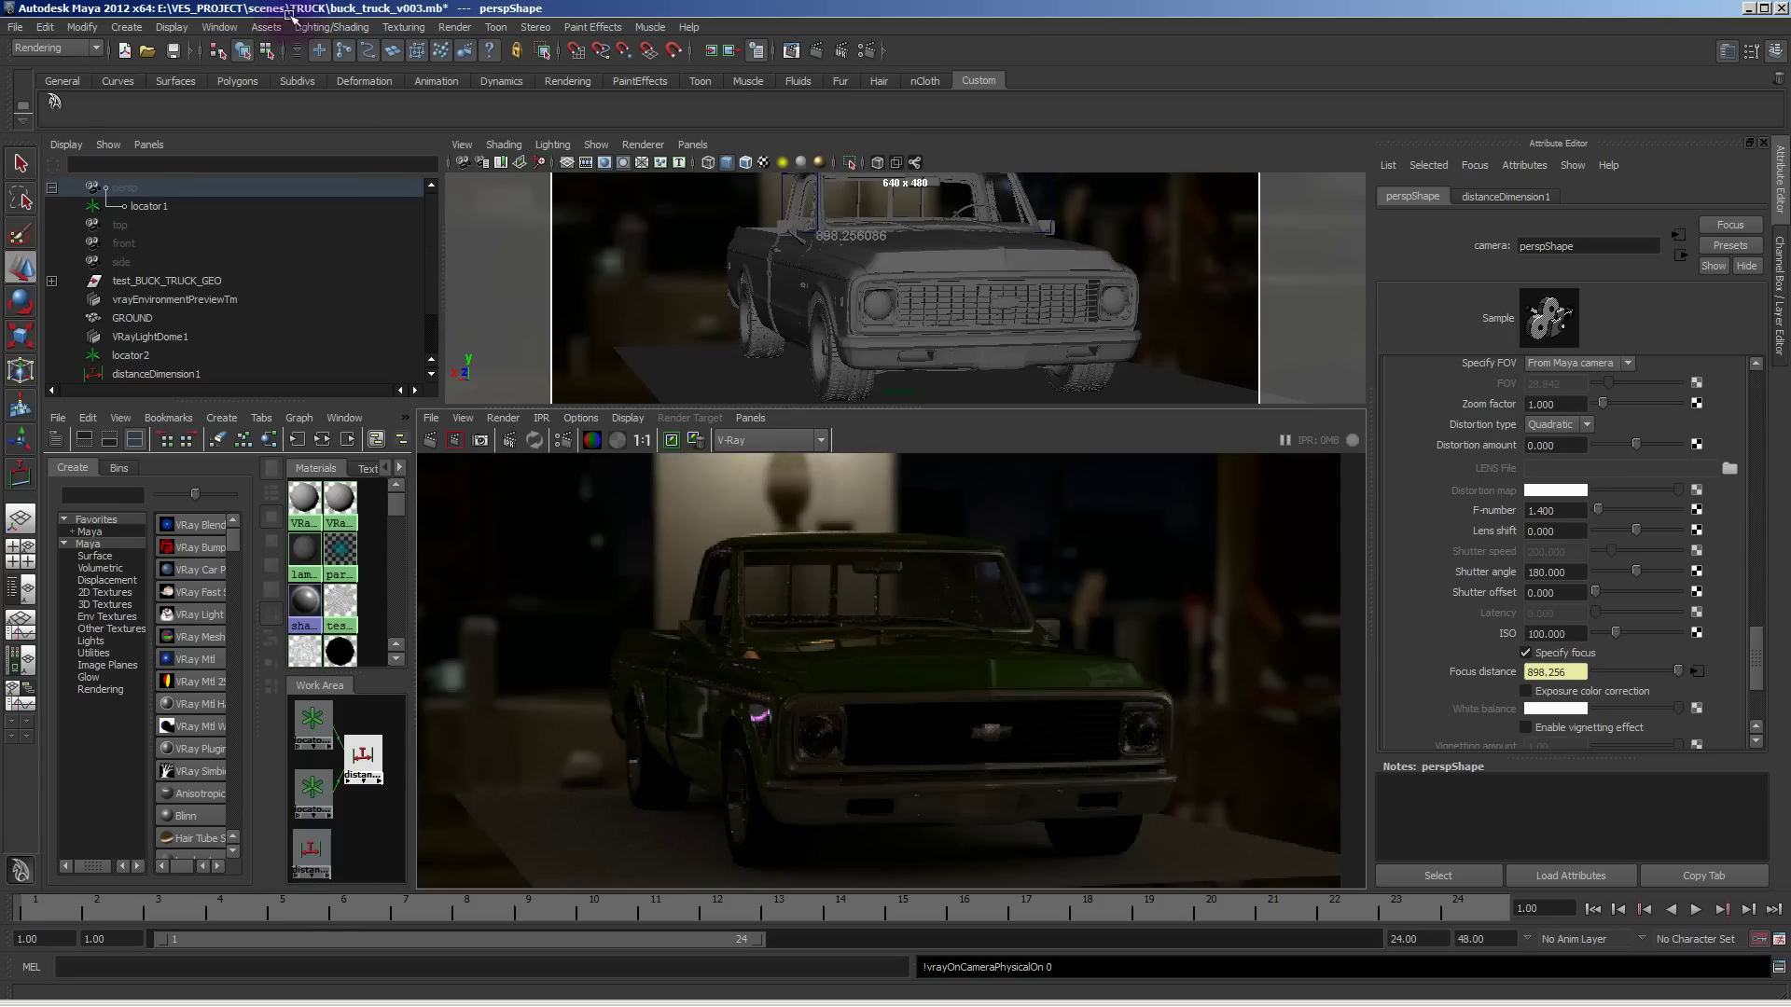
{"action": "left_click", "coordinate": [15, 26]}
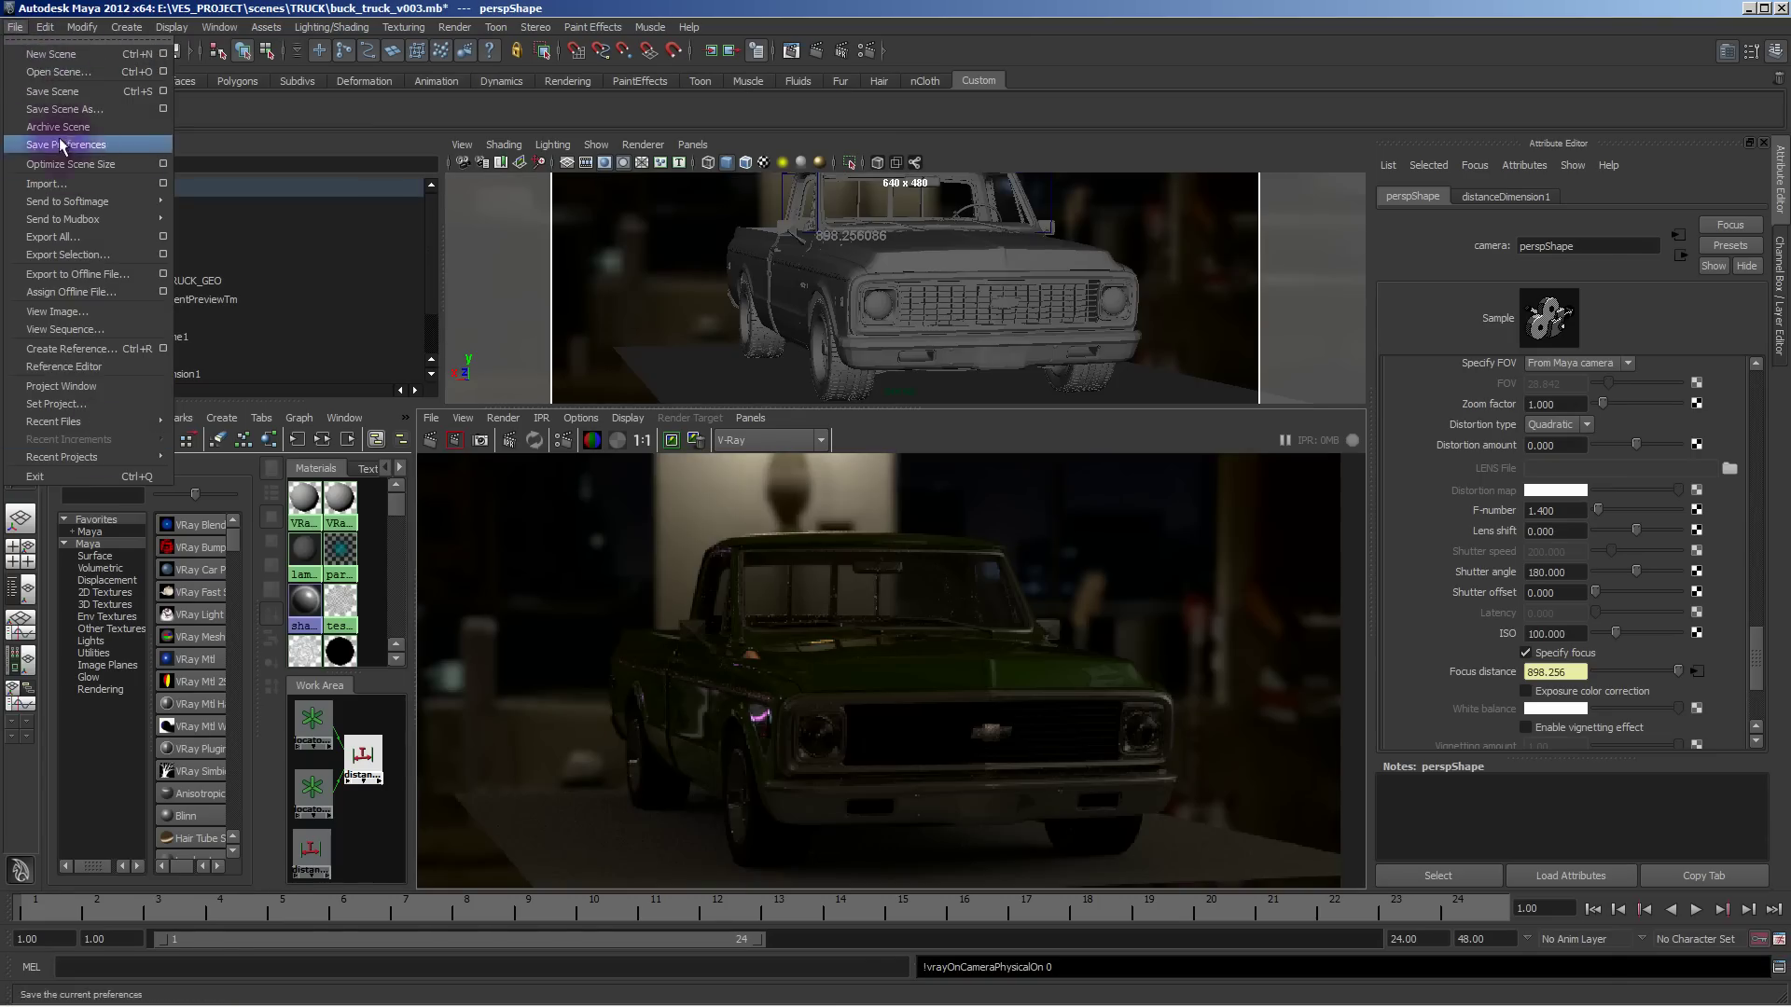
{"action": "left_click", "coordinate": [56, 73]}
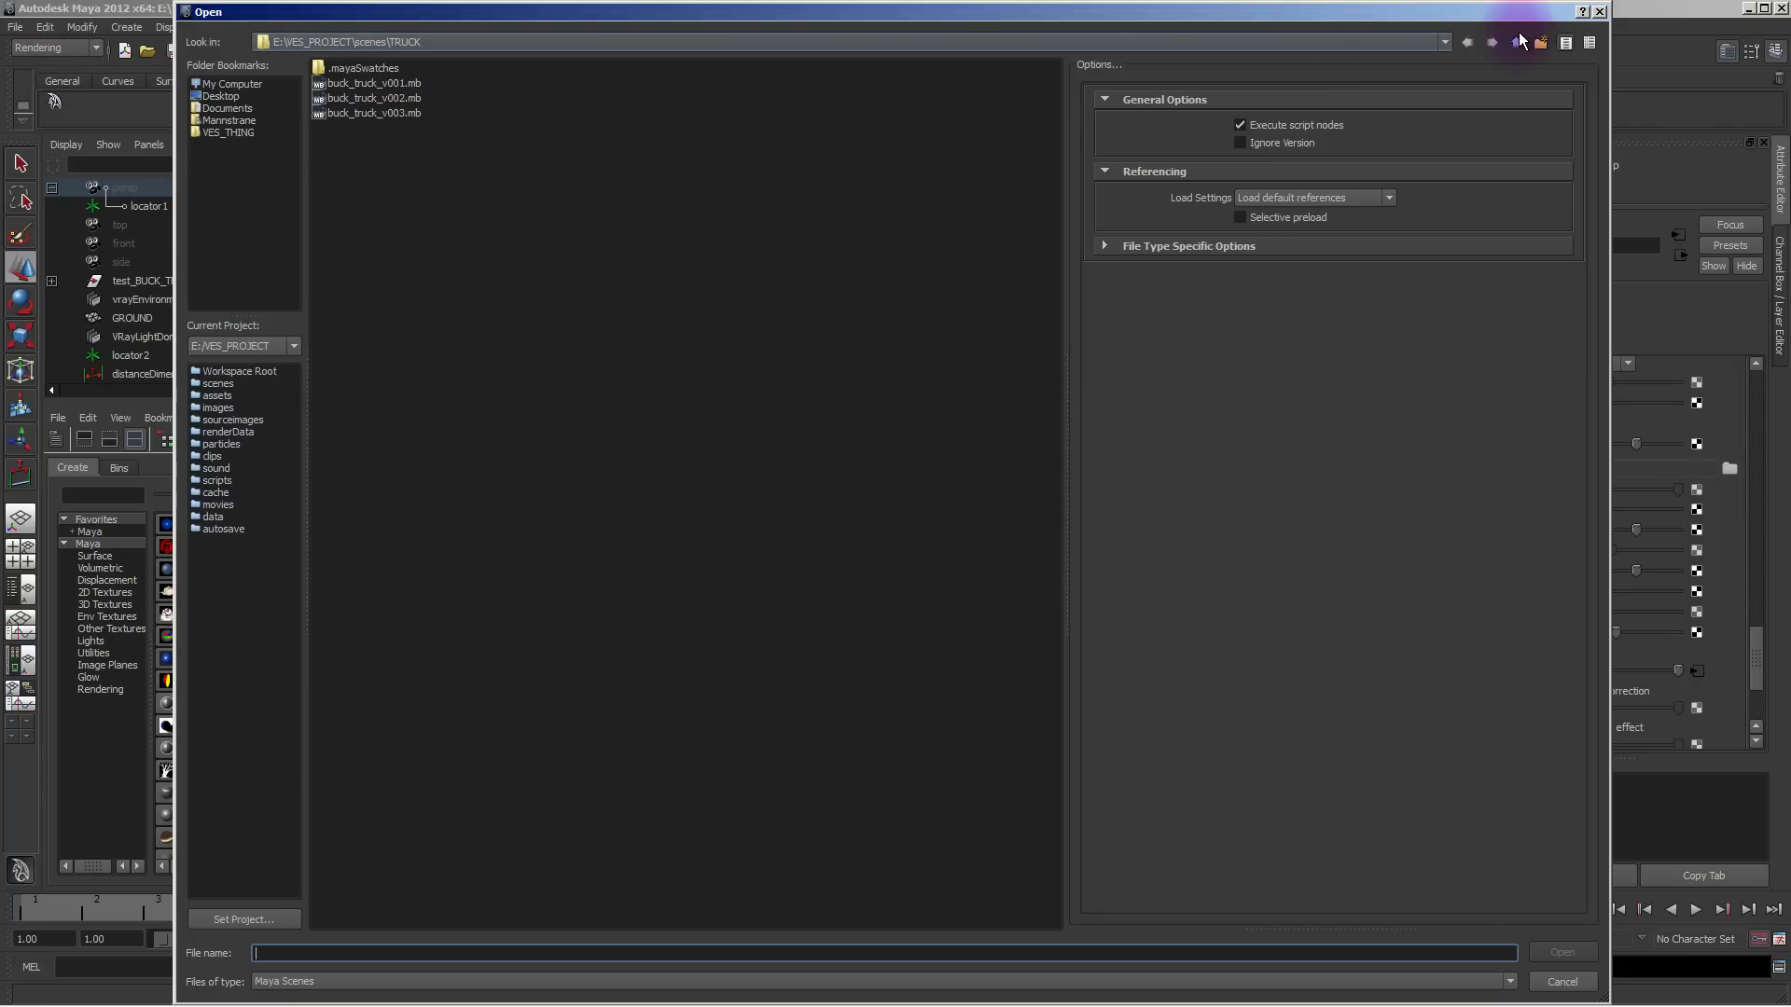
{"action": "double_click", "coordinate": [345, 97]}
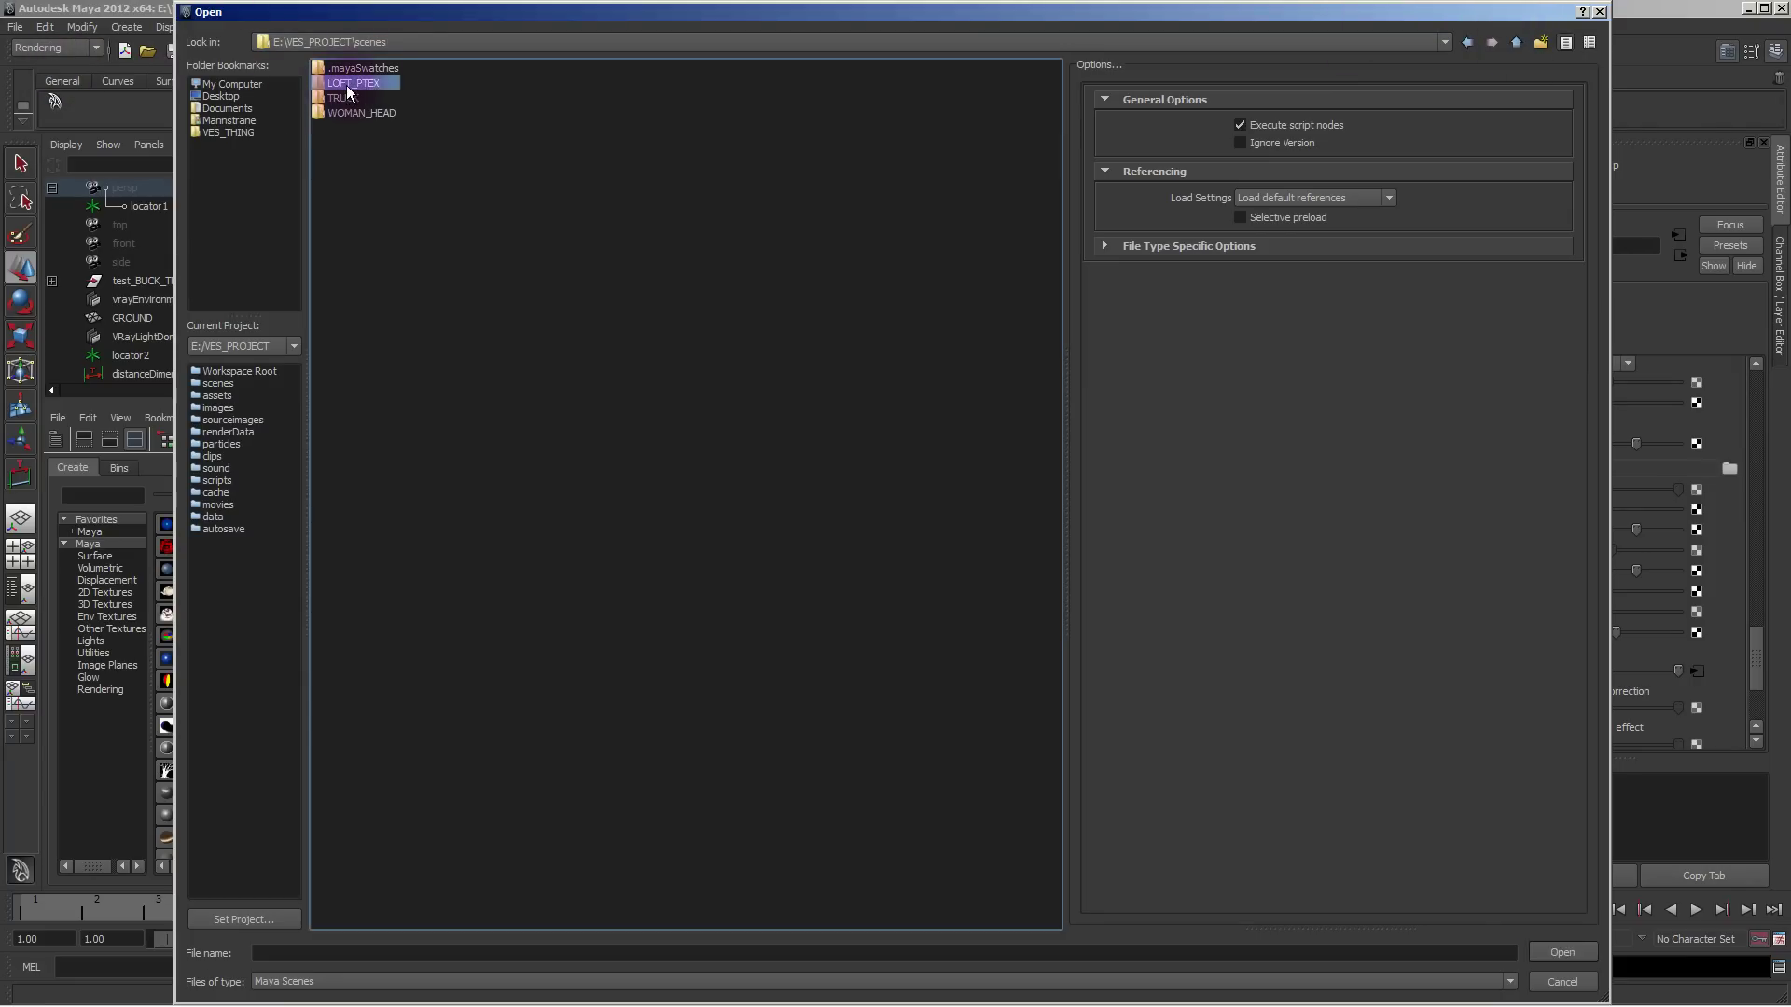
{"action": "double_click", "coordinate": [409, 95]}
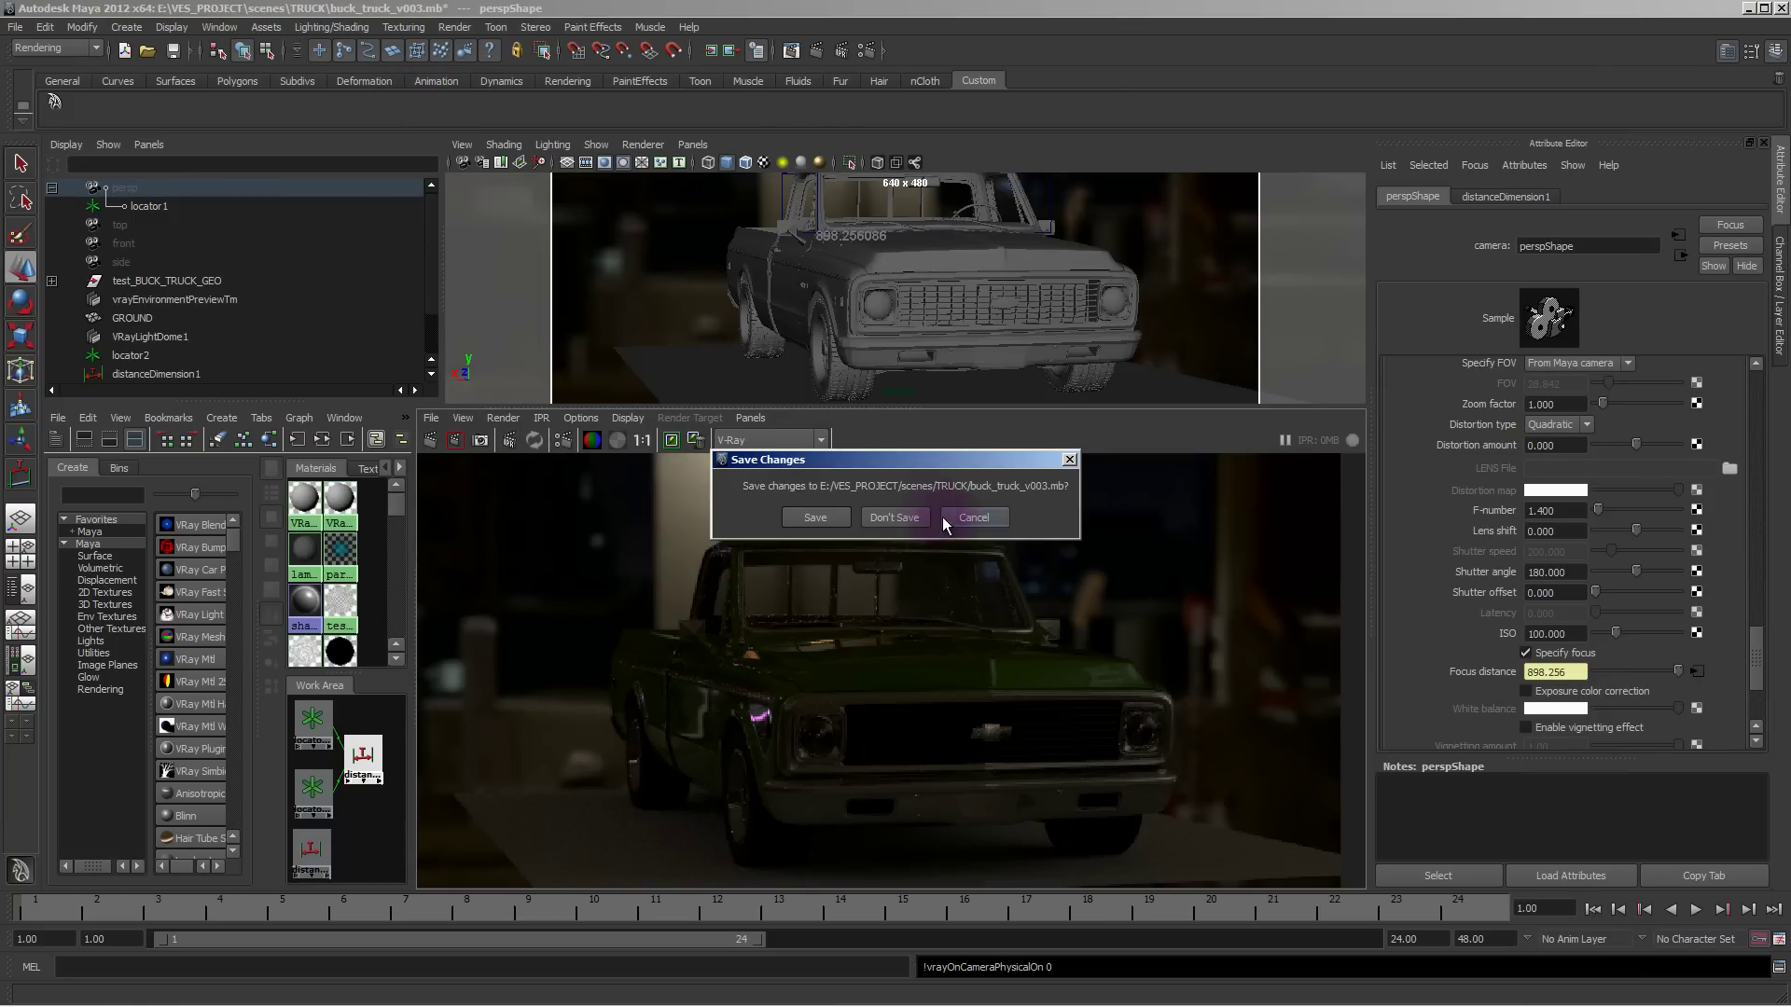
{"action": "left_click", "coordinate": [922, 515]}
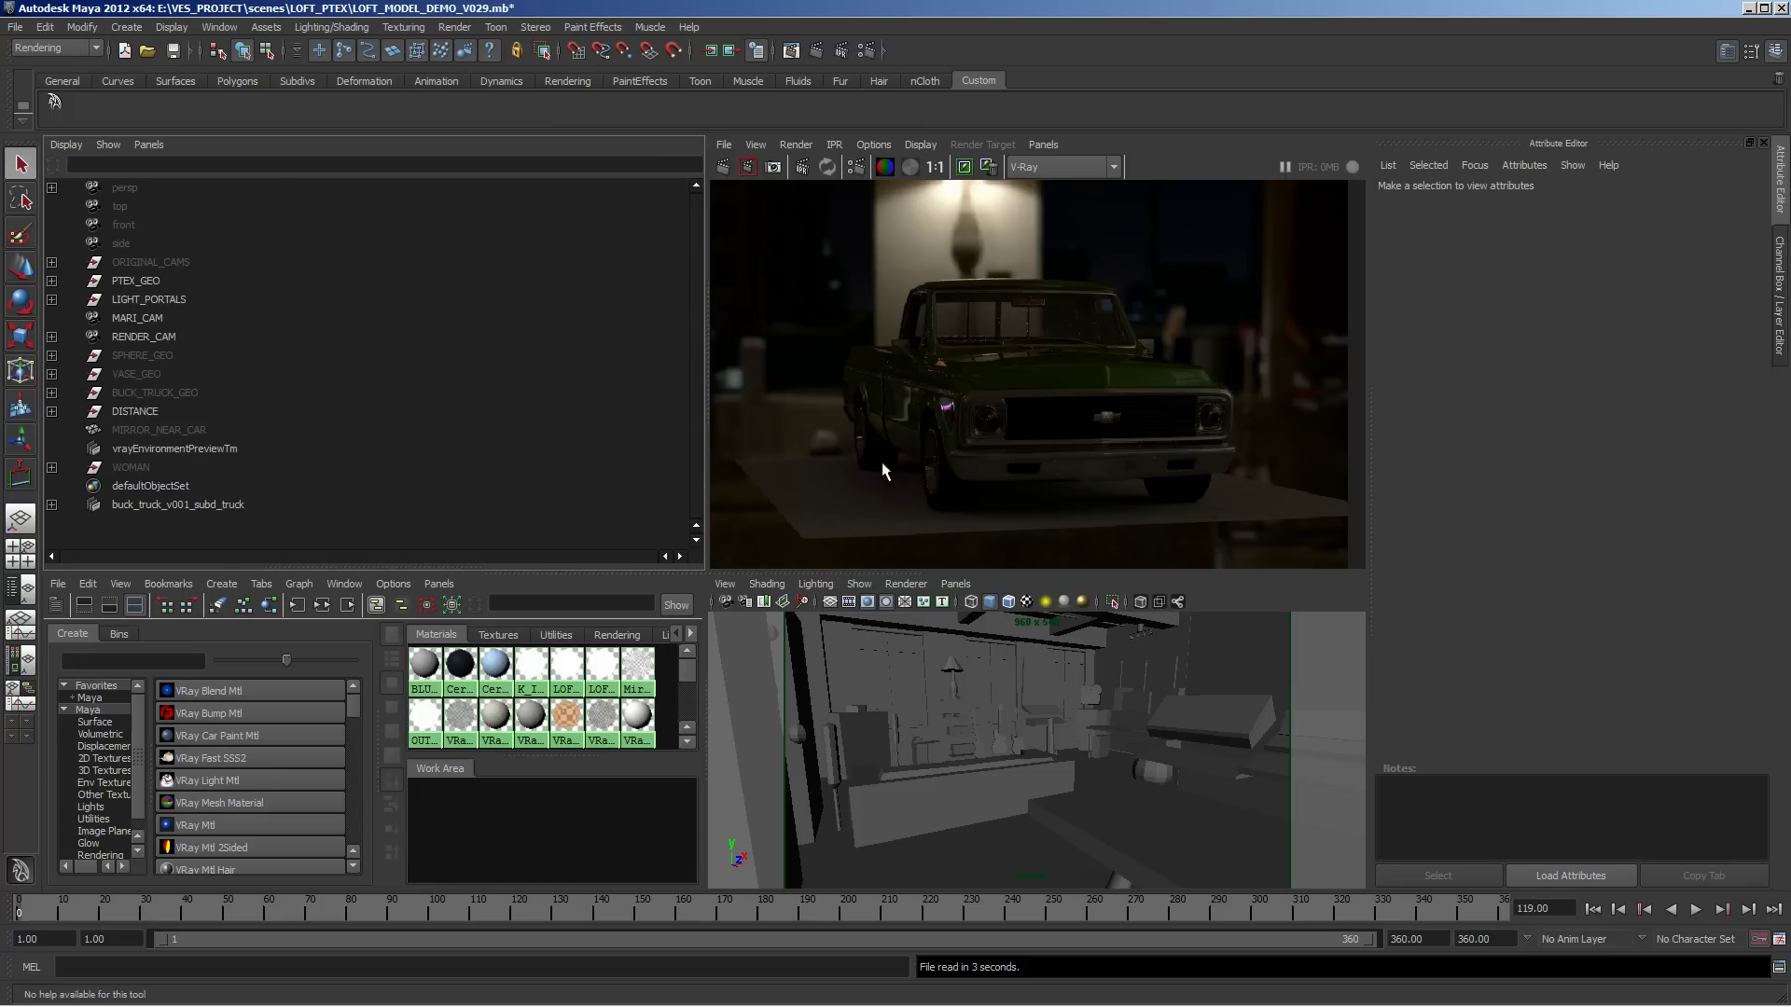
Maximize the perspective view and look around the modelled loft room up to the ceiling pipes, comparing wireframe and shaded display.
{"action": "left_click", "coordinate": [1050, 720]}
{"action": "key", "text": "space"}
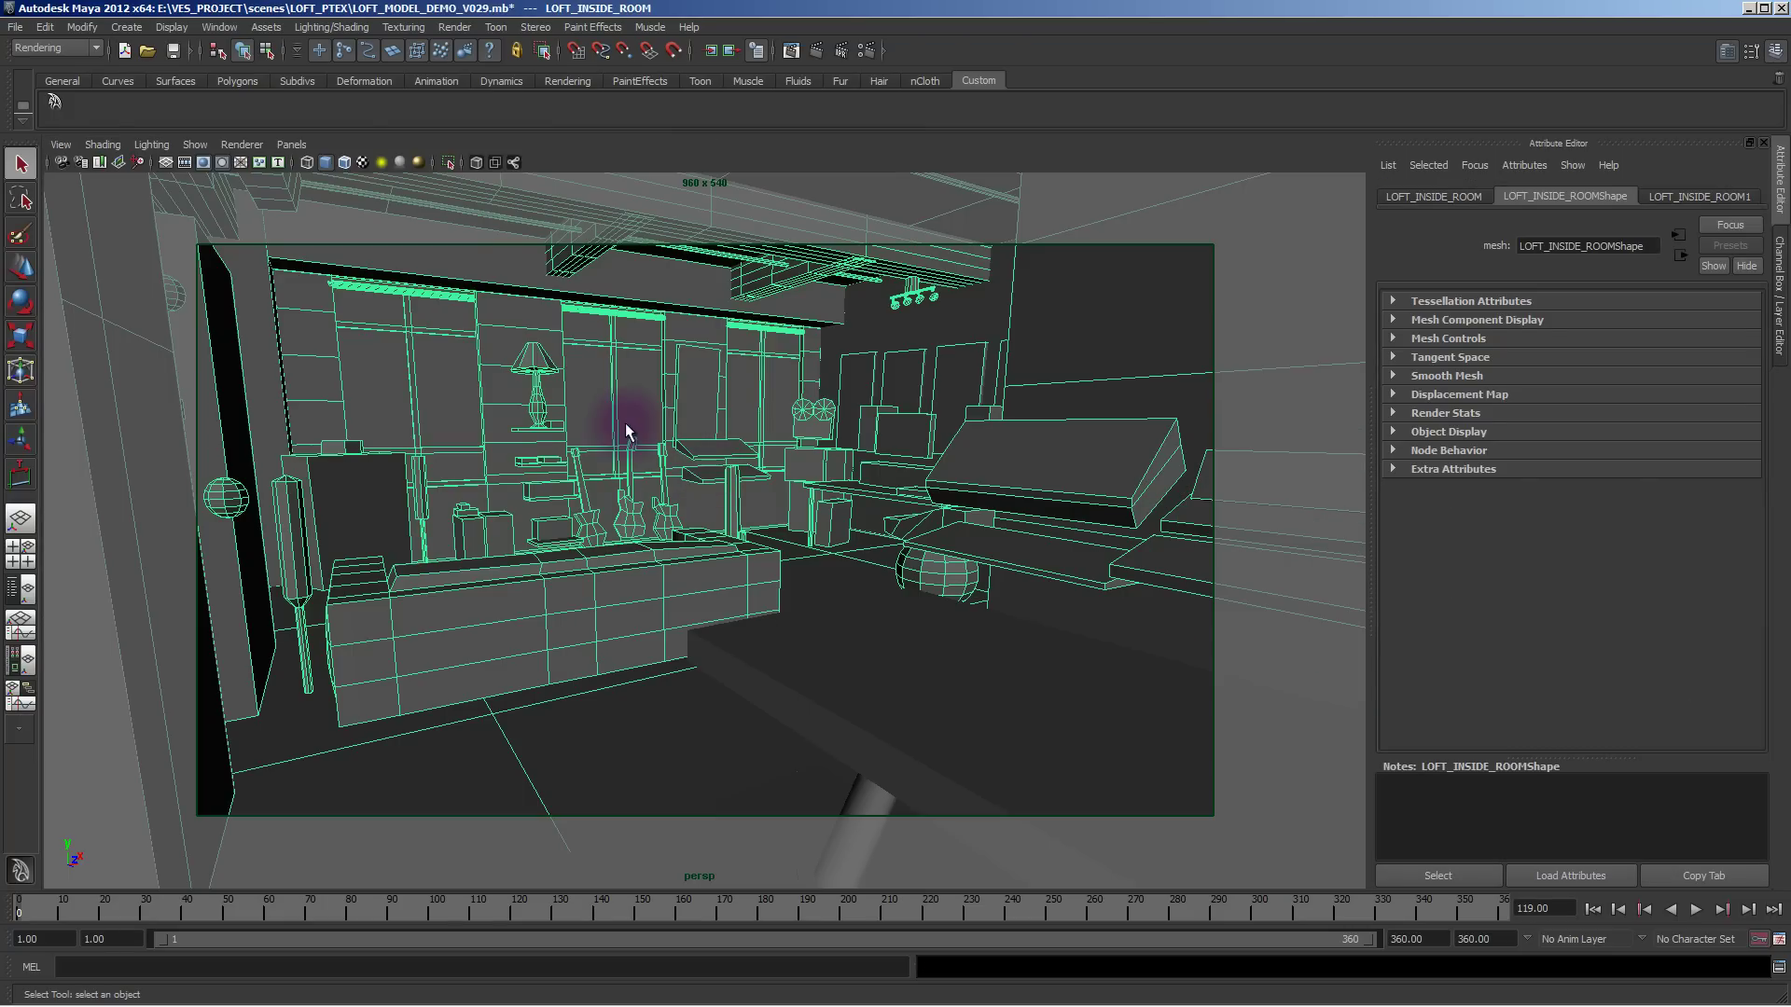
{"action": "mouse_move", "coordinate": [644, 415]}
{"action": "left_mouse_down", "text": "alt"}
{"action": "mouse_move", "coordinate": [1011, 512]}
{"action": "mouse_move", "coordinate": [887, 549]}
{"action": "mouse_move", "coordinate": [912, 560]}
{"action": "mouse_move", "coordinate": [843, 596]}
{"action": "mouse_move", "coordinate": [852, 500]}
{"action": "mouse_move", "coordinate": [844, 590]}
{"action": "mouse_move", "coordinate": [816, 568]}
{"action": "mouse_move", "coordinate": [500, 587]}
{"action": "mouse_move", "coordinate": [500, 507]}
{"action": "mouse_move", "coordinate": [593, 493]}
{"action": "mouse_move", "coordinate": [752, 520]}
{"action": "mouse_move", "coordinate": [688, 608]}
{"action": "mouse_move", "coordinate": [820, 672]}
{"action": "mouse_move", "coordinate": [656, 582]}
{"action": "mouse_move", "coordinate": [880, 640]}
{"action": "mouse_move", "coordinate": [743, 547]}
{"action": "mouse_move", "coordinate": [811, 588]}
{"action": "mouse_move", "coordinate": [771, 551]}
{"action": "mouse_move", "coordinate": [739, 584]}
{"action": "mouse_move", "coordinate": [843, 603]}
{"action": "mouse_move", "coordinate": [568, 647]}
{"action": "mouse_move", "coordinate": [495, 604]}
{"action": "mouse_move", "coordinate": [611, 696]}
{"action": "mouse_move", "coordinate": [563, 719]}
{"action": "mouse_move", "coordinate": [520, 620]}
{"action": "mouse_move", "coordinate": [248, 539]}
{"action": "mouse_move", "coordinate": [619, 388]}
{"action": "mouse_move", "coordinate": [400, 584]}
{"action": "mouse_move", "coordinate": [531, 403]}
{"action": "mouse_move", "coordinate": [623, 463]}
{"action": "left_mouse_up", "text": "alt"}
{"action": "left_click", "coordinate": [850, 616]}
{"action": "left_click", "coordinate": [881, 608]}
{"action": "key", "text": "4"}
{"action": "key", "text": "5"}
{"action": "middle_click_drag", "start_coordinate": [623, 463], "coordinate": [623, 484], "text": "alt"}
{"action": "left_click", "coordinate": [715, 518]}
{"action": "left_click_drag", "start_coordinate": [704, 518], "coordinate": [696, 495], "text": "alt"}
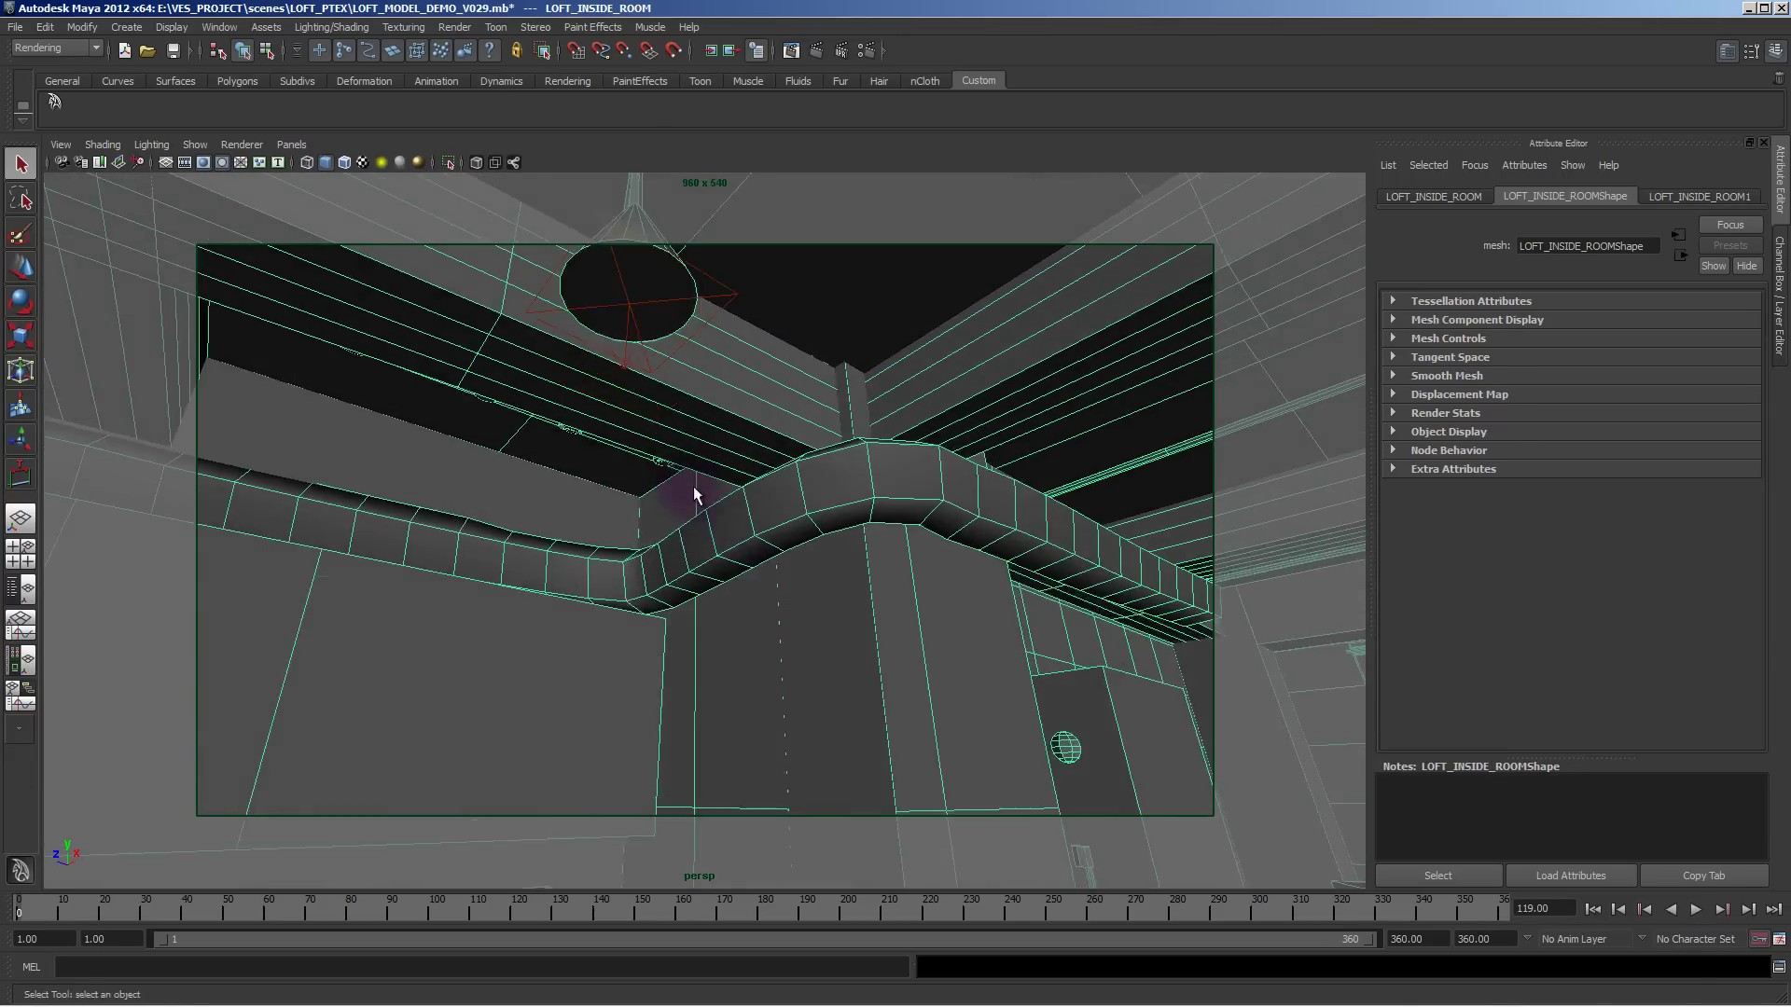
Inspect the hanging lamp's cone and underside mesh up close, as well as the tables and drawers in the loft.
{"action": "middle_click_drag", "start_coordinate": [696, 495], "coordinate": [751, 583], "text": "alt"}
{"action": "right_click_drag", "start_coordinate": [751, 583], "coordinate": [765, 568], "text": "alt"}
{"action": "left_click_drag", "start_coordinate": [765, 568], "coordinate": [743, 428], "text": "alt"}
{"action": "left_click", "coordinate": [730, 429]}
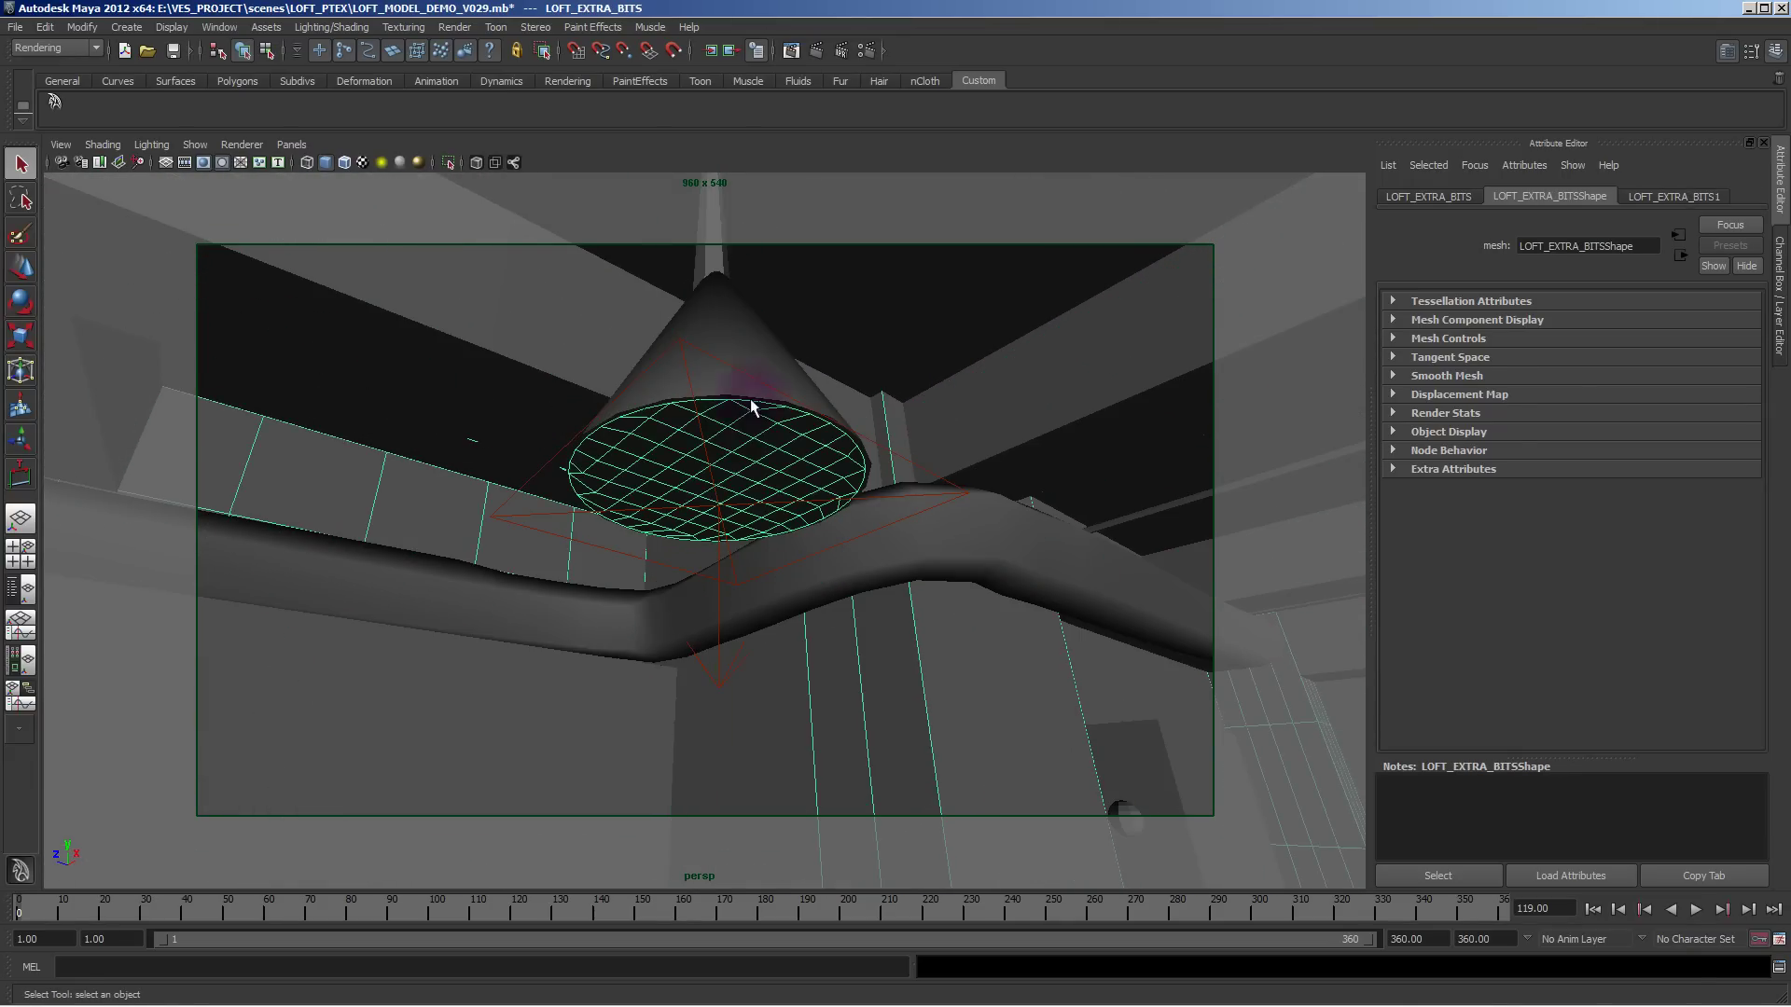
{"action": "left_click", "coordinate": [735, 394]}
{"action": "left_click", "coordinate": [737, 447]}
{"action": "middle_click_drag", "start_coordinate": [704, 455], "coordinate": [951, 663], "text": "alt"}
{"action": "right_click_drag", "start_coordinate": [951, 663], "coordinate": [844, 642], "text": "alt"}
{"action": "left_click_drag", "start_coordinate": [846, 646], "coordinate": [652, 628], "text": "alt"}
{"action": "middle_click_drag", "start_coordinate": [652, 627], "coordinate": [704, 569], "text": "alt"}
{"action": "right_click_drag", "start_coordinate": [705, 569], "coordinate": [839, 535], "text": "alt"}
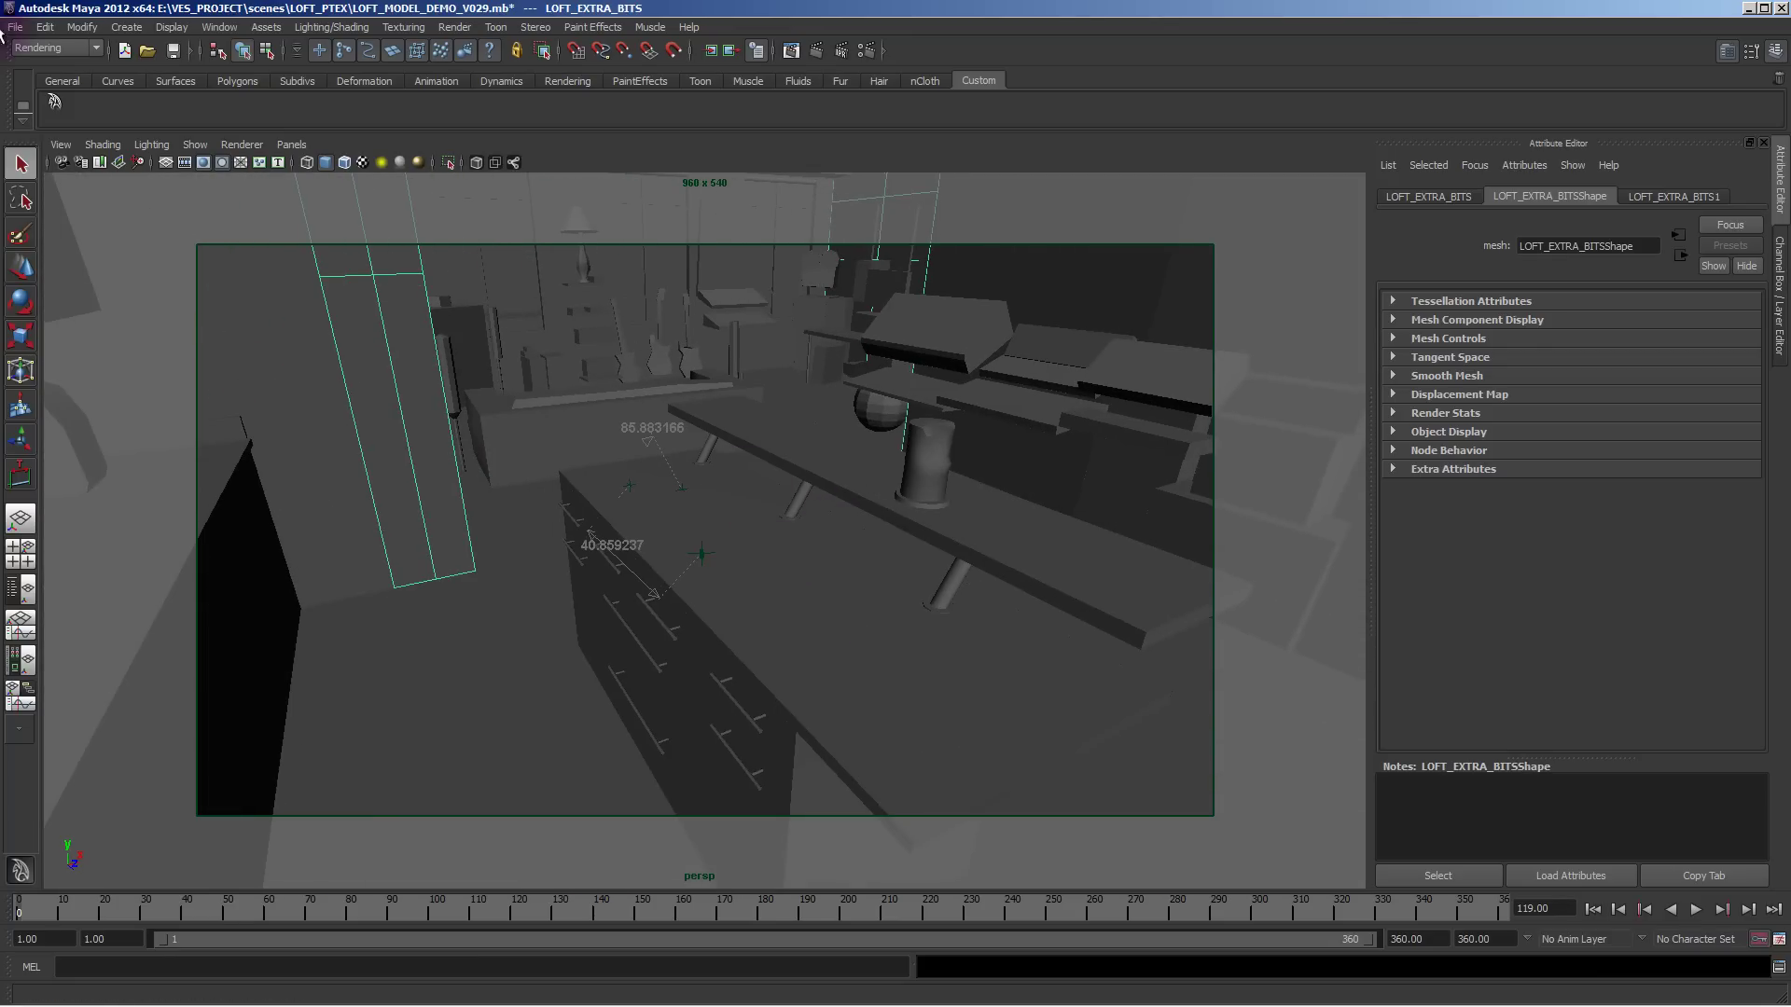
Turn on Wireframe on Shaded for the perspective view and view the kitchen and sofa side of the loft.
{"action": "left_click", "coordinate": [102, 144]}
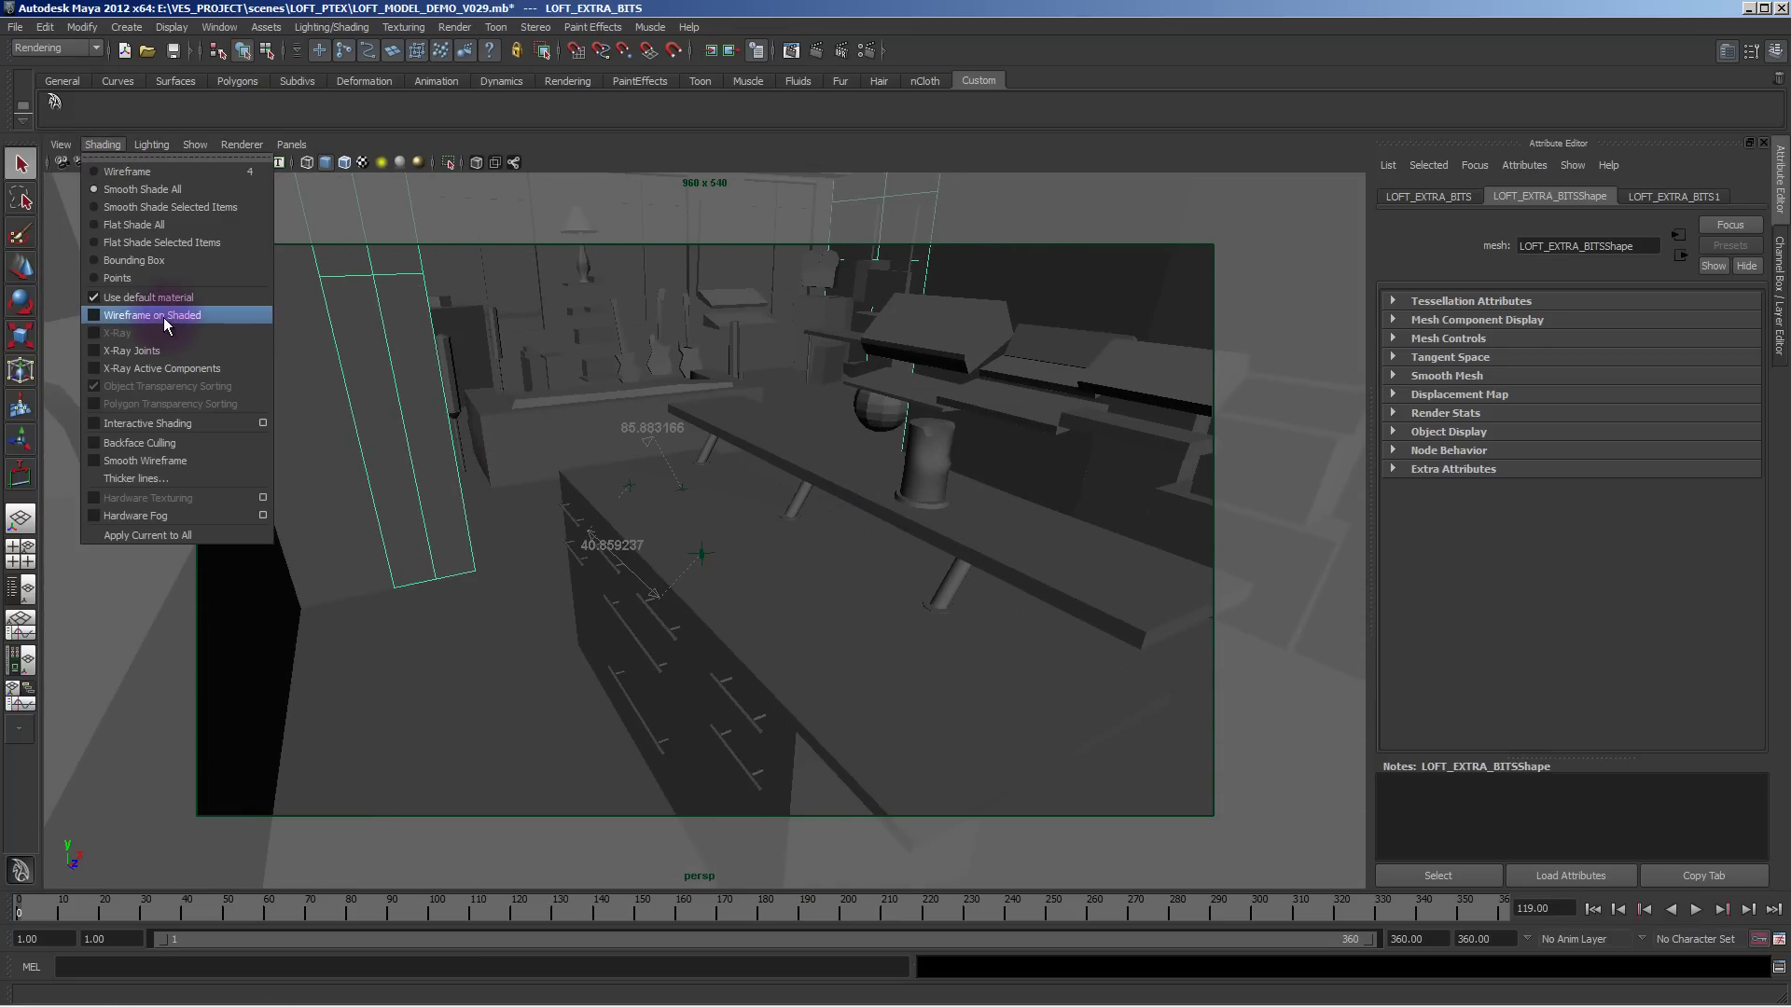
{"action": "left_click", "coordinate": [170, 318]}
{"action": "mouse_move", "coordinate": [572, 500]}
{"action": "left_mouse_down", "text": "alt"}
{"action": "mouse_move", "coordinate": [756, 691]}
{"action": "mouse_move", "coordinate": [703, 584]}
{"action": "mouse_move", "coordinate": [772, 612]}
{"action": "mouse_move", "coordinate": [512, 472]}
{"action": "left_mouse_up", "text": "alt"}
{"action": "left_click_drag", "start_coordinate": [670, 486], "coordinate": [588, 589], "text": "alt"}
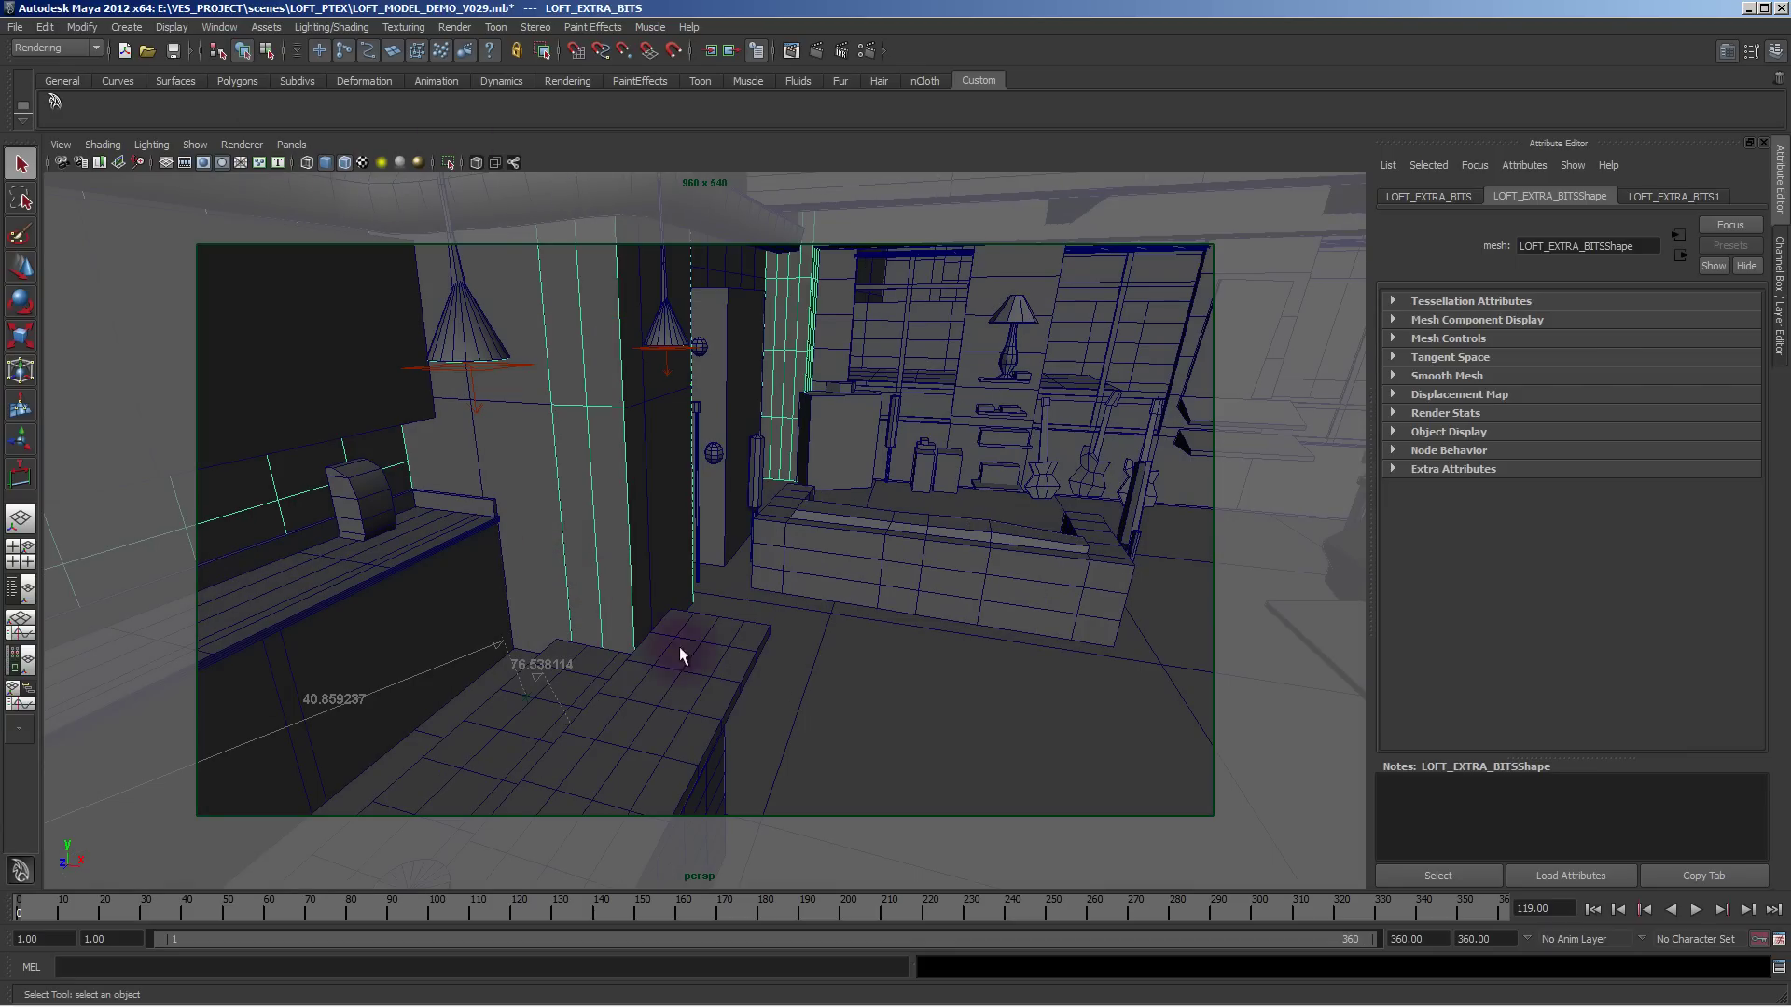
Look through CAM_003 and CAM_39 in wireframe display to compare the lamp models with the photos behind them.
{"action": "left_click", "coordinate": [295, 144]}
{"action": "mouse_move", "coordinate": [328, 163]}
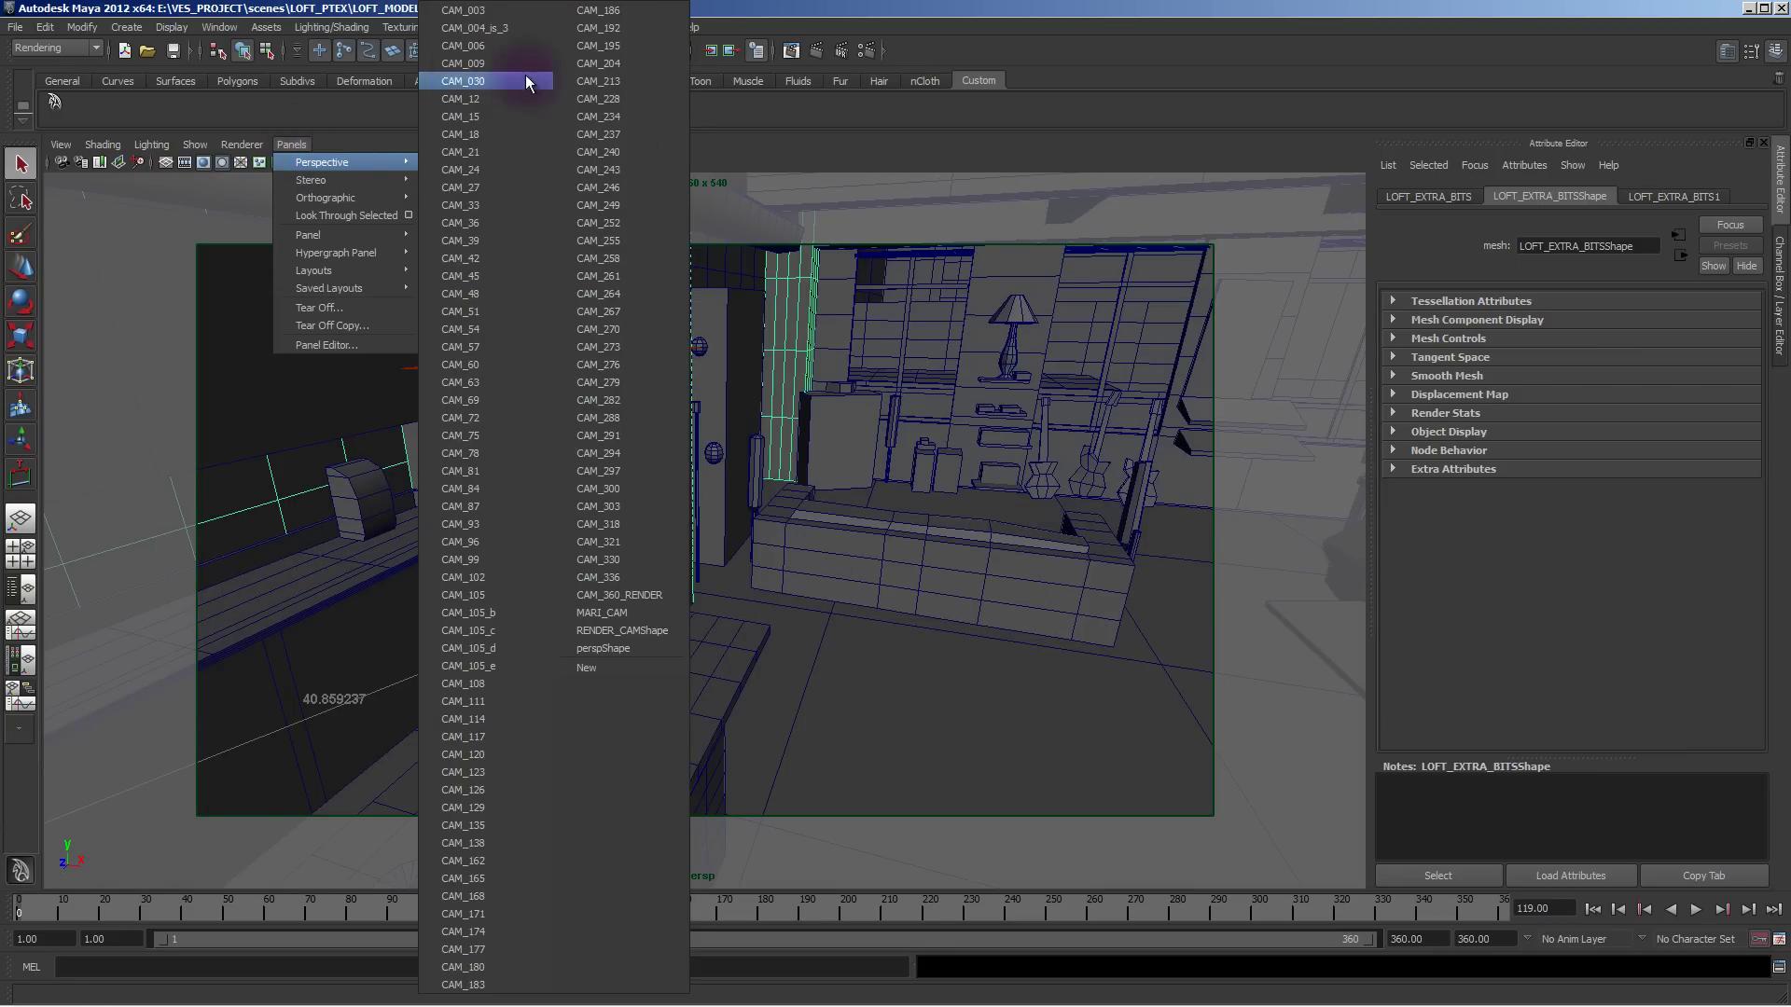
{"action": "left_click", "coordinate": [471, 10]}
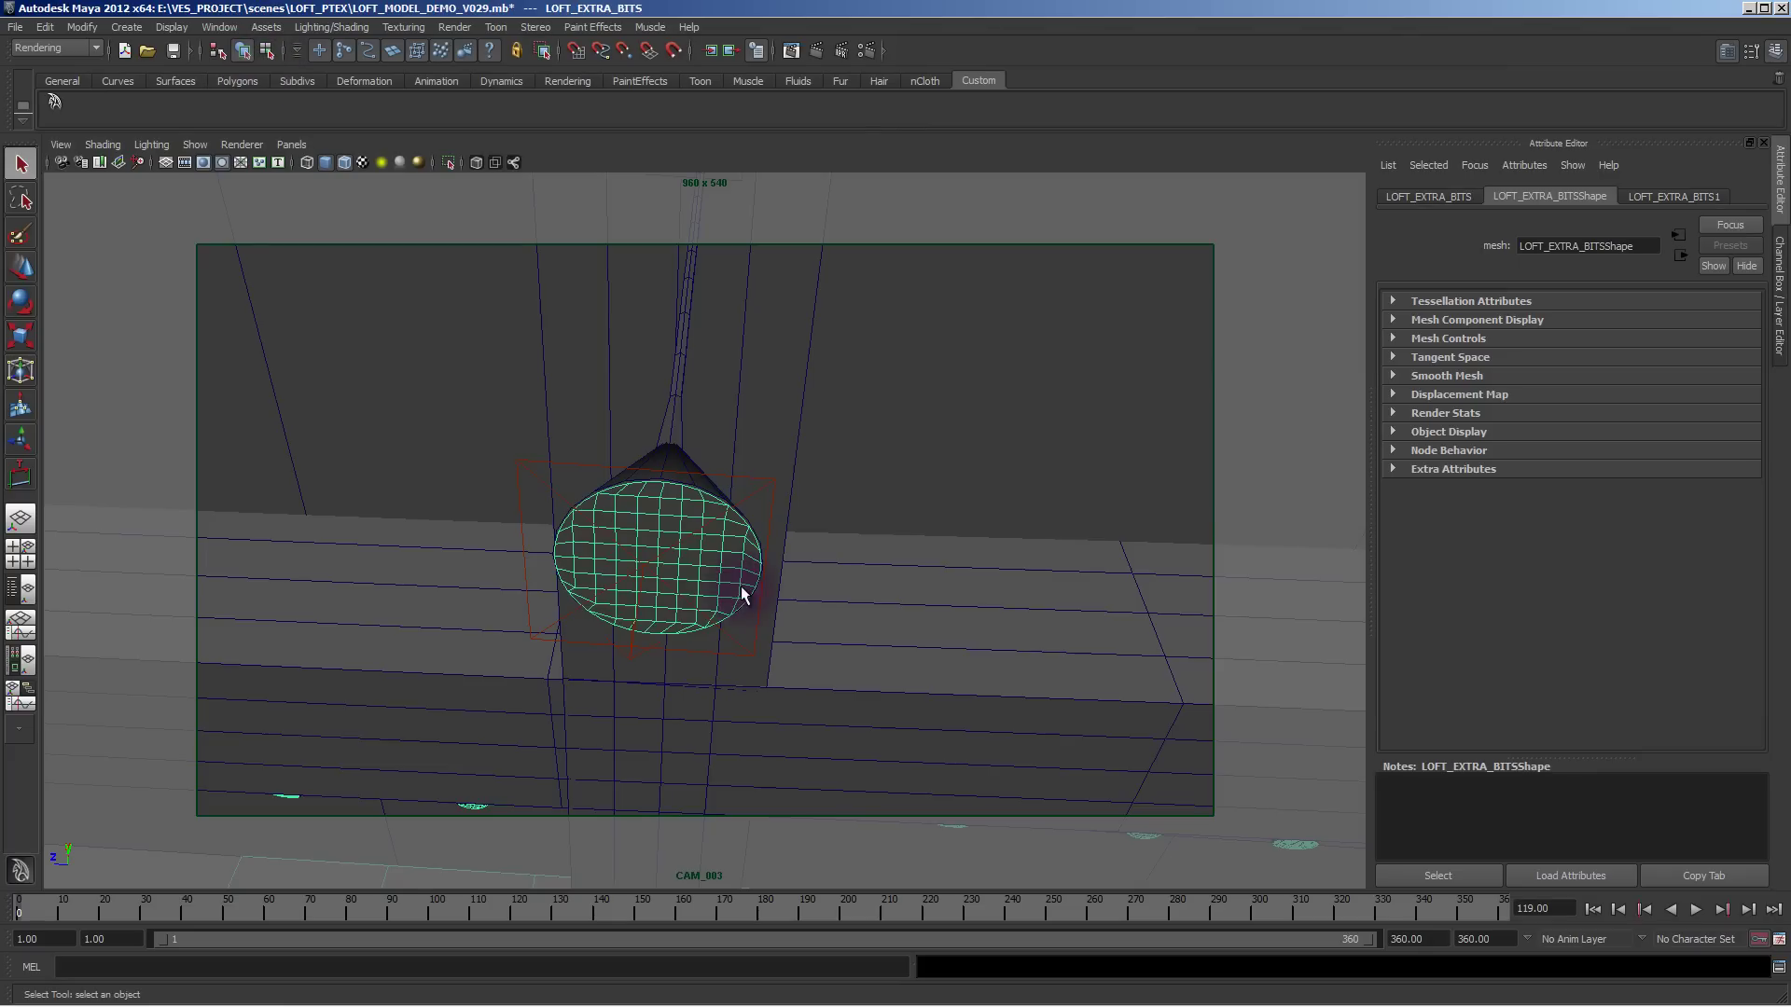
{"action": "key", "text": "4"}
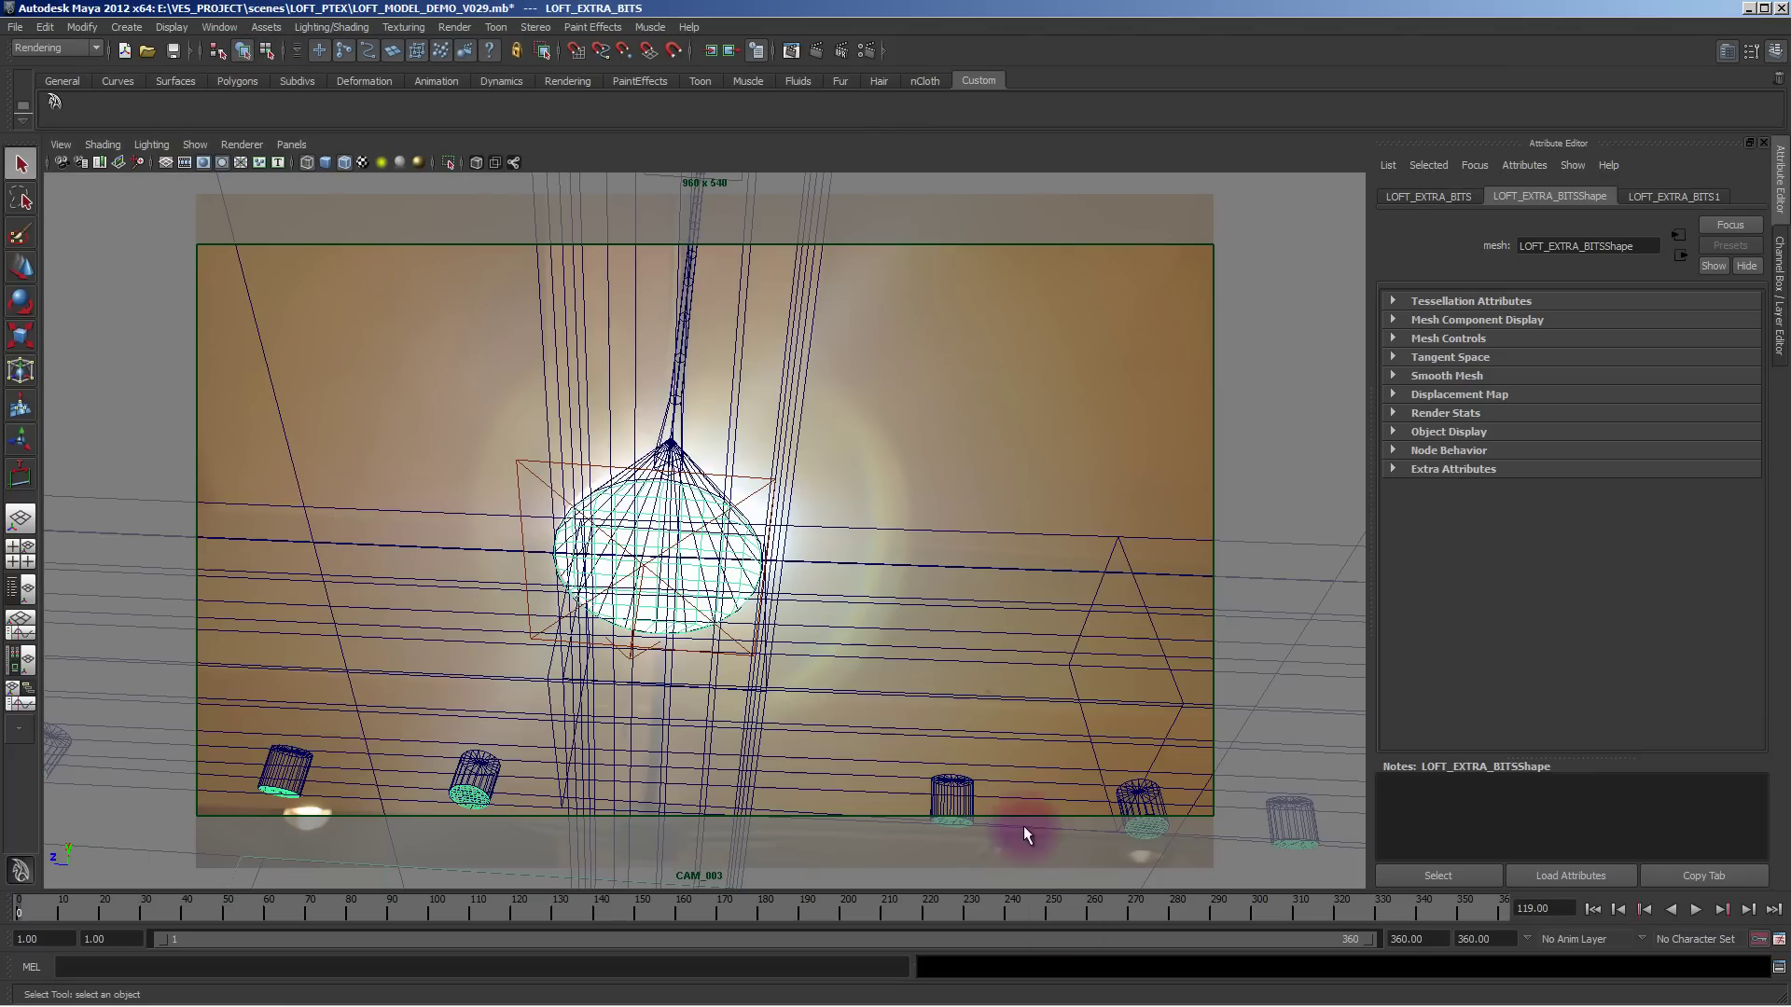
{"action": "left_click", "coordinate": [287, 145]}
{"action": "mouse_move", "coordinate": [317, 161]}
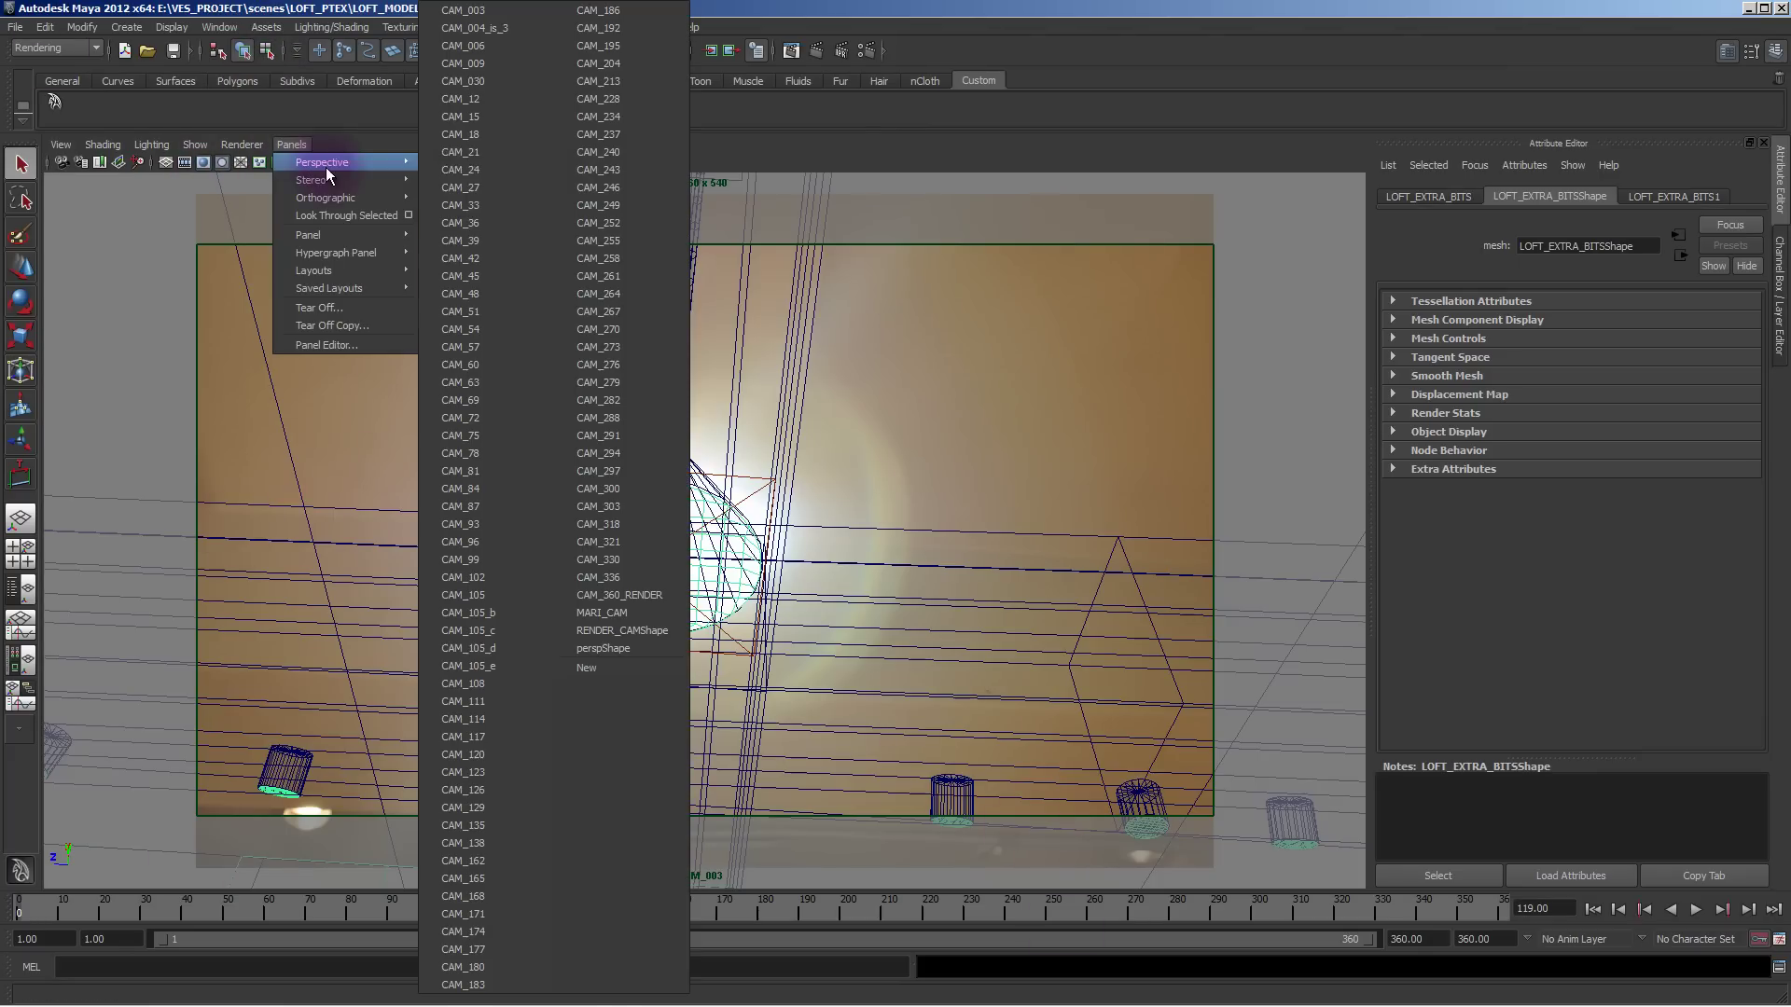
{"action": "left_click", "coordinate": [460, 240]}
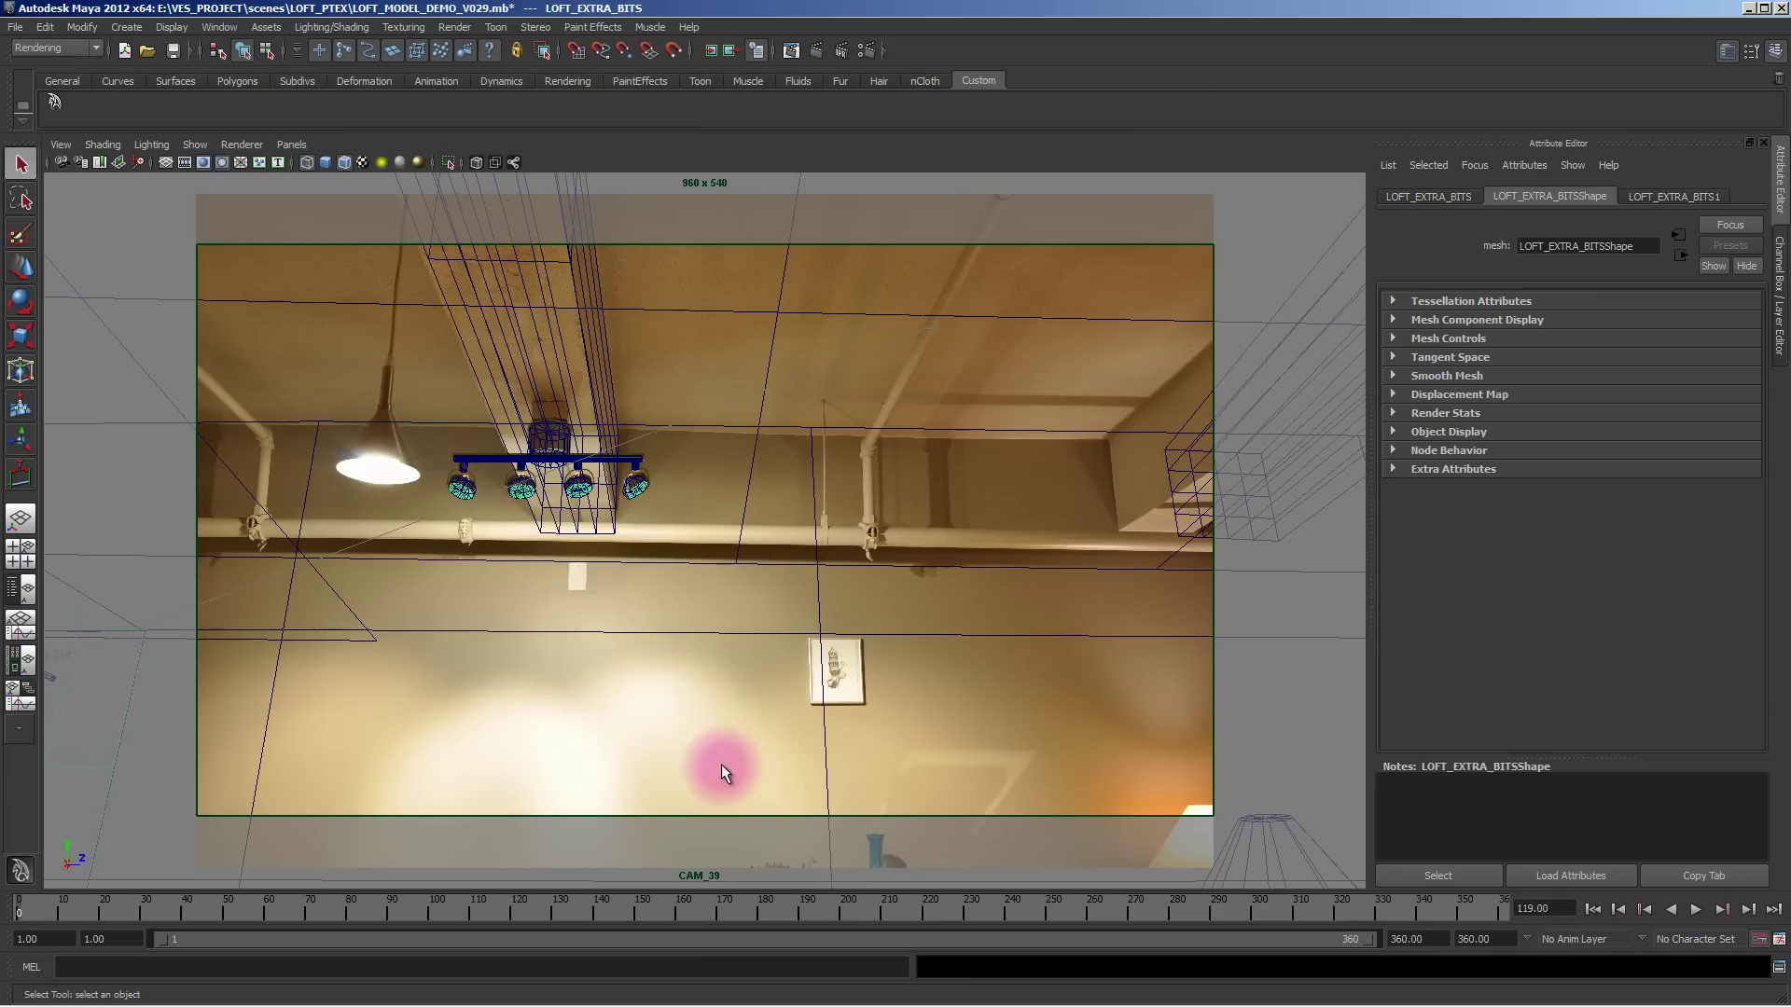
Look through CAM_60 and alternate between shaded and wireframe display to compare the table model with its photo.
{"action": "left_click", "coordinate": [292, 145]}
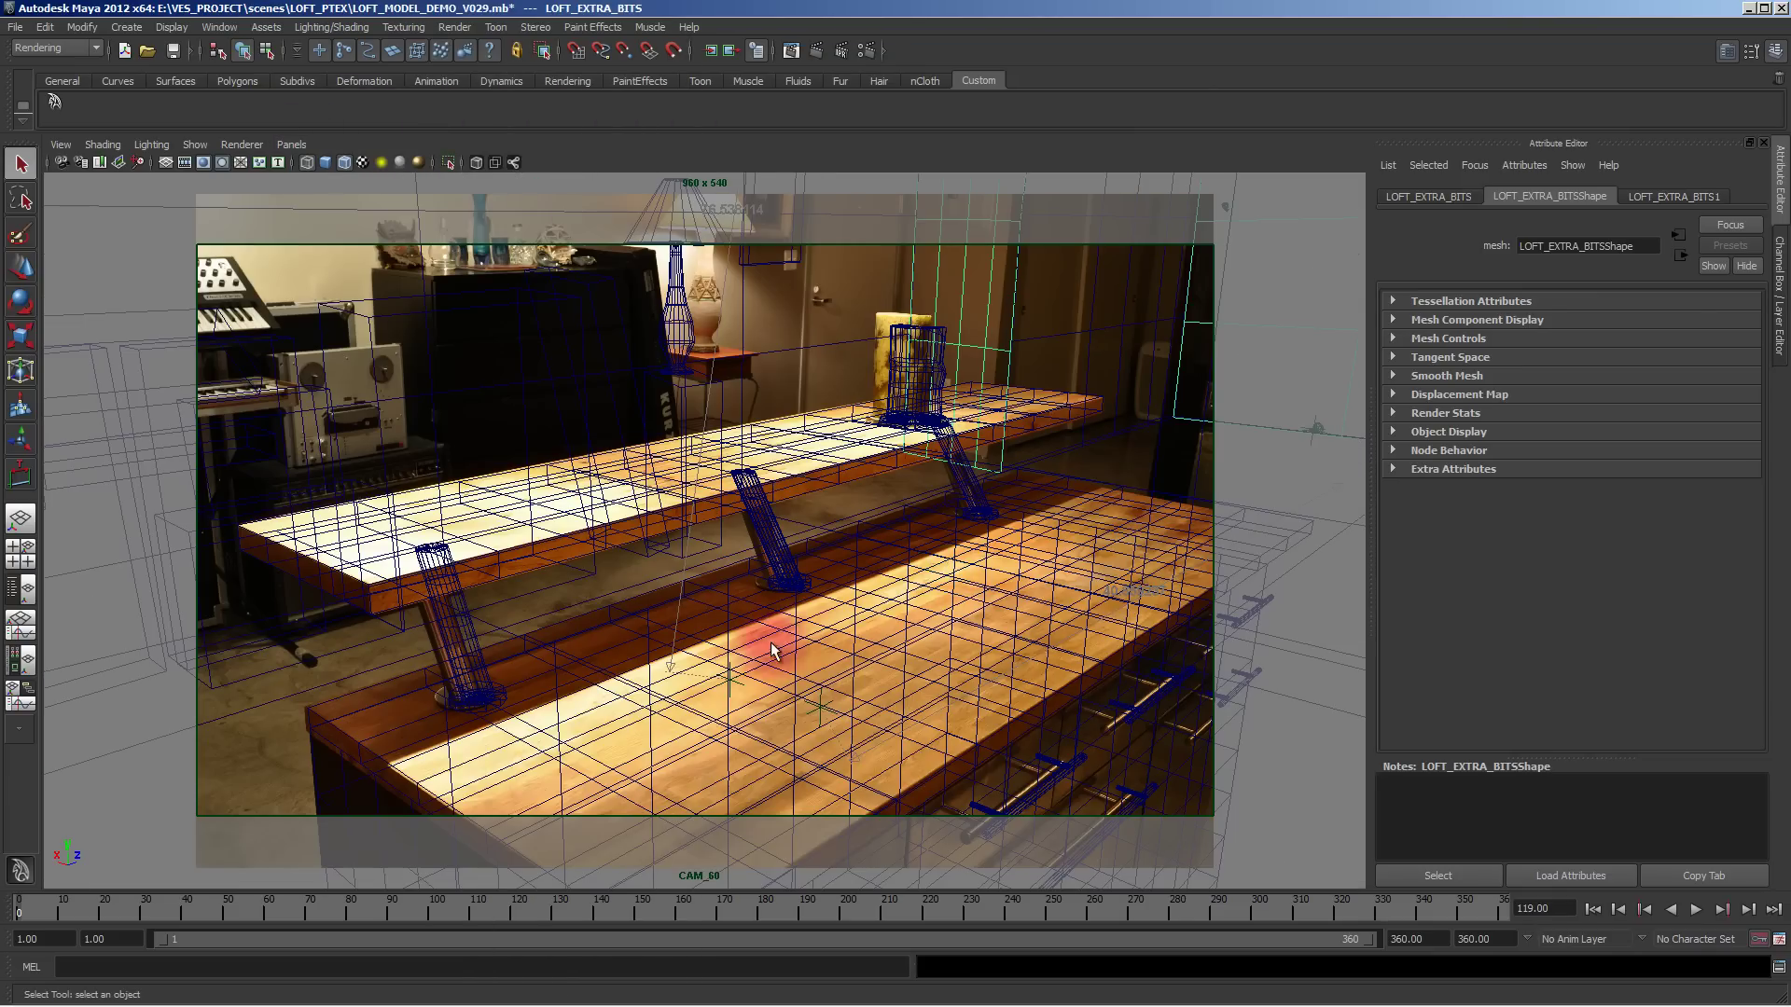
{"action": "key", "text": "5"}
{"action": "key", "text": "4"}
{"action": "key", "text": "5"}
{"action": "key", "text": "4"}
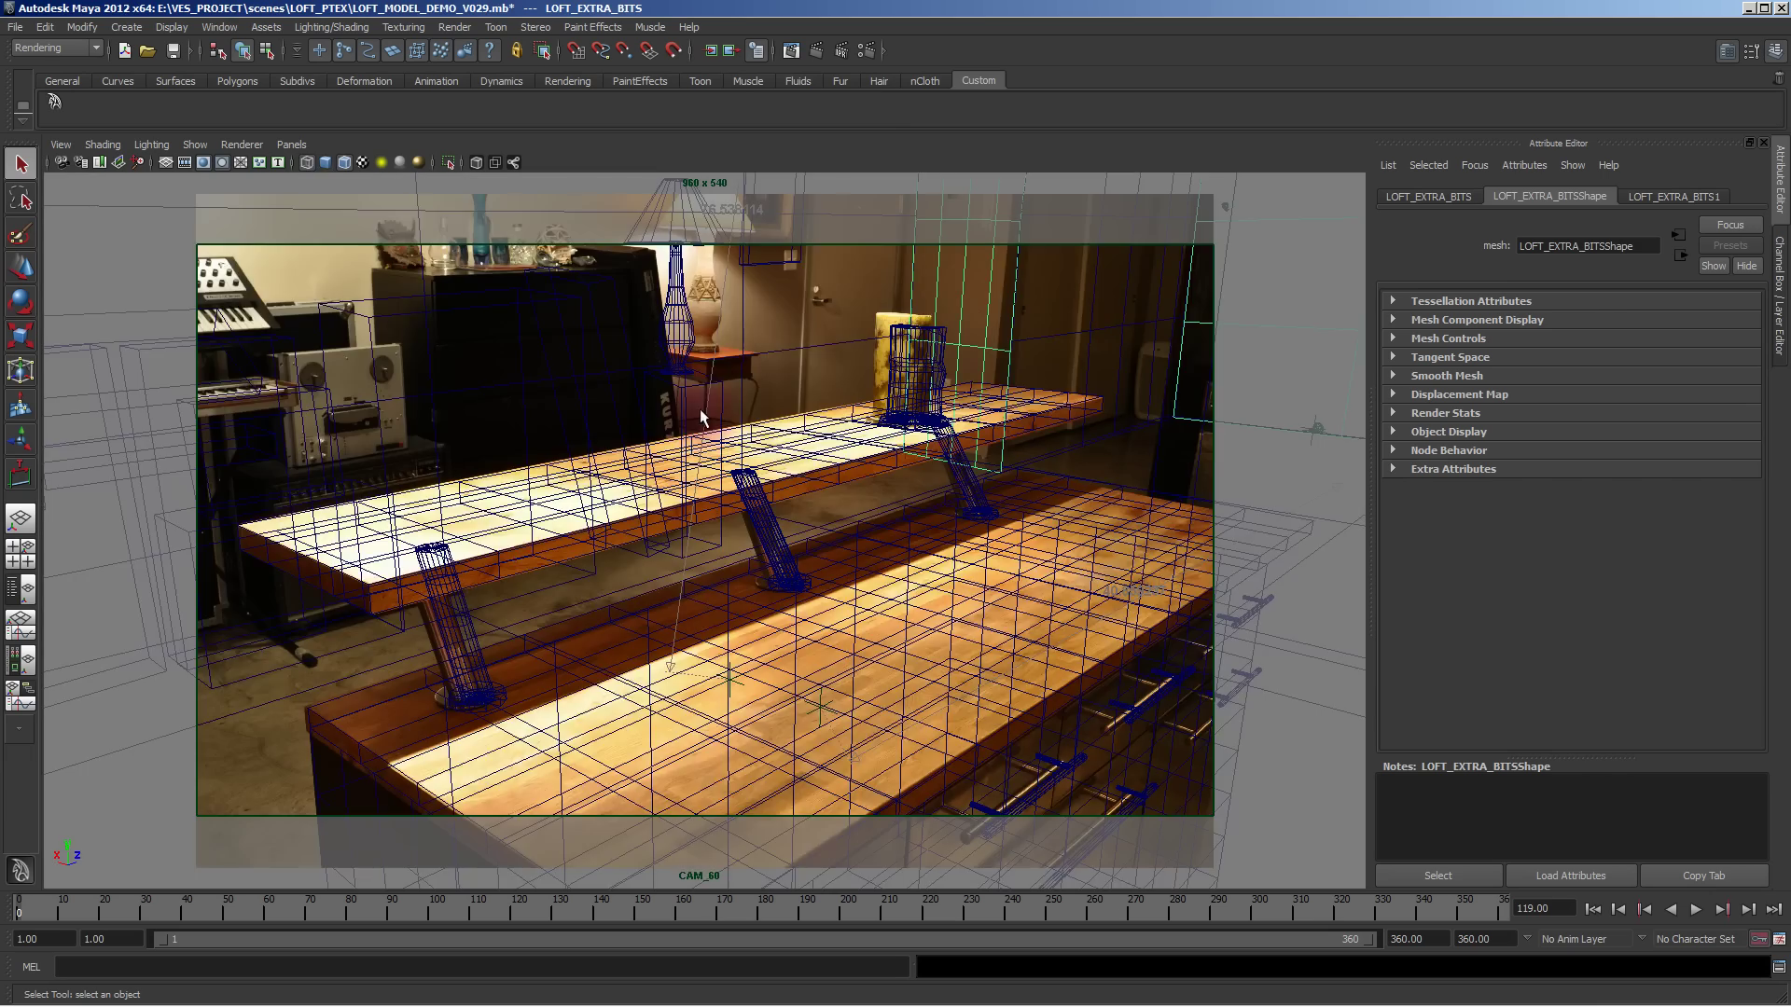
{"action": "key", "text": "5"}
Select the LOFT_INSIDE_ROOM mesh and compare its alignment with the CAM_60 photo by repeatedly alternating wireframe and shaded display.
{"action": "left_click", "coordinate": [686, 392]}
{"action": "key", "text": "4"}
{"action": "key", "text": "5"}
{"action": "left_click", "coordinate": [797, 267]}
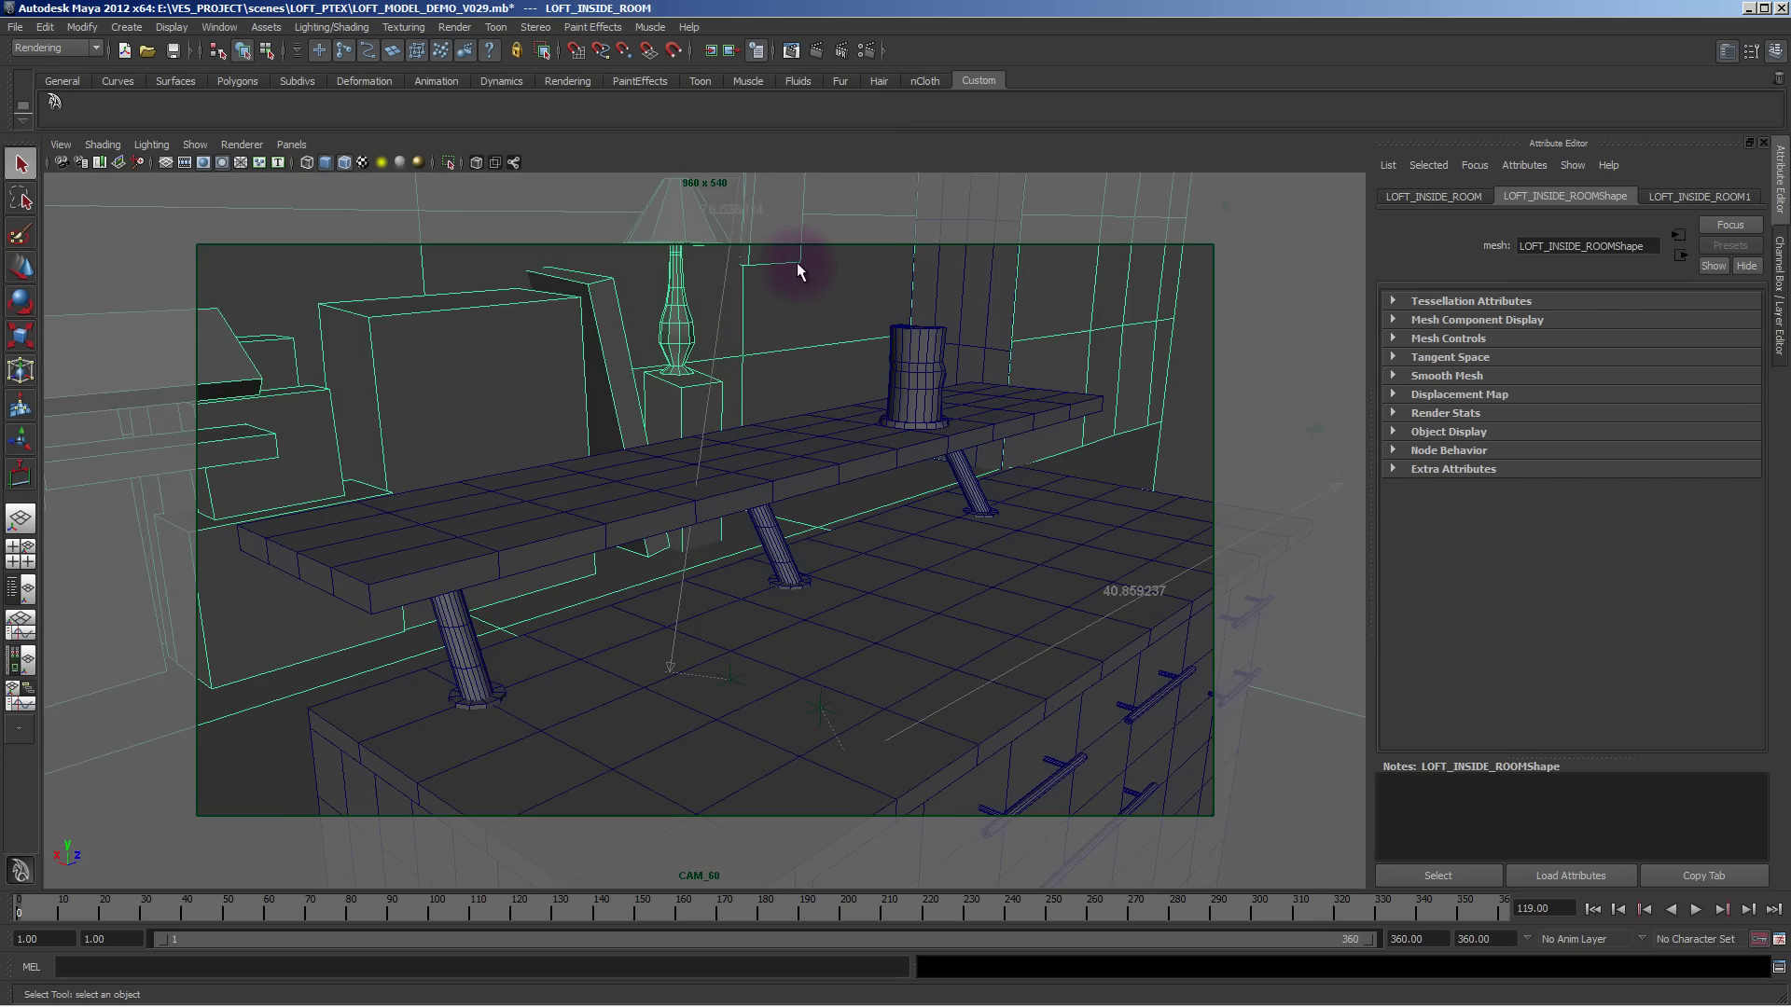
{"action": "key", "text": "4"}
{"action": "key", "text": "5"}
{"action": "key", "text": "4"}
{"action": "key", "text": "5"}
{"action": "key", "text": "4"}
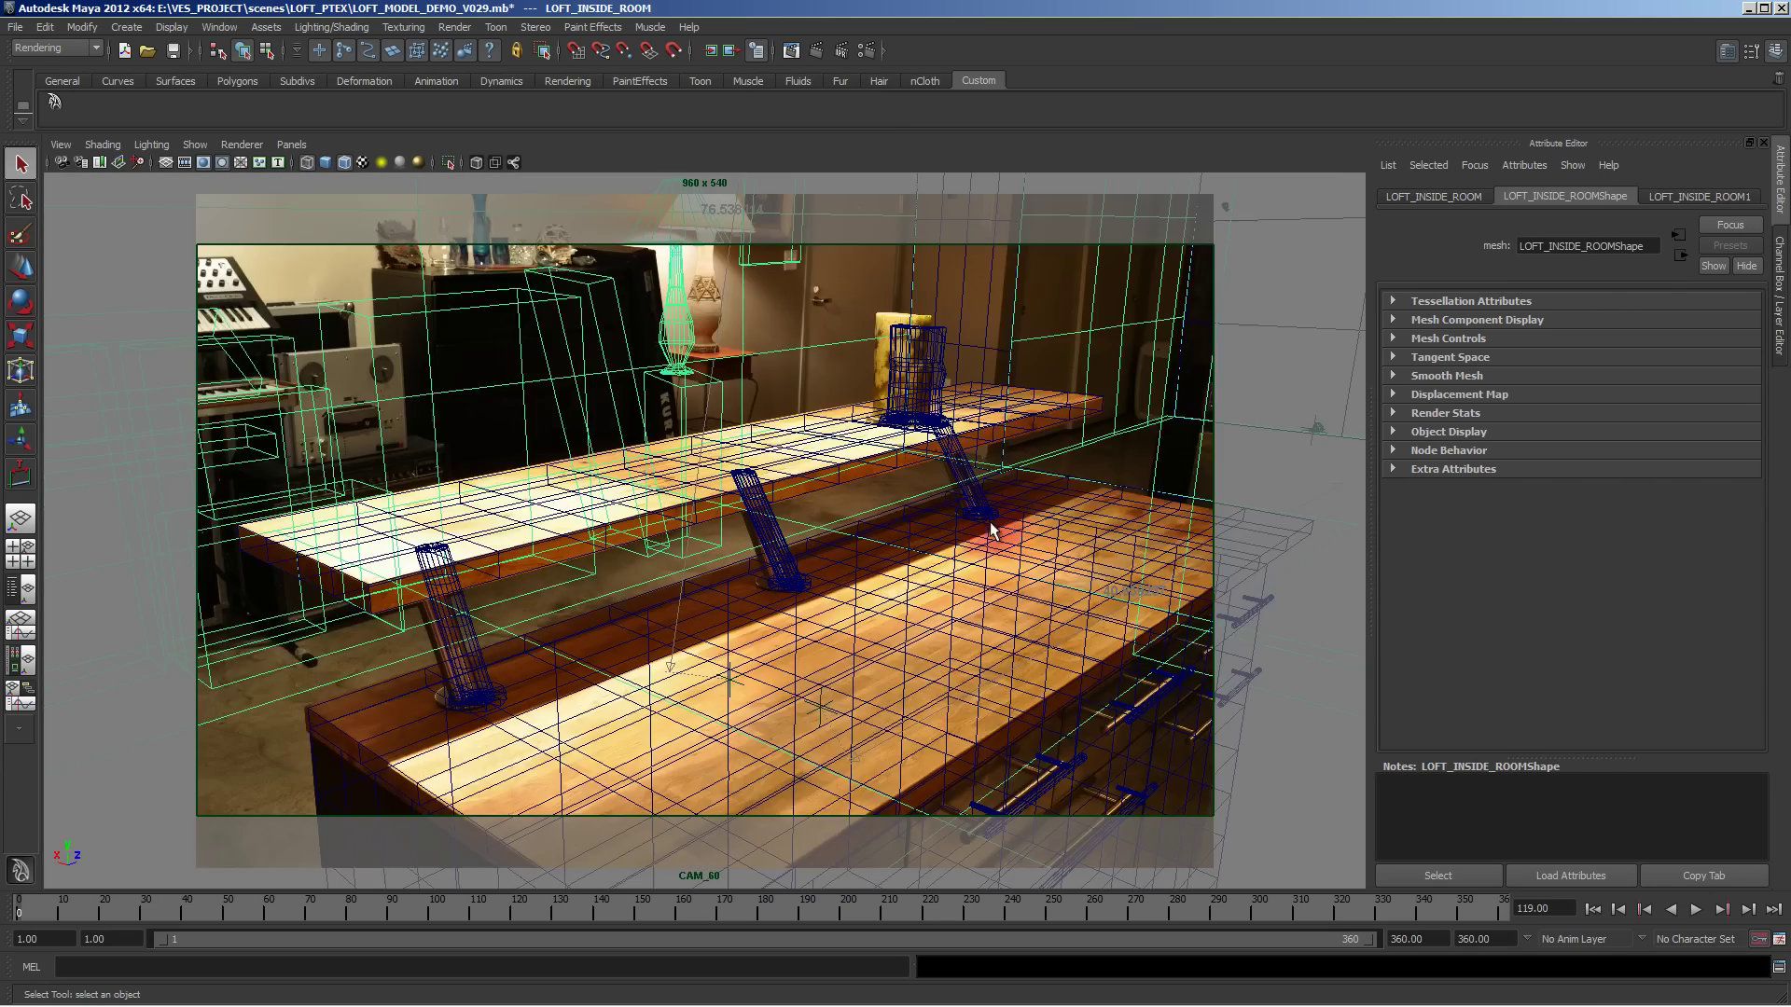
{"action": "key", "text": "5"}
{"action": "key", "text": "4"}
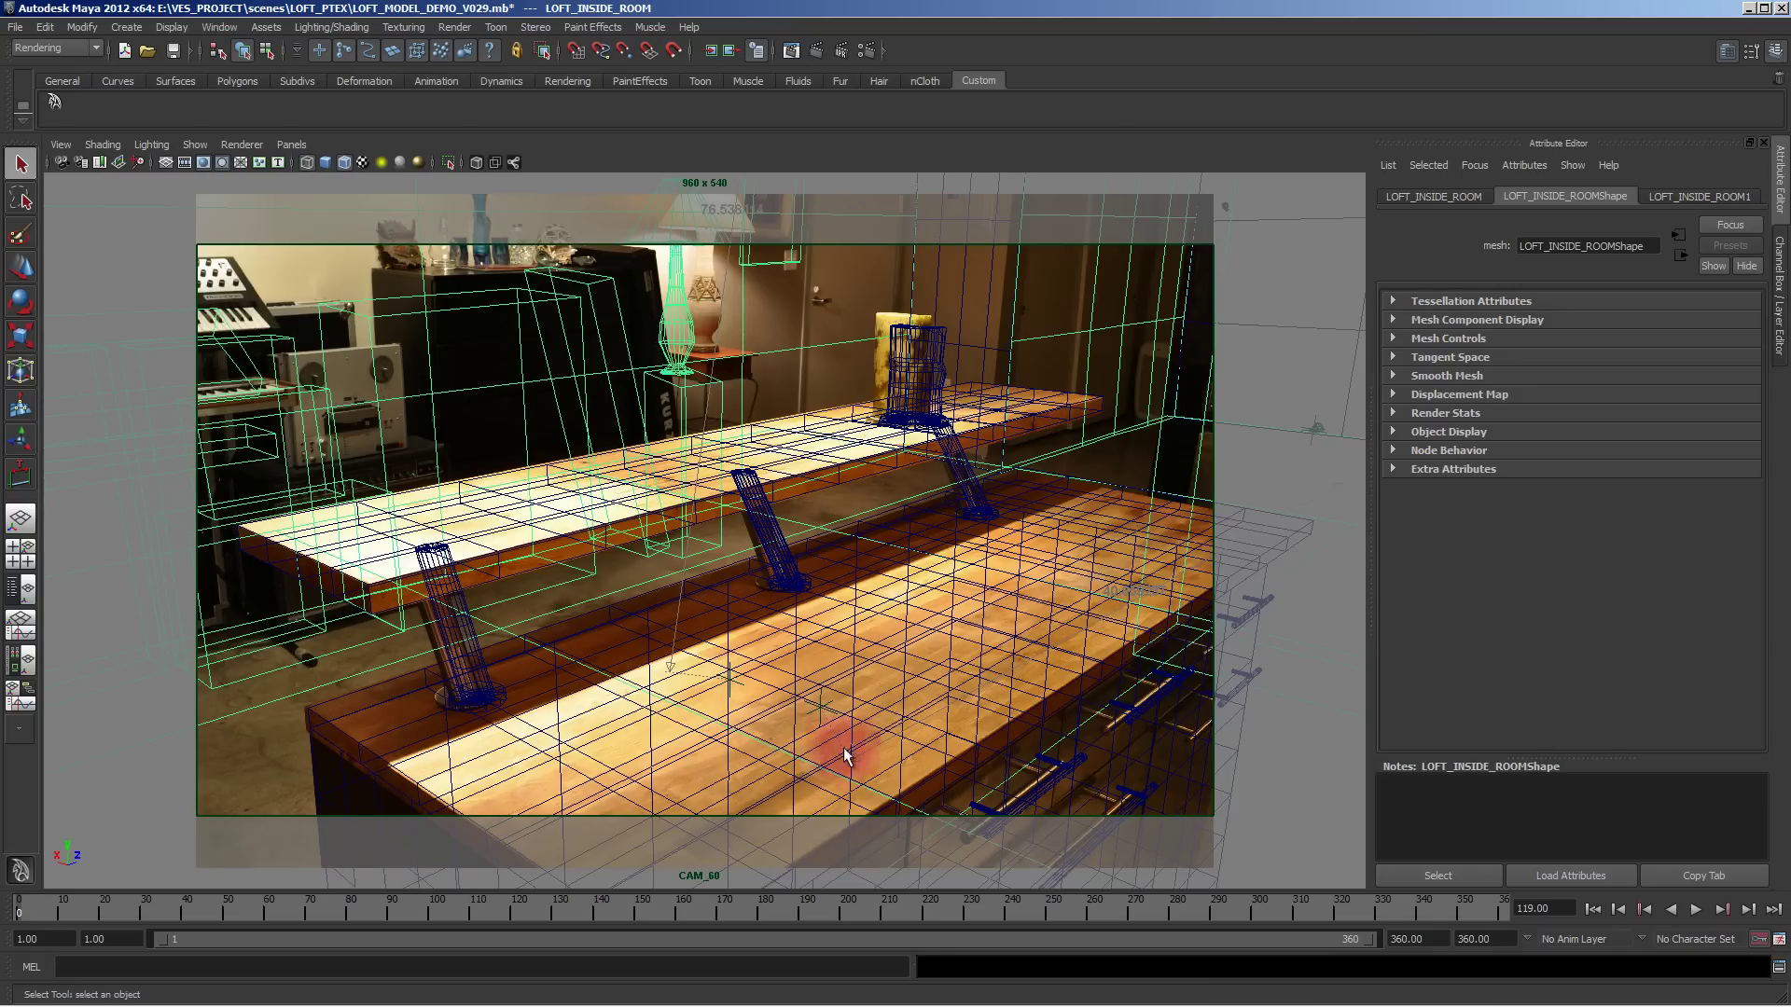
{"action": "key", "text": "5"}
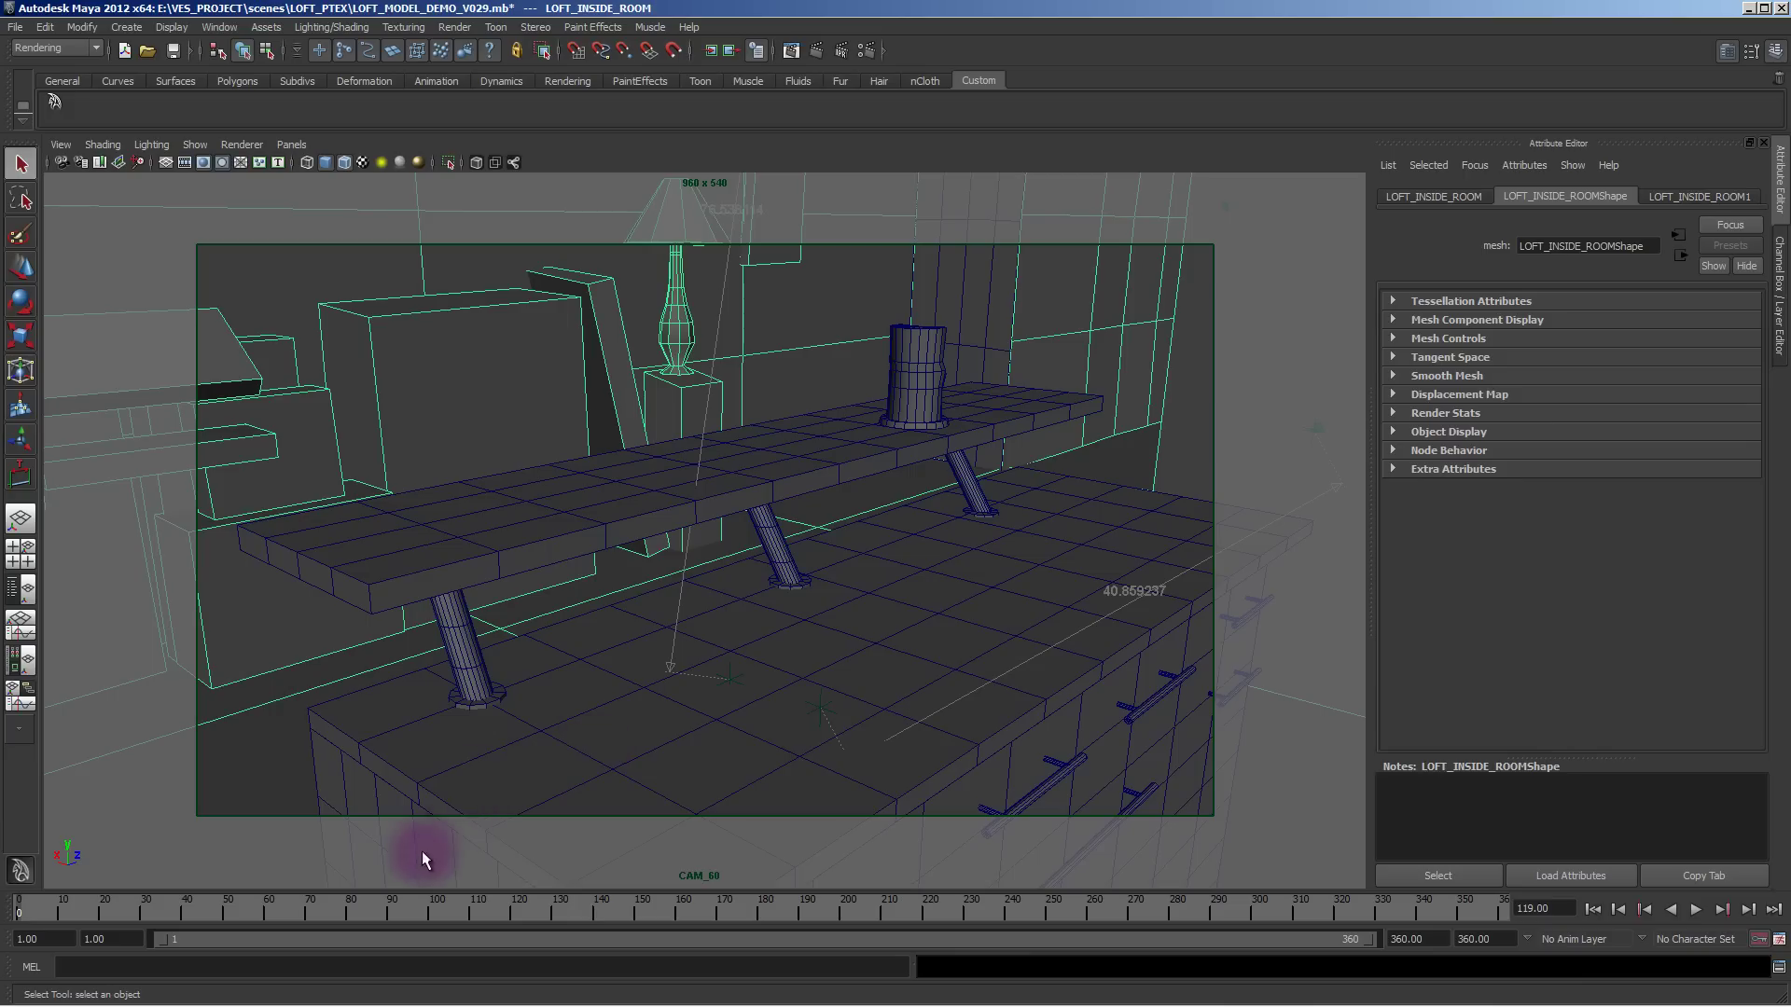
{"action": "key", "text": "4"}
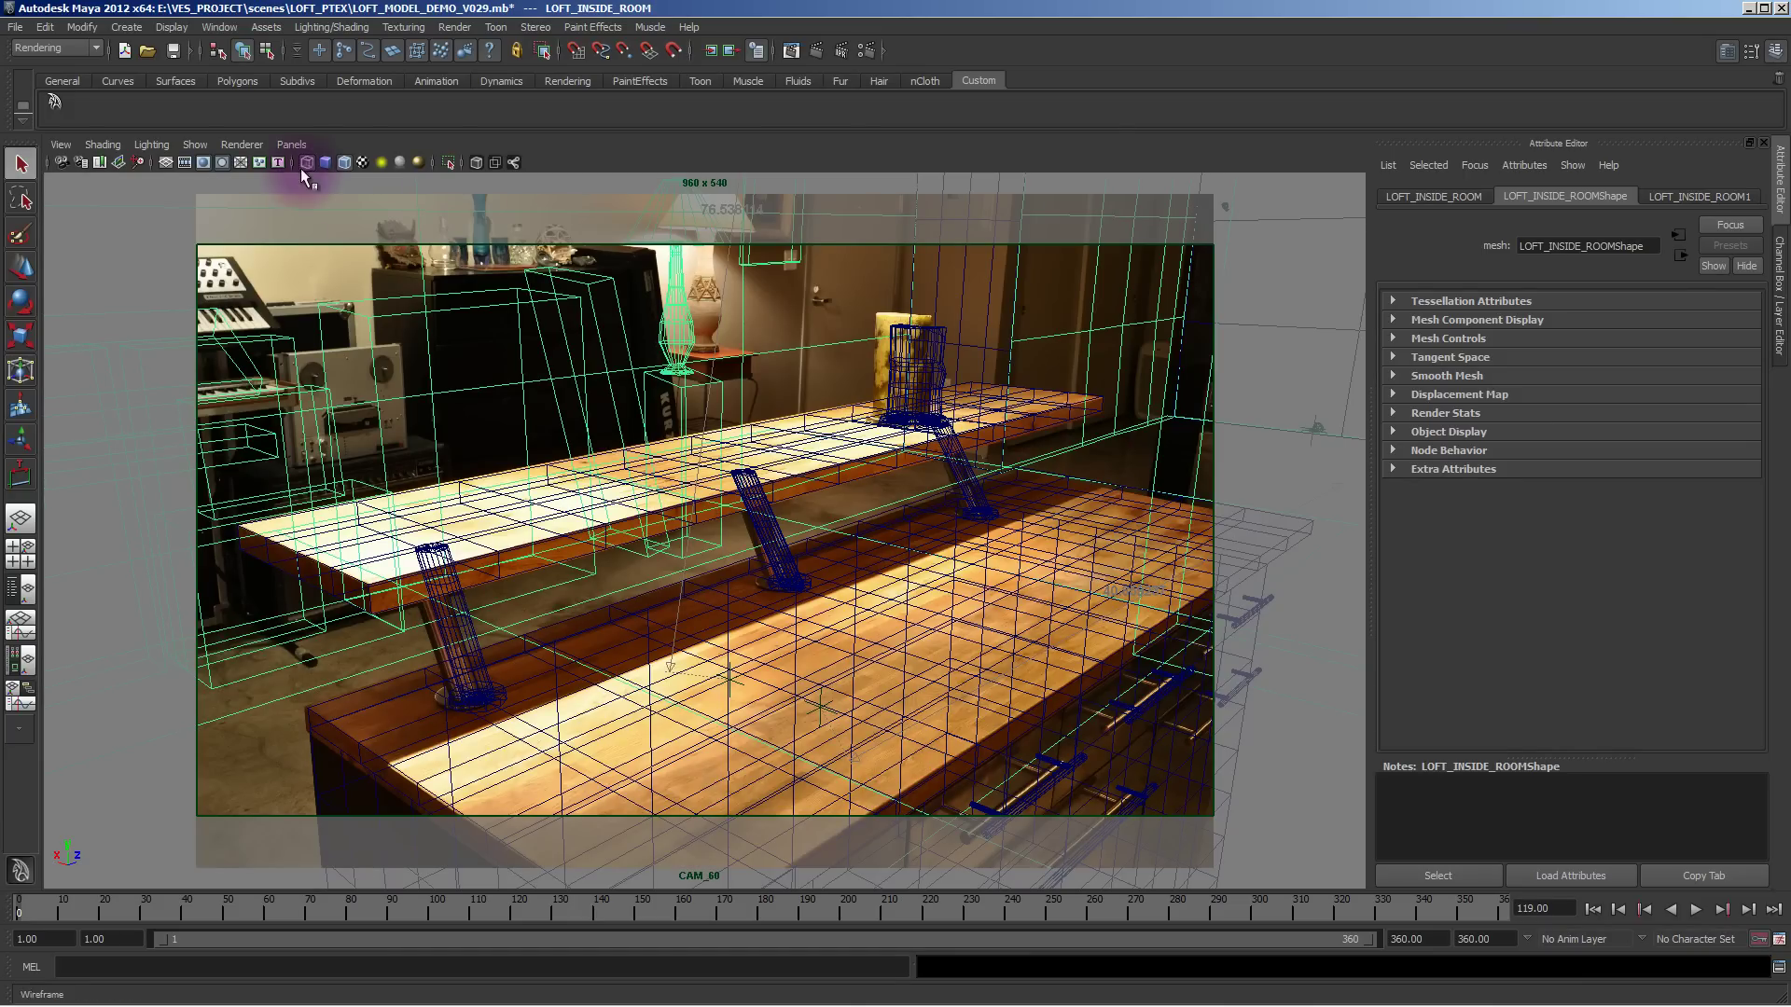
Look through CAM_93 and CAM_282 in wireframe display to check the model against their photos.
{"action": "left_click", "coordinate": [280, 143]}
{"action": "mouse_move", "coordinate": [326, 162]}
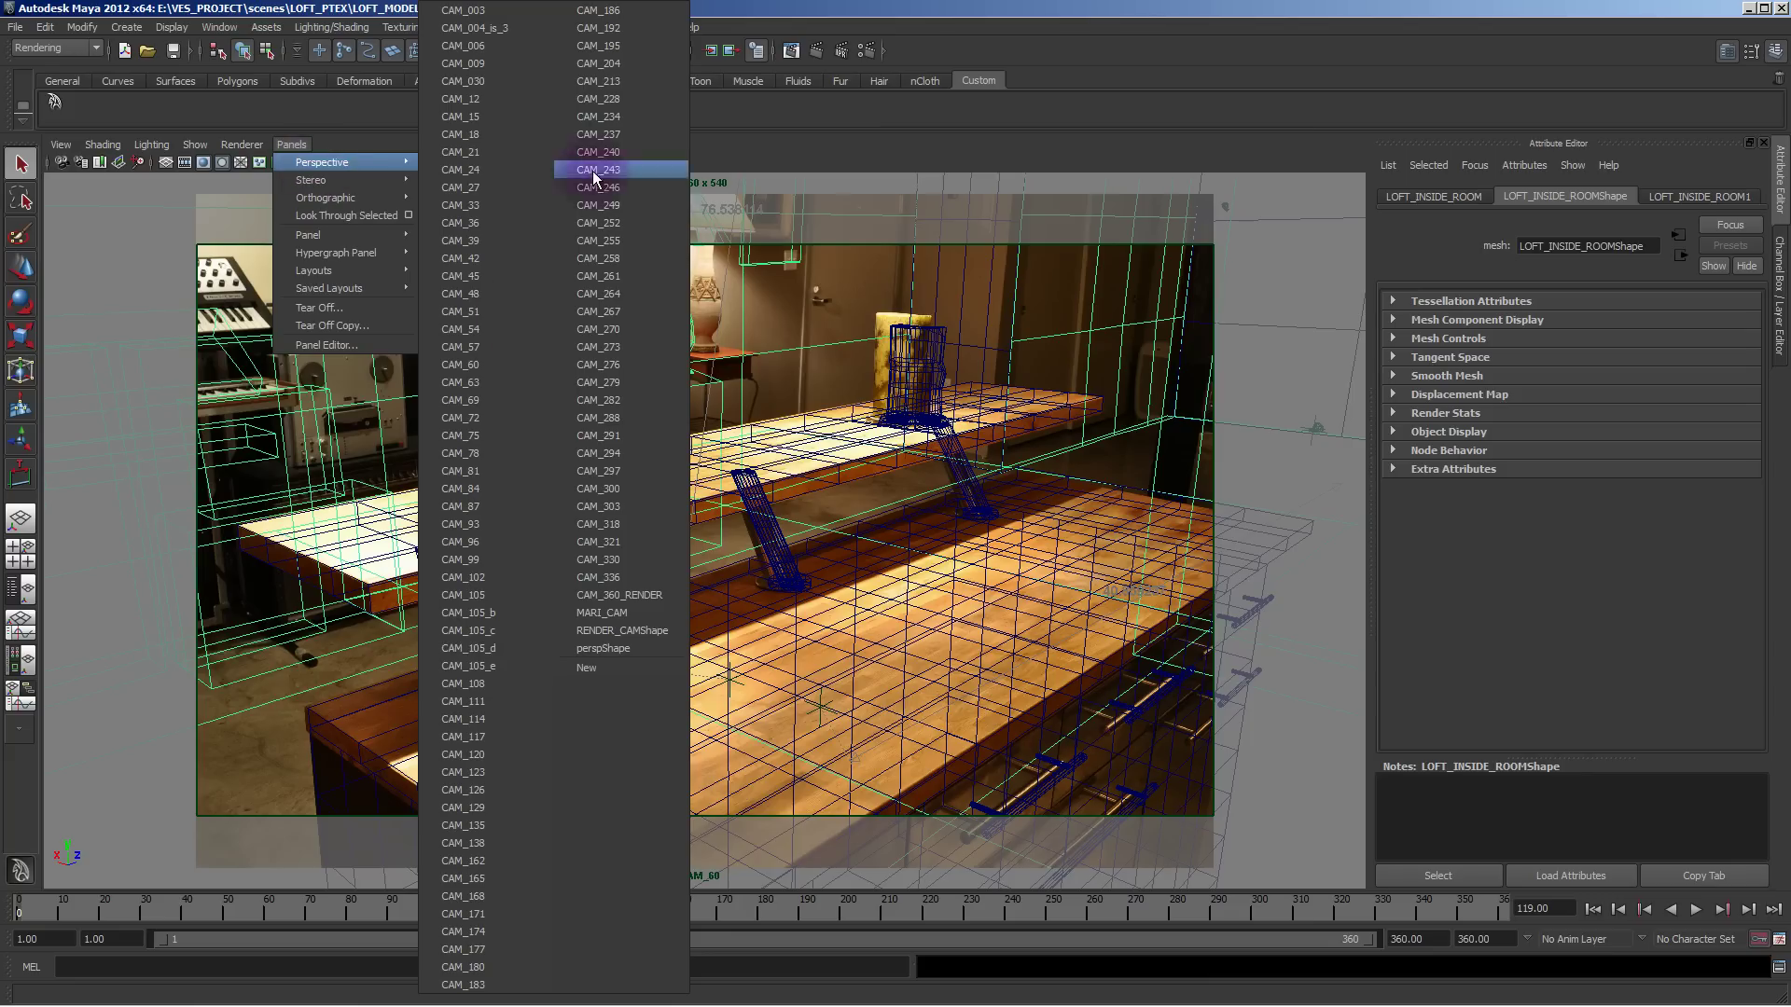
{"action": "left_click", "coordinate": [461, 525]}
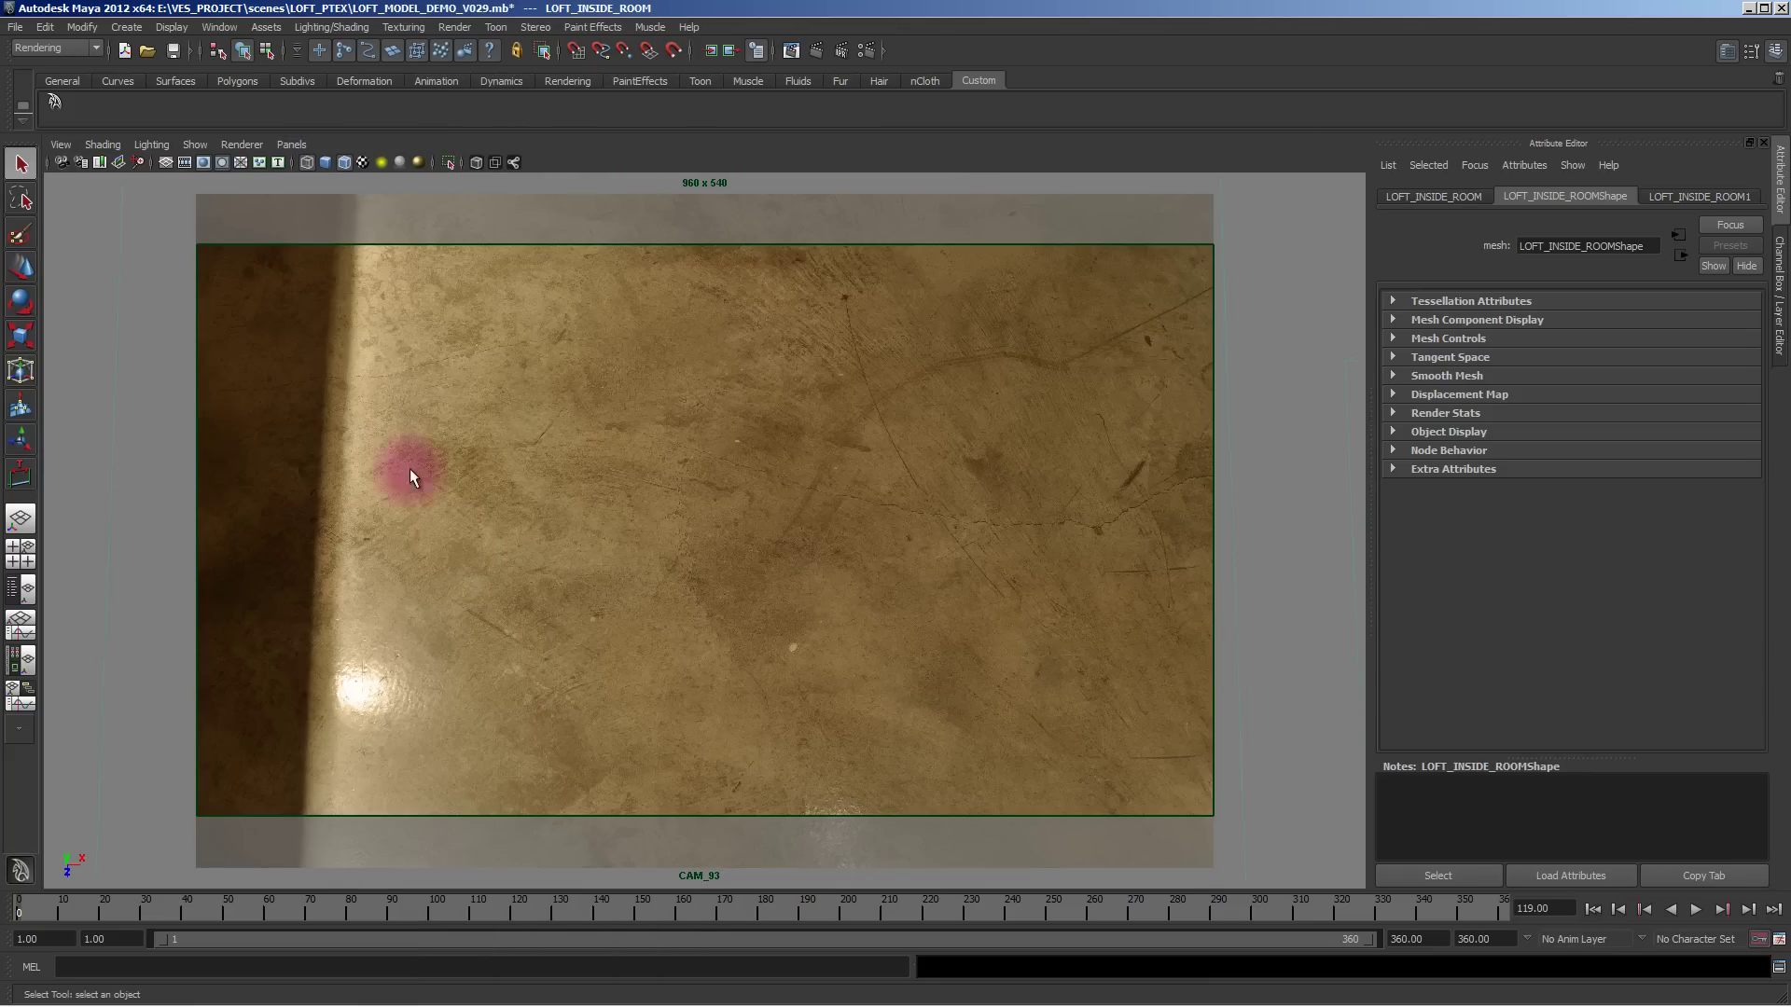
{"action": "left_click", "coordinate": [290, 144]}
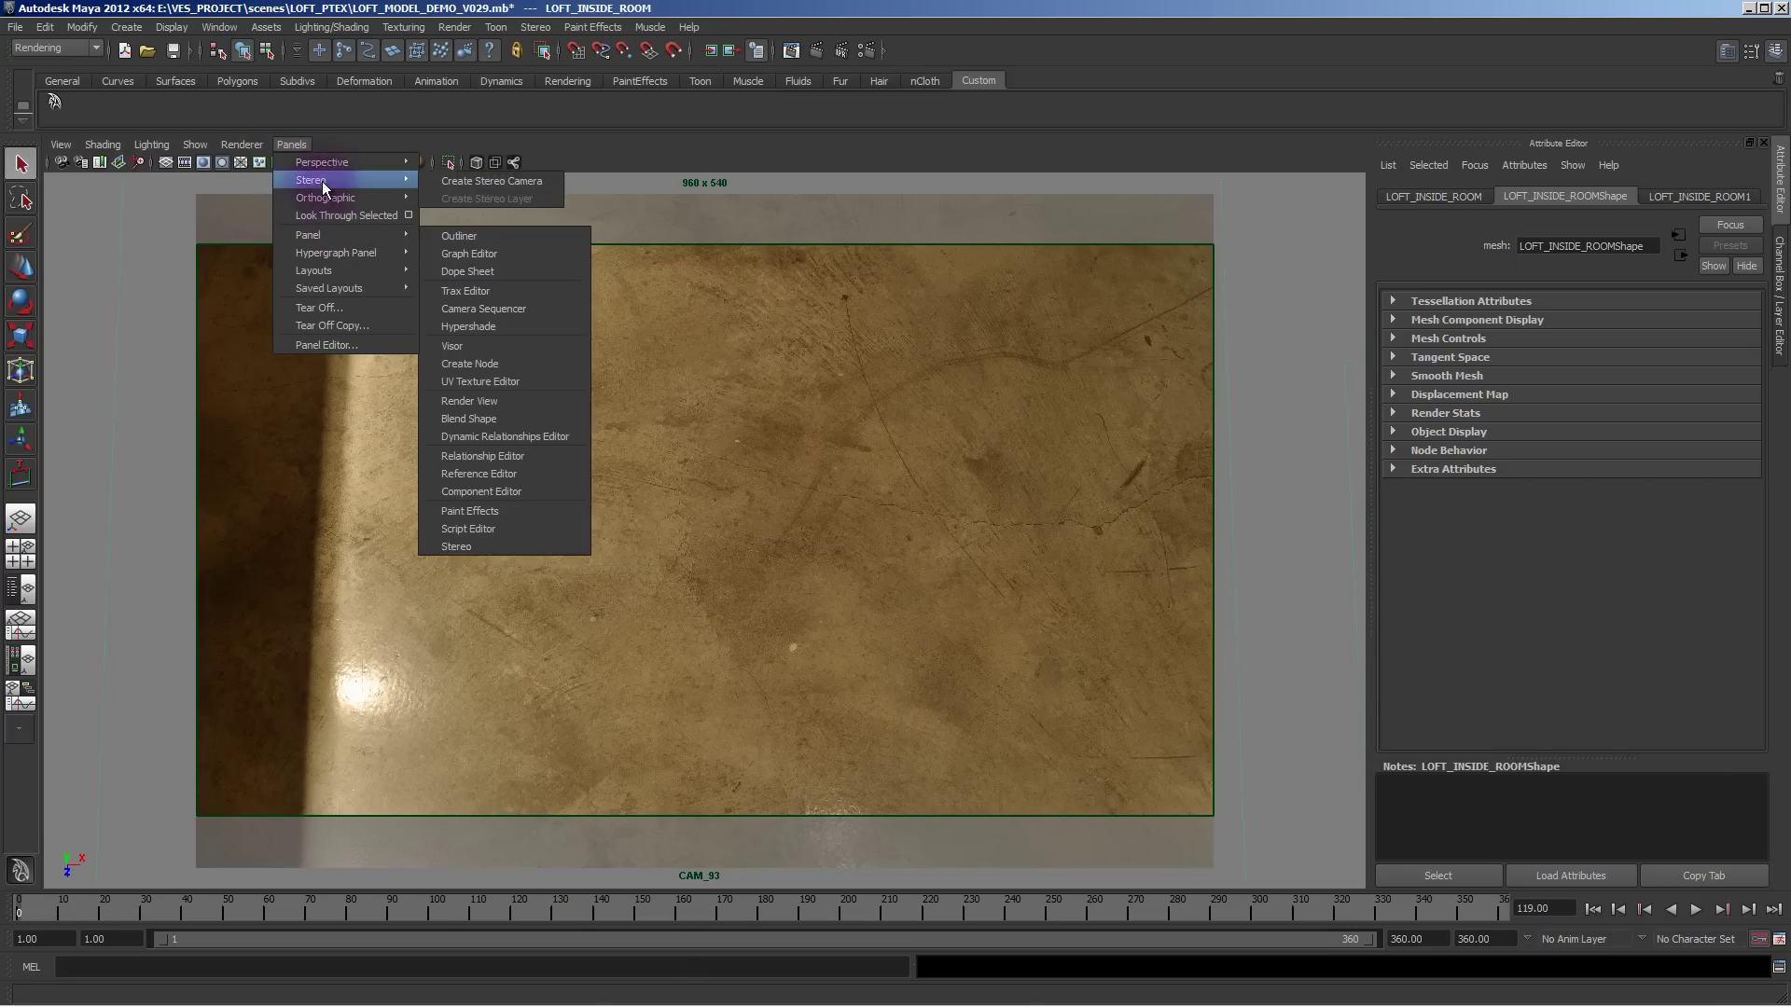
{"action": "mouse_move", "coordinate": [324, 165]}
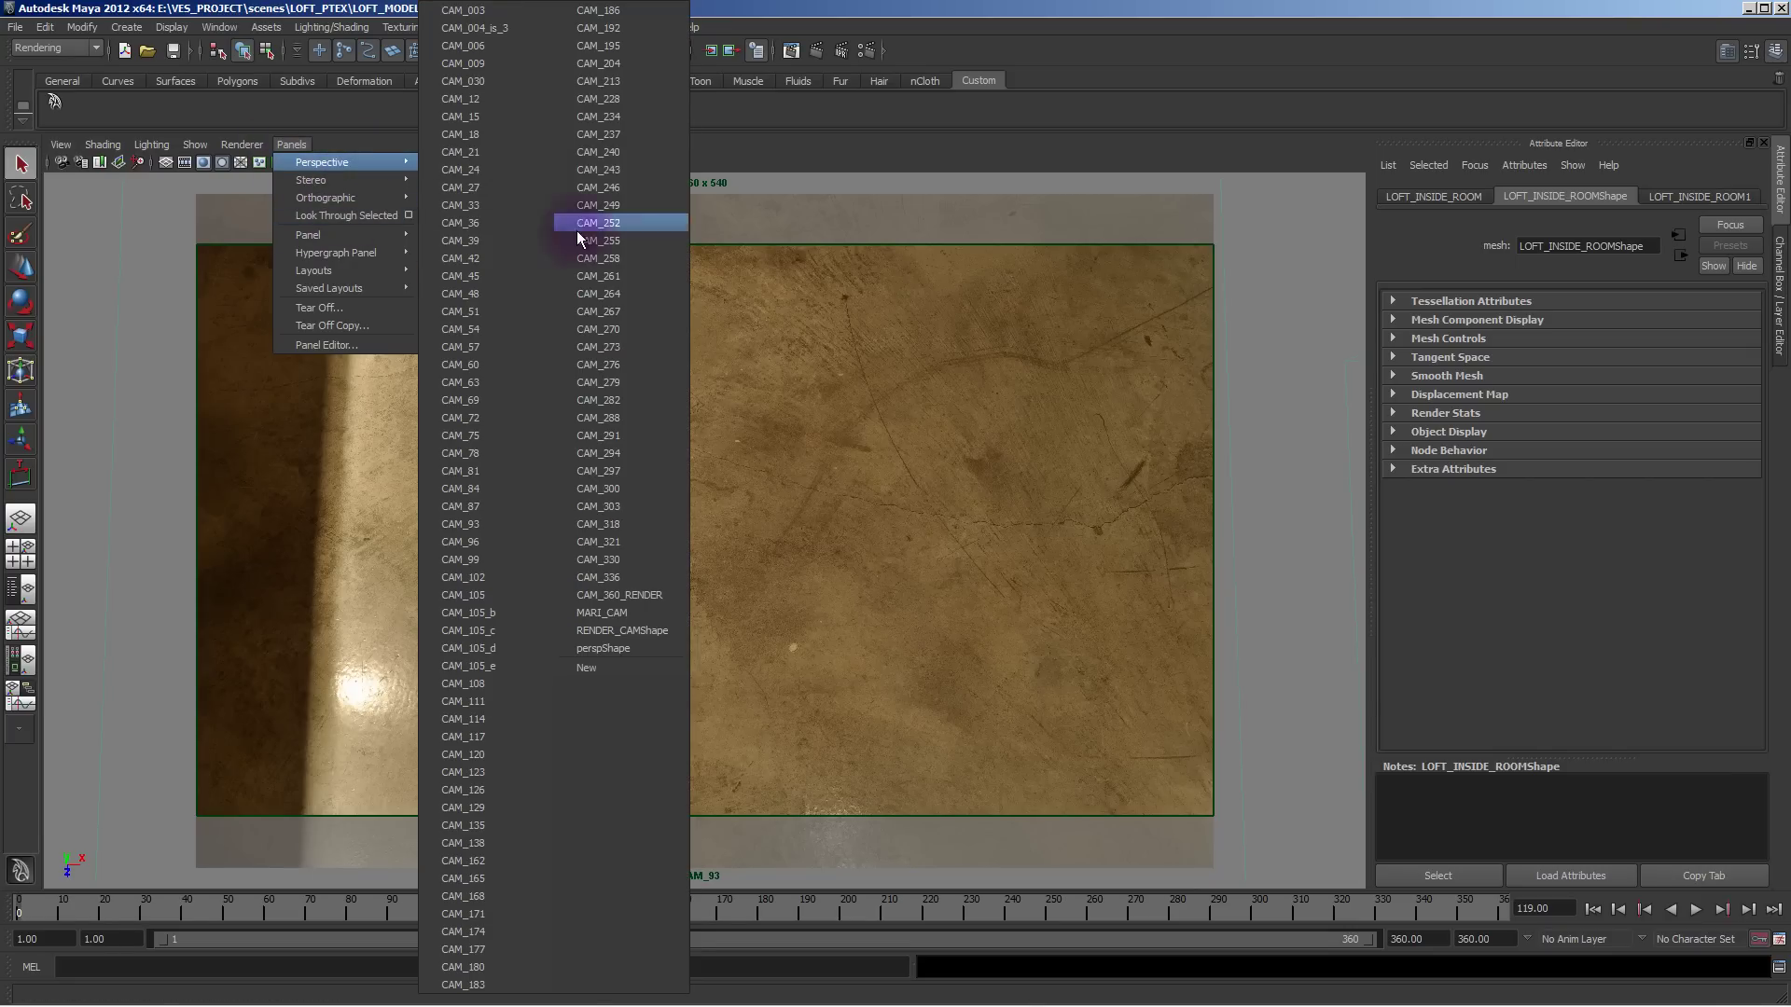
{"action": "left_click", "coordinate": [616, 399]}
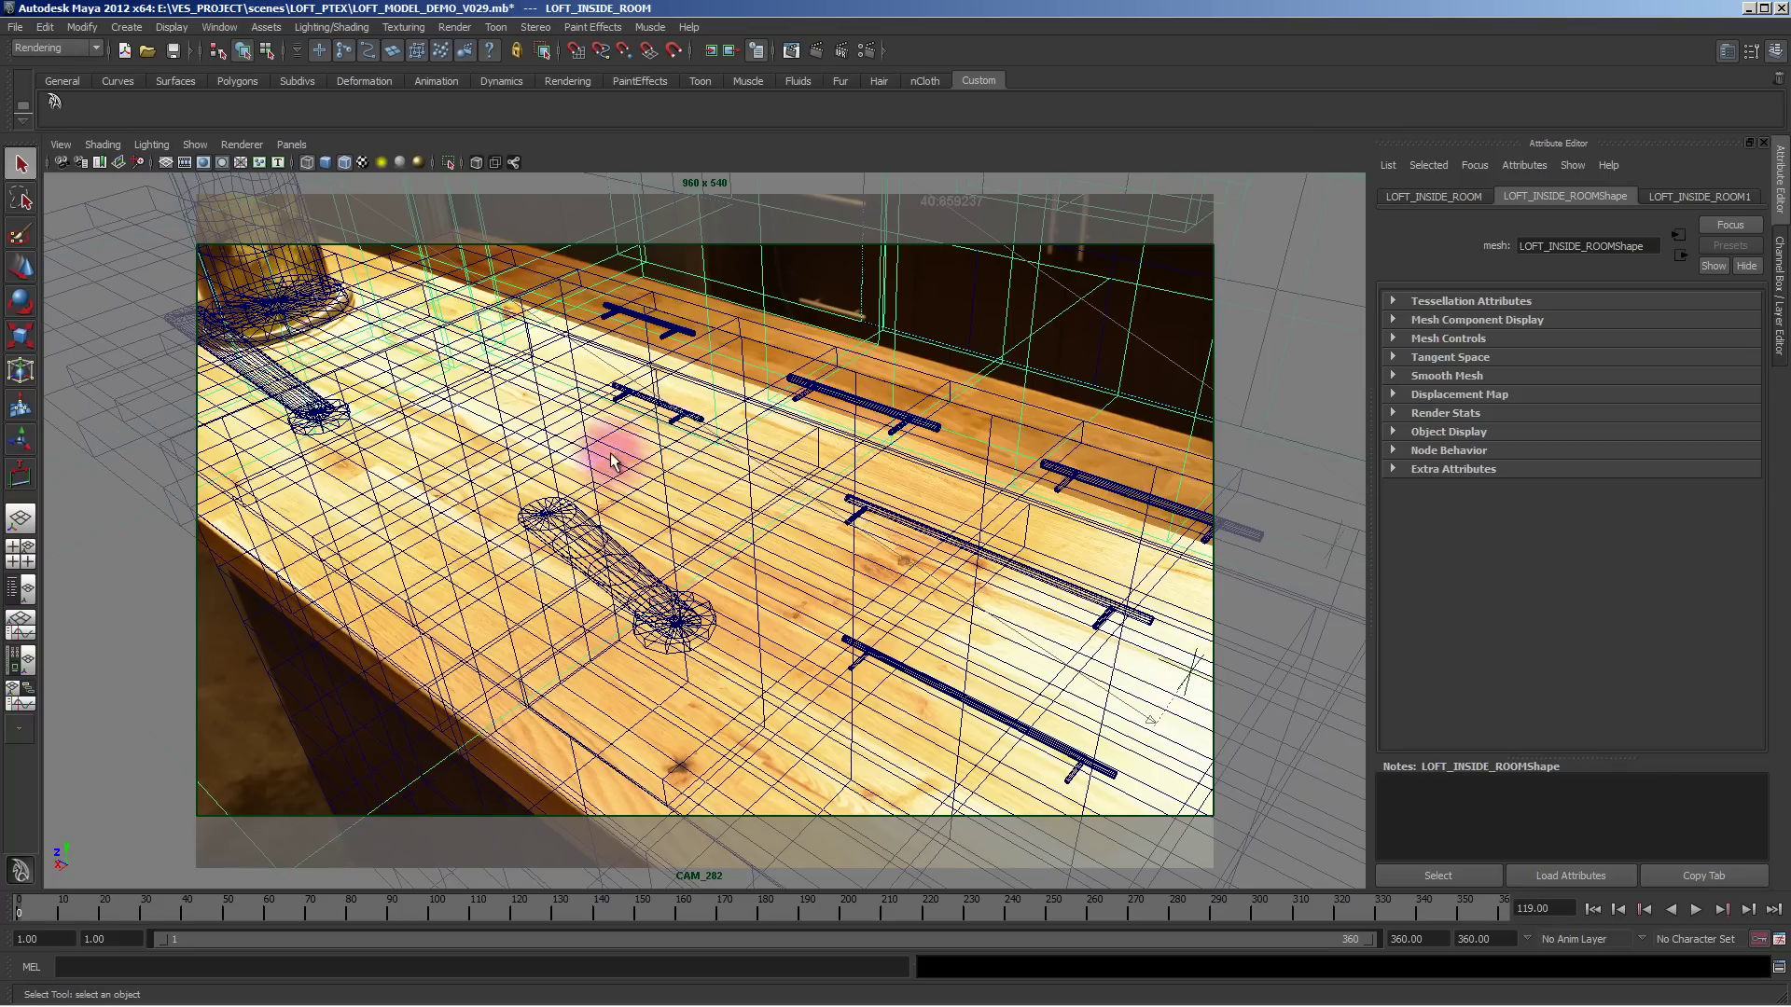
Look through CAM_303, select the LOFT_OUTSIDE_CITY mesh and alternate wireframe and shaded display to compare the buildings with the photo.
{"action": "left_click", "coordinate": [294, 144]}
{"action": "mouse_move", "coordinate": [336, 162]}
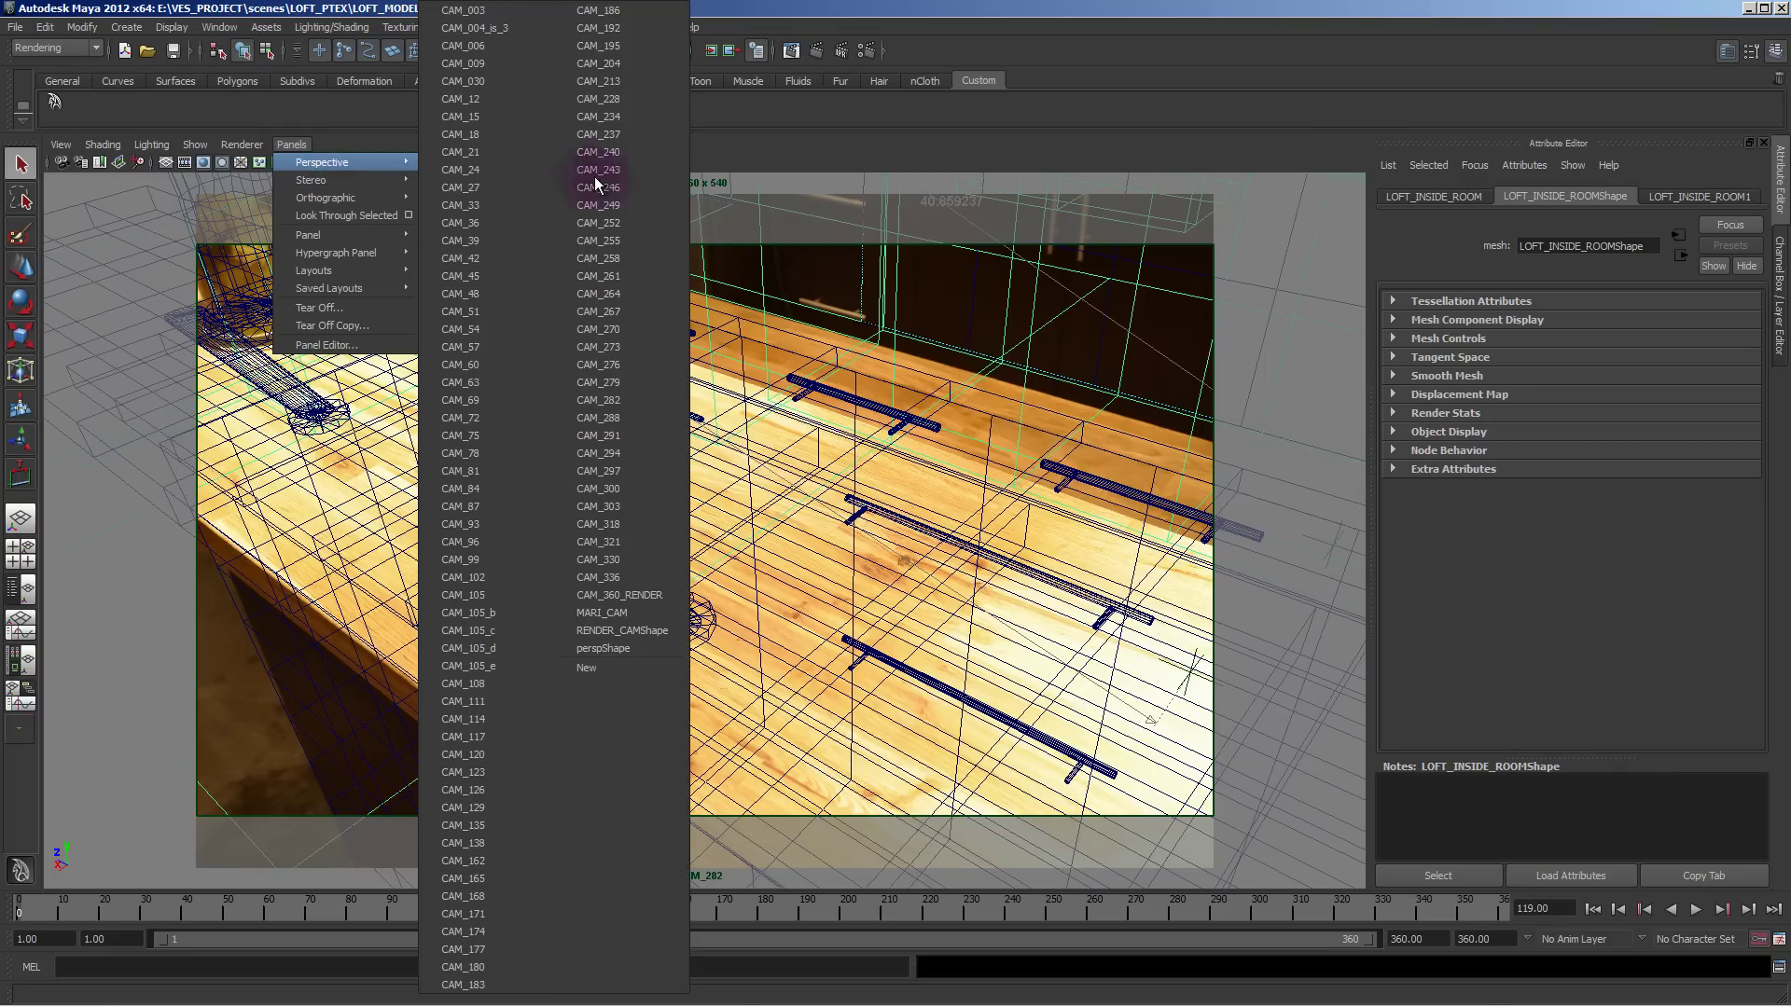
{"action": "left_click", "coordinate": [611, 468]}
{"action": "left_click", "coordinate": [294, 144]}
{"action": "left_click", "coordinate": [611, 504]}
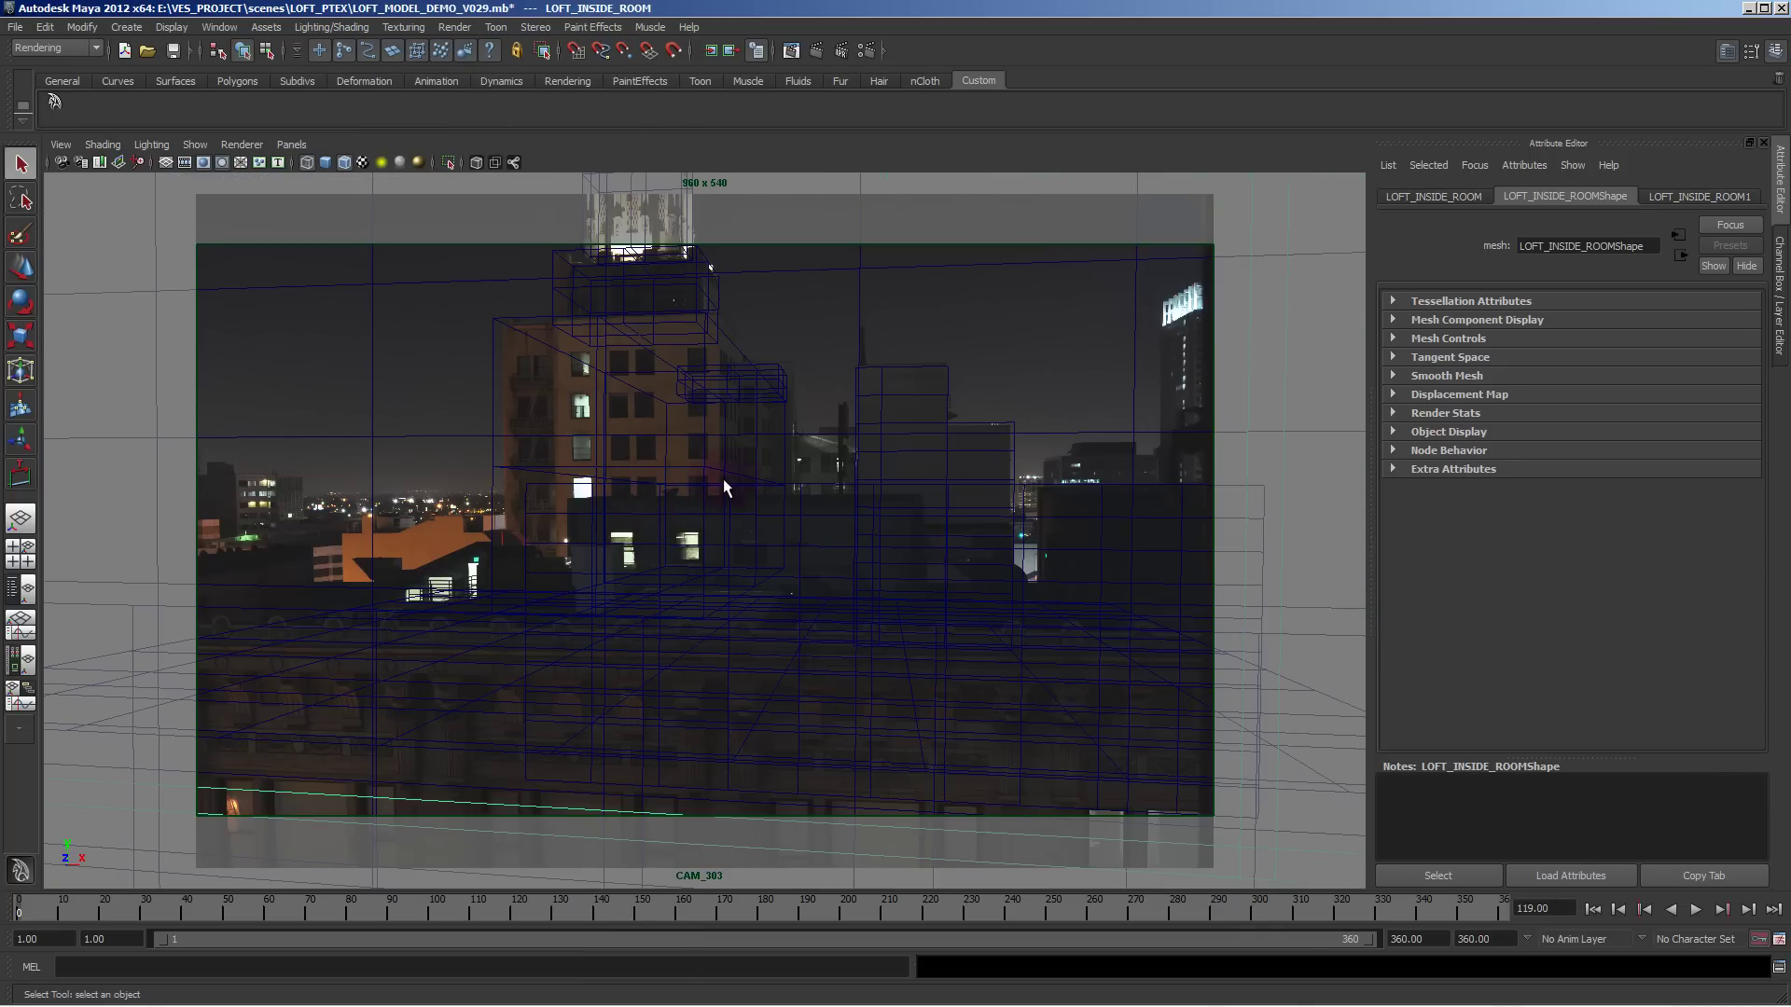
{"action": "left_click", "coordinate": [916, 659]}
{"action": "key", "text": "5"}
{"action": "left_click", "coordinate": [593, 434]}
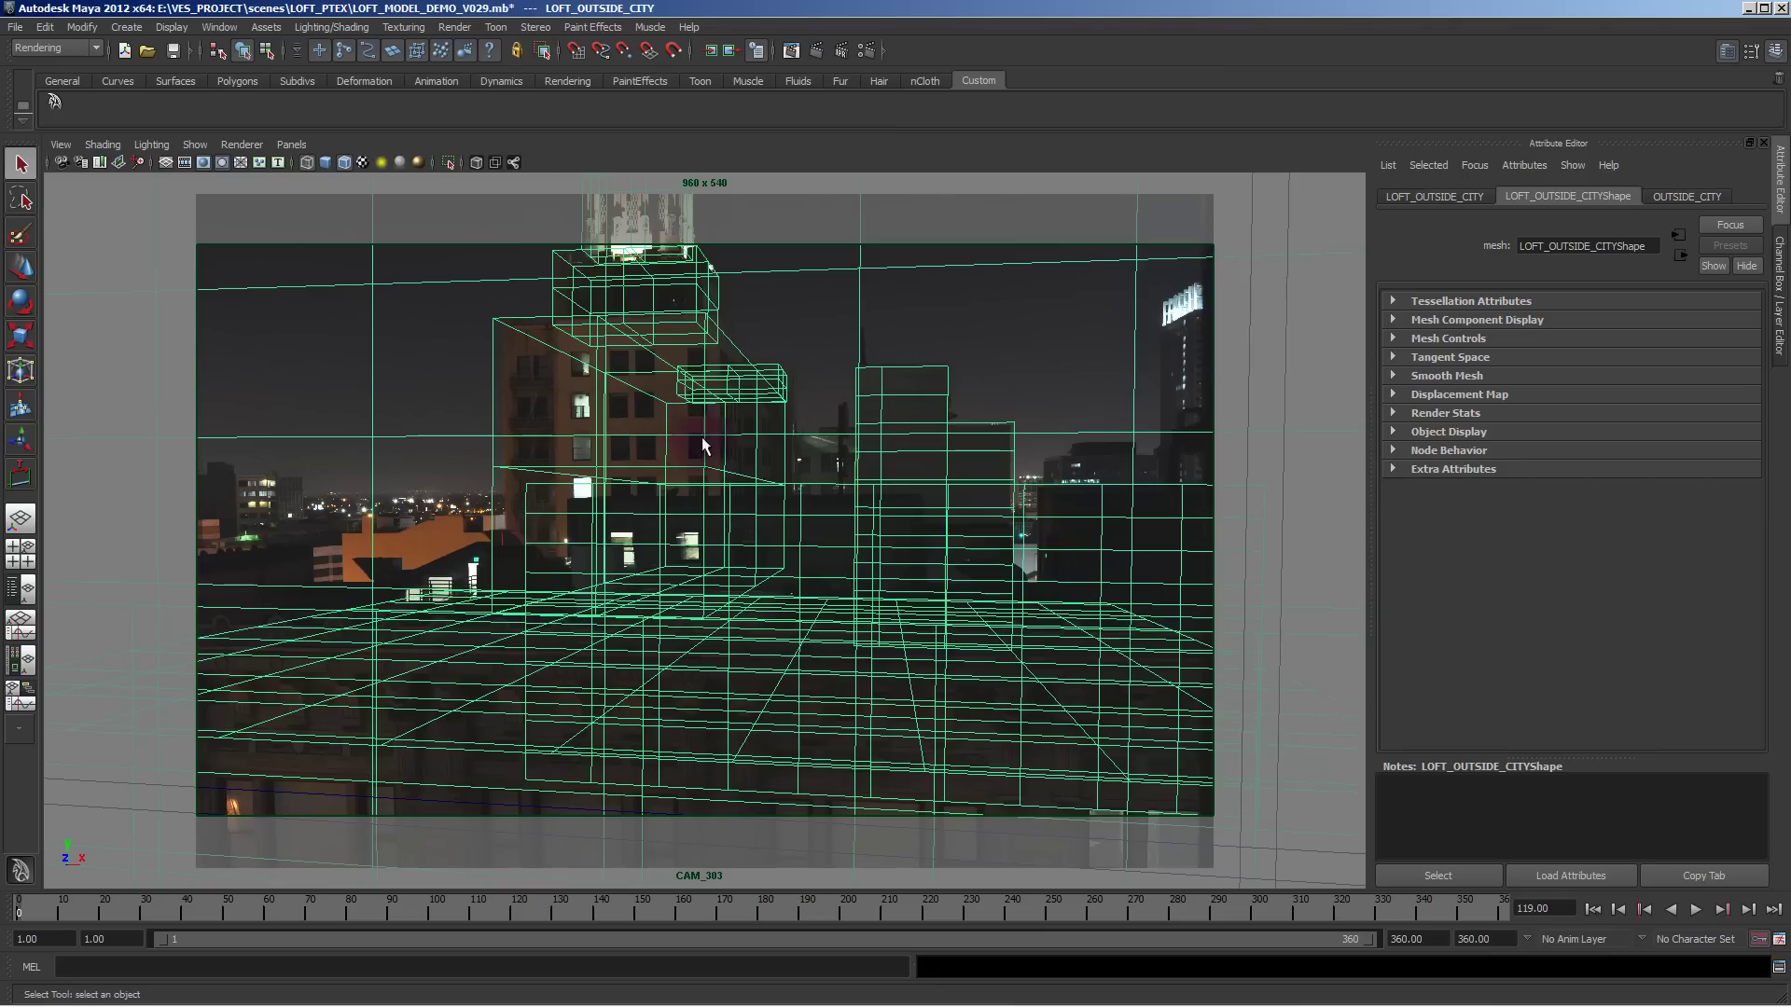
{"action": "key", "text": "4"}
{"action": "key", "text": "5"}
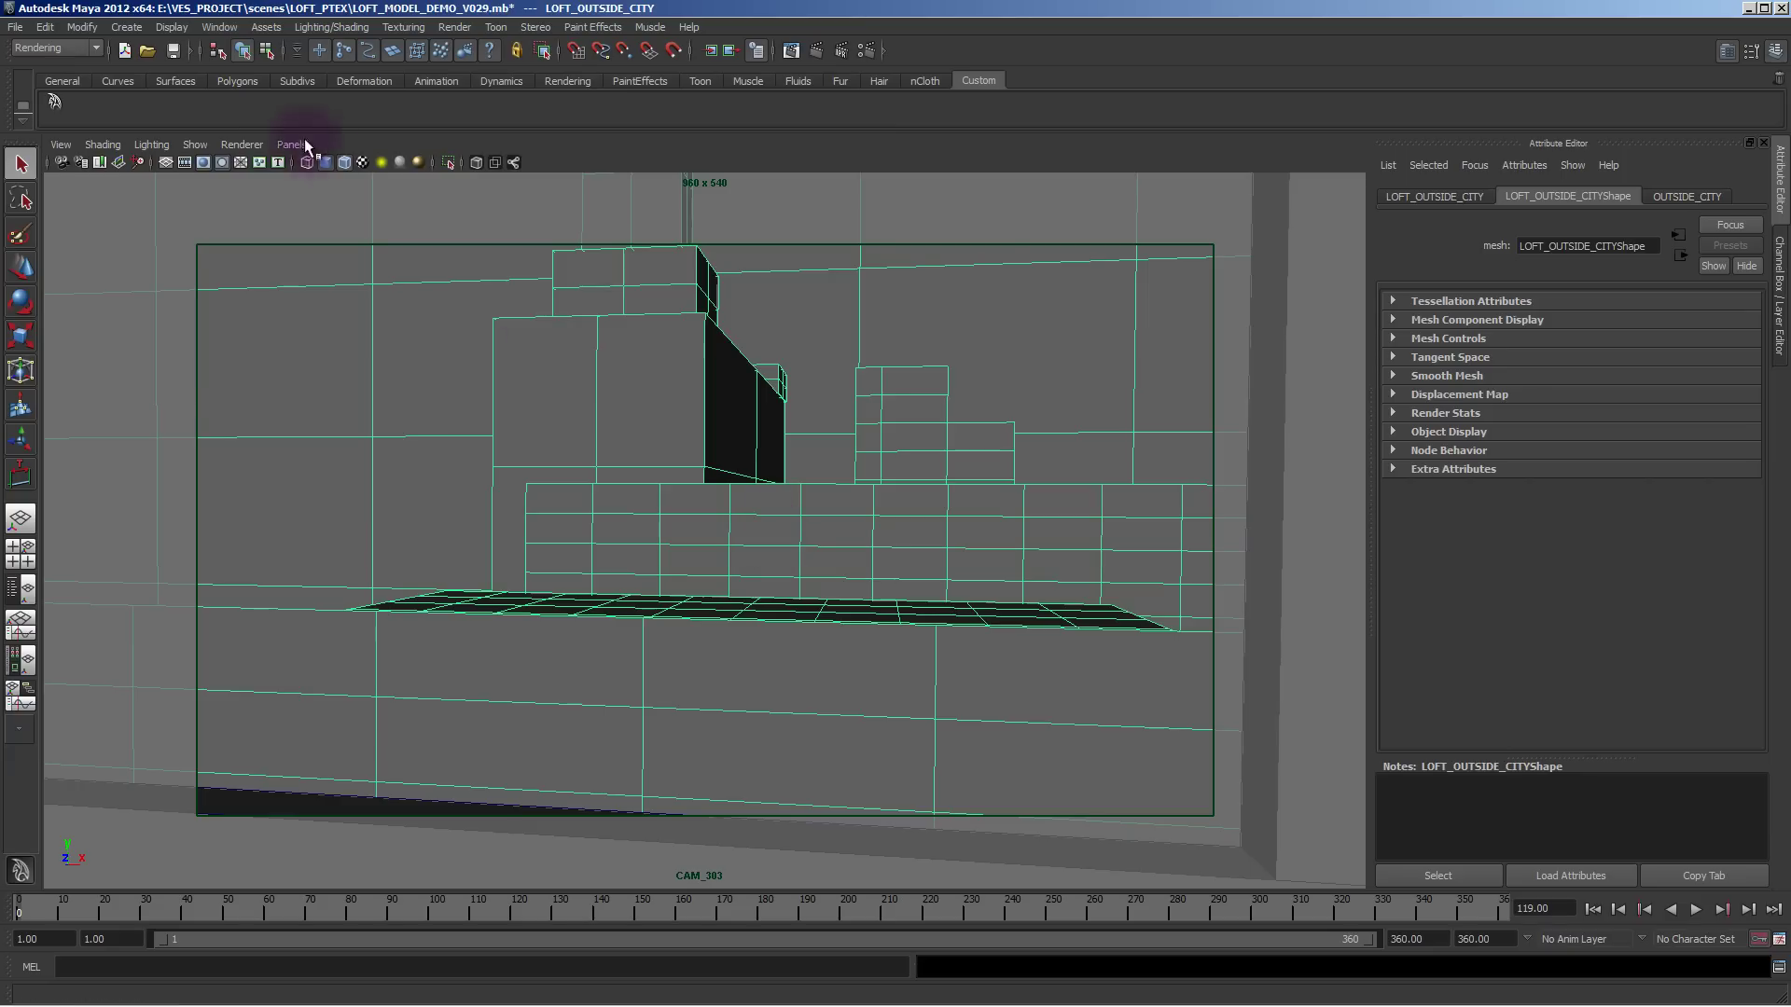
Look through CAM_261 and alternate wireframe and shaded display to compare the walls and floor with the photo.
{"action": "left_click", "coordinate": [289, 144]}
{"action": "mouse_move", "coordinate": [349, 160]}
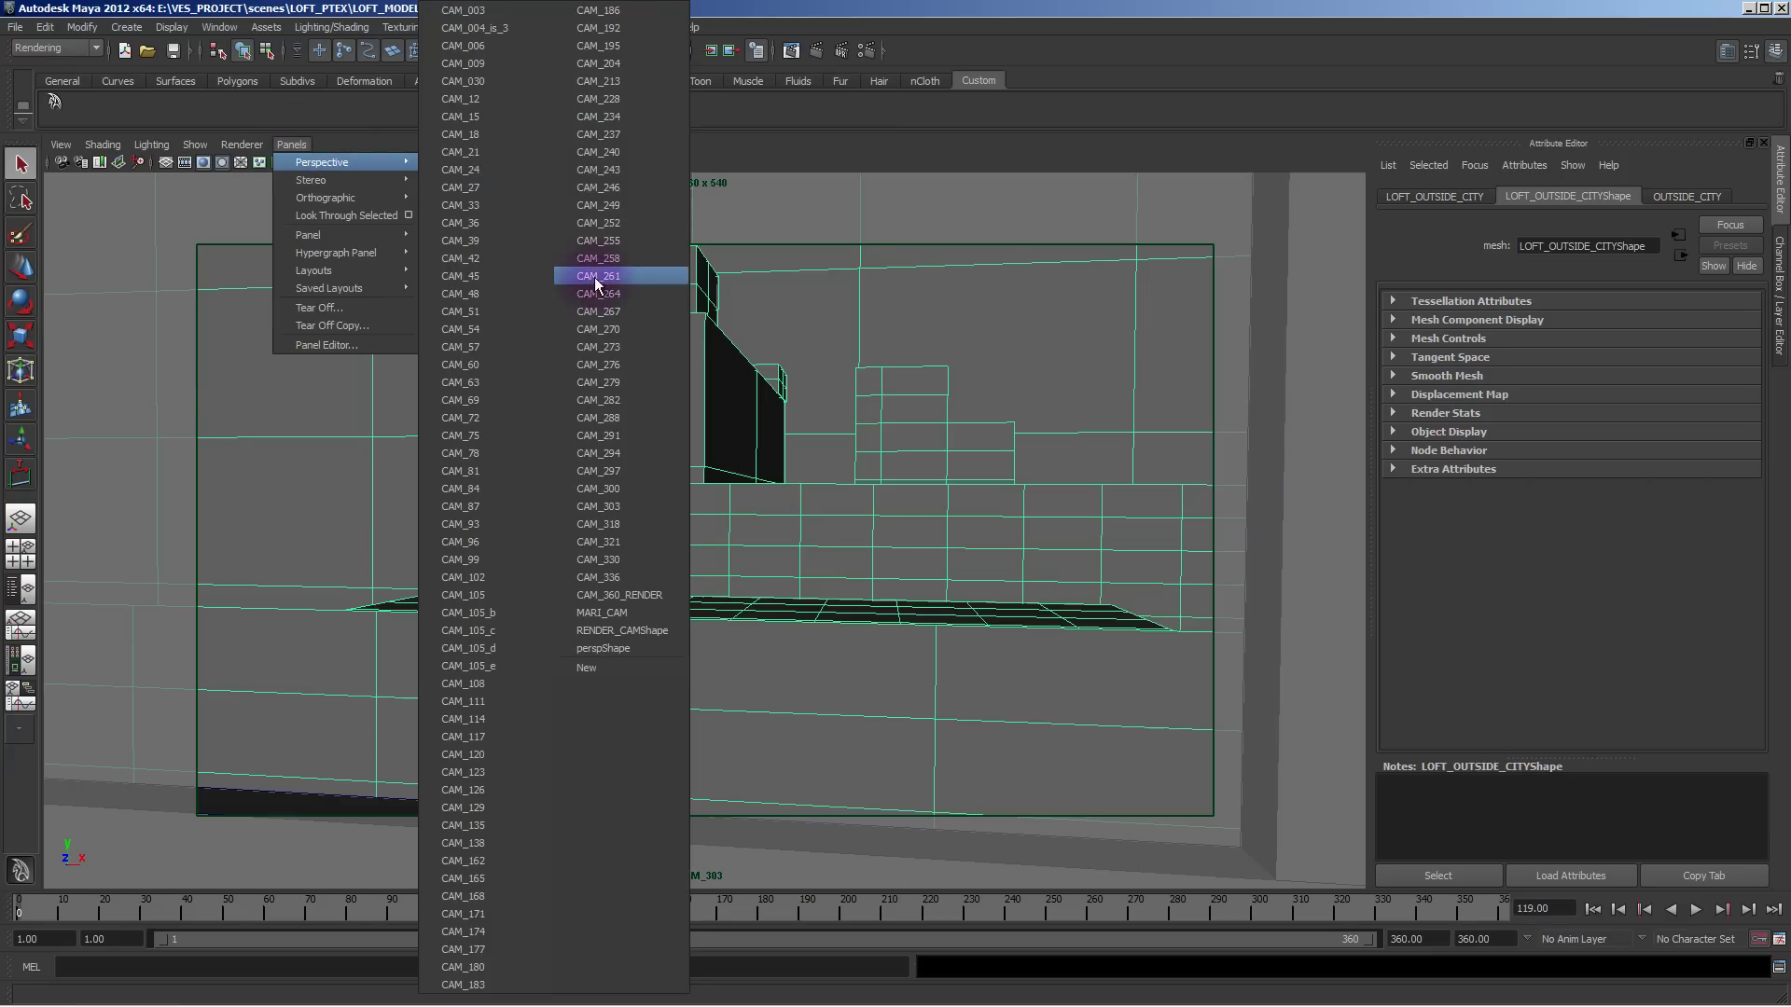
{"action": "left_click", "coordinate": [652, 275]}
{"action": "key", "text": "4"}
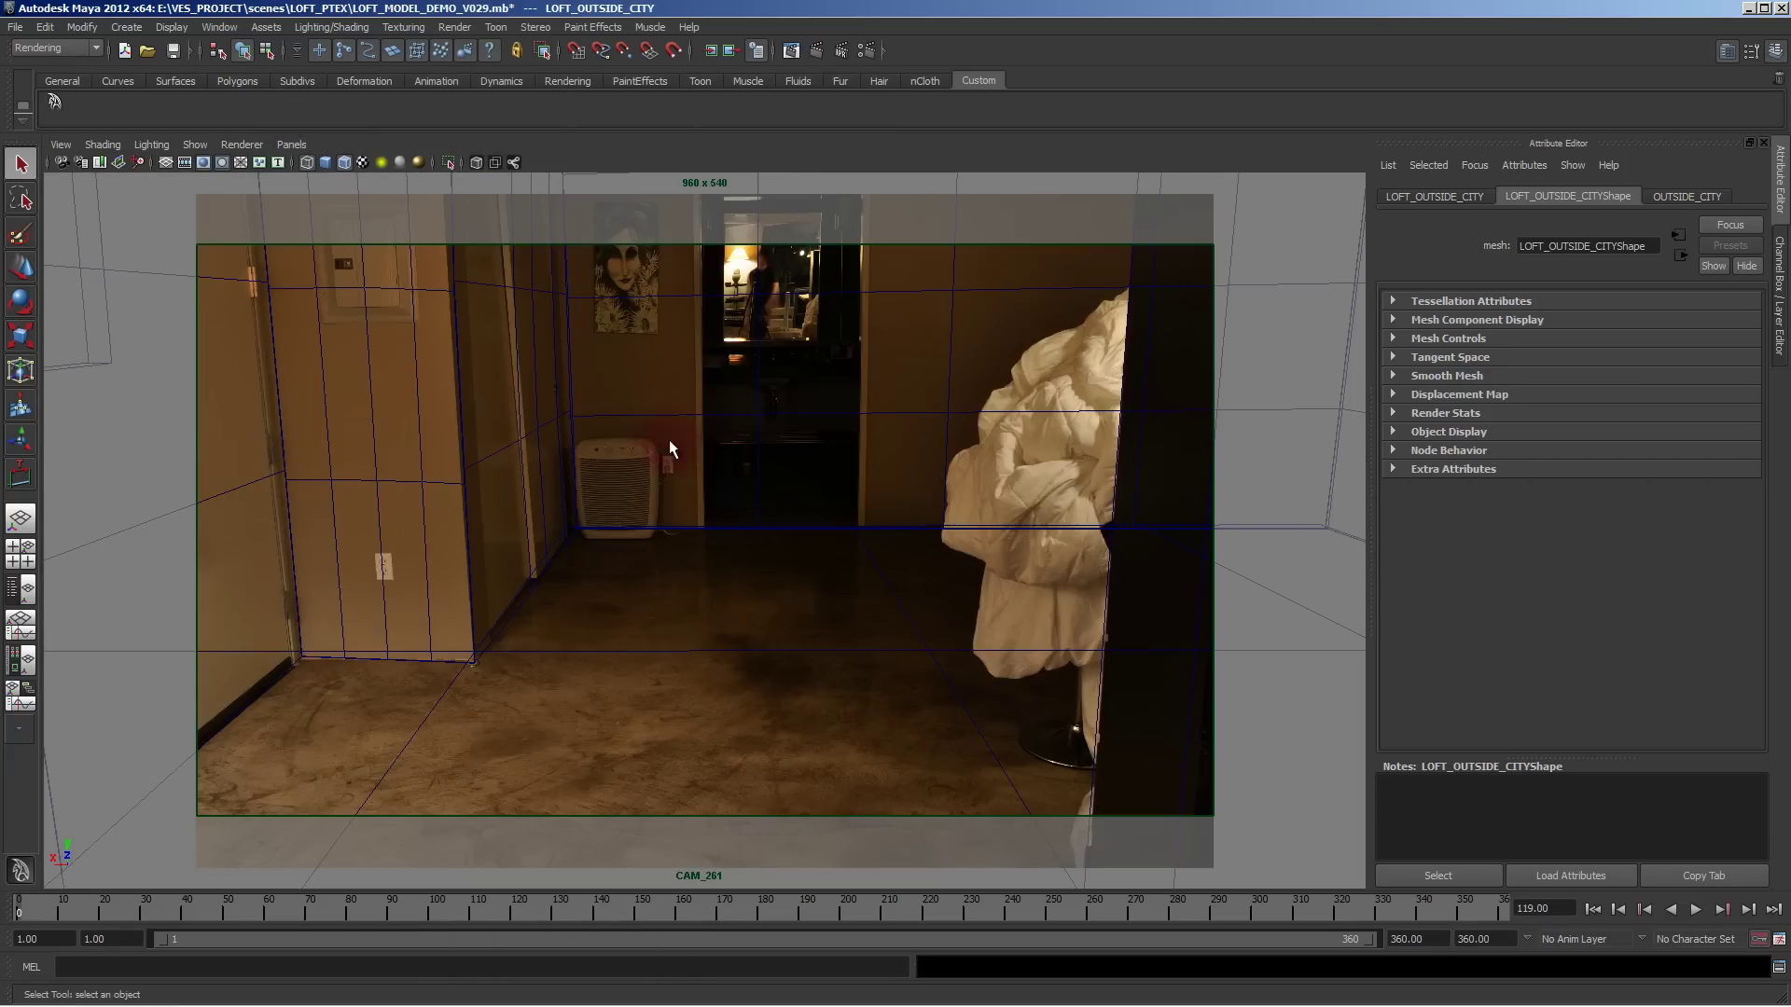
{"action": "key", "text": "5"}
{"action": "key", "text": "4"}
{"action": "key", "text": "5"}
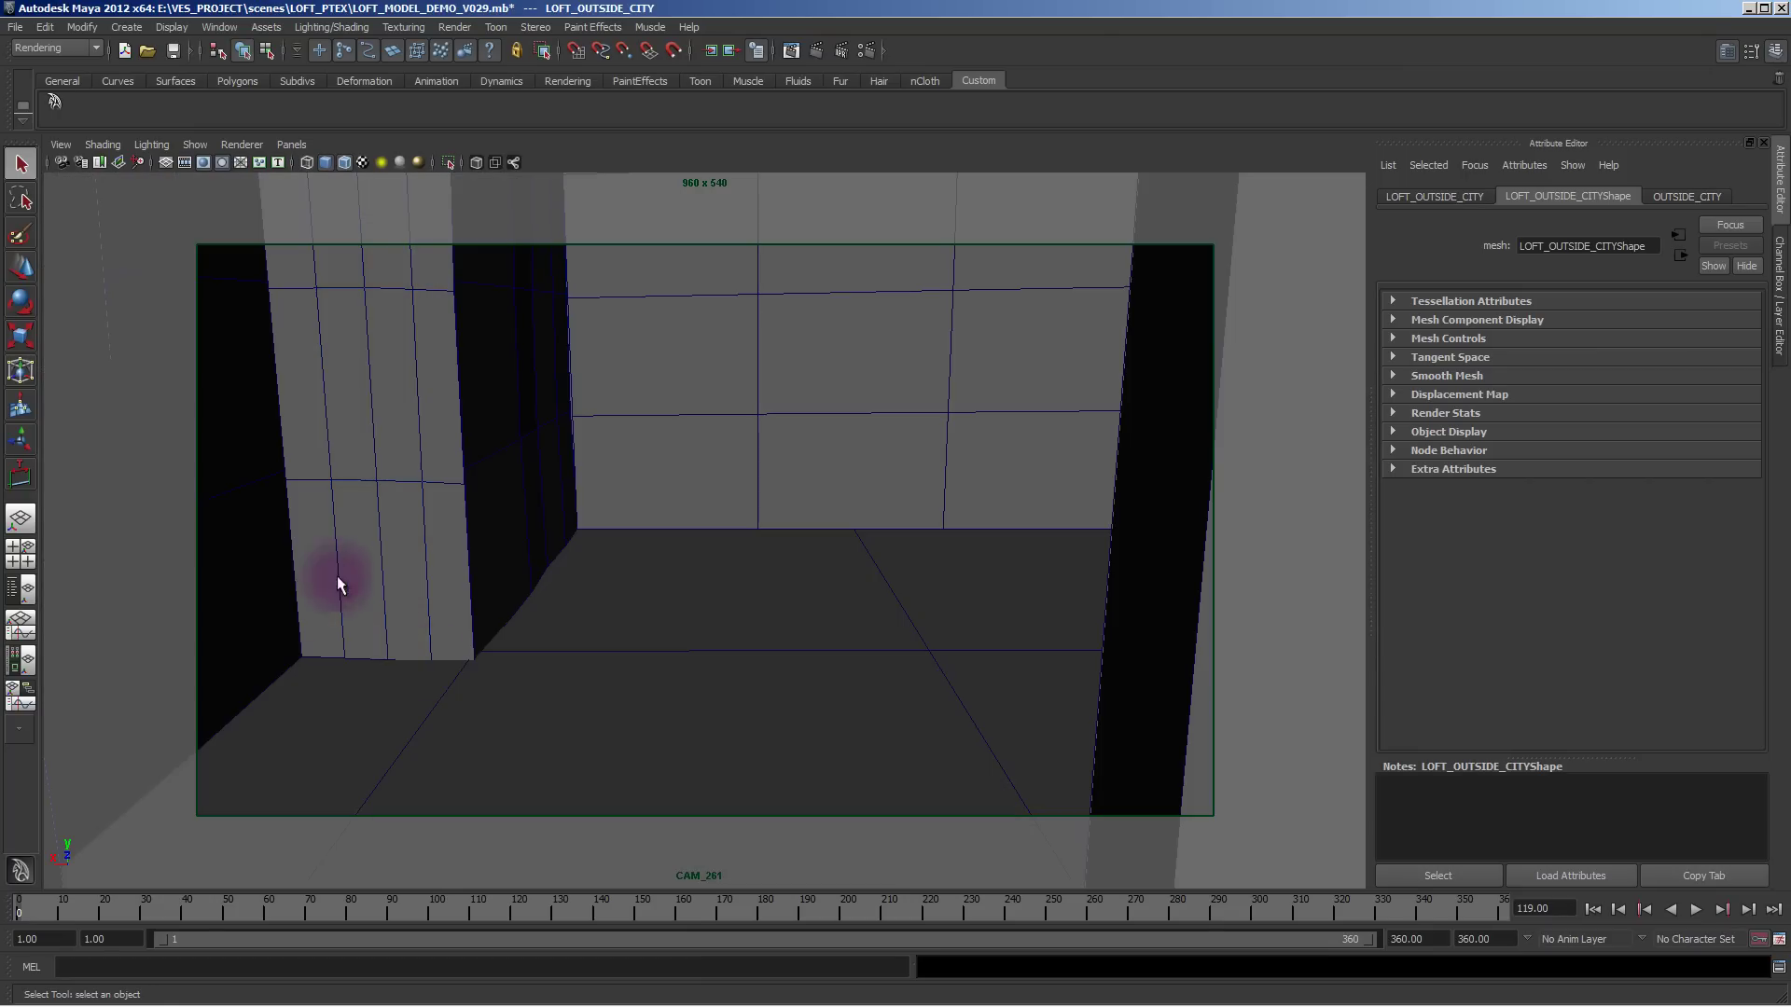
Select the LOFT_INSIDE_ROOM mesh in wireframe display and view it full size through CAM_003.
{"action": "key", "text": "space"}
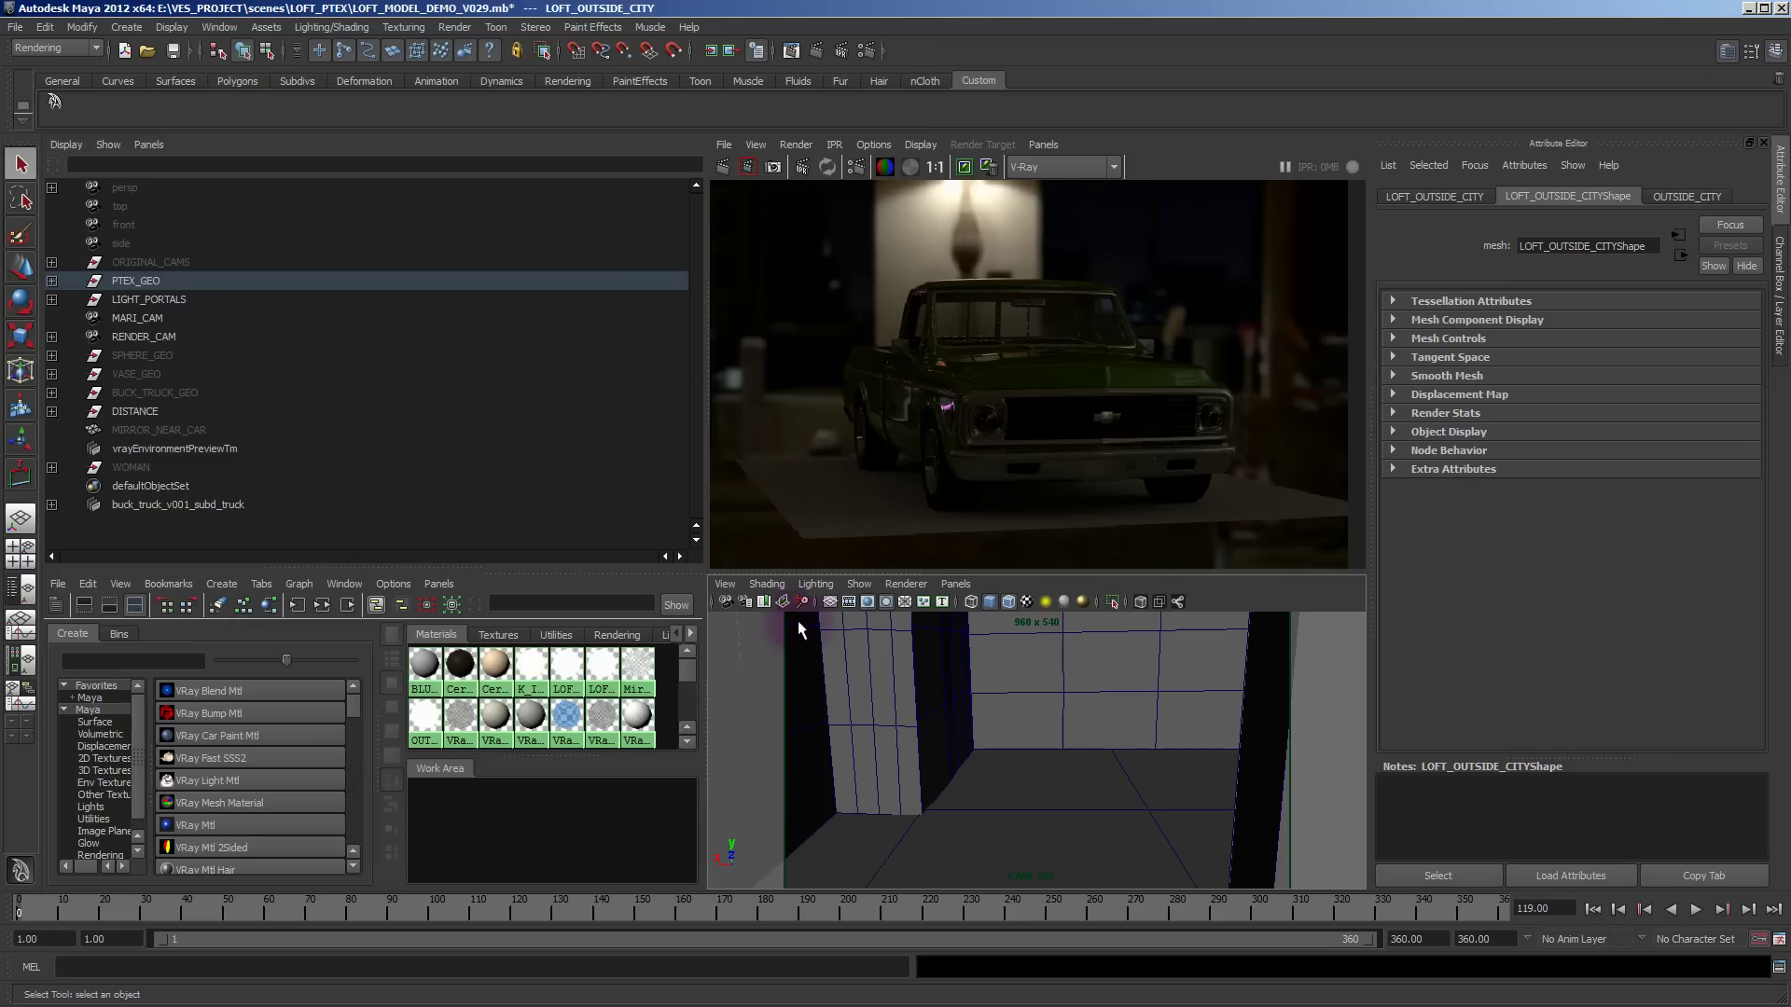
{"action": "left_click", "coordinate": [961, 820]}
{"action": "key", "text": "4"}
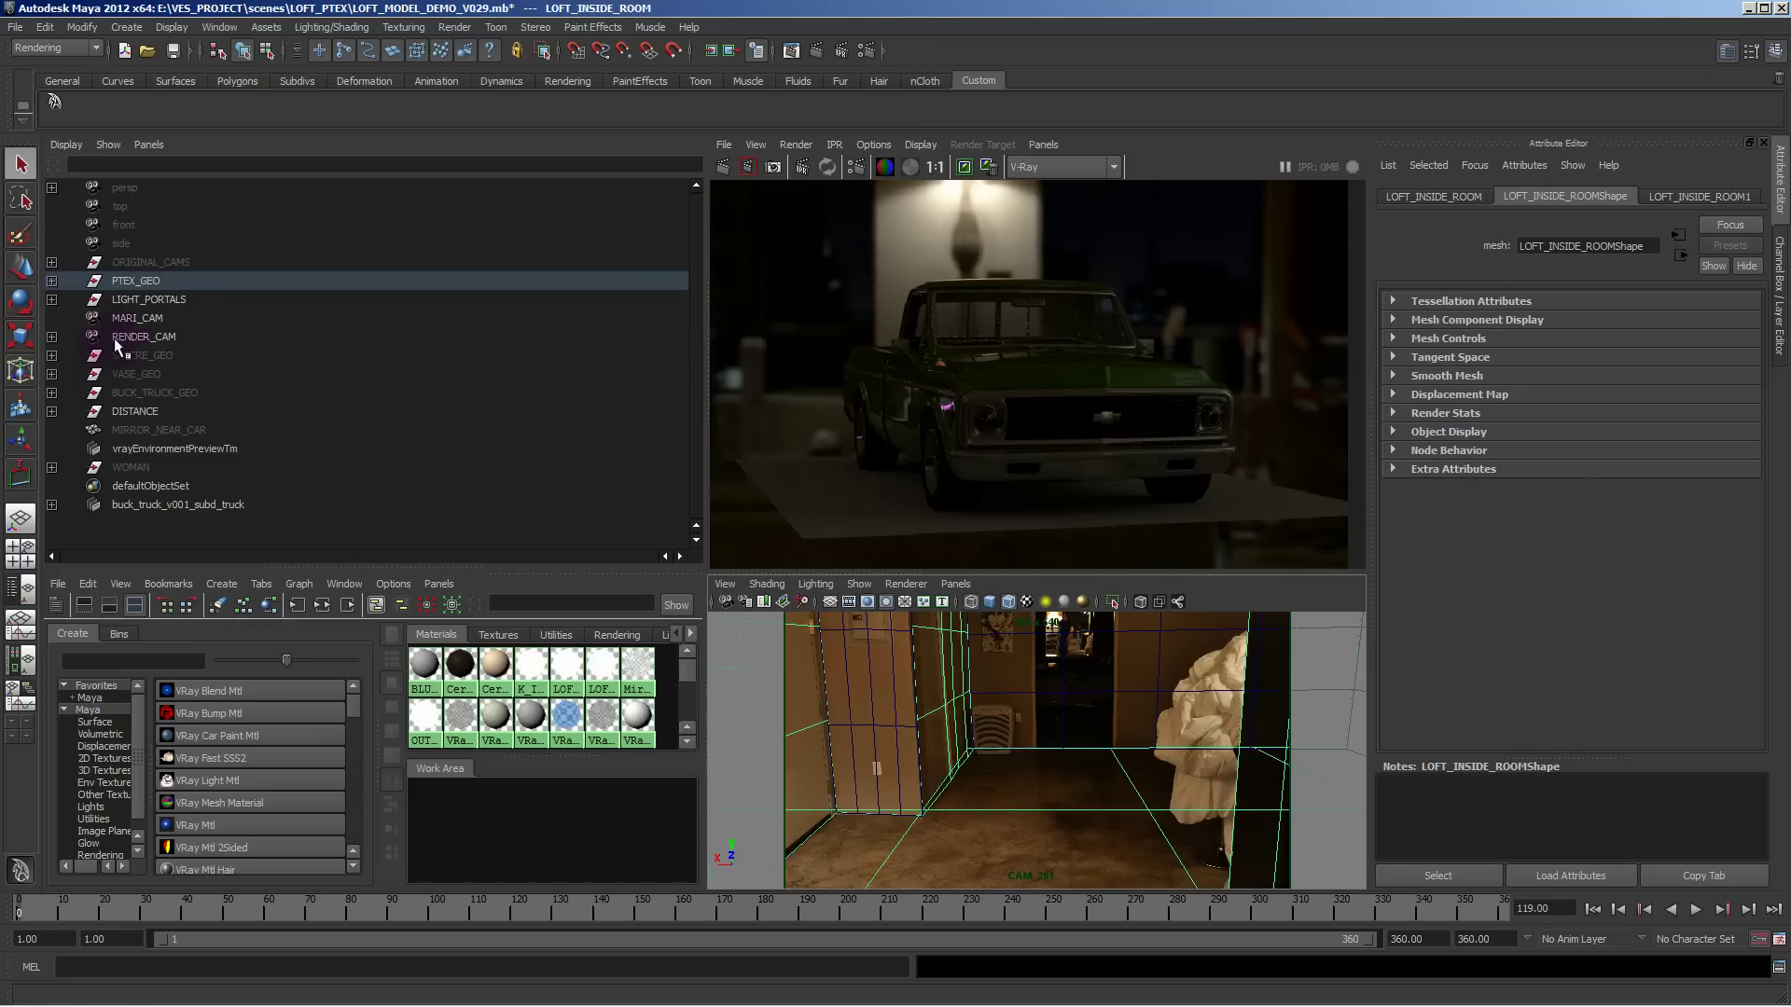
{"action": "left_click", "coordinate": [971, 680]}
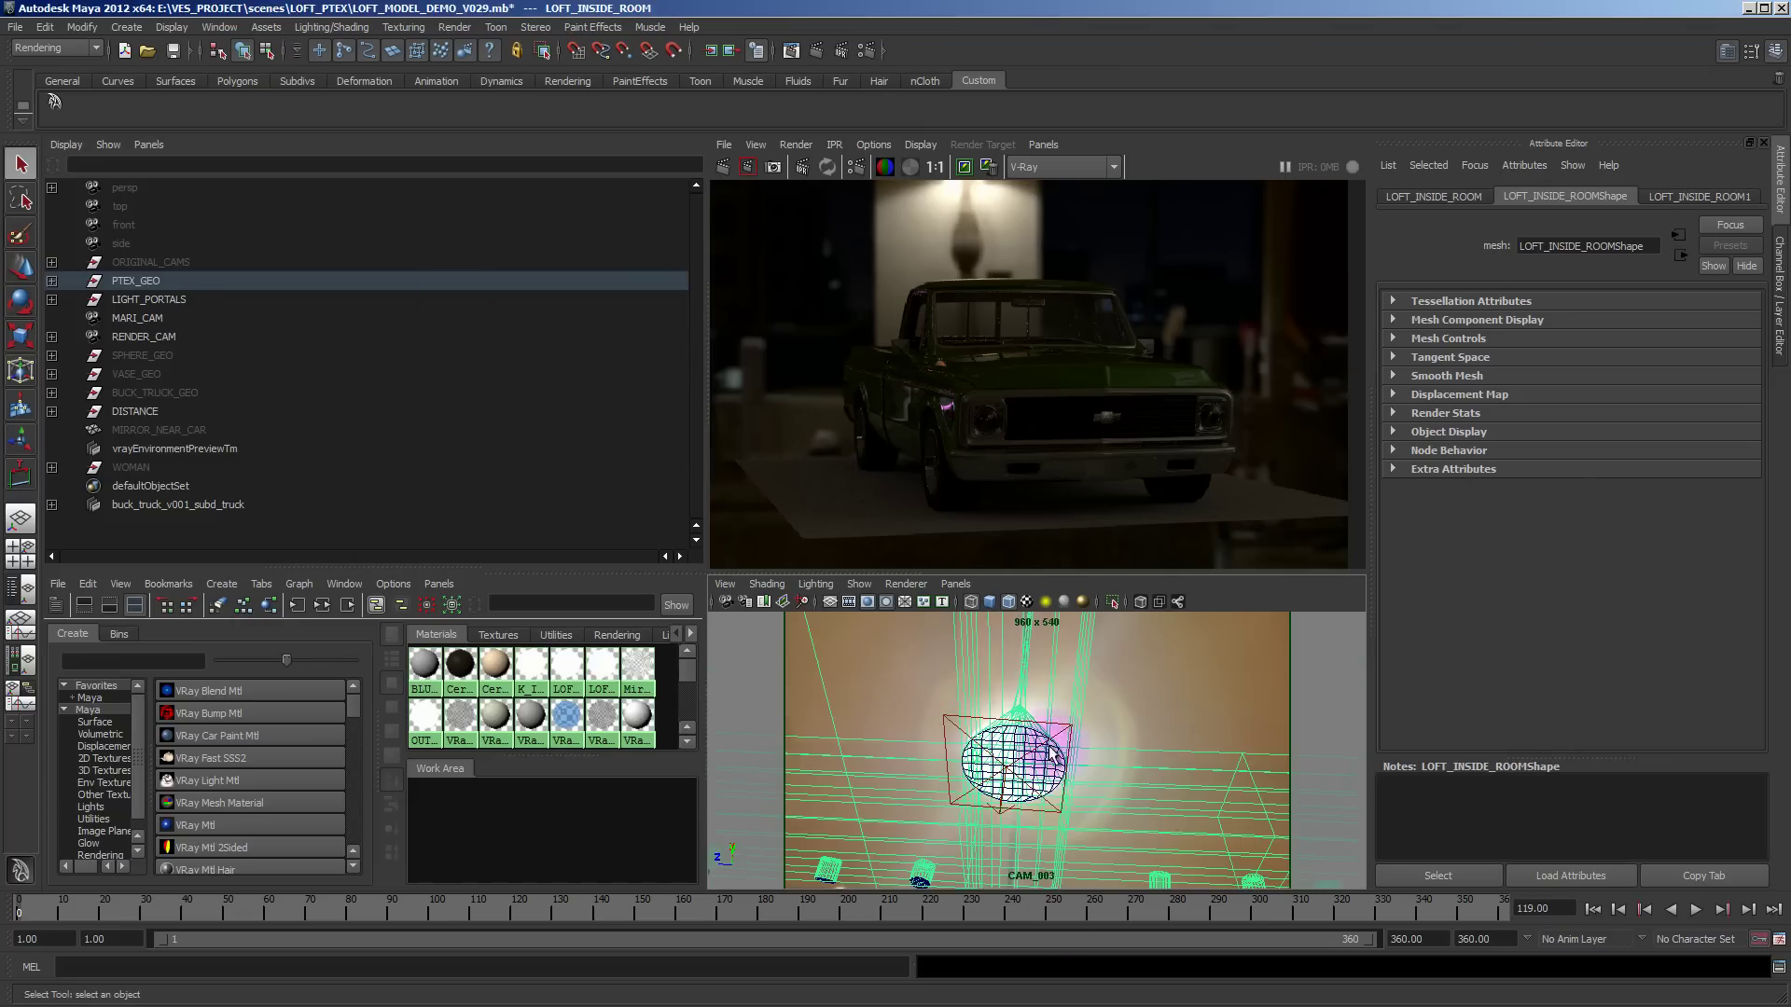
{"action": "key", "text": "space"}
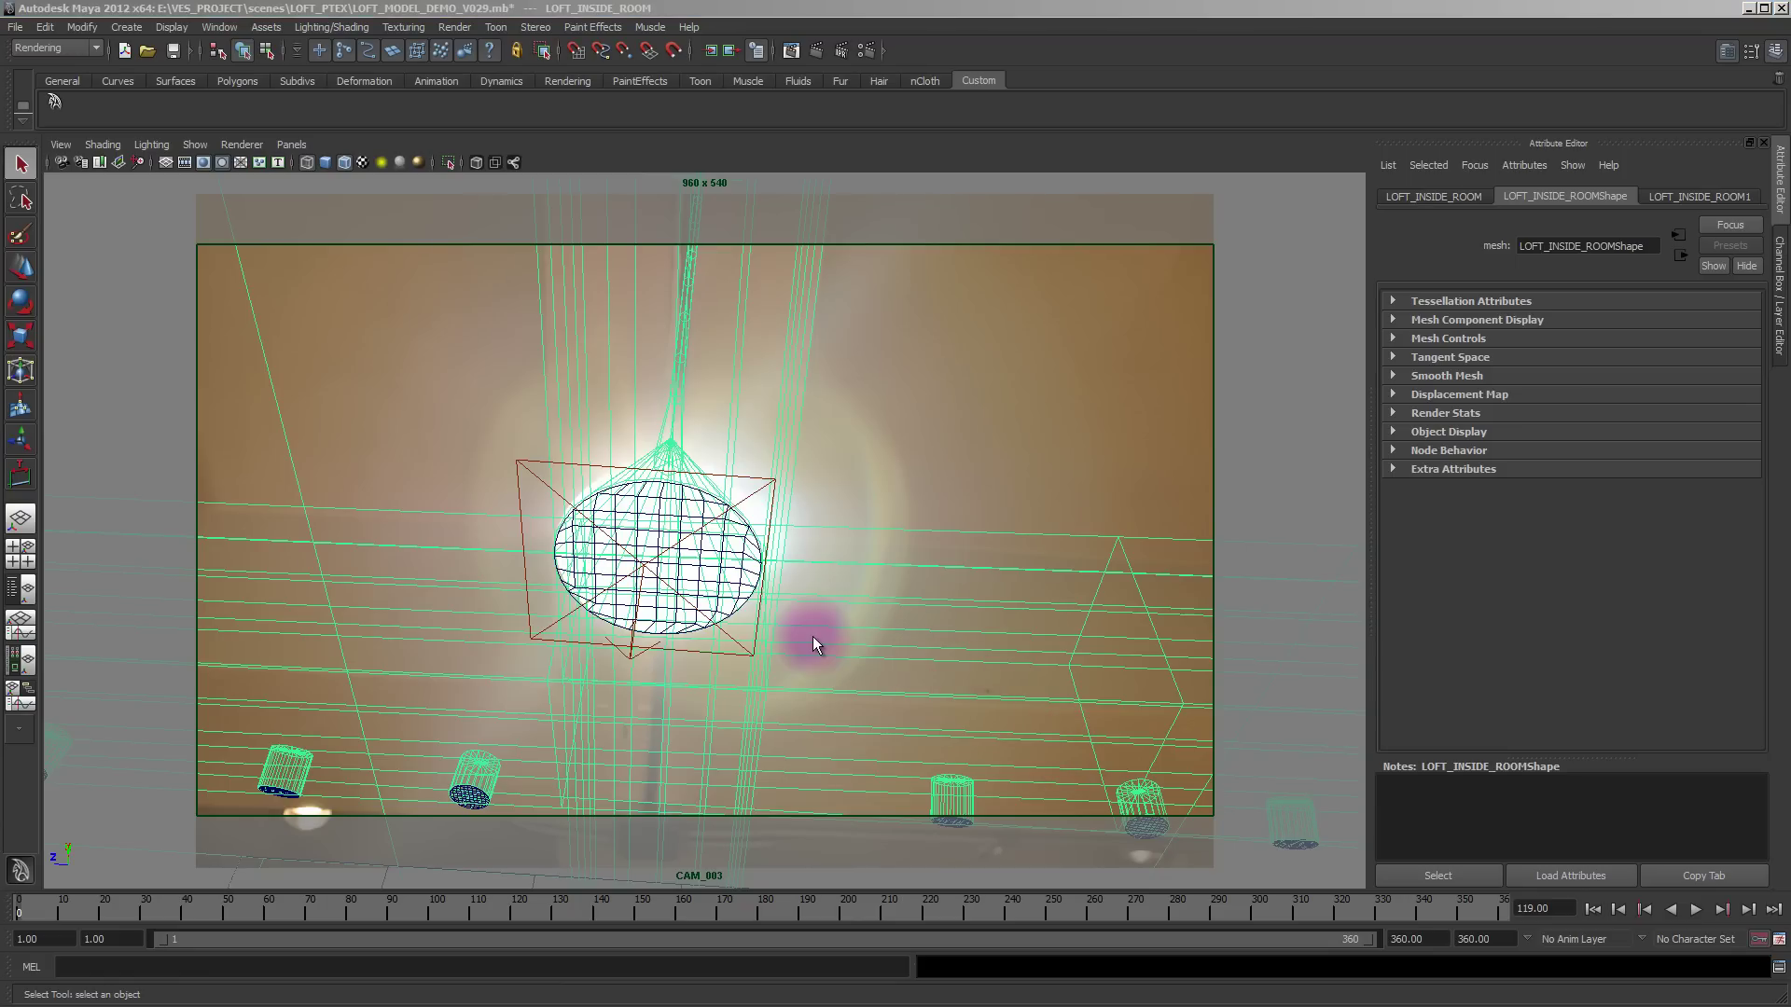
Return to the perspective camera and view the kitchen area of the loft.
{"action": "left_click", "coordinate": [297, 144]}
{"action": "mouse_move", "coordinate": [358, 164]}
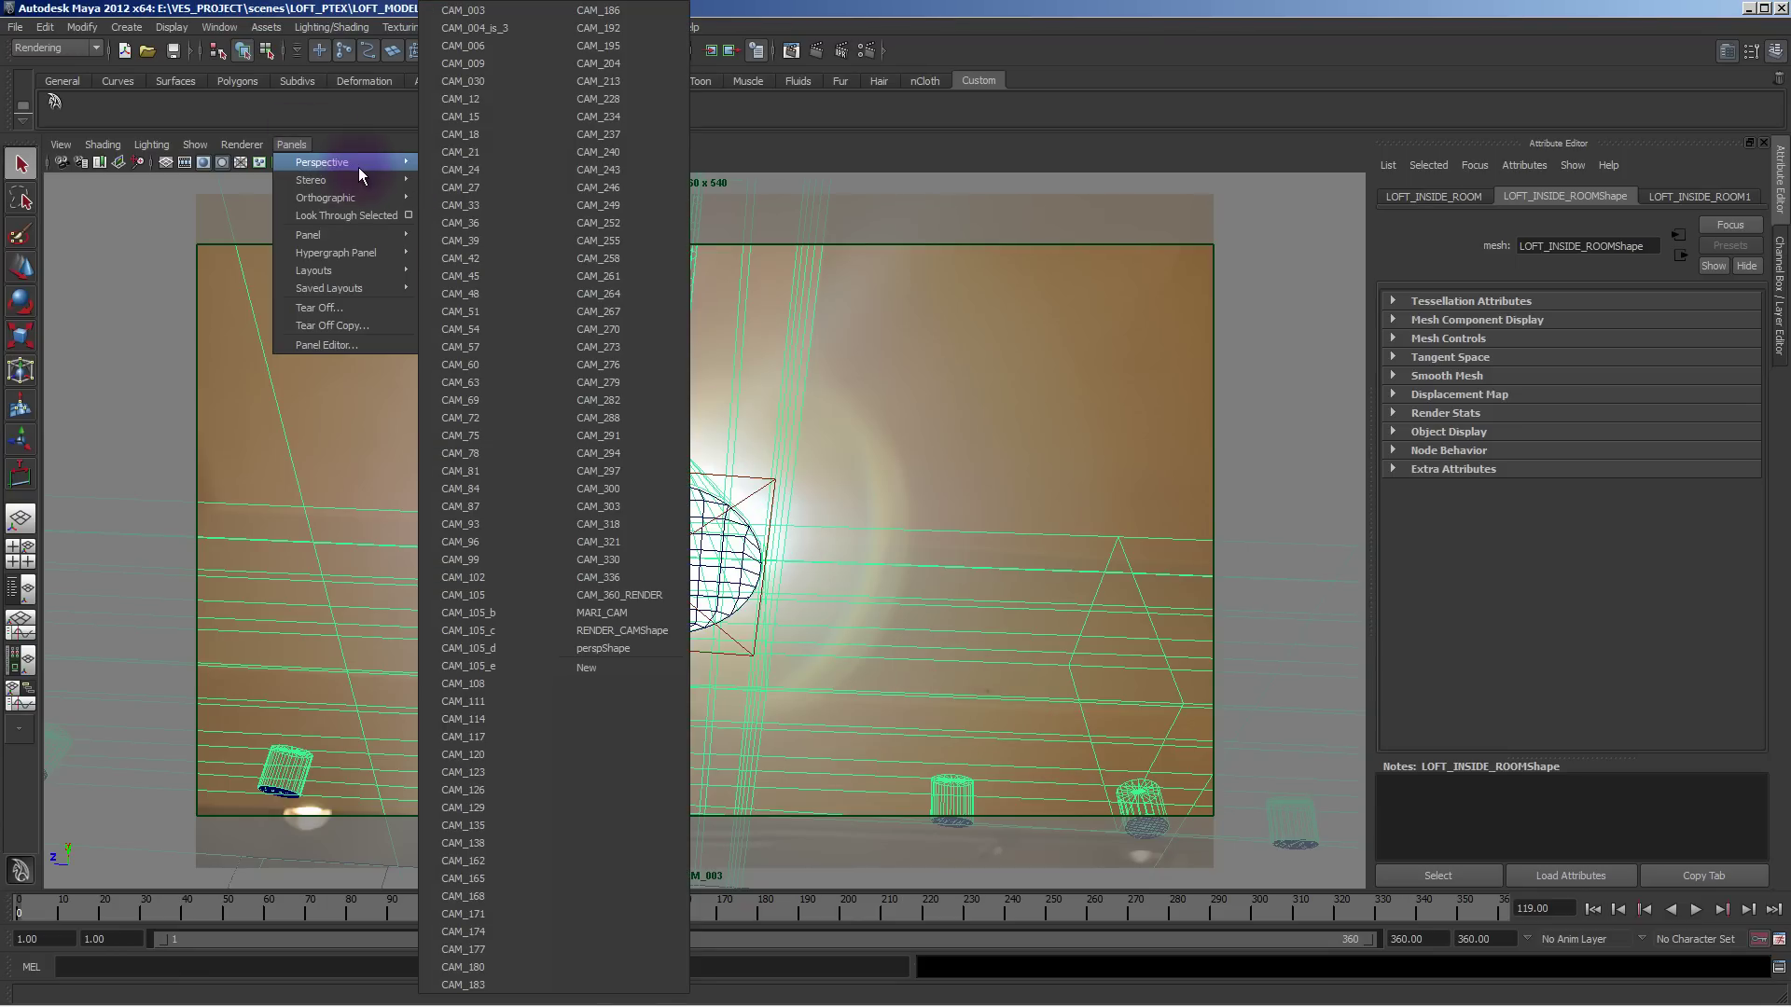
{"action": "left_click", "coordinate": [620, 650]}
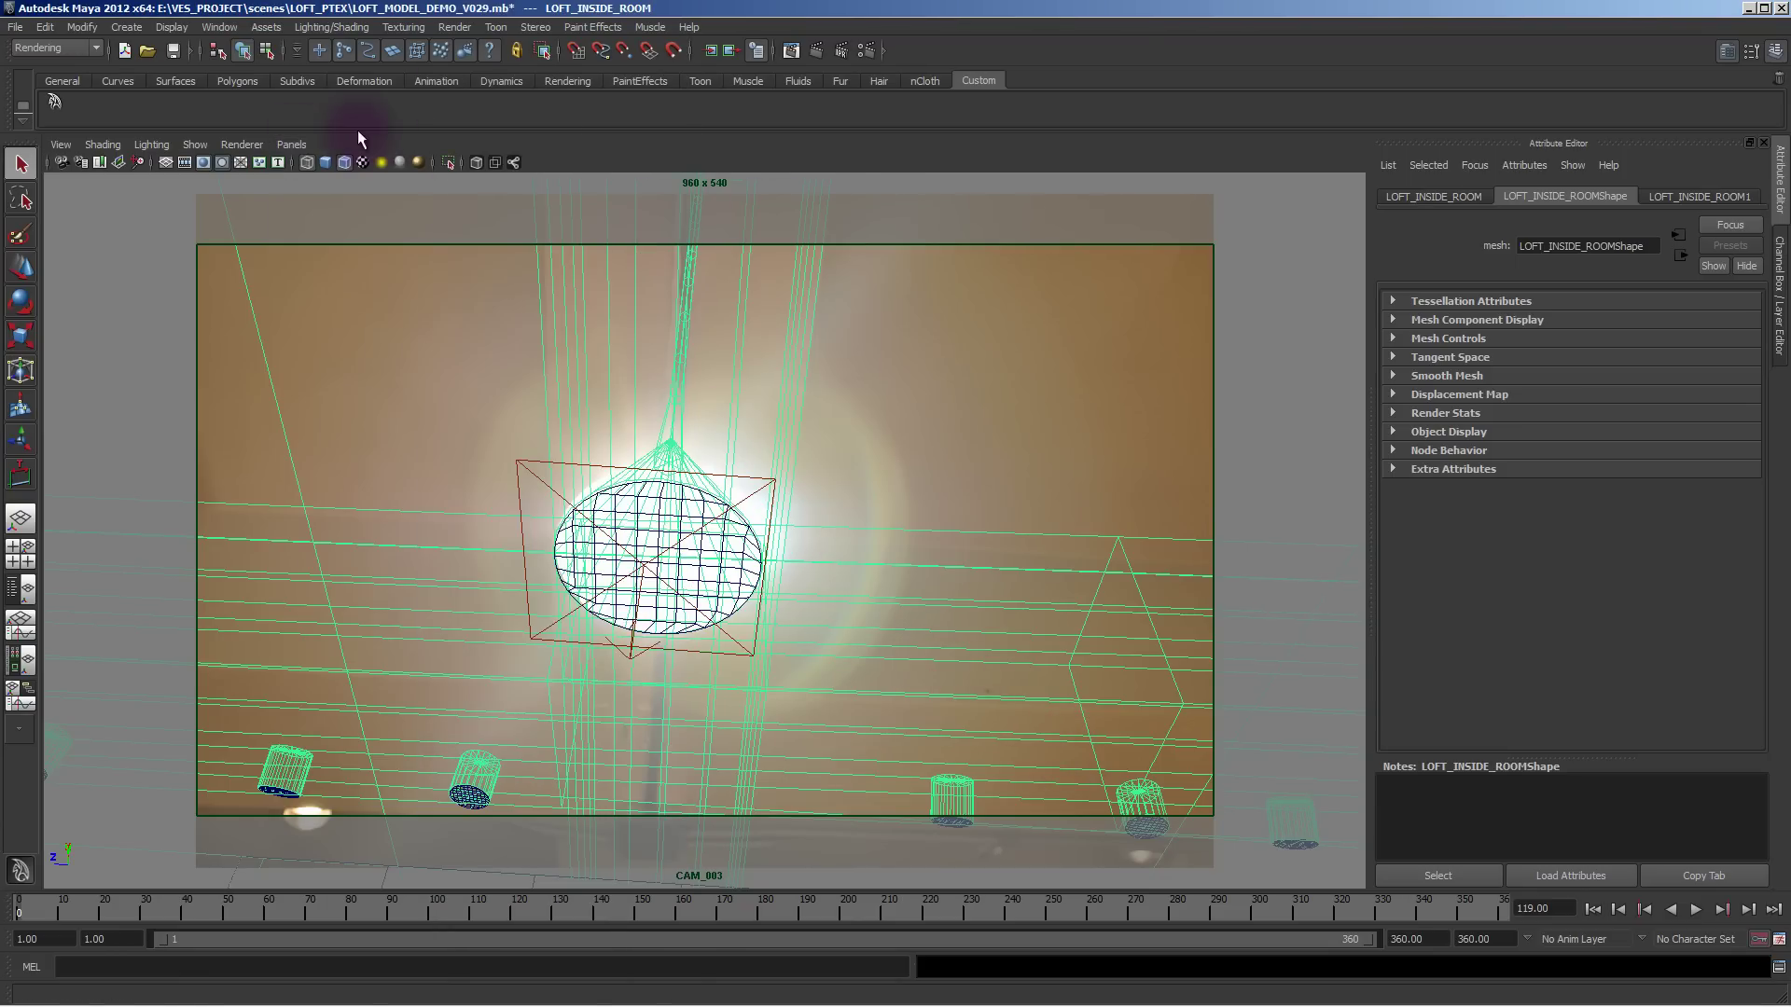
{"action": "left_click", "coordinate": [287, 142]}
{"action": "mouse_move", "coordinate": [327, 166]}
{"action": "mouse_move", "coordinate": [326, 198]}
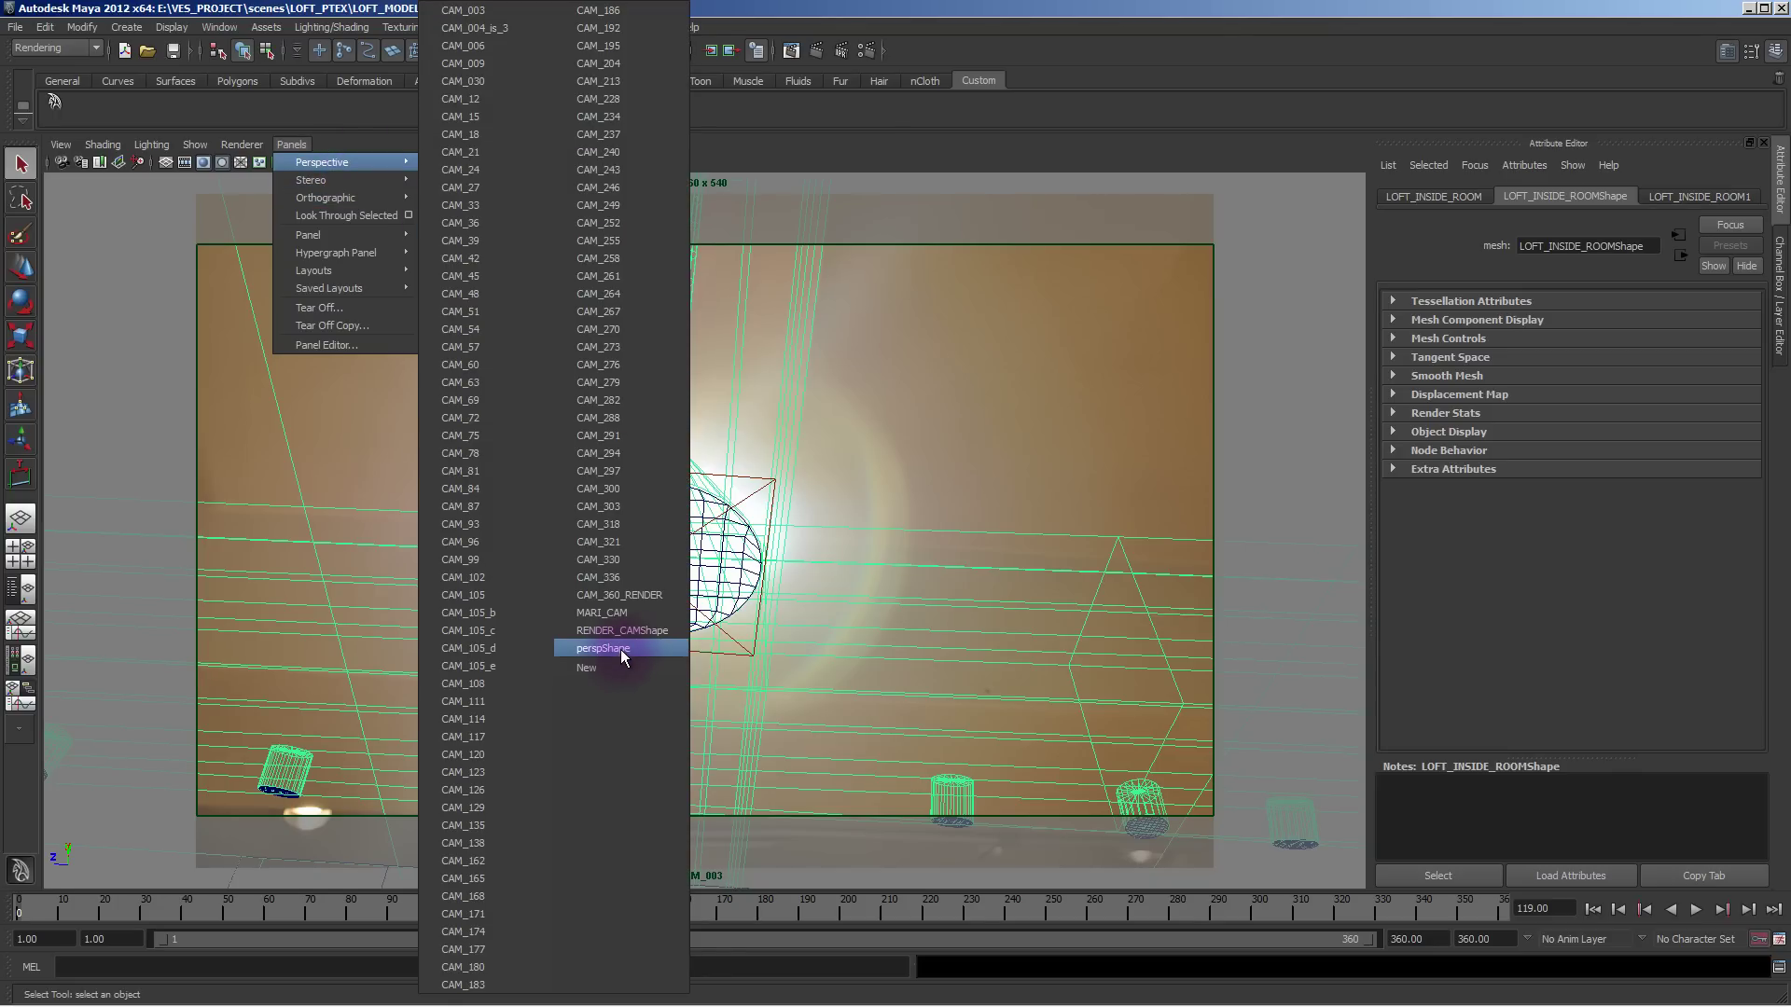
{"action": "left_click", "coordinate": [620, 650]}
{"action": "middle_click_drag", "start_coordinate": [783, 591], "coordinate": [700, 561], "text": "alt"}
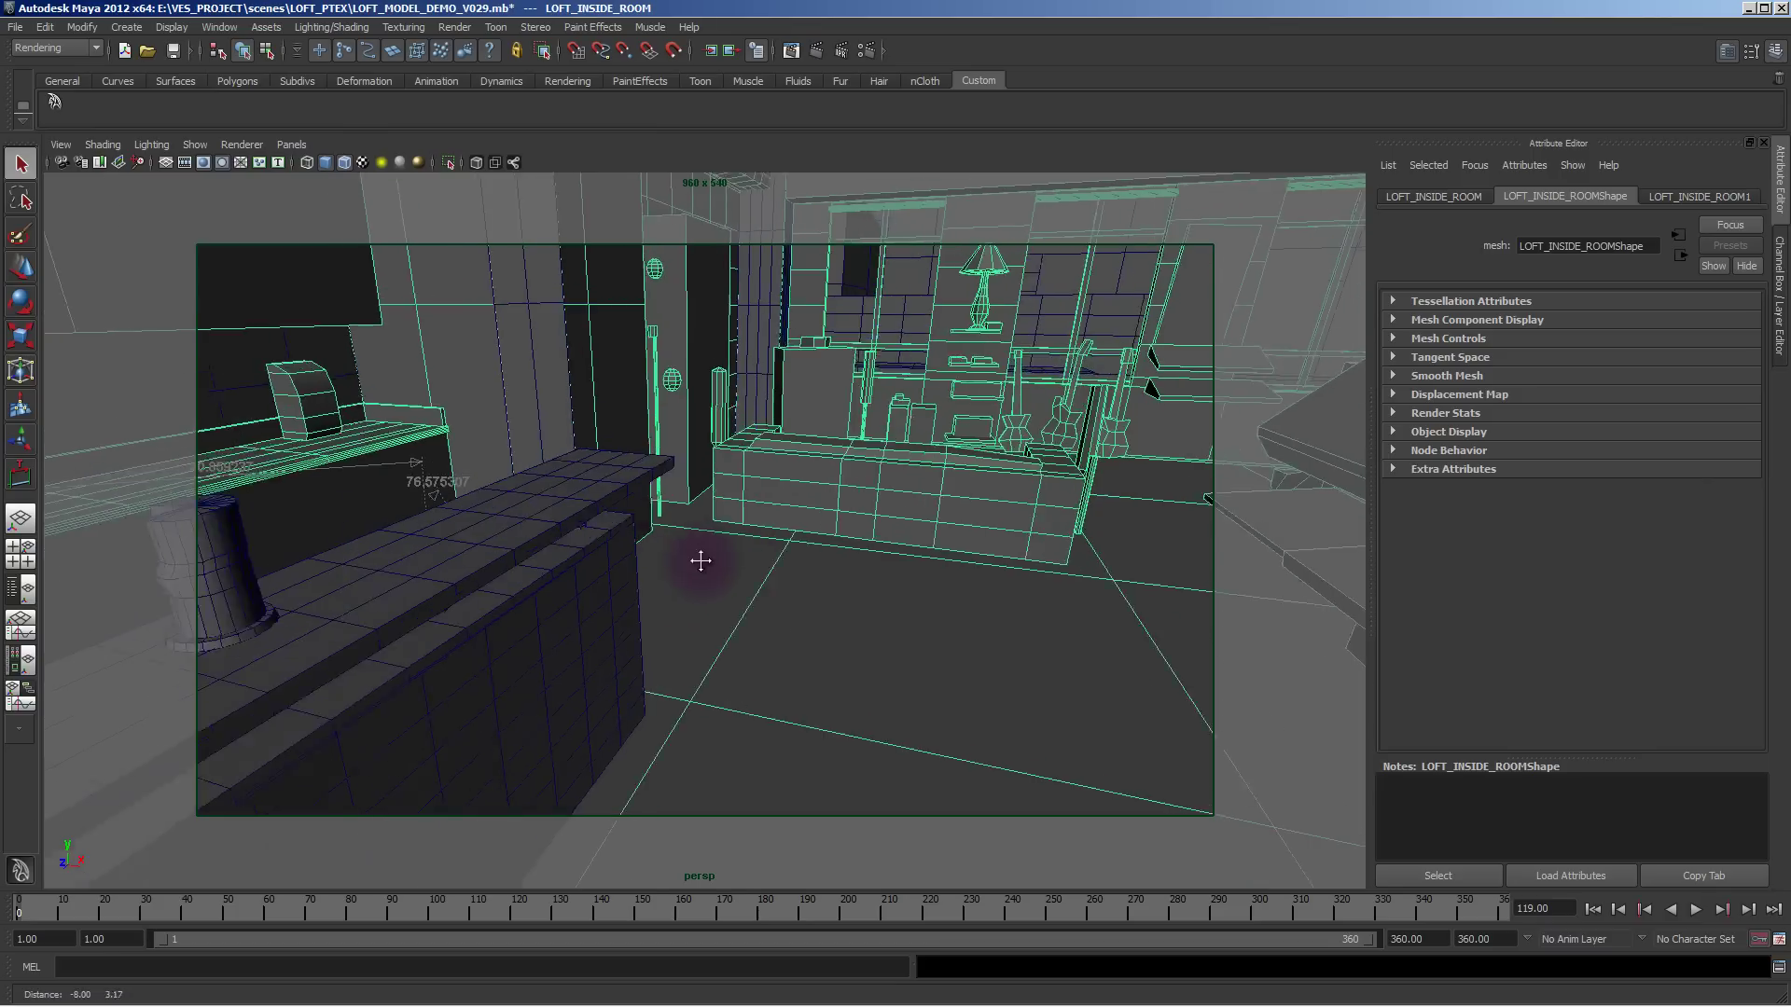
{"action": "left_click_drag", "start_coordinate": [701, 560], "coordinate": [406, 362], "text": "alt"}
Create a new camera, set its focal length to 24 and examine its film back settings.
{"action": "left_click", "coordinate": [126, 27]}
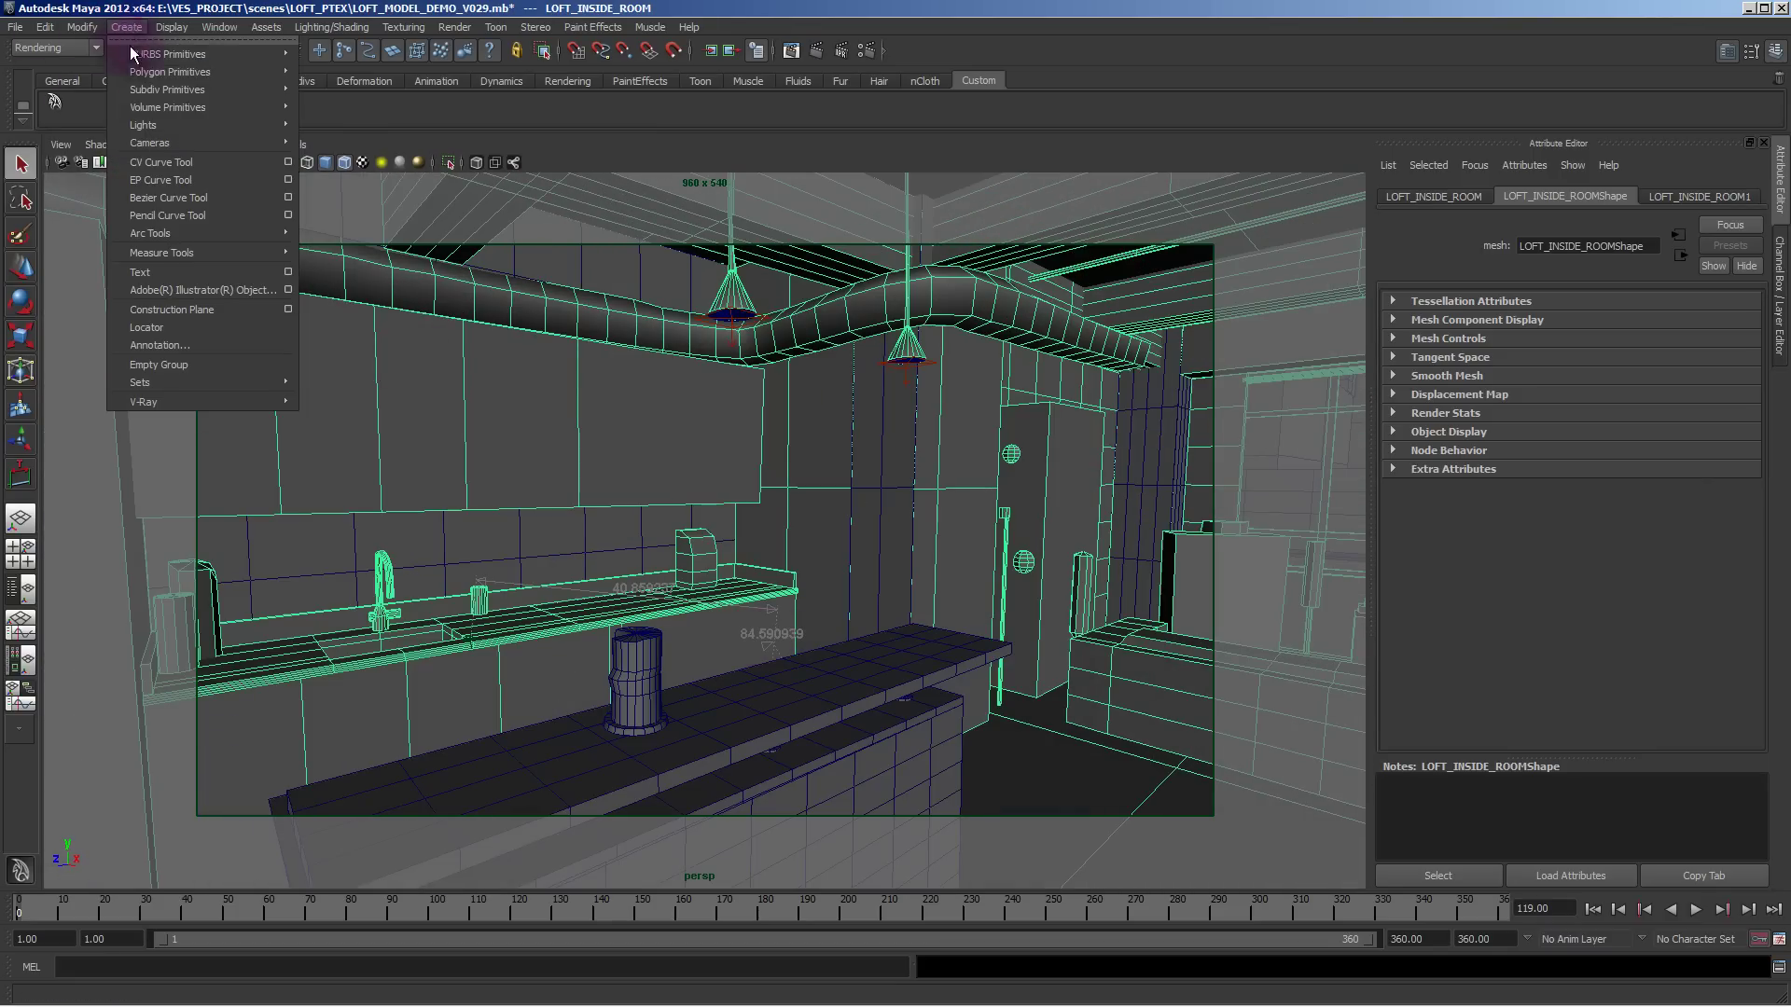
{"action": "mouse_move", "coordinate": [205, 142]}
{"action": "left_click", "coordinate": [338, 144]}
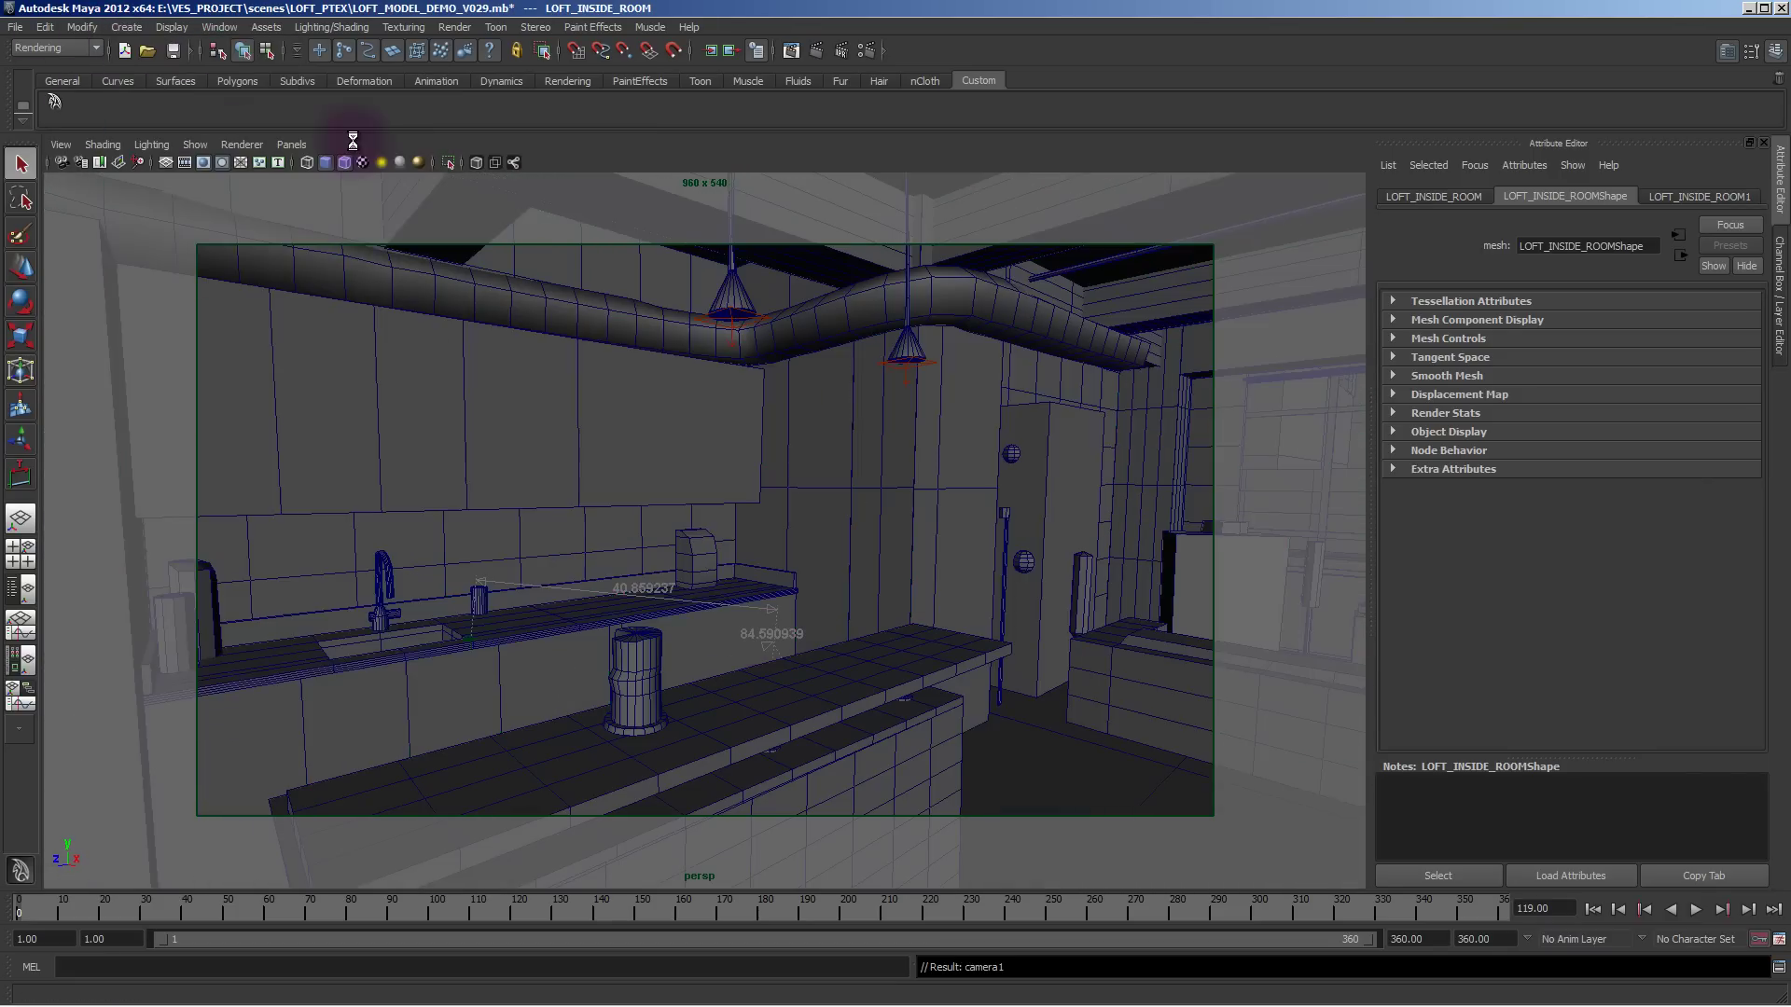
{"action": "left_click_drag", "start_coordinate": [653, 523], "coordinate": [872, 583], "text": "alt"}
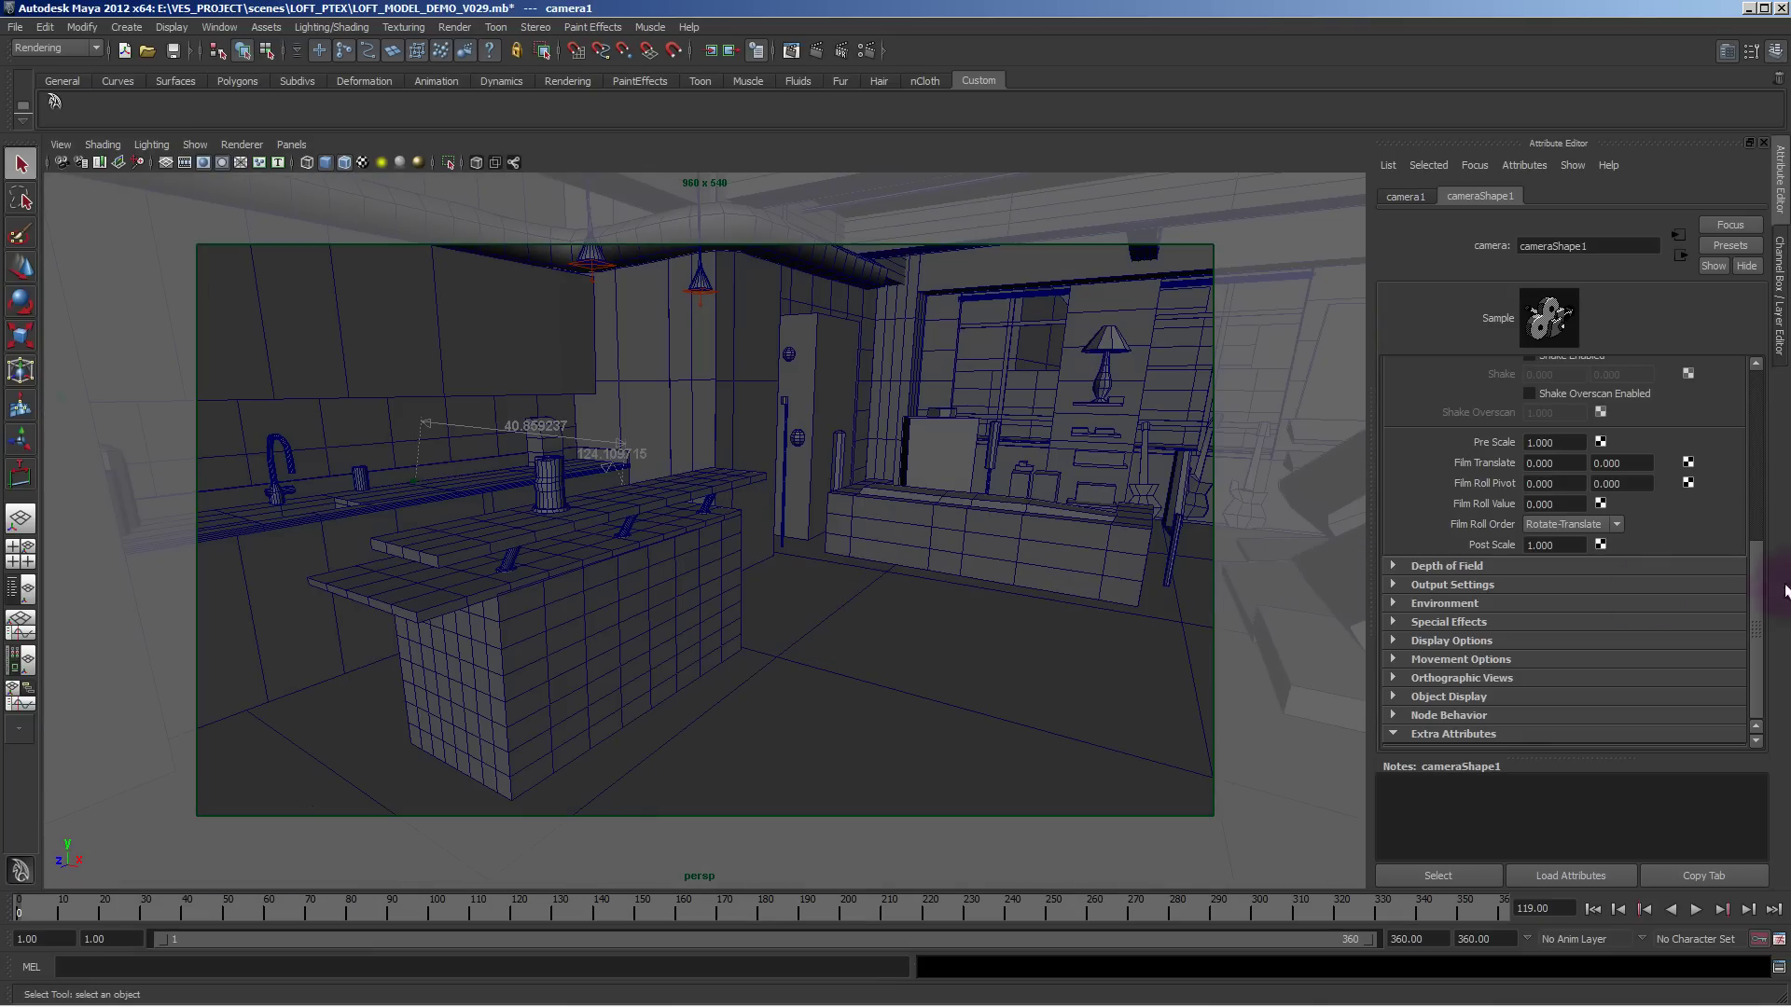
{"action": "left_click_drag", "start_coordinate": [1756, 598], "coordinate": [1754, 393]}
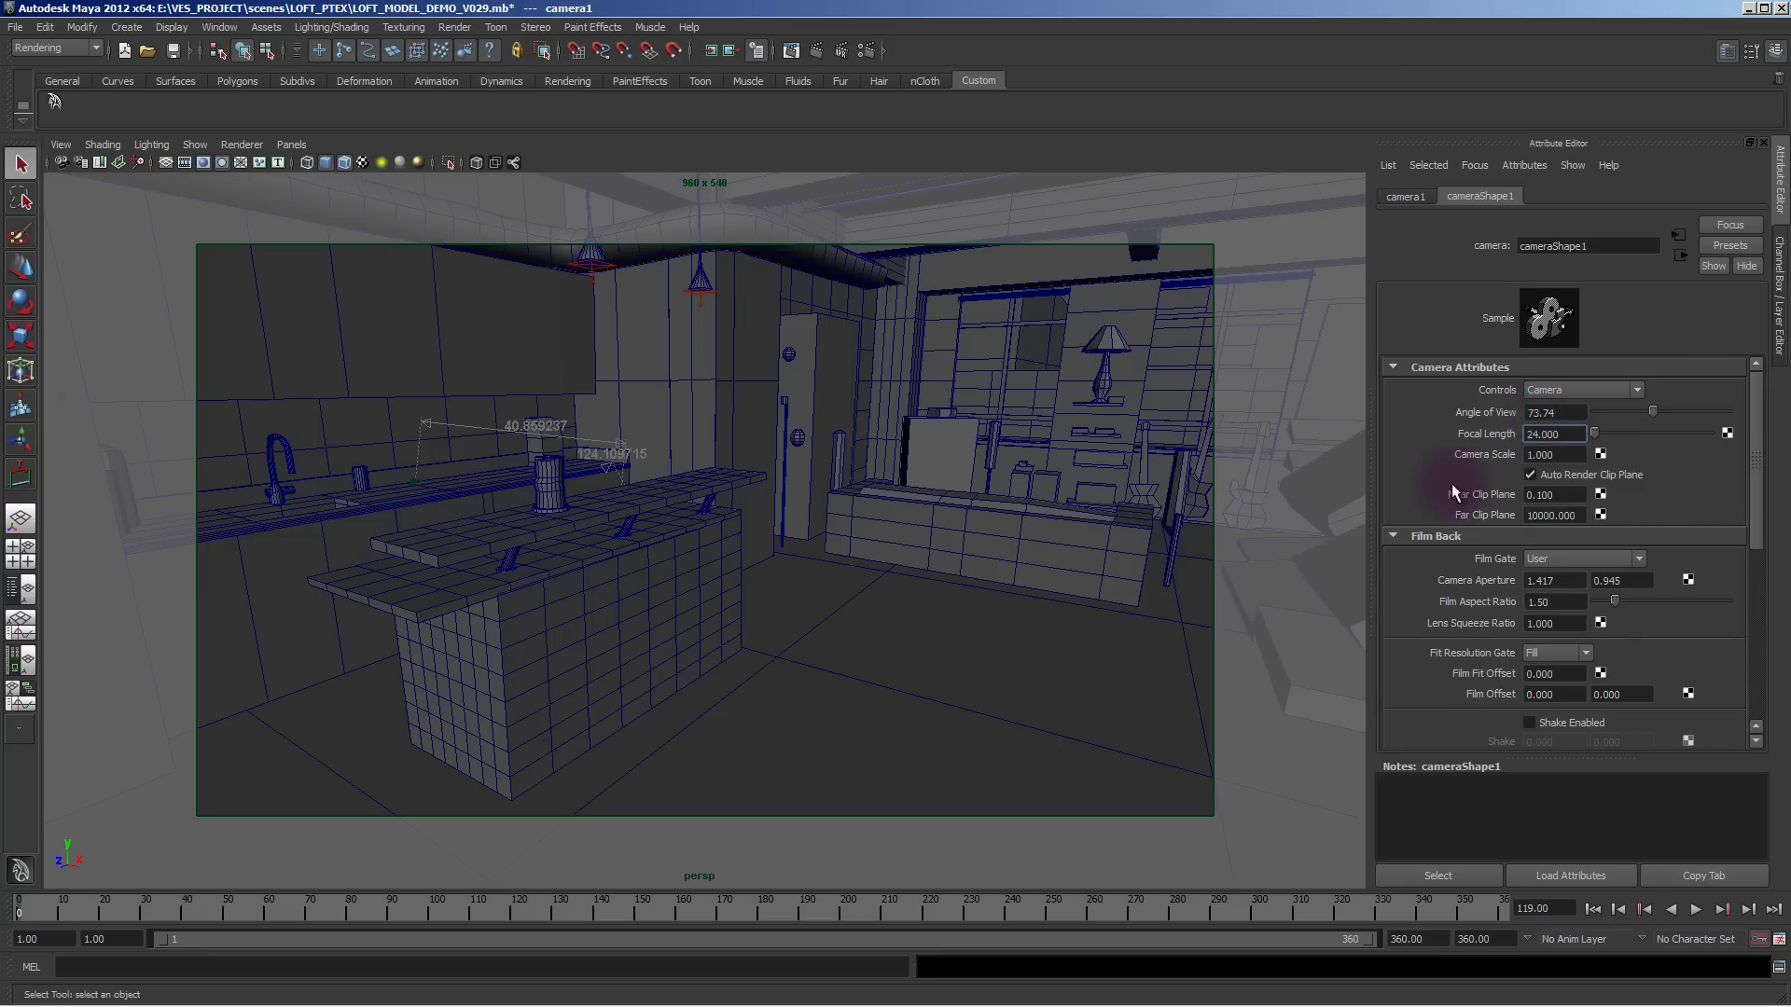
{"action": "scroll", "coordinate": [1451, 483], "scroll_direction": "down", "scroll_amount": 3}
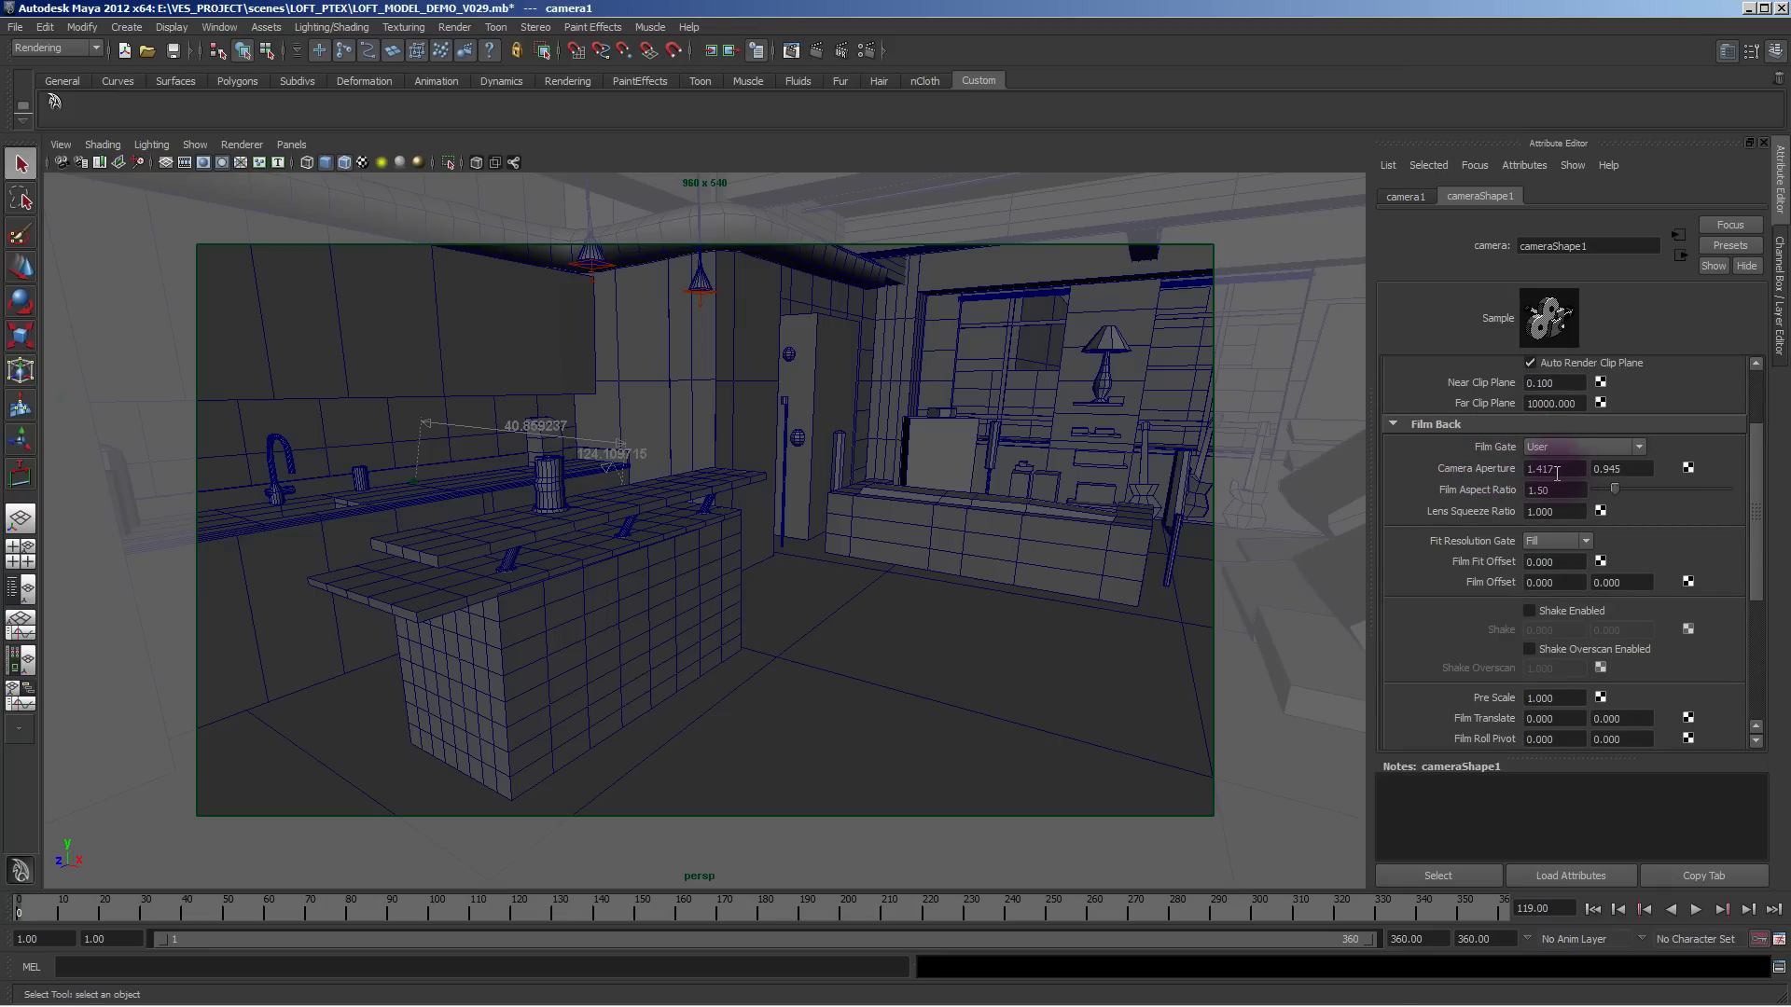
{"action": "left_click_drag", "start_coordinate": [683, 509], "coordinate": [686, 535], "text": "alt"}
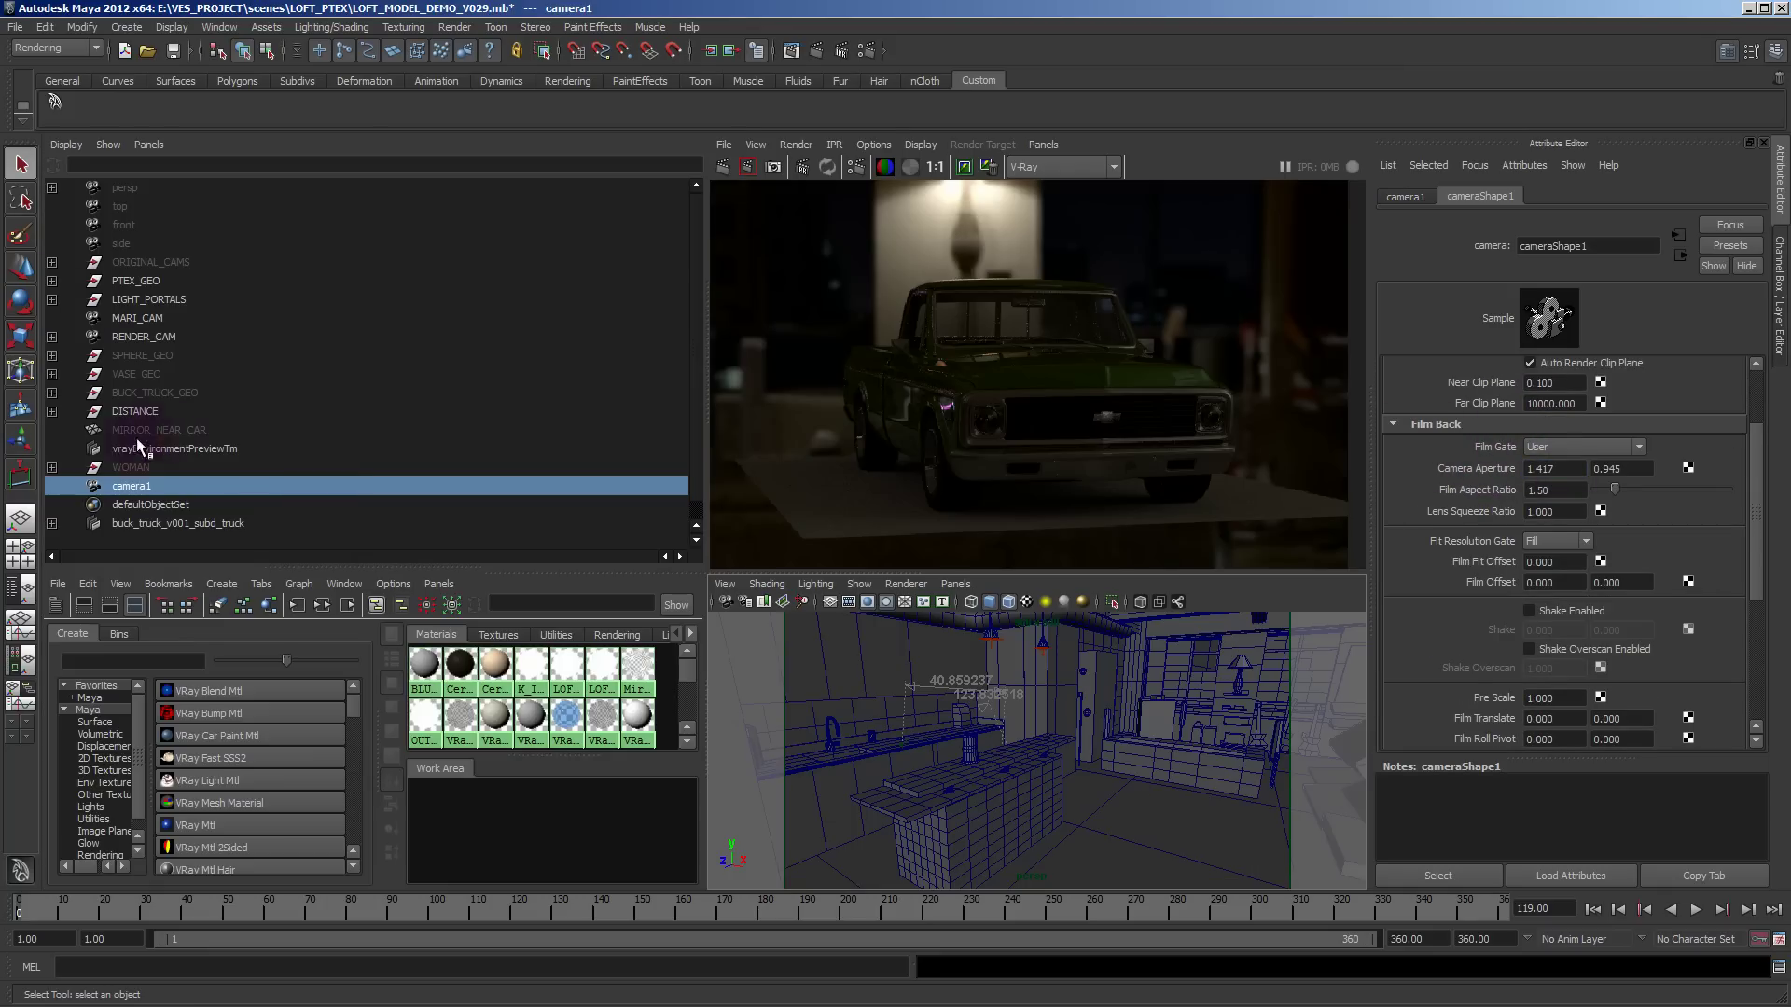
Expand the original cameras group in the Outliner and examine the camera aperture of CAM_276.
{"action": "left_click", "coordinate": [52, 262]}
{"action": "left_click", "coordinate": [153, 373]}
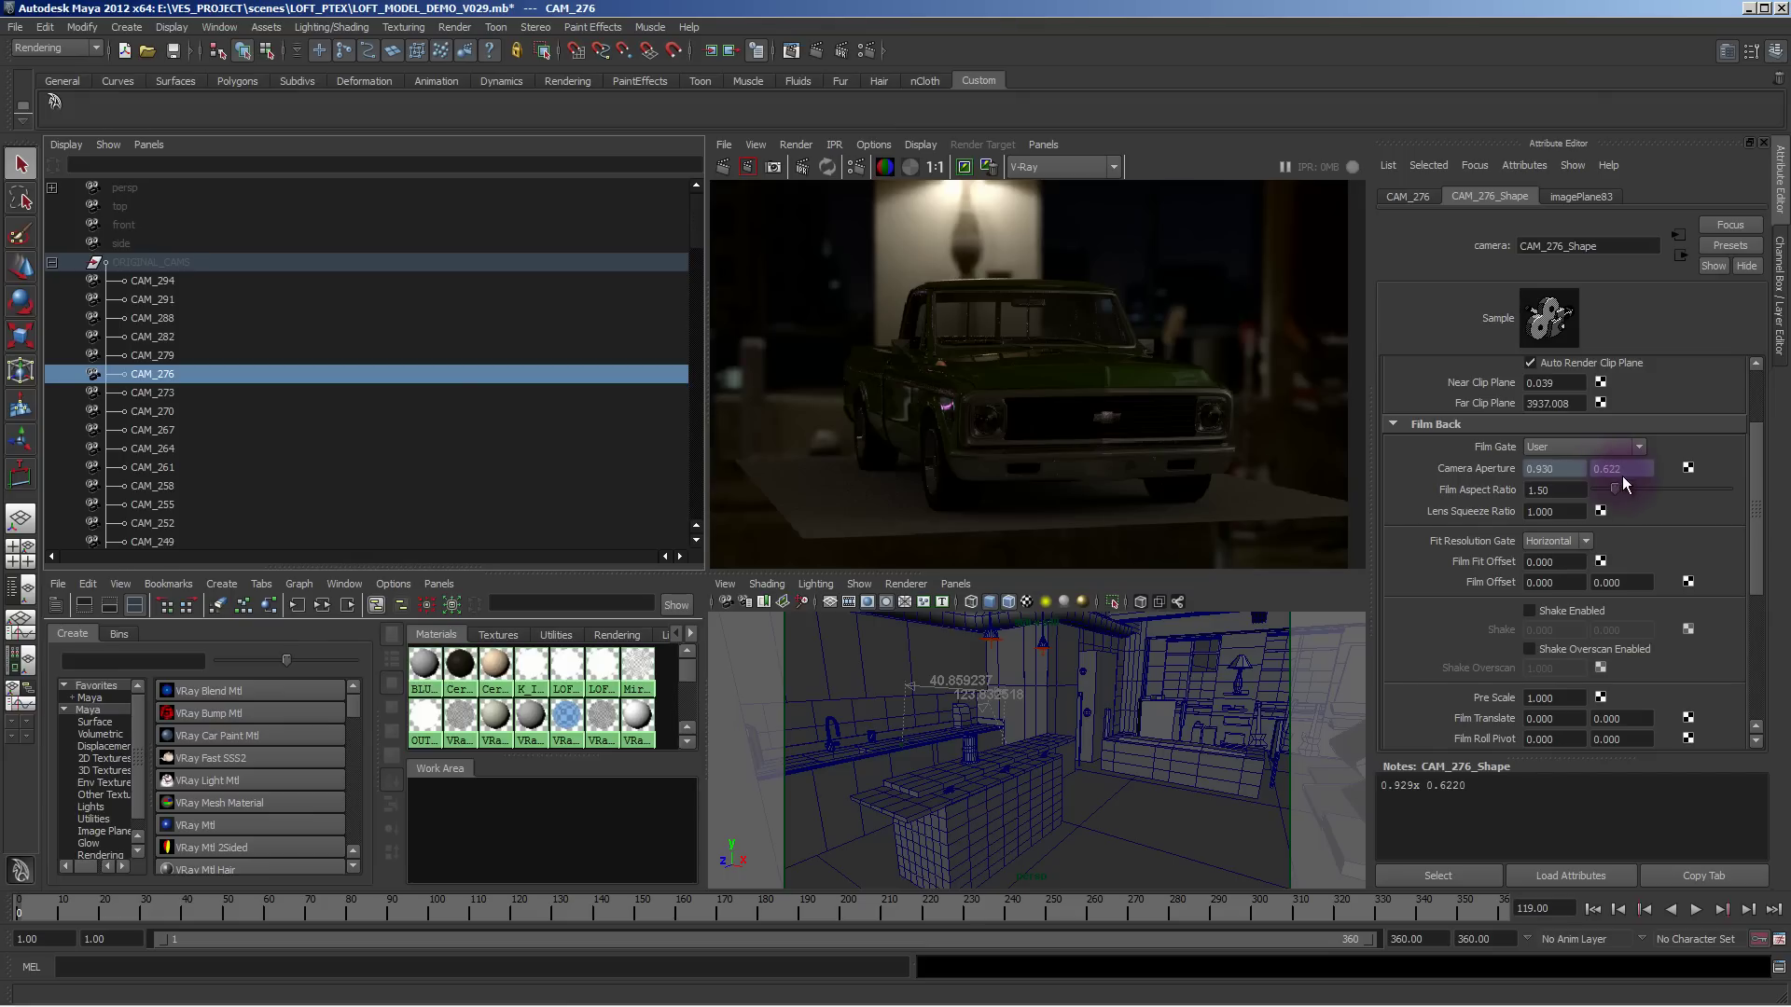
{"action": "scroll", "coordinate": [196, 380], "scroll_direction": "down", "scroll_amount": 10}
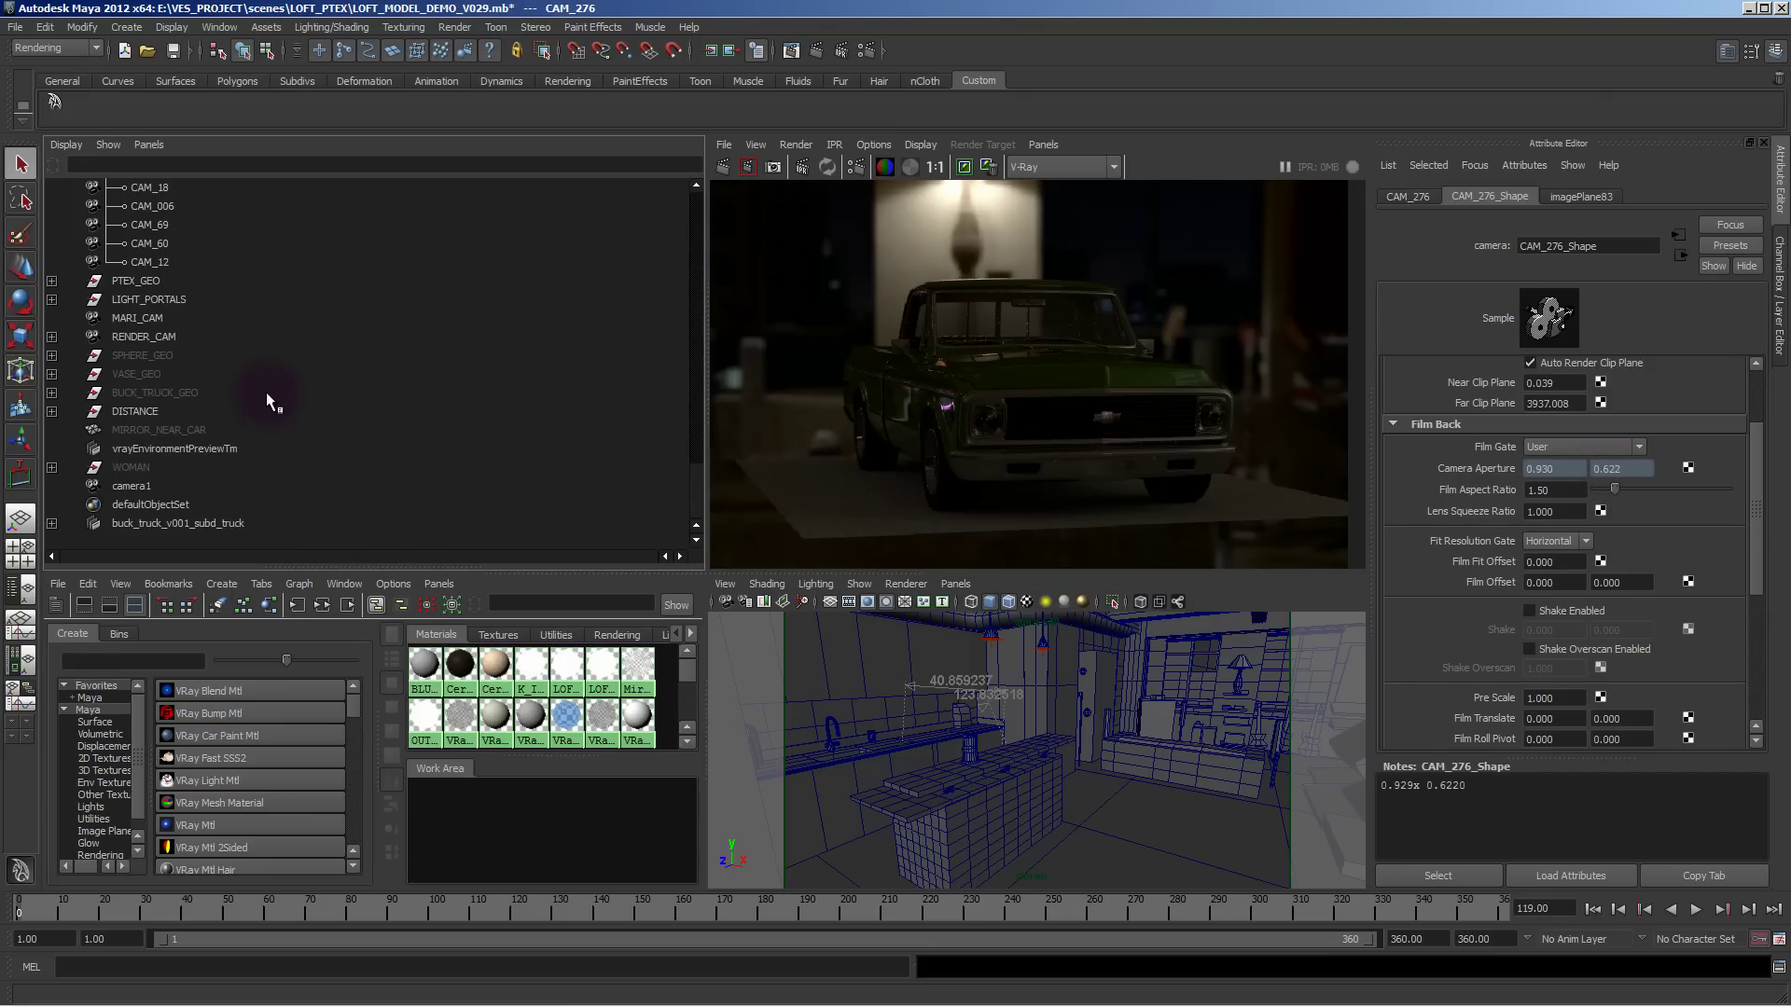
Compare the default camera aperture of camera1 with the matched cameras and delete camera1.
{"action": "left_click", "coordinate": [133, 485]}
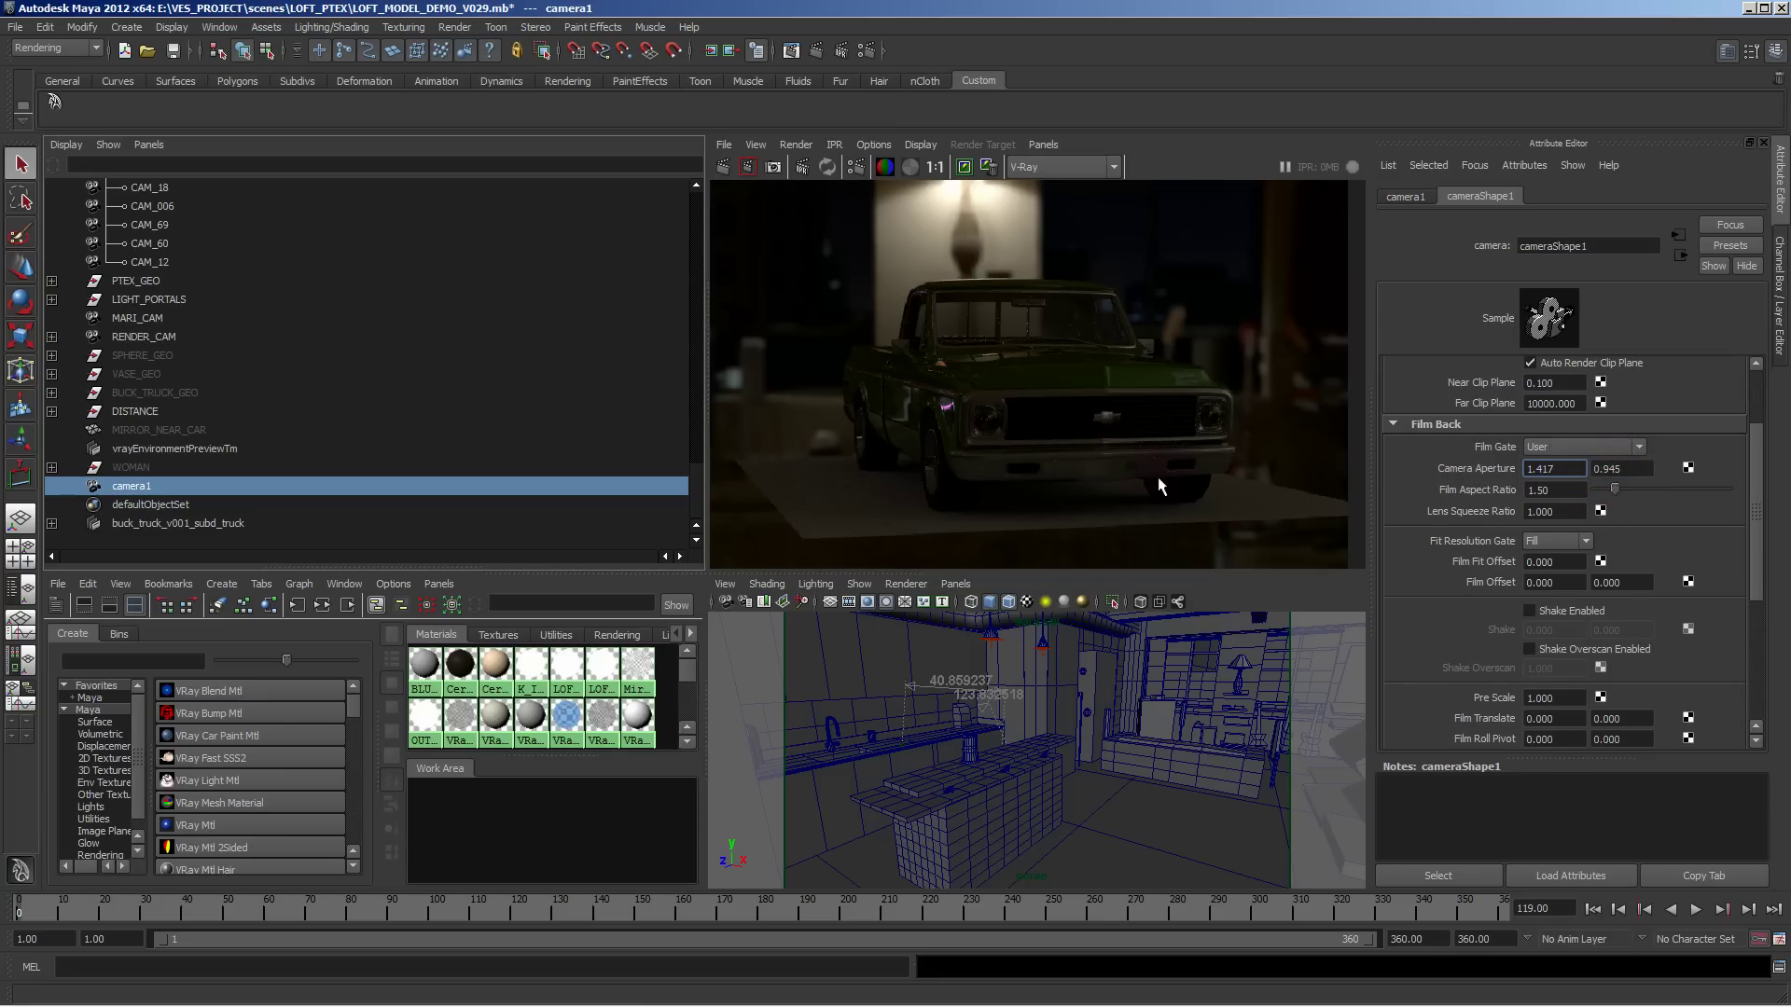
{"action": "scroll", "coordinate": [1549, 448], "scroll_direction": "up", "scroll_amount": 3}
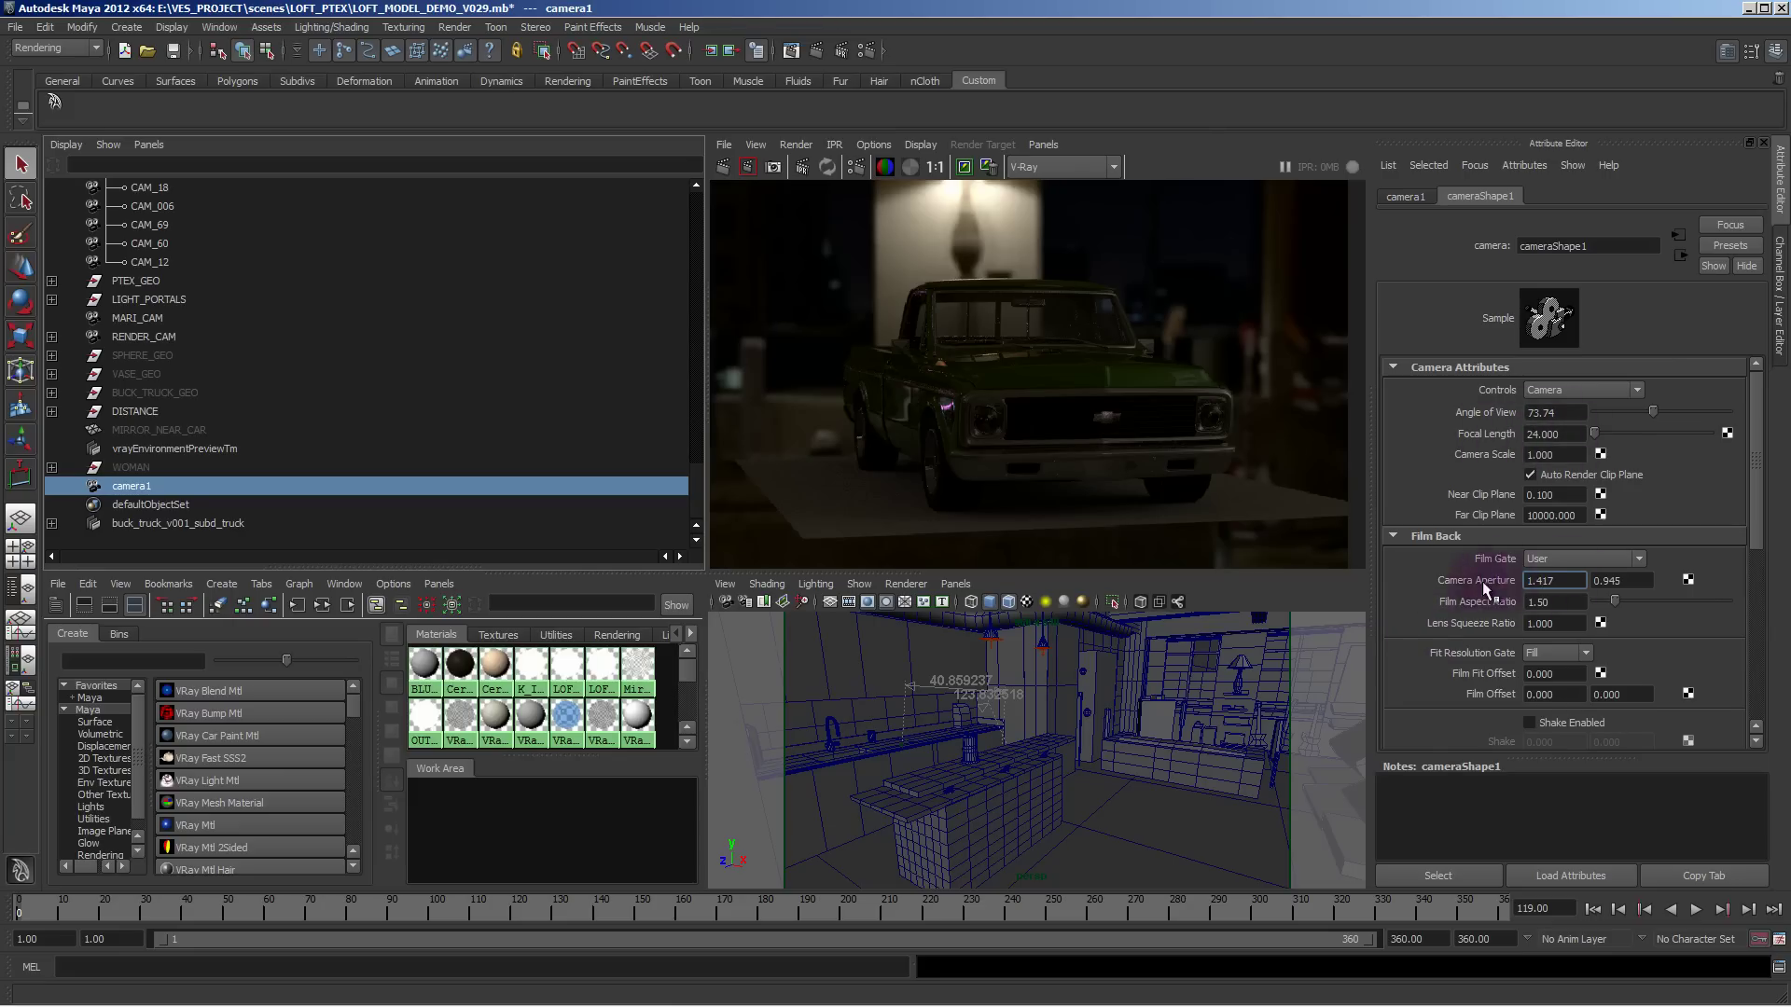
{"action": "left_click", "coordinate": [140, 485]}
Select several matched cameras, including CAM_183 and CAM_213, to examine their focal length and camera aperture.
{"action": "scroll", "coordinate": [215, 434], "scroll_direction": "up", "scroll_amount": 6}
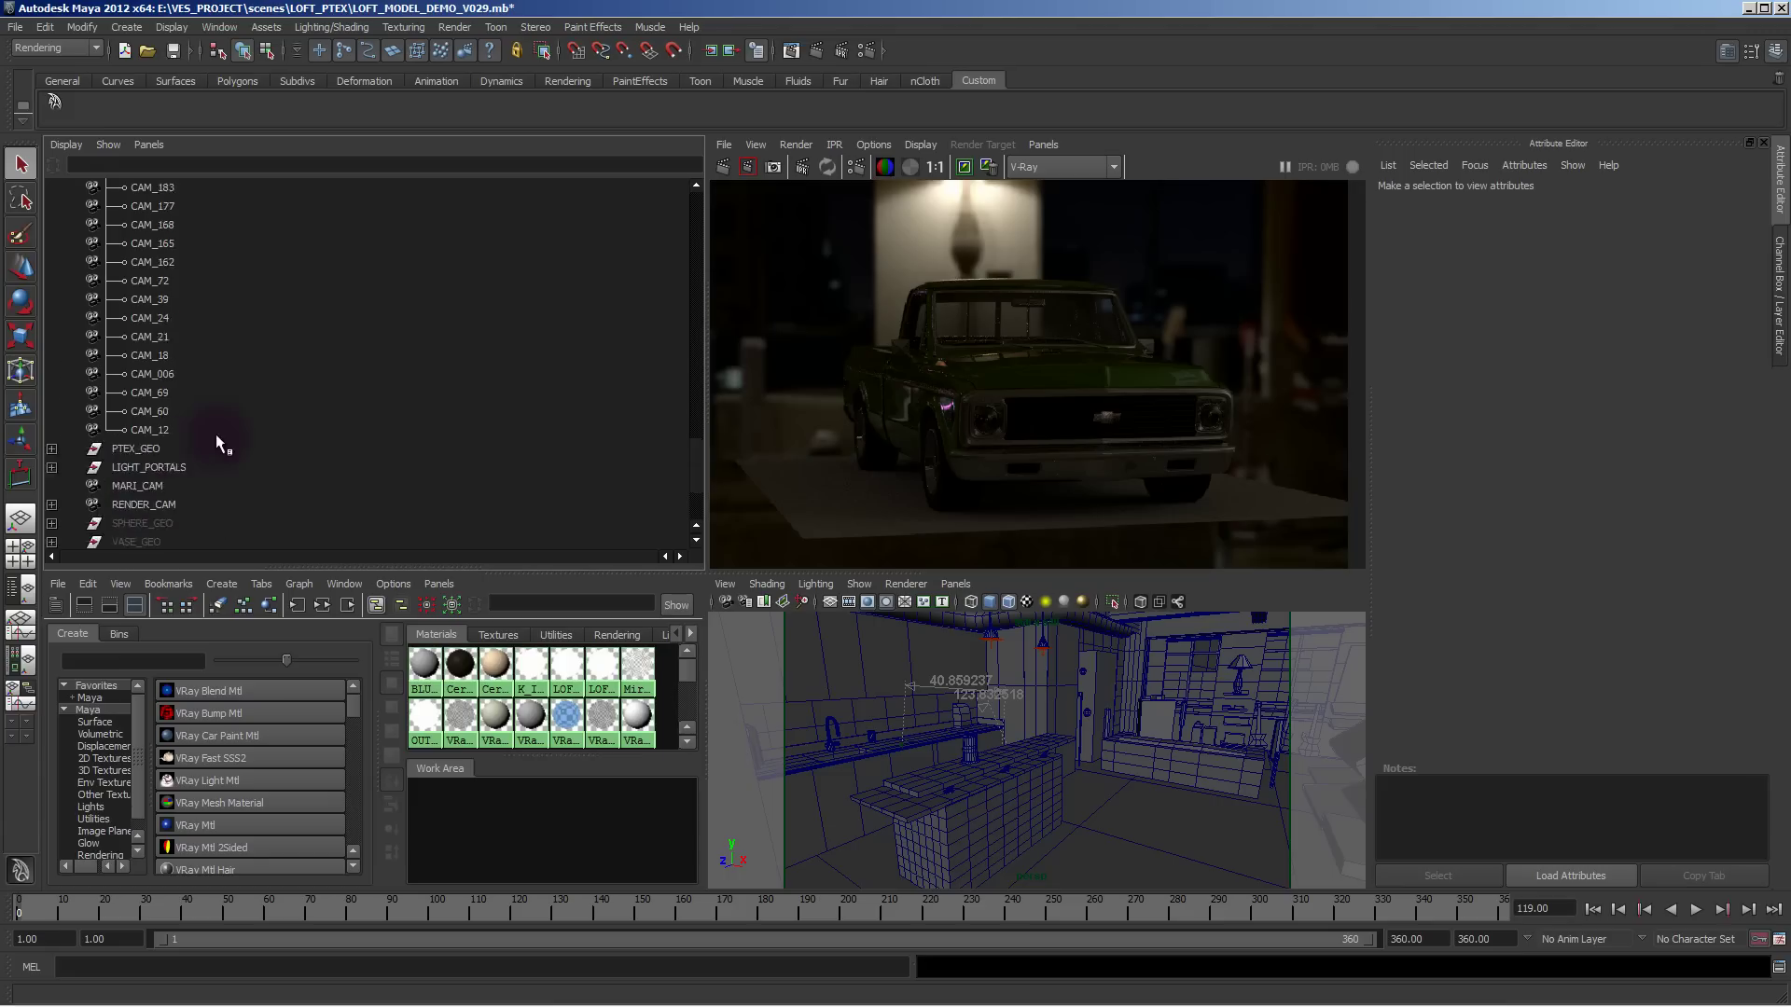
{"action": "left_click", "coordinate": [165, 355]}
{"action": "left_click", "coordinate": [164, 296]}
{"action": "left_click", "coordinate": [162, 281]}
{"action": "left_click", "coordinate": [166, 337]}
{"action": "left_click", "coordinate": [174, 262]}
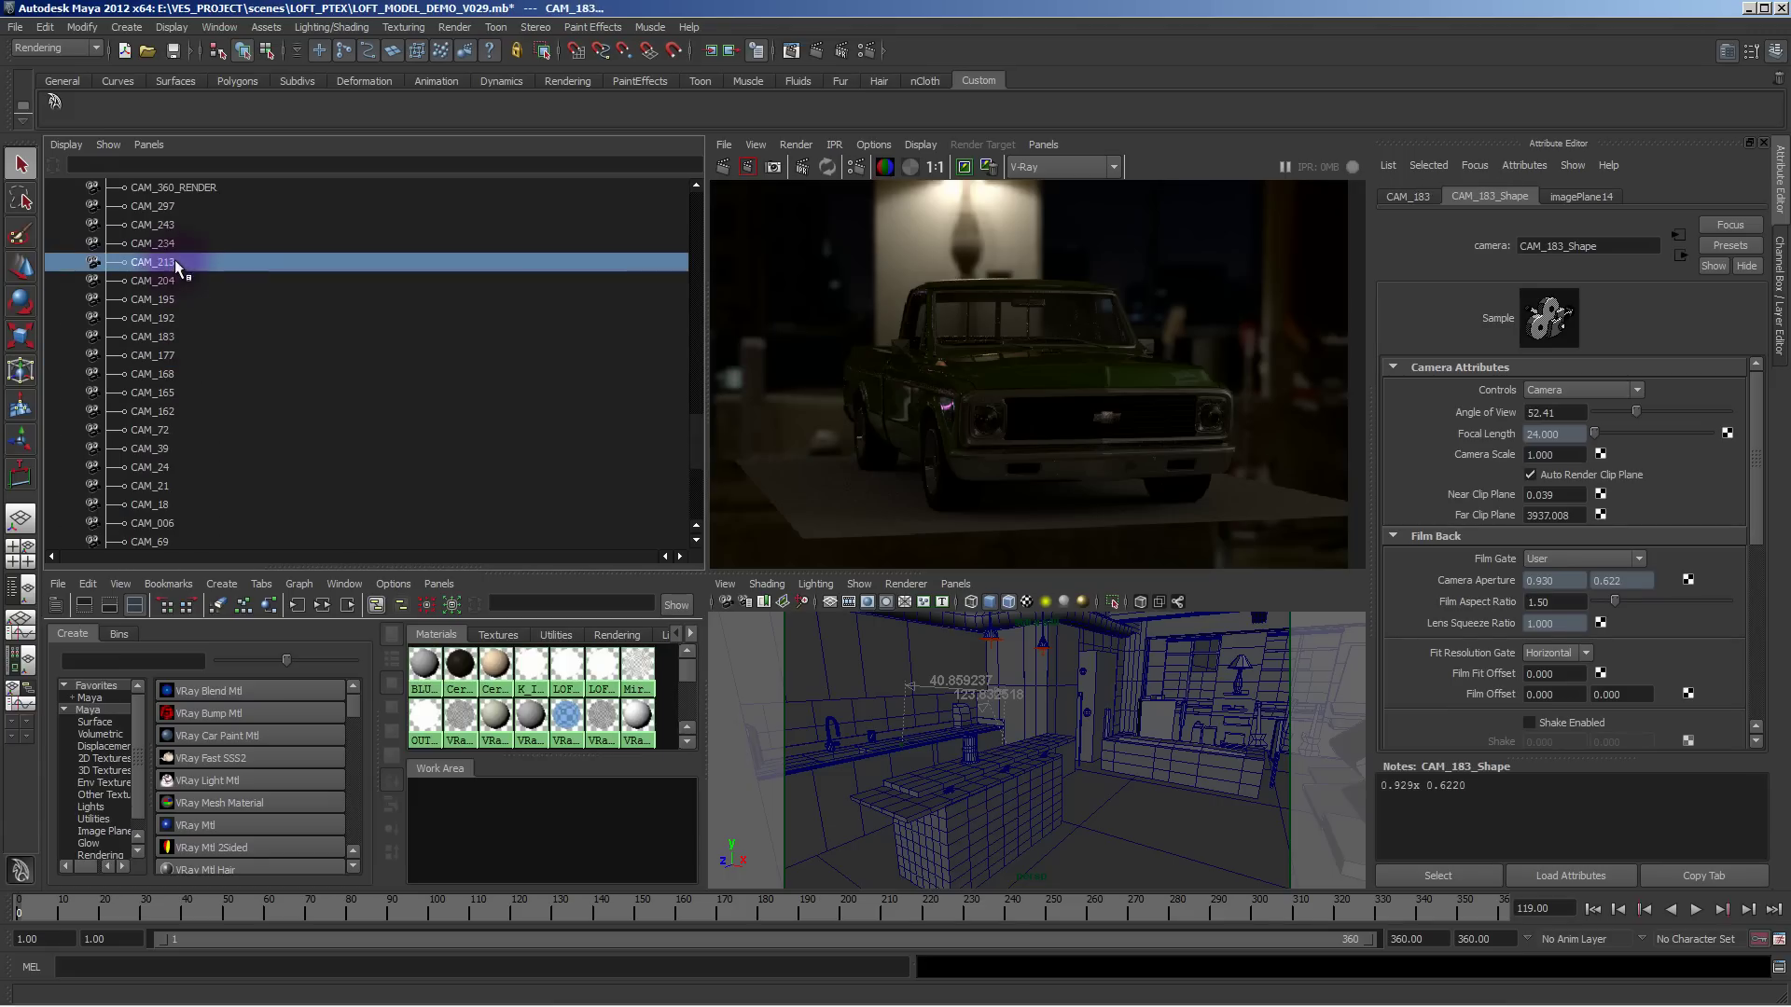
Check the focal length and camera aperture of CAM_297 and CAM_003, and enlarge the Outliner to full size.
{"action": "scroll", "coordinate": [176, 363], "scroll_direction": "up", "scroll_amount": 4}
{"action": "left_click", "coordinate": [185, 504]}
{"action": "scroll", "coordinate": [222, 429], "scroll_direction": "down", "scroll_amount": 4}
{"action": "scroll", "coordinate": [209, 403], "scroll_direction": "up", "scroll_amount": 6}
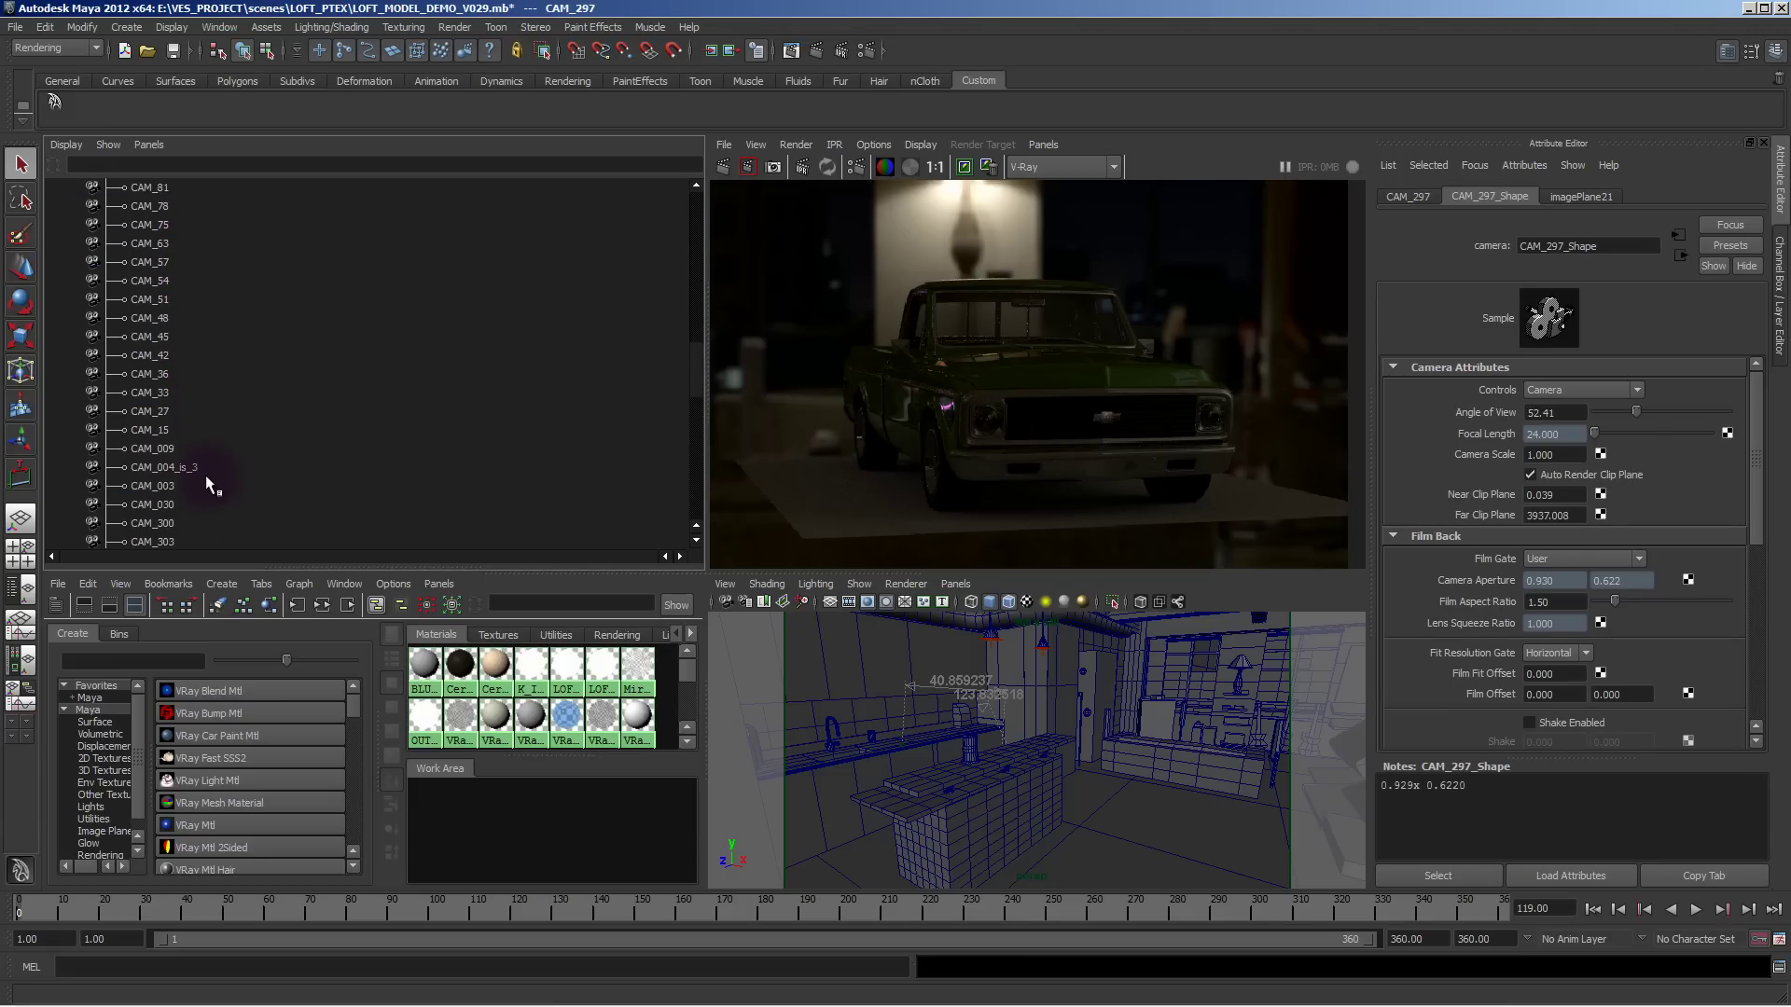
{"action": "left_click", "coordinate": [206, 484]}
{"action": "scroll", "coordinate": [212, 392], "scroll_direction": "down", "scroll_amount": 2}
{"action": "scroll", "coordinate": [210, 383], "scroll_direction": "down", "scroll_amount": 5}
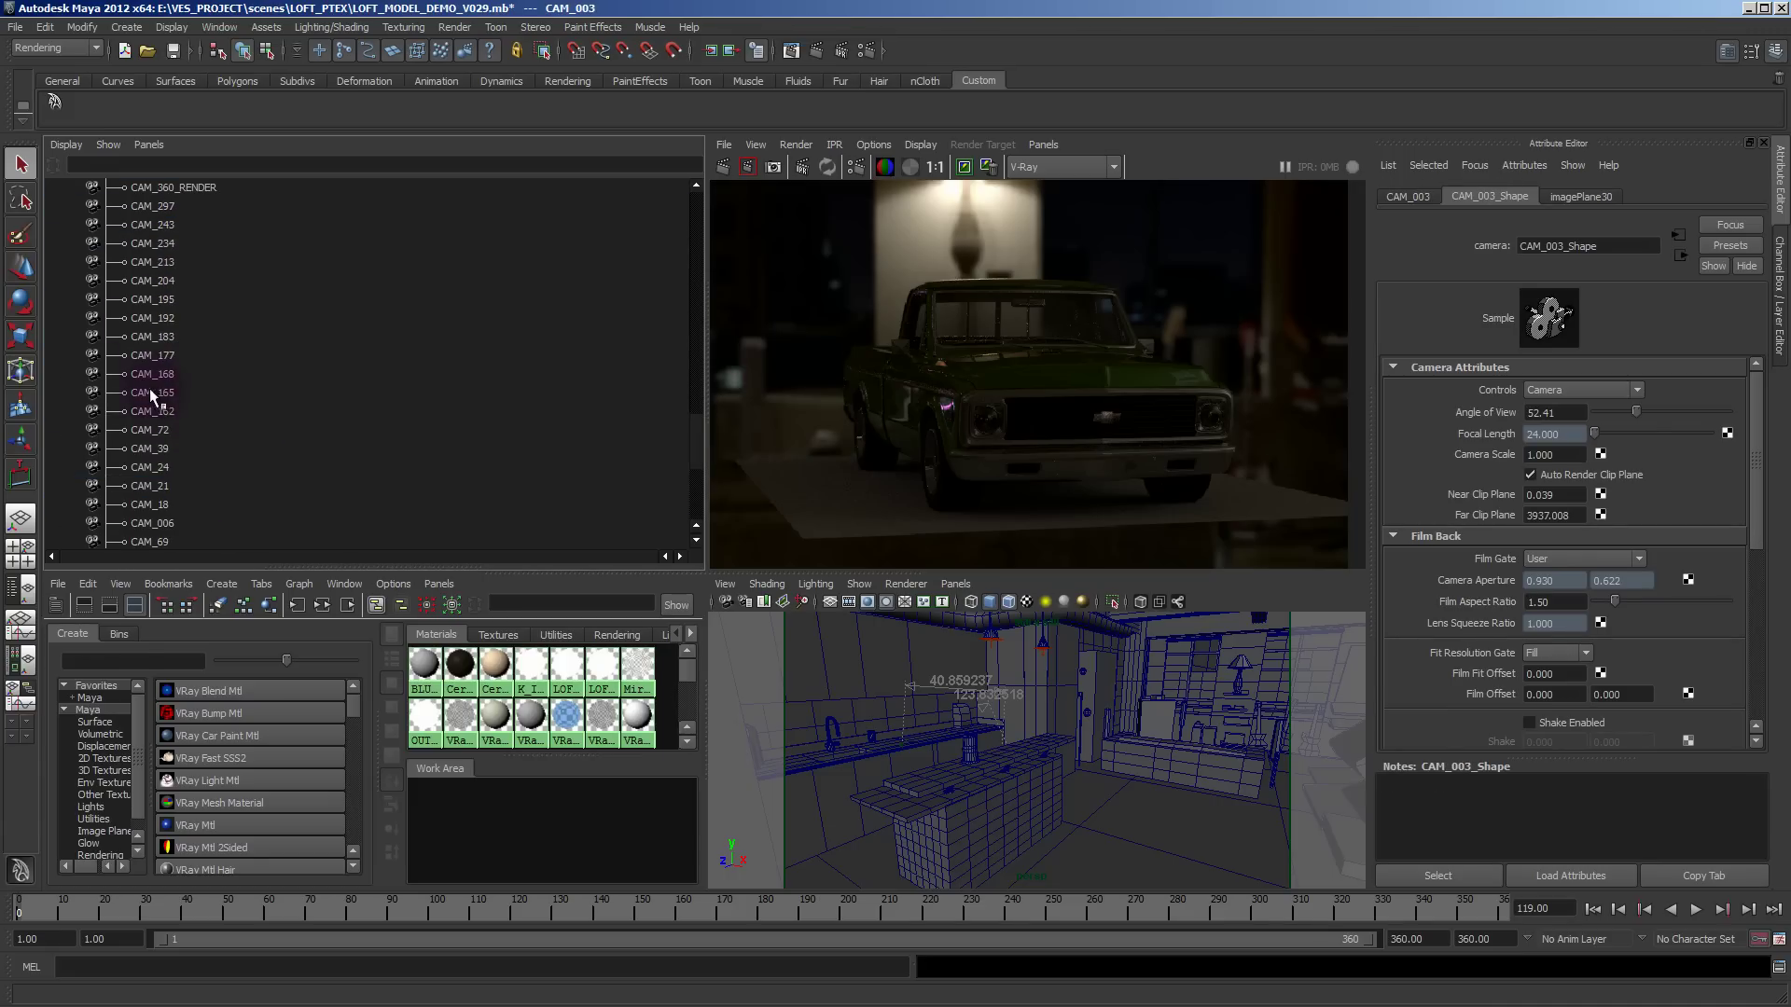
{"action": "key", "text": "space"}
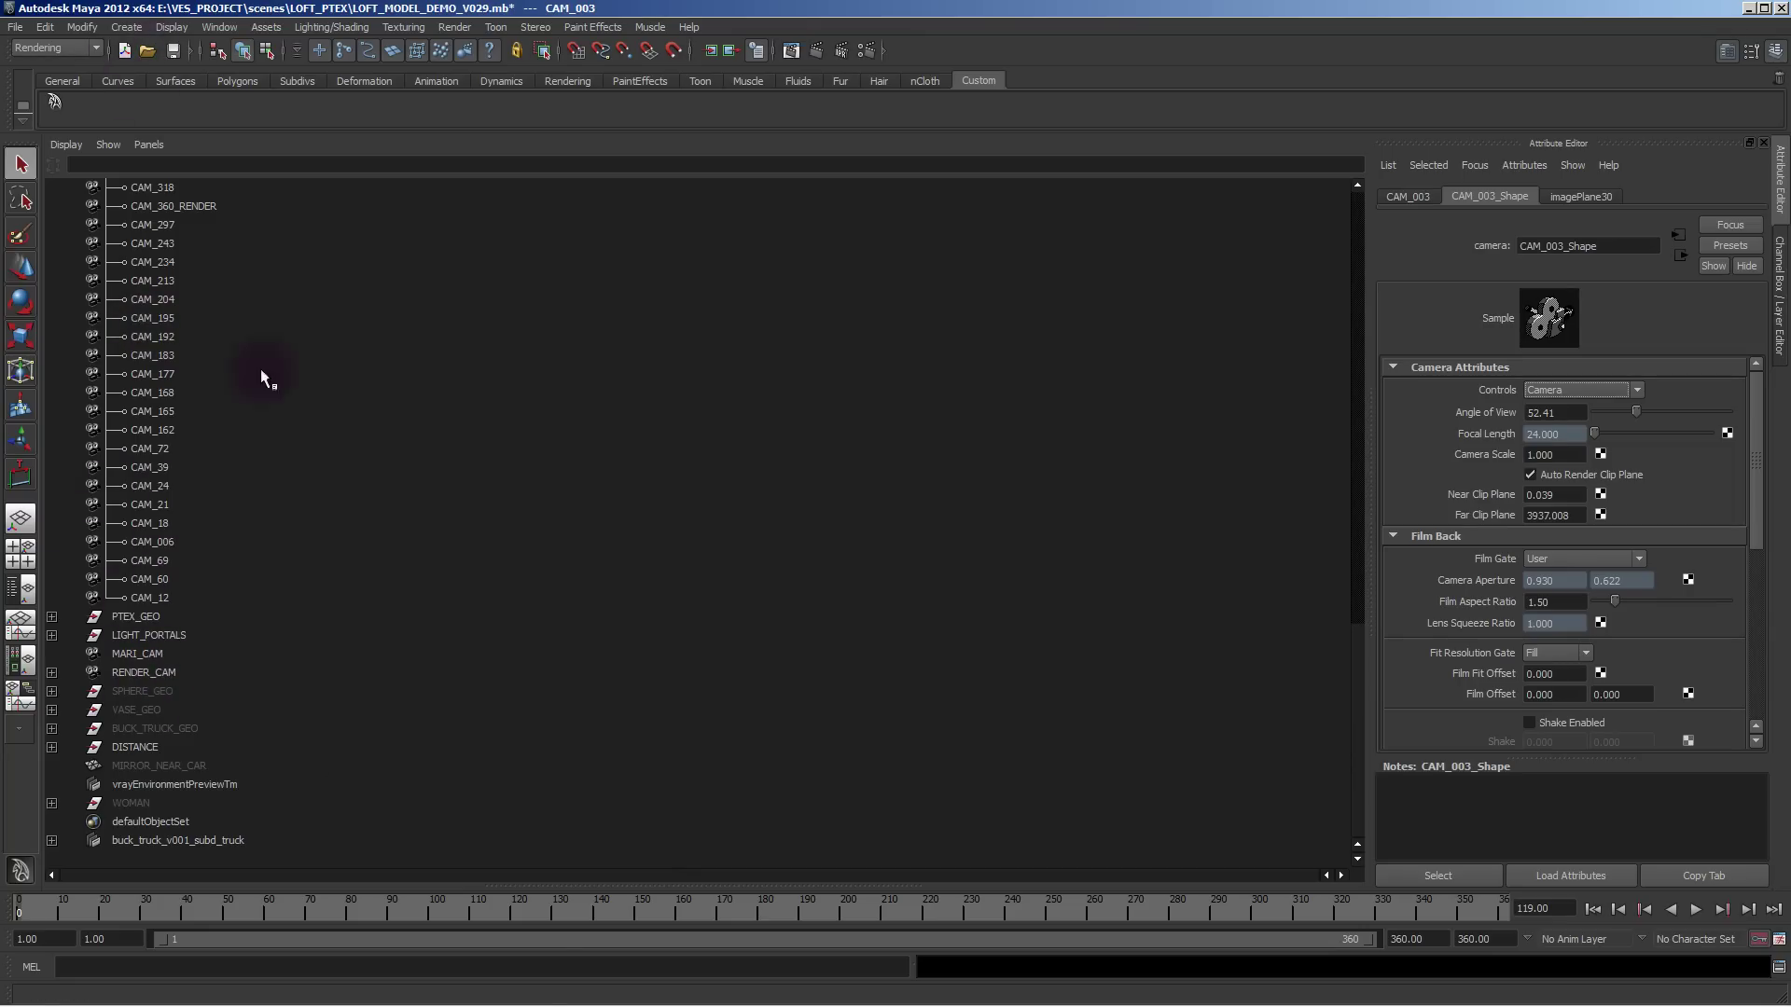
Check the focal length and camera aperture of CAM_60, CAM_300 and CAM_303, and enlarge the persp view.
{"action": "left_click", "coordinate": [162, 580]}
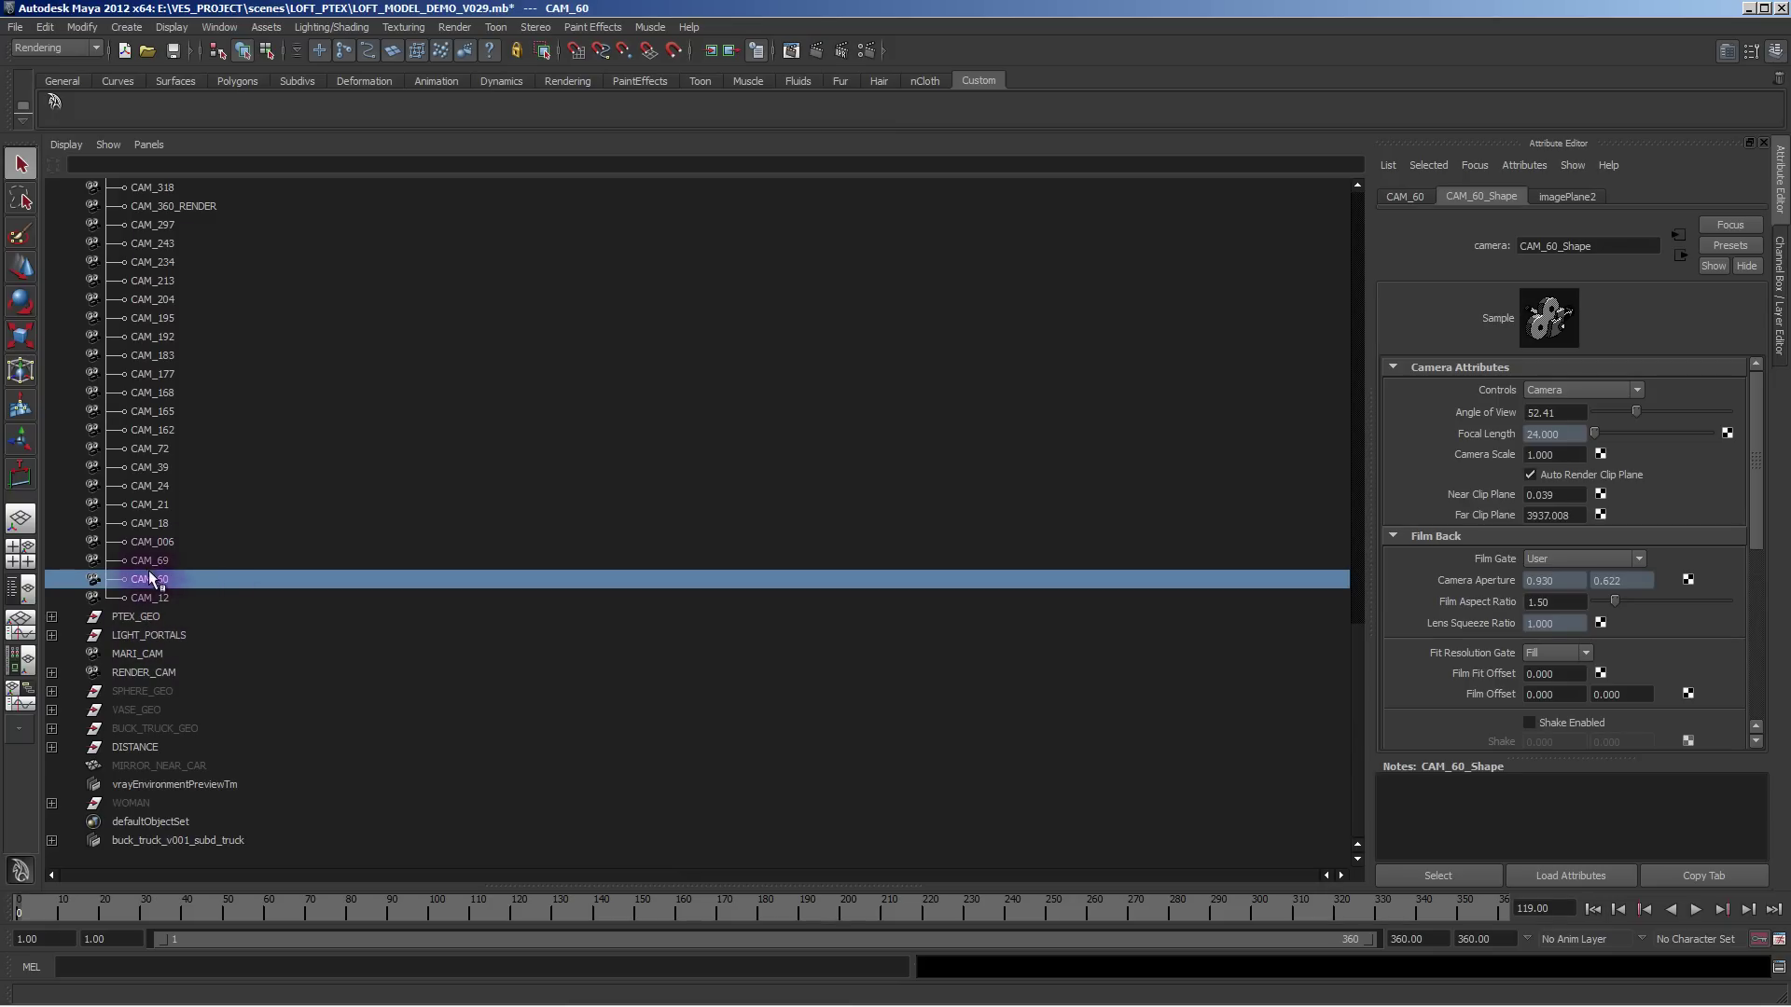
{"action": "scroll", "coordinate": [147, 559], "scroll_direction": "up", "scroll_amount": 5}
{"action": "left_click", "coordinate": [140, 394]}
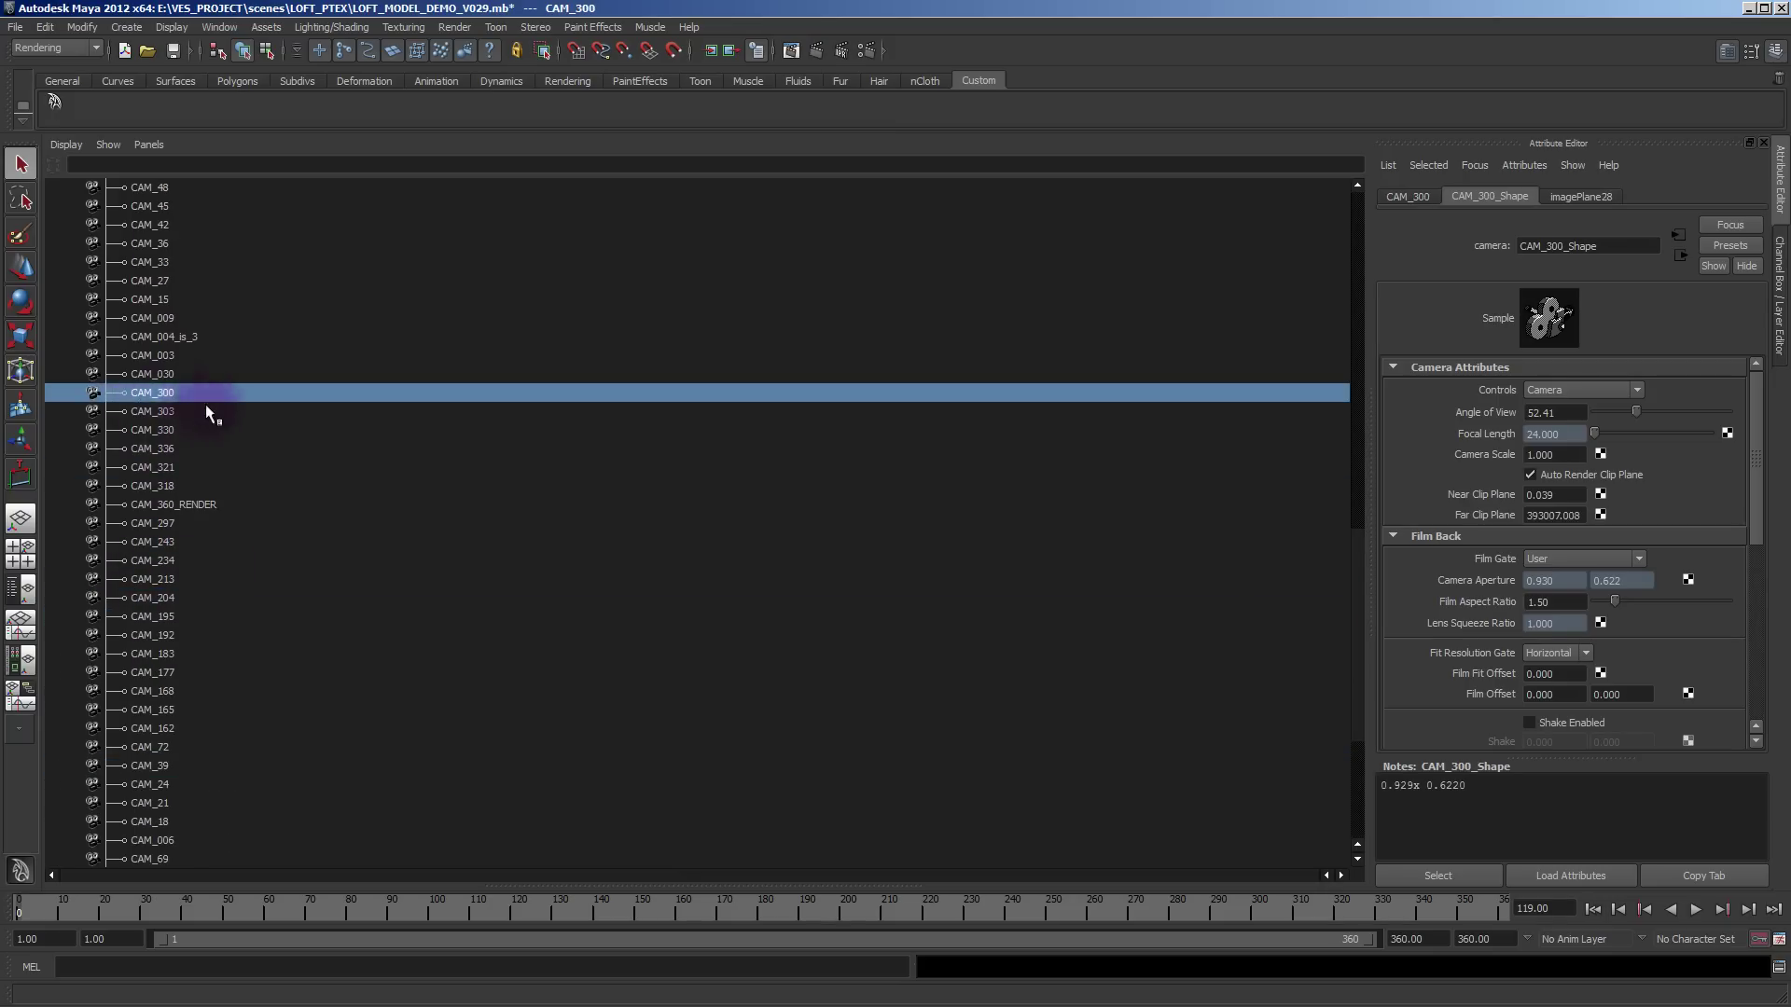
{"action": "key", "text": "space"}
{"action": "left_click", "coordinate": [161, 414]}
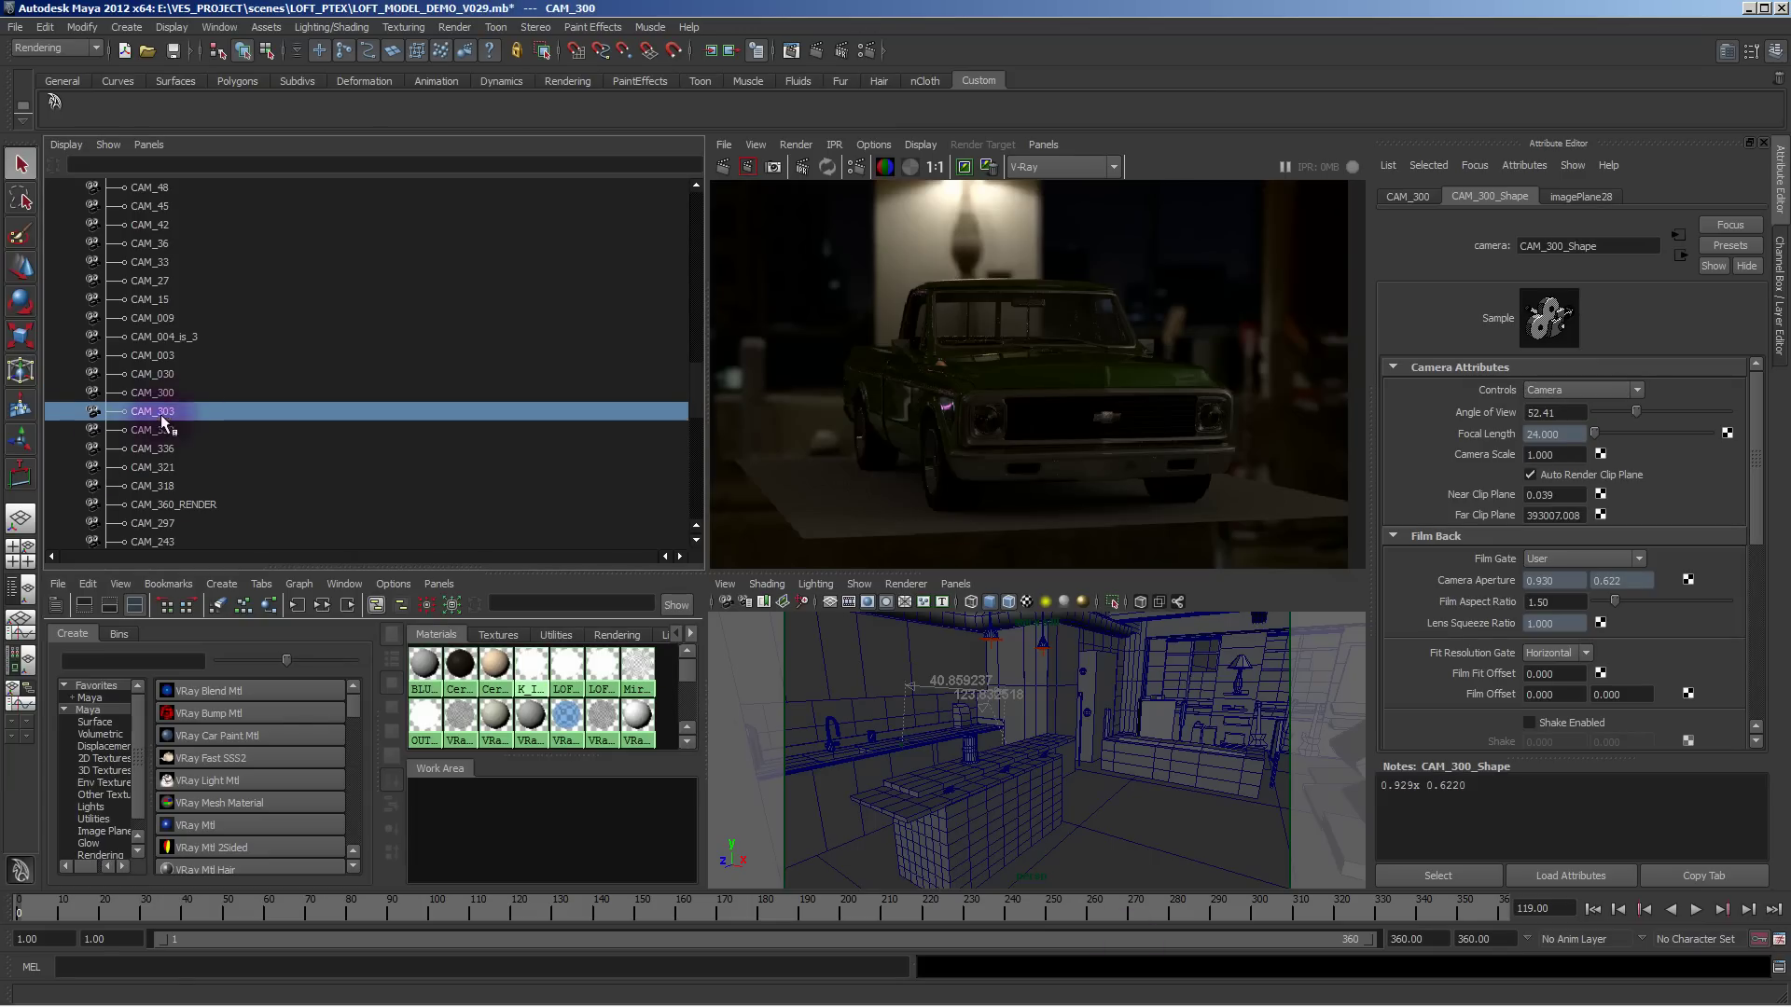
{"action": "key", "text": "w"}
{"action": "key", "text": "space"}
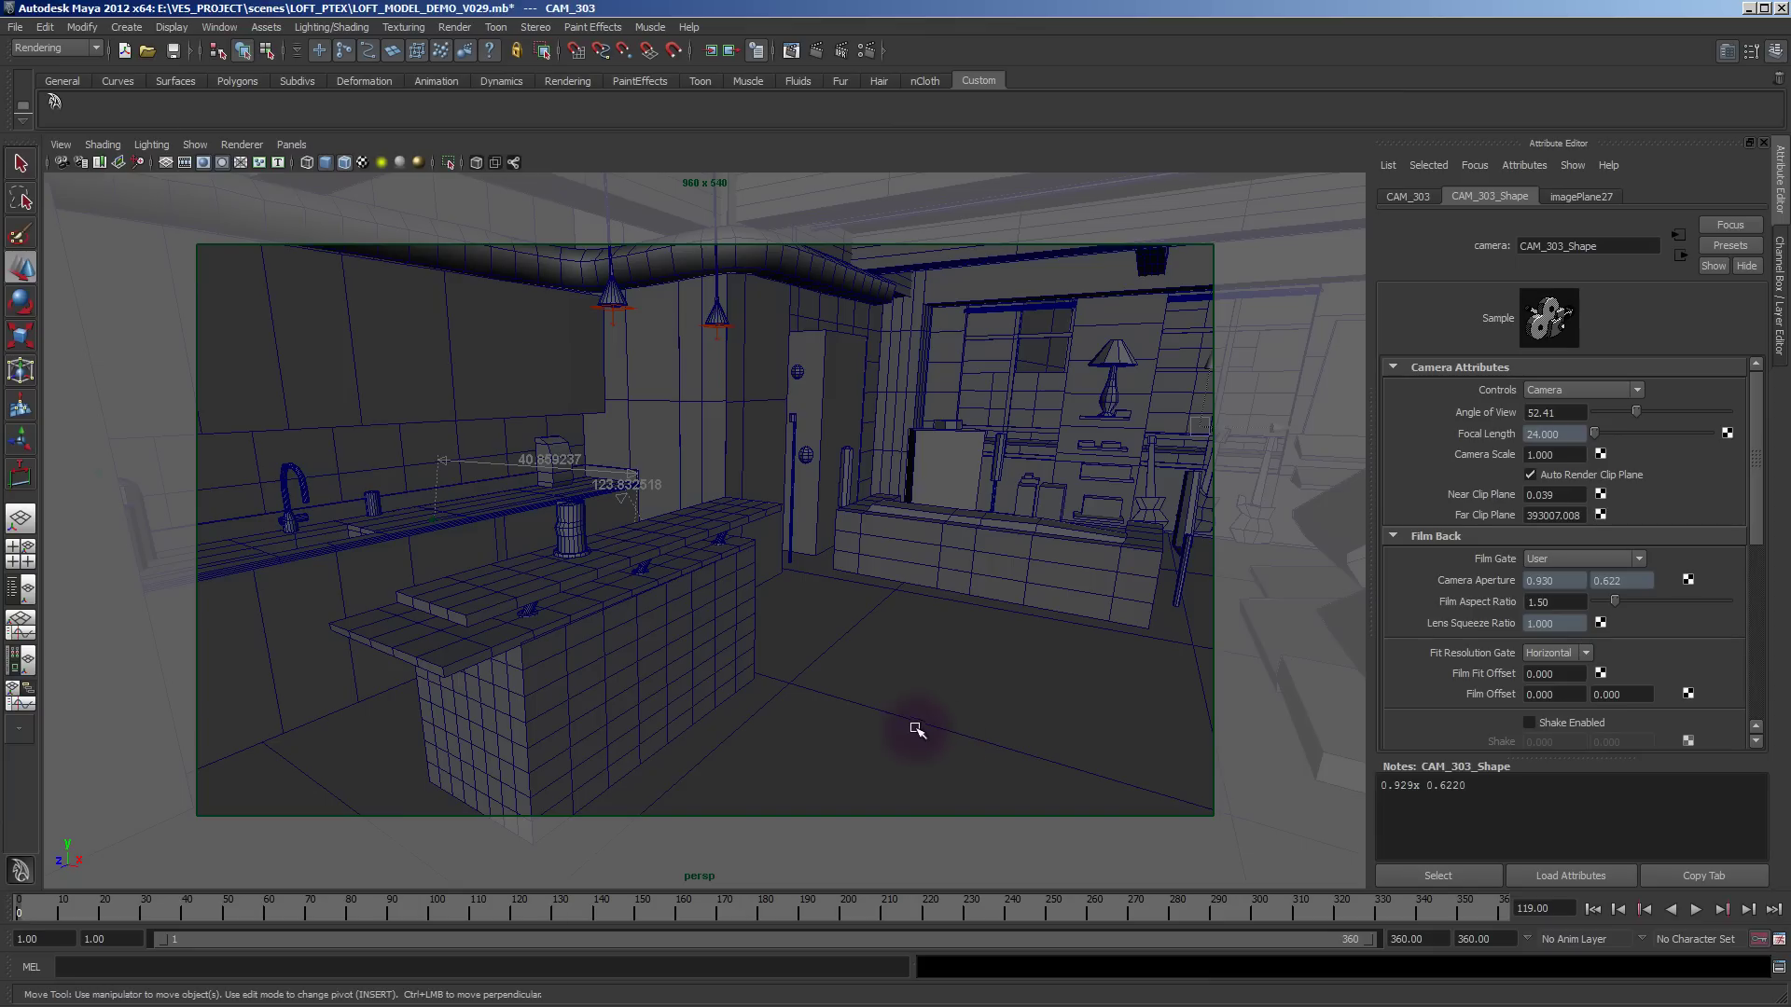
Select CAM_003 in the full-size Outliner and display its transform and camera values in the Channel Box.
{"action": "key", "text": "space"}
{"action": "left_click", "coordinate": [171, 354]}
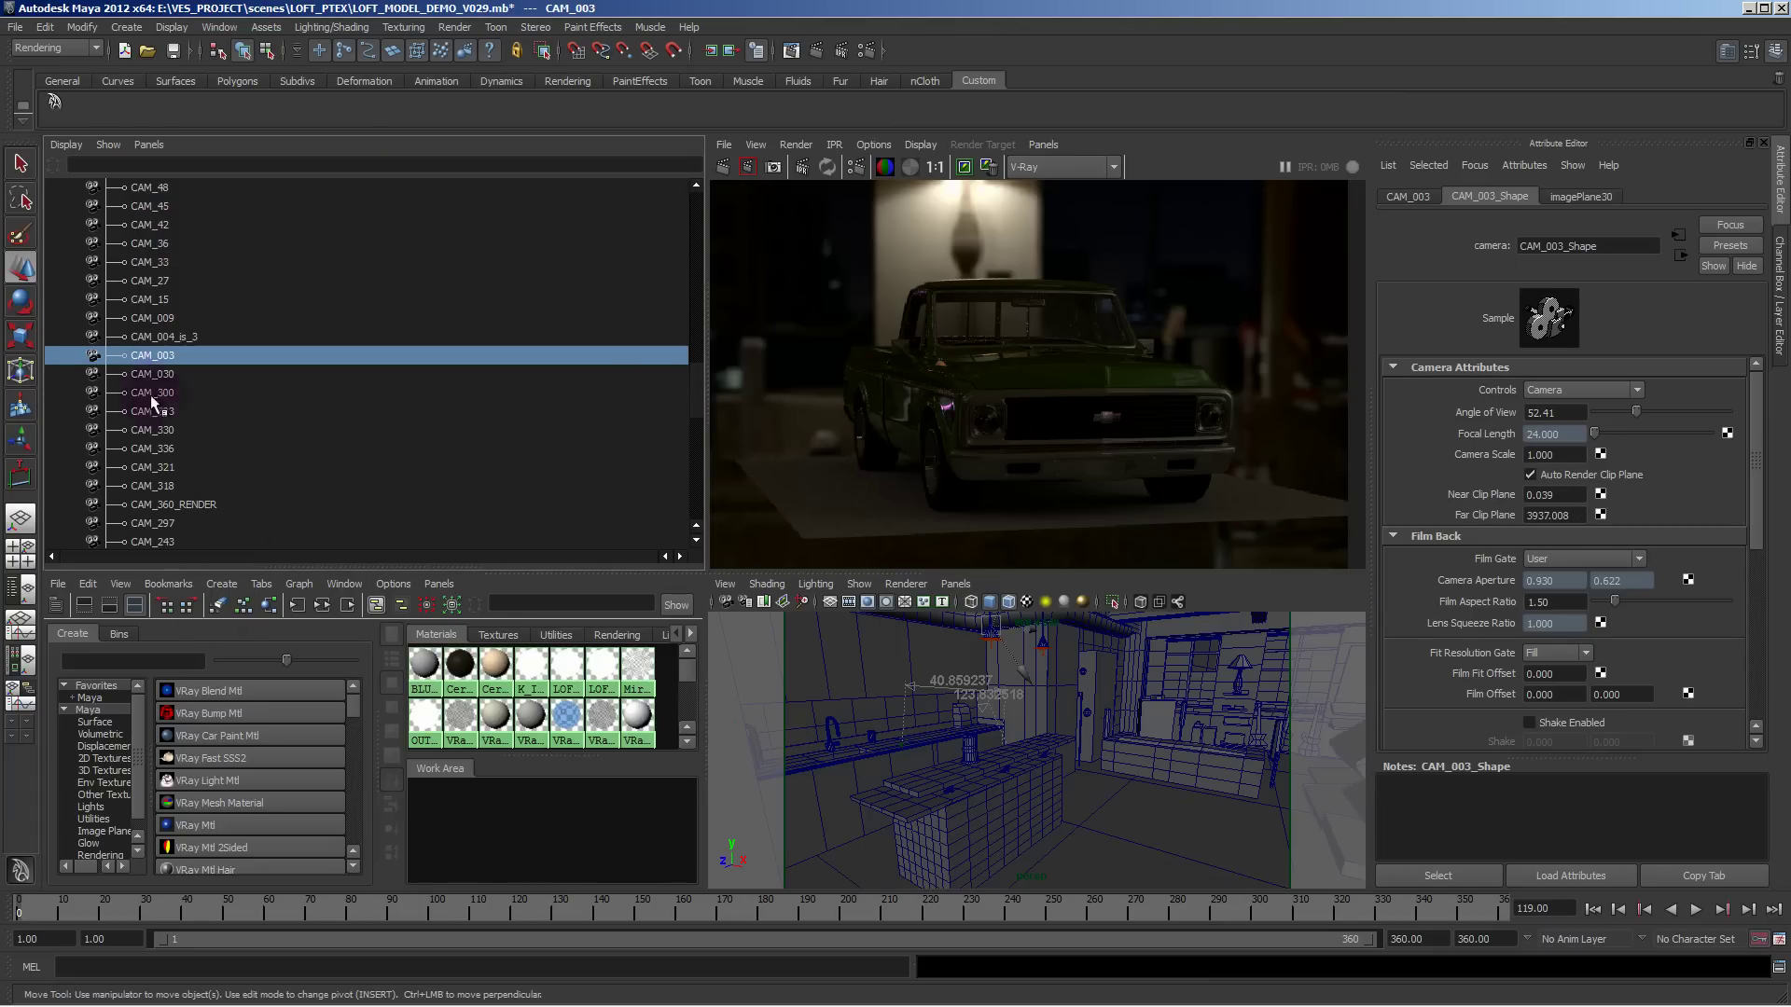
{"action": "key", "text": "space"}
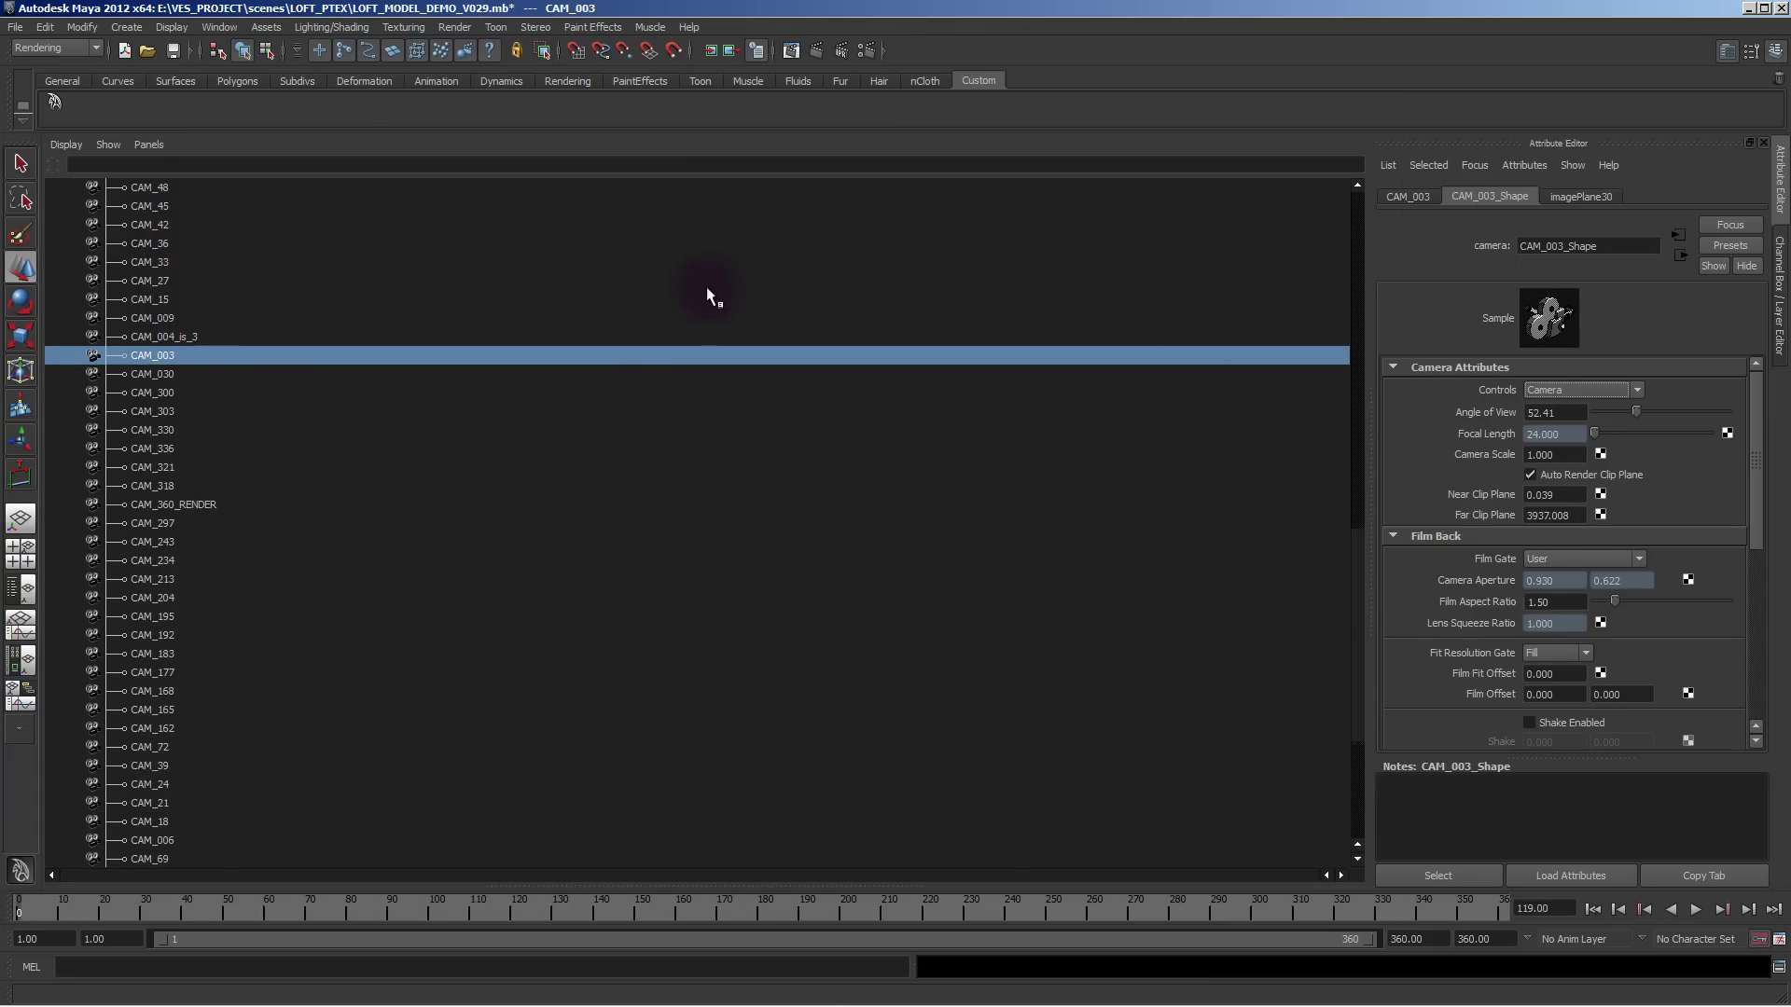
{"action": "left_click", "coordinate": [193, 300]}
{"action": "left_click", "coordinate": [211, 358]}
{"action": "key", "text": "ctrl+a"}
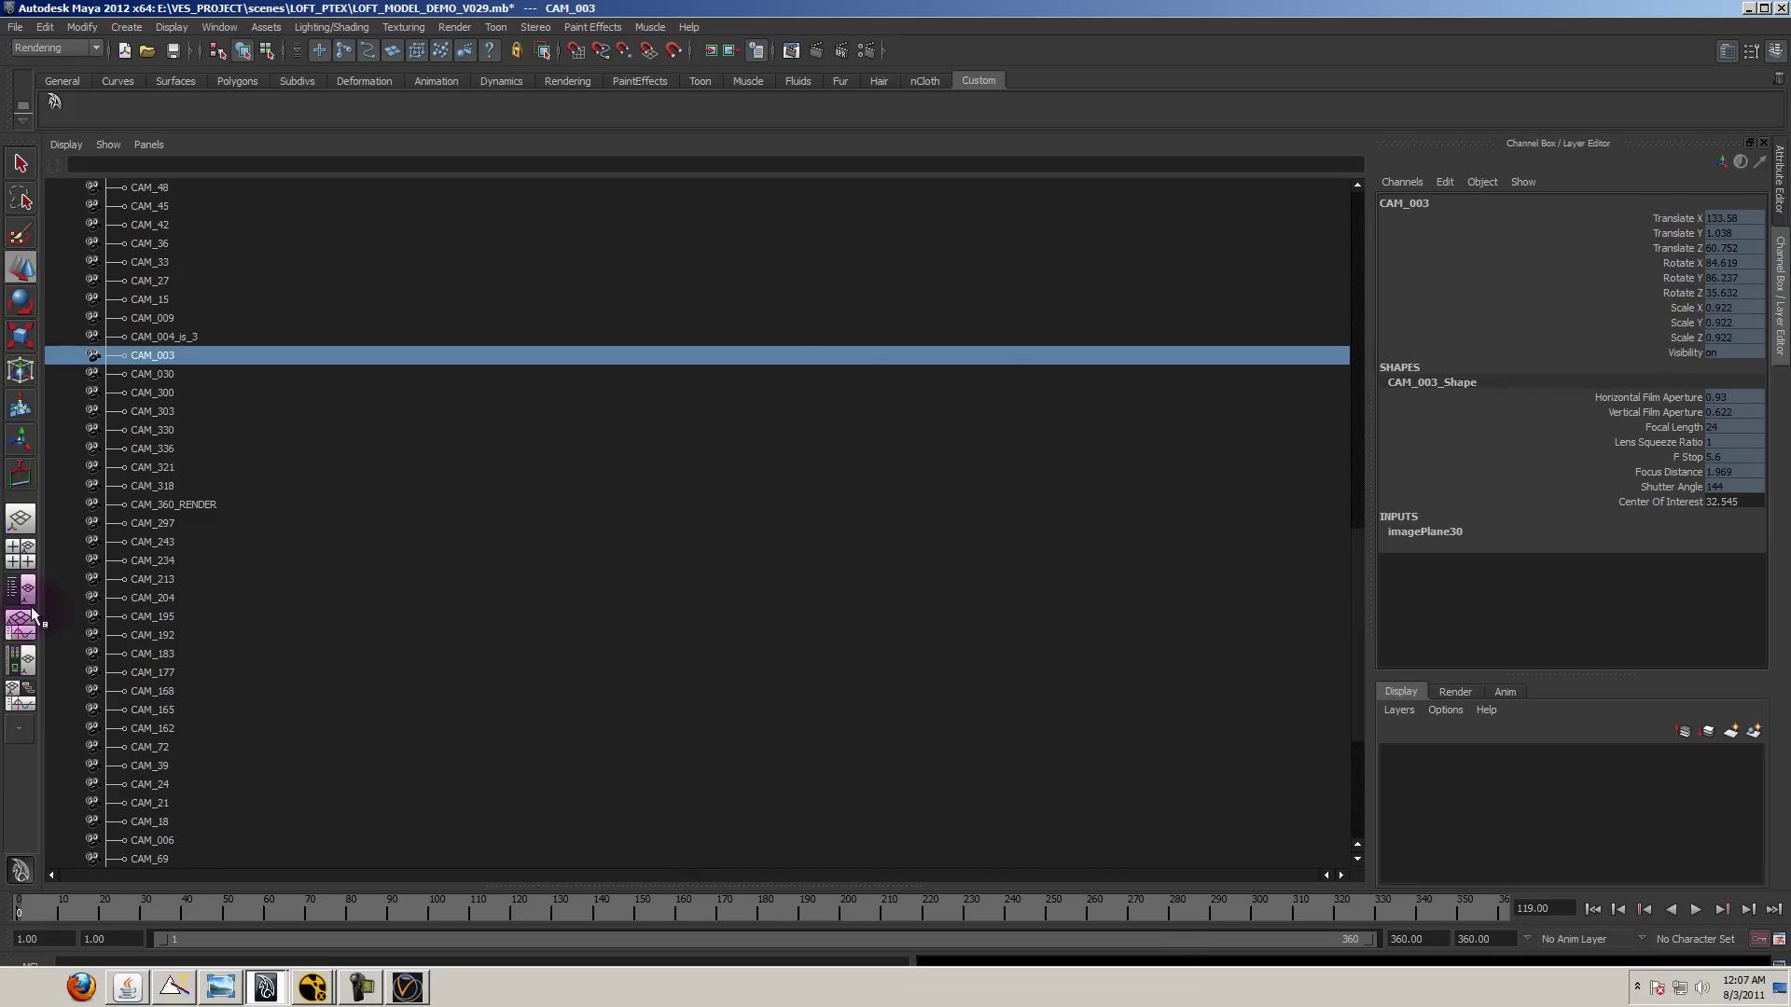
Compare the channel values of CAM_234, RENDER_CAM and MARI_CAM, leaving MARI_CAM selected in the four-pane layout.
{"action": "left_click", "coordinate": [153, 560]}
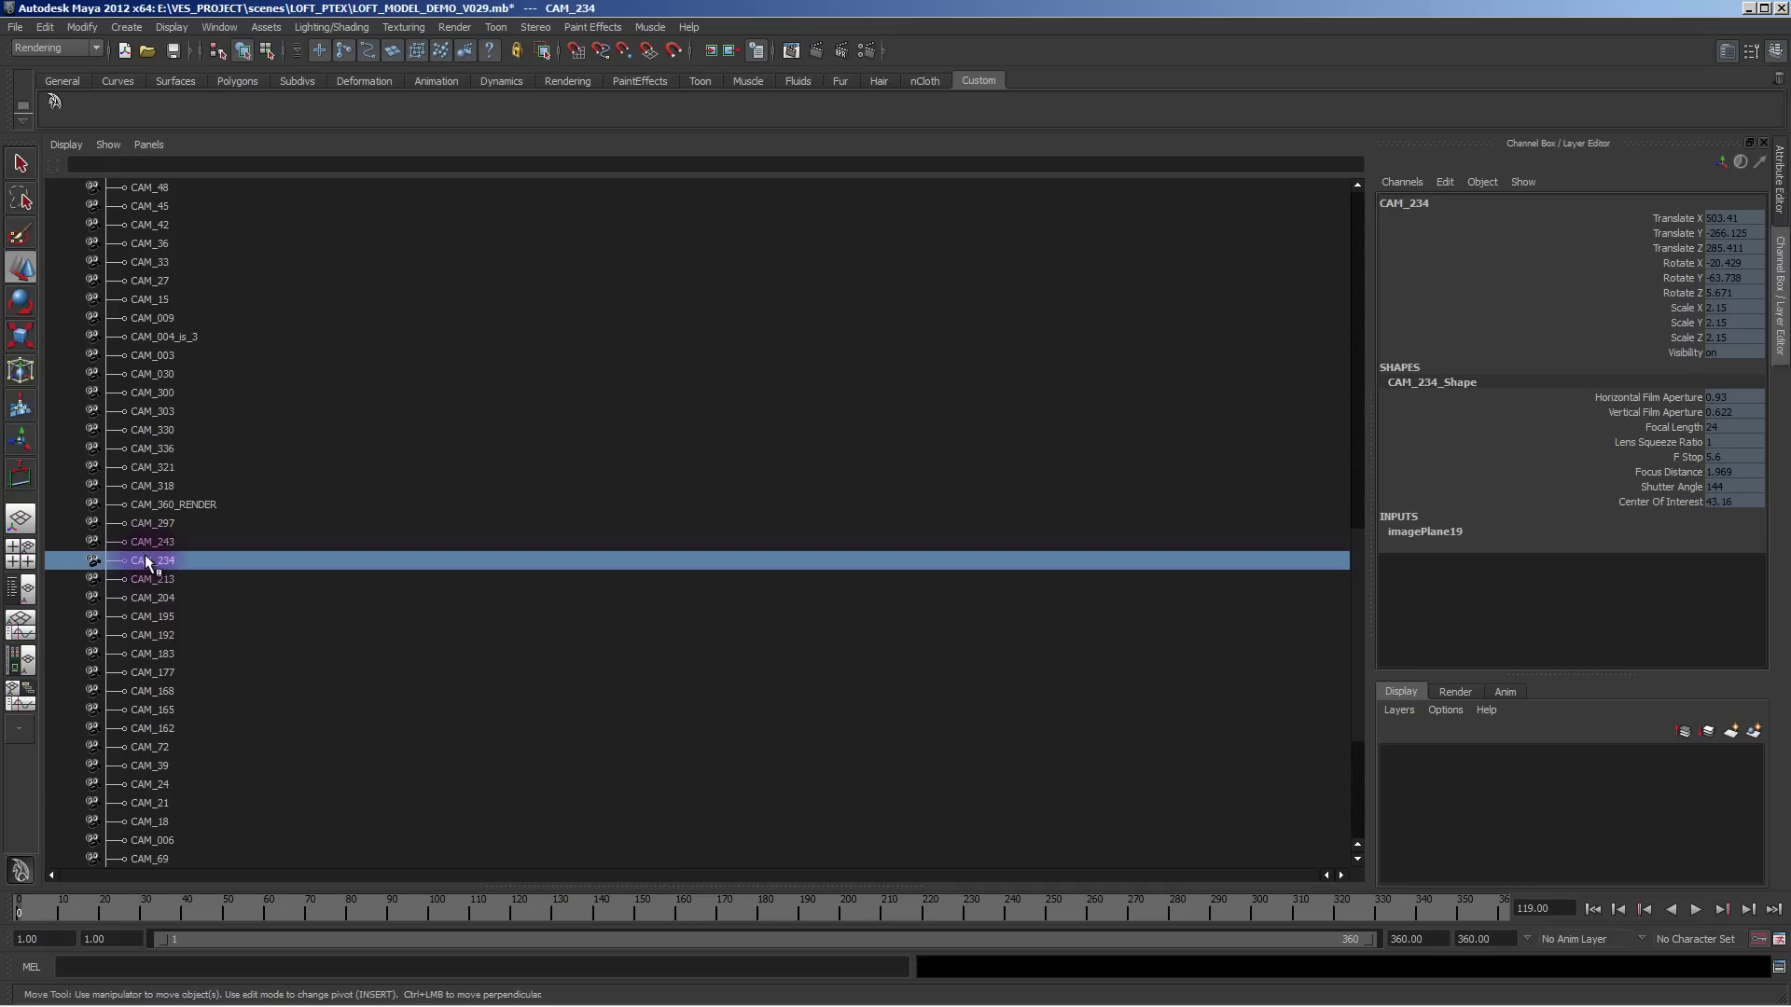
{"action": "scroll", "coordinate": [149, 578], "scroll_direction": "down", "scroll_amount": 3}
{"action": "left_click", "coordinate": [155, 821]}
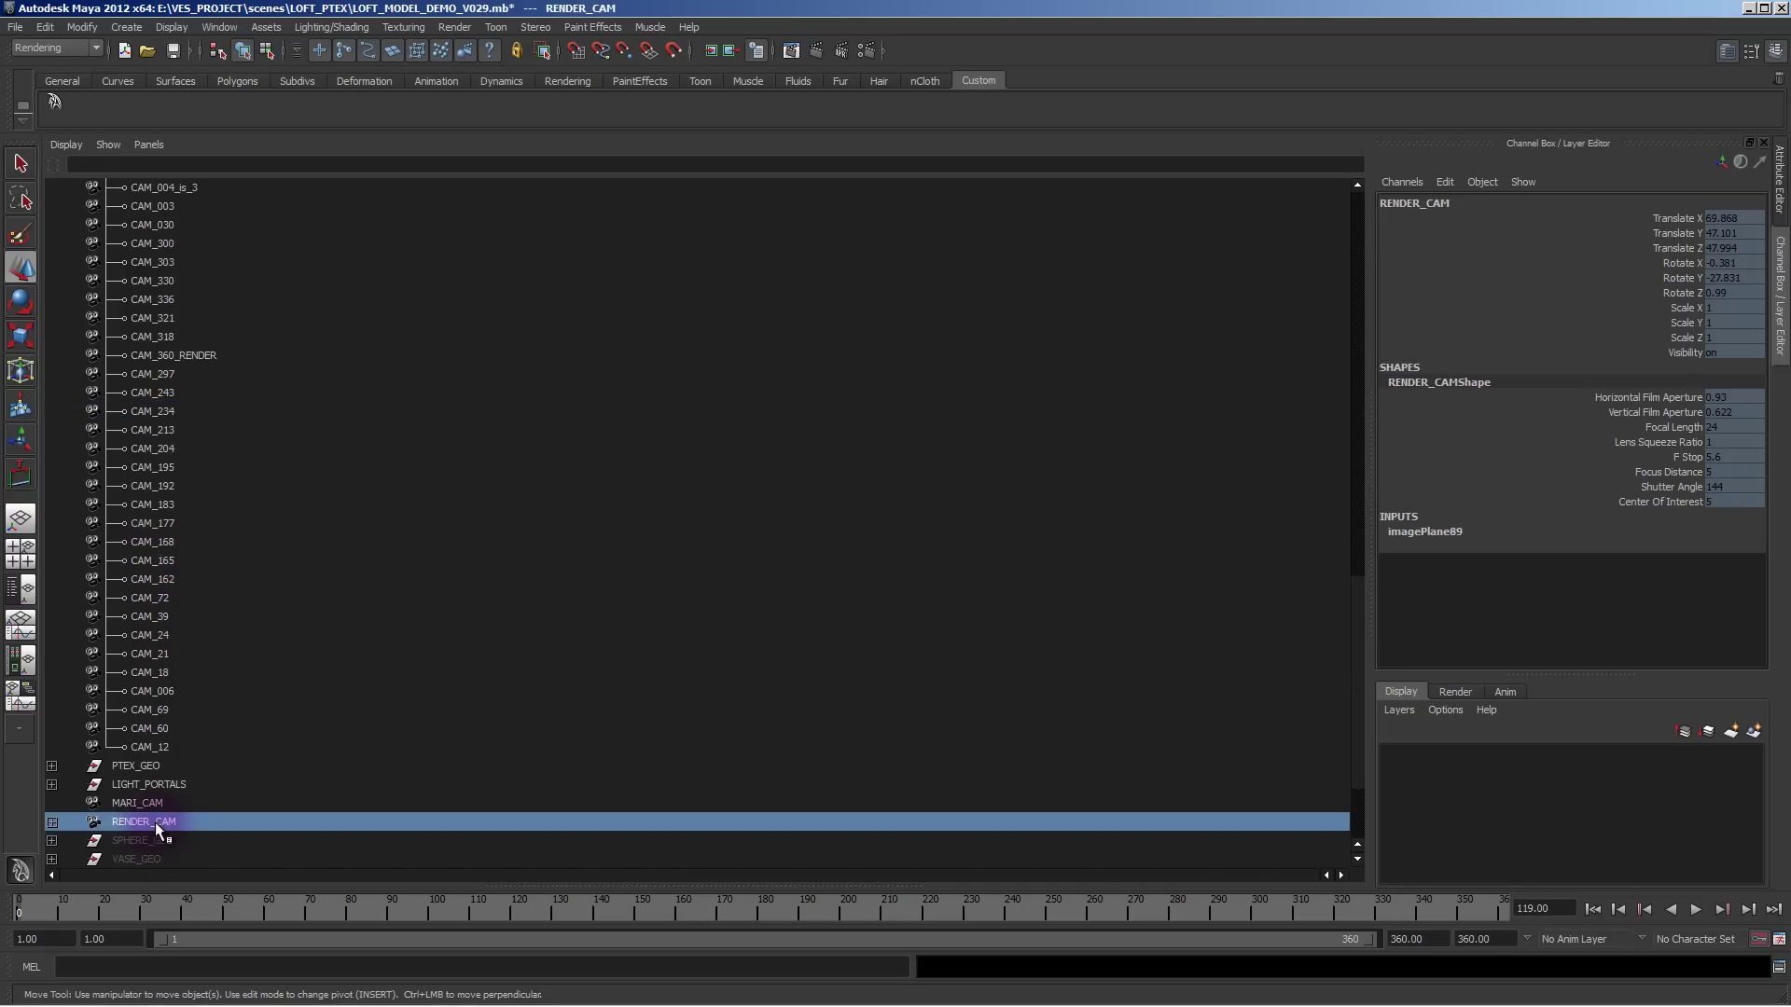
{"action": "left_click", "coordinate": [141, 802]}
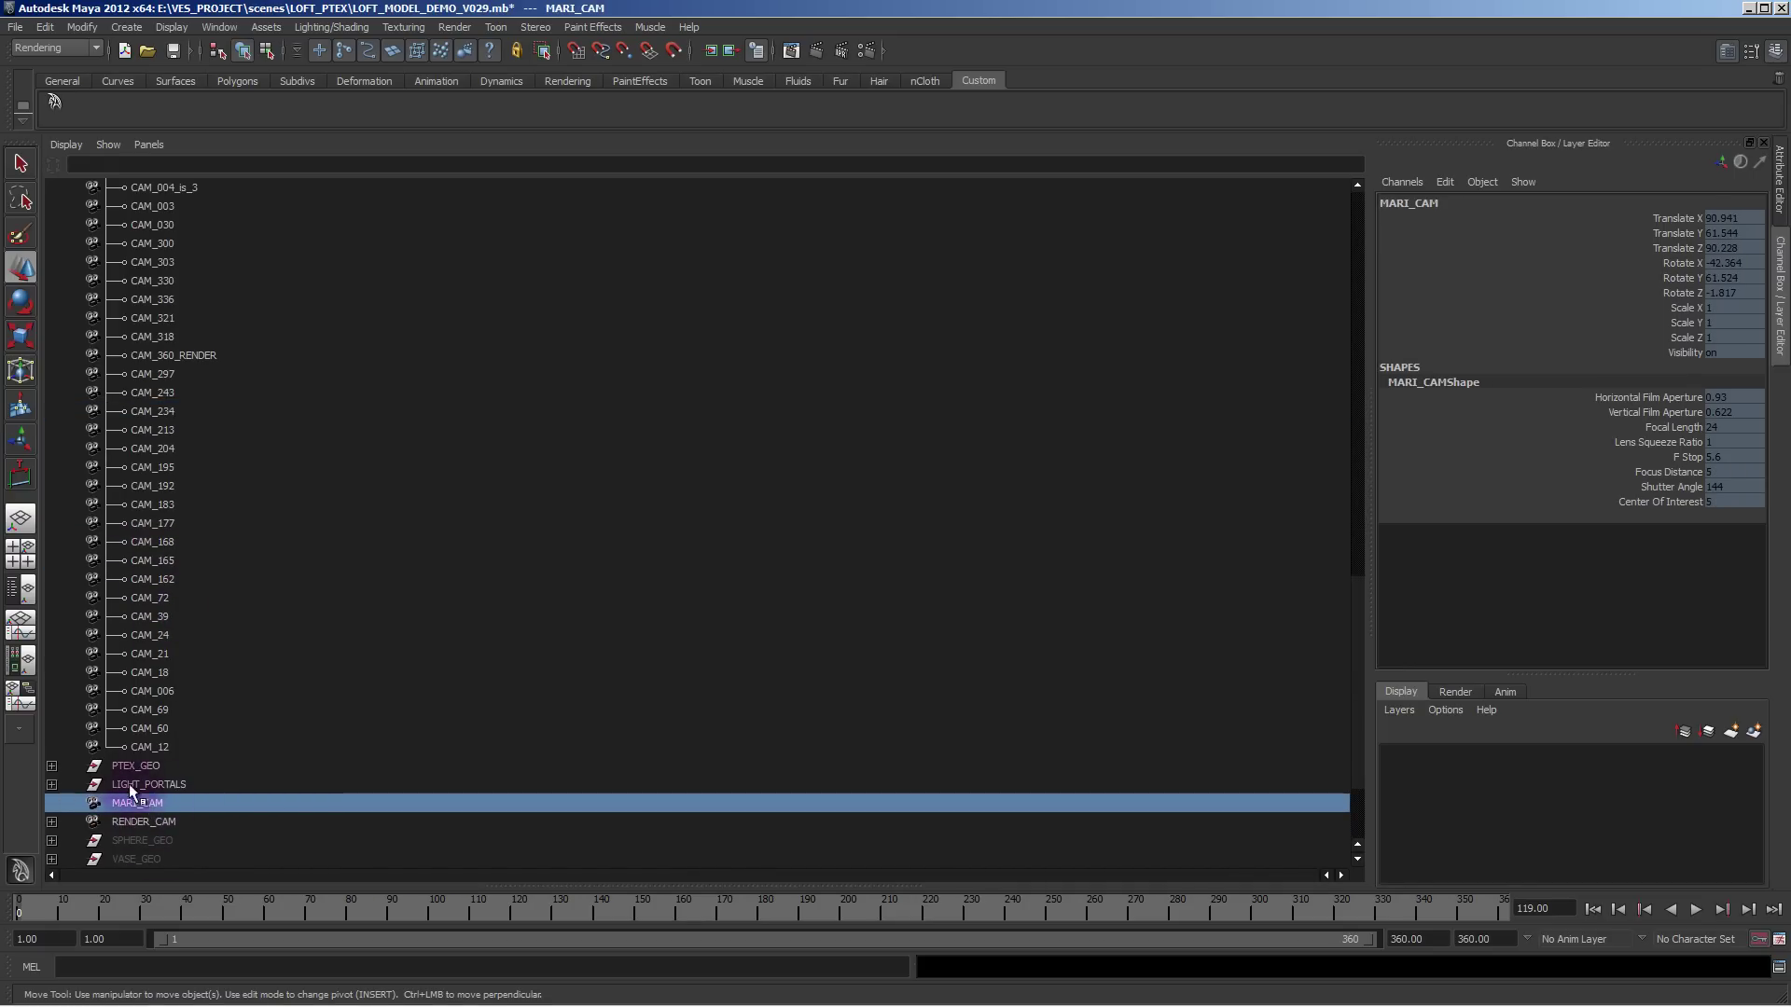
{"action": "key", "text": "space"}
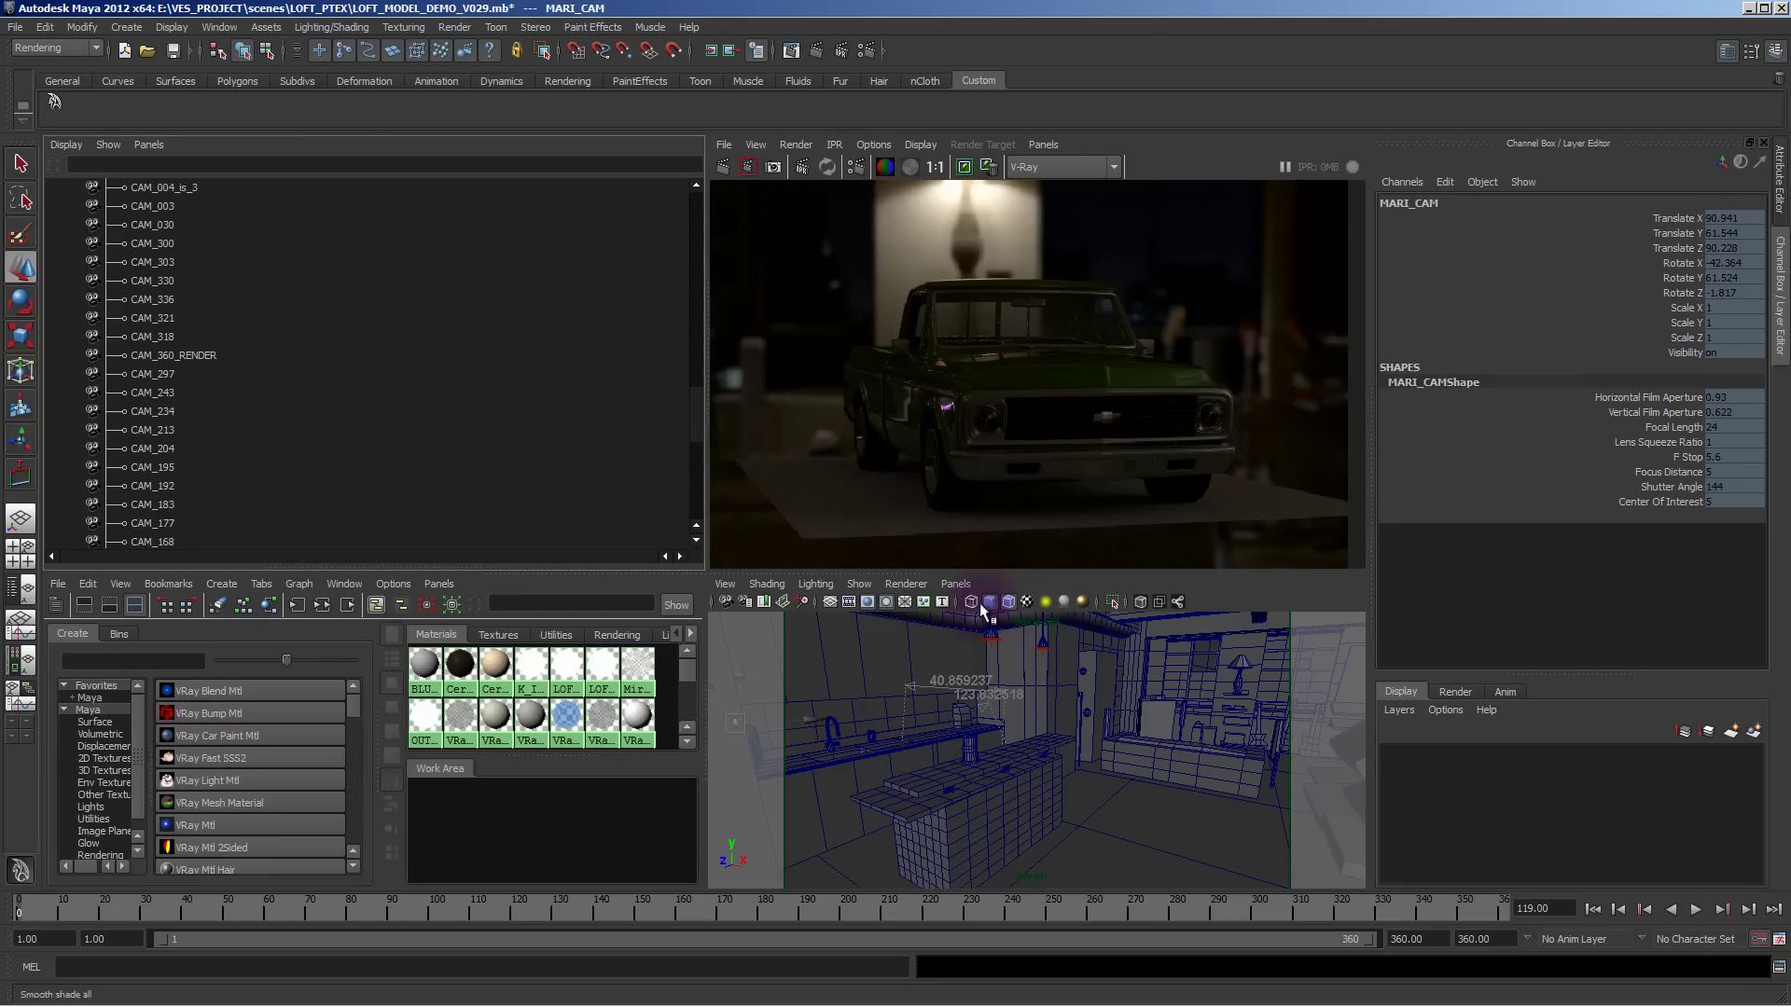
Look through MARI_CAM in a full-size view and scrub its camera animation to frame 21.
{"action": "left_click", "coordinate": [955, 584]}
{"action": "mouse_move", "coordinate": [1007, 602]}
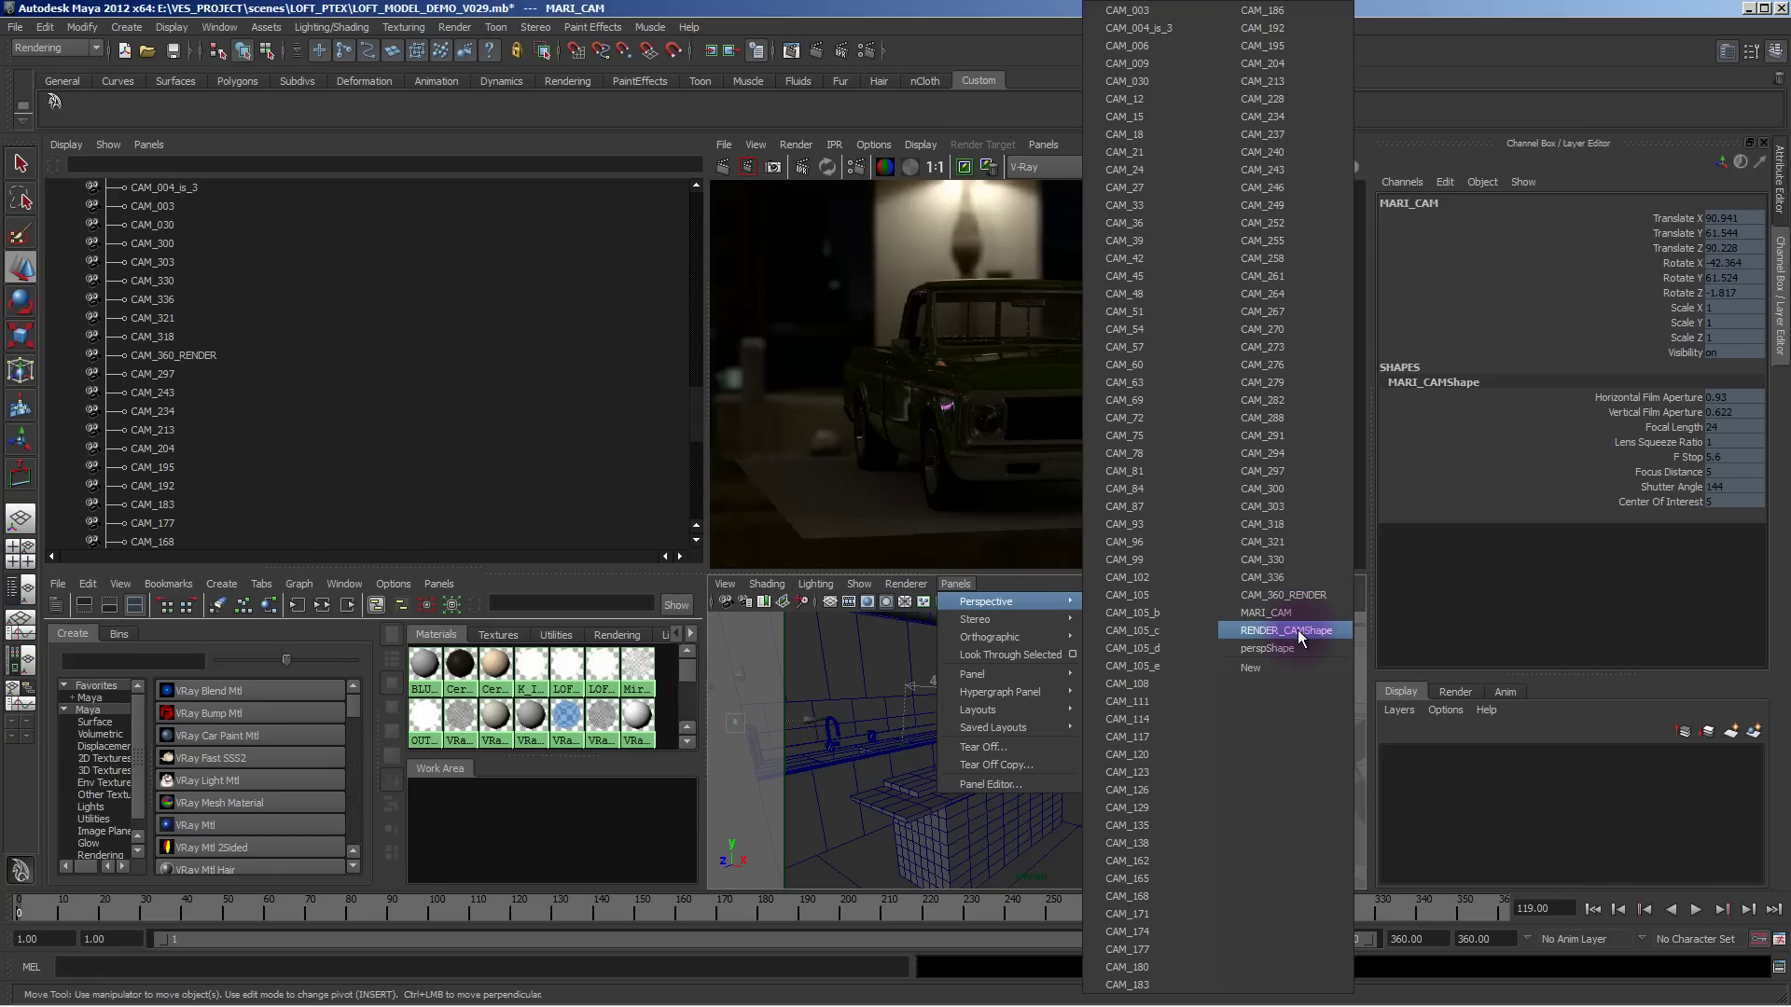
{"action": "left_click", "coordinate": [1290, 610]}
{"action": "key", "text": "space"}
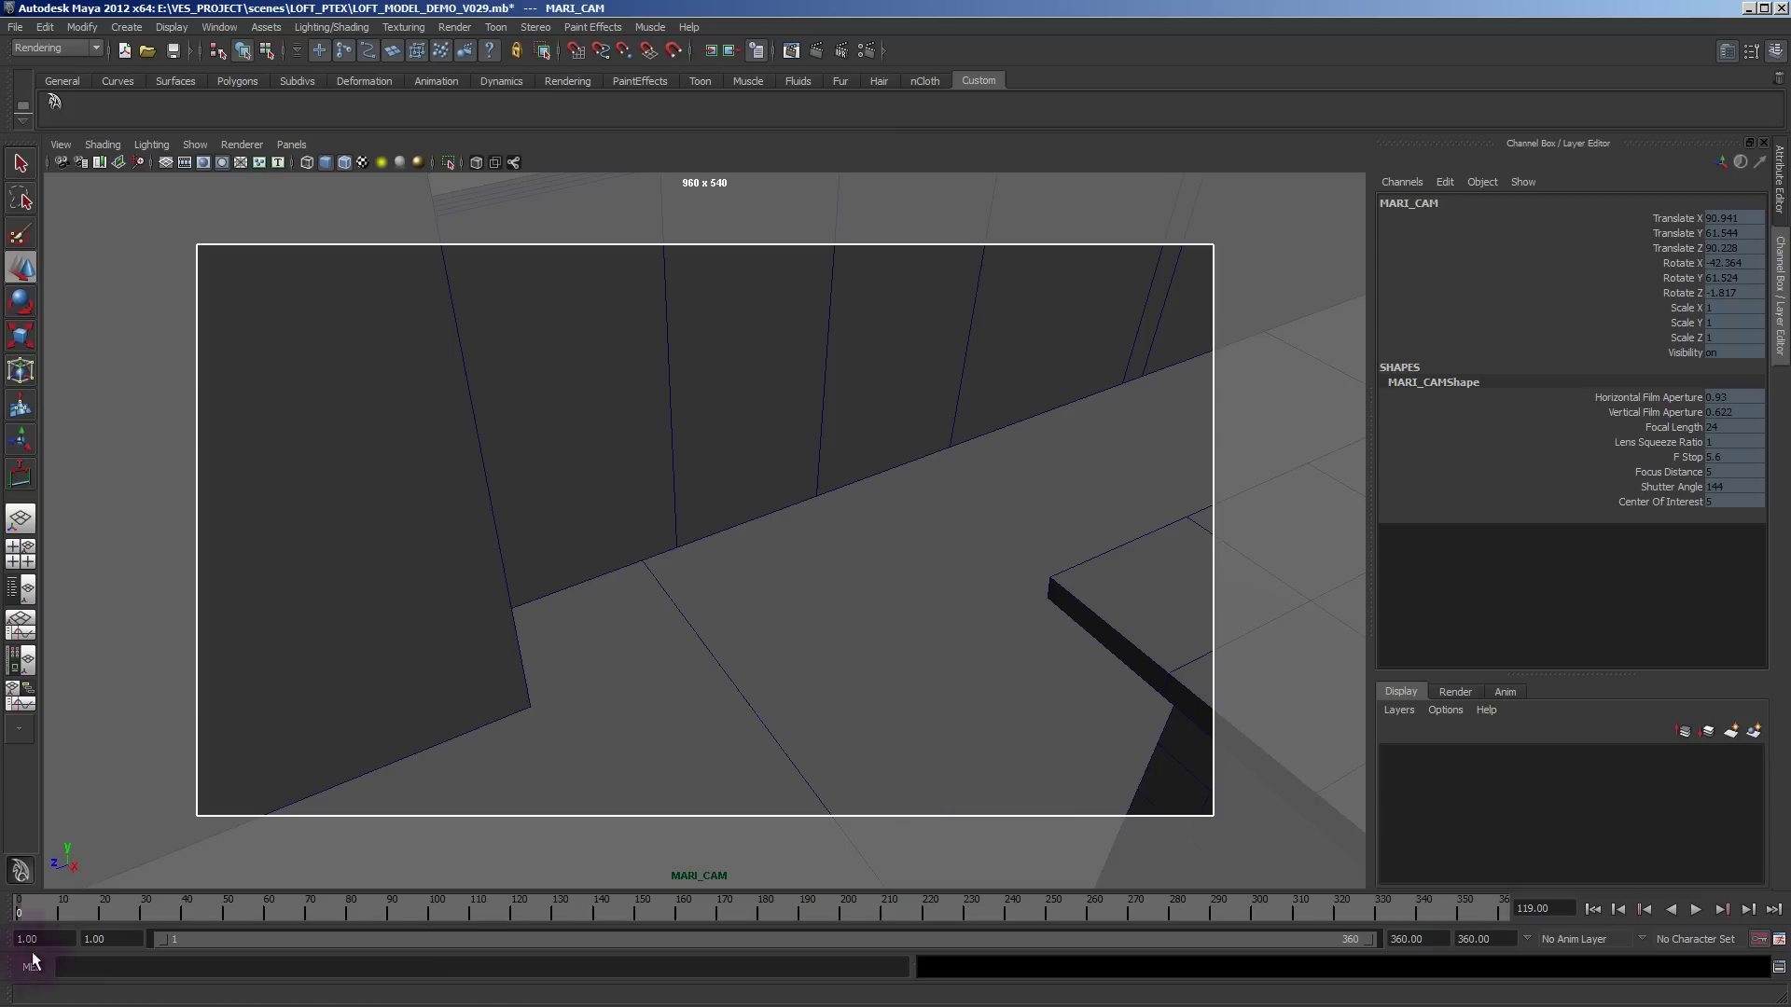
{"action": "left_click_drag", "start_coordinate": [25, 910], "coordinate": [17, 933]}
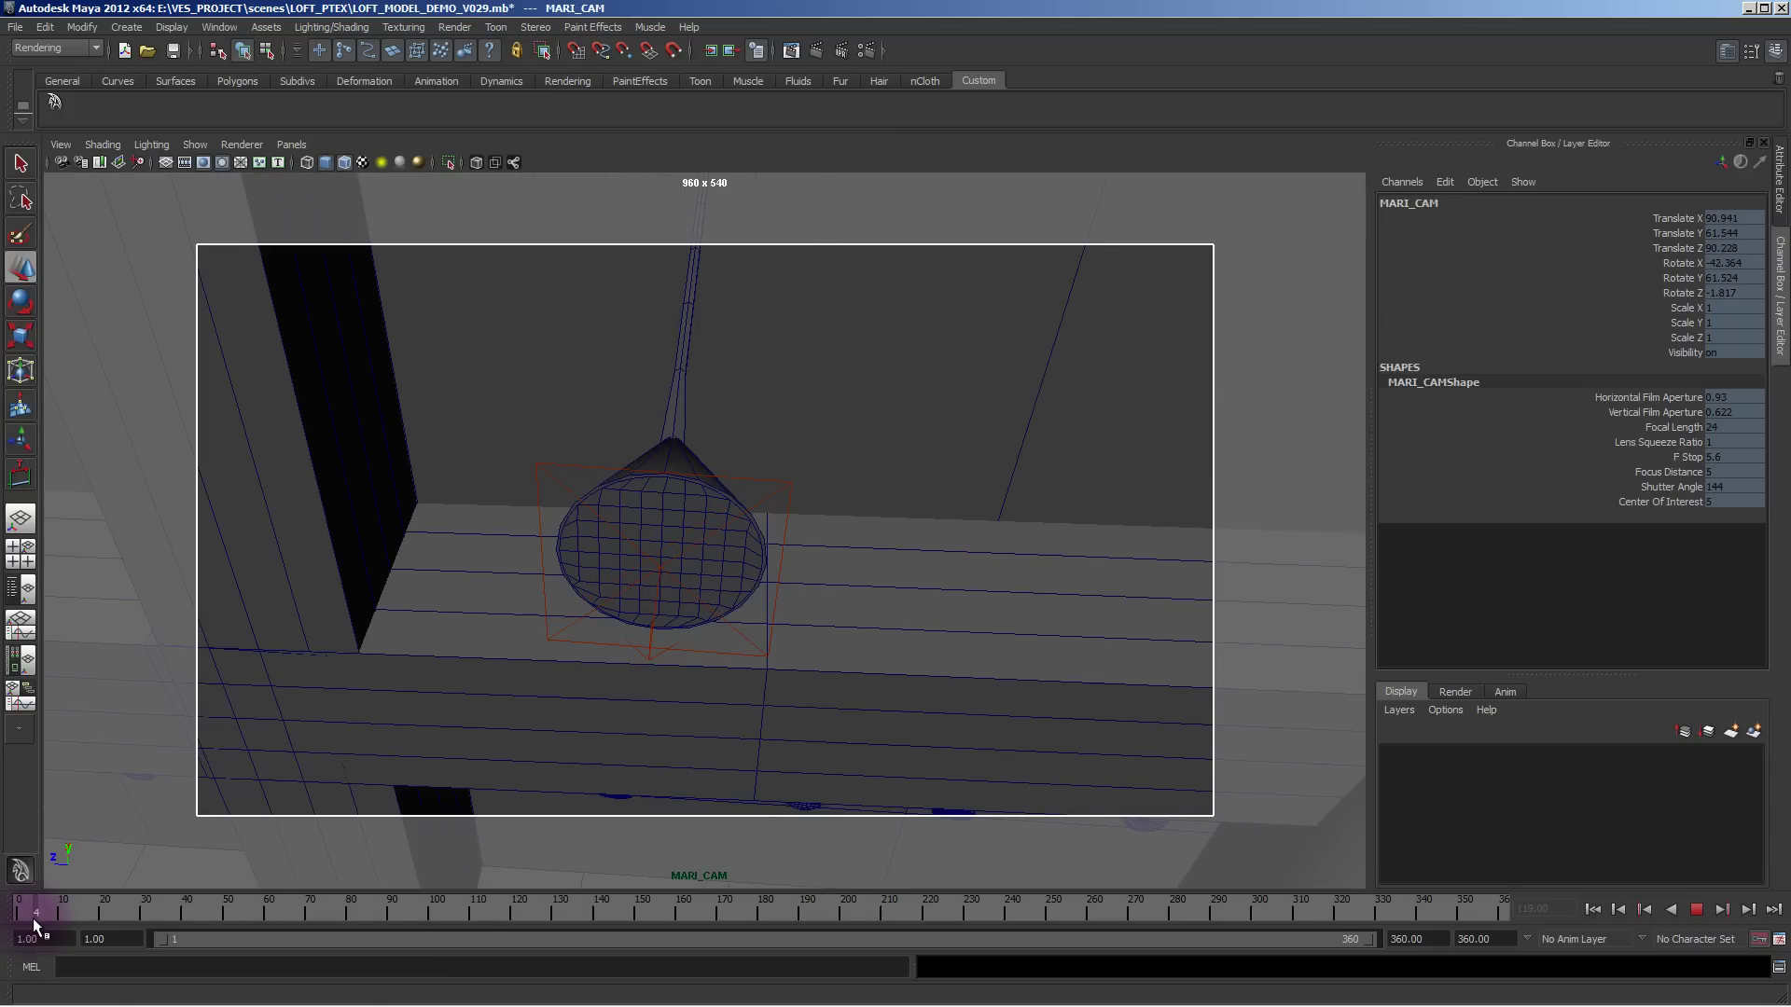
{"action": "left_click_drag", "start_coordinate": [31, 918], "coordinate": [103, 926]}
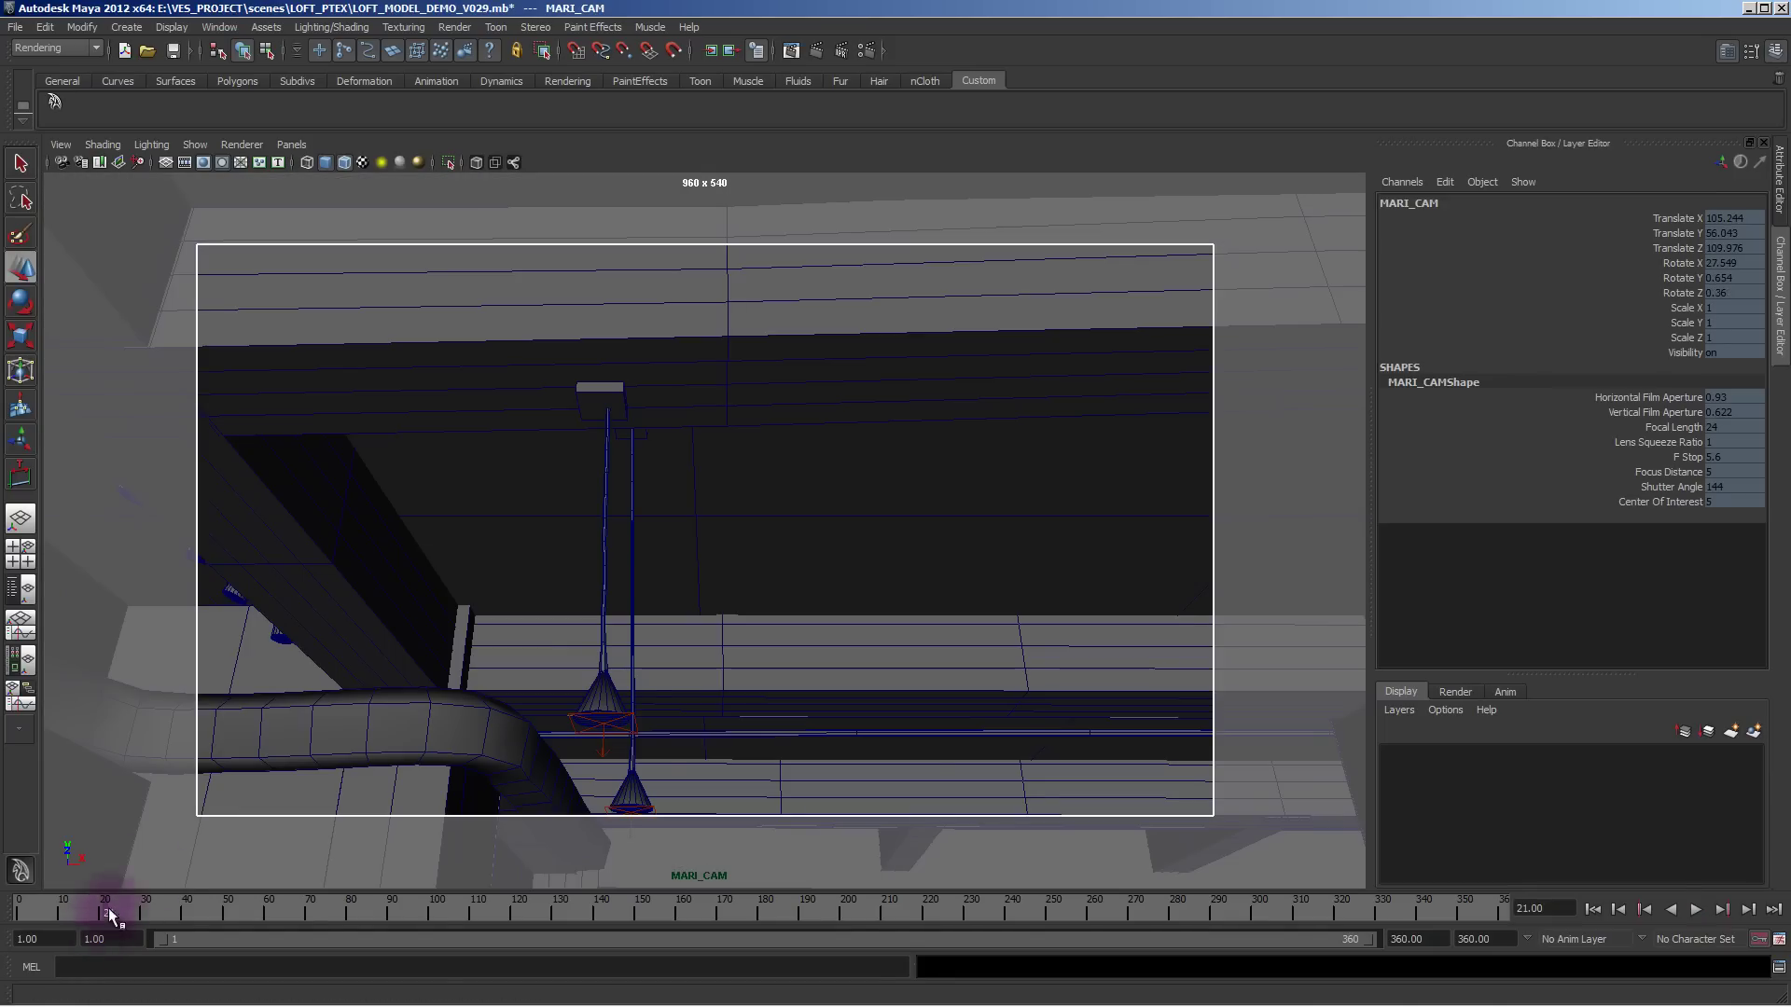
Switch to NukeX, view the Read2 image, and inspect the file settings of the Read2 and Read3 nodes.
{"action": "left_click", "coordinate": [313, 988]}
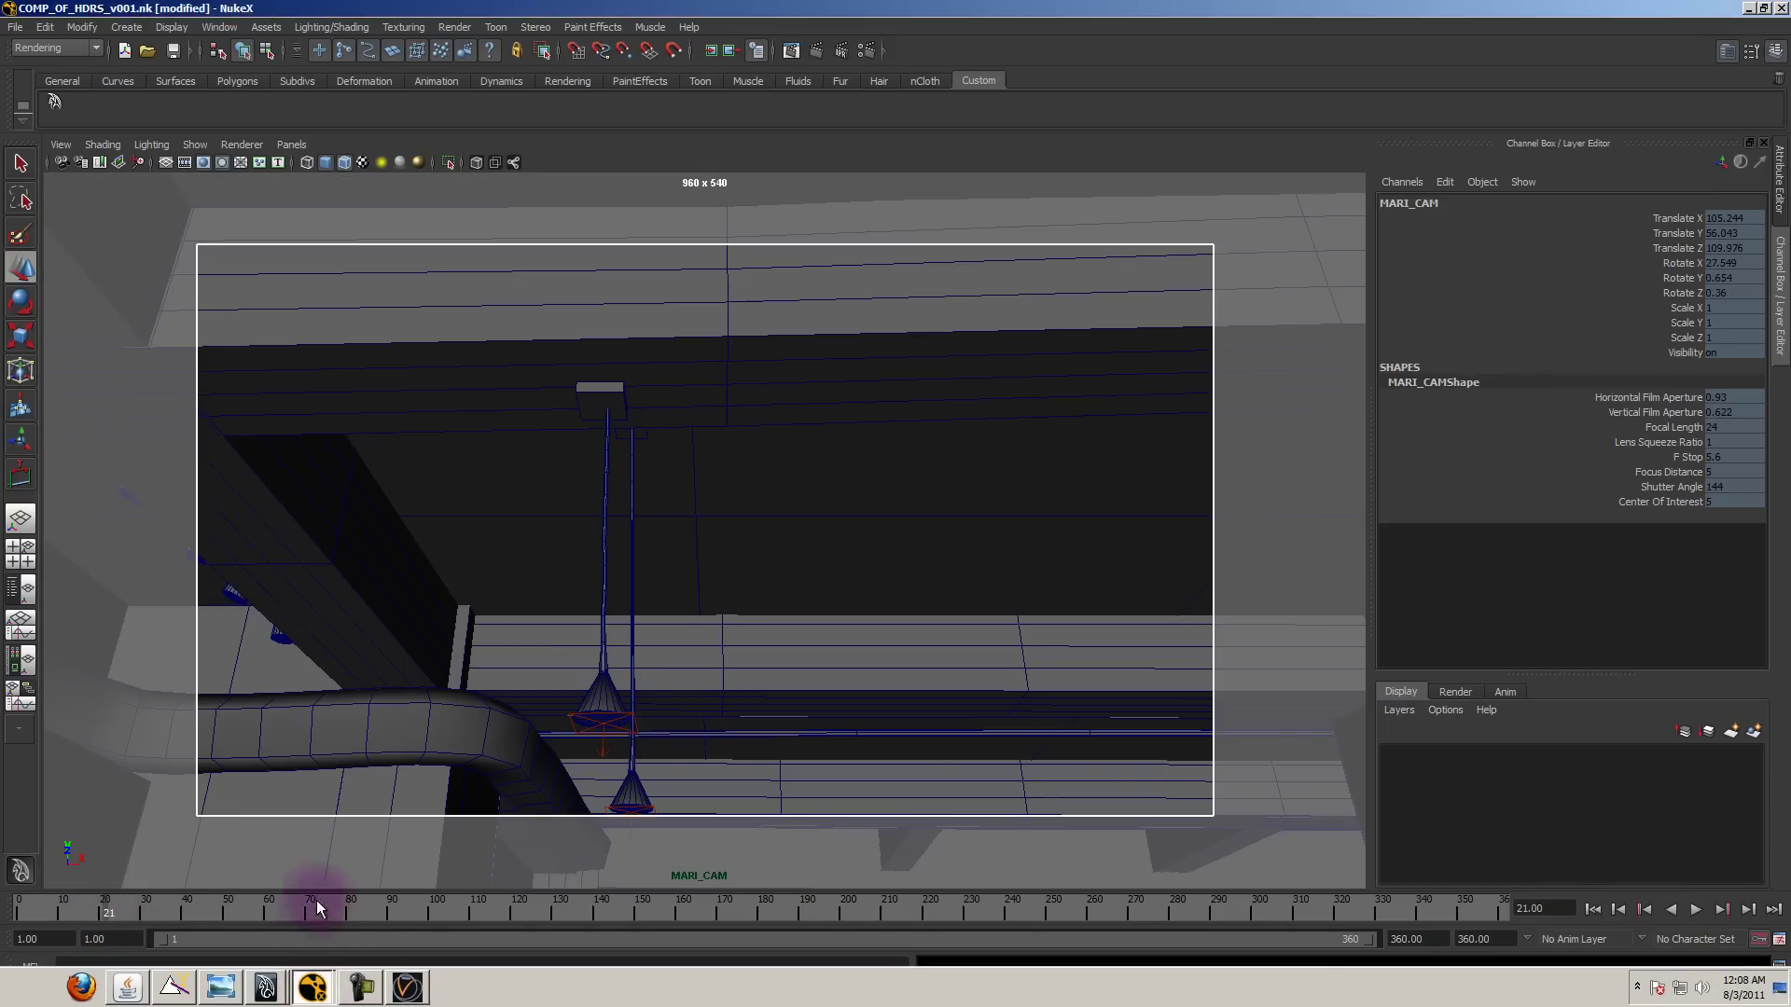
{"action": "scroll", "coordinate": [541, 849], "scroll_direction": "up", "scroll_amount": 5}
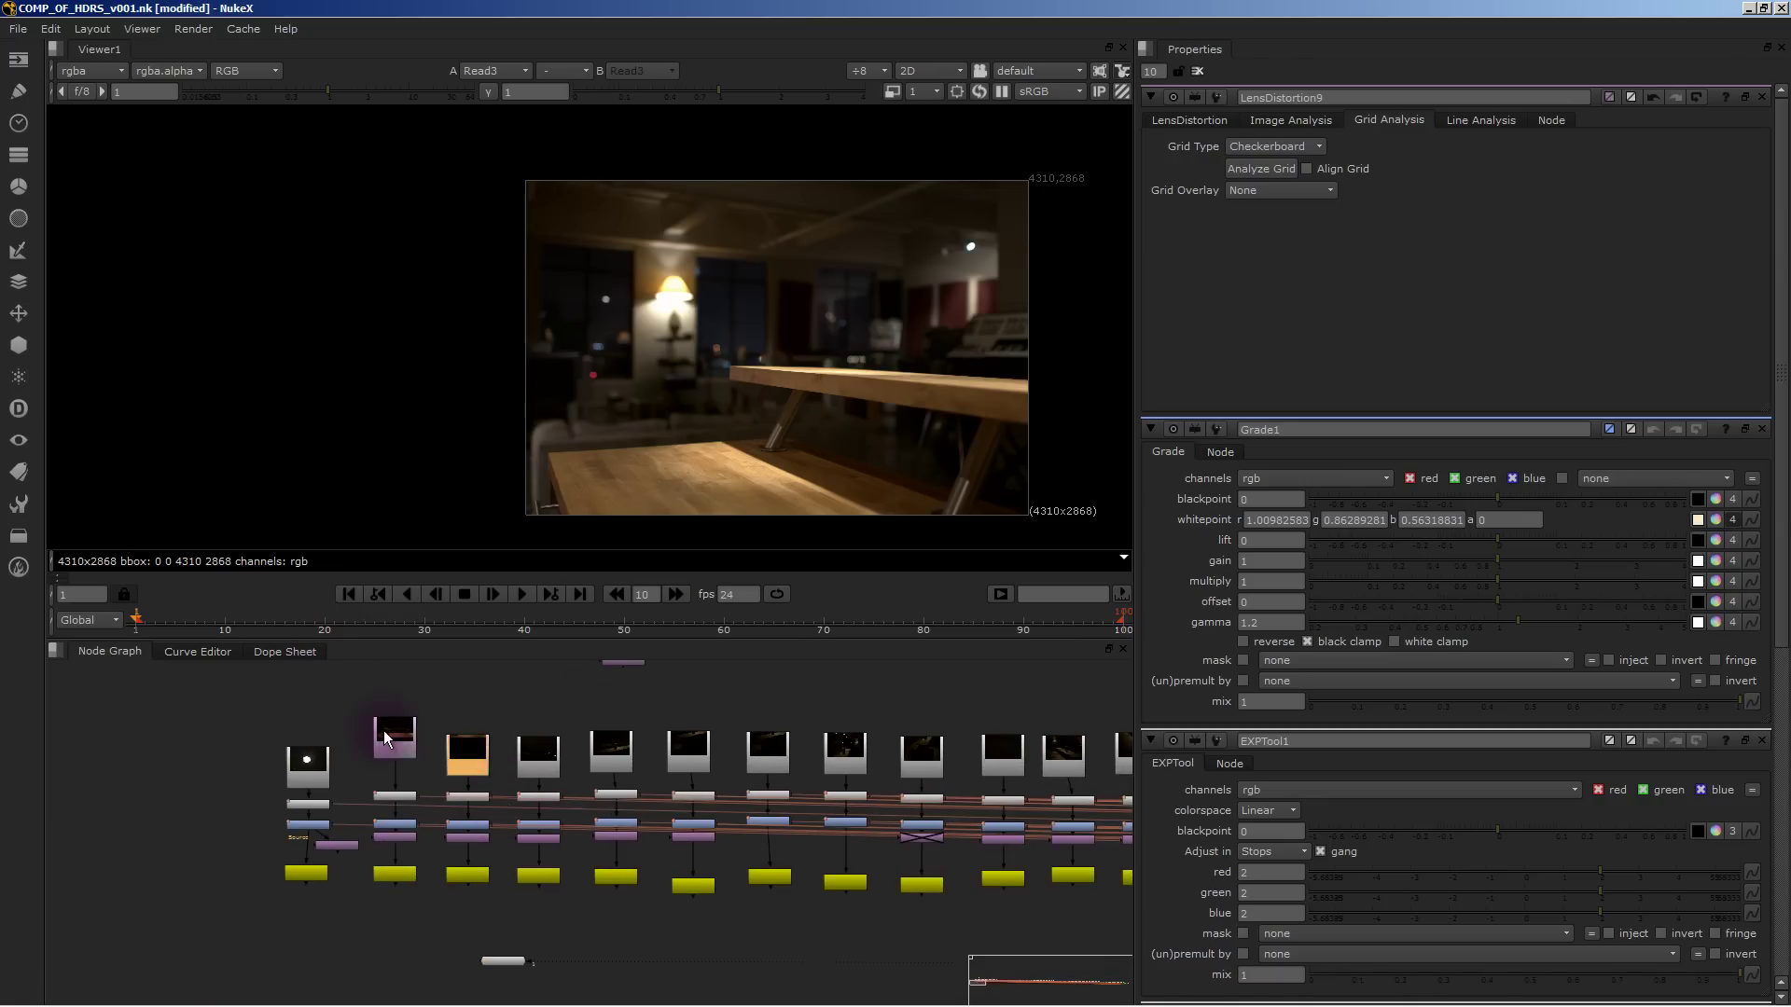
{"action": "key", "text": "1"}
{"action": "double_click", "coordinate": [401, 743]}
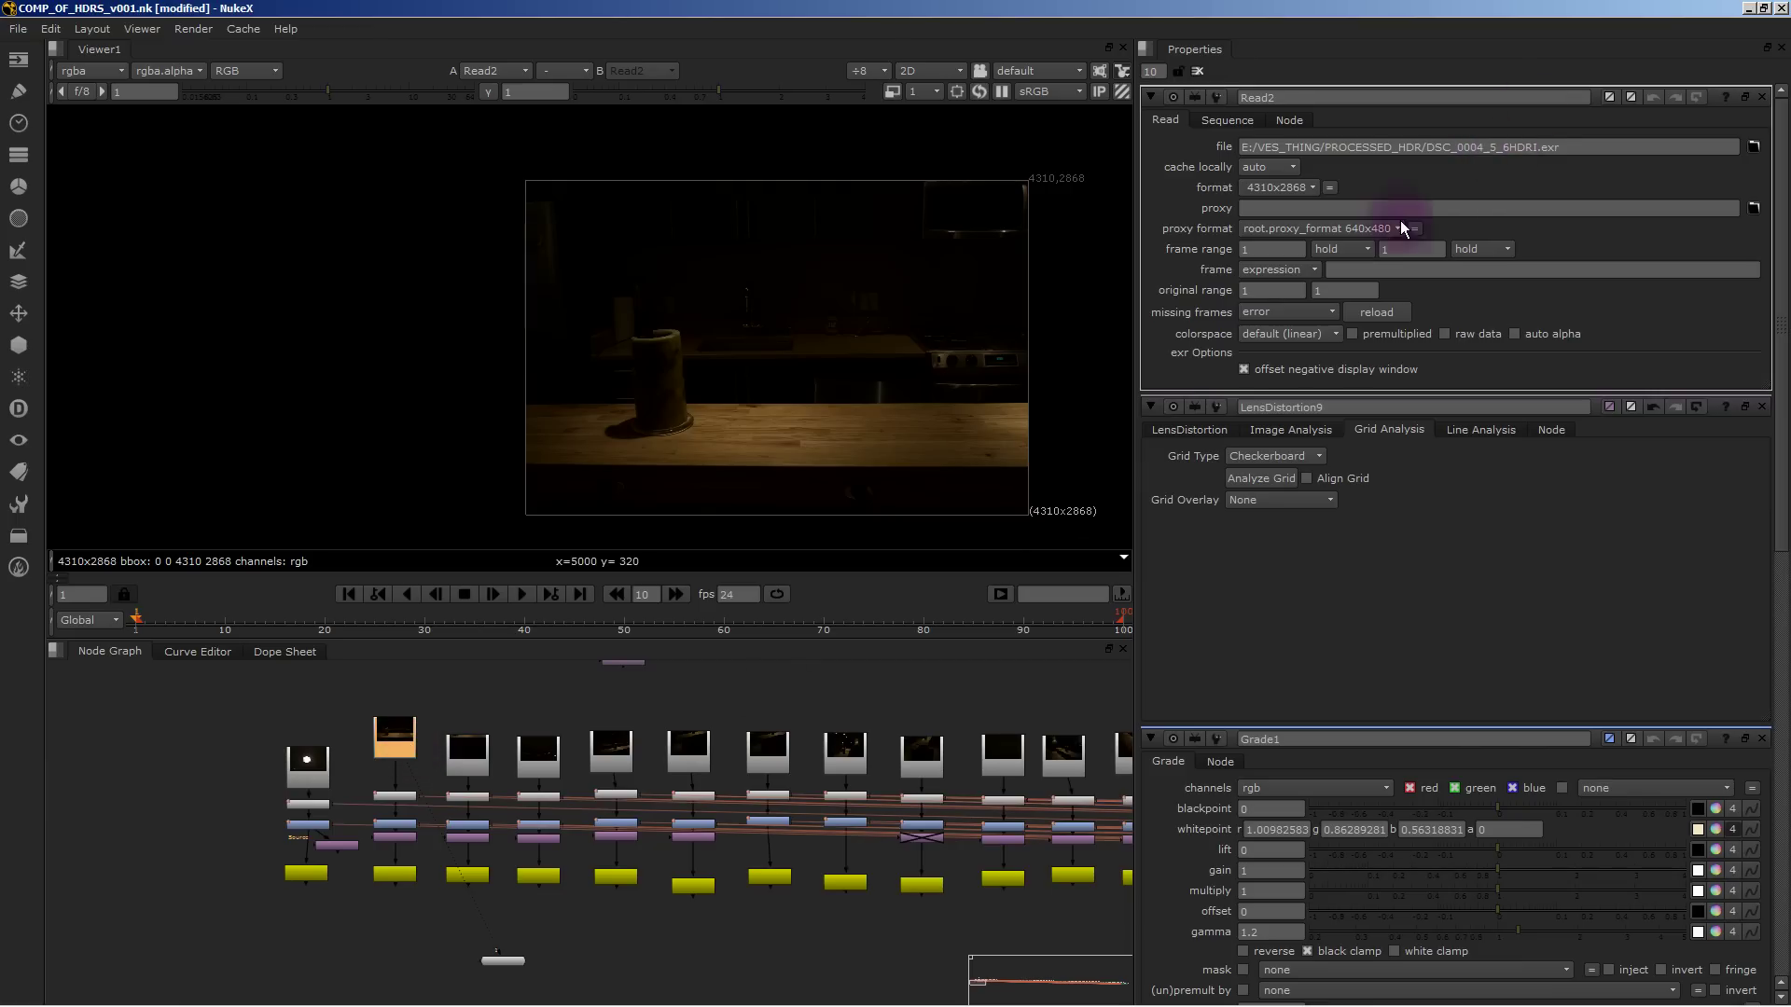
{"action": "double_click", "coordinate": [472, 759]}
{"action": "middle_click_drag", "start_coordinate": [908, 705], "coordinate": [679, 743]}
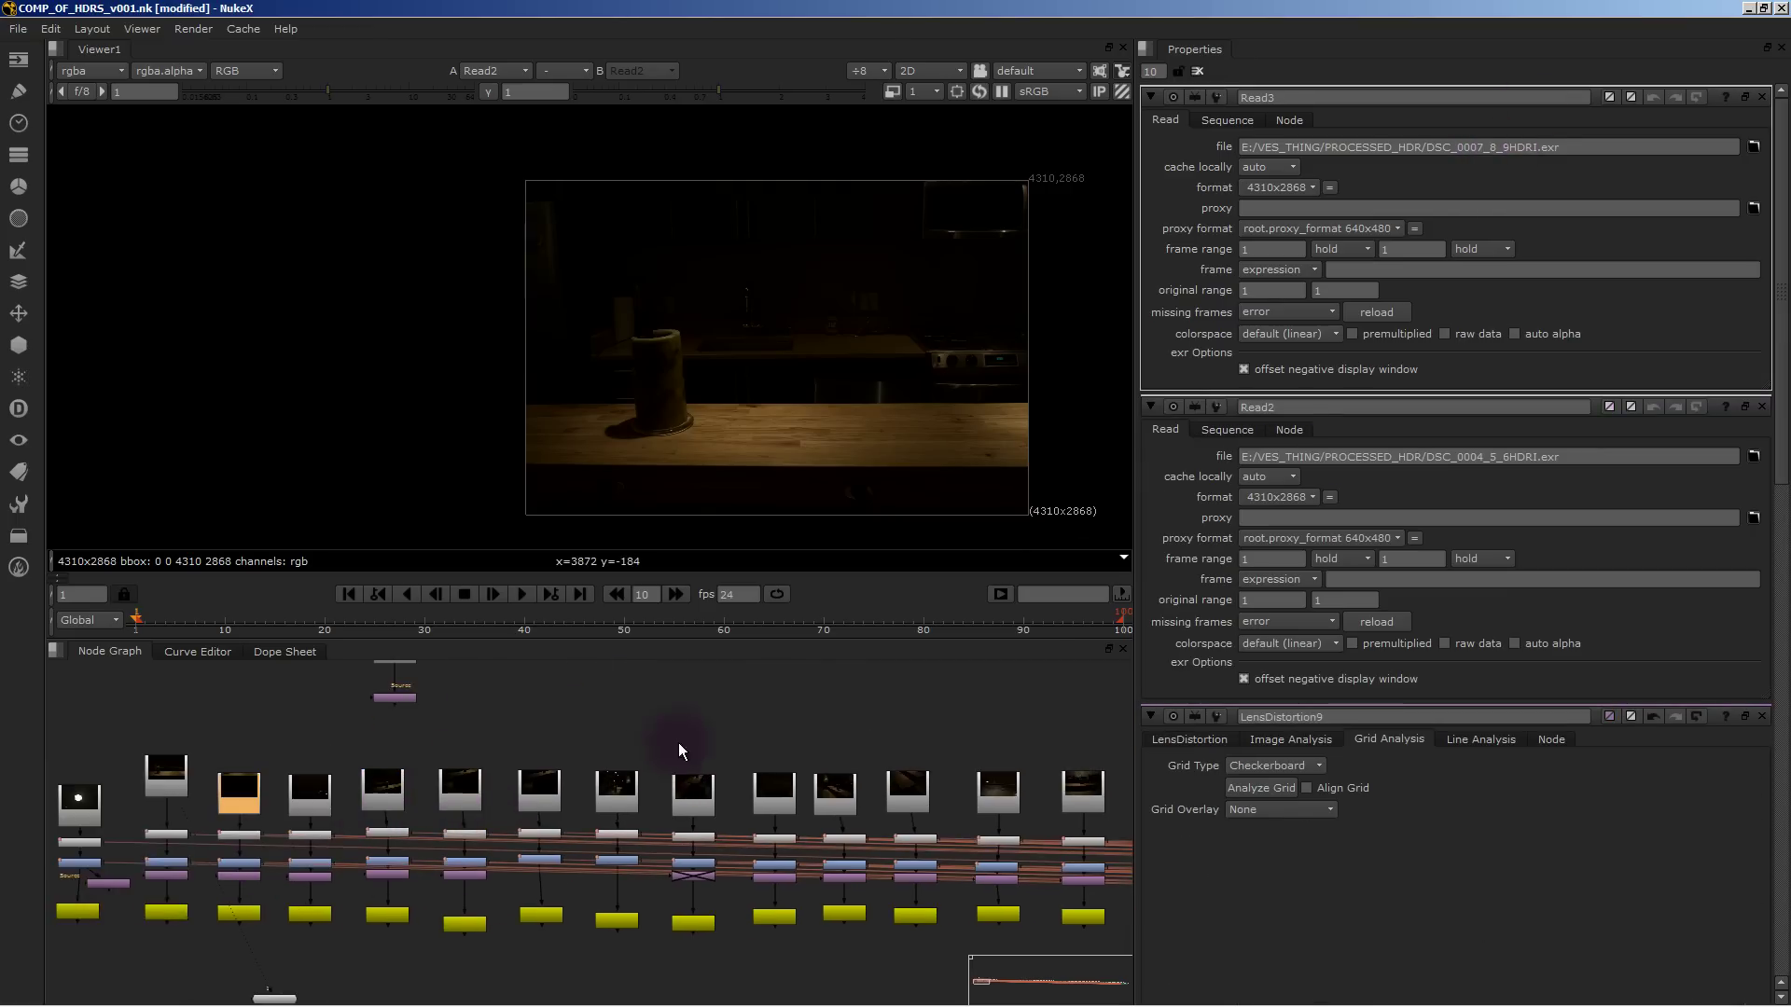
Inspect the HDR Read nodes from Read5 to Read9 in the node graph, selecting several individually.
{"action": "scroll", "coordinate": [417, 779], "scroll_direction": "up", "scroll_amount": 3}
{"action": "left_click", "coordinate": [392, 804]}
{"action": "left_click_drag", "start_coordinate": [522, 799], "coordinate": [547, 800]}
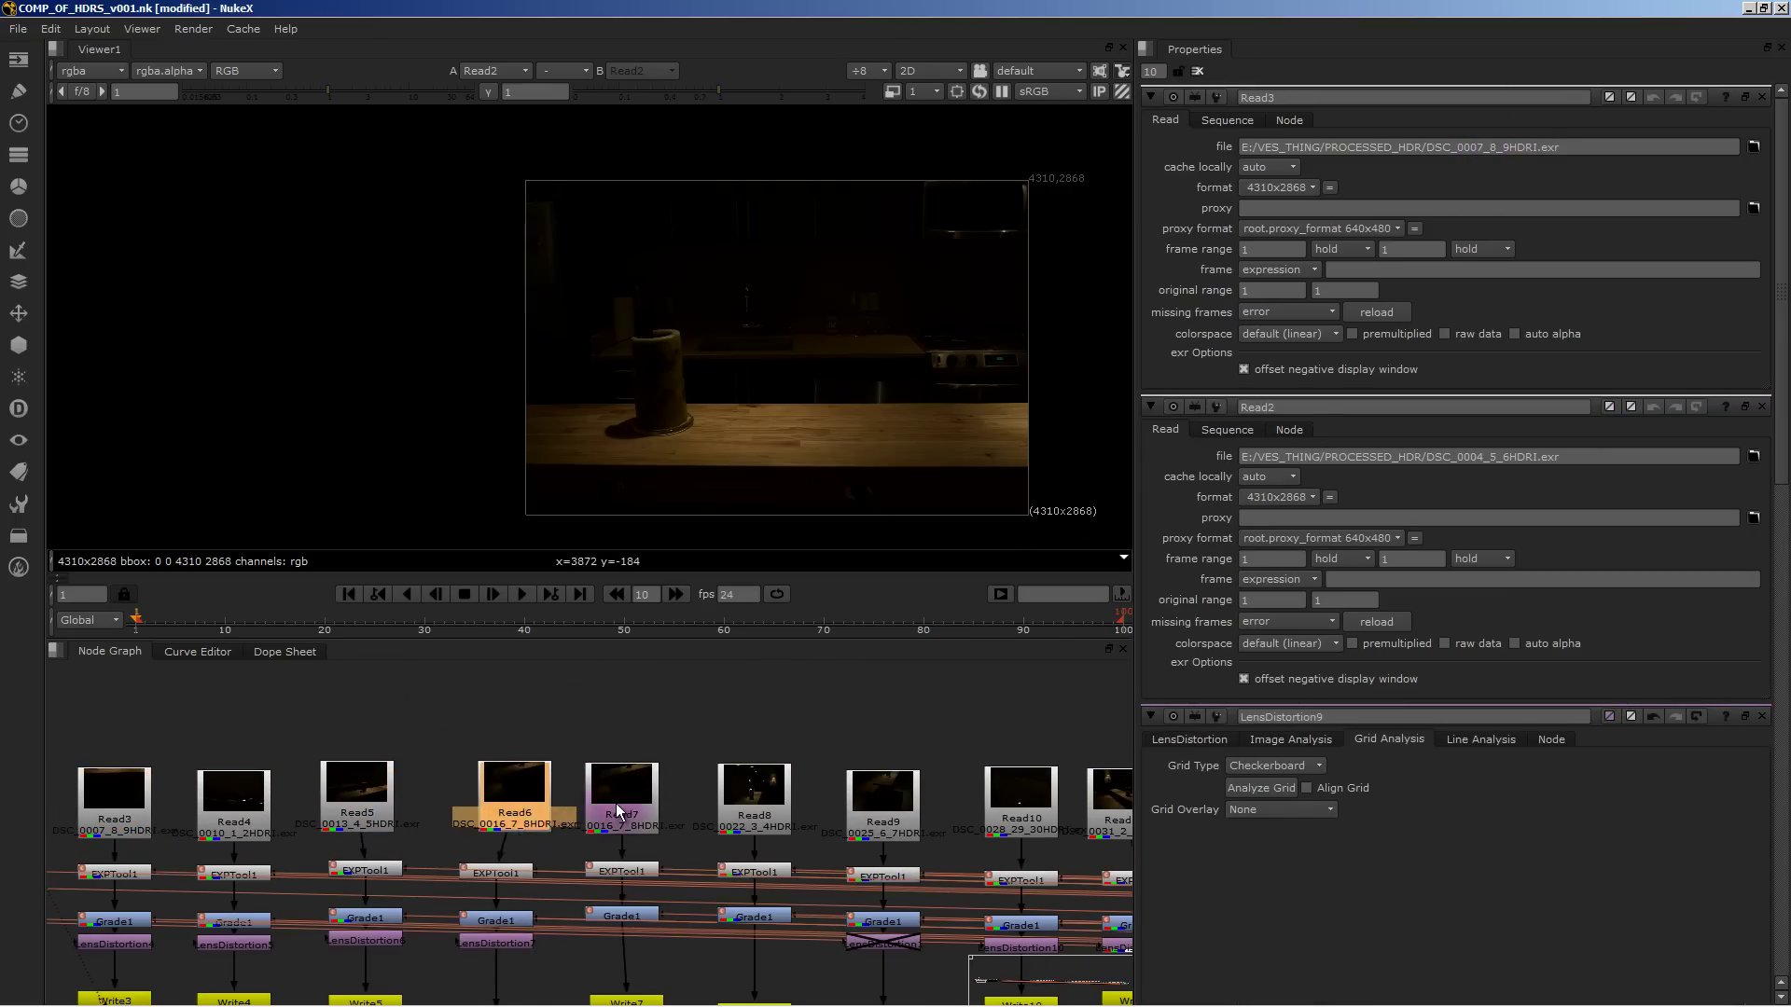
{"action": "left_click", "coordinate": [756, 800]}
{"action": "left_click", "coordinate": [640, 808]}
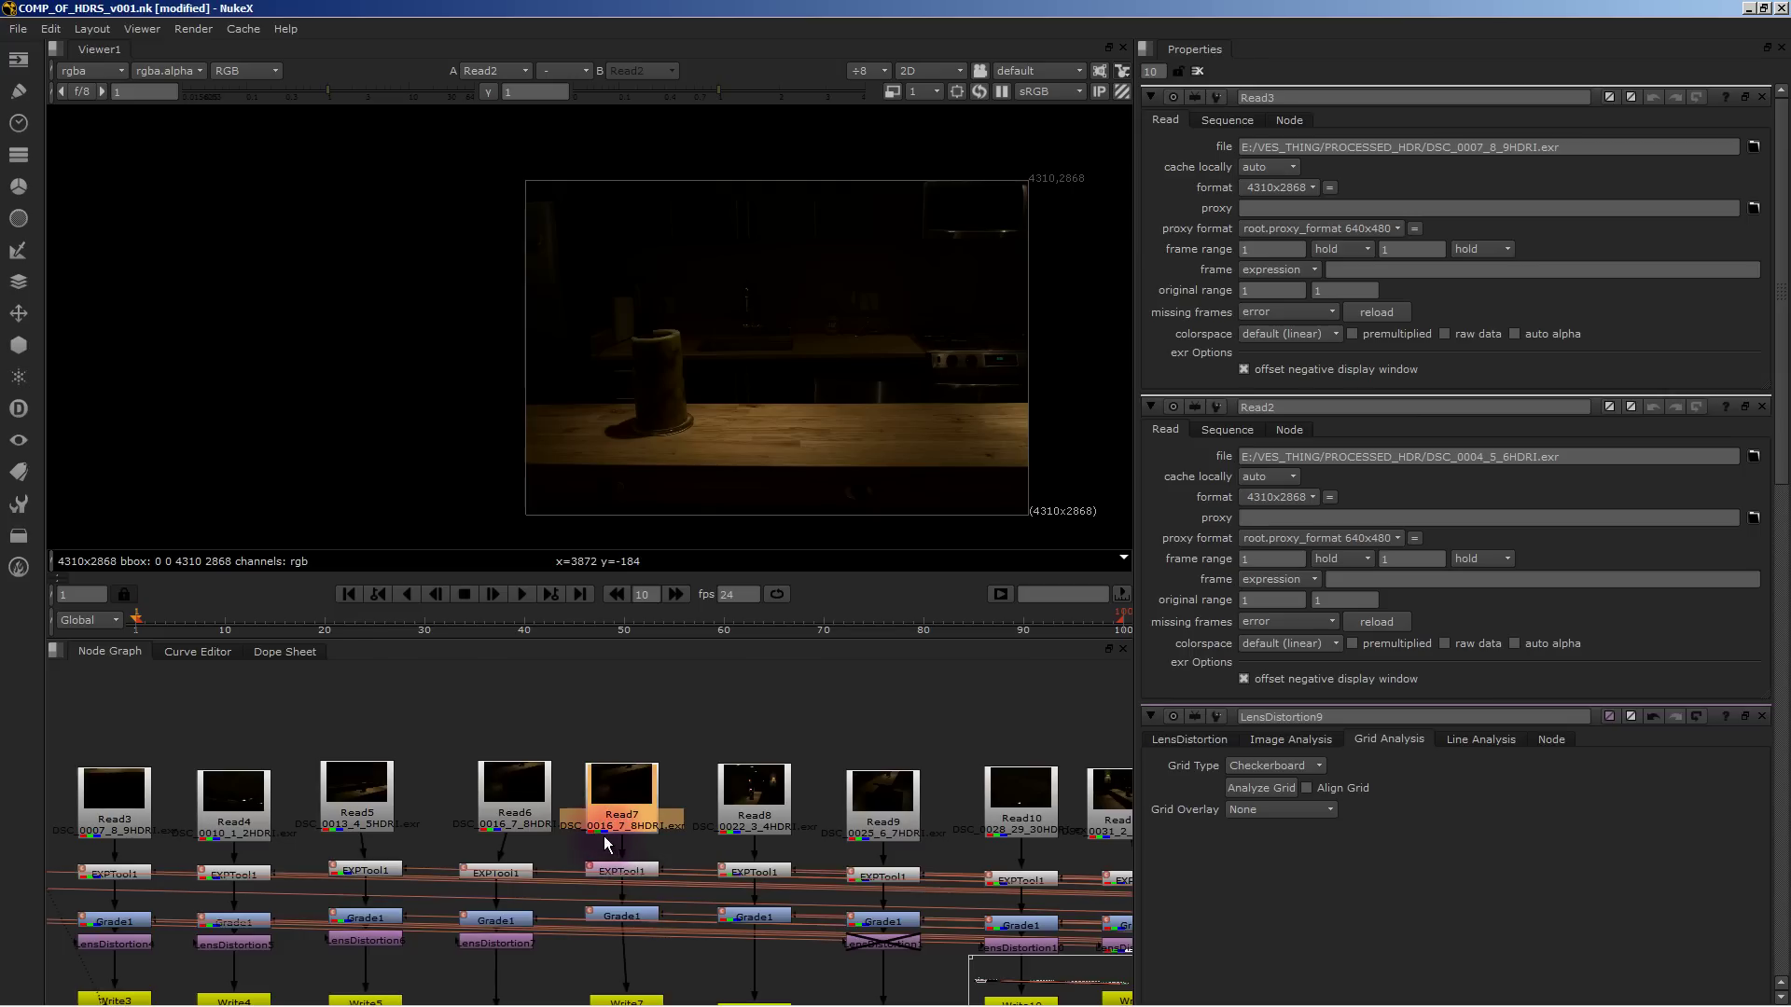
{"action": "left_click_drag", "start_coordinate": [621, 832], "coordinate": [624, 825]}
{"action": "left_click_drag", "start_coordinate": [753, 827], "coordinate": [731, 821]}
{"action": "middle_click_drag", "start_coordinate": [860, 819], "coordinate": [754, 823]}
{"action": "left_click", "coordinate": [752, 810]}
{"action": "left_click", "coordinate": [838, 792]}
{"action": "left_click", "coordinate": [747, 801]}
{"action": "left_click_drag", "start_coordinate": [627, 800], "coordinate": [624, 800]}
{"action": "left_click", "coordinate": [383, 795]}
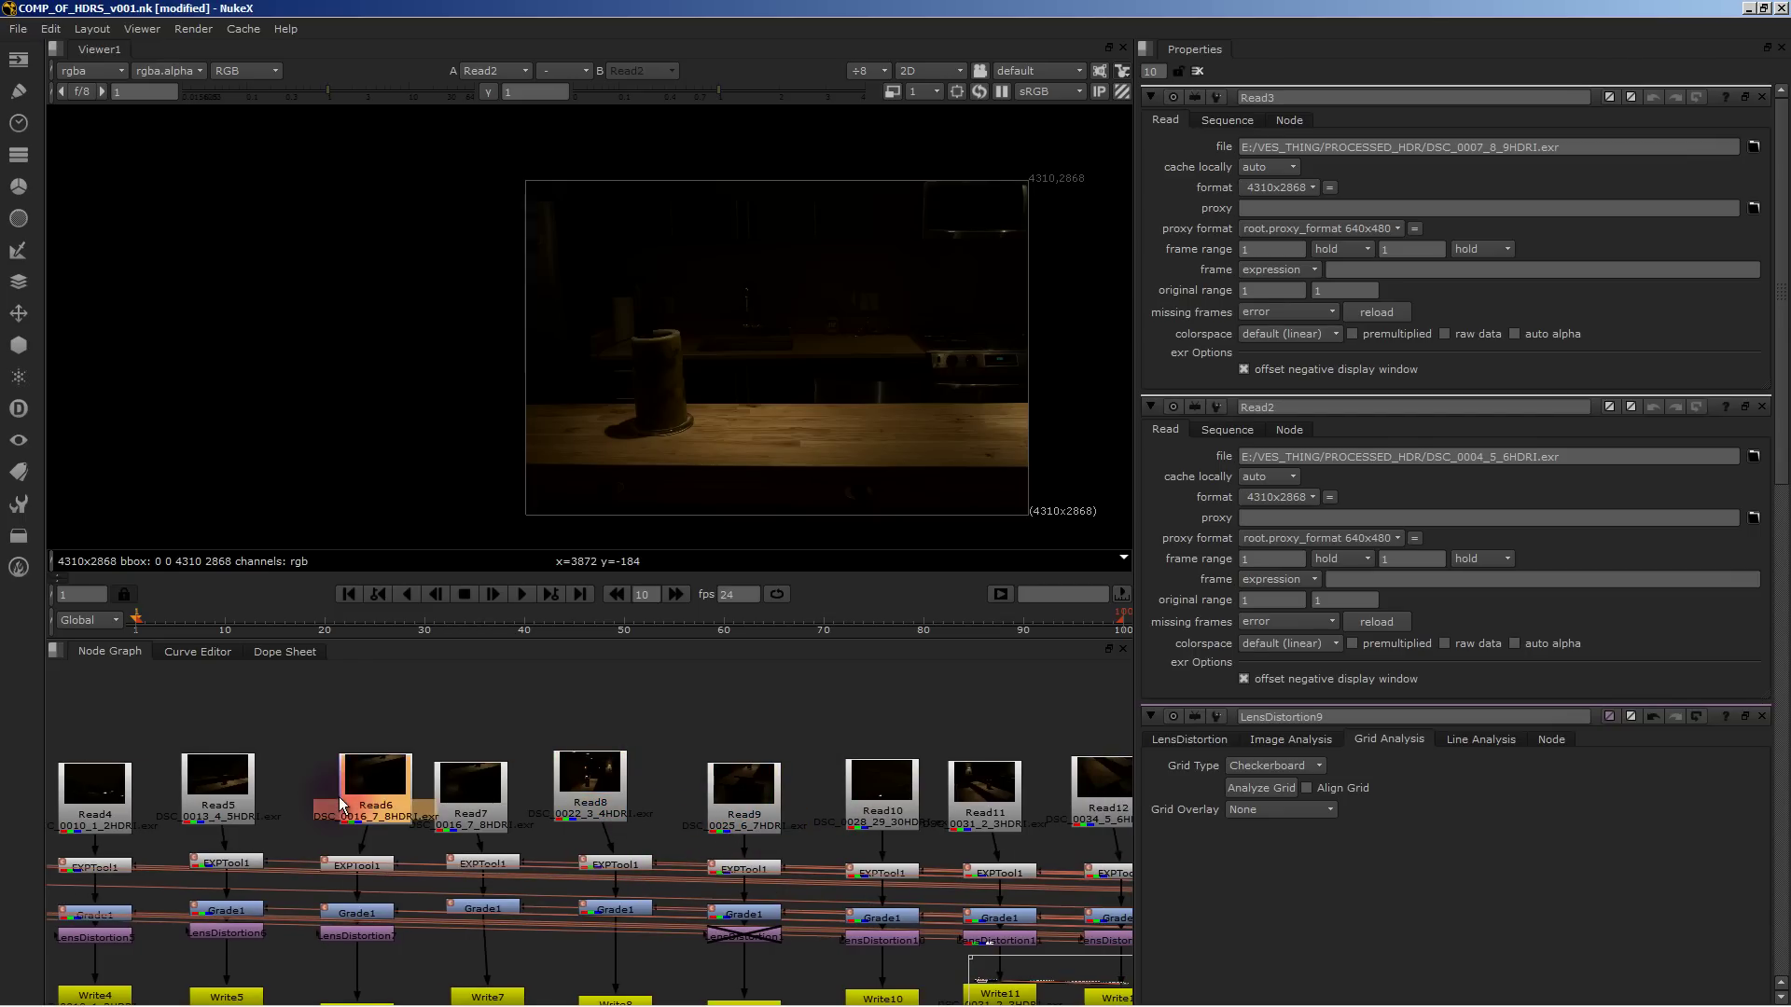
{"action": "left_click", "coordinate": [240, 799]}
Continue along the row of HDR images and examine the Read13, Read15 and Read16 nodes.
{"action": "middle_click_drag", "start_coordinate": [759, 821], "coordinate": [140, 819]}
{"action": "middle_click_drag", "start_coordinate": [1005, 795], "coordinate": [931, 802]}
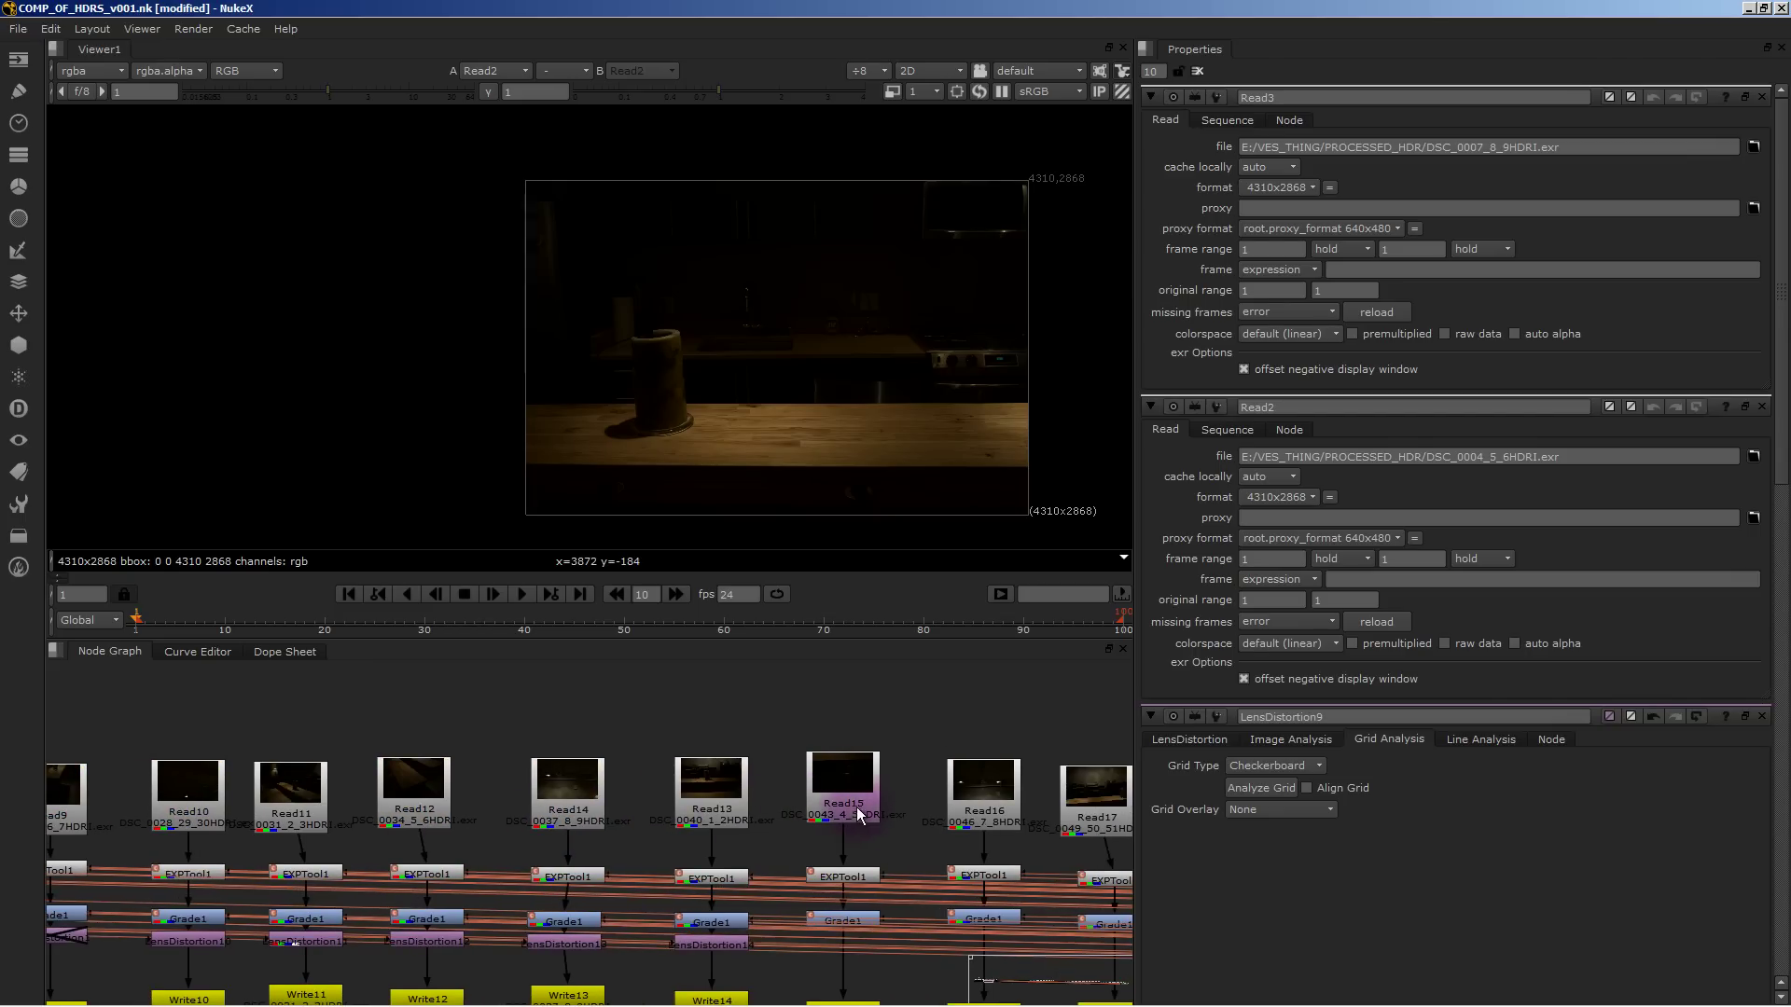
{"action": "left_click", "coordinate": [716, 796]}
{"action": "left_click", "coordinate": [875, 808]}
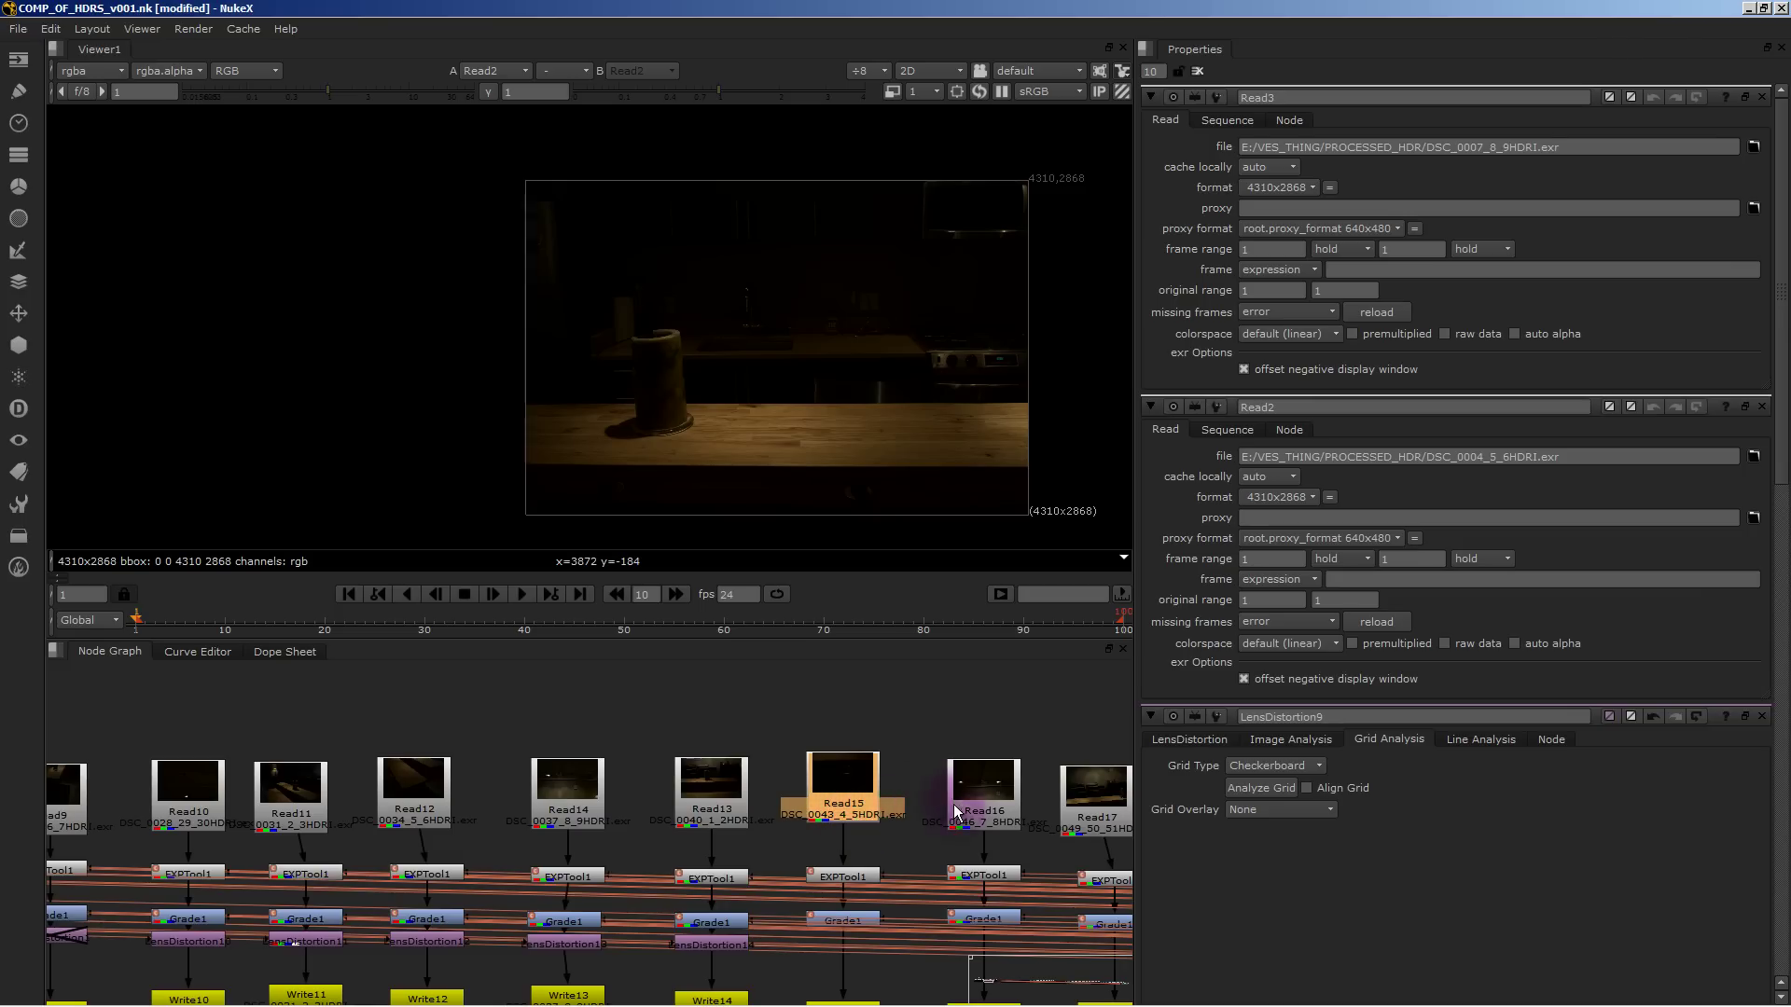
{"action": "left_click", "coordinate": [985, 817]}
{"action": "middle_click_drag", "start_coordinate": [995, 818], "coordinate": [878, 819]}
{"action": "left_click_drag", "start_coordinate": [983, 810], "coordinate": [987, 783]}
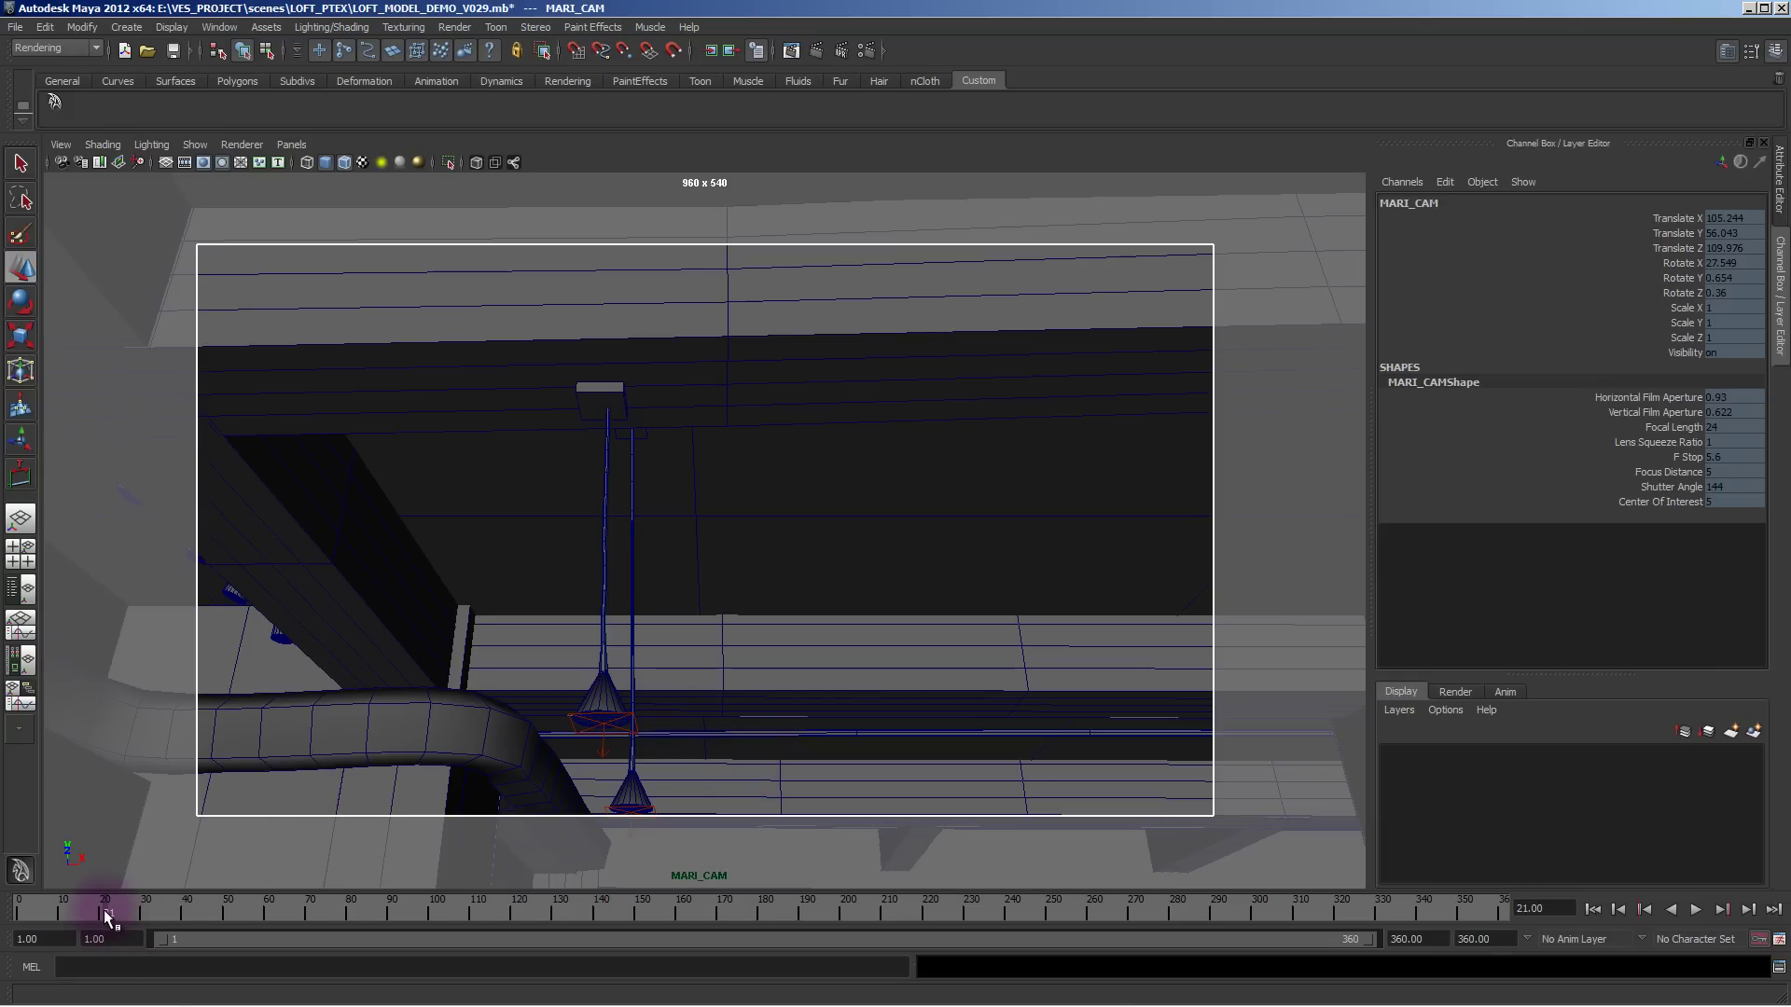
Return to Maya and scrub the MARI_CAM animation to frame 181 to examine its successive camera positions.
{"action": "key", "text": "4"}
{"action": "key", "text": "5"}
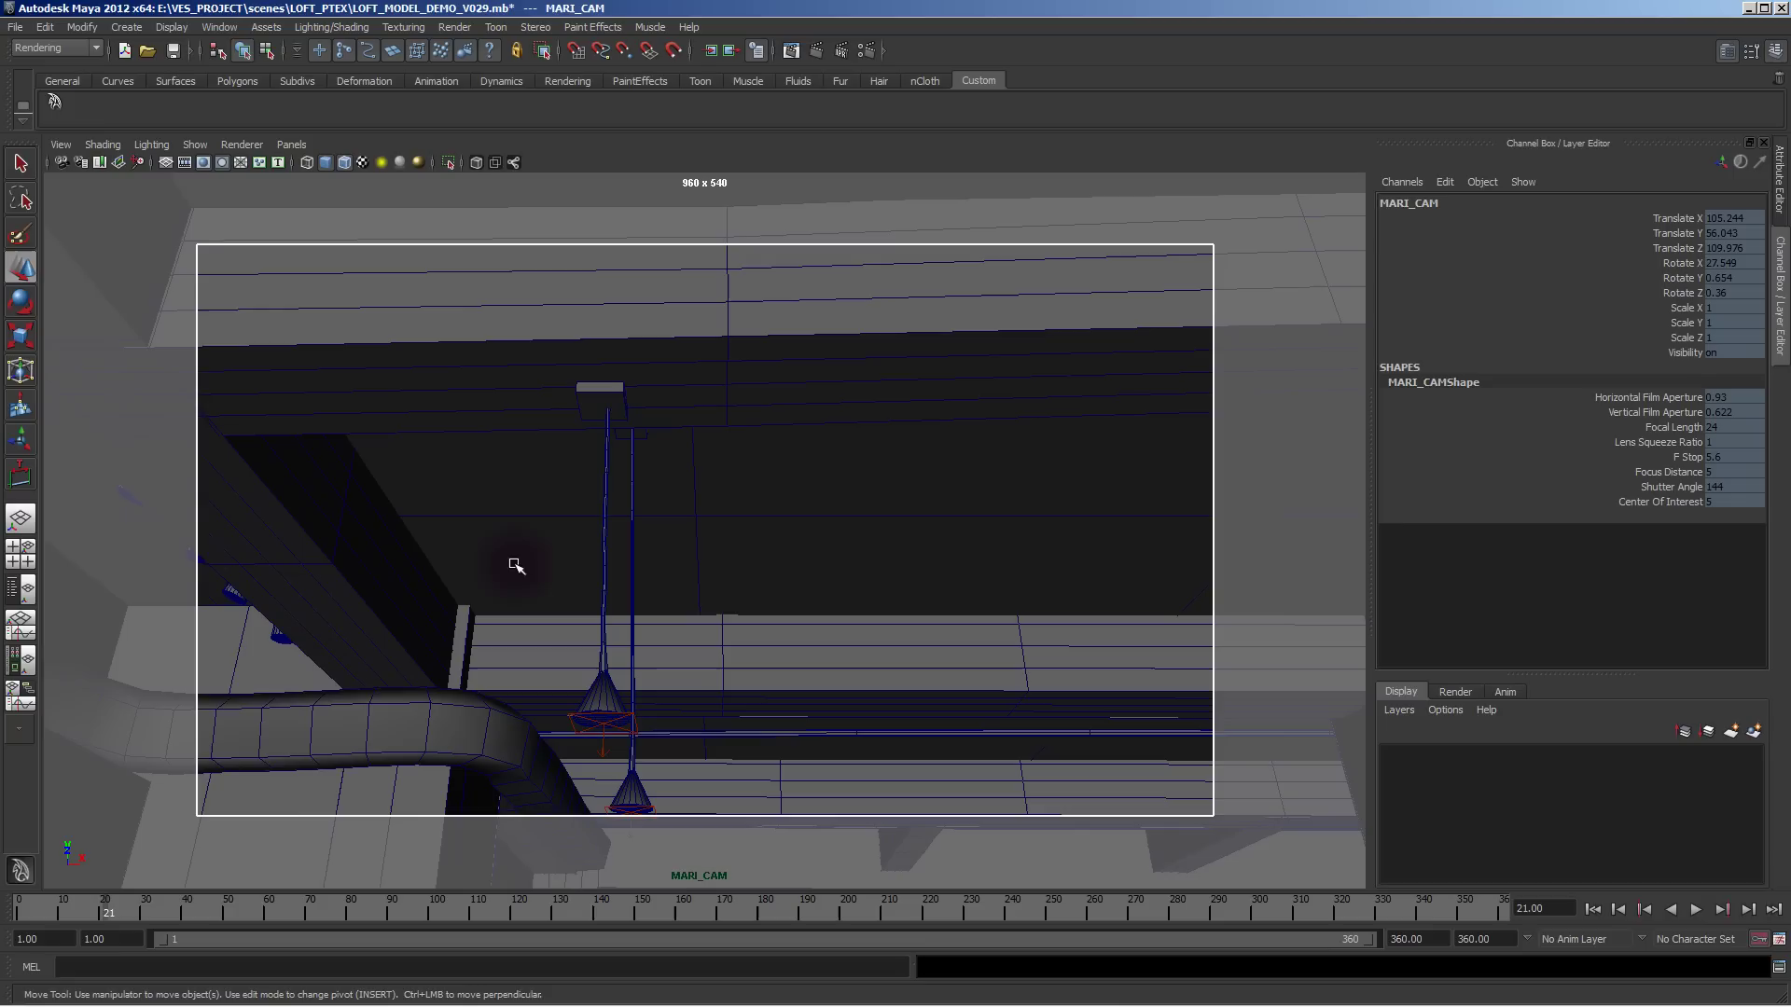
{"action": "left_click_drag", "start_coordinate": [120, 910], "coordinate": [487, 912]}
{"action": "left_click_drag", "start_coordinate": [556, 914], "coordinate": [770, 909]}
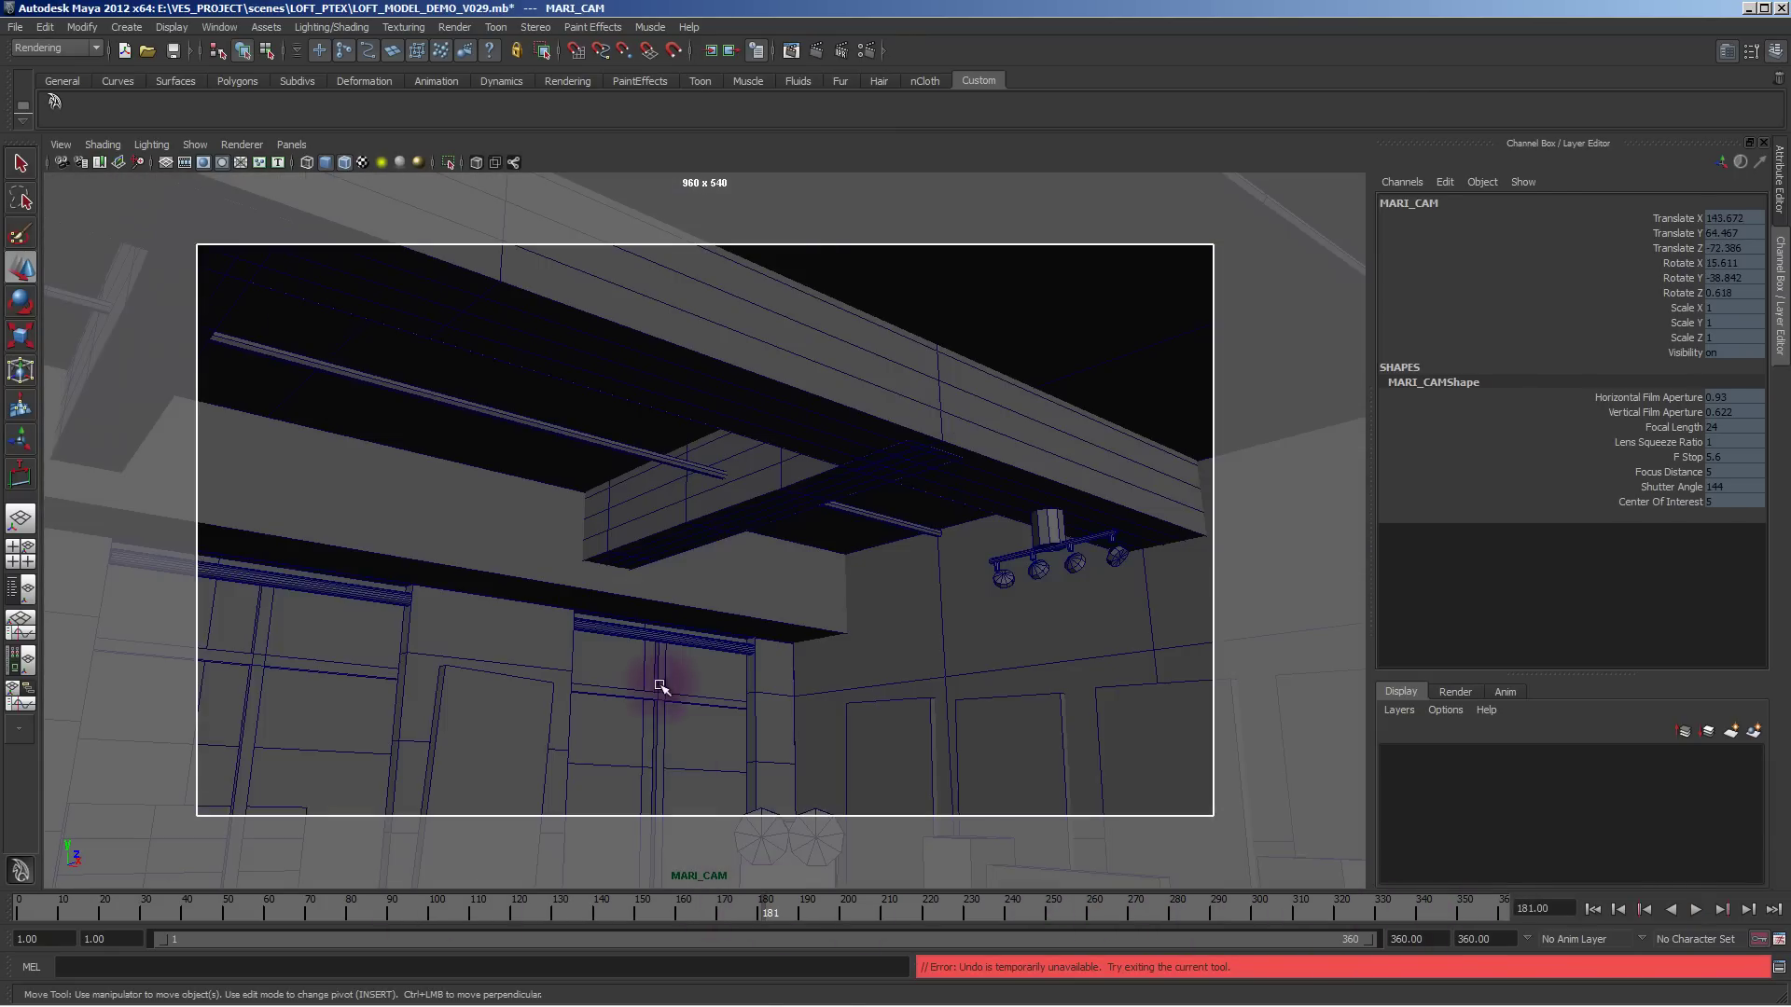
Select the LOFT_INSIDE_ROOM geometry, look through CAM_003, and select the VRayLightRect_KITCHEN_OVERHEAD_2 light.
{"action": "left_click", "coordinate": [664, 686]}
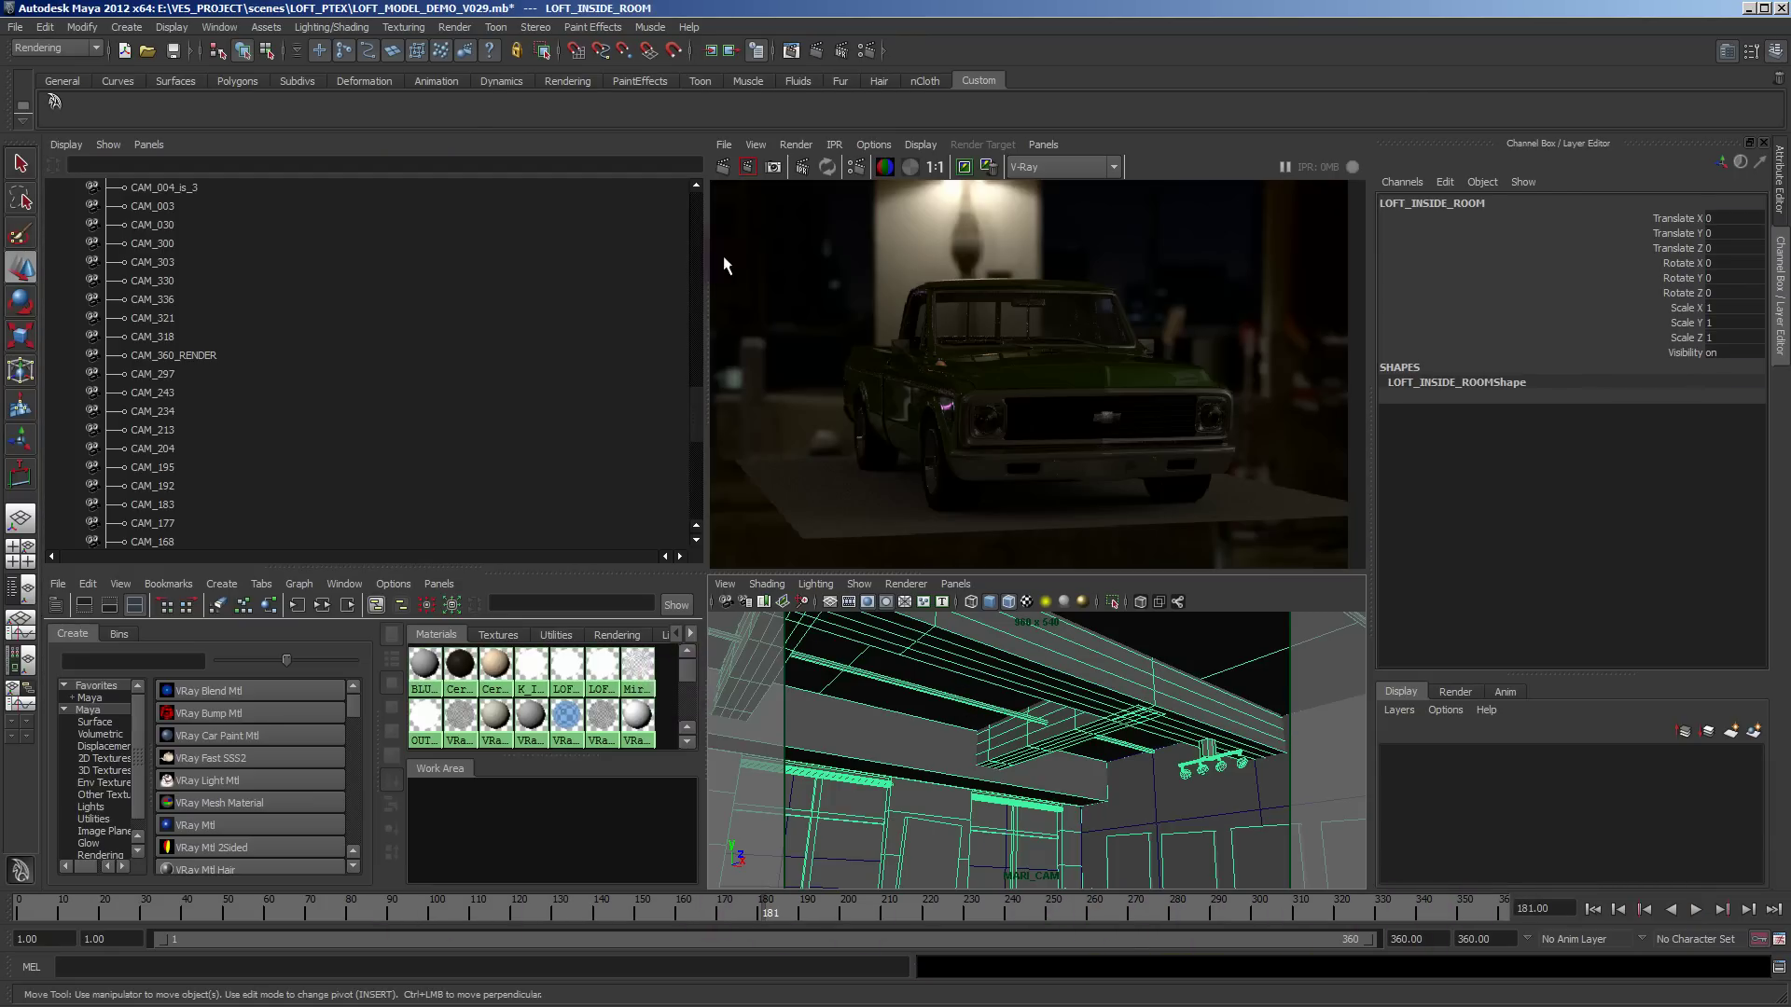
{"action": "key", "text": "space"}
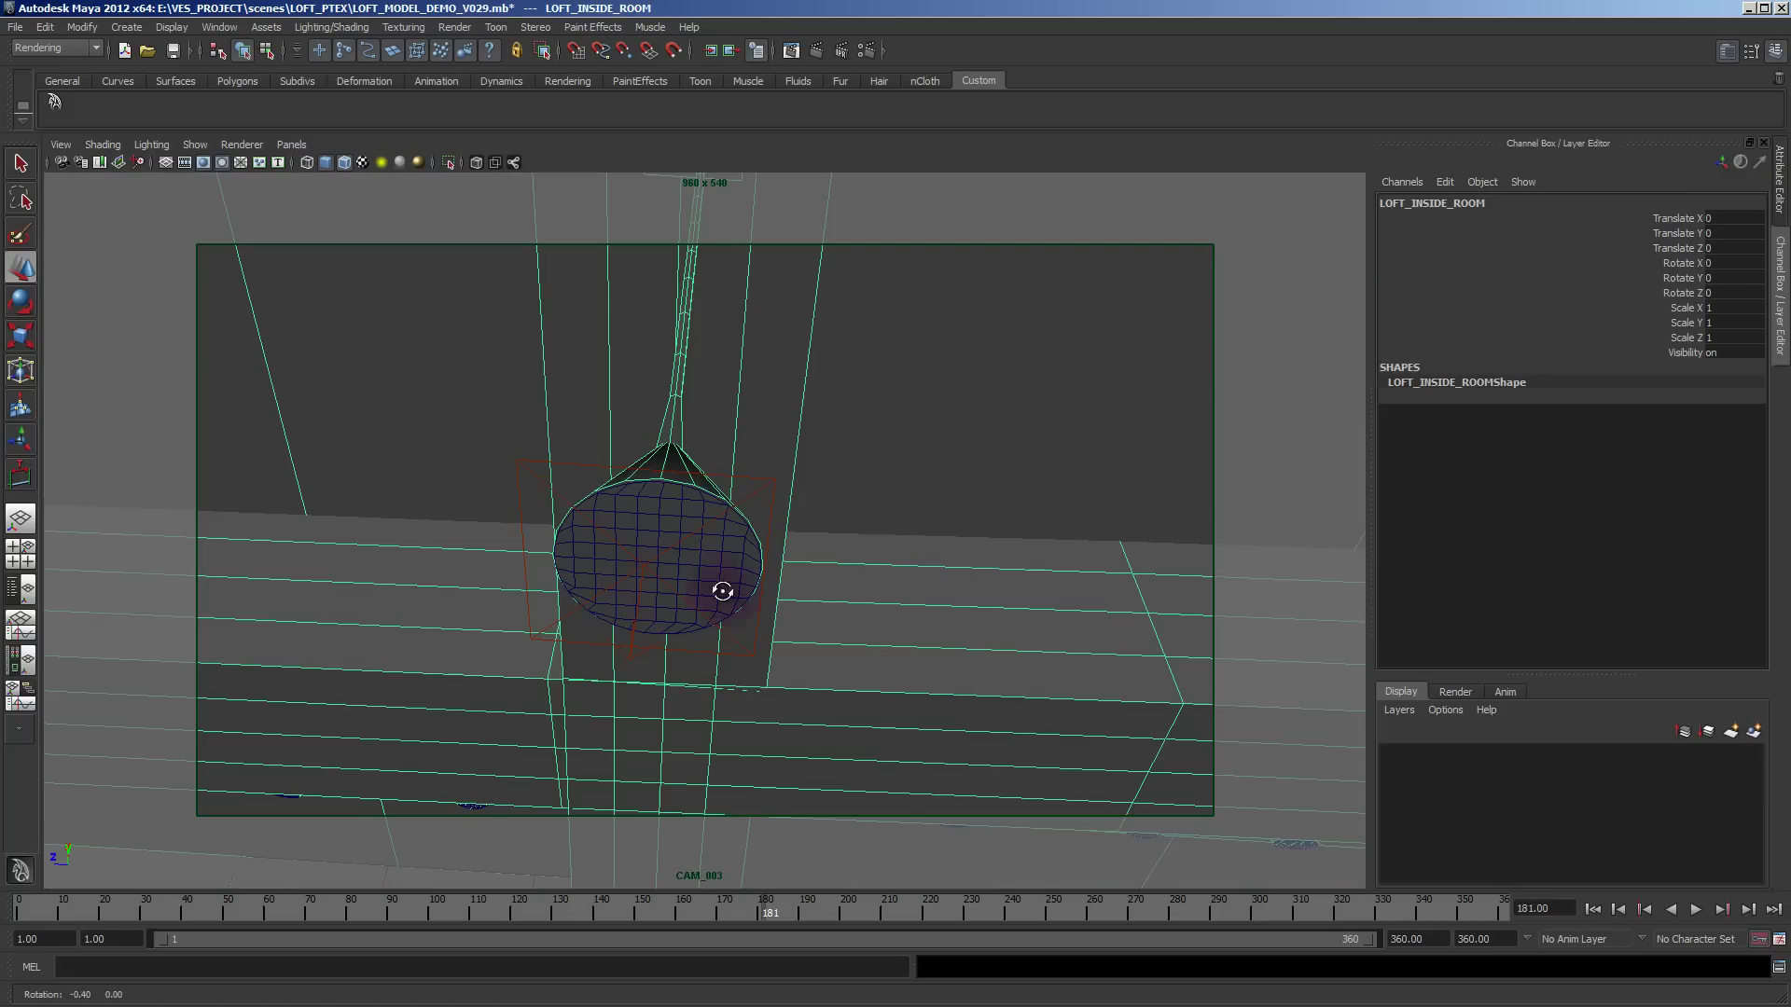
{"action": "left_click", "coordinate": [291, 145]}
{"action": "mouse_move", "coordinate": [330, 171]}
{"action": "left_click", "coordinate": [592, 627]}
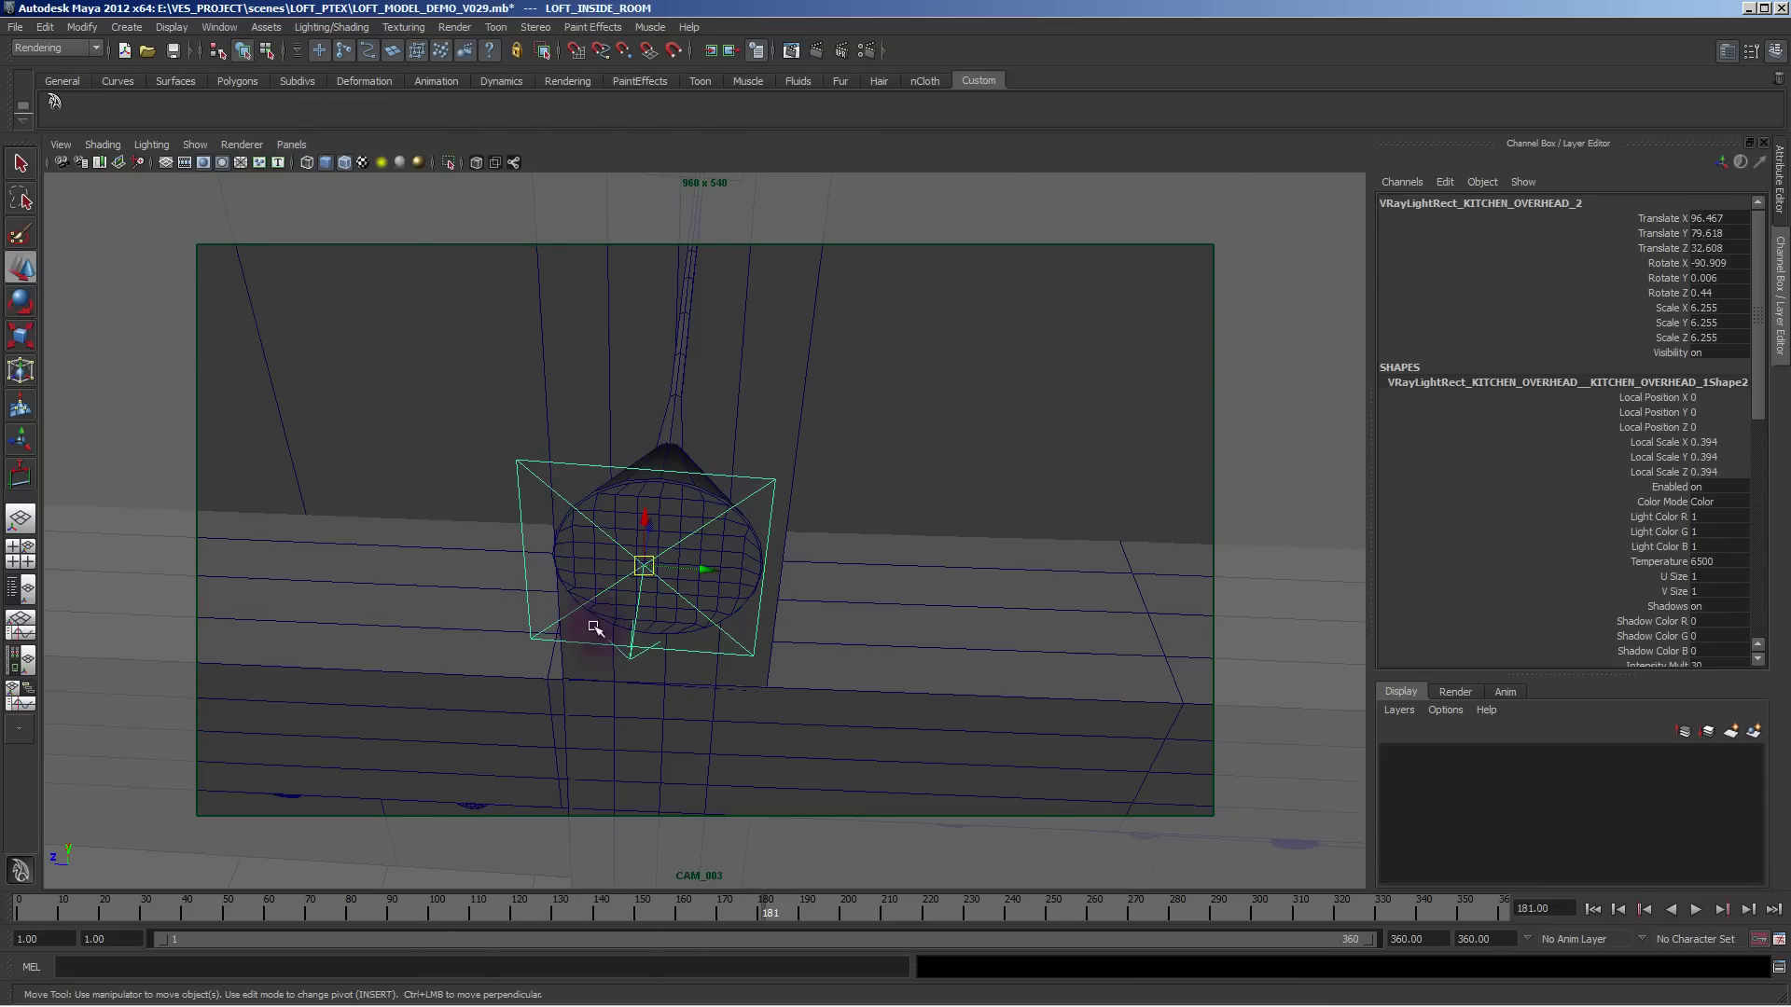
Return the view to the persp camera and select the LOFT_EXTRA_BITS geometry at the column beside the kitchen.
{"action": "left_click", "coordinate": [291, 145]}
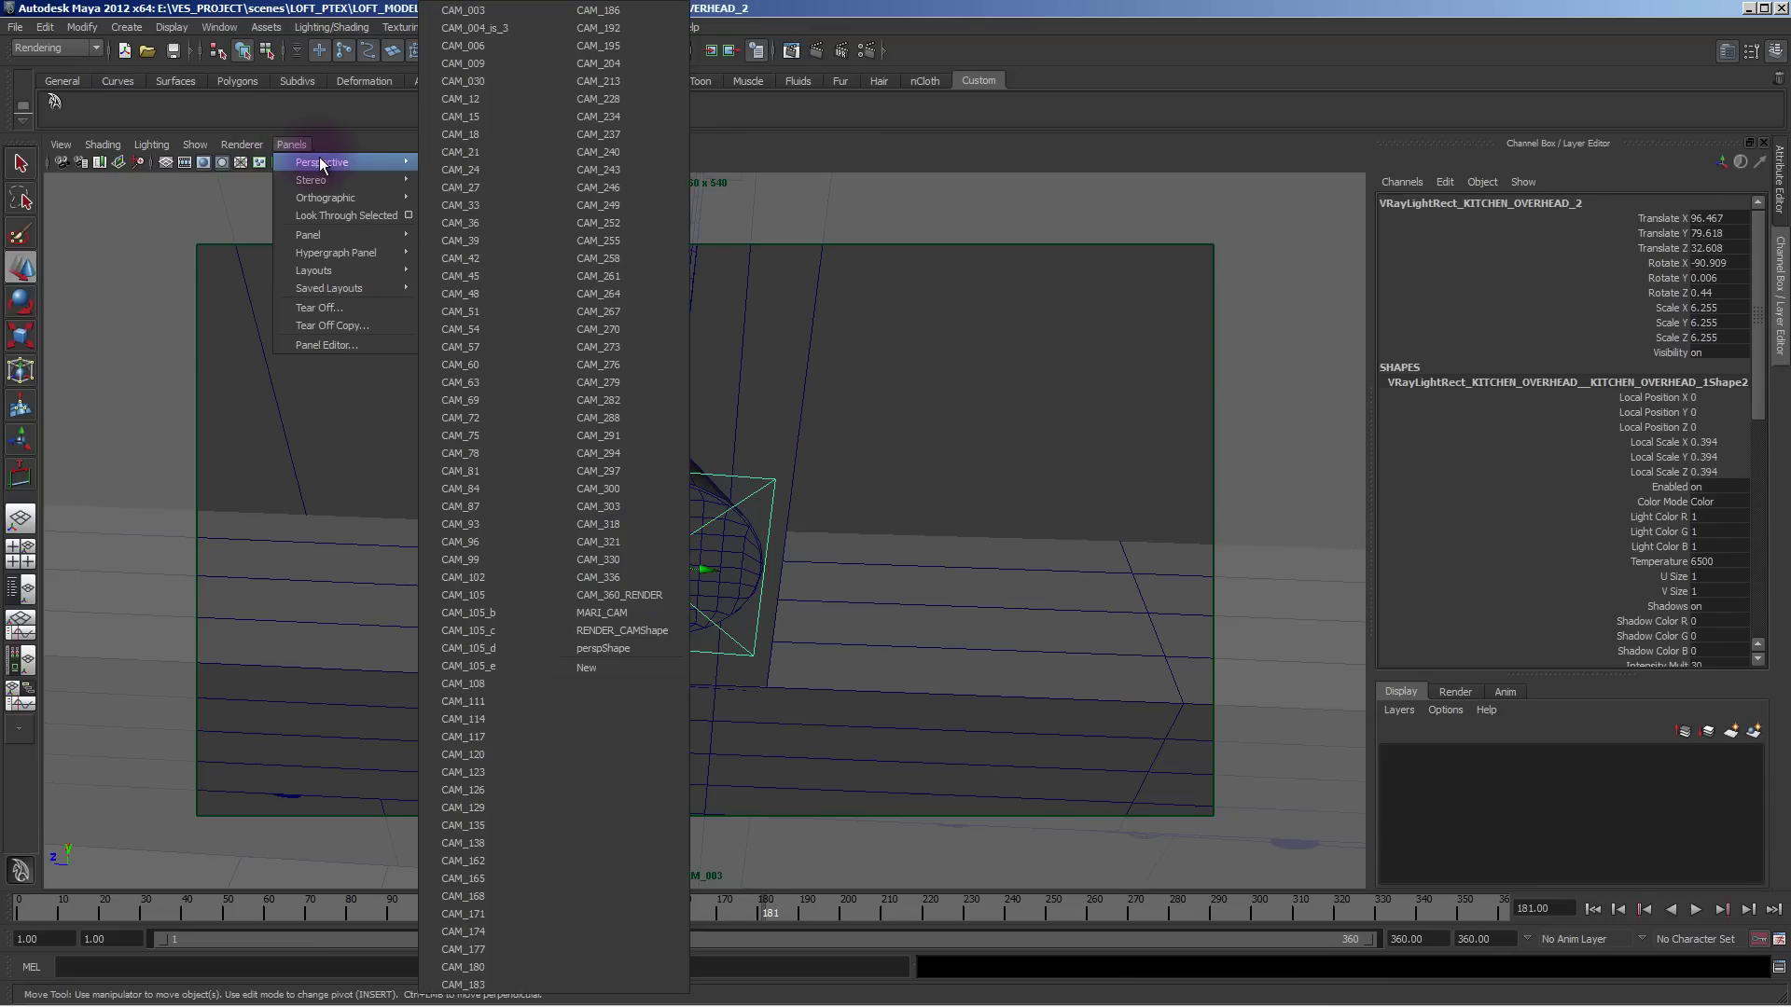
{"action": "left_click", "coordinate": [616, 648]}
{"action": "left_click", "coordinate": [720, 654]}
{"action": "left_click_drag", "start_coordinate": [932, 743], "coordinate": [709, 709], "text": "alt"}
{"action": "middle_click_drag", "start_coordinate": [709, 709], "coordinate": [670, 629], "text": "alt"}
{"action": "left_click_drag", "start_coordinate": [671, 629], "coordinate": [794, 617], "text": "alt"}
{"action": "left_click_drag", "start_coordinate": [794, 530], "coordinate": [300, 452], "text": "alt"}
{"action": "left_click", "coordinate": [696, 540]}
{"action": "right_click_drag", "start_coordinate": [1008, 504], "coordinate": [597, 550], "text": "alt"}
{"action": "right_click_drag", "start_coordinate": [883, 568], "coordinate": [565, 604], "text": "alt"}
{"action": "mouse_move", "coordinate": [566, 603]}
{"action": "left_mouse_down", "text": "alt"}
{"action": "mouse_move", "coordinate": [631, 607]}
{"action": "mouse_move", "coordinate": [788, 672]}
{"action": "mouse_move", "coordinate": [831, 532]}
{"action": "mouse_move", "coordinate": [559, 585]}
{"action": "left_mouse_up", "text": "alt"}
{"action": "middle_click_drag", "start_coordinate": [559, 585], "coordinate": [660, 565], "text": "alt"}
{"action": "left_click", "coordinate": [588, 544]}
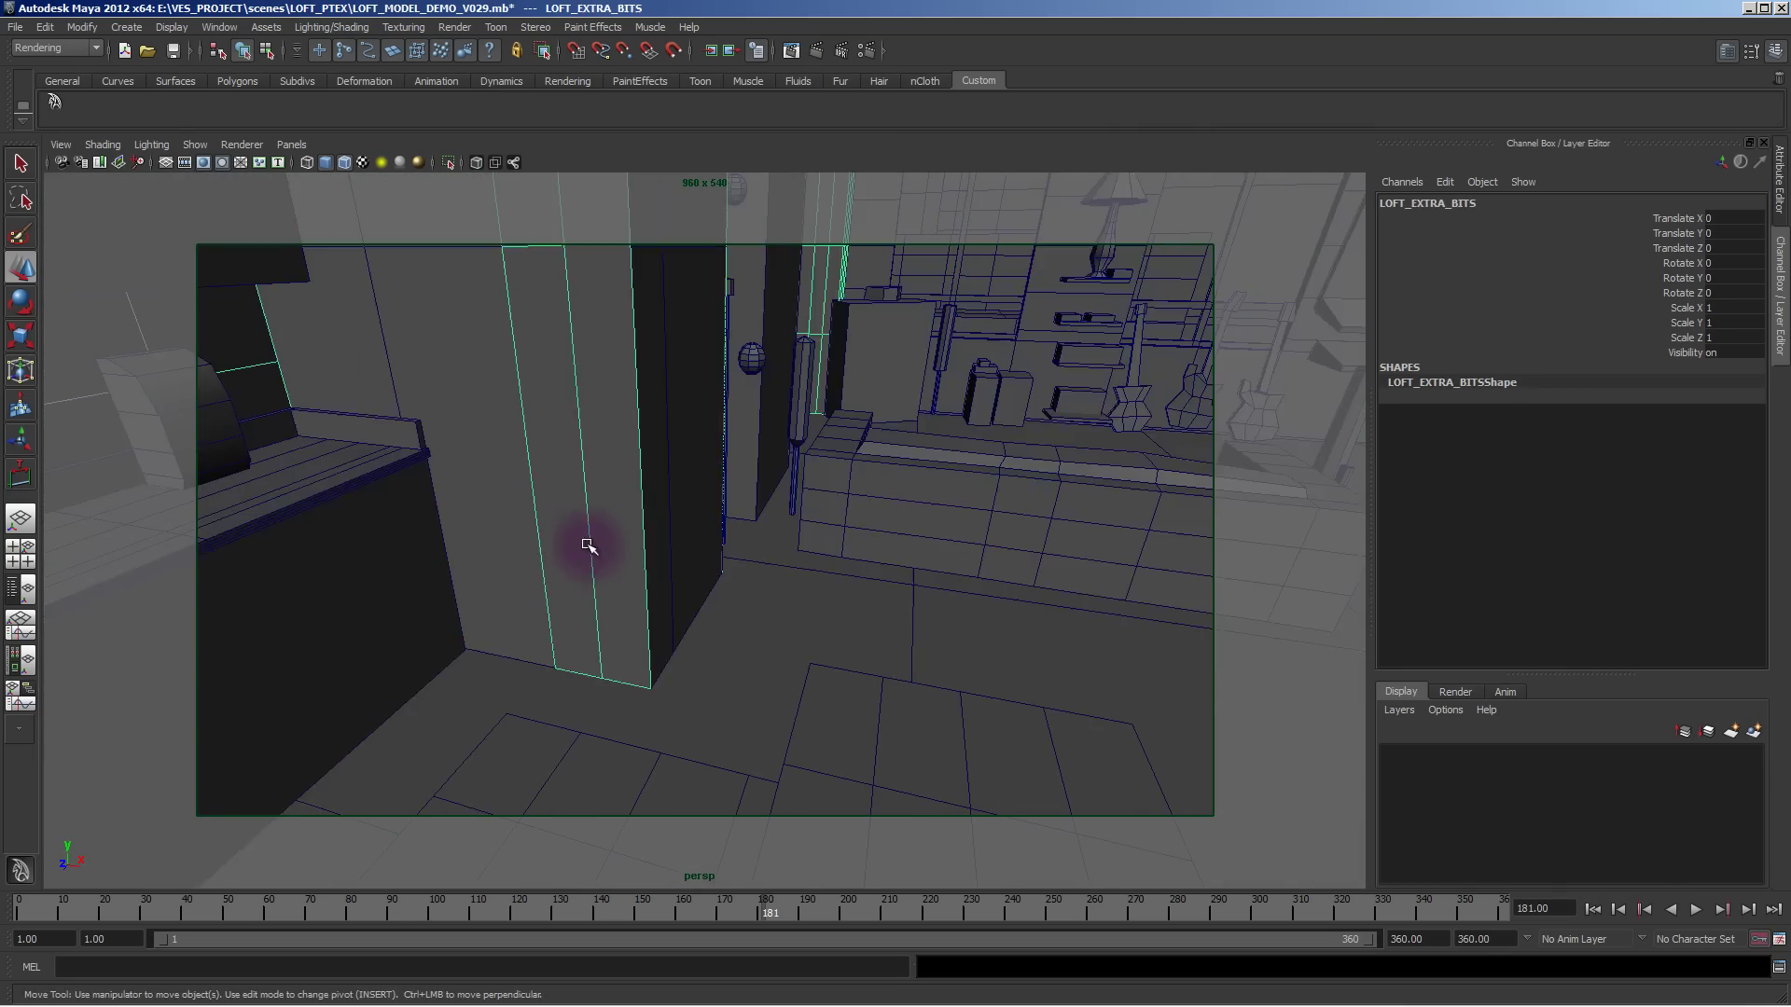
Examine the loft model's ceiling, pipe, pendant lamps and window wall from inside the room.
{"action": "middle_click_drag", "start_coordinate": [755, 464], "coordinate": [726, 659], "text": "alt"}
{"action": "left_click_drag", "start_coordinate": [726, 660], "coordinate": [628, 579], "text": "alt"}
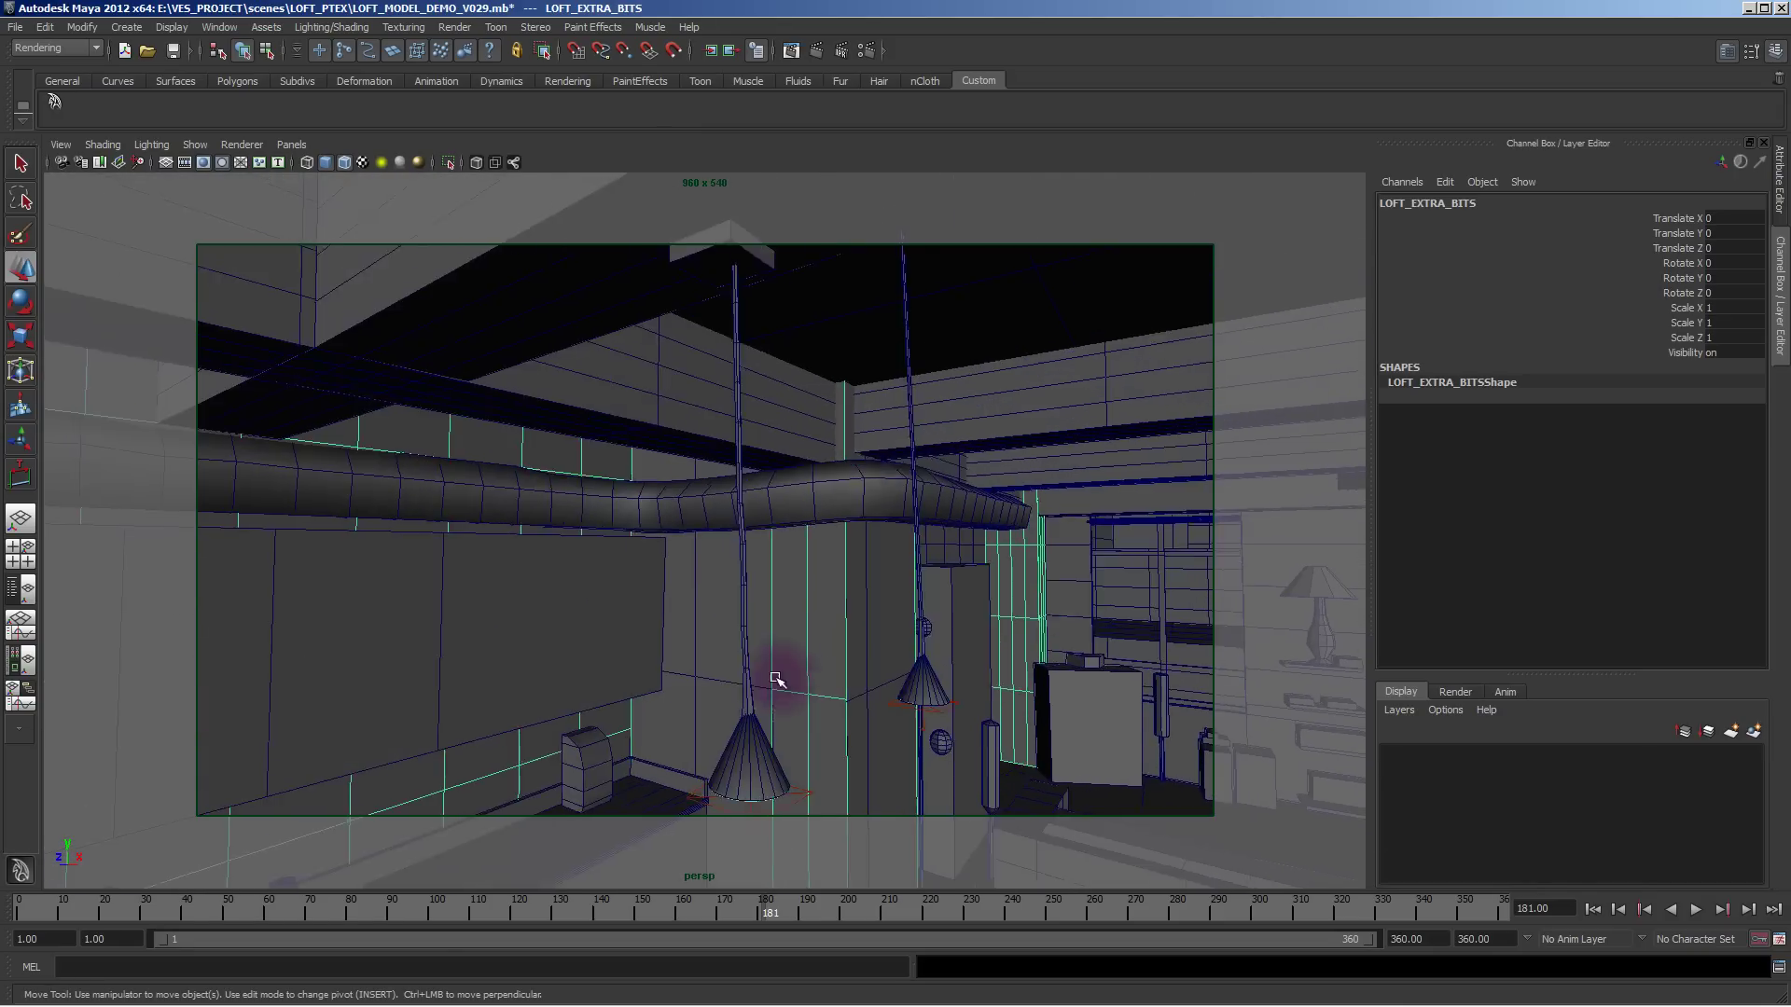
{"action": "left_click_drag", "start_coordinate": [775, 678], "coordinate": [775, 631], "text": "alt"}
{"action": "middle_click_drag", "start_coordinate": [775, 632], "coordinate": [739, 664], "text": "alt"}
{"action": "middle_click_drag", "start_coordinate": [687, 406], "coordinate": [651, 500], "text": "alt"}
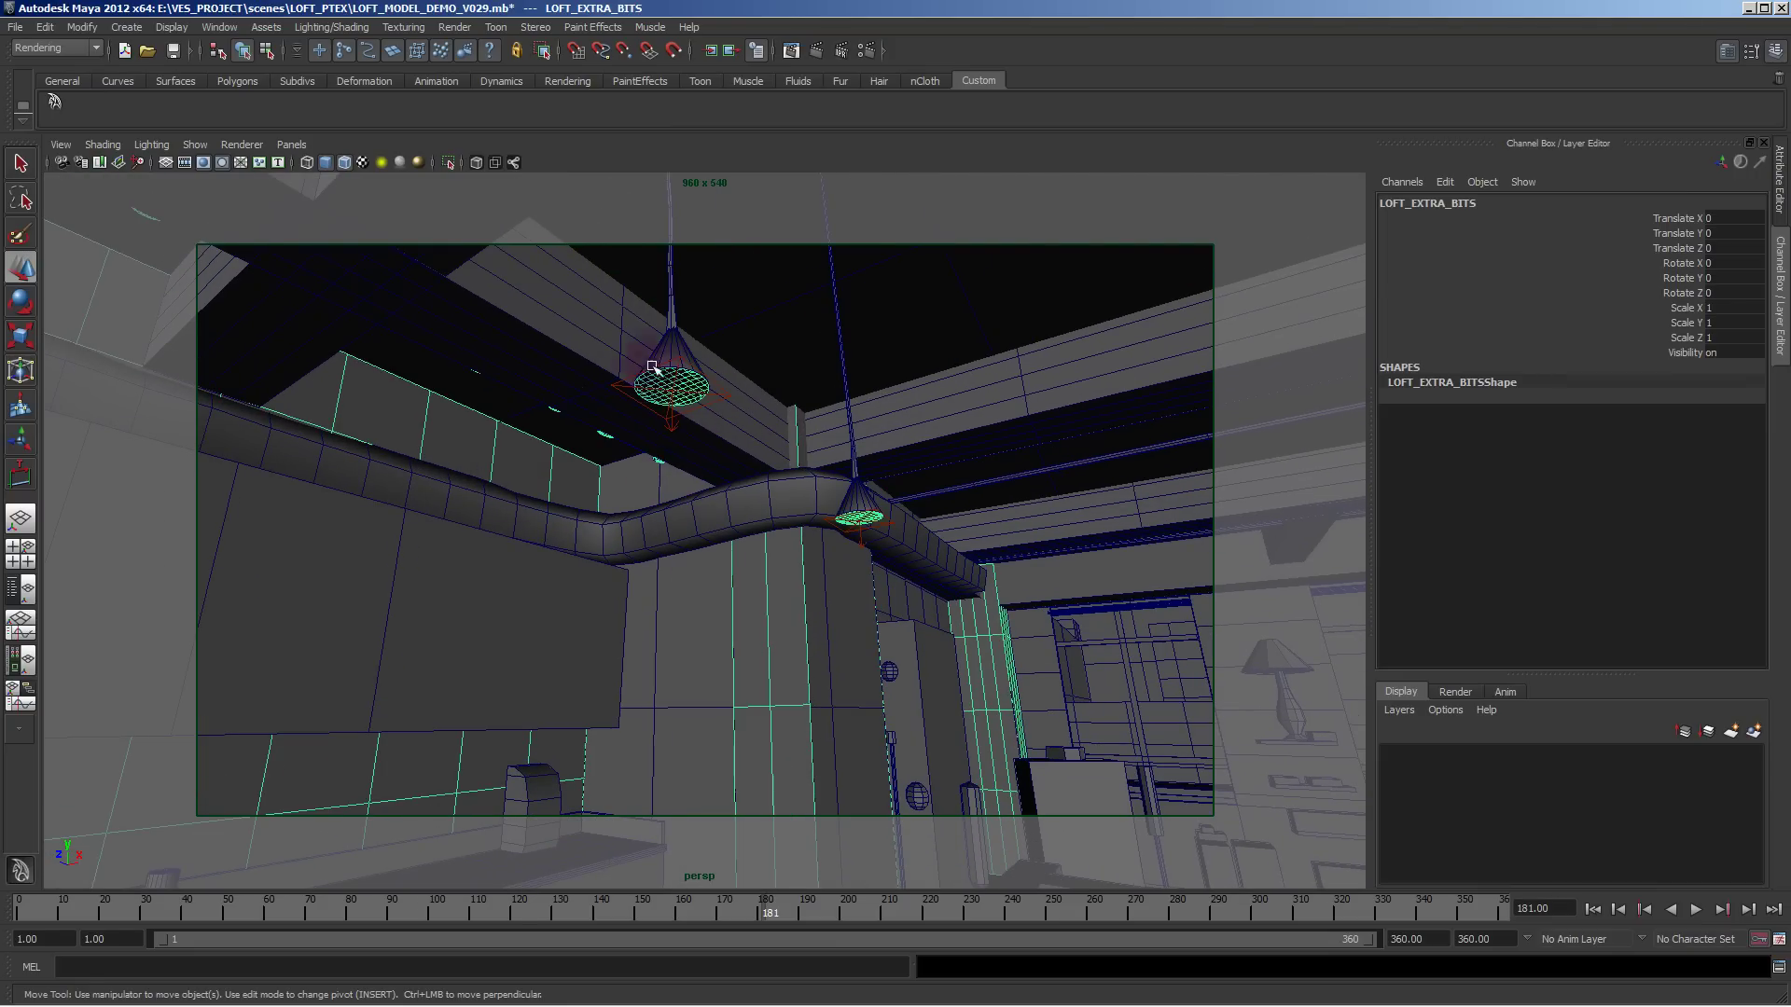
{"action": "middle_click_drag", "start_coordinate": [787, 532], "coordinate": [560, 484], "text": "alt"}
{"action": "left_click_drag", "start_coordinate": [560, 484], "coordinate": [975, 563], "text": "alt"}
{"action": "right_click_drag", "start_coordinate": [975, 563], "coordinate": [1231, 656], "text": "alt"}
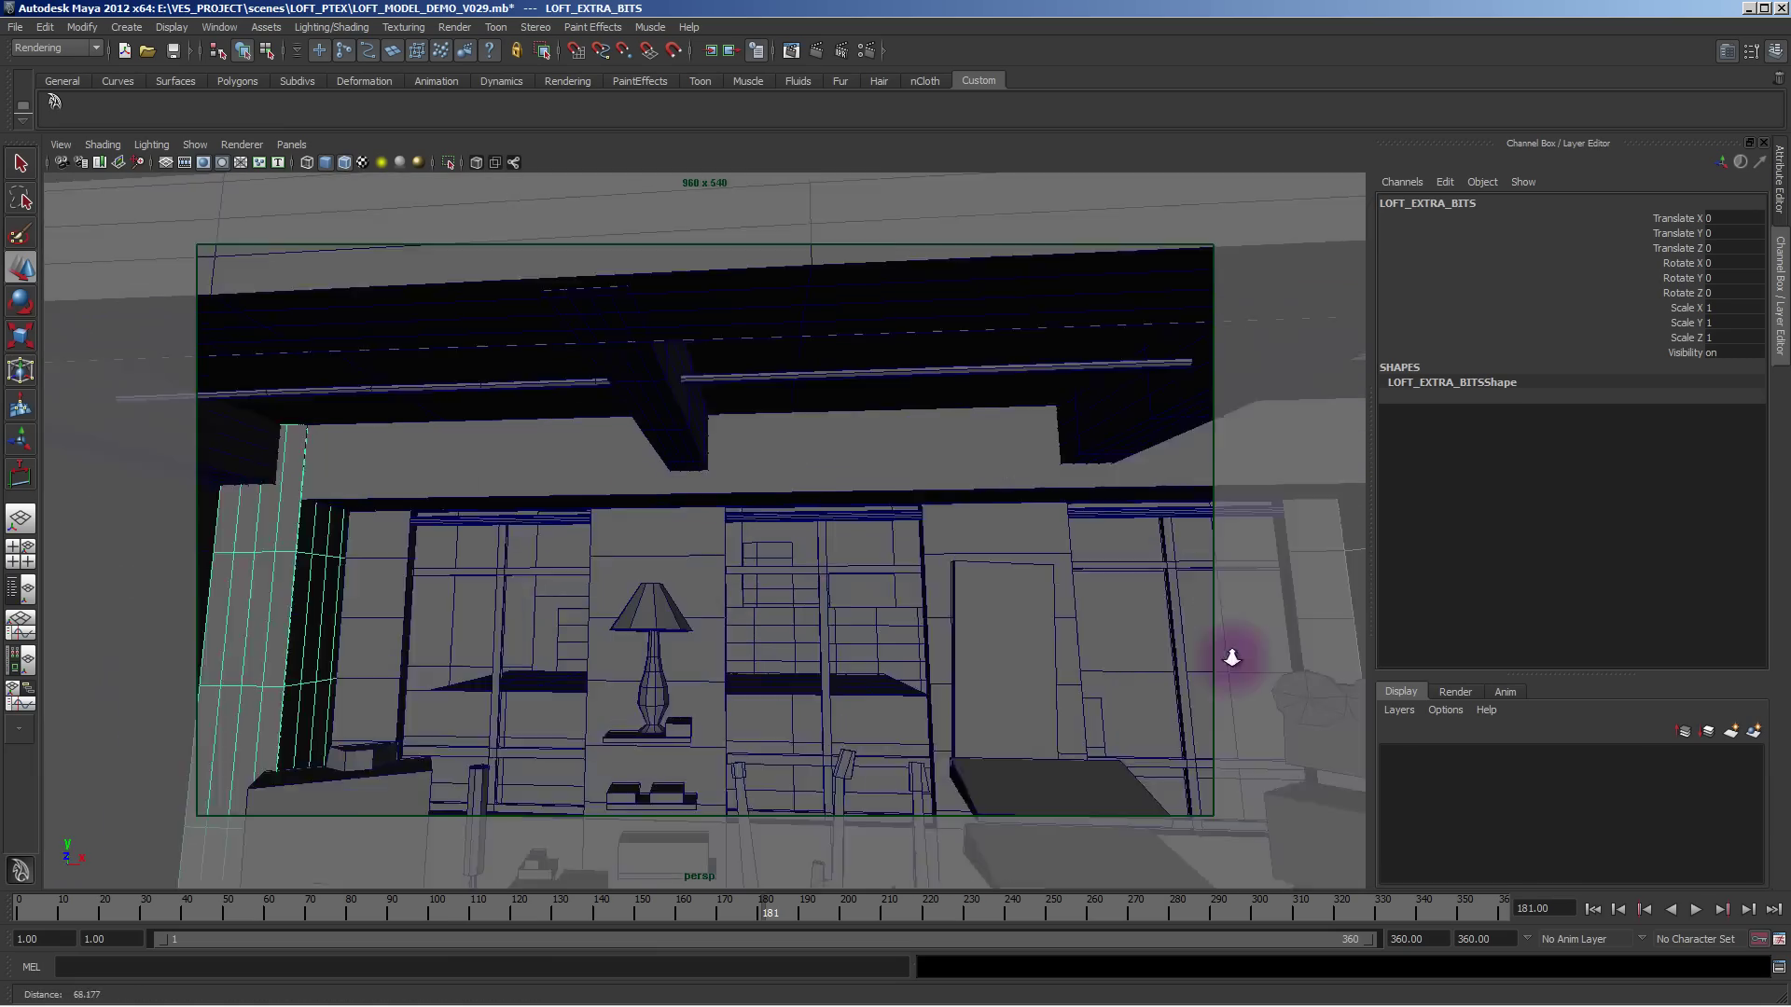
Select the LOFT_OUTSIDE_CITY geometry through the windows and examine the loft from the window wall back to the column and pendant lamp.
{"action": "middle_click_drag", "start_coordinate": [828, 718], "coordinate": [789, 580], "text": "alt"}
{"action": "left_click", "coordinate": [879, 599]}
{"action": "left_click_drag", "start_coordinate": [607, 601], "coordinate": [728, 612], "text": "alt"}
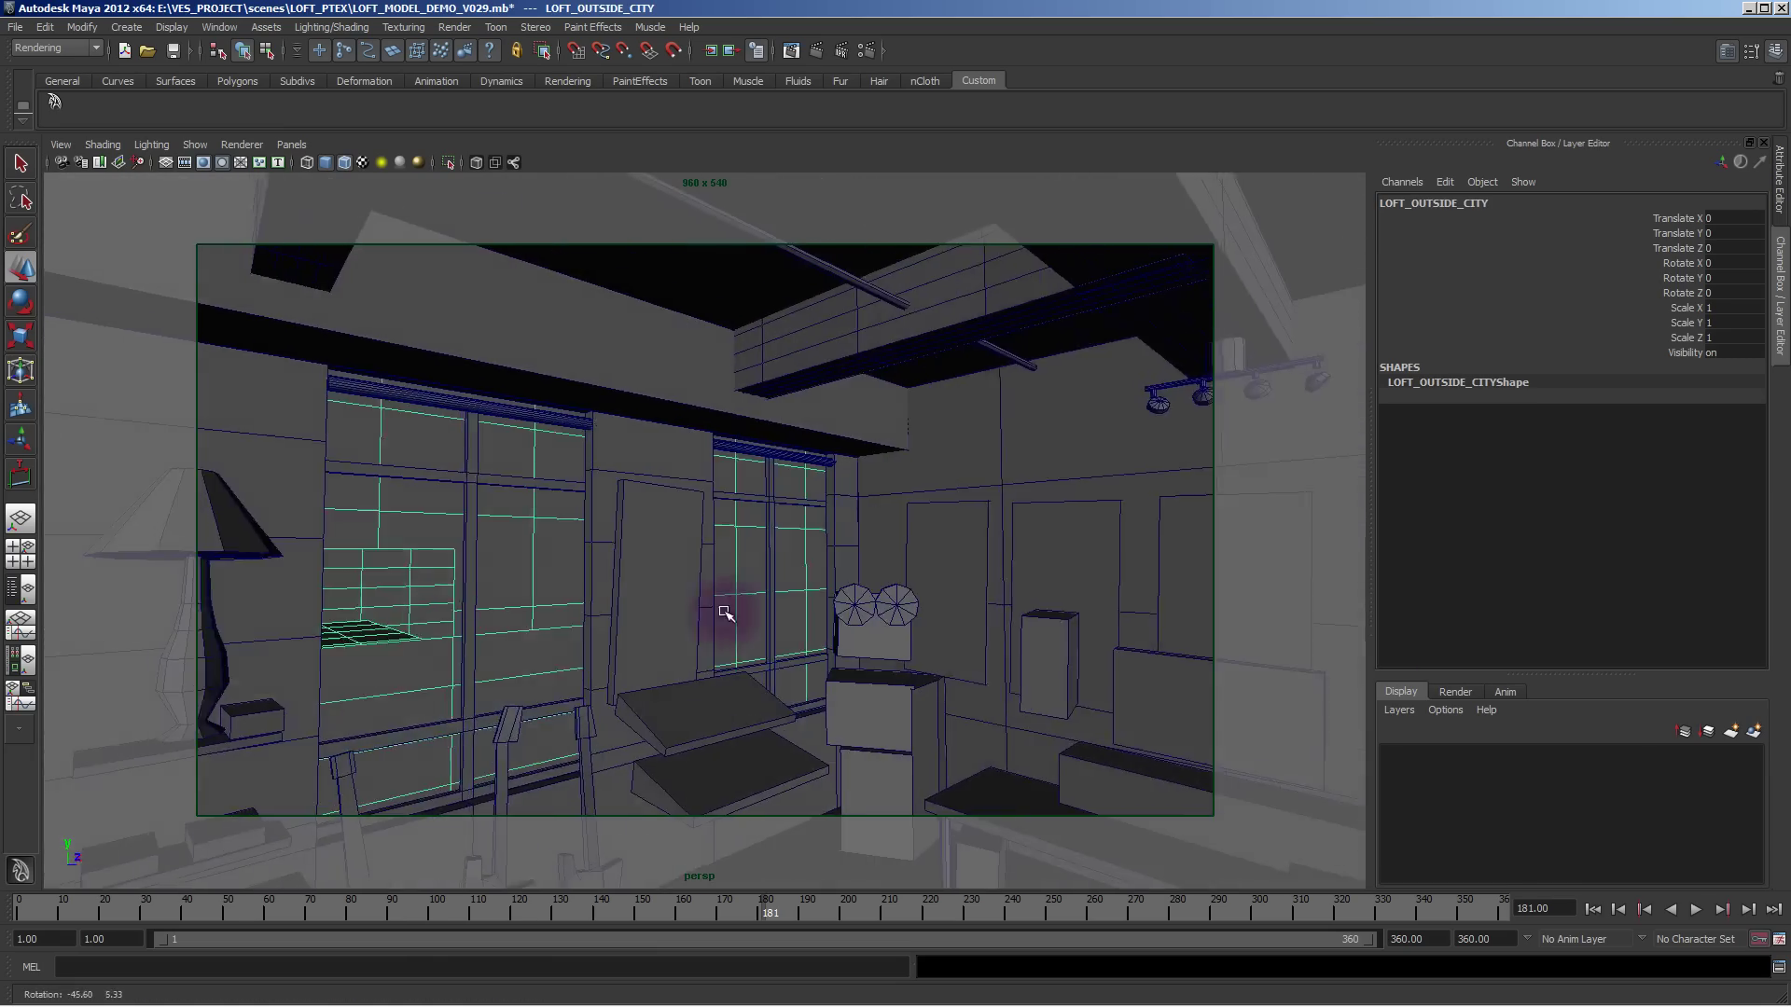
{"action": "middle_click_drag", "start_coordinate": [727, 612], "coordinate": [901, 686], "text": "alt"}
{"action": "mouse_move", "coordinate": [688, 637]}
{"action": "left_mouse_down", "text": "alt"}
{"action": "mouse_move", "coordinate": [591, 628]}
{"action": "mouse_move", "coordinate": [644, 595]}
{"action": "mouse_move", "coordinate": [675, 636]}
{"action": "left_mouse_up", "text": "alt"}
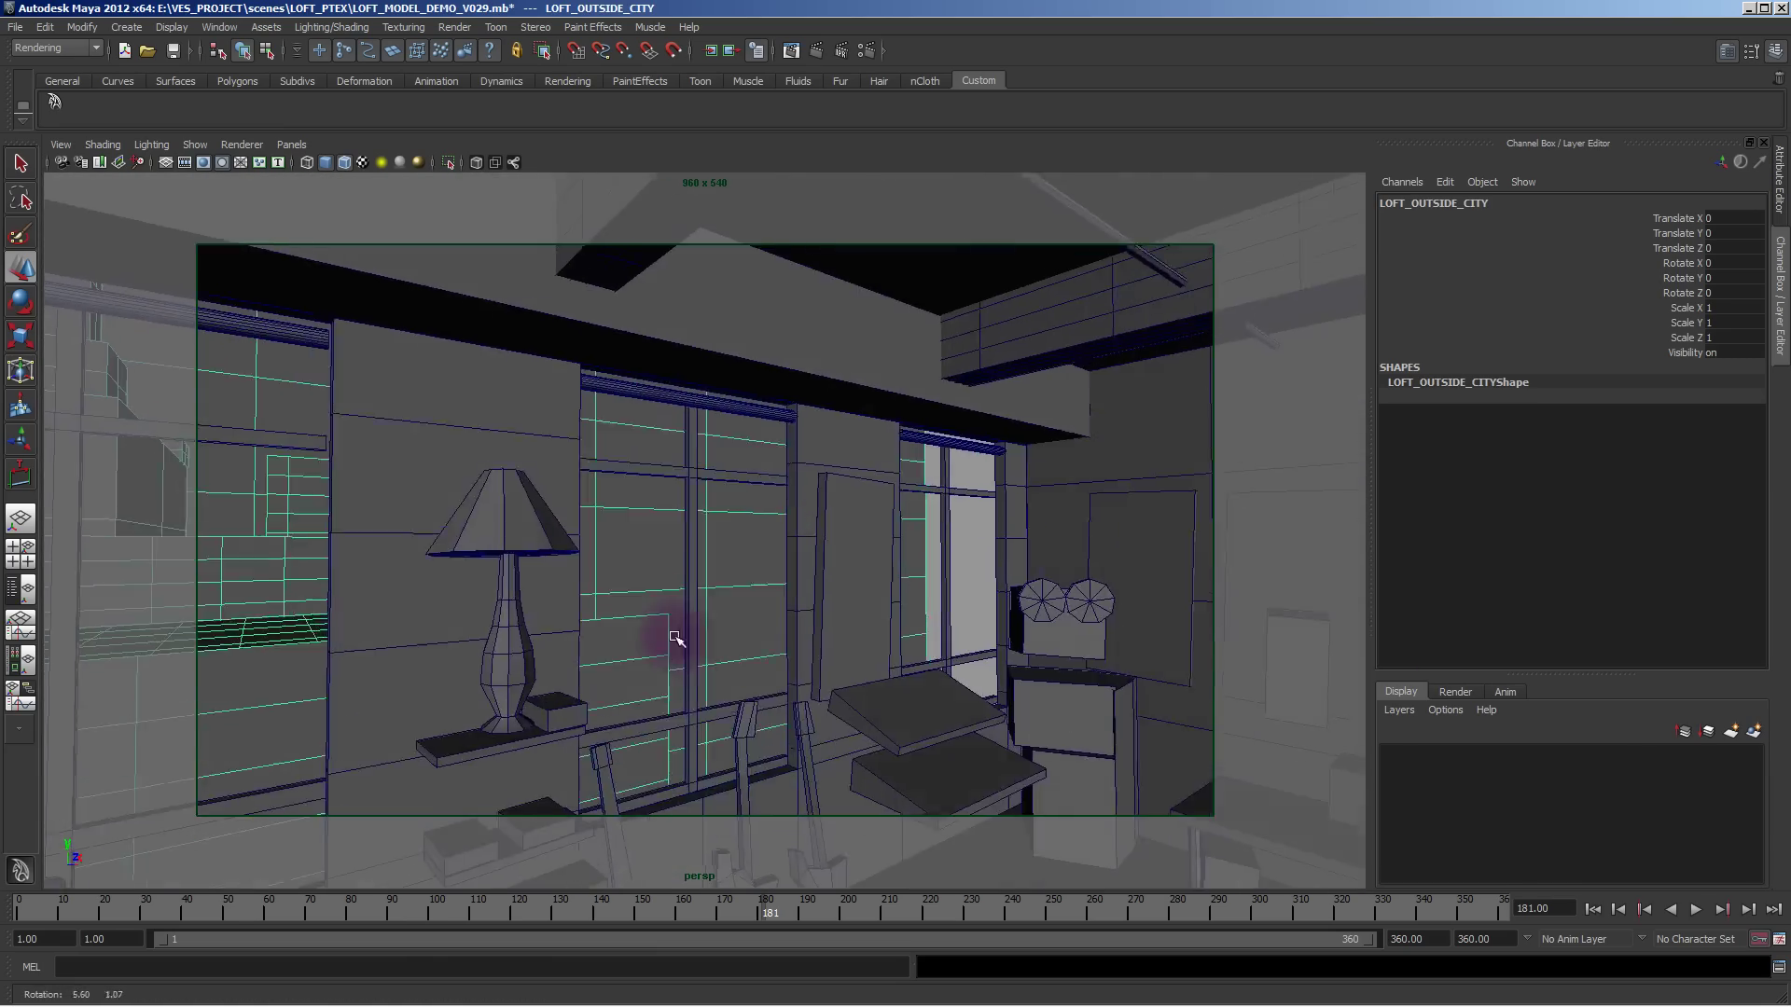
{"action": "middle_click_drag", "start_coordinate": [676, 635], "coordinate": [588, 587], "text": "alt"}
{"action": "left_click_drag", "start_coordinate": [793, 589], "coordinate": [587, 588], "text": "alt"}
{"action": "middle_click_drag", "start_coordinate": [588, 588], "coordinate": [373, 459], "text": "alt"}
{"action": "middle_click_drag", "start_coordinate": [915, 529], "coordinate": [918, 529], "text": "alt"}
{"action": "right_click_drag", "start_coordinate": [918, 529], "coordinate": [672, 416], "text": "alt"}
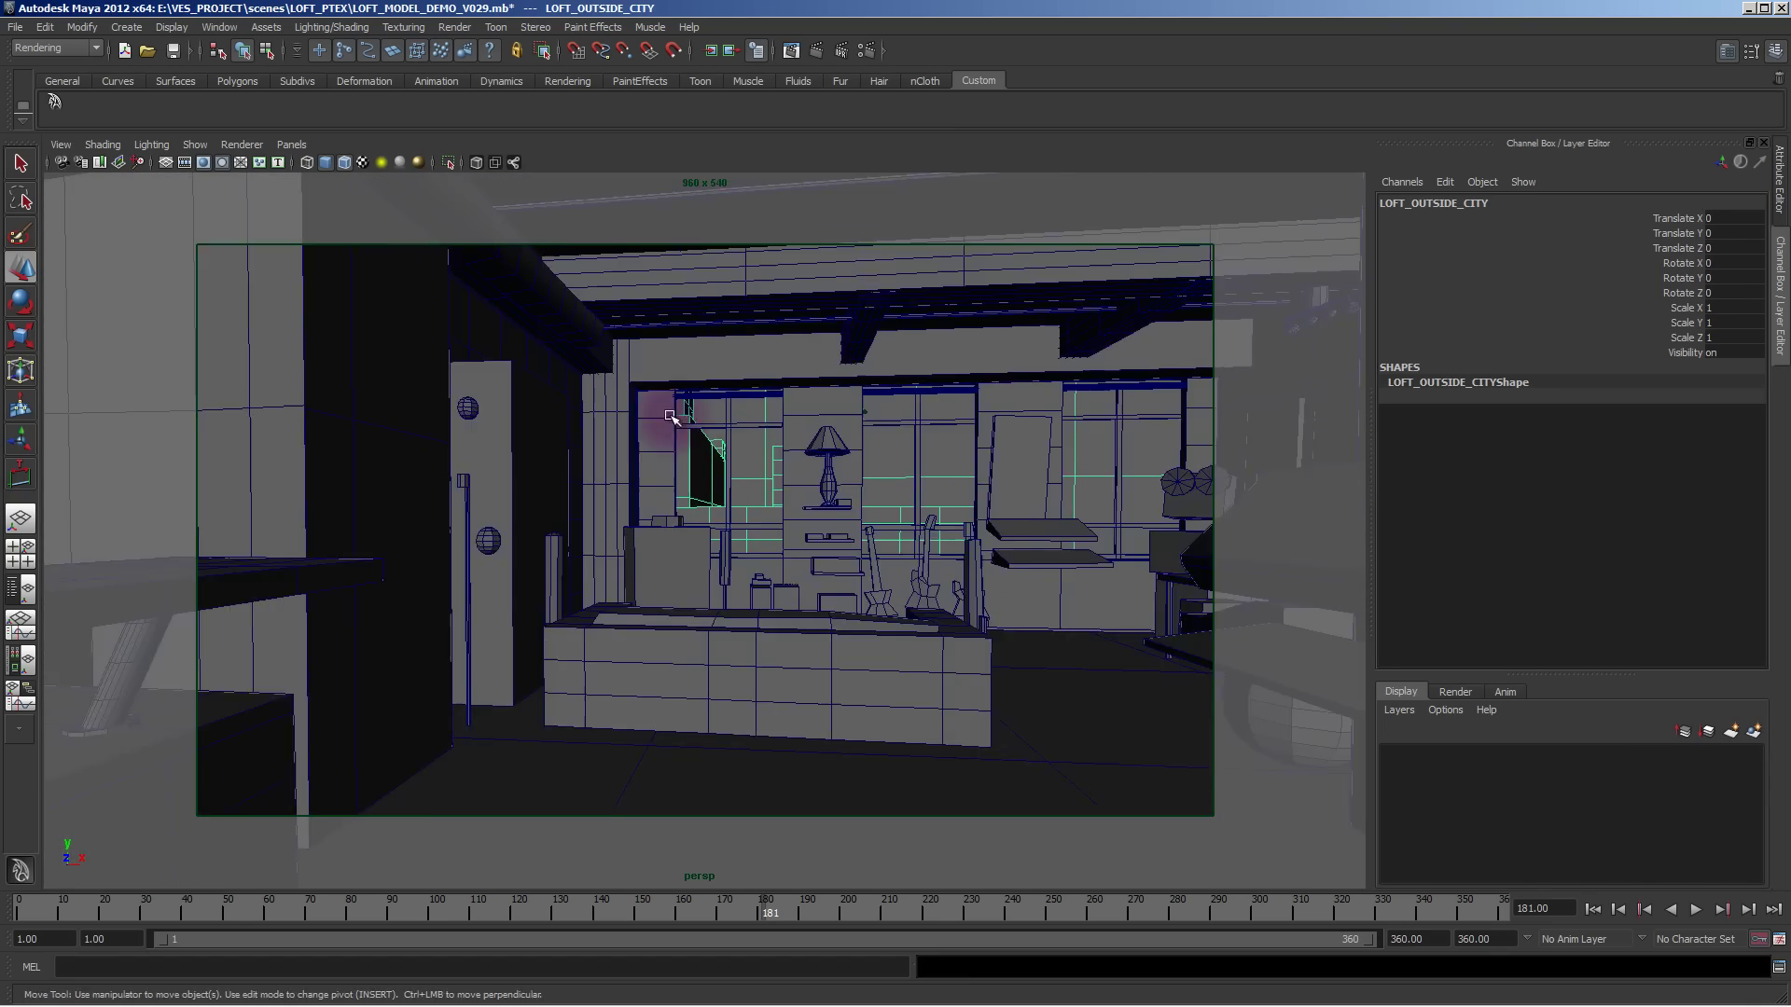
{"action": "middle_click_drag", "start_coordinate": [672, 416], "coordinate": [800, 490], "text": "alt"}
{"action": "right_click_drag", "start_coordinate": [800, 490], "coordinate": [791, 492], "text": "alt"}
{"action": "mouse_move", "coordinate": [740, 512]}
{"action": "left_mouse_down", "text": "alt"}
{"action": "mouse_move", "coordinate": [755, 568]}
{"action": "mouse_move", "coordinate": [759, 533]}
{"action": "left_mouse_up", "text": "alt"}
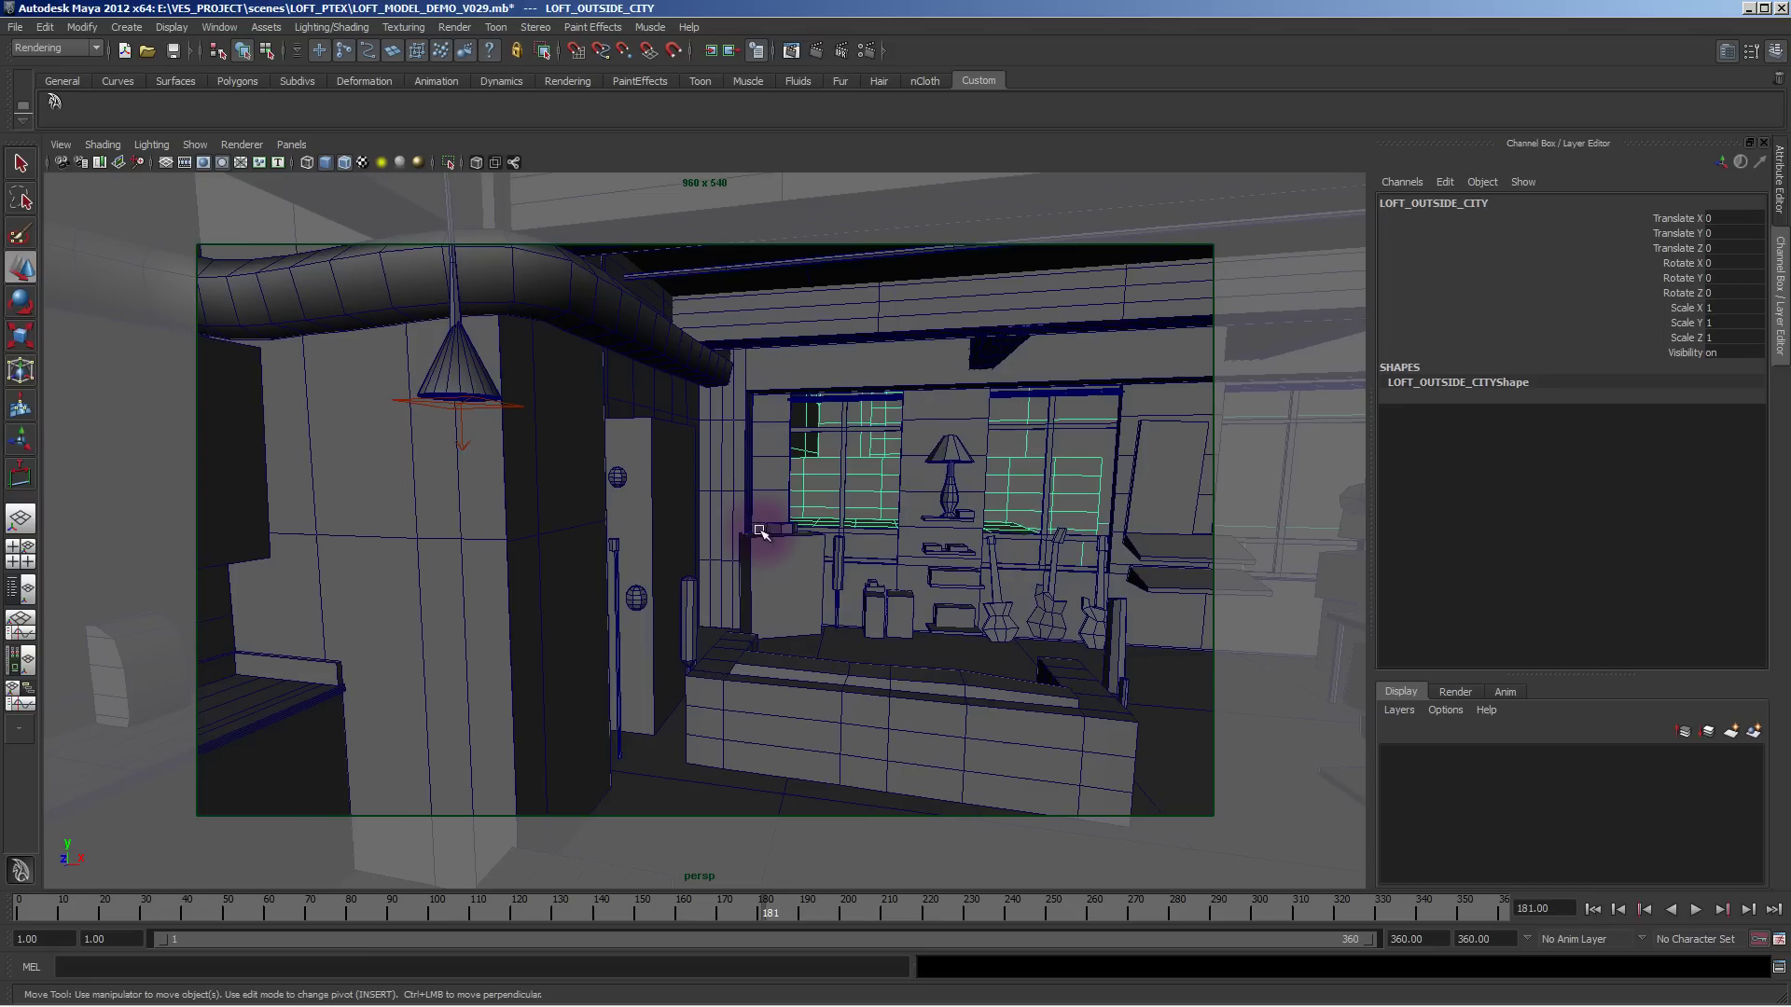
Set up an OBJexport of the selected LOFT_INSIDE_ROOM geometry with the file name blahblahblabh, and close the dialog without exporting.
{"action": "left_click", "coordinate": [657, 618]}
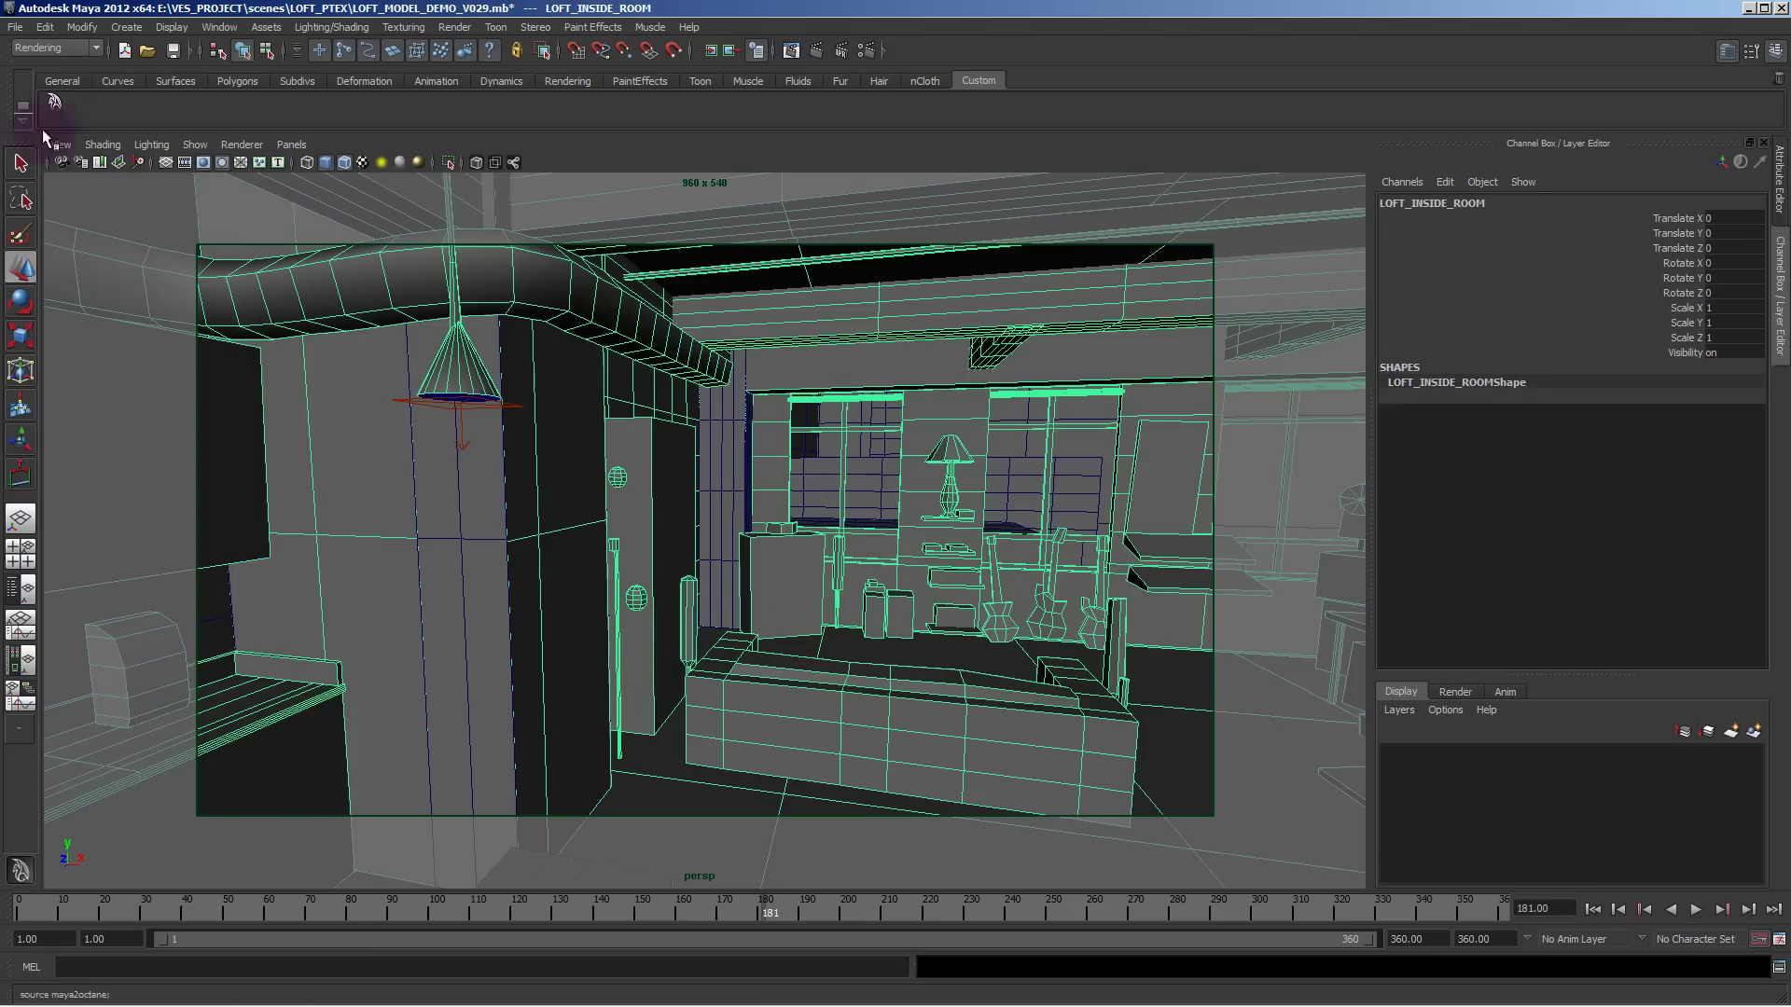
{"action": "left_click", "coordinate": [16, 27]}
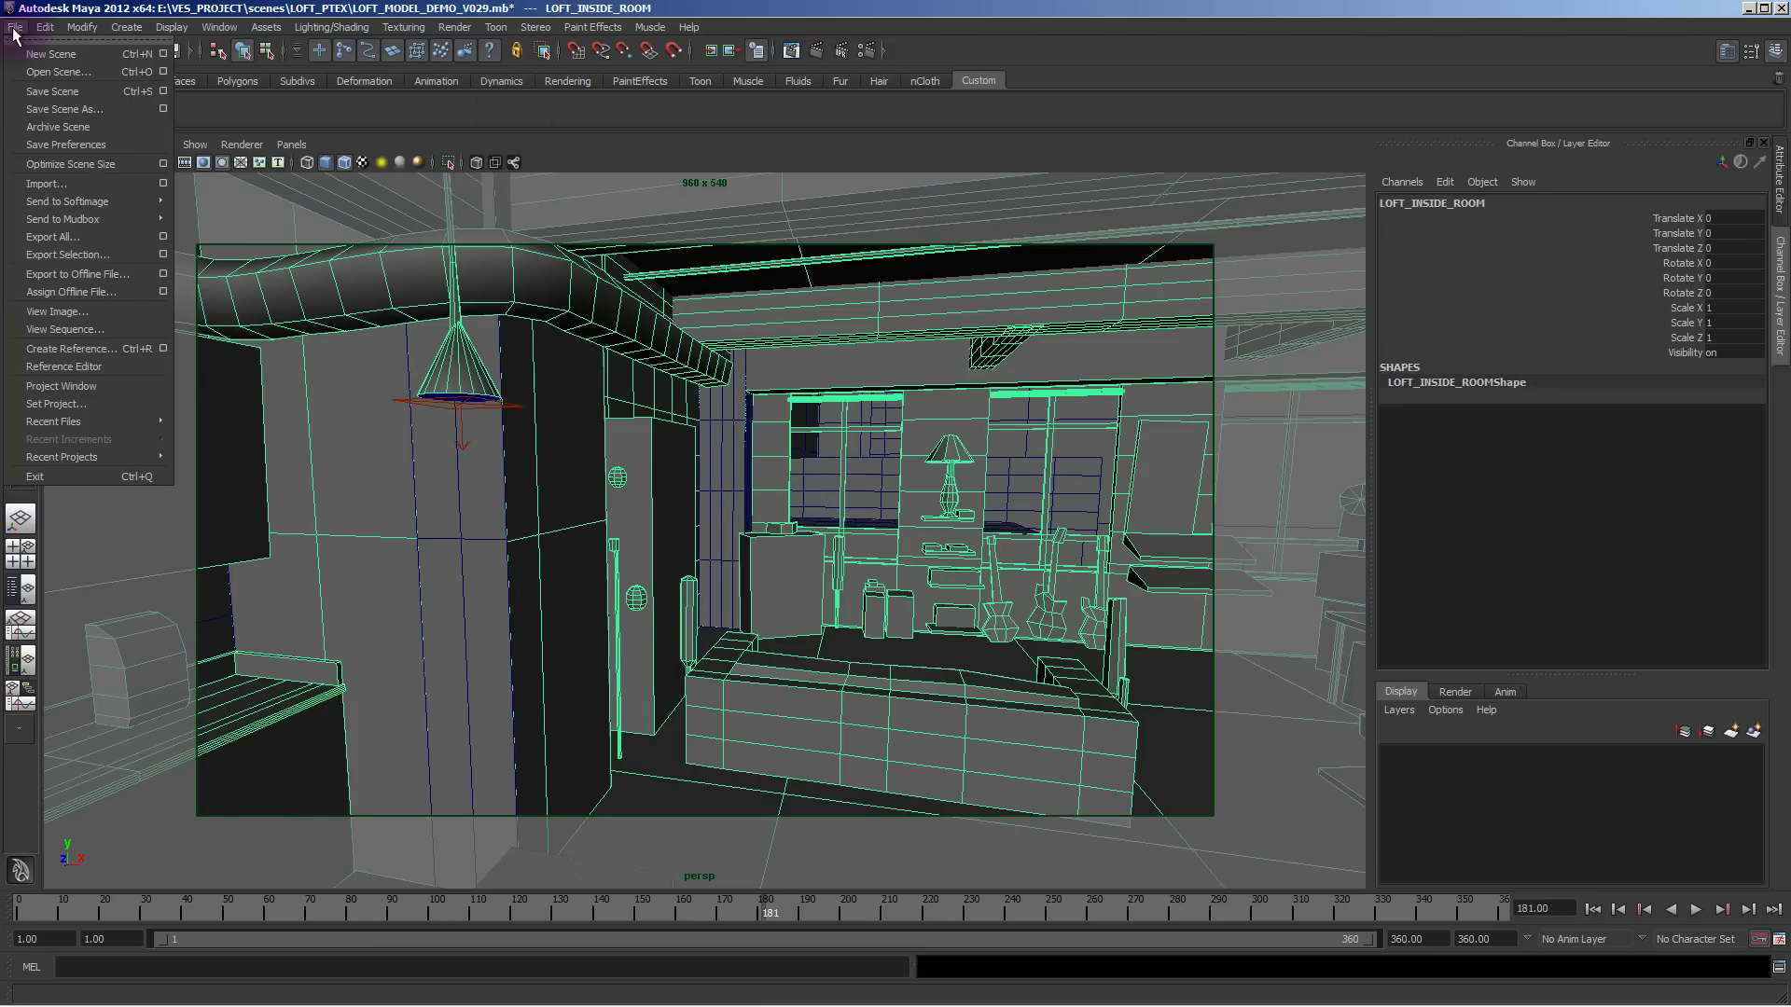
{"action": "left_click", "coordinate": [164, 257]}
{"action": "left_click", "coordinate": [614, 192]}
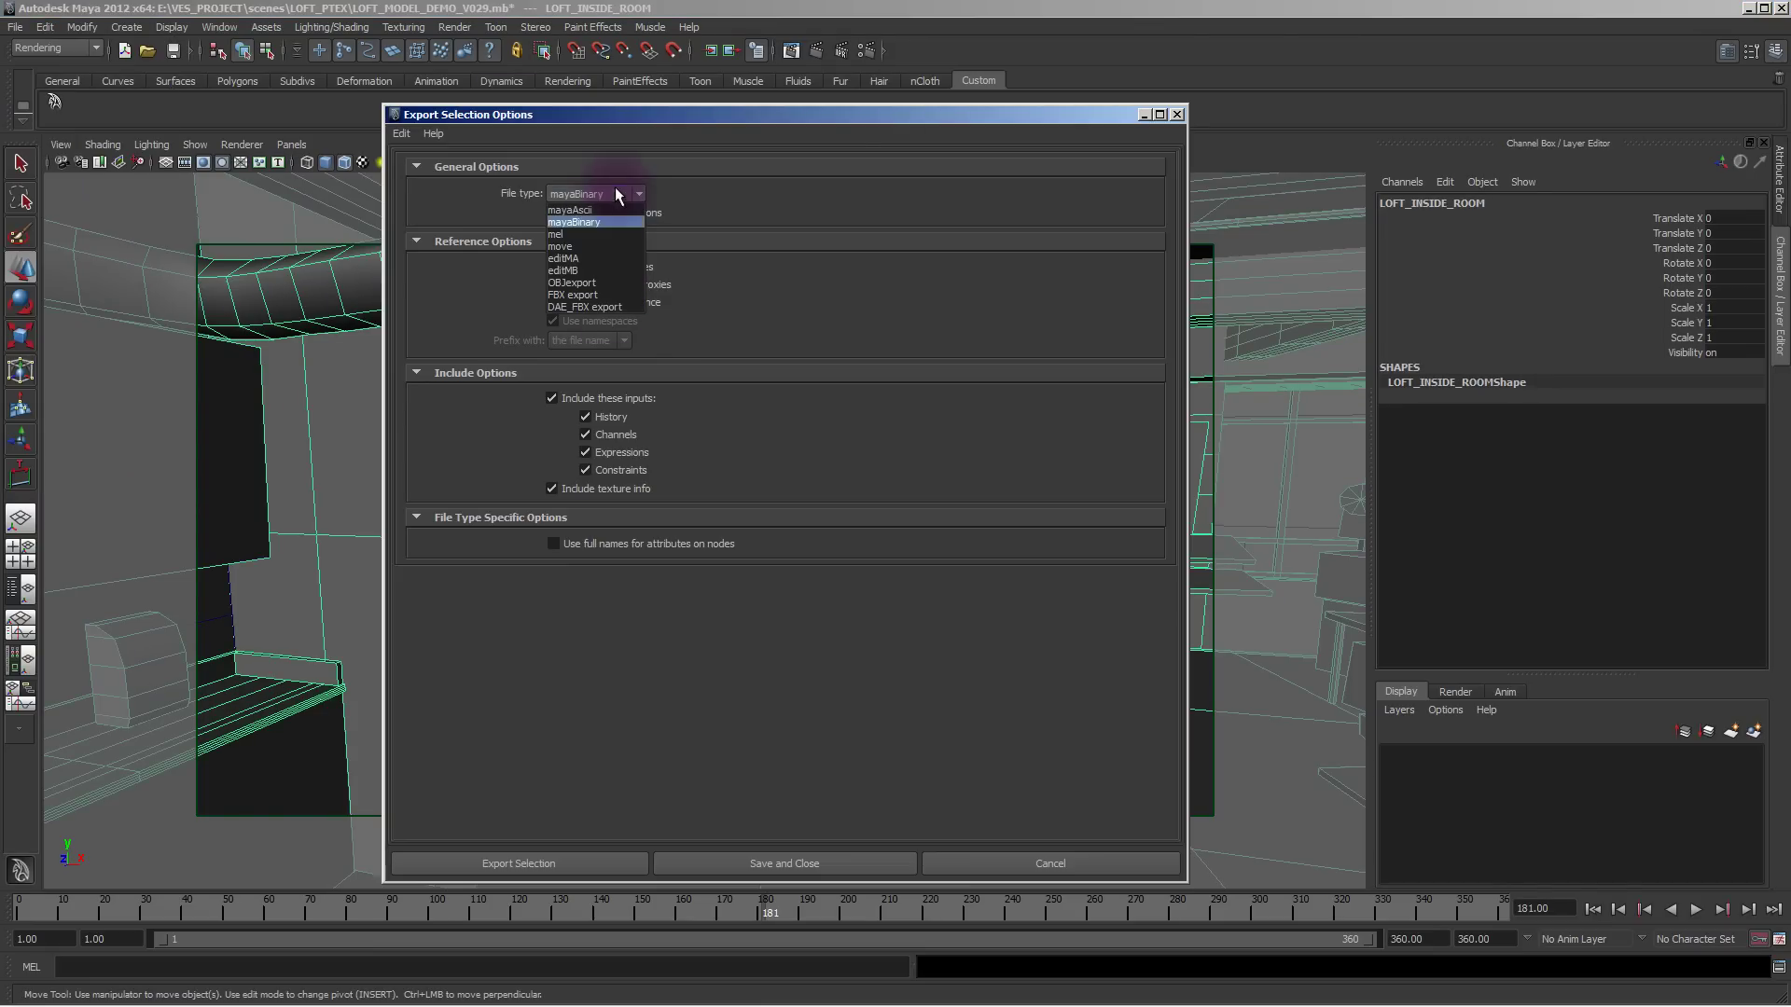
{"action": "left_click", "coordinate": [603, 282]}
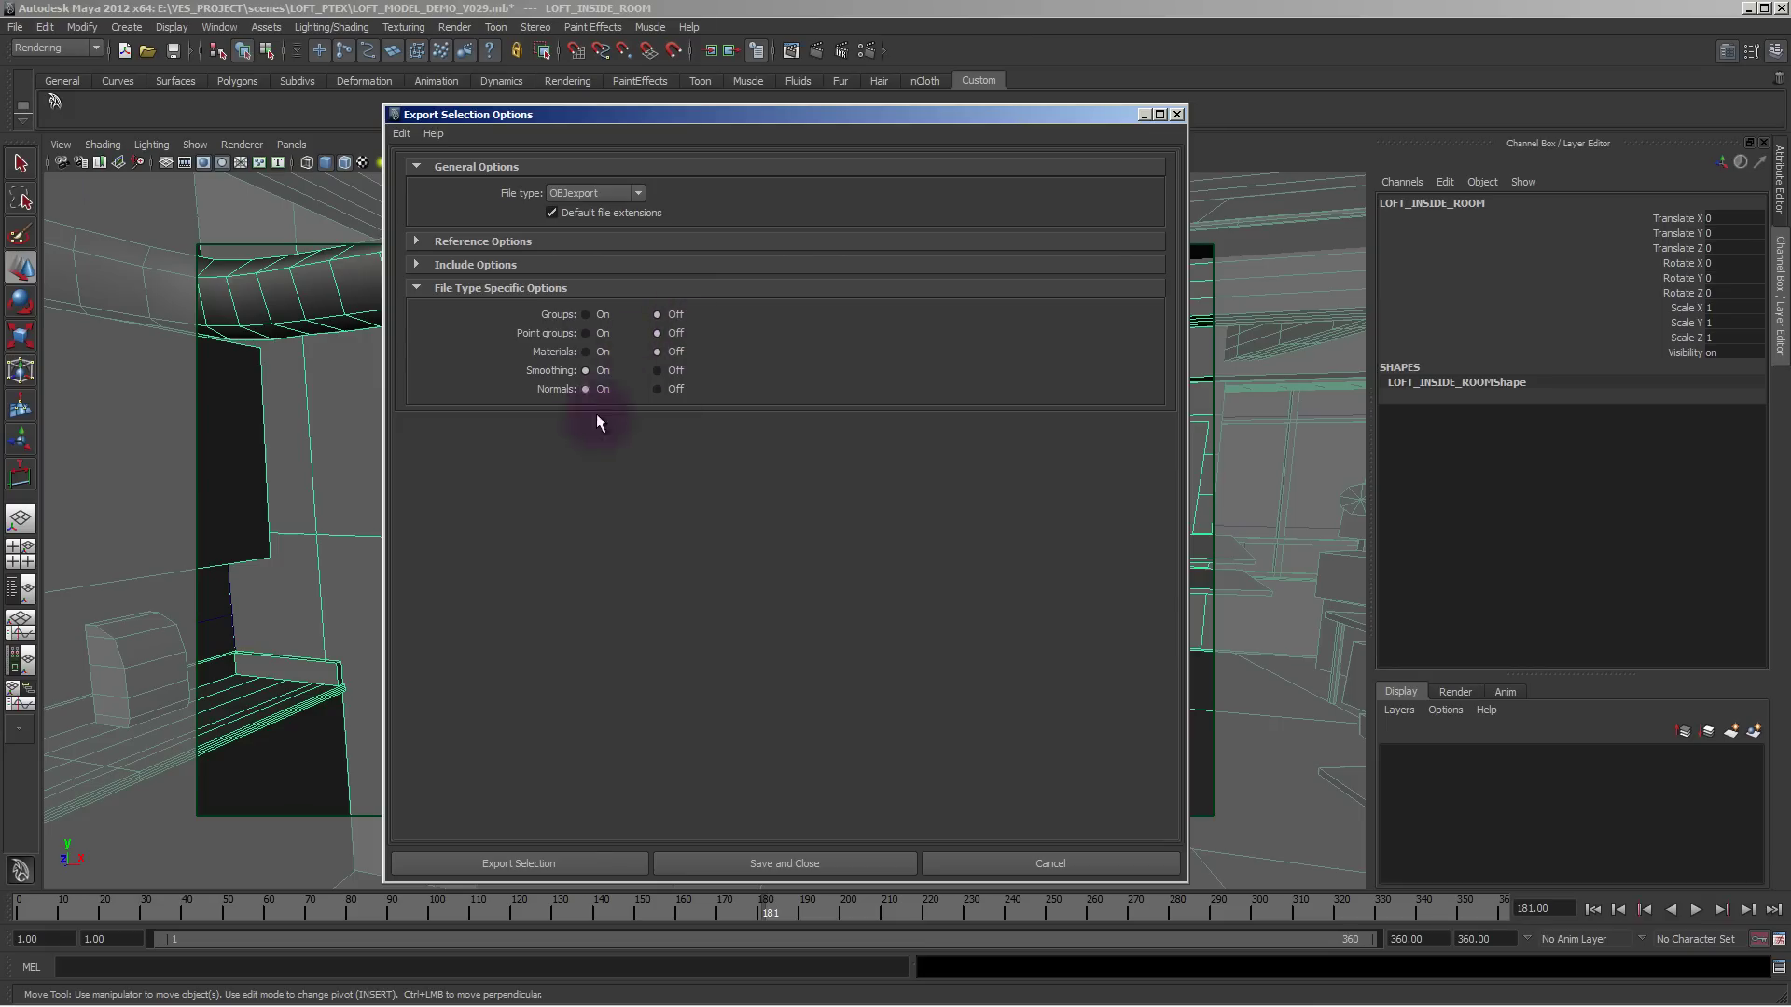
{"action": "left_click", "coordinate": [527, 862]}
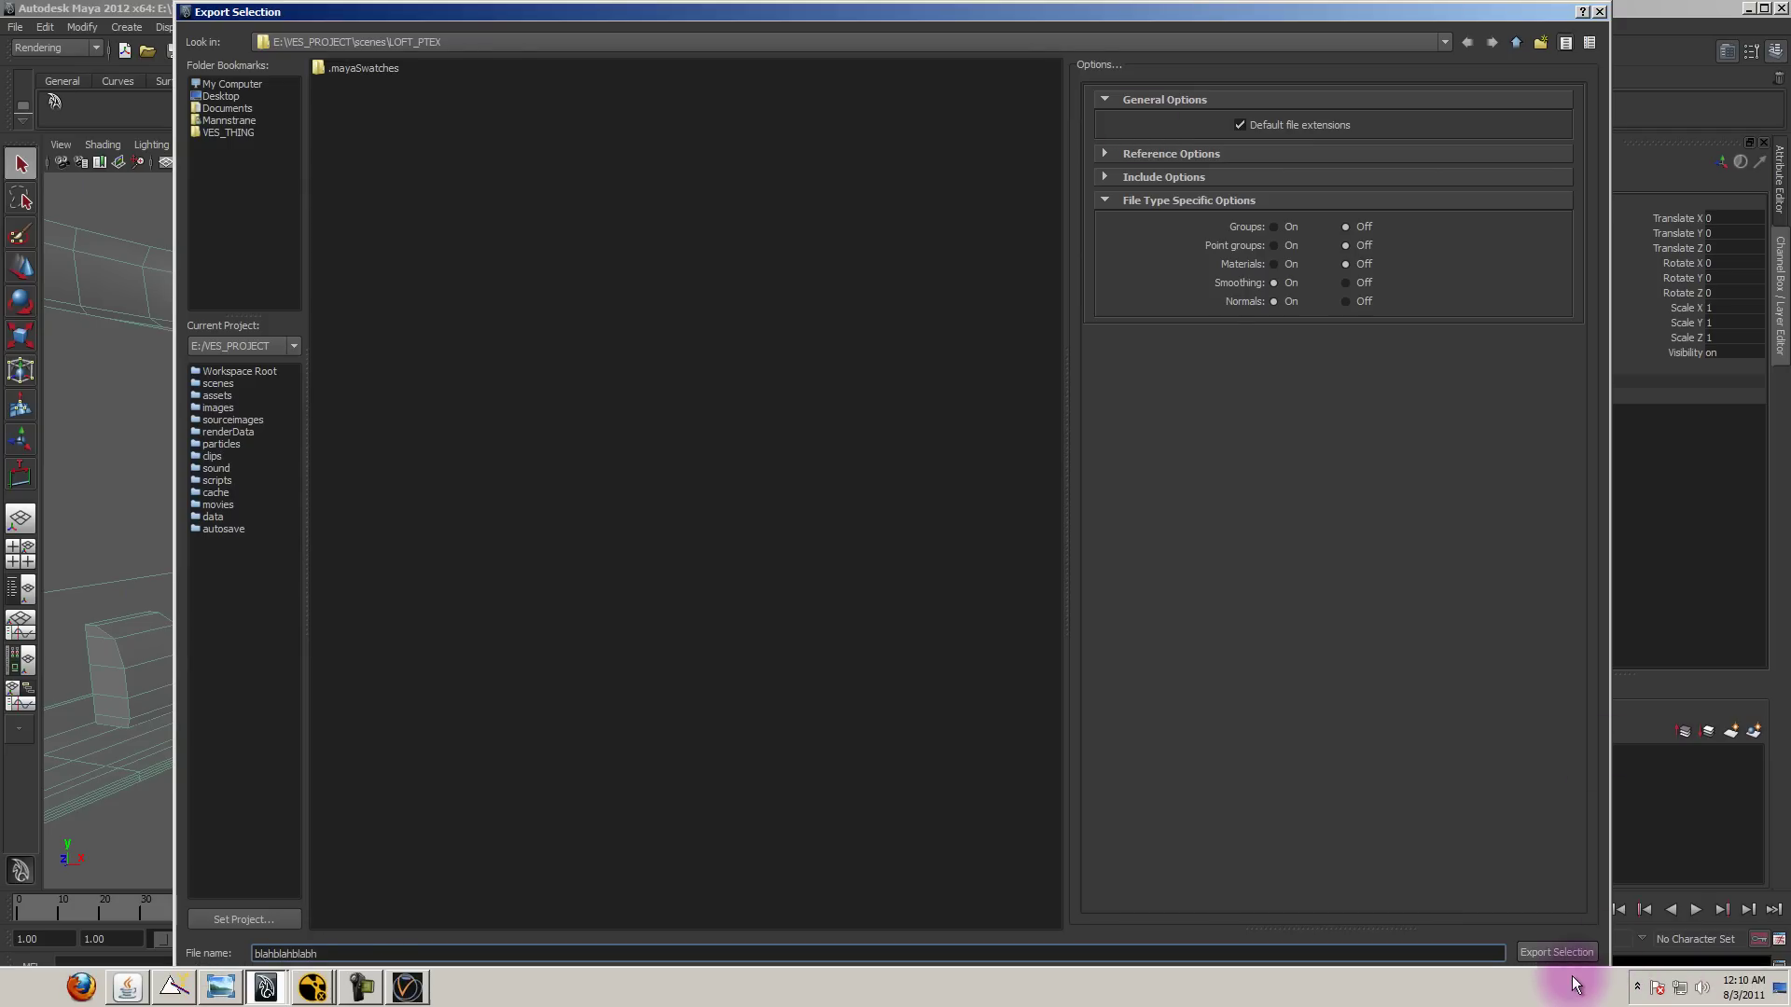
{"action": "left_click", "coordinate": [1599, 11]}
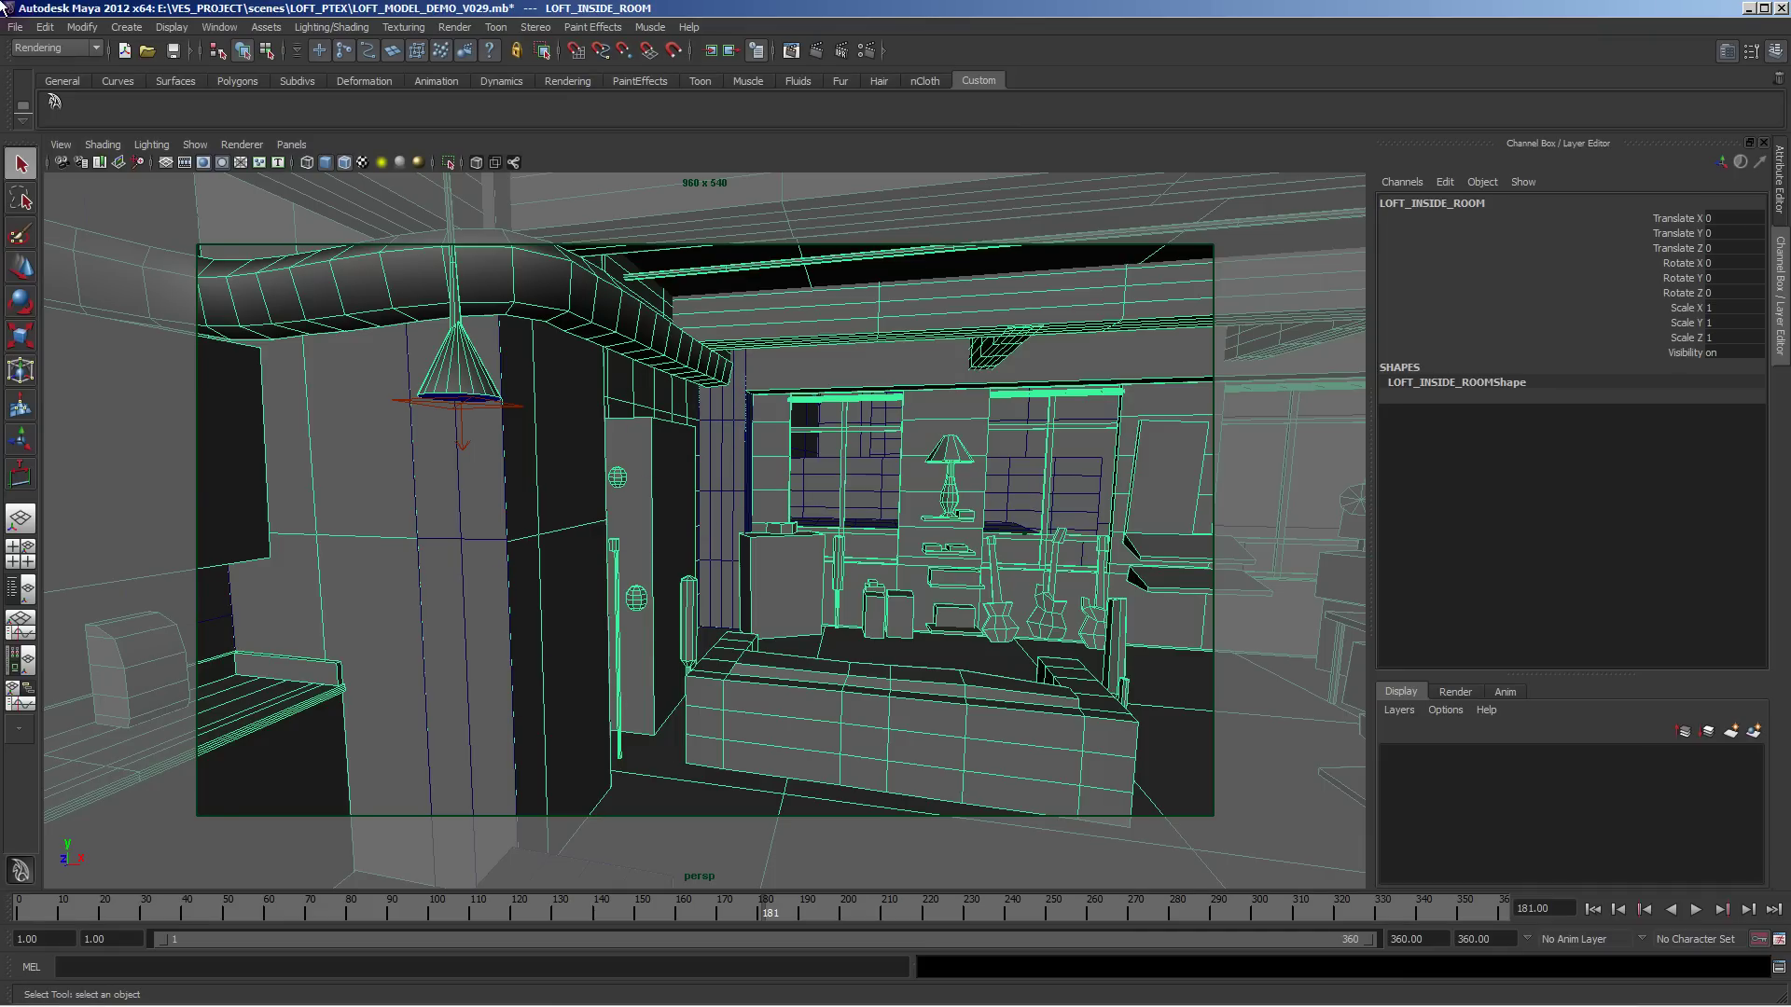
Locate RENDER_CAM and MARI_CAM below the numbered cameras in the scene hierarchy and select MARI_CAM.
{"action": "left_click", "coordinate": [58, 145]}
{"action": "left_click", "coordinate": [325, 371]}
{"action": "key", "text": "space"}
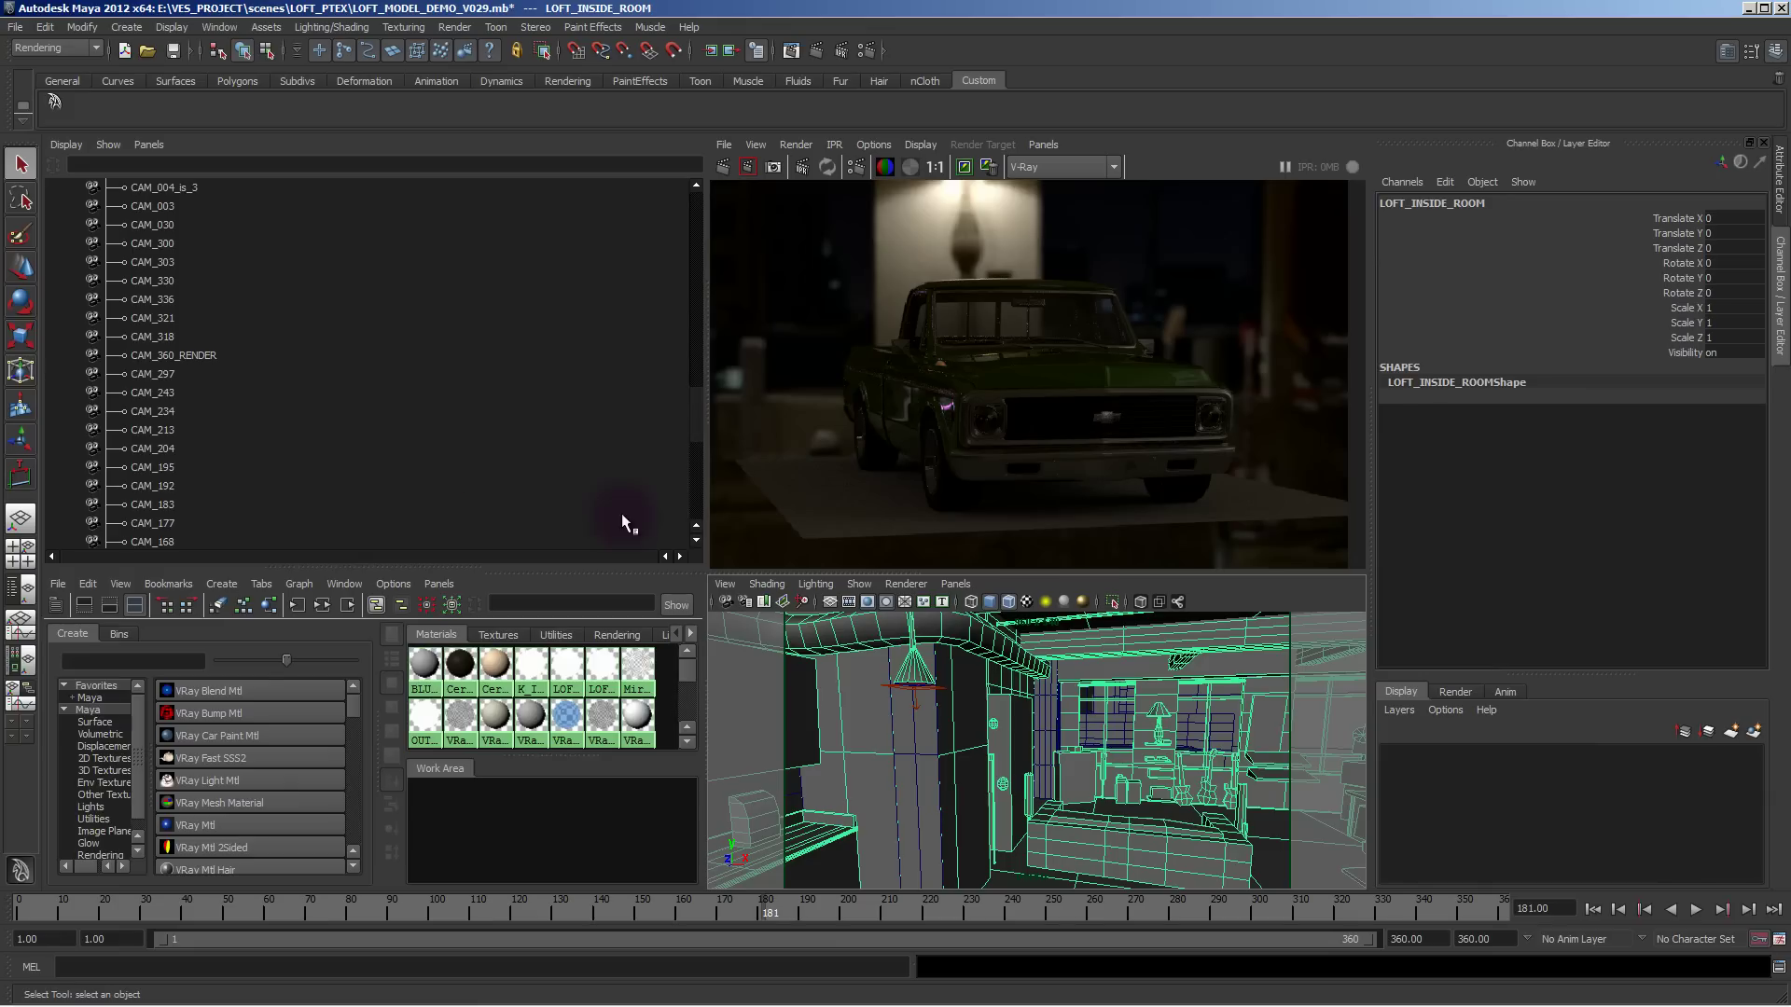
{"action": "scroll", "coordinate": [233, 478], "scroll_direction": "down", "scroll_amount": 10}
{"action": "left_click", "coordinate": [165, 355]}
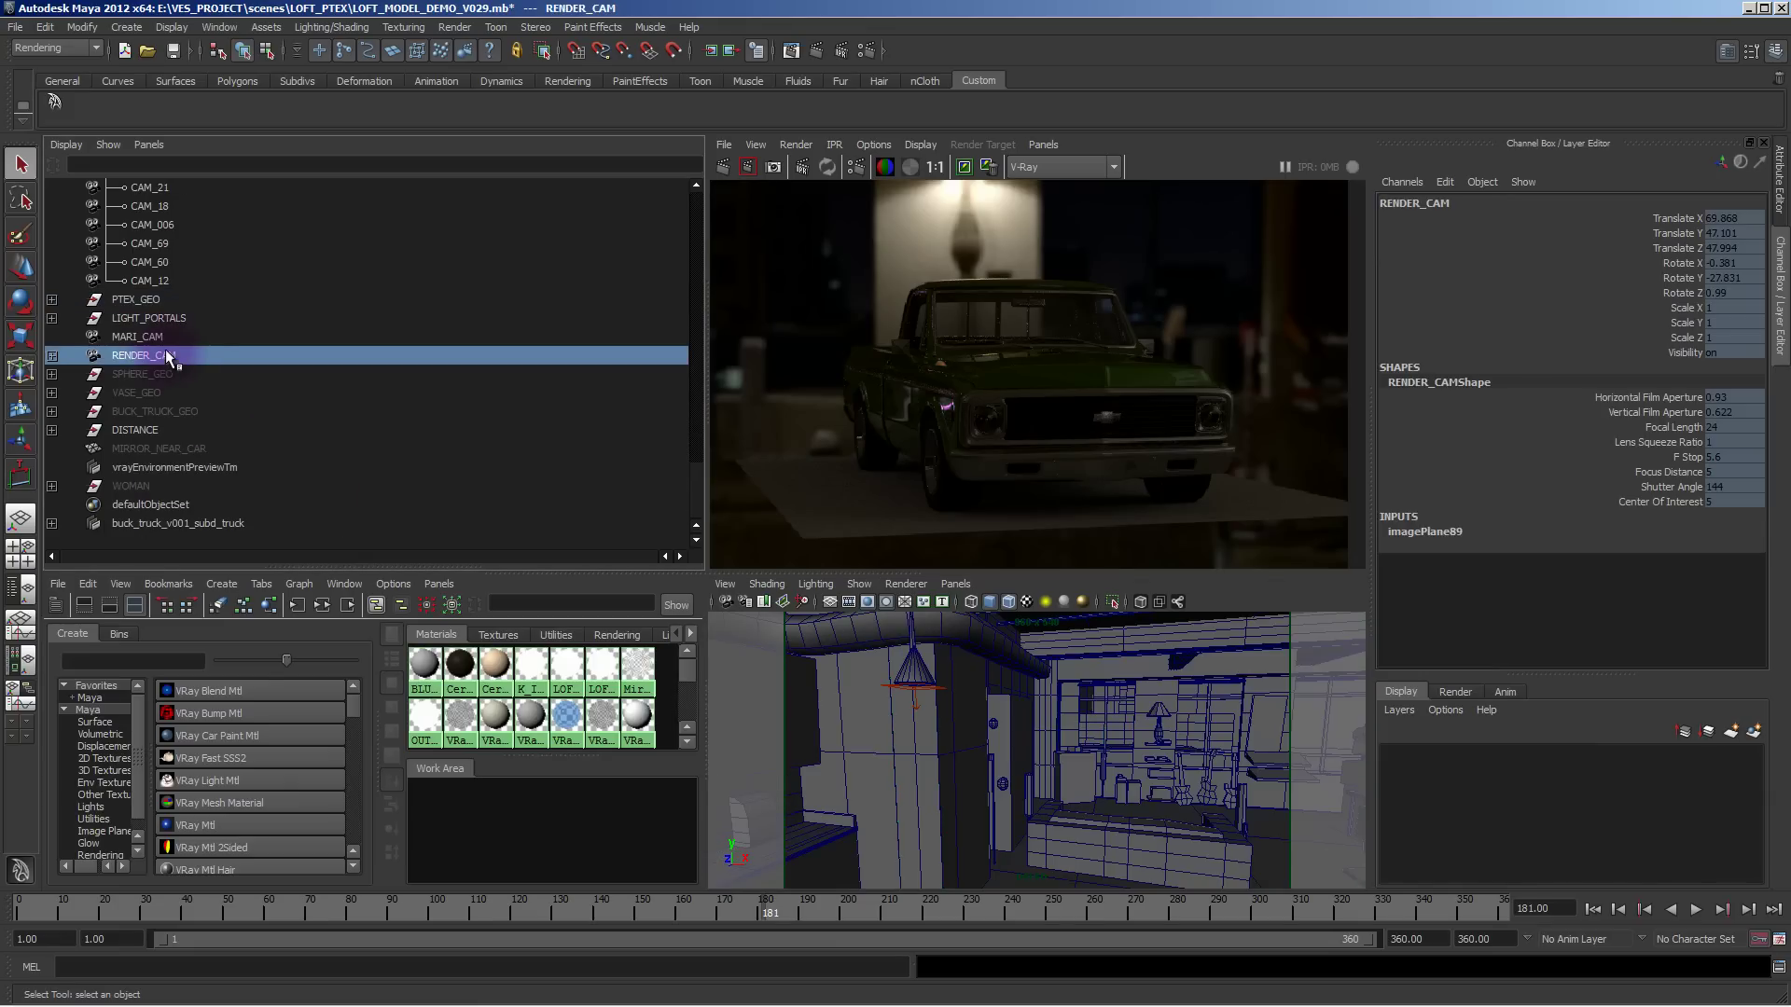
{"action": "left_click", "coordinate": [151, 336]}
{"action": "key", "text": "space"}
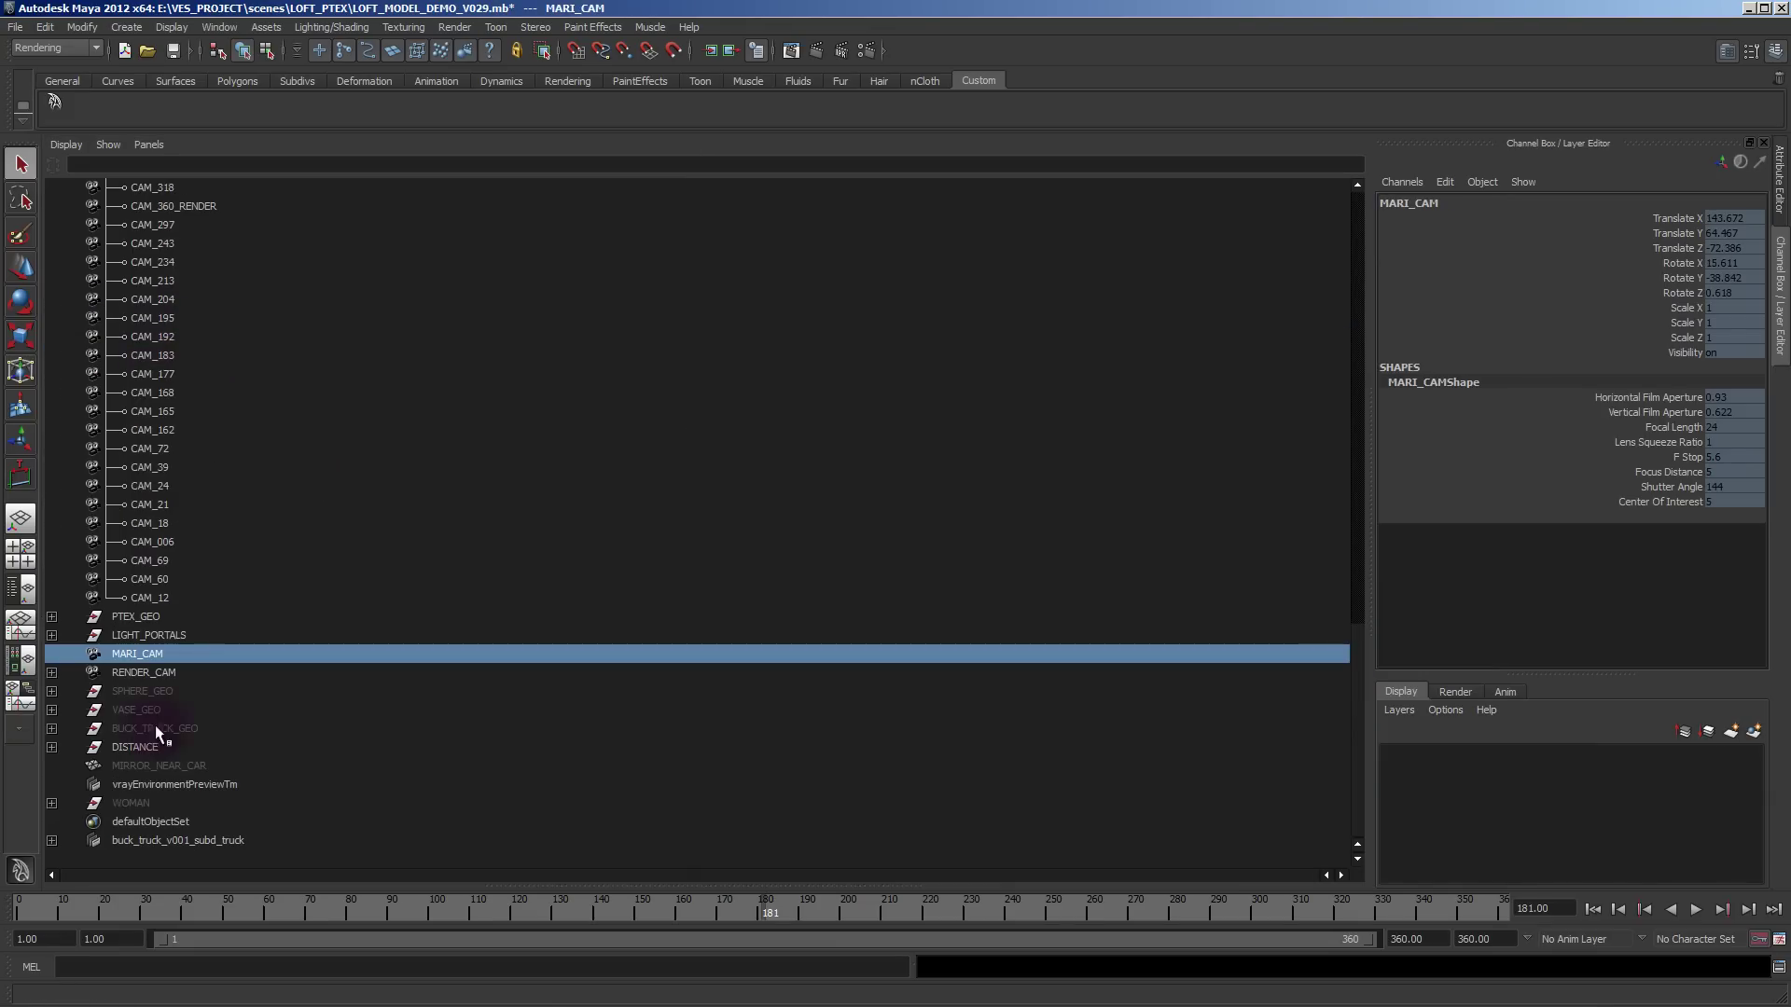
{"action": "left_click", "coordinate": [155, 640]}
{"action": "left_click", "coordinate": [164, 651]}
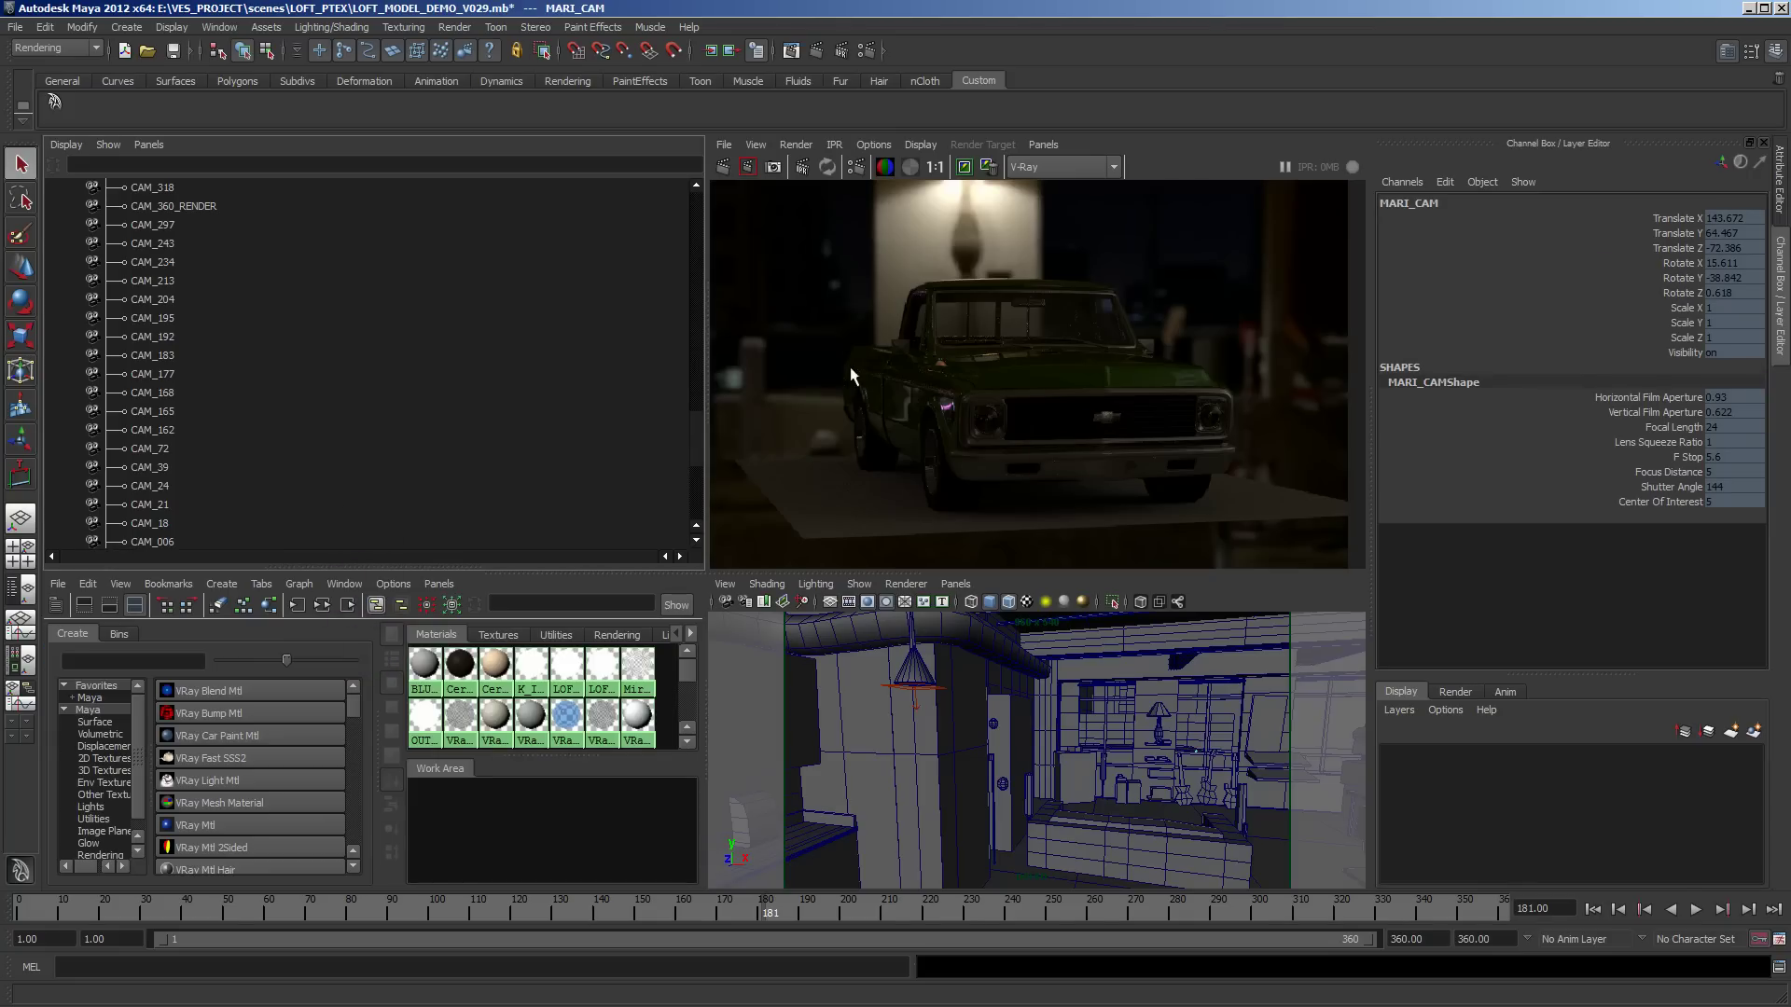
Select the LOFT_INSIDE_ROOM geometry in the perspective view, and change the selection to RENDER_CAM with its child hierarchy expanded.
{"action": "left_click", "coordinate": [998, 741]}
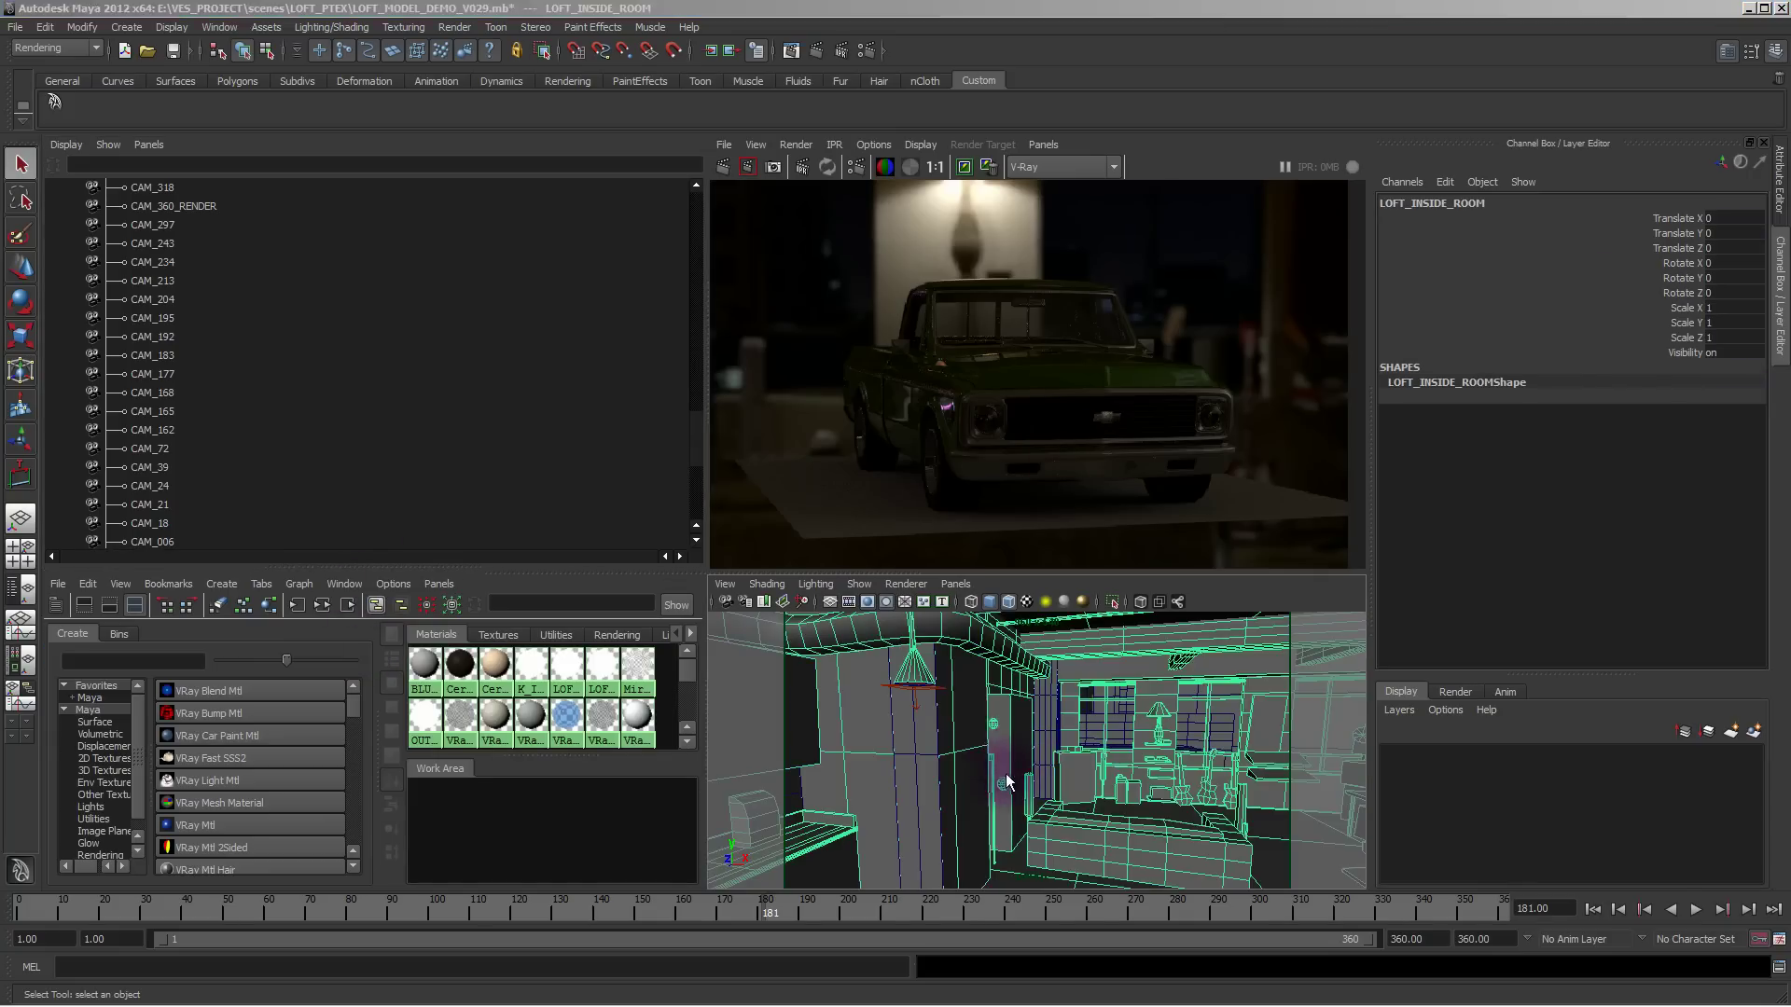
{"action": "key", "text": "space"}
{"action": "key", "text": "space"}
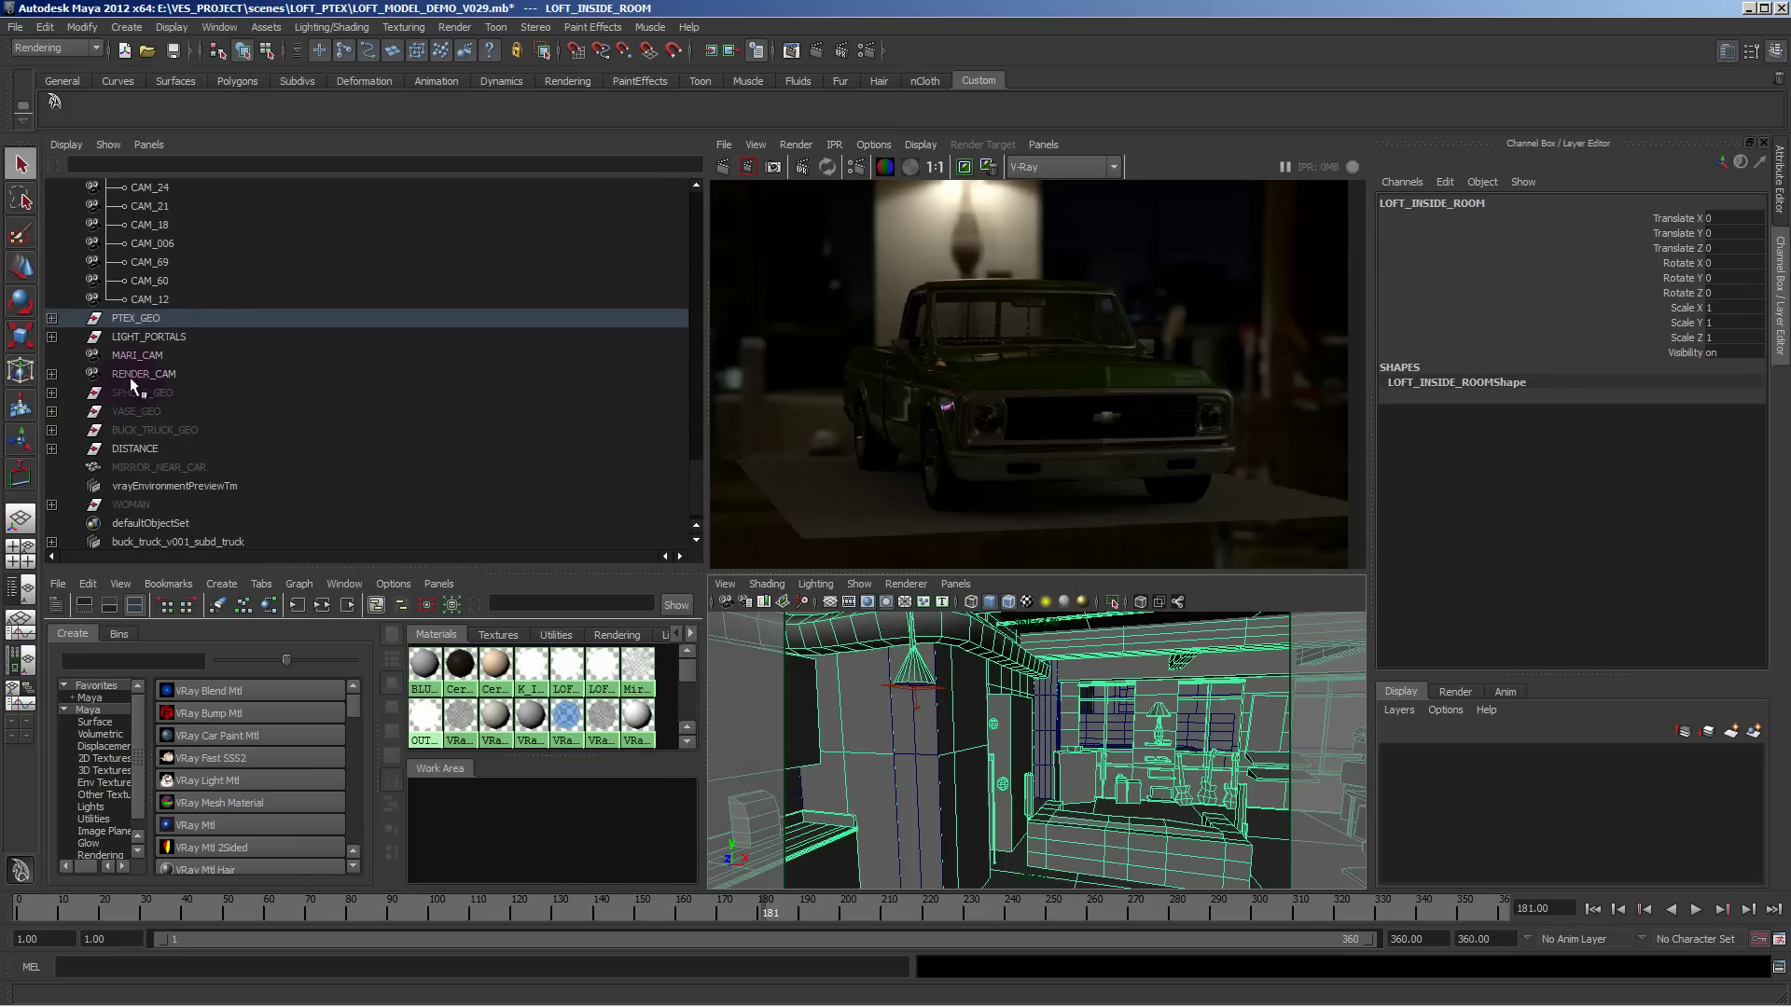
{"action": "left_click", "coordinate": [136, 375]}
{"action": "key", "text": "space"}
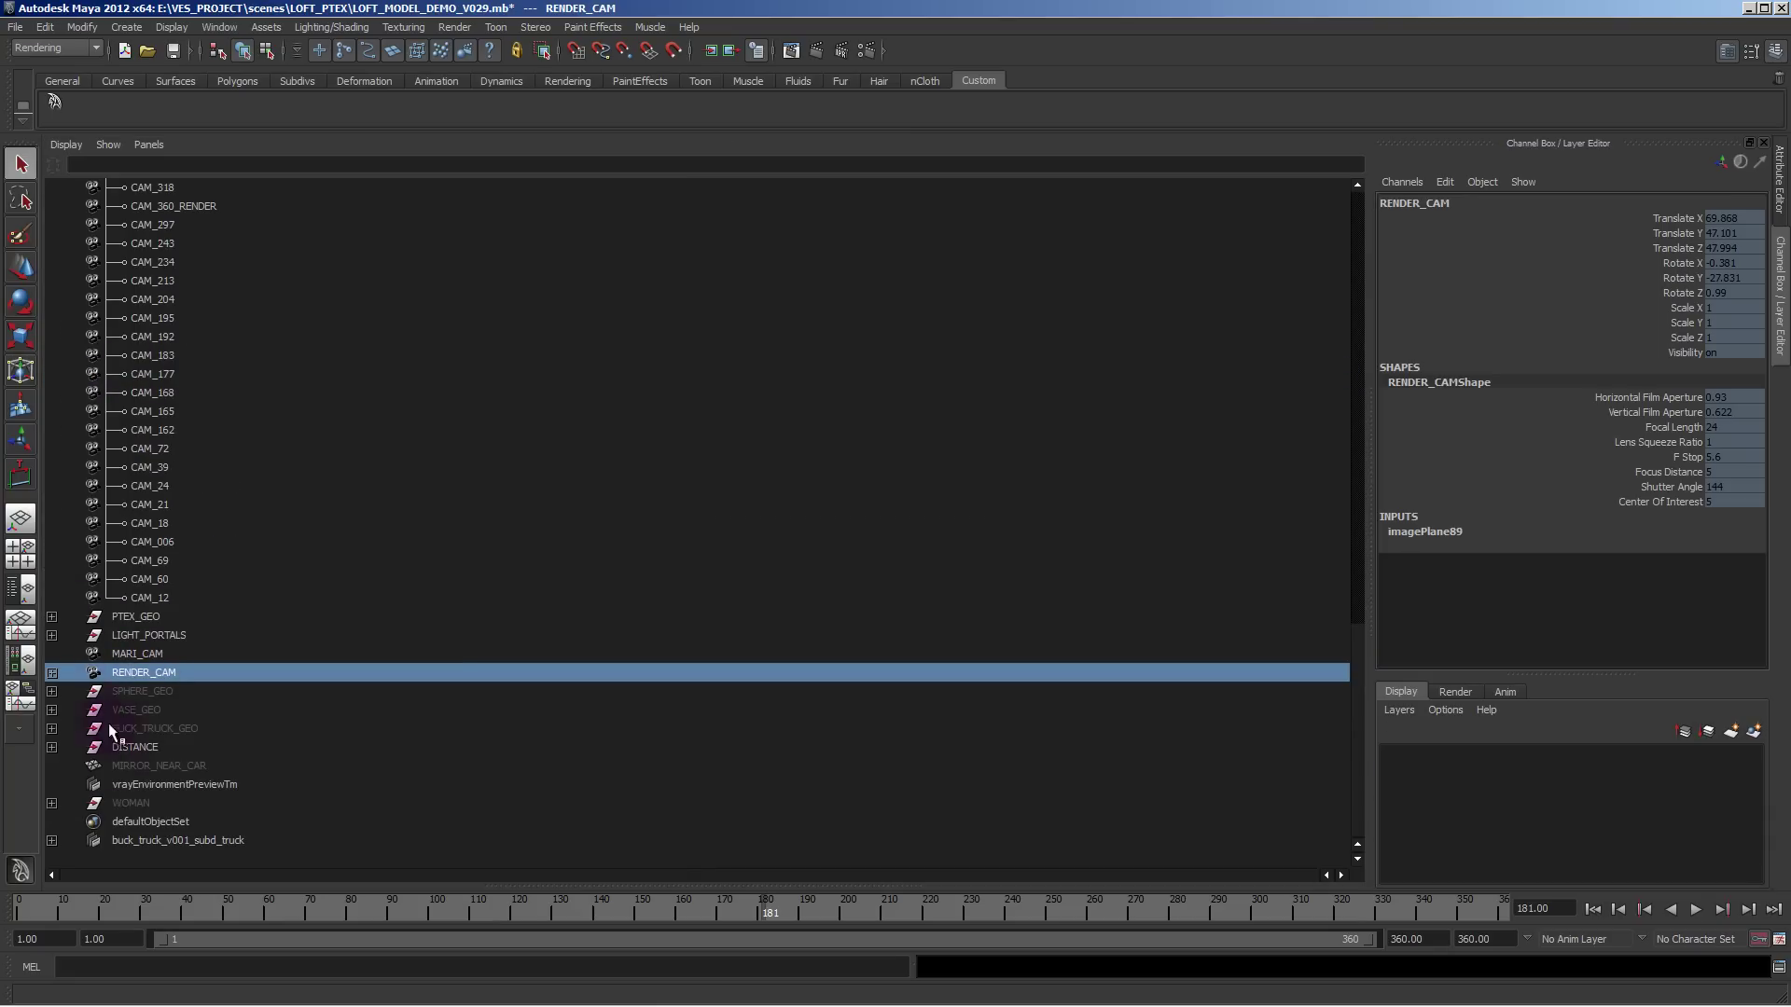
{"action": "left_click", "coordinate": [53, 672]}
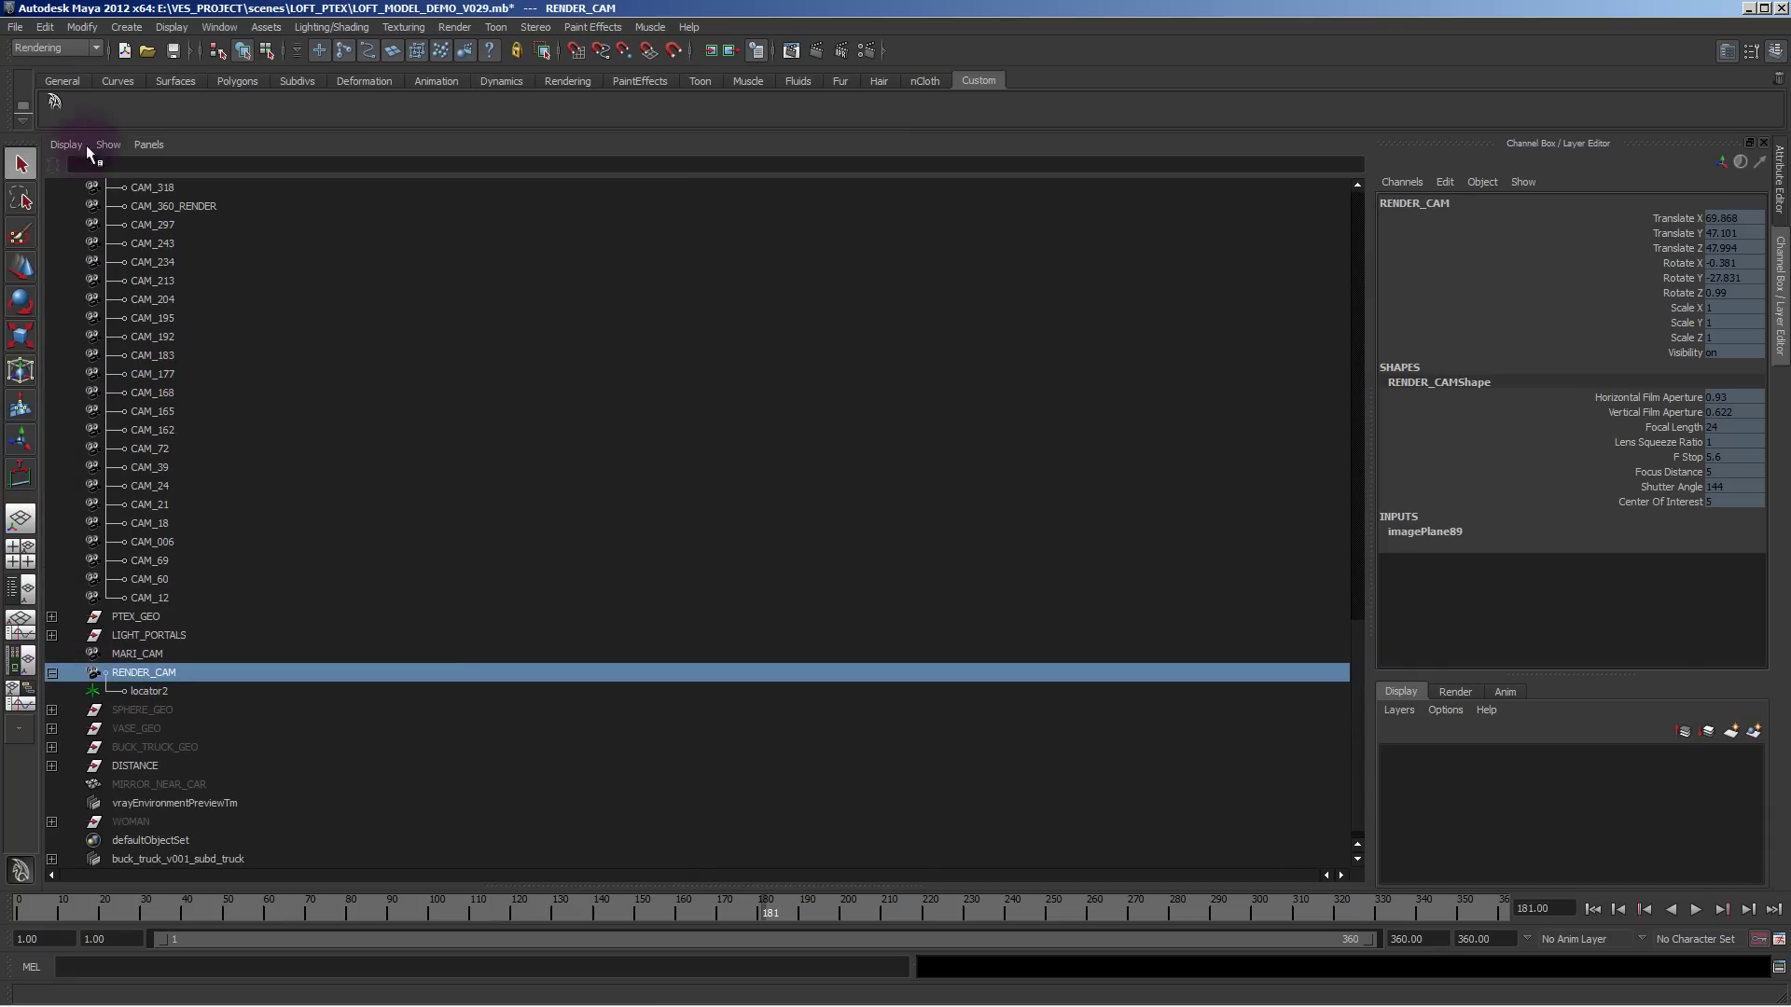
Set up a selection export of RENDER_CAM as FBX export, targeting the Desktop with the file name test.
{"action": "left_click", "coordinate": [15, 26]}
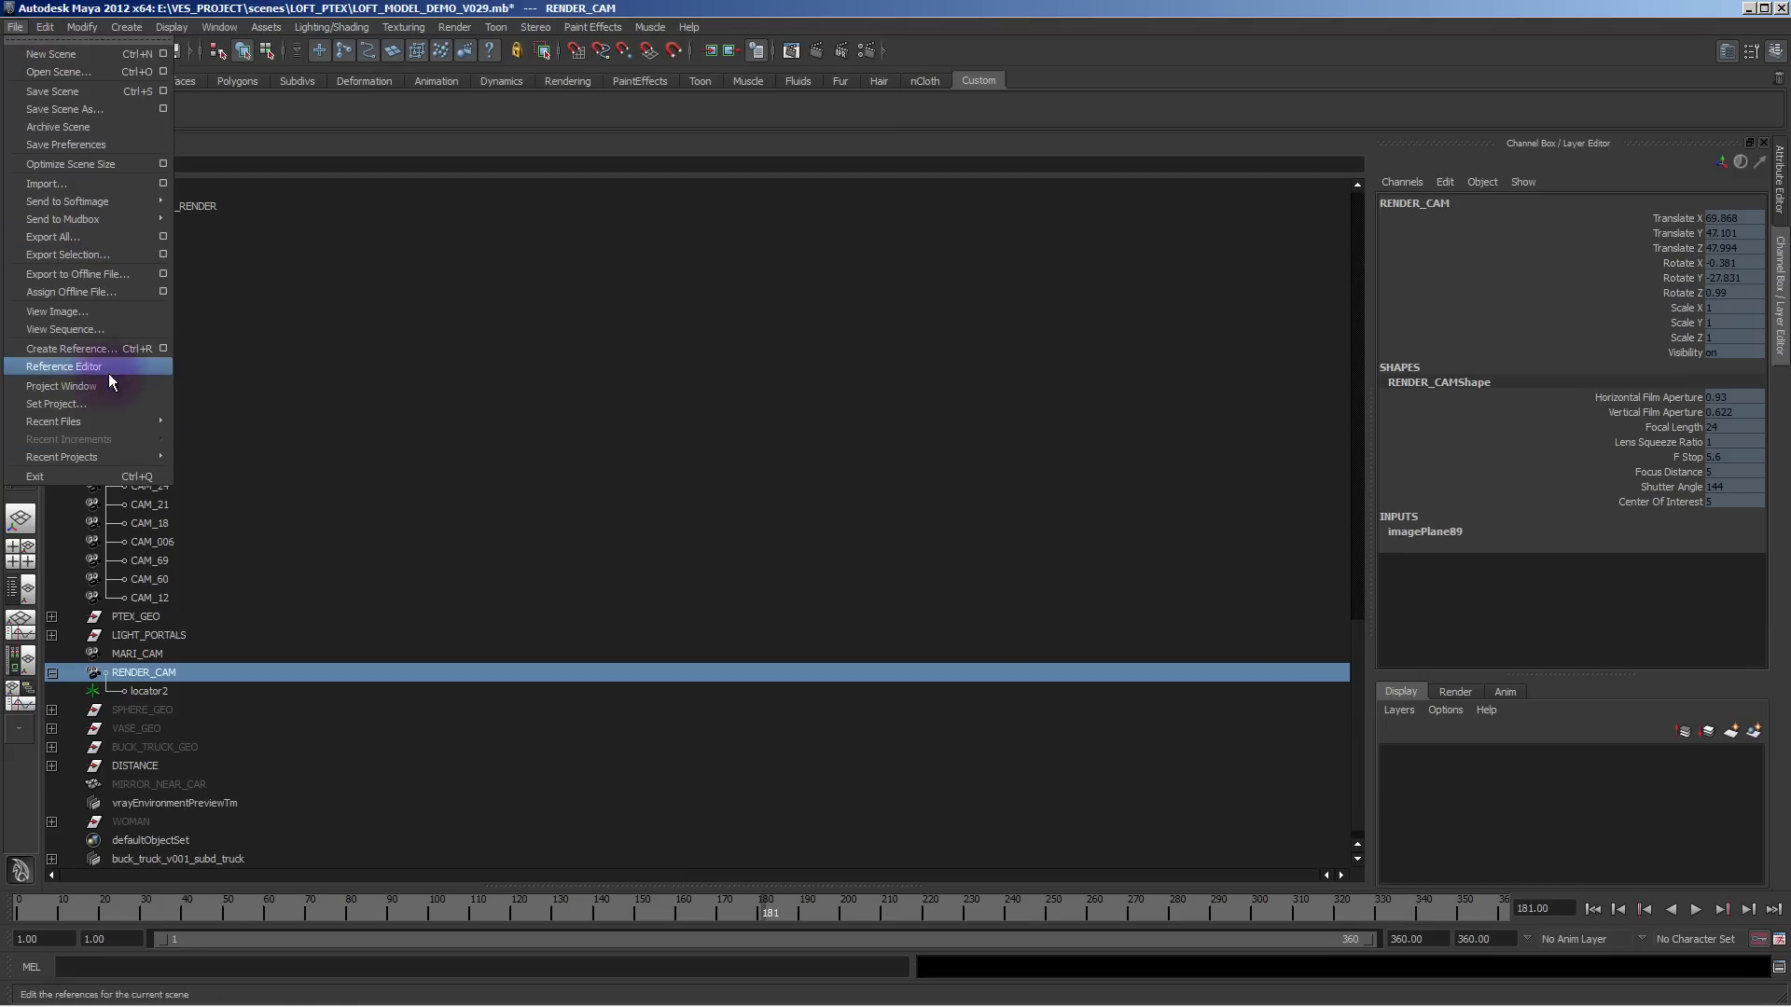
{"action": "left_click", "coordinate": [164, 254]}
{"action": "left_click", "coordinate": [571, 194]}
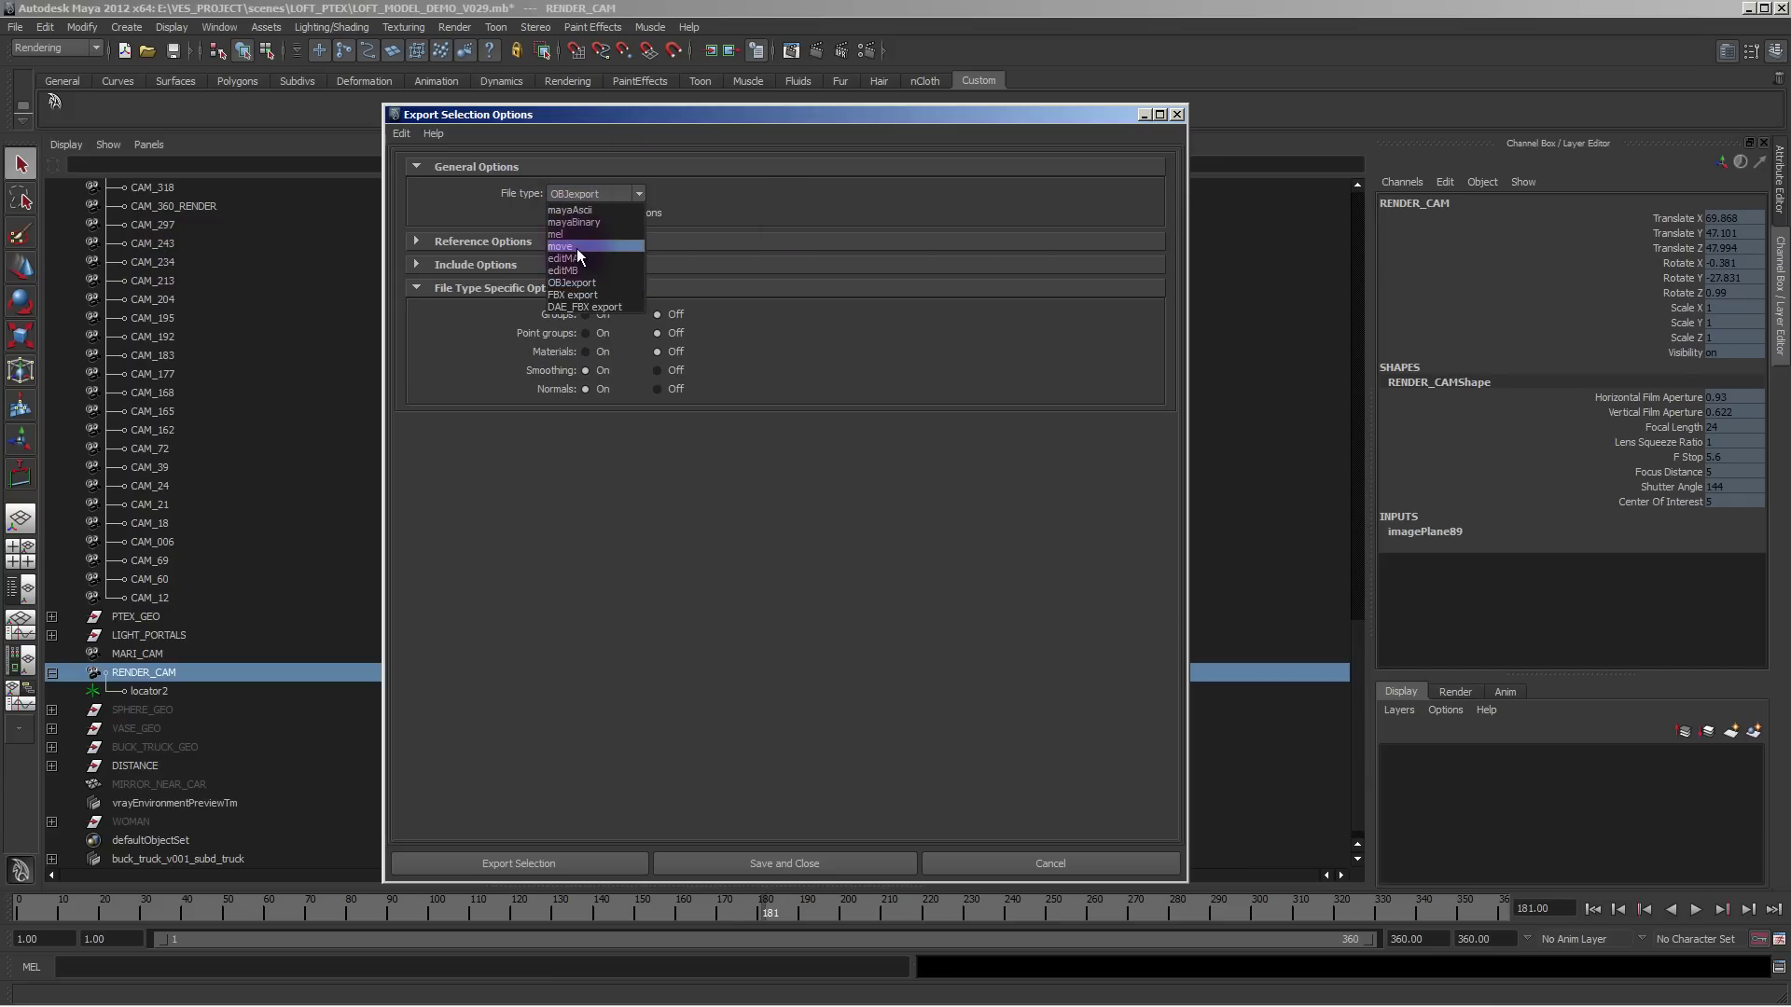
{"action": "left_click", "coordinate": [592, 295]}
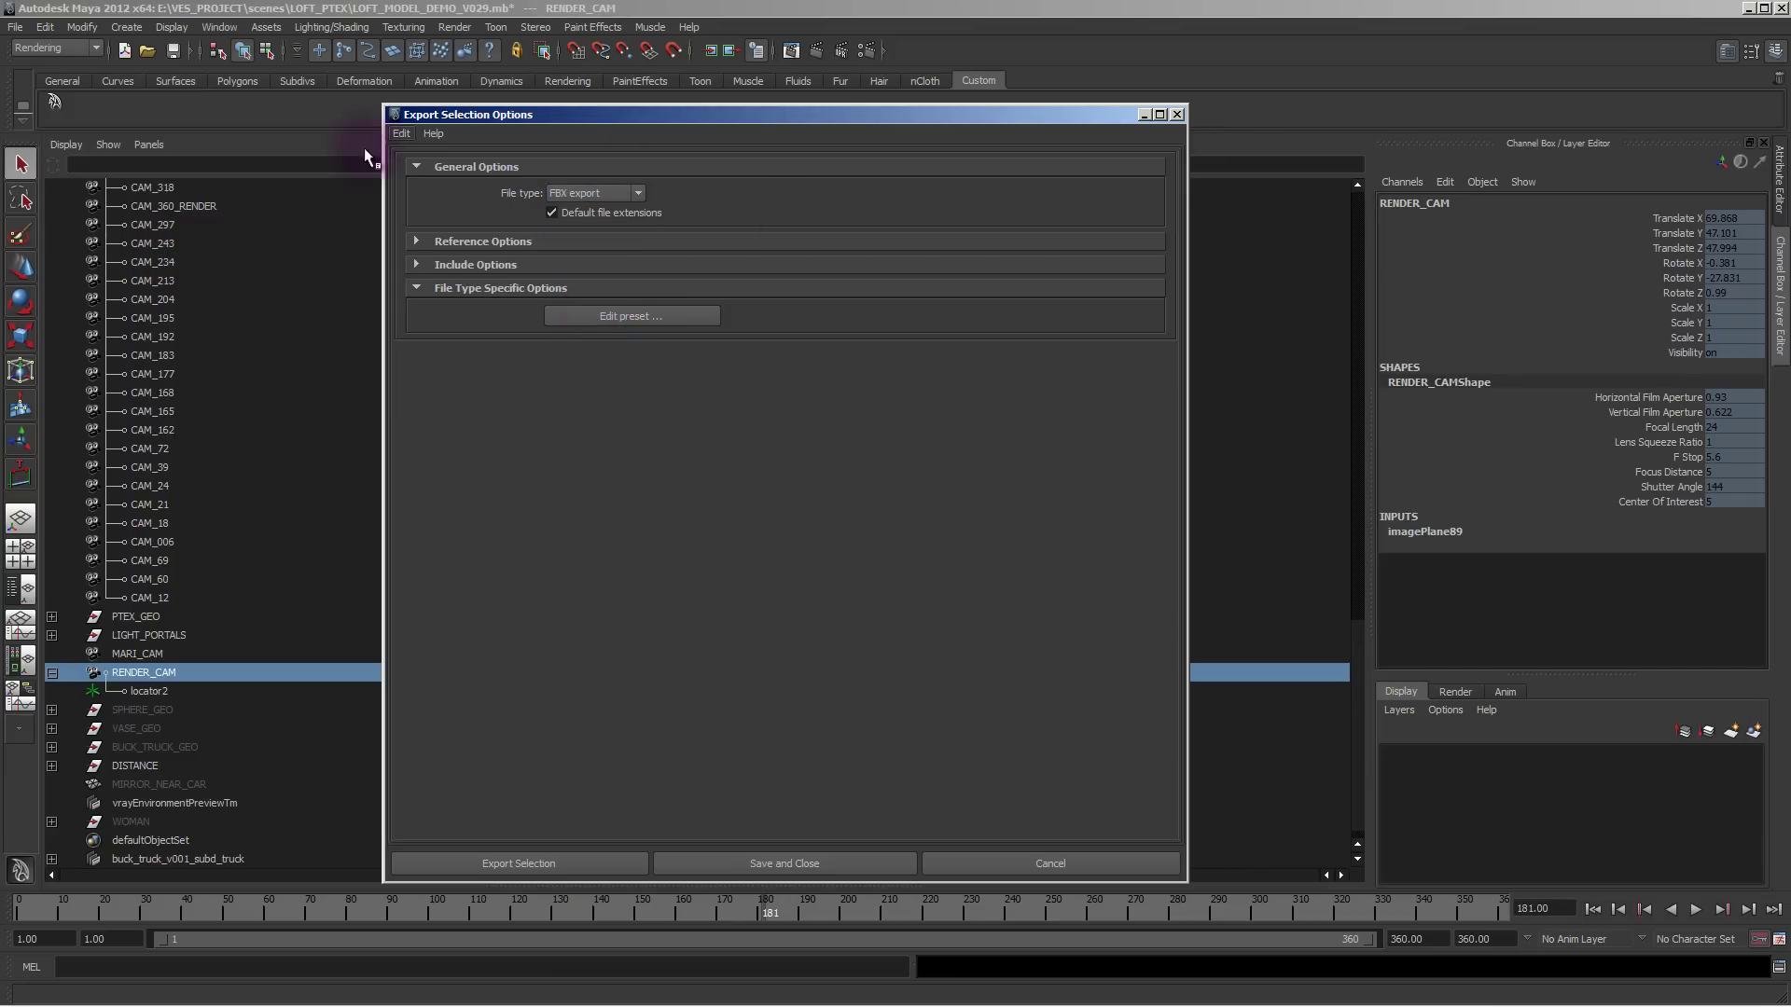
{"action": "left_click", "coordinate": [483, 865]}
{"action": "left_click", "coordinate": [235, 97]}
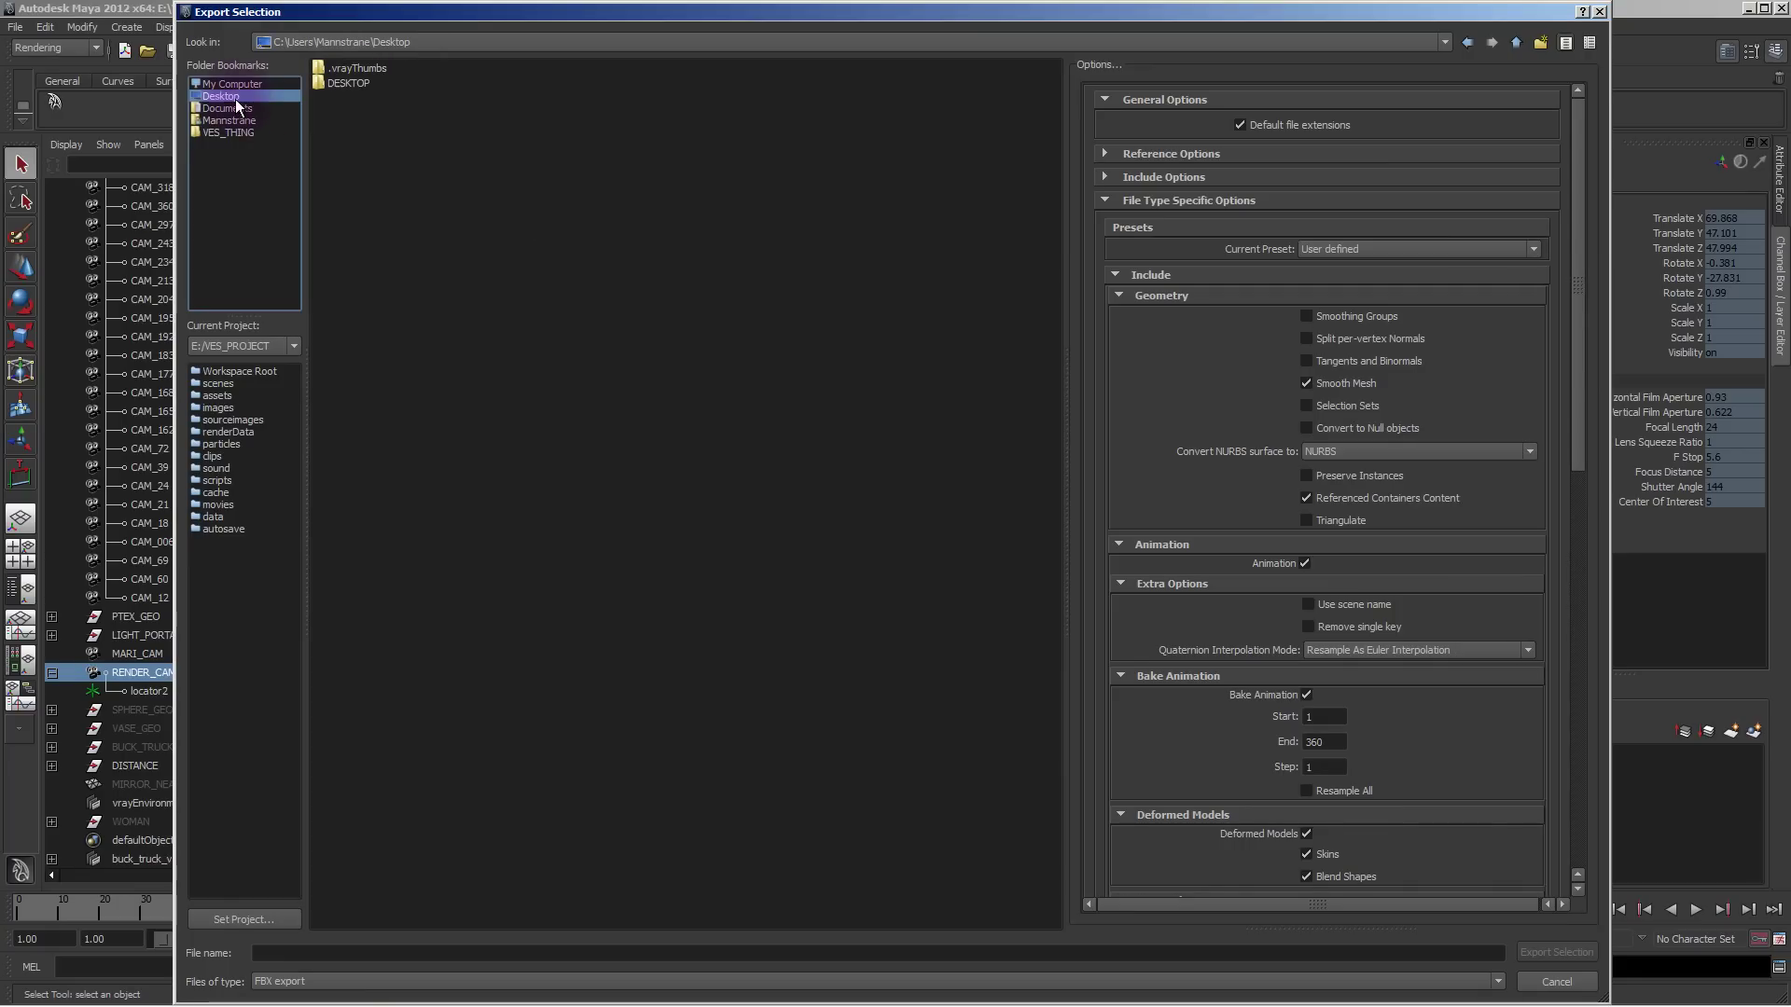
{"action": "left_click", "coordinate": [348, 953]}
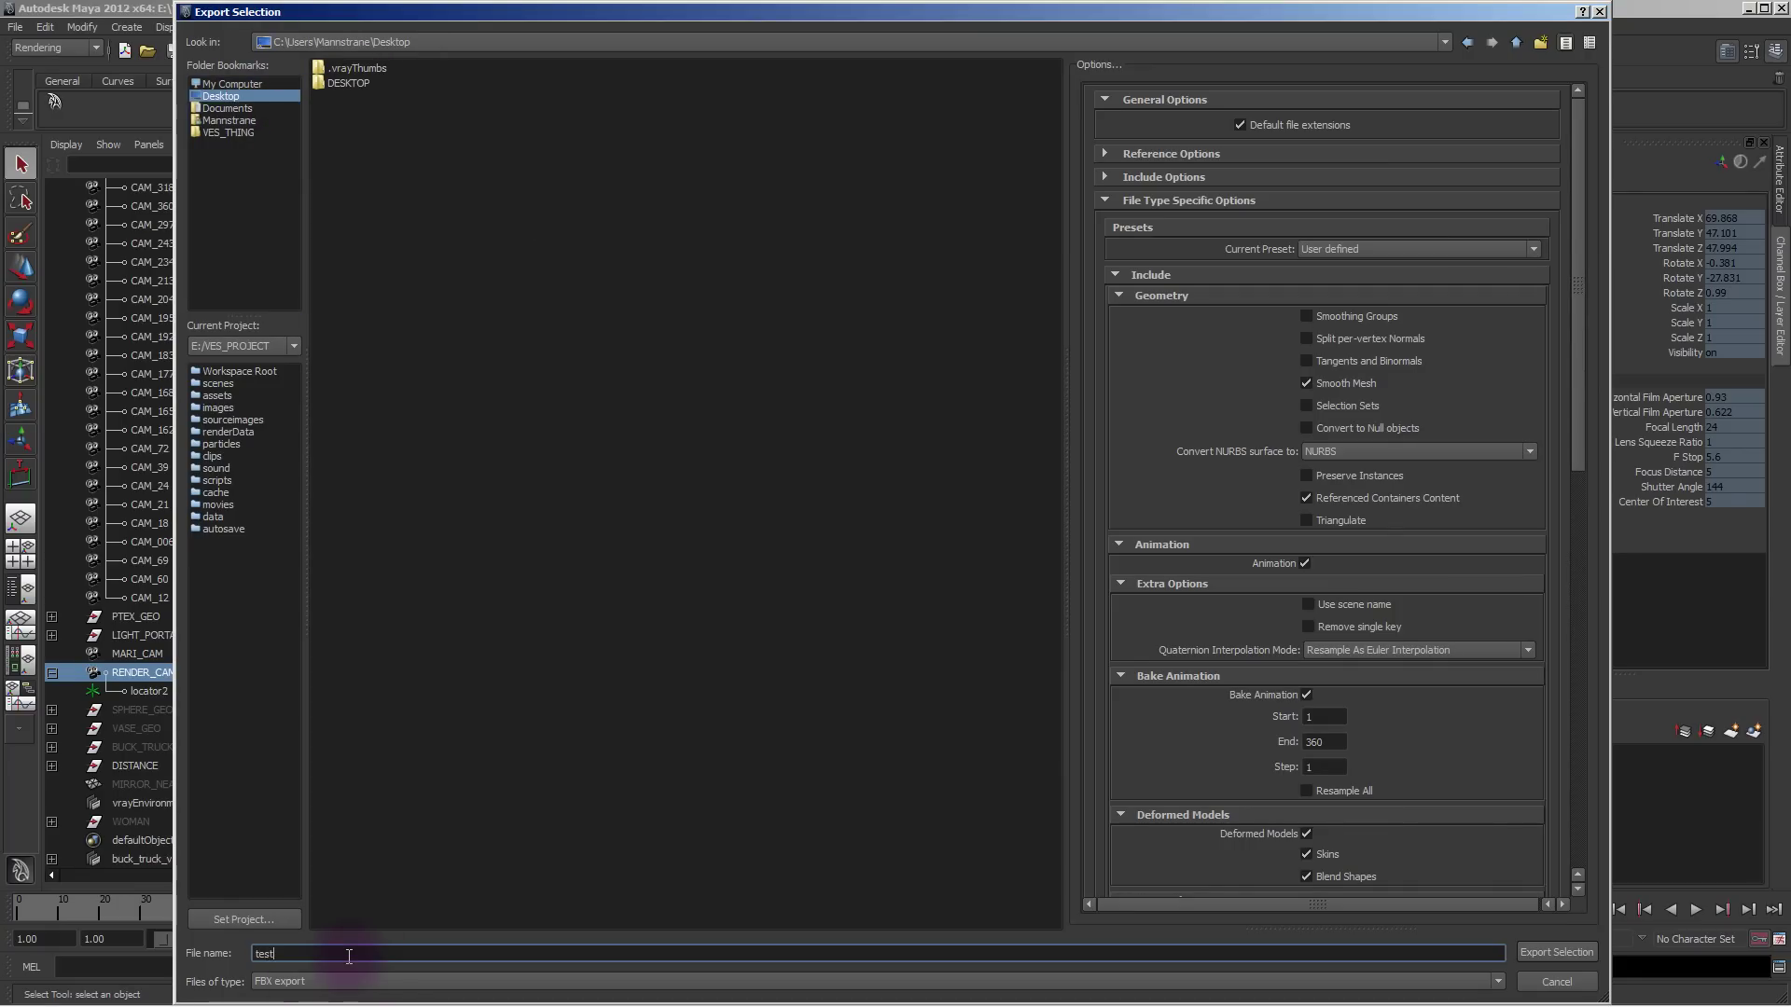
Review the FBX animation, camera and unit options, enable Curve Filters, and export the selected camera.
{"action": "scroll", "coordinate": [1233, 724], "scroll_direction": "down", "scroll_amount": 10}
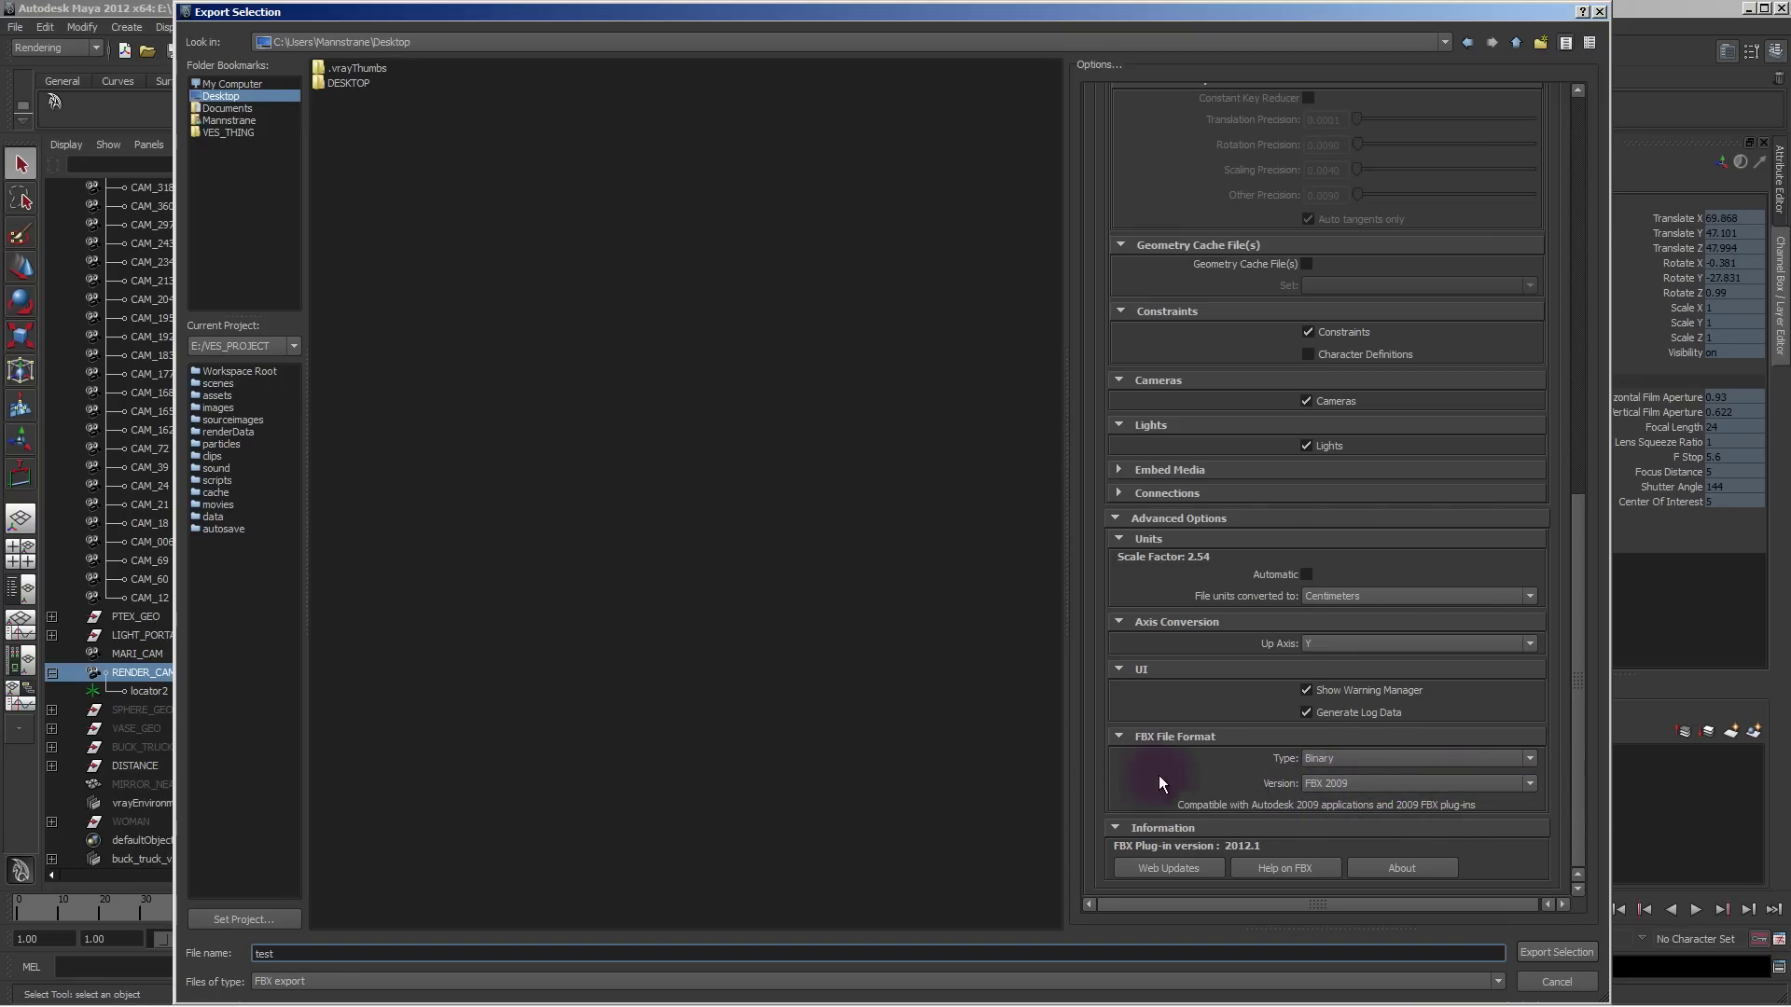
{"action": "left_click_drag", "start_coordinate": [1578, 781], "coordinate": [1574, 680]}
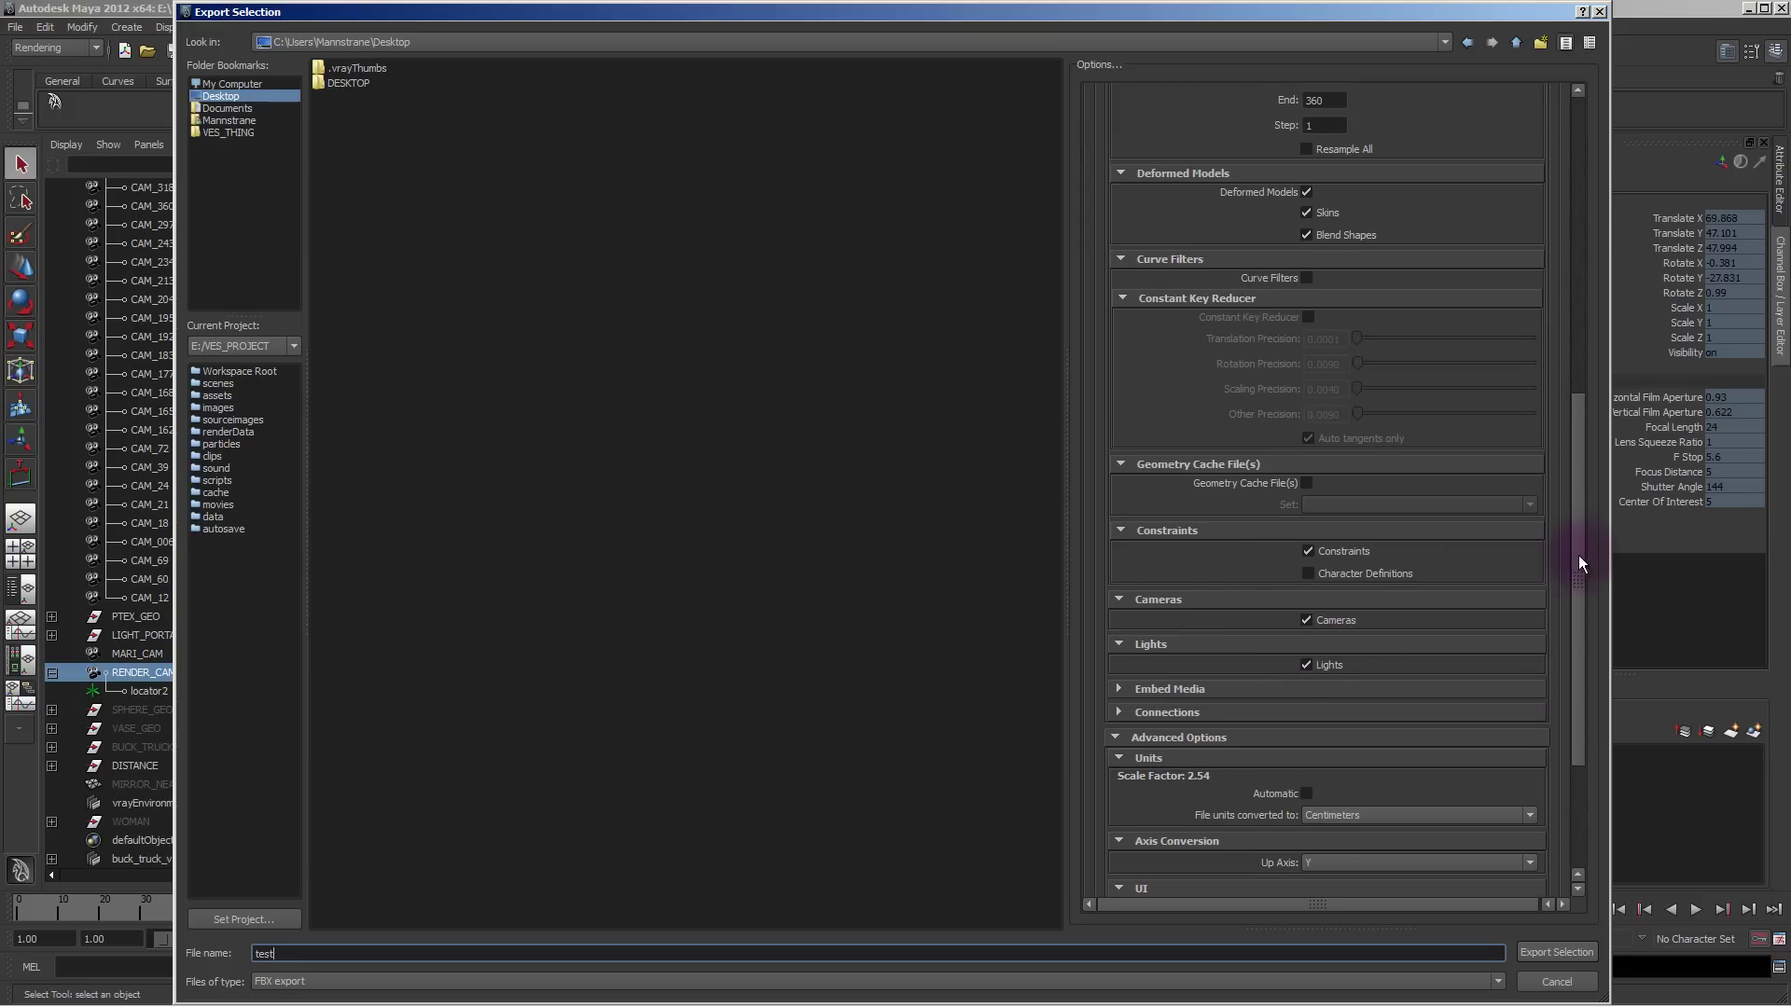
{"action": "left_click_drag", "start_coordinate": [1578, 556], "coordinate": [1582, 334]}
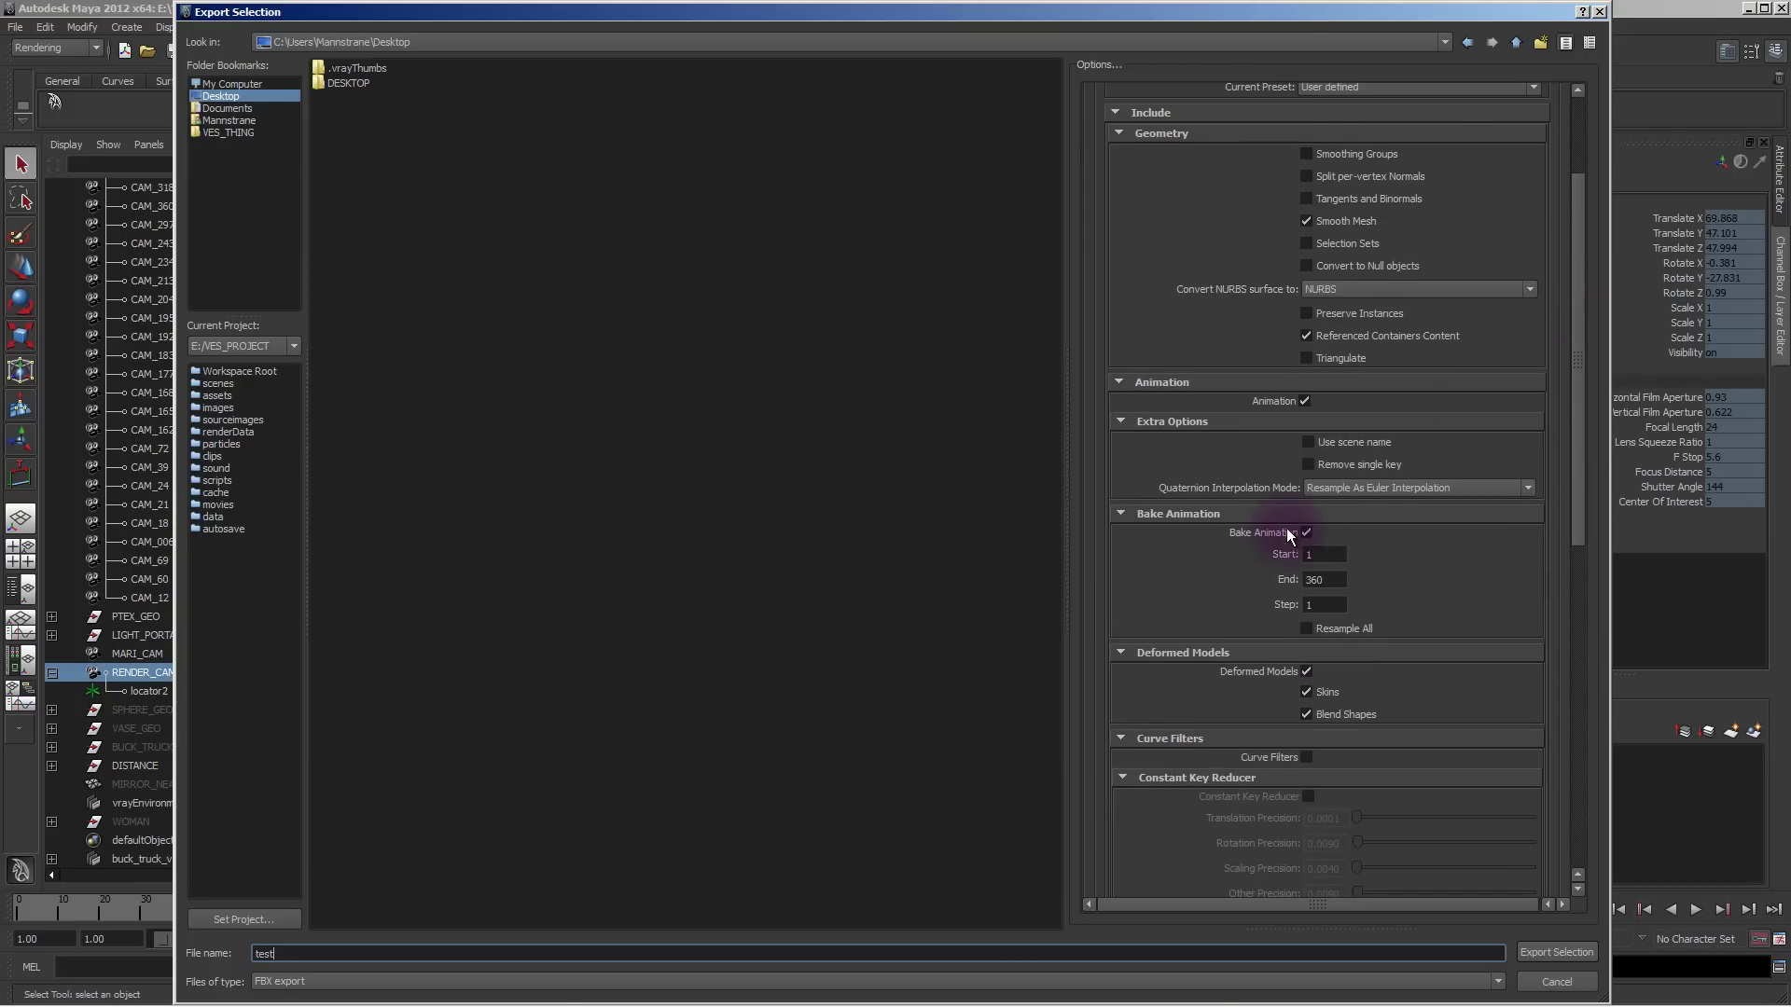
{"action": "scroll", "coordinate": [1351, 667], "scroll_direction": "down", "scroll_amount": 3}
{"action": "scroll", "coordinate": [1177, 701], "scroll_direction": "down", "scroll_amount": 1}
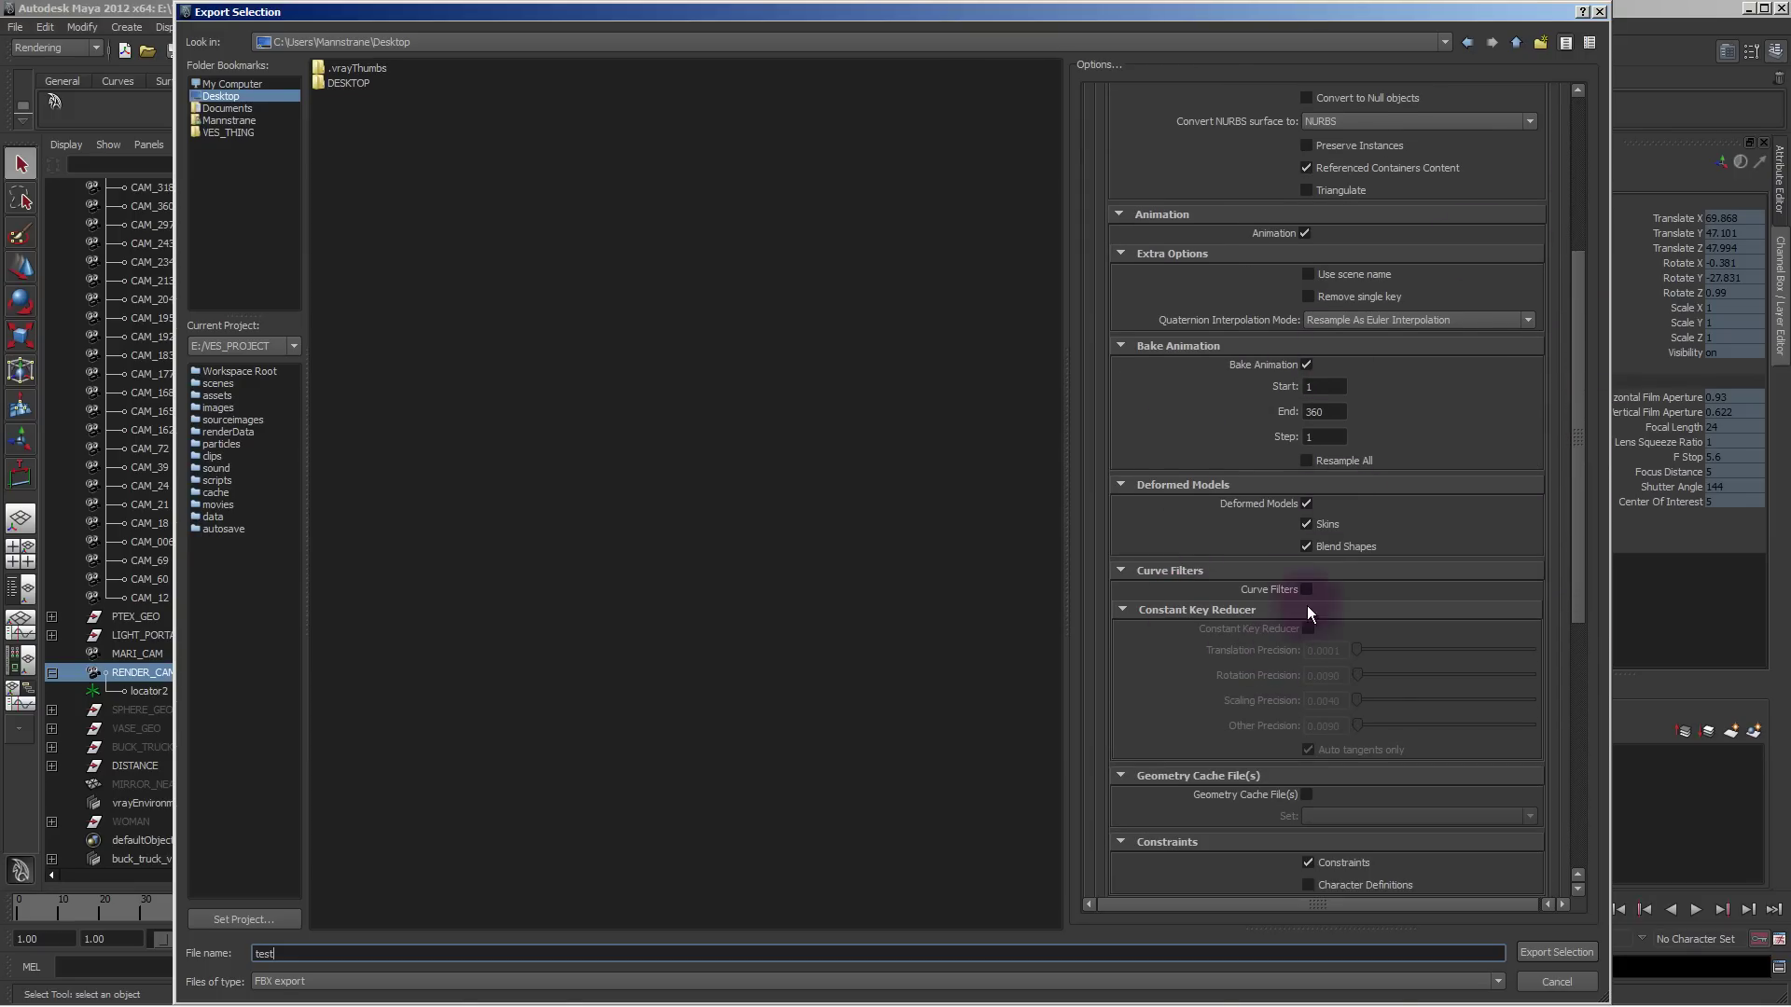
{"action": "left_click", "coordinate": [1306, 589]}
{"action": "scroll", "coordinate": [1231, 660], "scroll_direction": "up", "scroll_amount": 9}
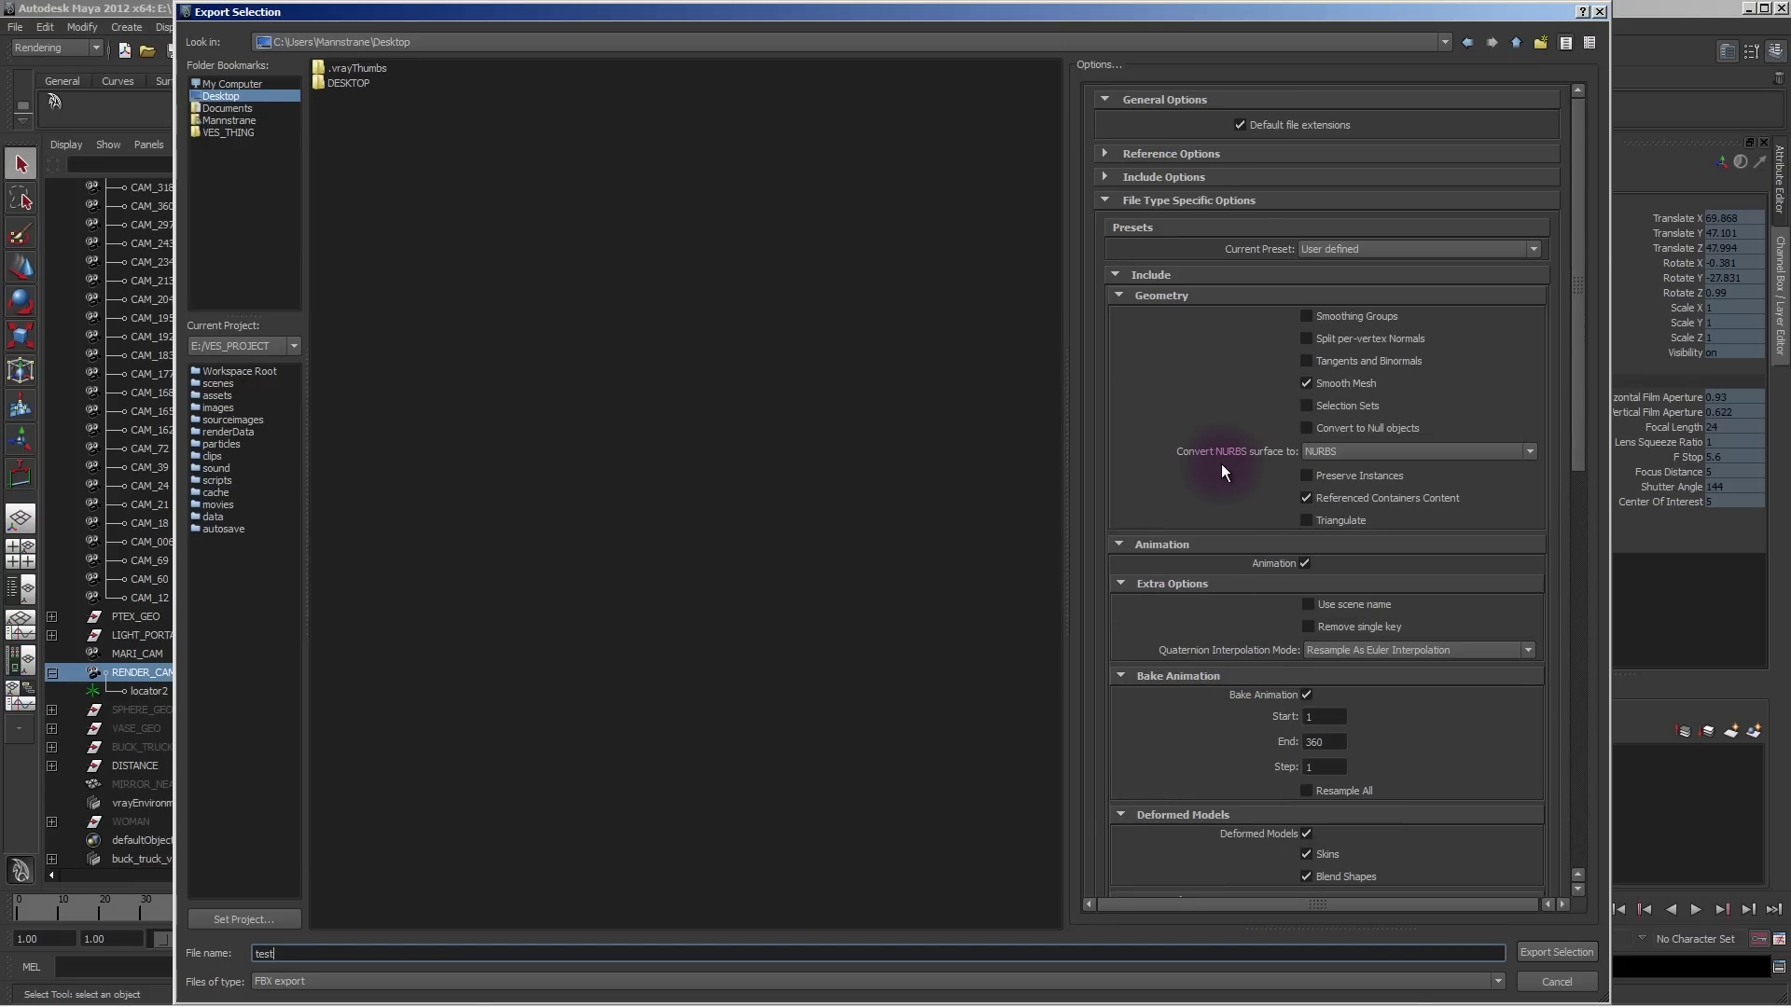
{"action": "scroll", "coordinate": [1206, 506], "scroll_direction": "down", "scroll_amount": 8}
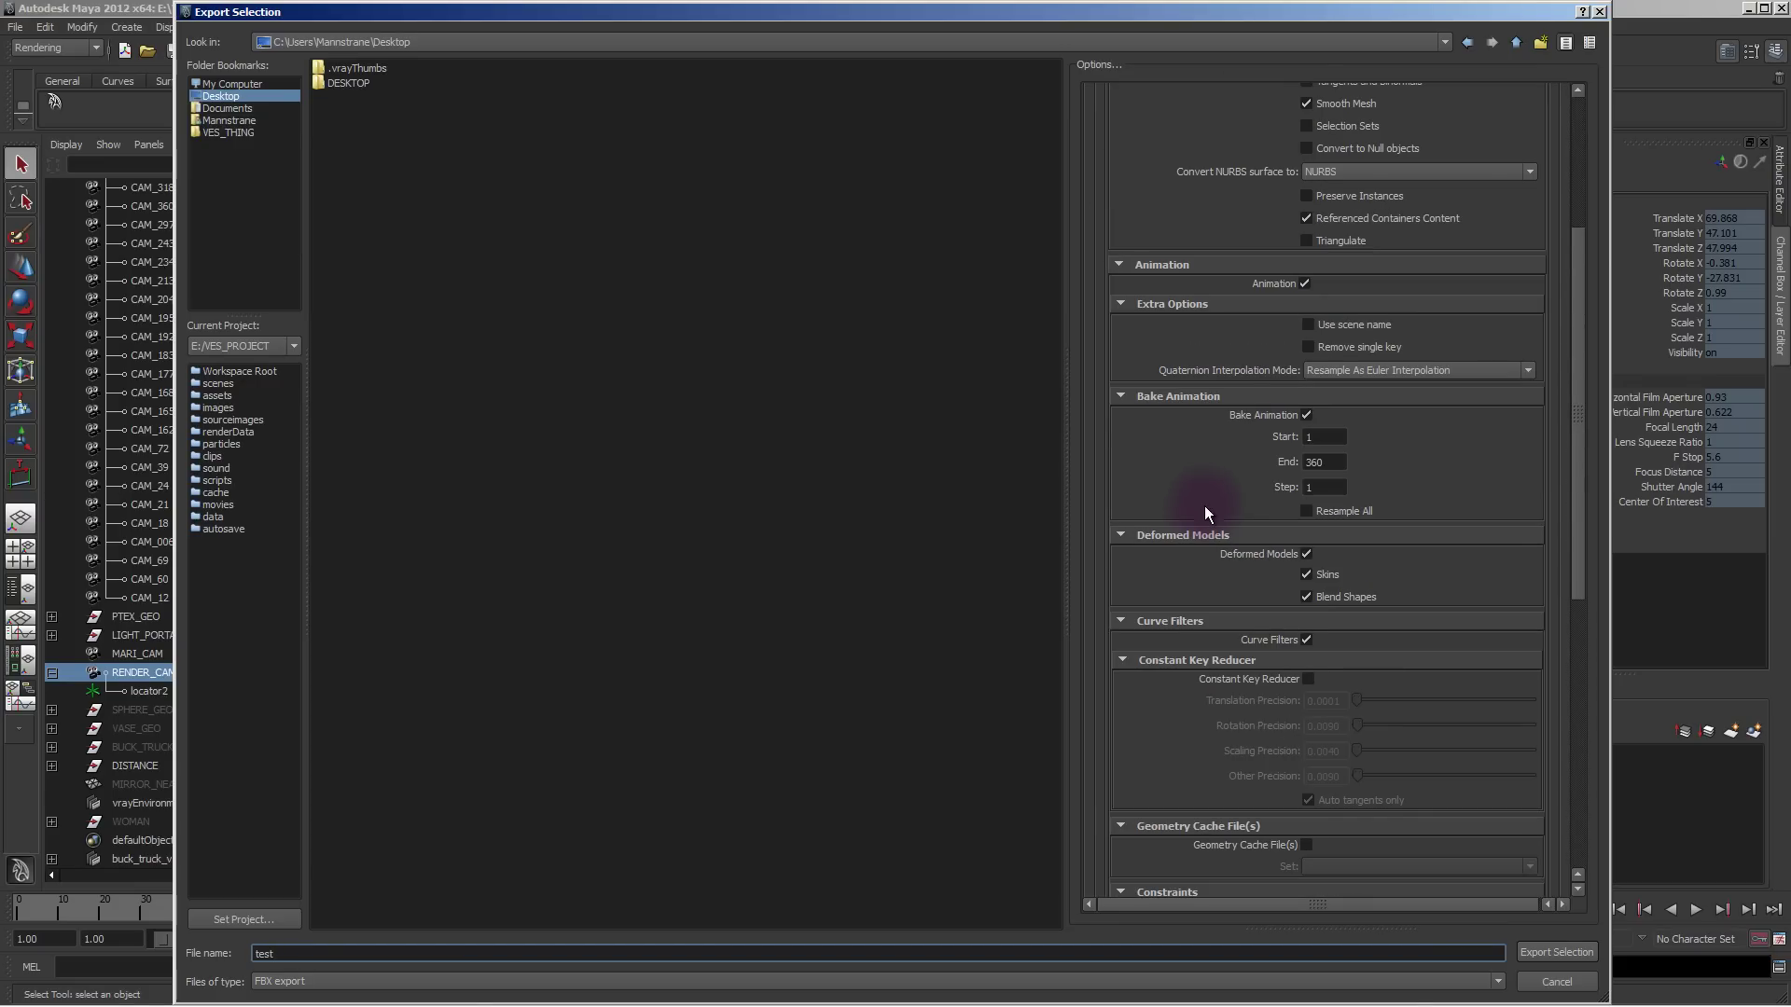
{"action": "left_click", "coordinate": [1555, 952]}
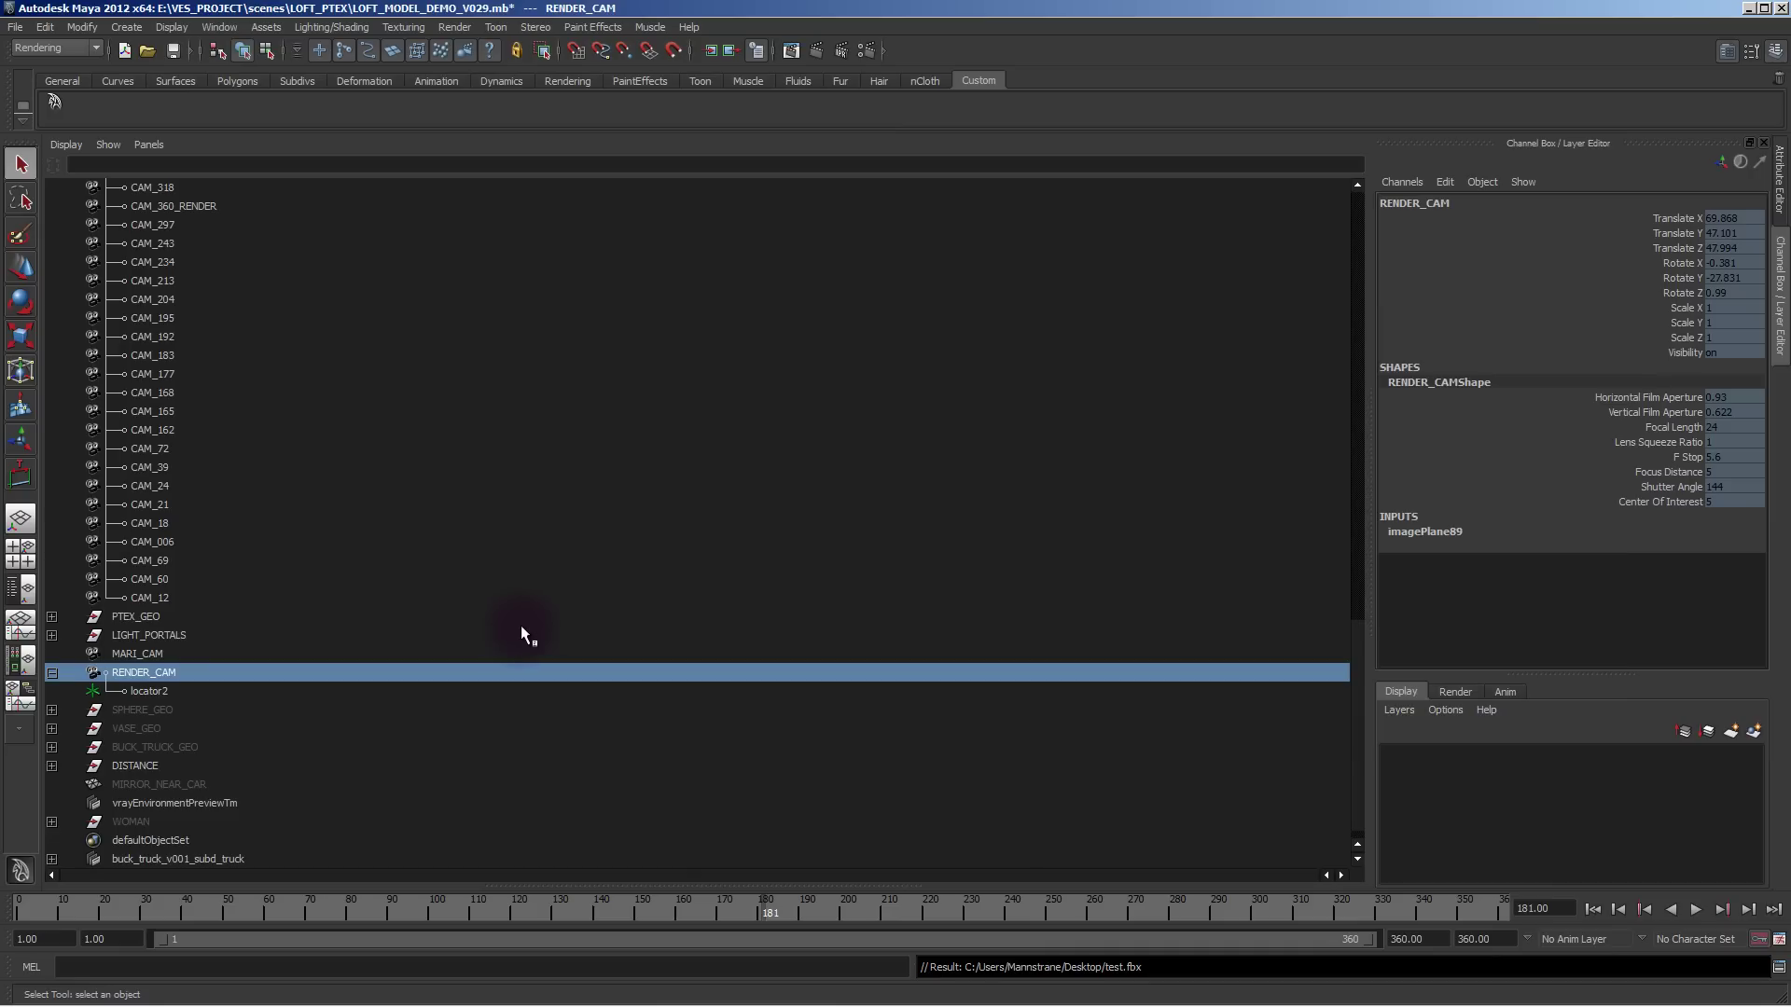
Select CAM_165 in the scene hierarchy and go back to the start of the camera list.
{"action": "left_click", "coordinate": [140, 765]}
{"action": "left_click", "coordinate": [176, 411]}
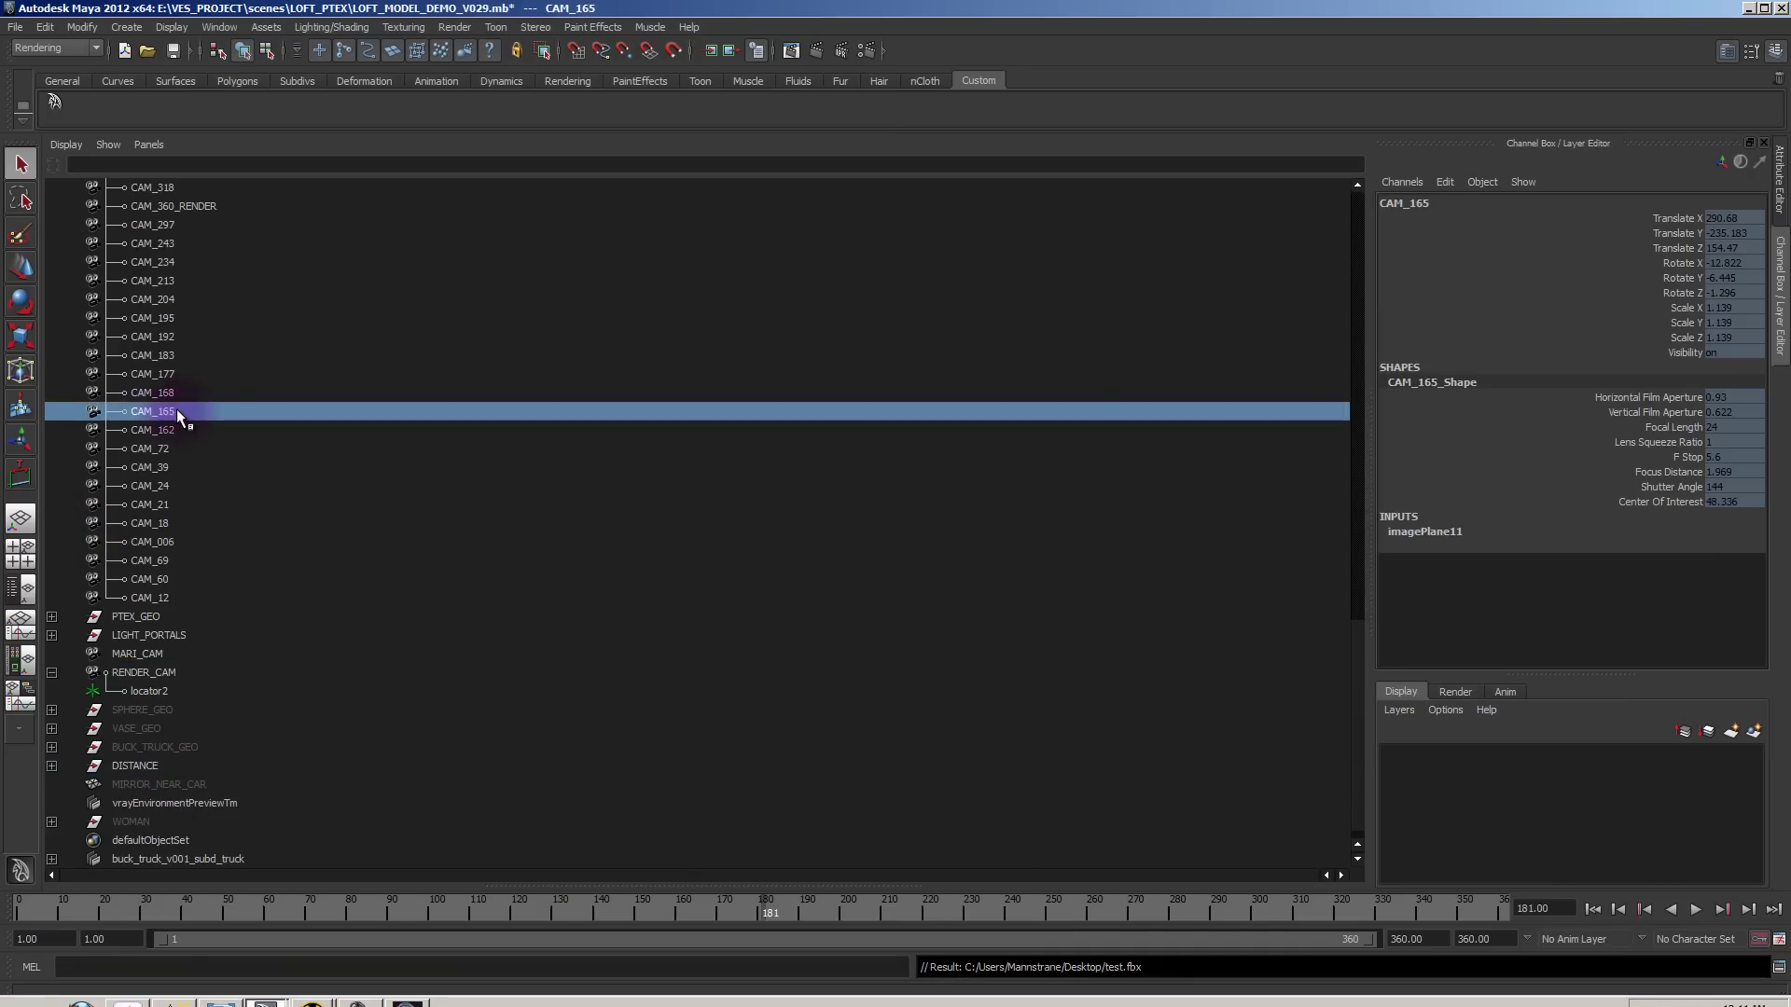
{"action": "scroll", "coordinate": [214, 448], "scroll_direction": "up", "scroll_amount": 10}
{"action": "scroll", "coordinate": [215, 448], "scroll_direction": "up", "scroll_amount": 5}
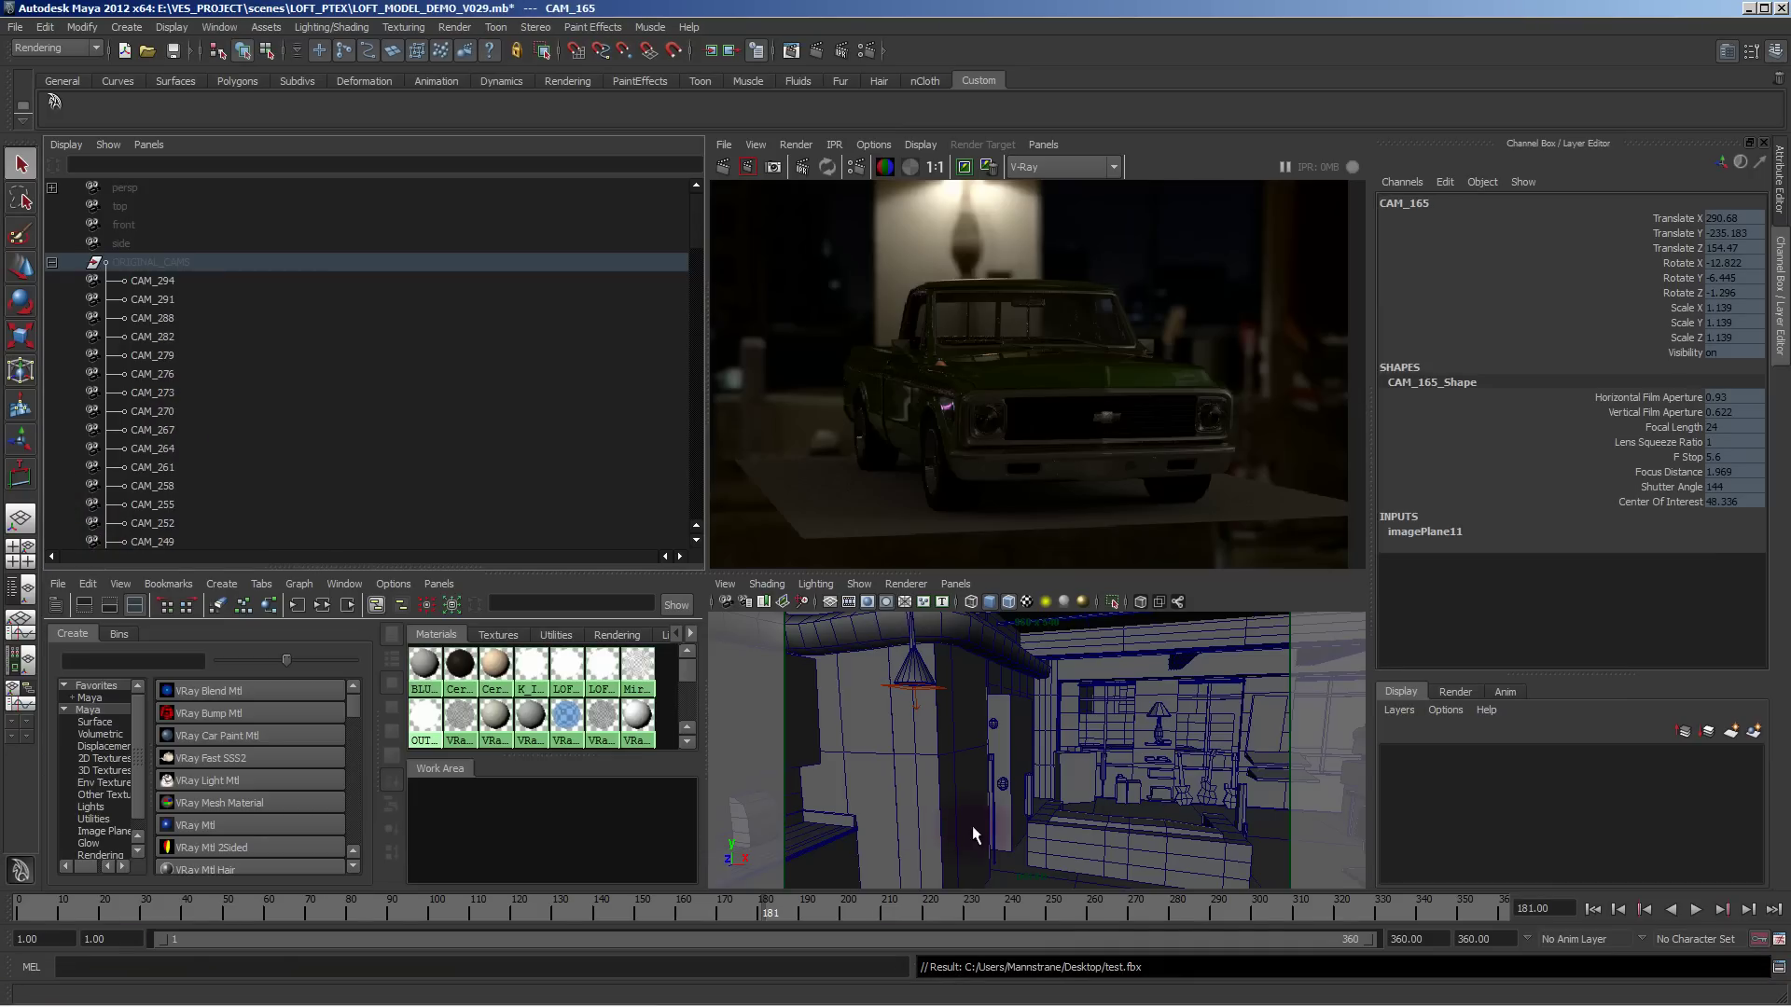
Select the LOFT_INSIDE_ROOM geometry and examine the kitchen island and living area in the enlarged perspective view.
{"action": "left_click", "coordinate": [804, 776]}
{"action": "key", "text": "space"}
{"action": "middle_click_drag", "start_coordinate": [814, 776], "coordinate": [357, 553], "text": "alt"}
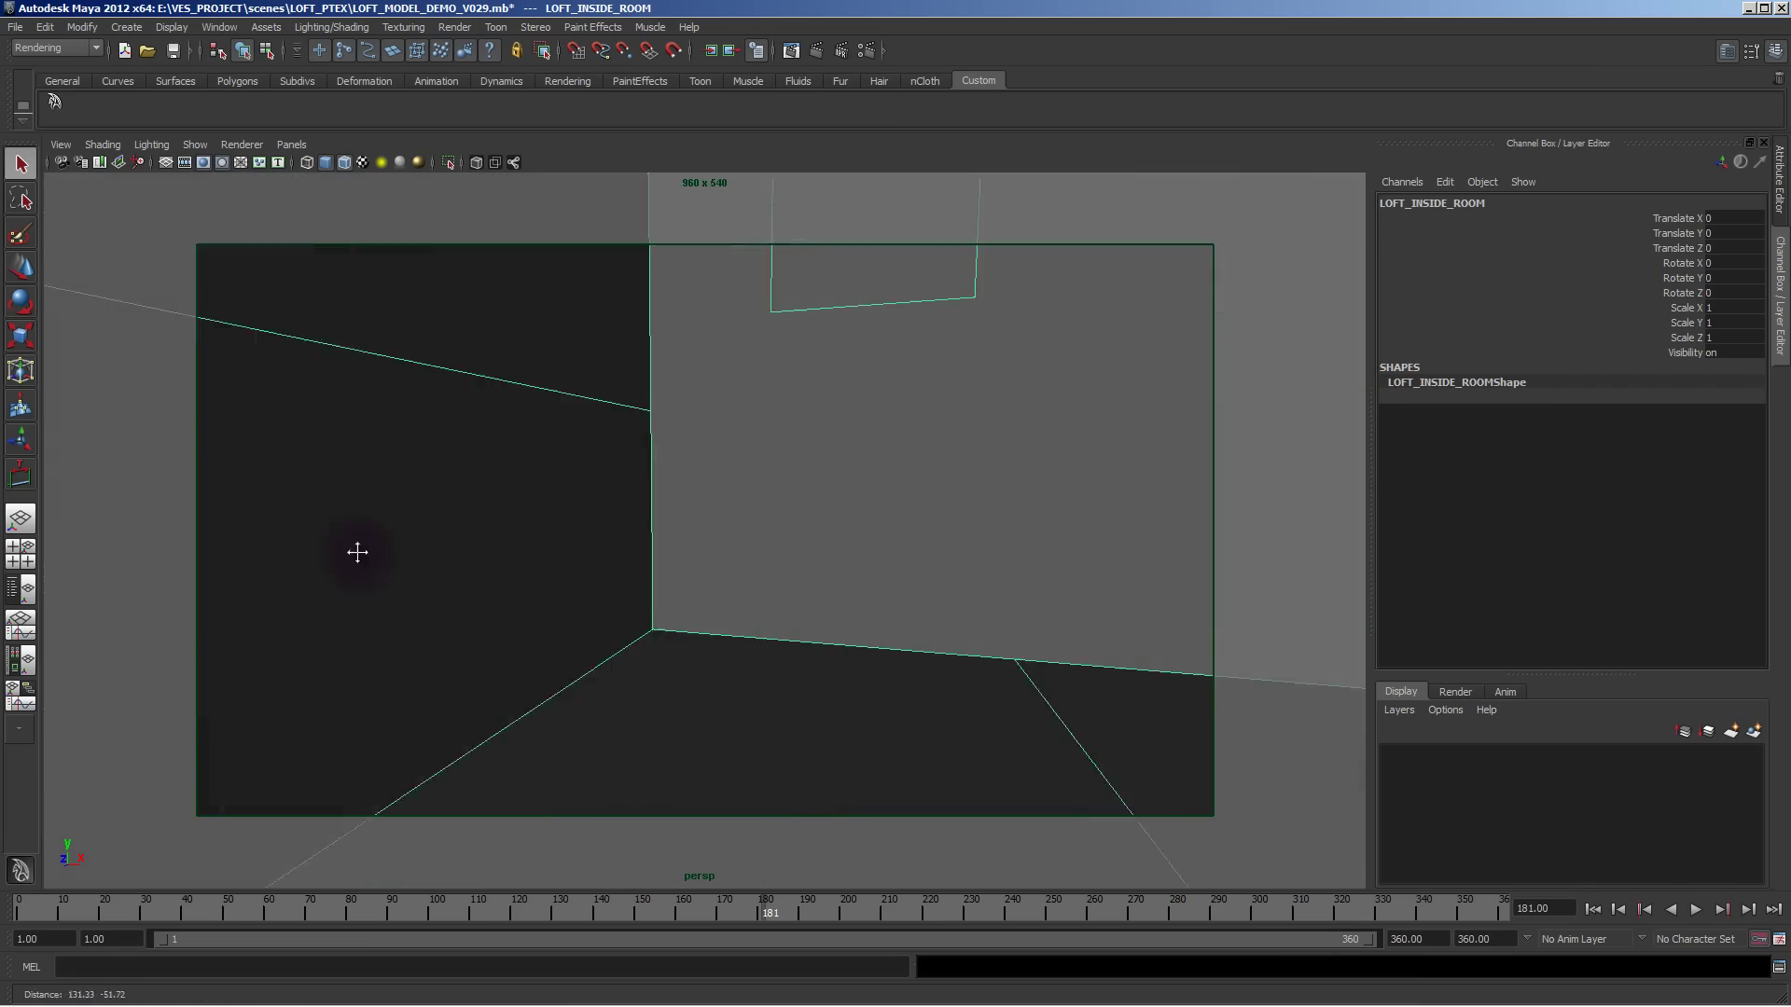
{"action": "left_click_drag", "start_coordinate": [357, 552], "coordinate": [853, 653], "text": "alt"}
{"action": "right_click_drag", "start_coordinate": [853, 653], "coordinate": [660, 652], "text": "alt"}
{"action": "left_click_drag", "start_coordinate": [659, 652], "coordinate": [676, 653], "text": "alt"}
{"action": "middle_click_drag", "start_coordinate": [676, 653], "coordinate": [636, 731], "text": "alt"}
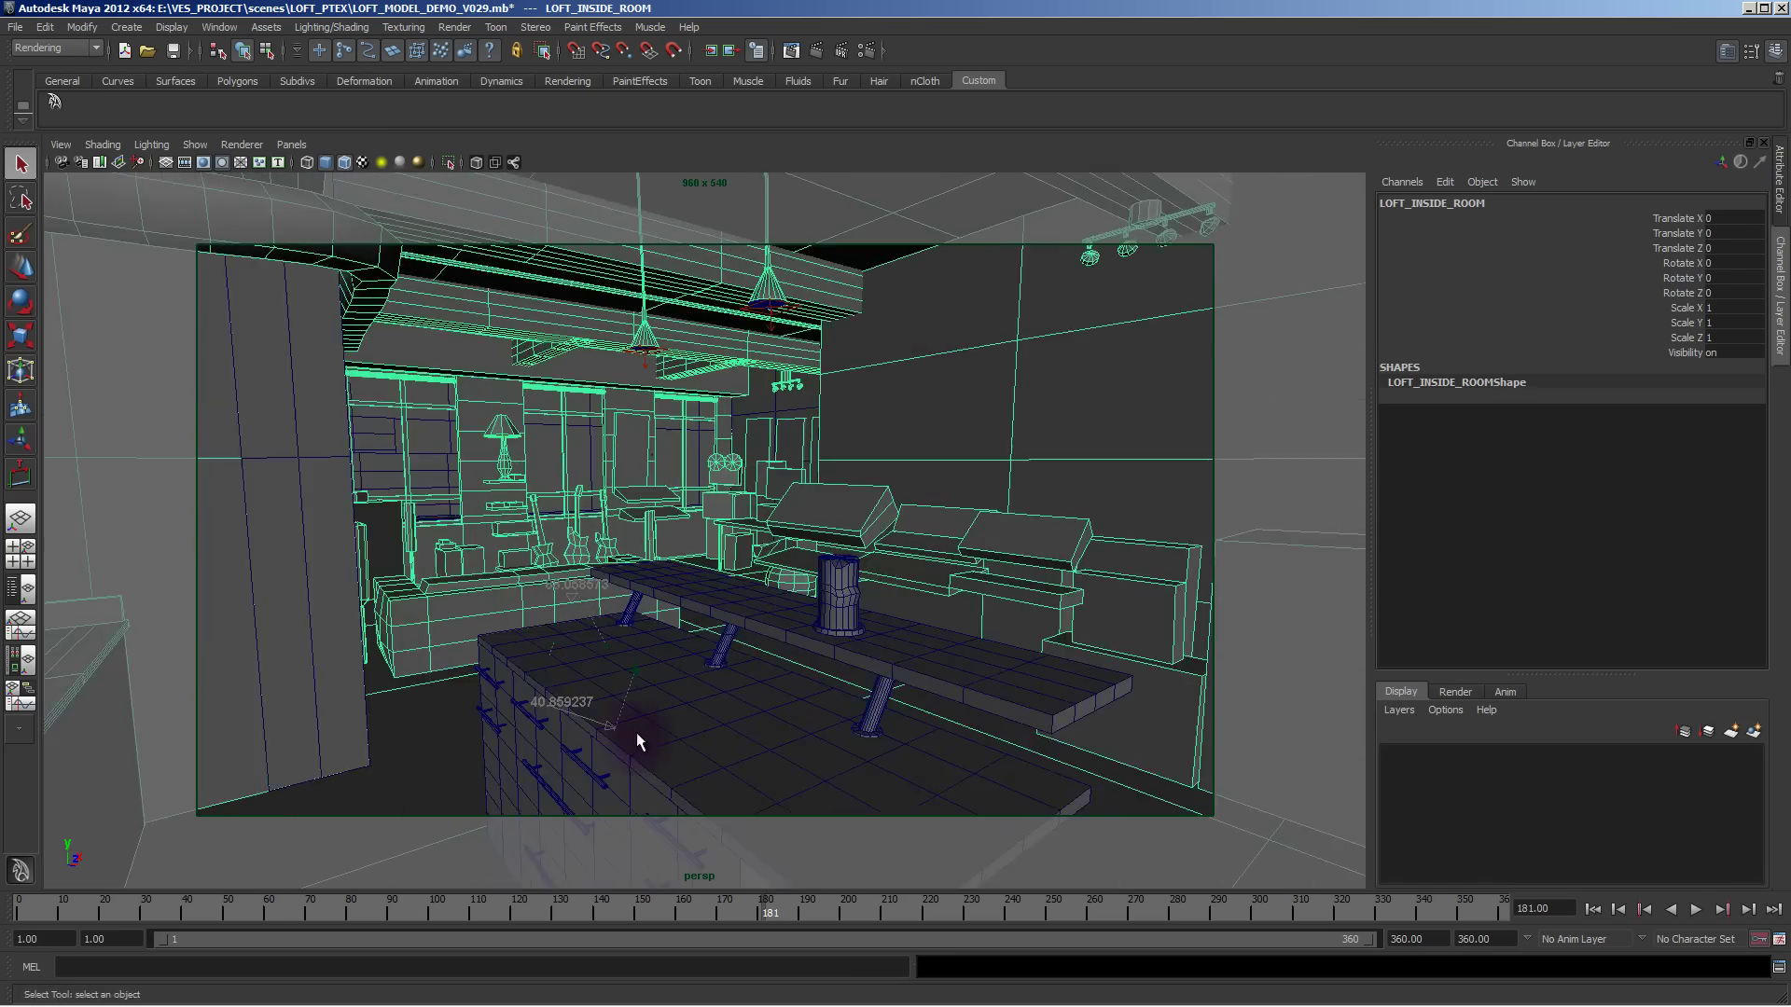
{"action": "left_click_drag", "start_coordinate": [637, 733], "coordinate": [665, 710], "text": "alt"}
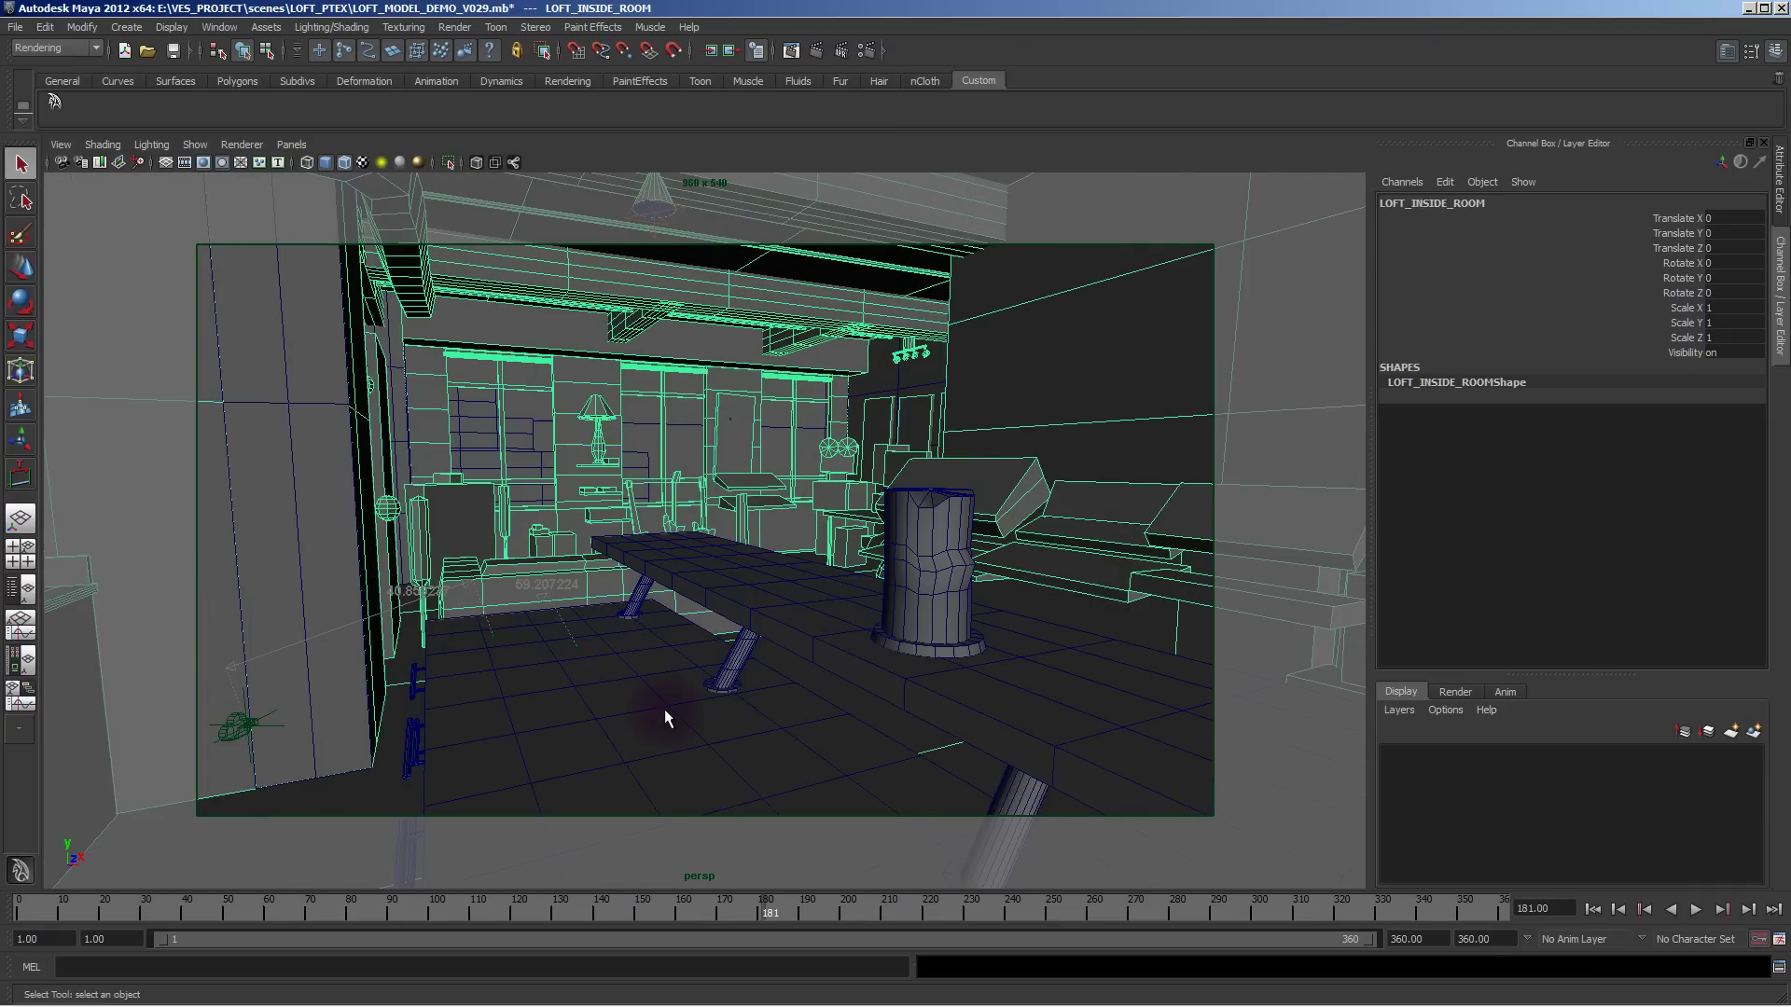